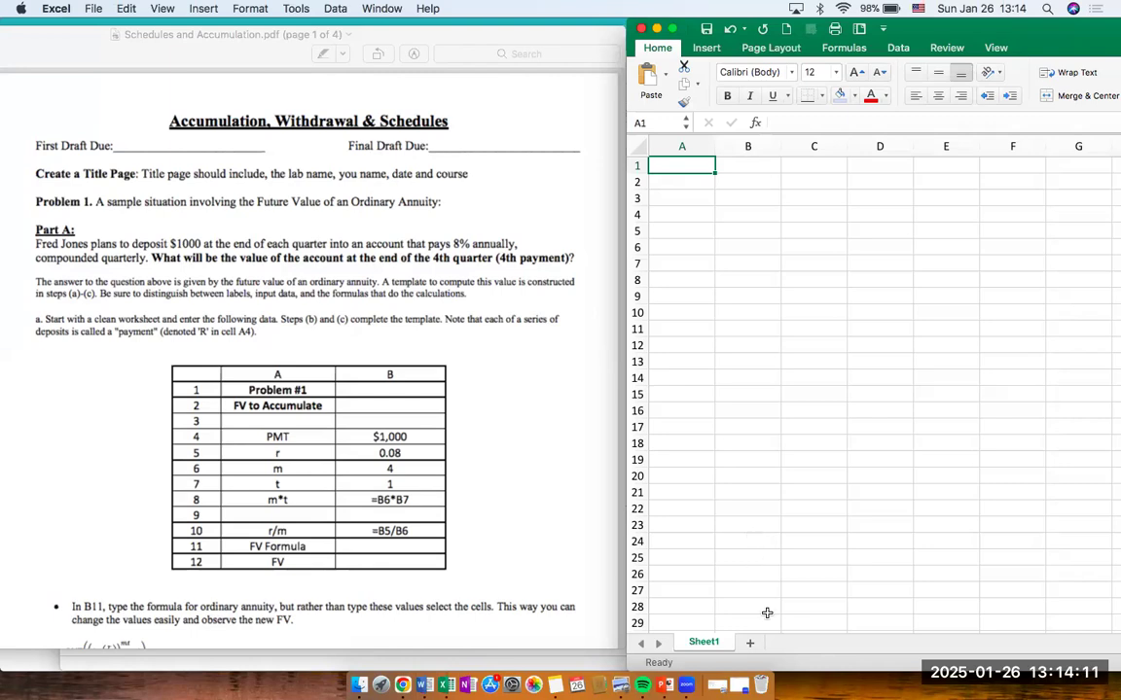
Rename Sheet1 as "Cover Page".
double_click(705, 644)
type("c")
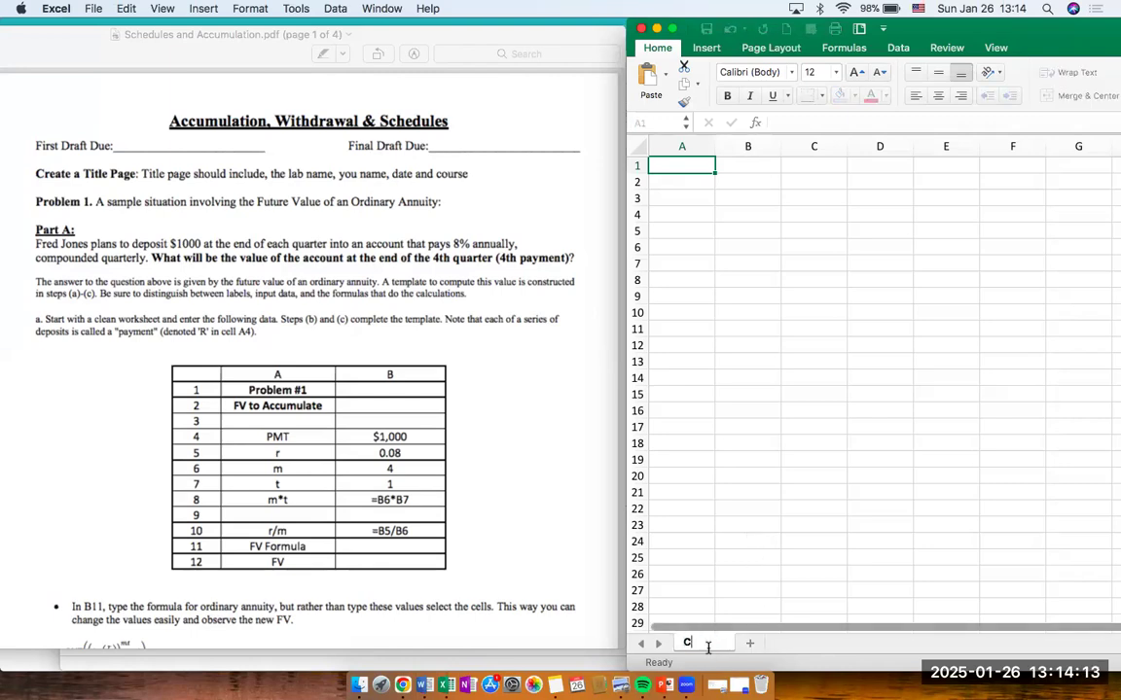
type("over Page")
key("Return")
Add a second worksheet and name it "Problem 1".
left_click(767, 646)
double_click(773, 644)
type("Problem 1")
left_click(669, 156)
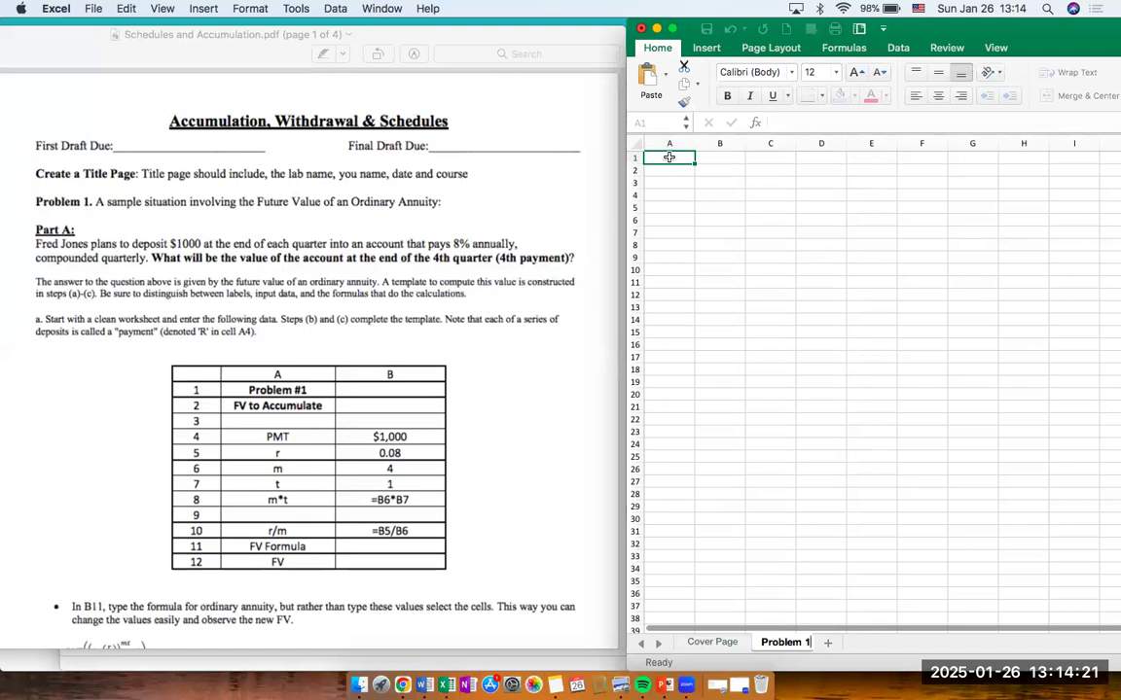
scroll(669, 157, "up", 10)
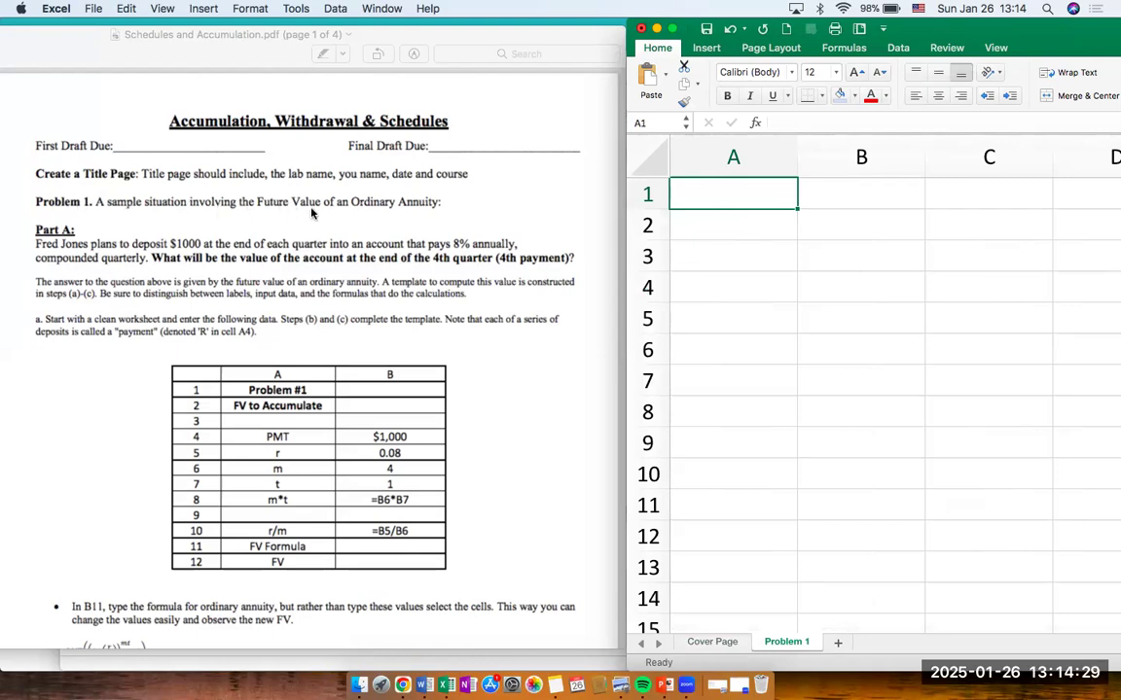
Enter the headings "Problem 1" in A1 and "FV to Accumulate" in A2, following the assignment's template table.
left_click(374, 305)
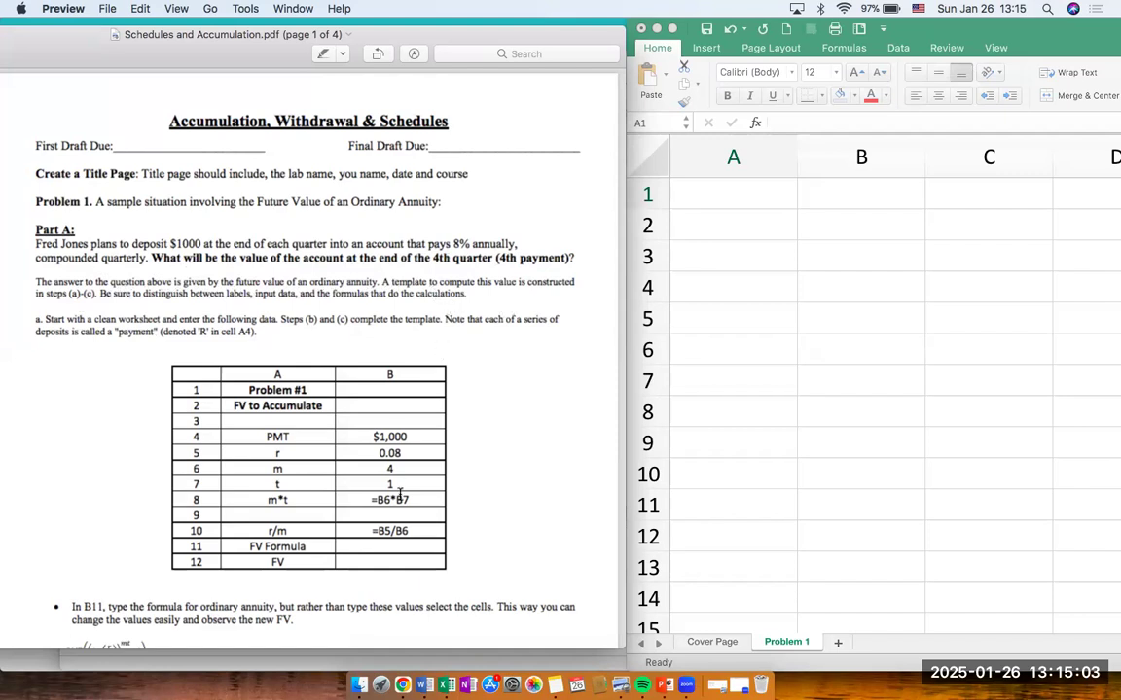
scroll(399, 494, "down", 5)
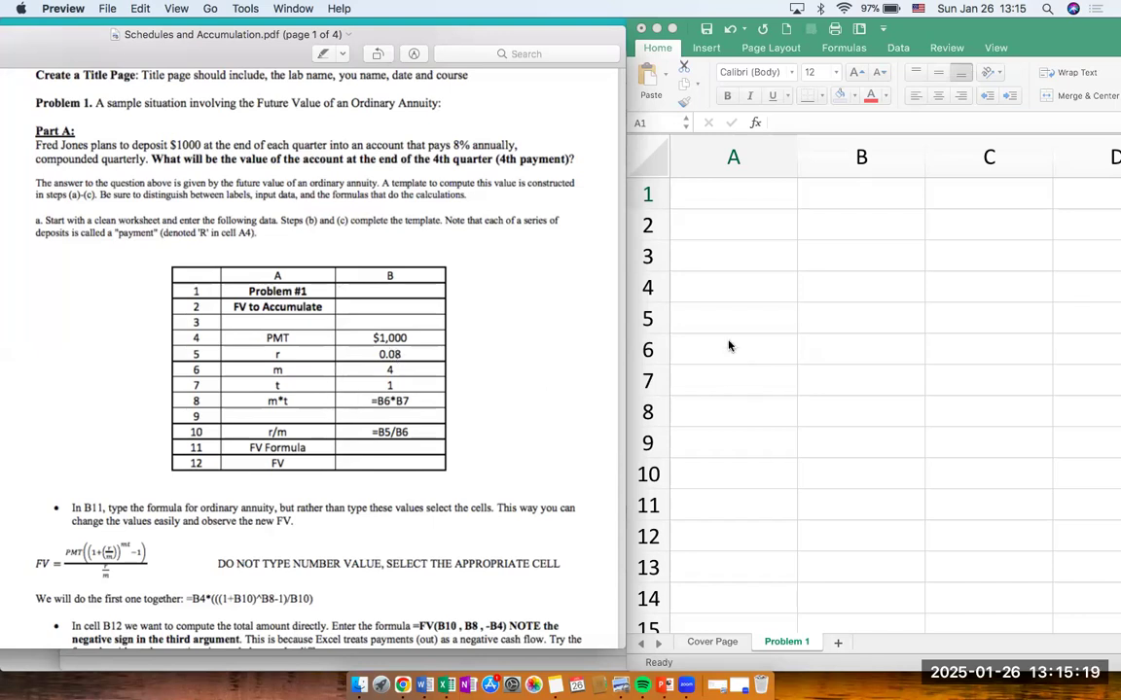
left_click(727, 198)
type("P")
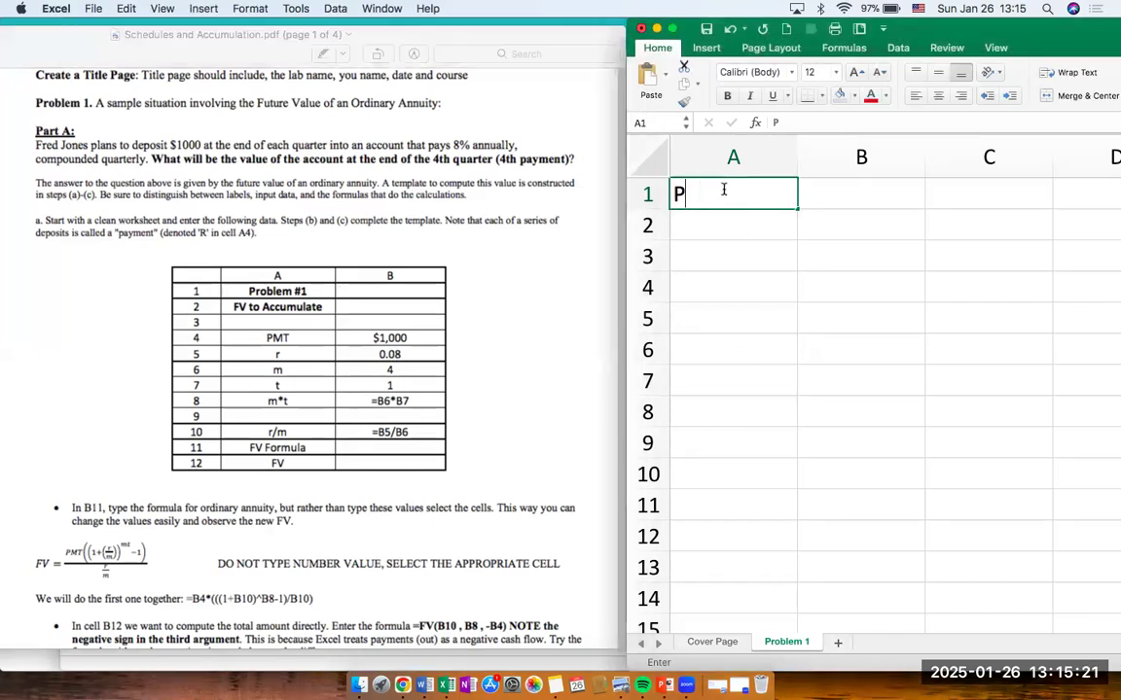
type("roblem 1")
key("Return")
type("FV to Accu")
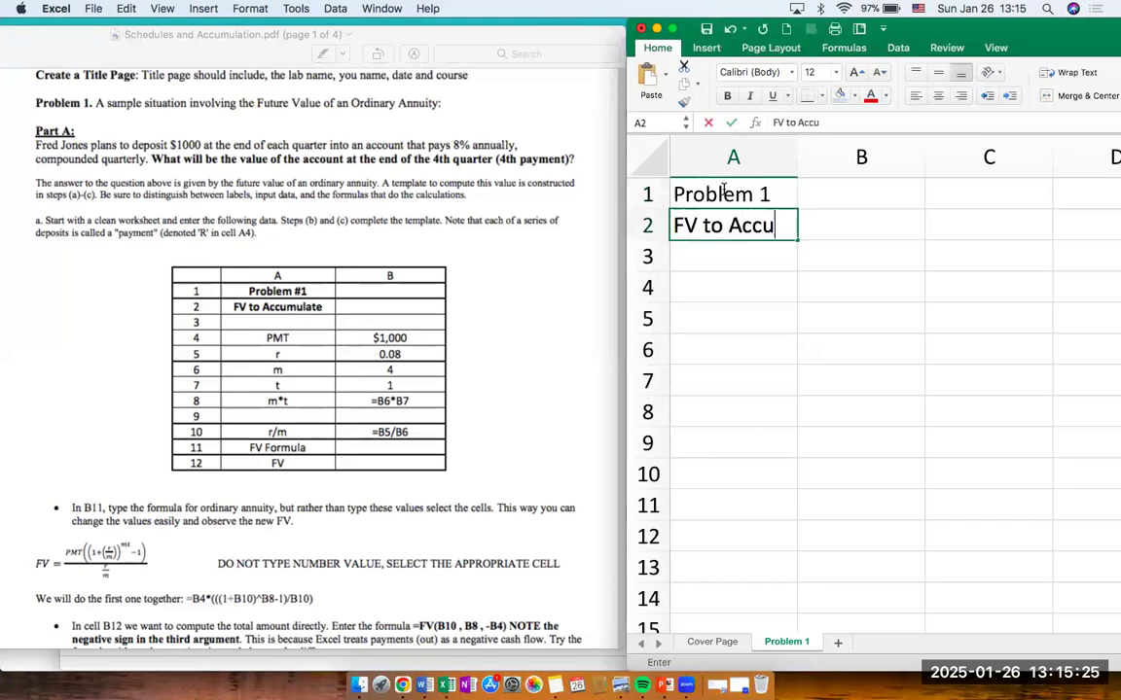
type("mulate")
key("Return")
Enter the input labels PMT, r, m, t and m*t in cells A4 to A8.
key("Return")
type("PMT")
key("Return")
type("r")
key("Return")
type("m")
key("Return")
type("t")
key("Return")
type("m")
type("*t")
key("Return")
Enter the labels r/m, FV Formula and FV in cells A10 to A12.
key("Return")
type("r/m")
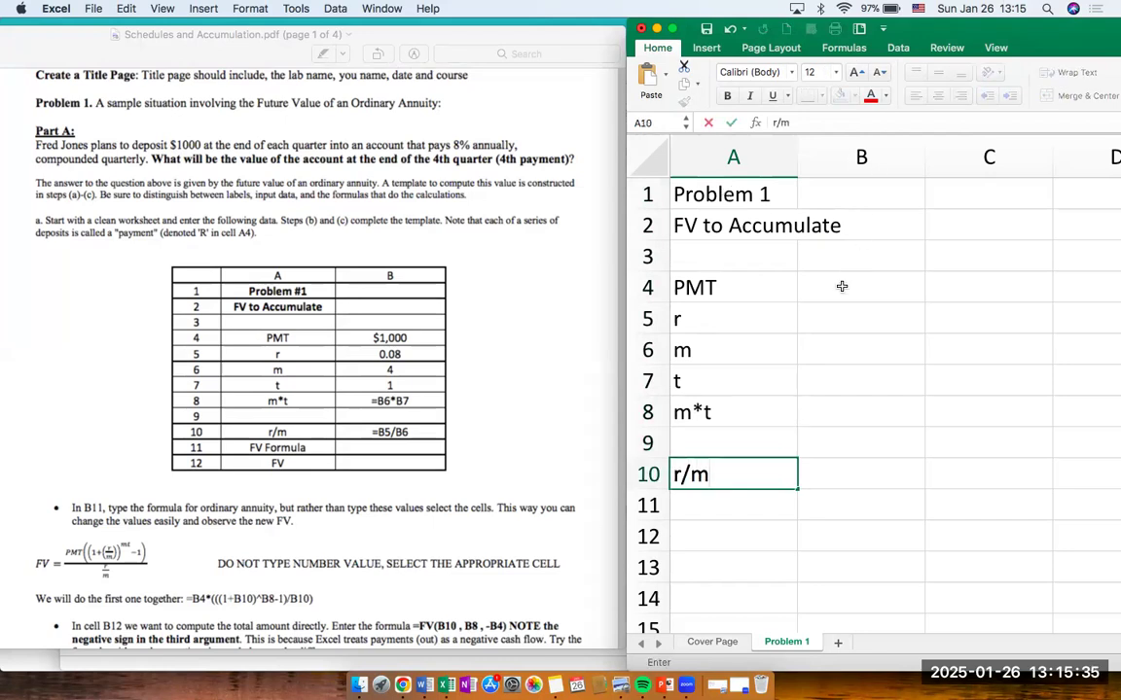
key("Return")
type("FV ")
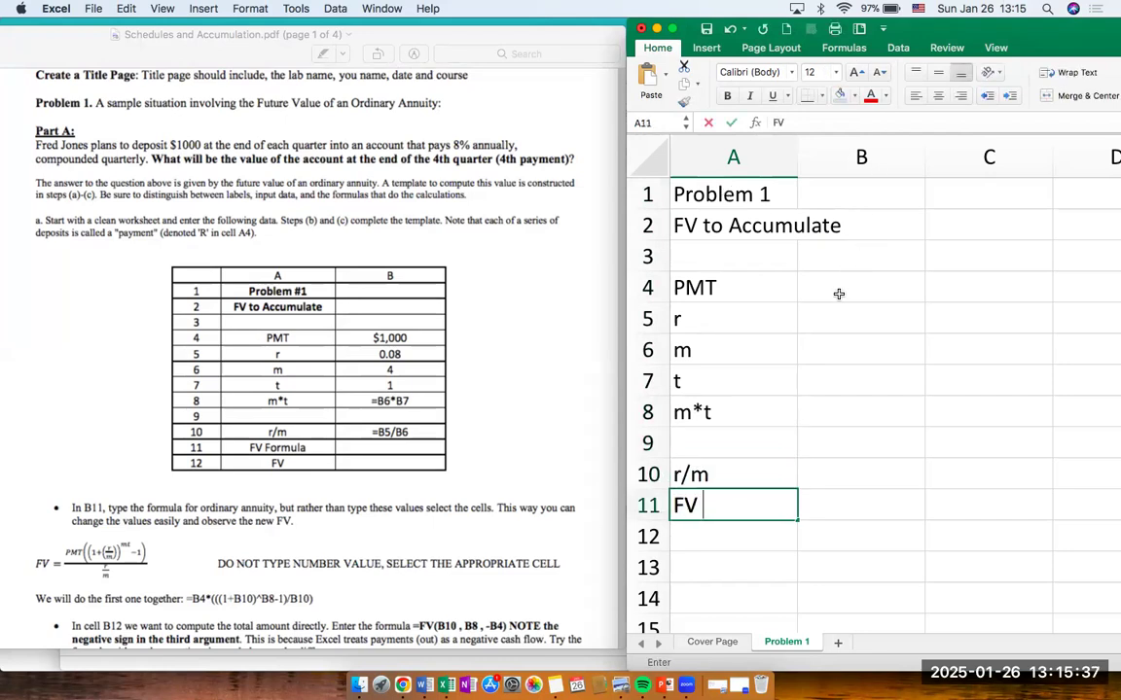
type("Formula")
key("Return")
type("FV")
key("BackSpace")
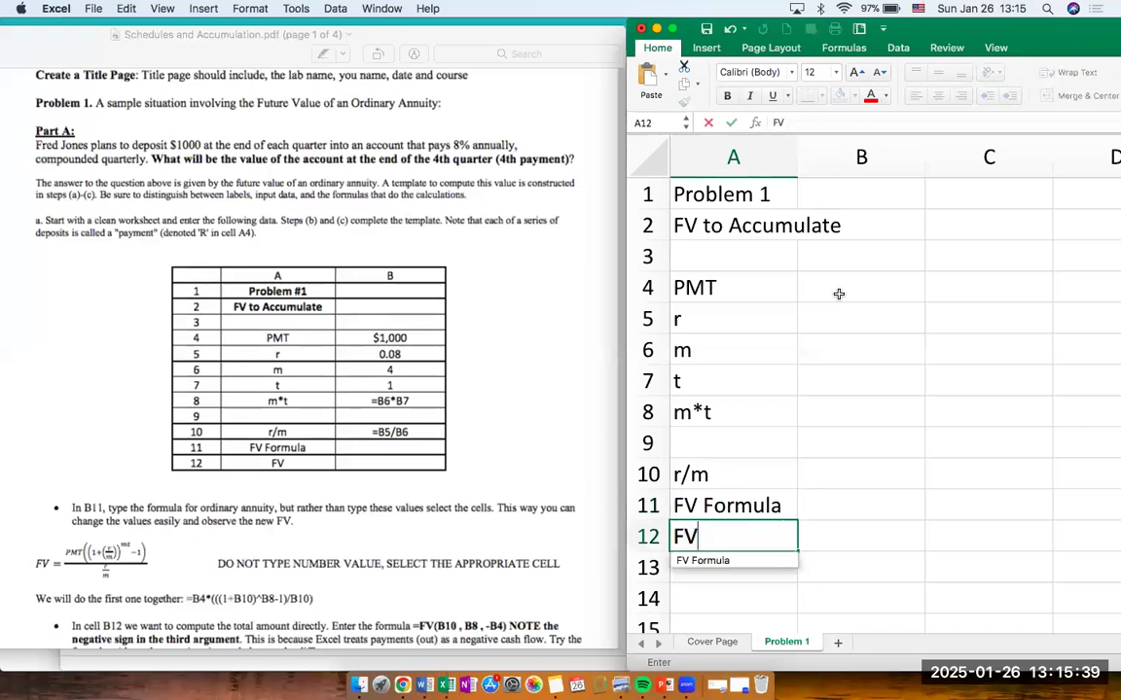
left_click(825, 282)
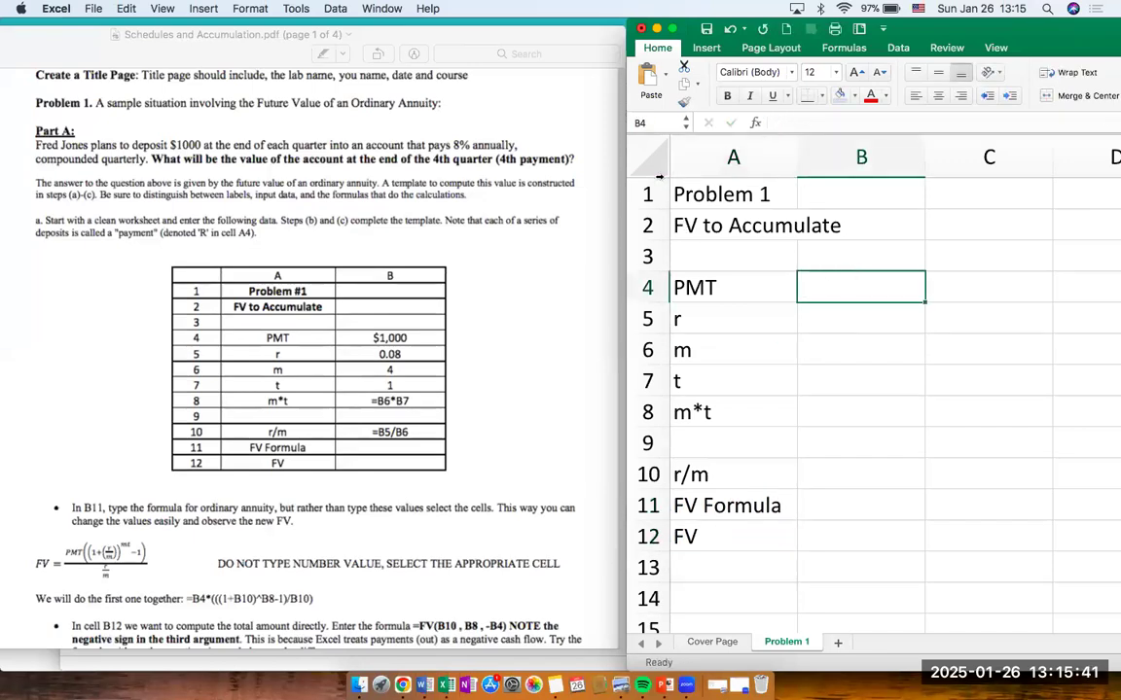
Set the whole sheet's font to Times New Roman and widen column A to fit the "FV to Accumulate" heading.
left_click_drag(795, 158, 845, 158)
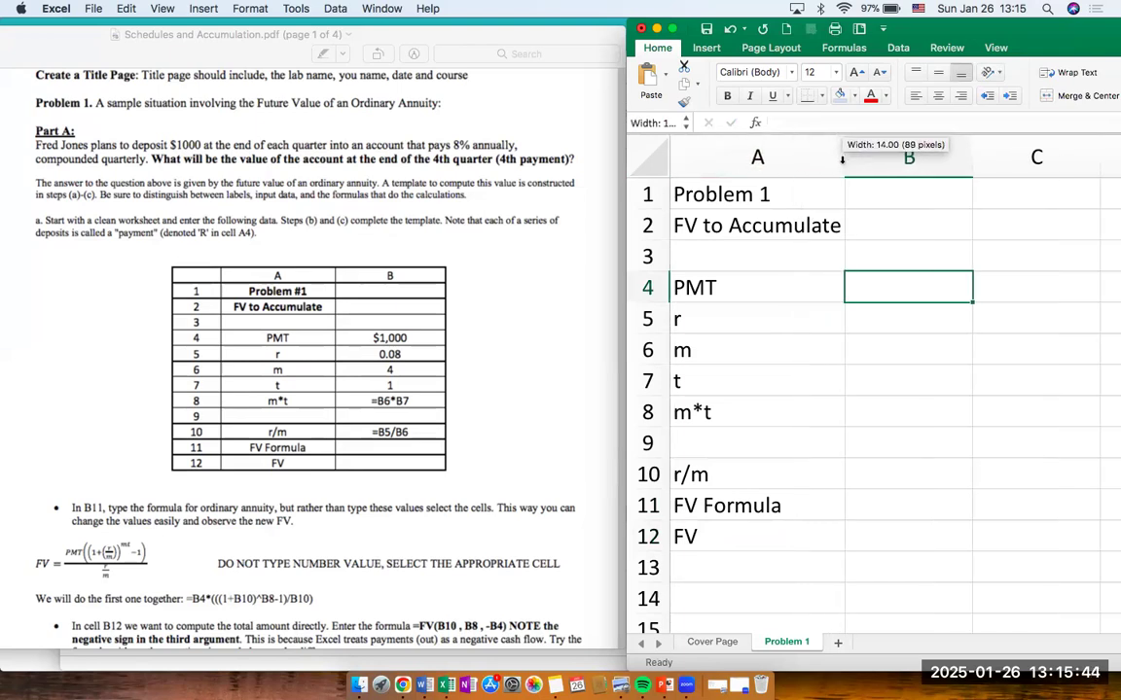
left_click(657, 158)
left_click(751, 72)
type("Times New")
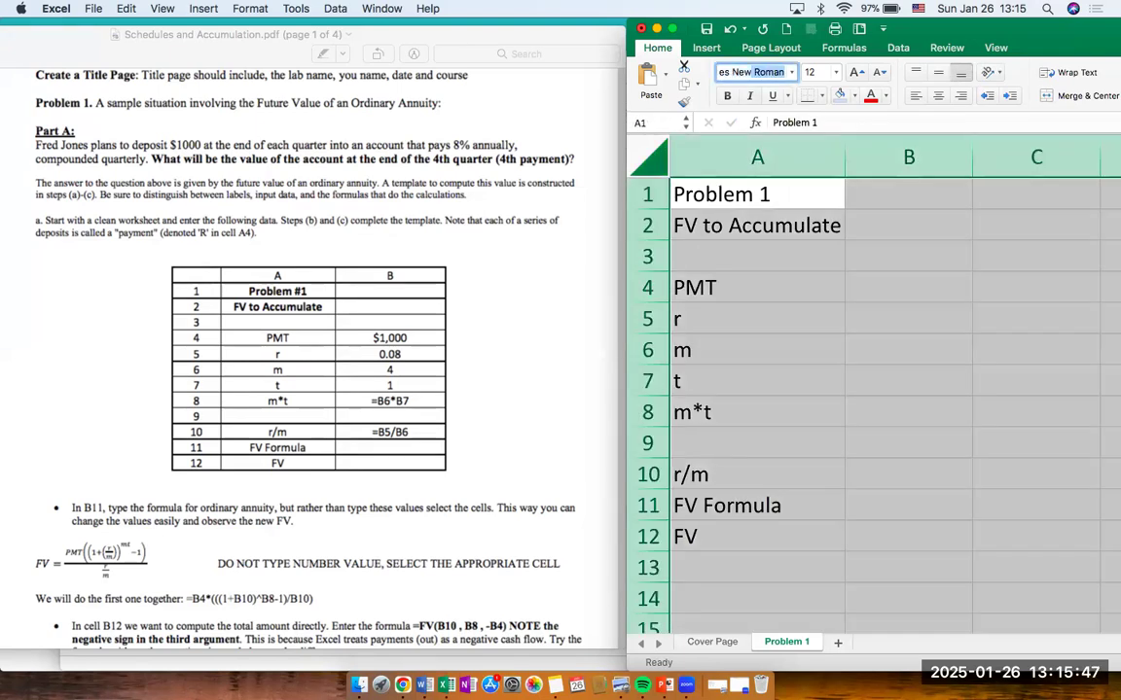
key("Return")
left_click(757, 287)
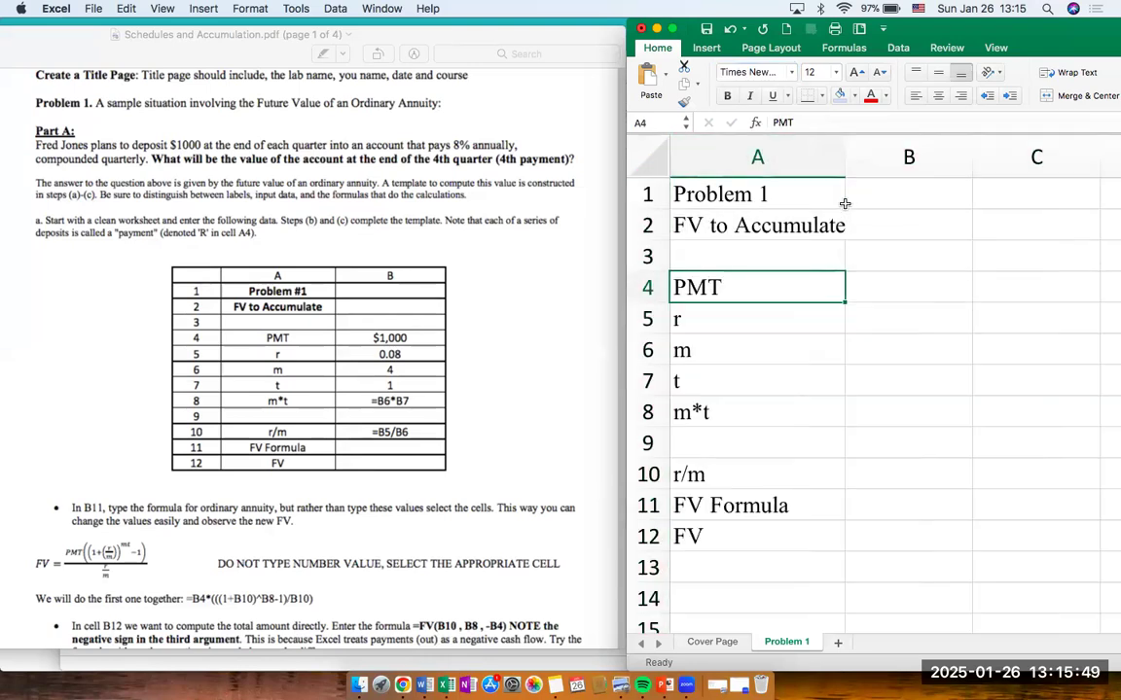
left_click_drag(844, 158, 852, 157)
Enter the input values 1000 for PMT, 0.08 for r, 4 for m and 1 for t in cells B4 to B7.
left_click(899, 294)
type("1000")
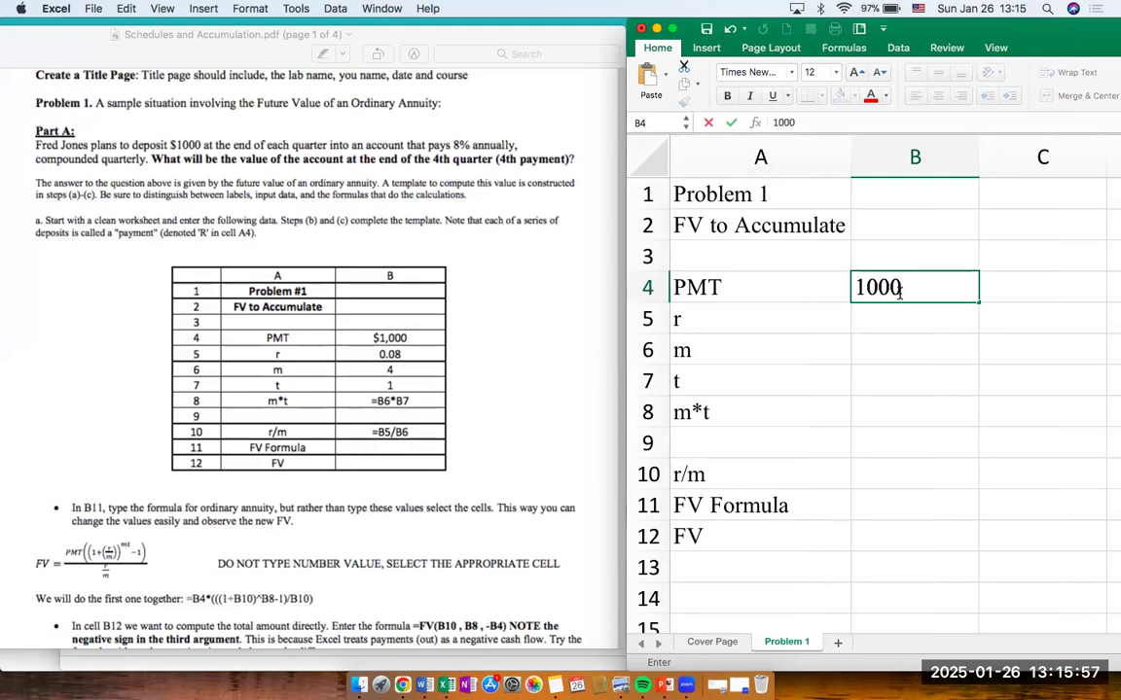
key("Return")
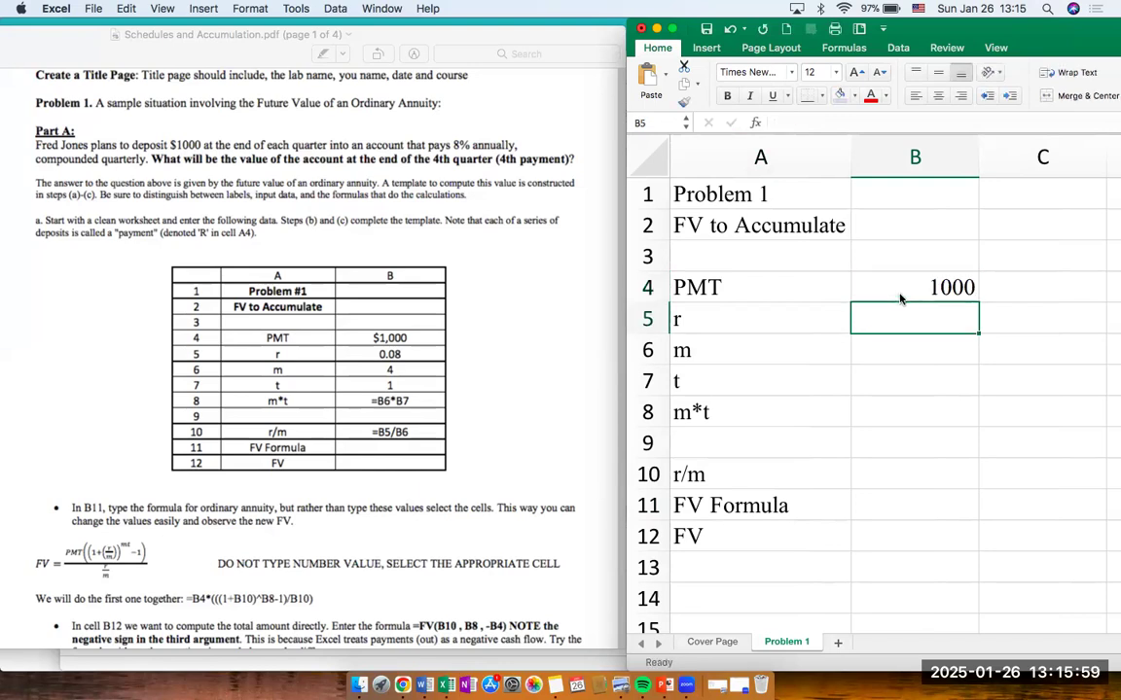
type("0.08")
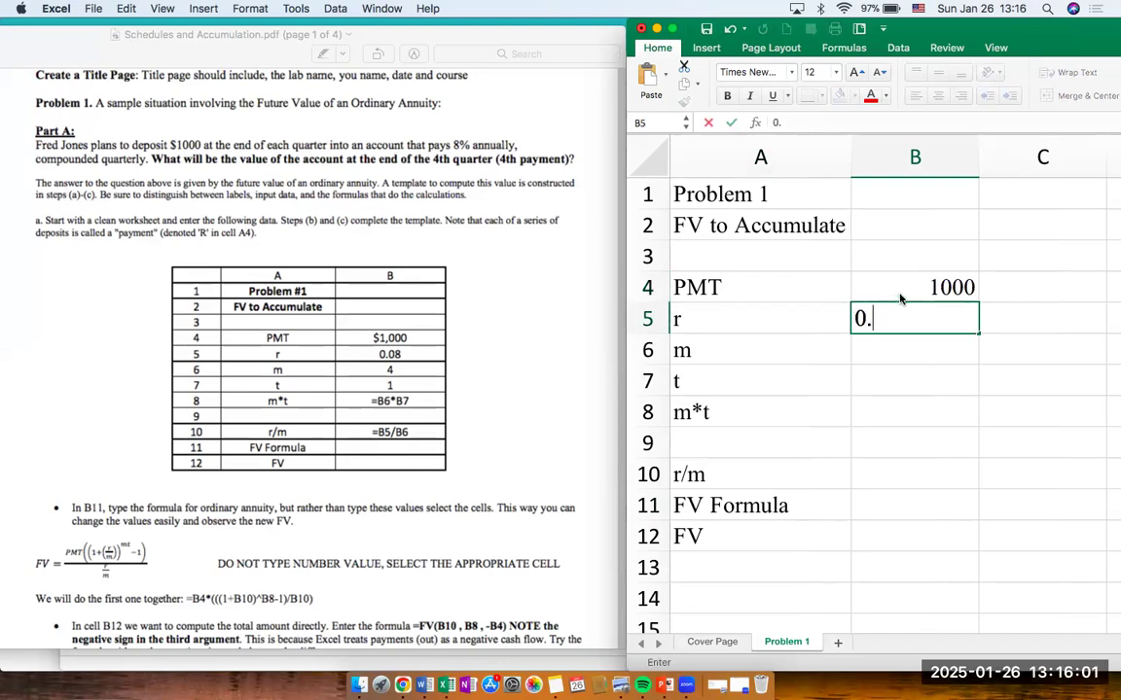
key("Return")
type("4")
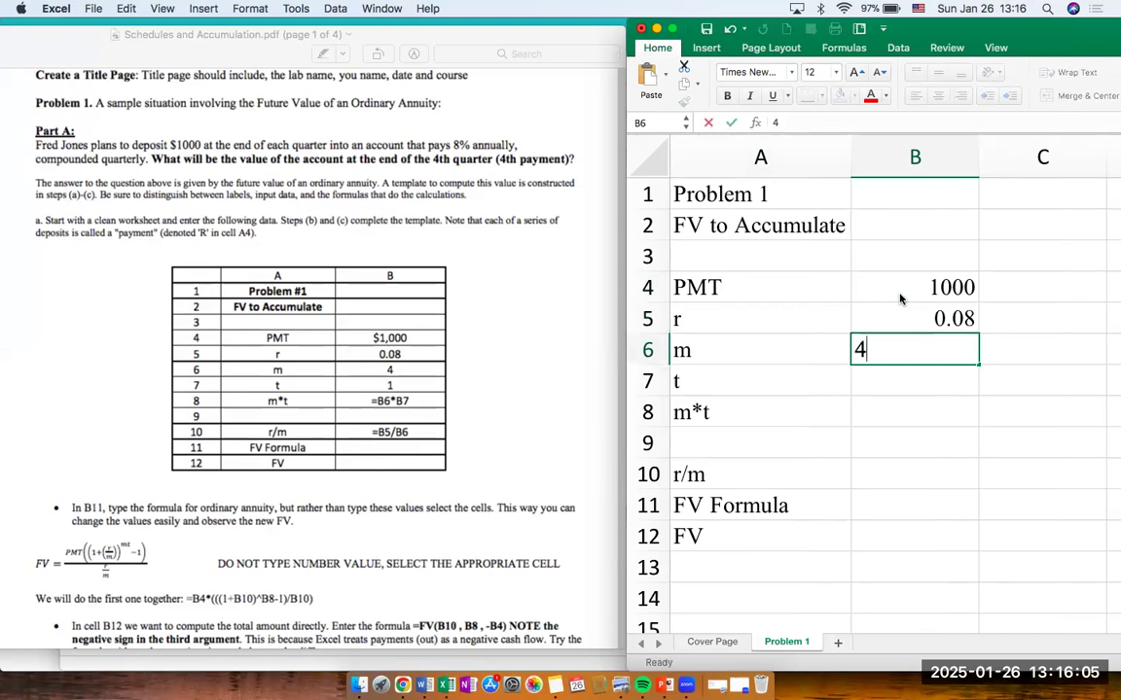
key("Return")
type("1")
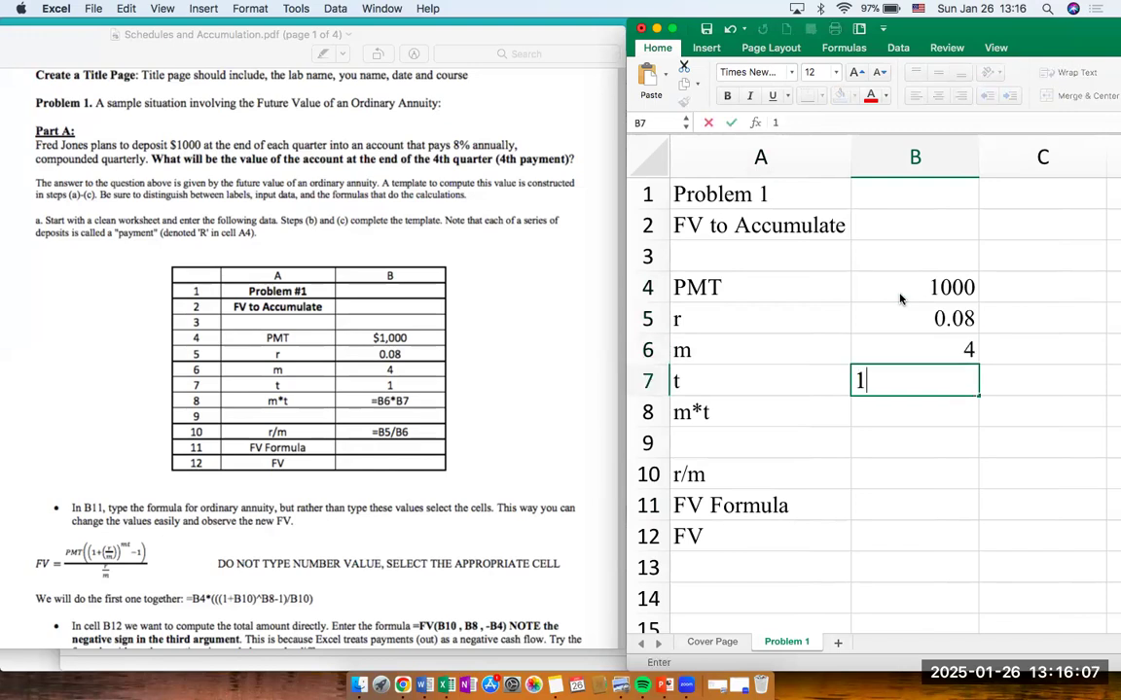
key("Return")
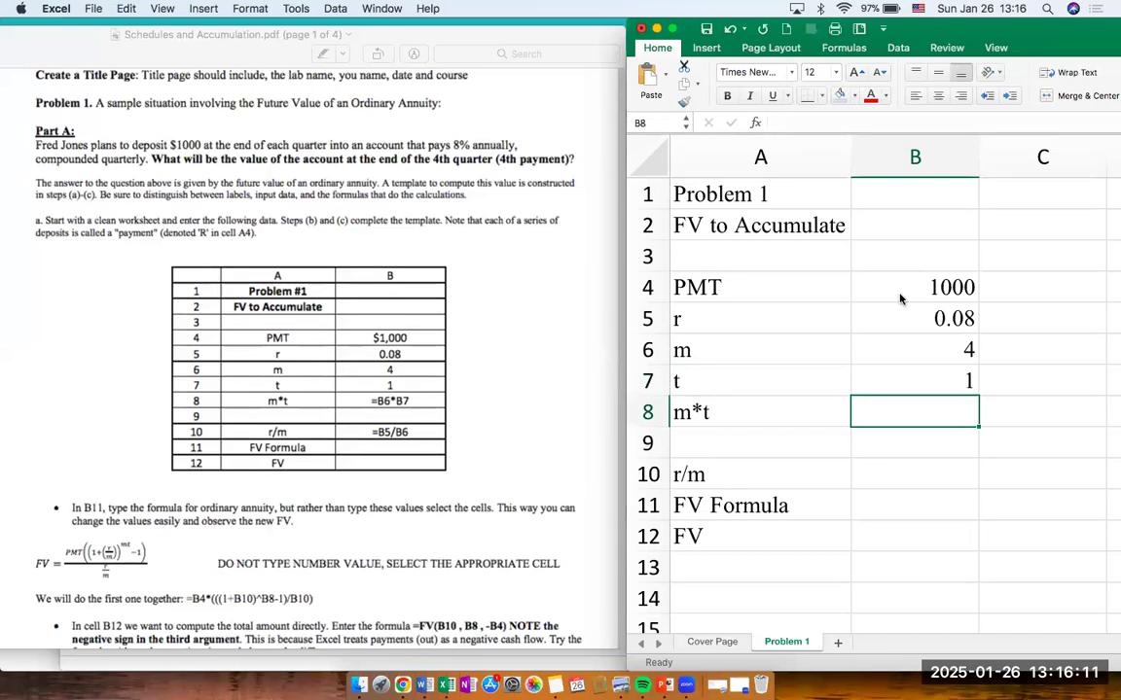
Calculate m*t in B8 with the formula =B6*B7.
type("=")
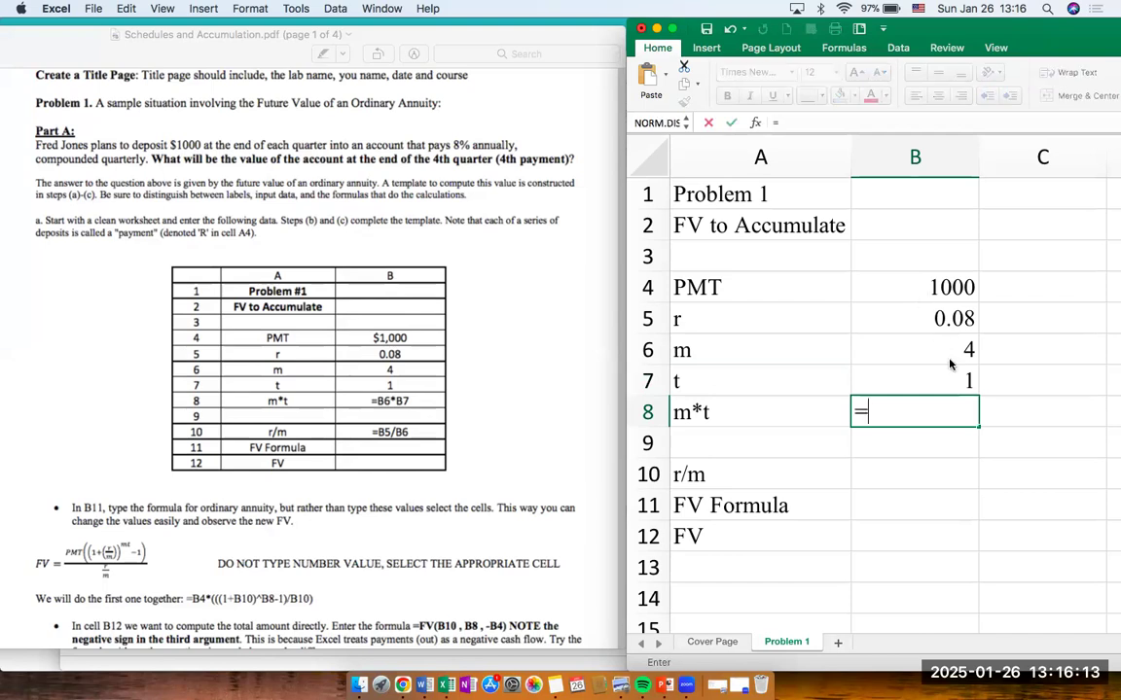
left_click(955, 350)
type("*")
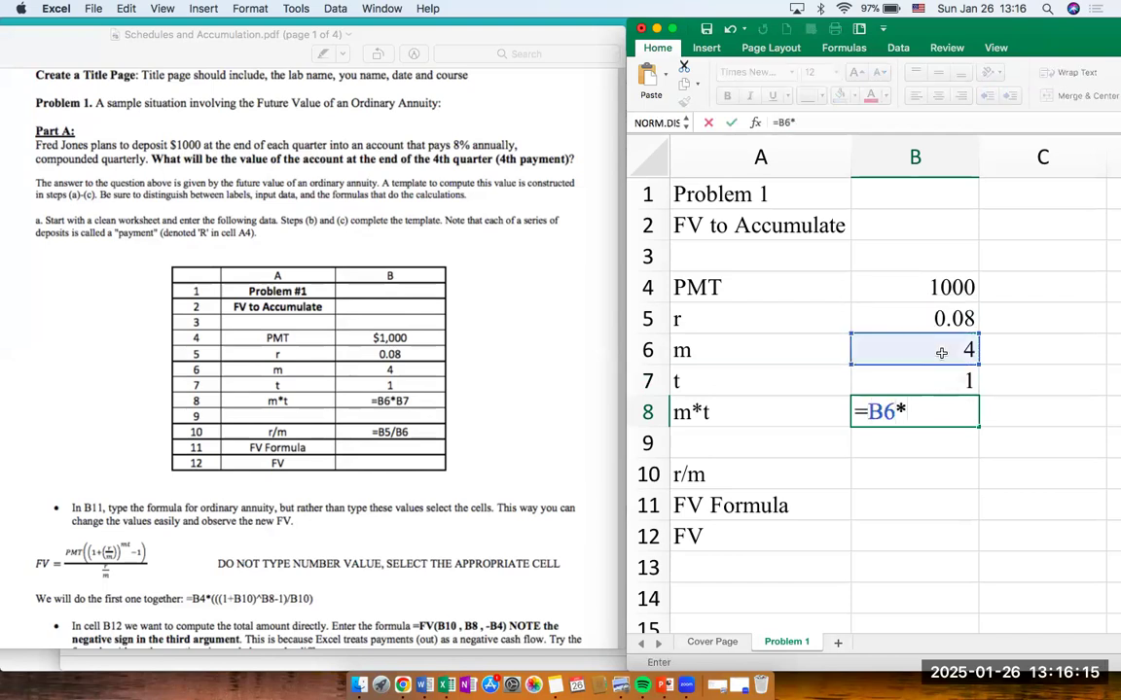
left_click(861, 382)
key("Return")
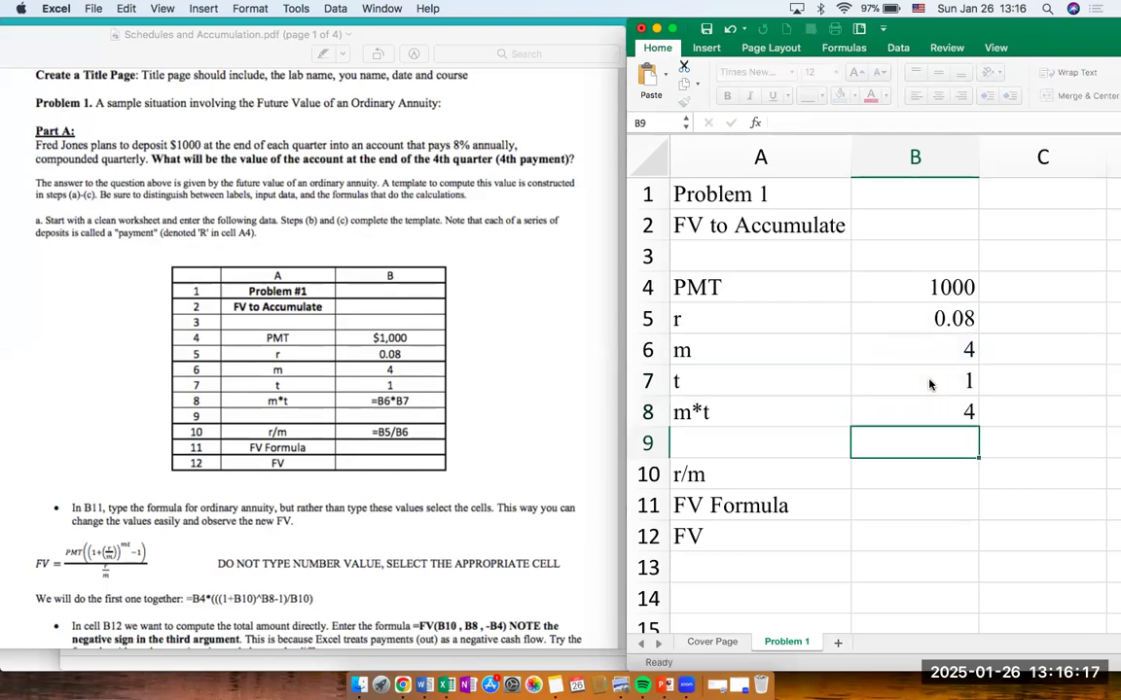
Calculate r/m in B10 with the formula =B5/B6.
key("Return")
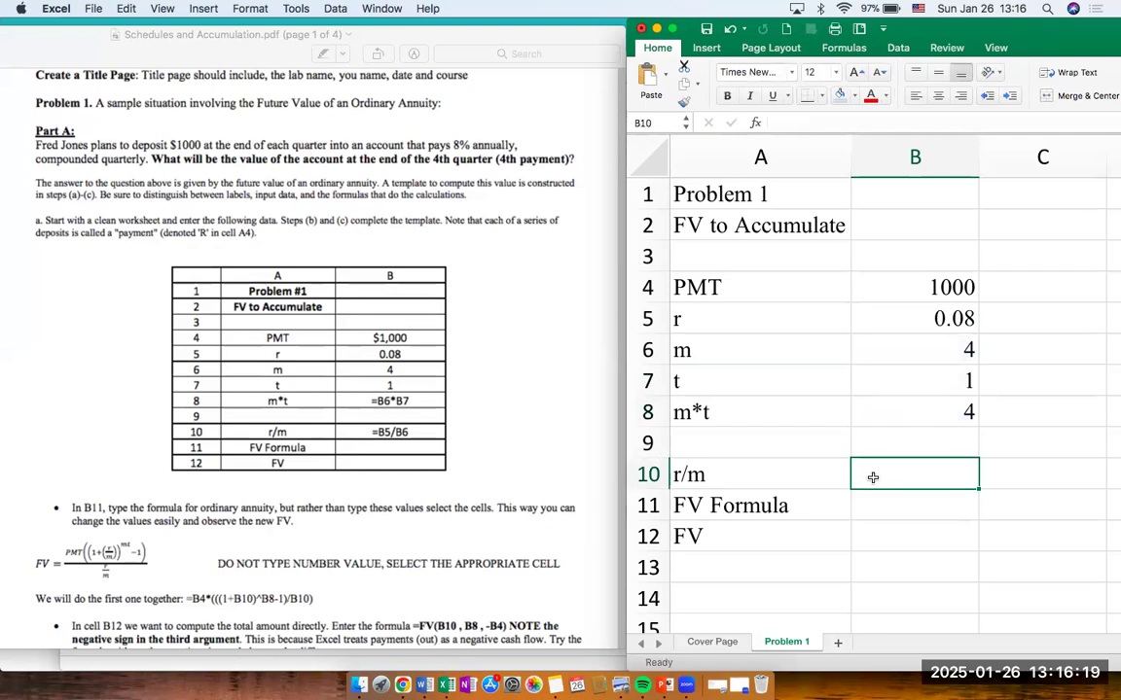
type("=")
left_click(907, 310)
type("/")
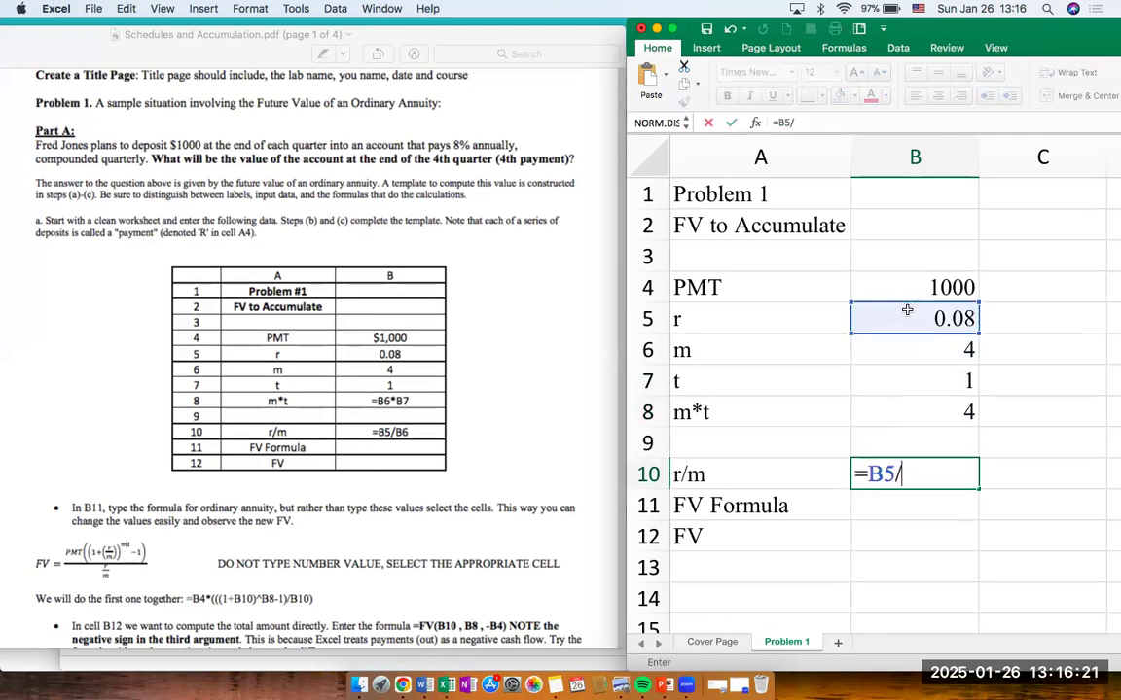
left_click(860, 351)
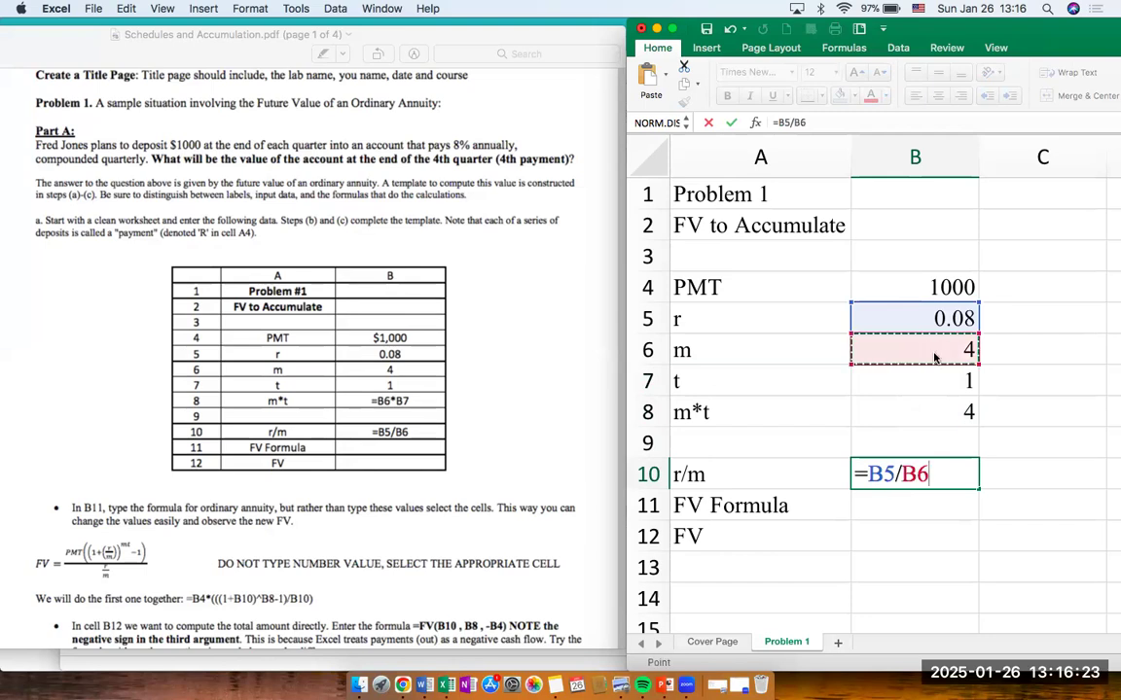
key("Return")
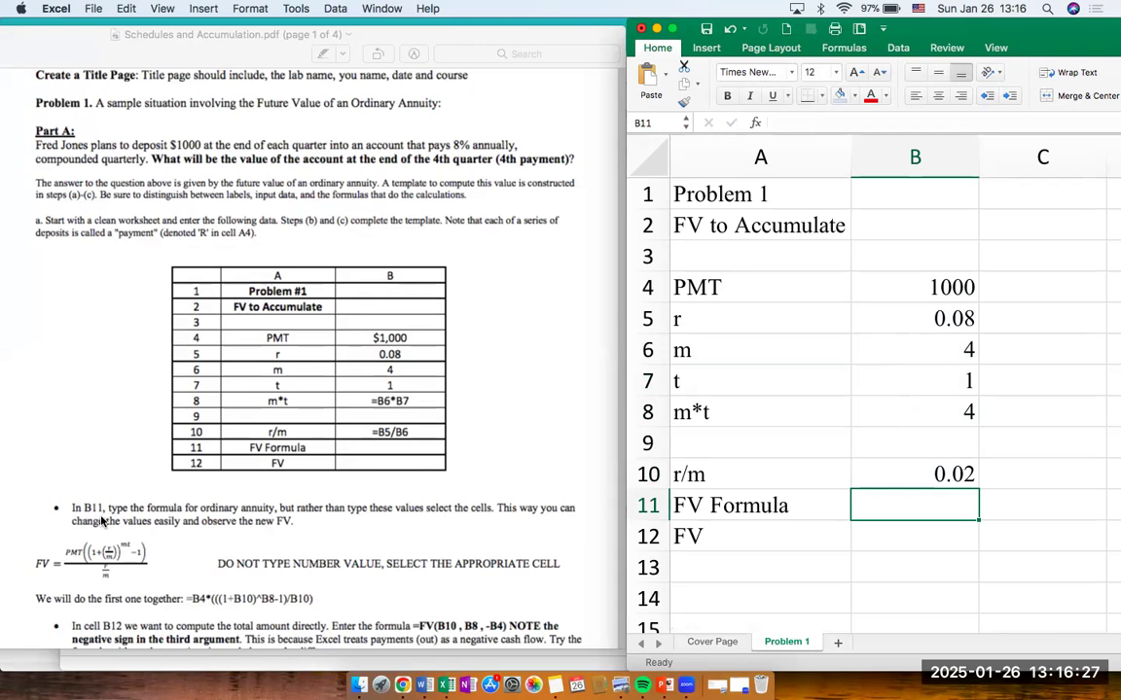
Calculate the future value in B11 with the cell-reference formula =B4*(((1+B10)^B8-1)/B10).
scroll(101, 523, "down", 3)
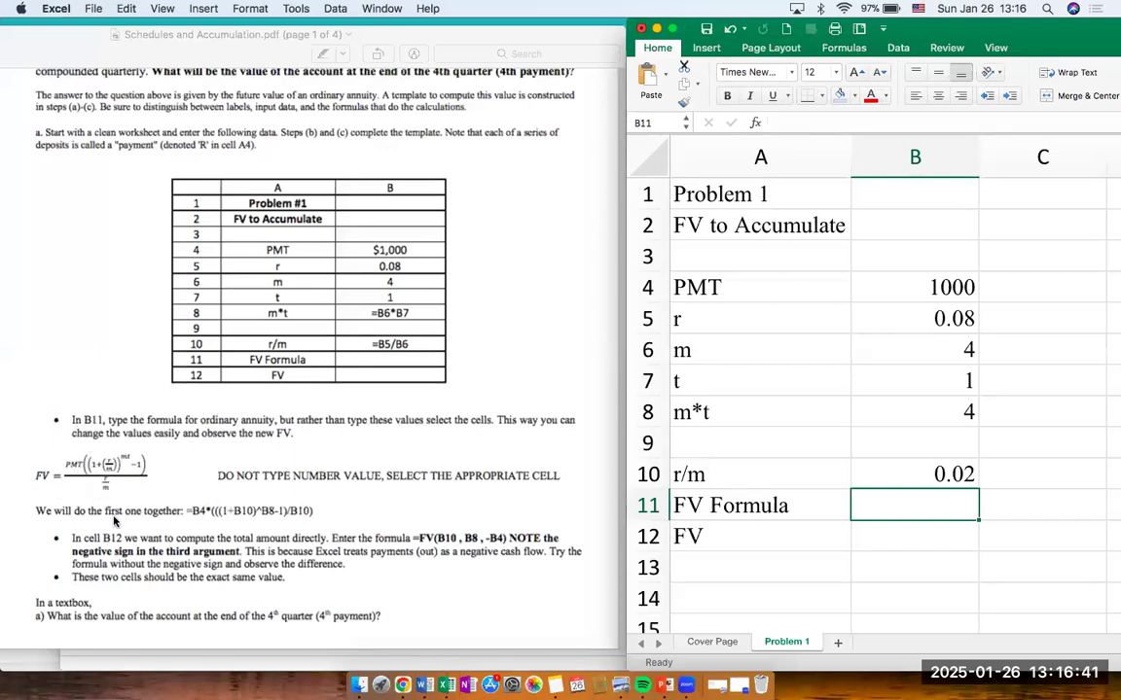
type("=")
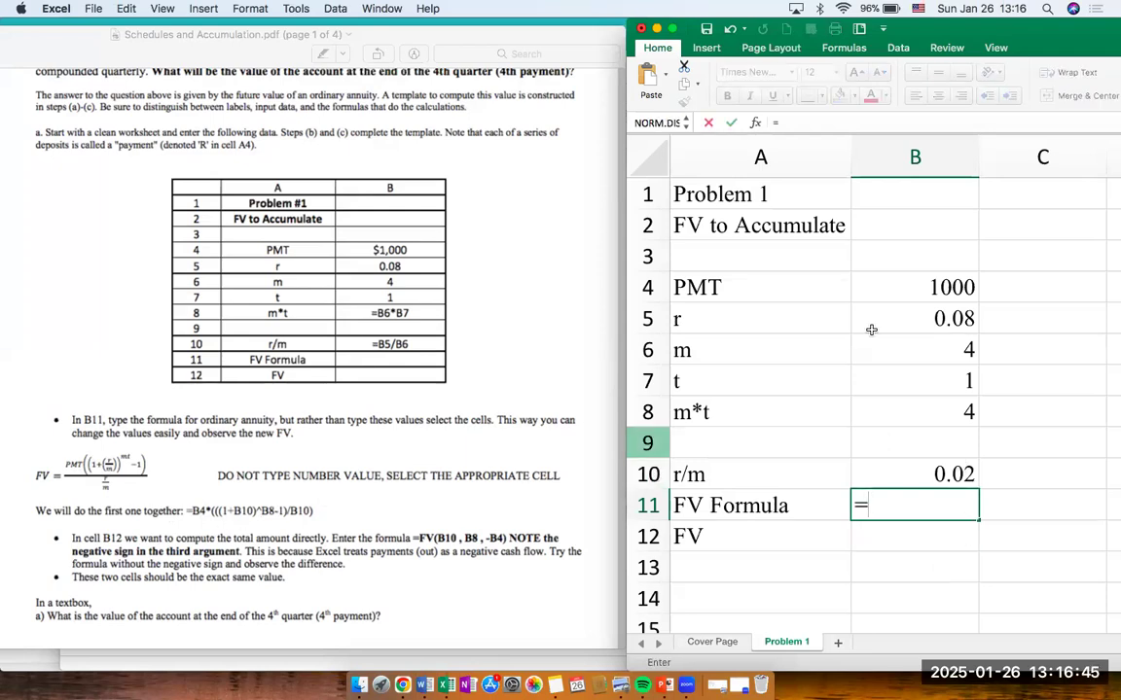
left_click(881, 288)
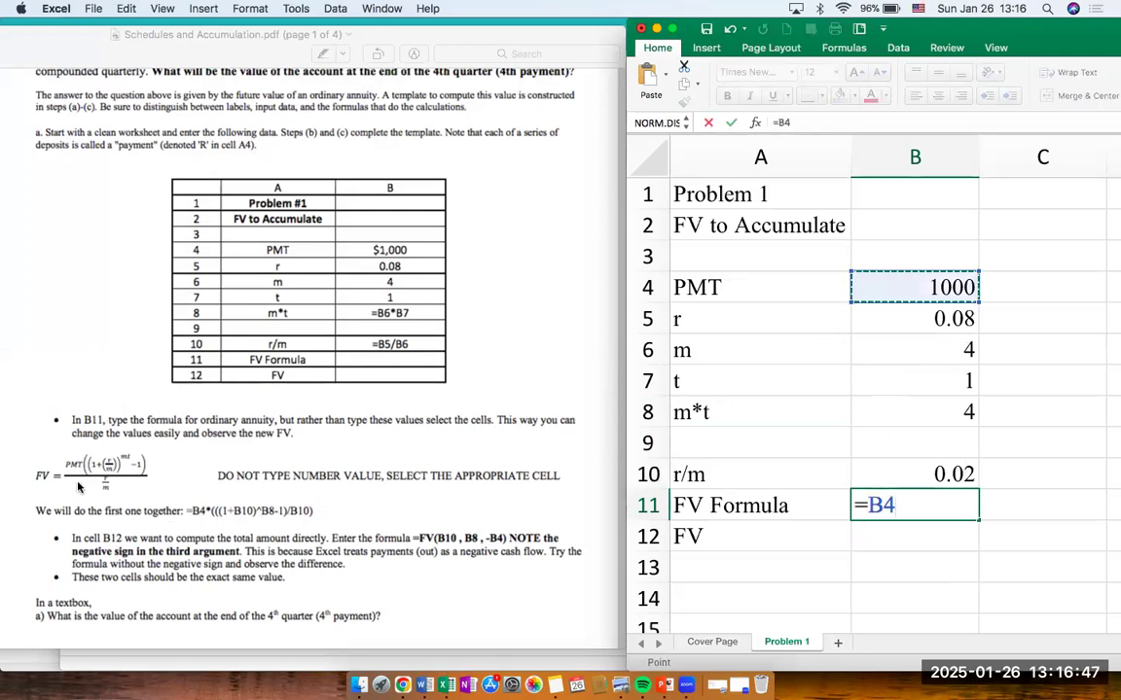
type("*")
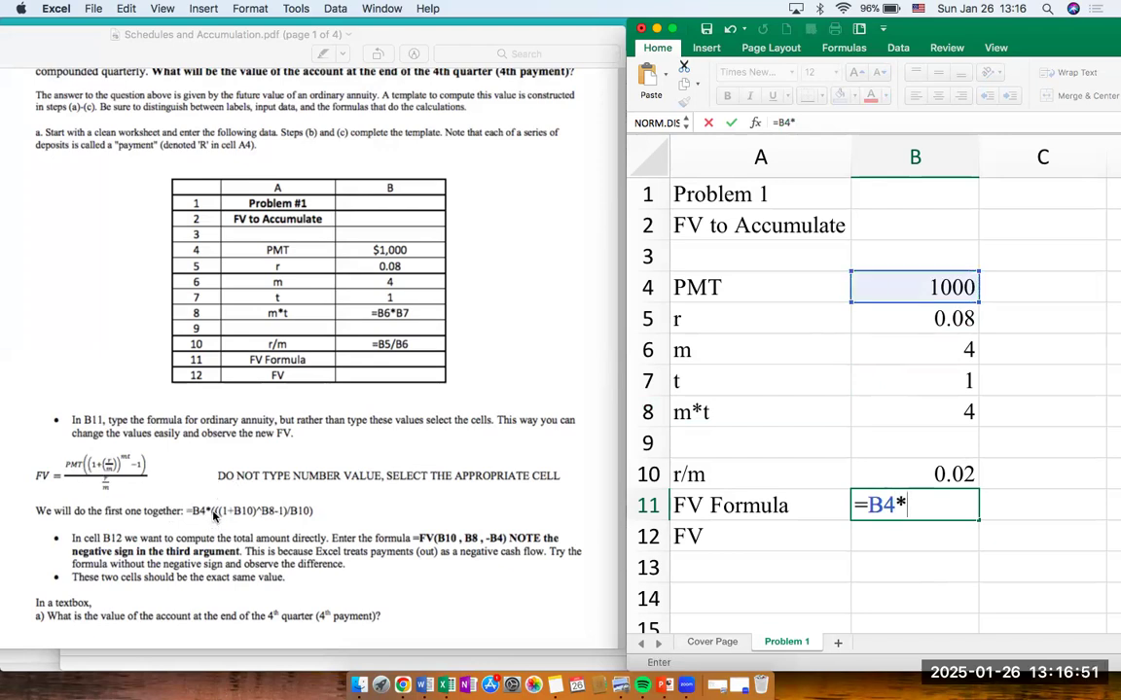
type("(((")
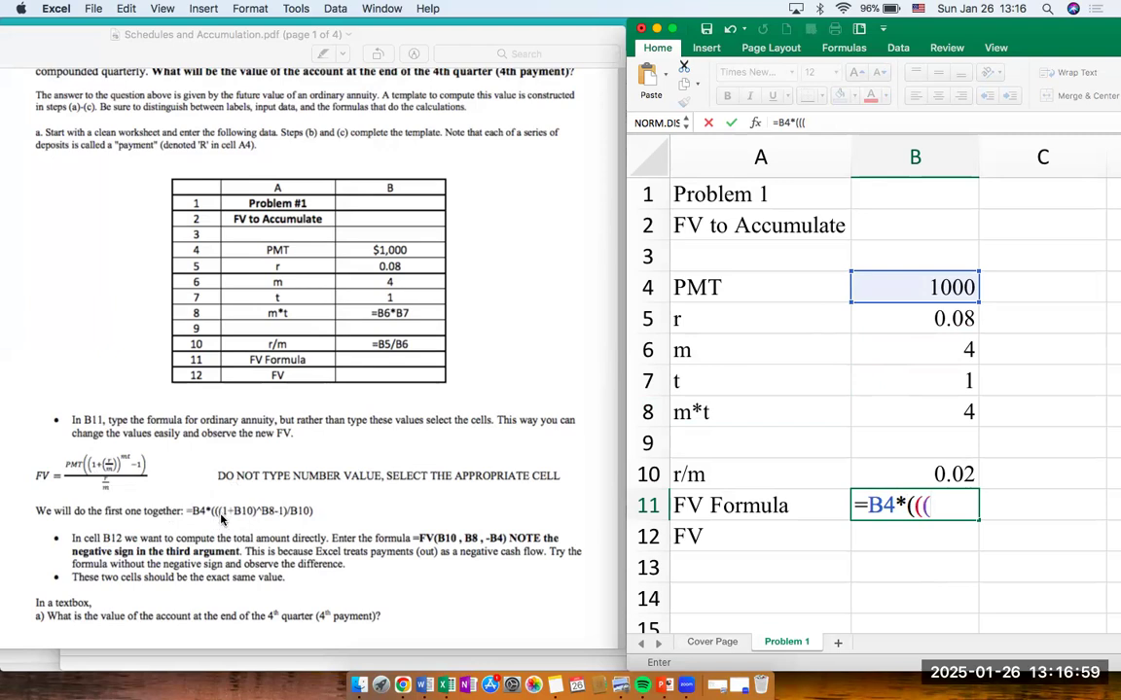
type("1+")
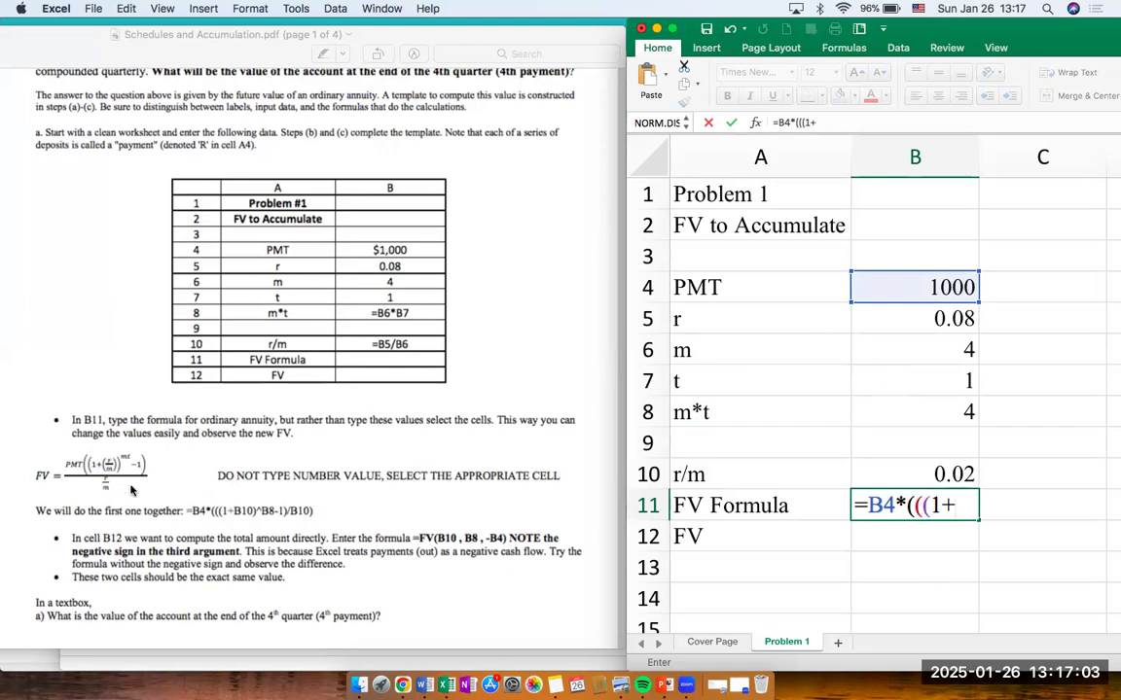
left_click(921, 473)
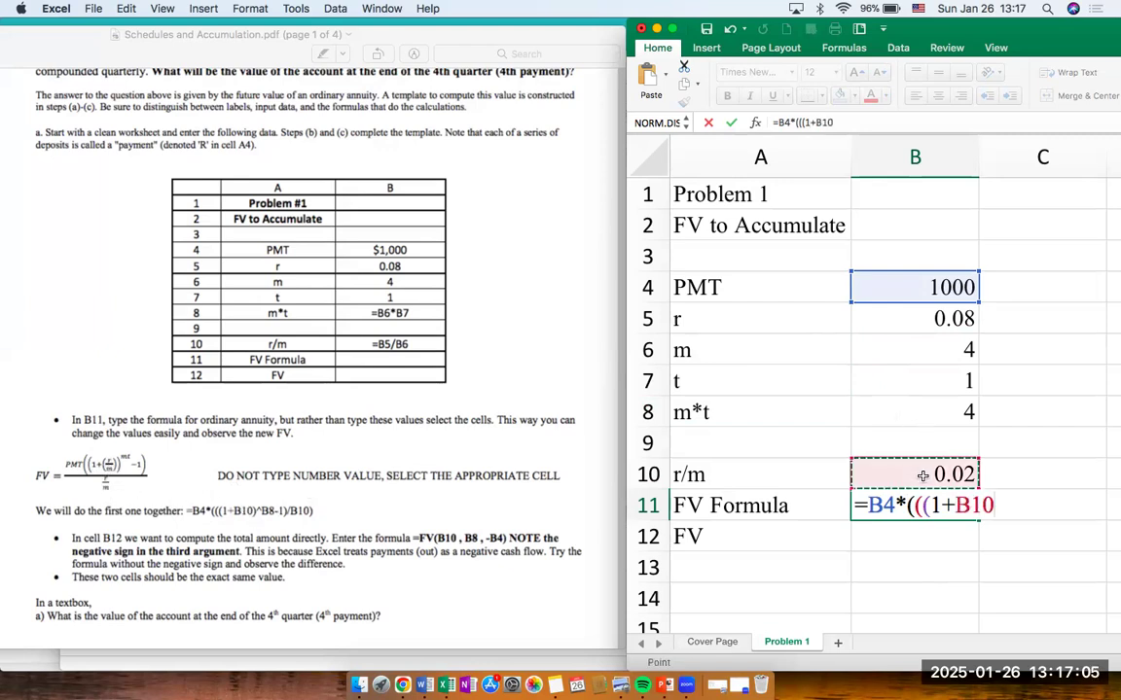
type(")")
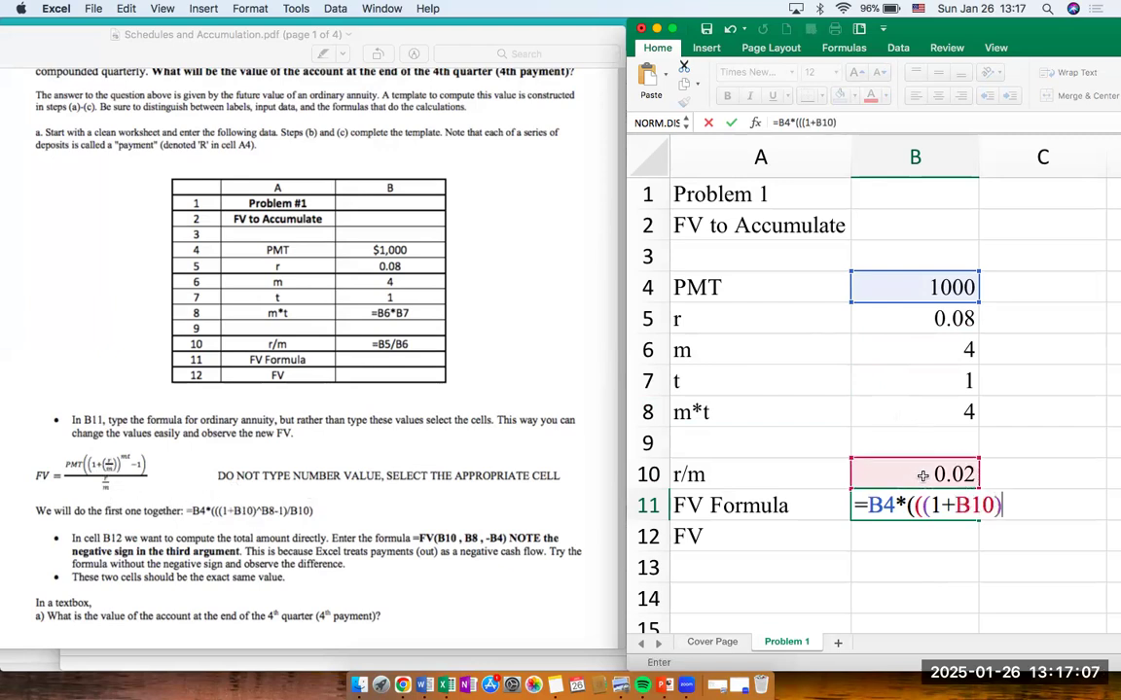
type("^")
left_click(896, 411)
type("-1")
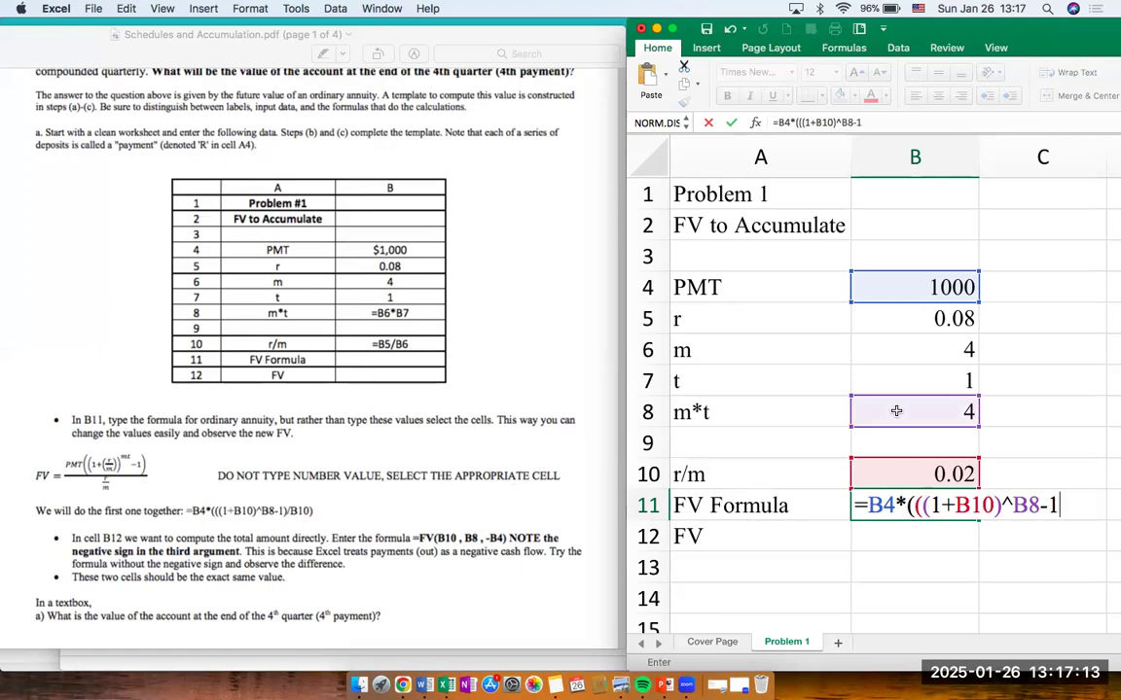
type(")/")
left_click(896, 474)
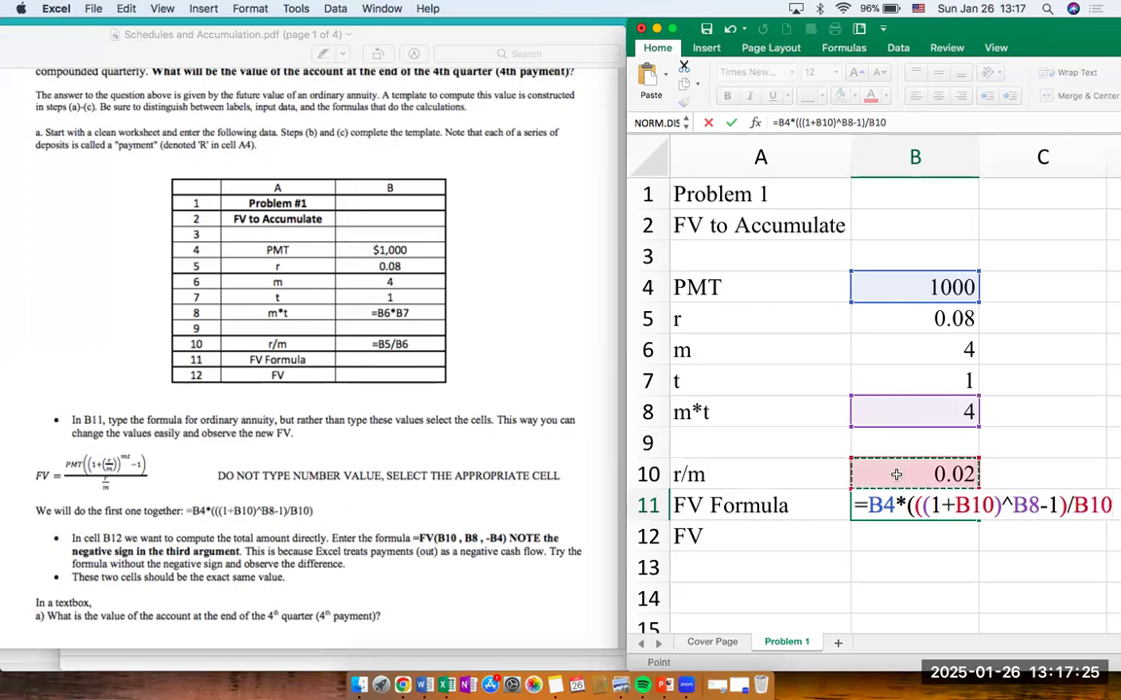
type(")")
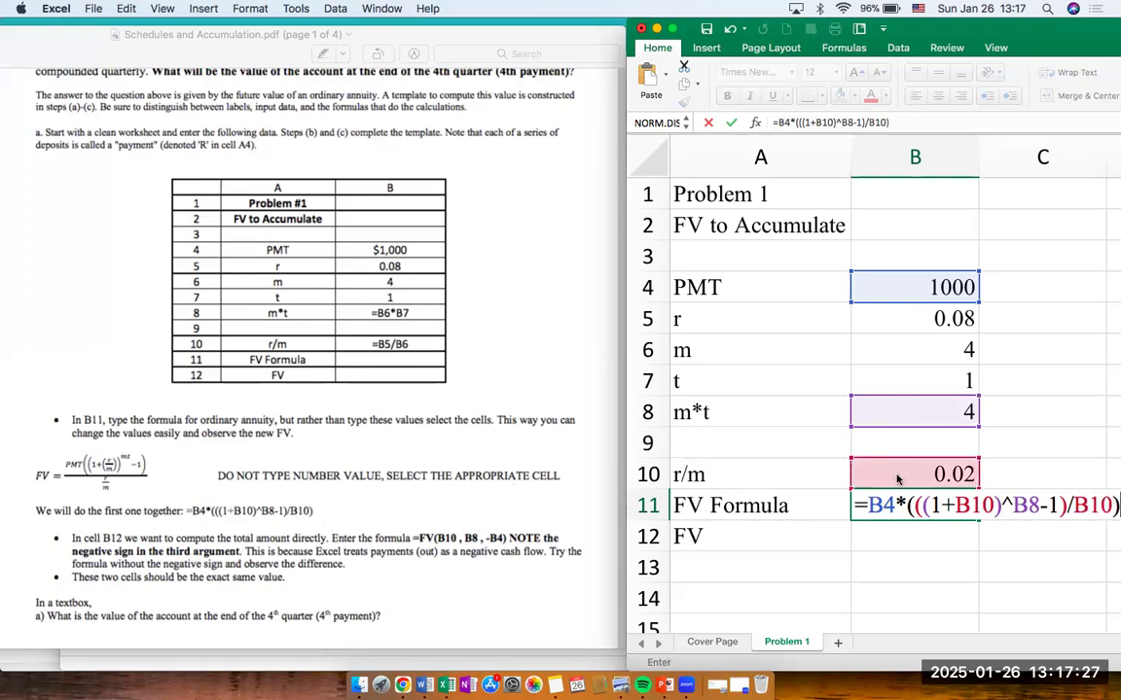
key("Return")
Apply the Accounting number format to the FV Formula result in B11 and the PMT value in B4.
key("Up")
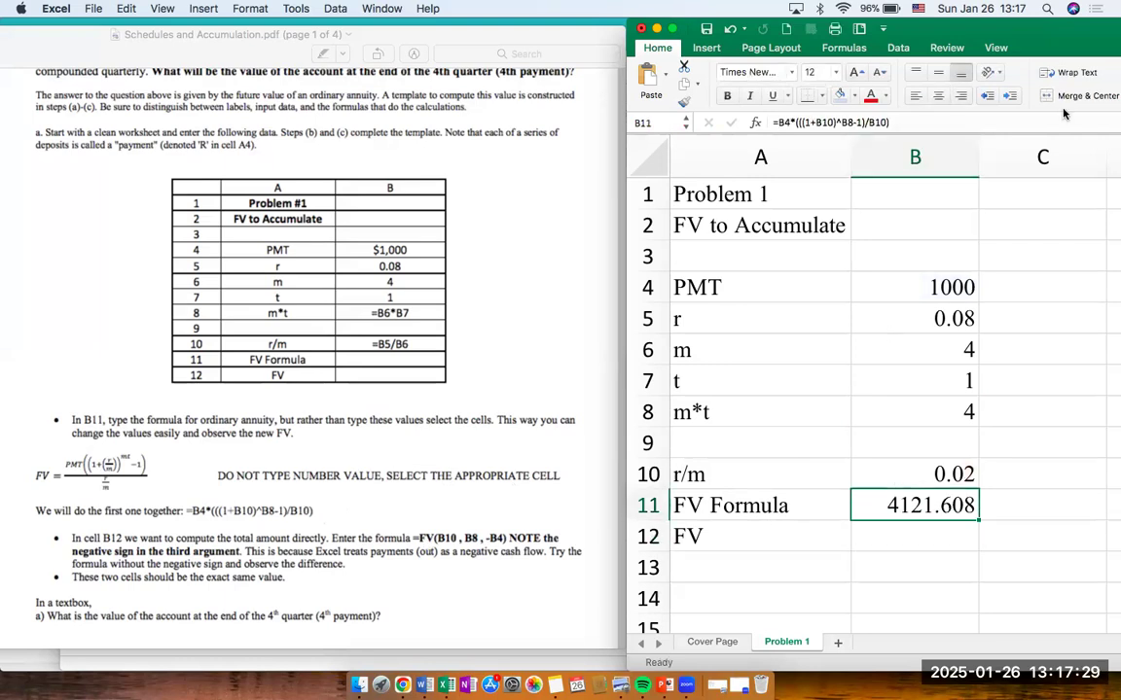
left_click_drag(1067, 37, 846, 37)
left_click(936, 70)
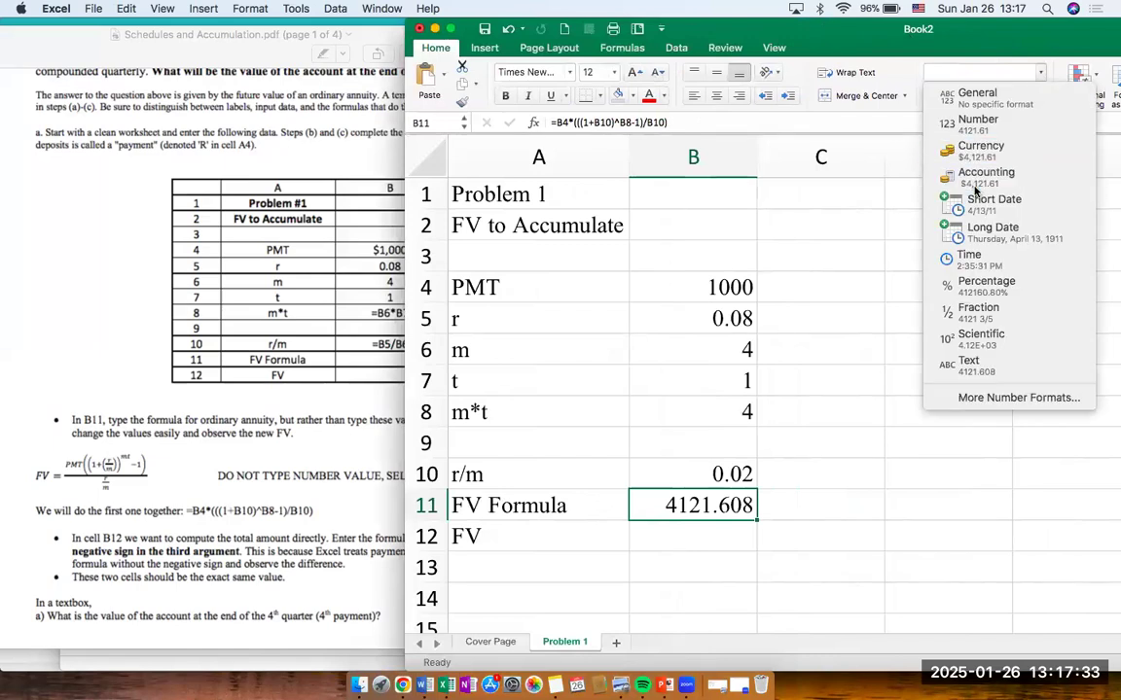
left_click(982, 175)
left_click(702, 284)
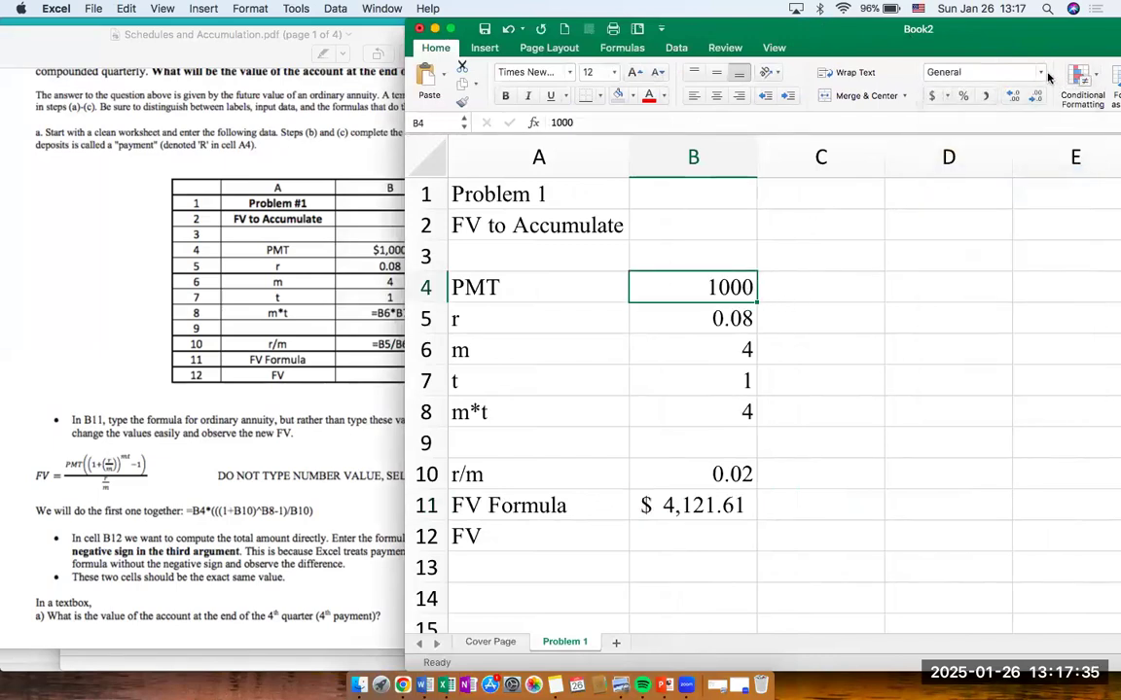
left_click(940, 68)
left_click(1032, 184)
left_click_drag(845, 29, 1068, 8)
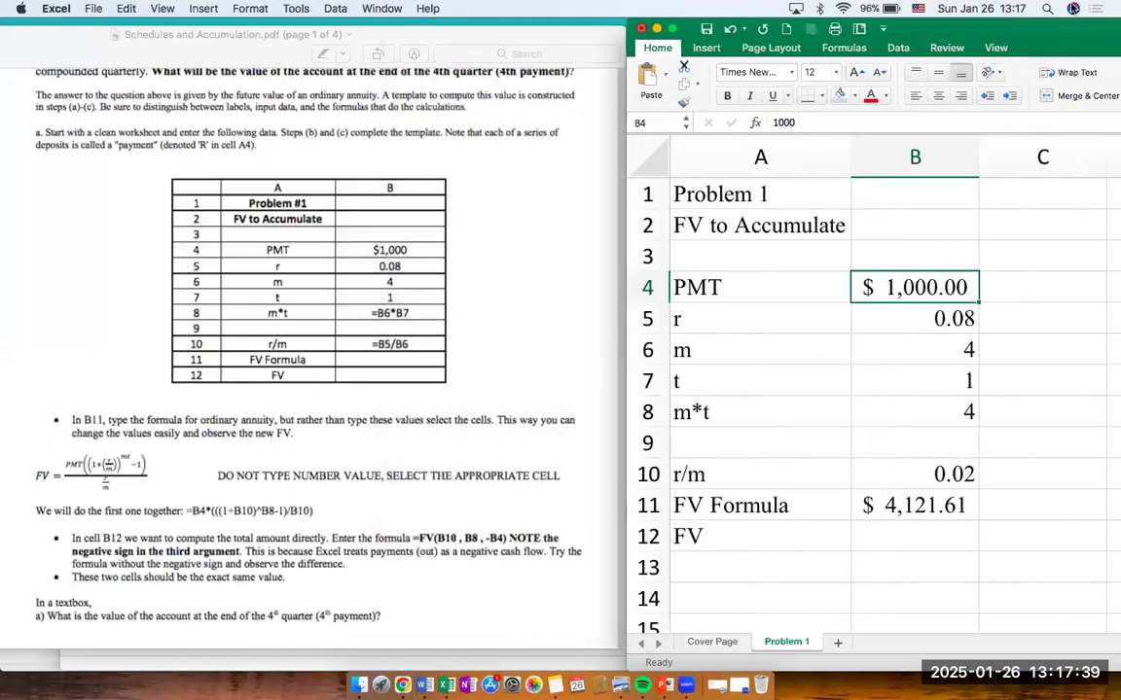
Start an FV function in B12 with B10 as the rate, B8 as nper and -B4 as pmt.
left_click(915, 537)
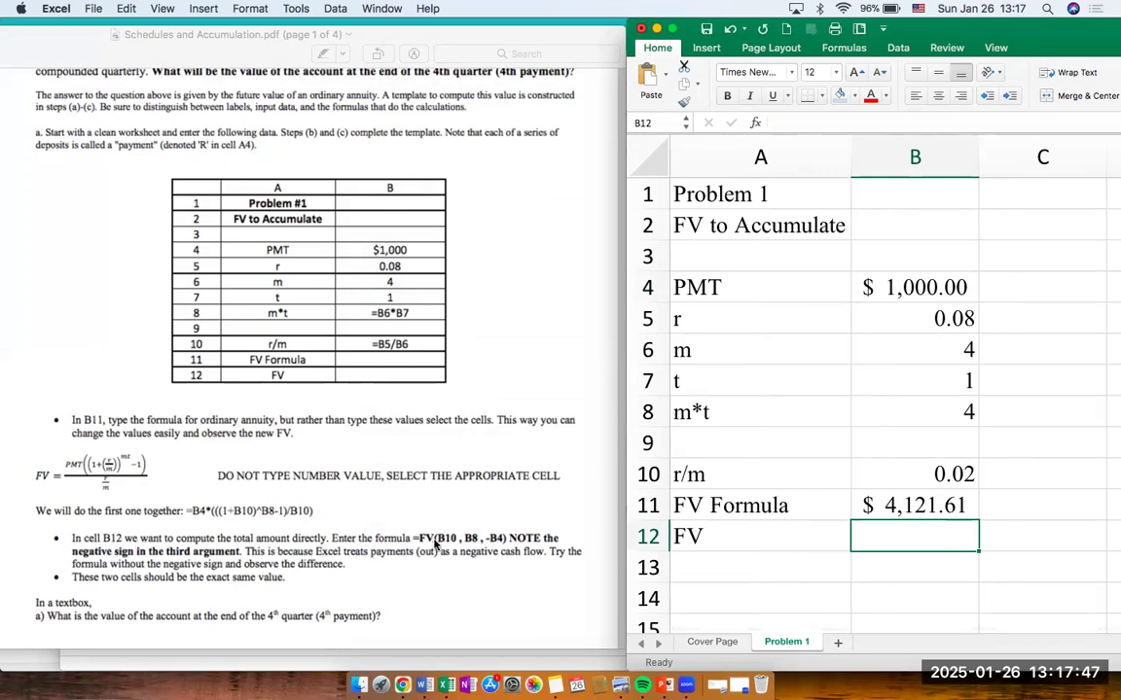
type("=FV")
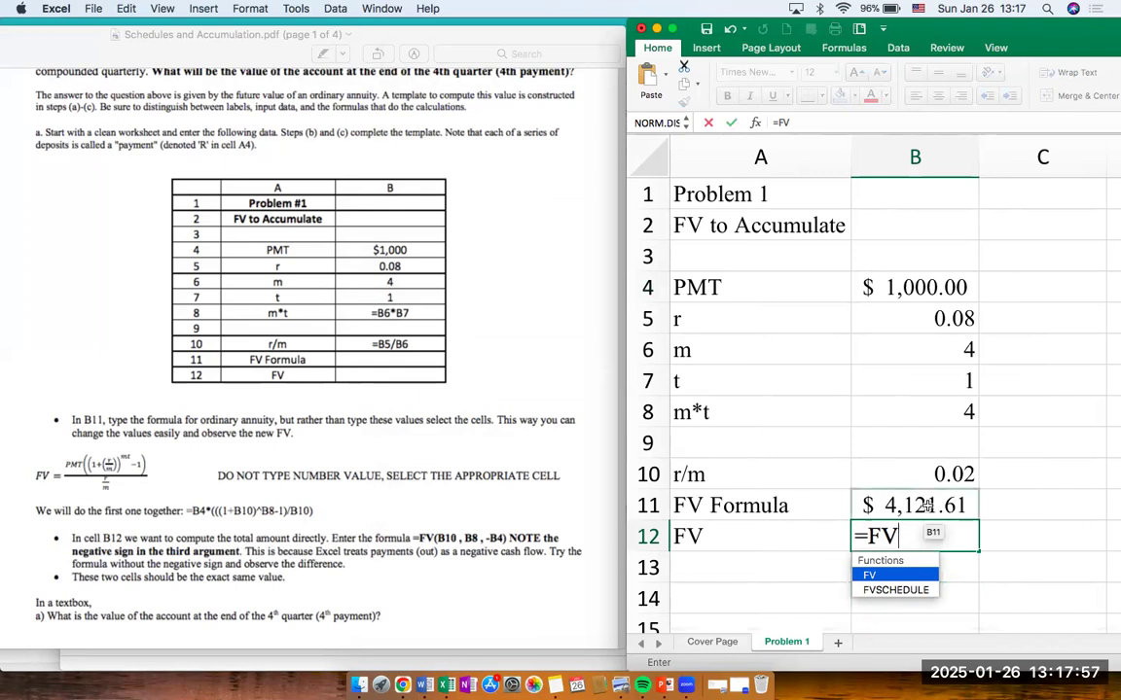
double_click(897, 581)
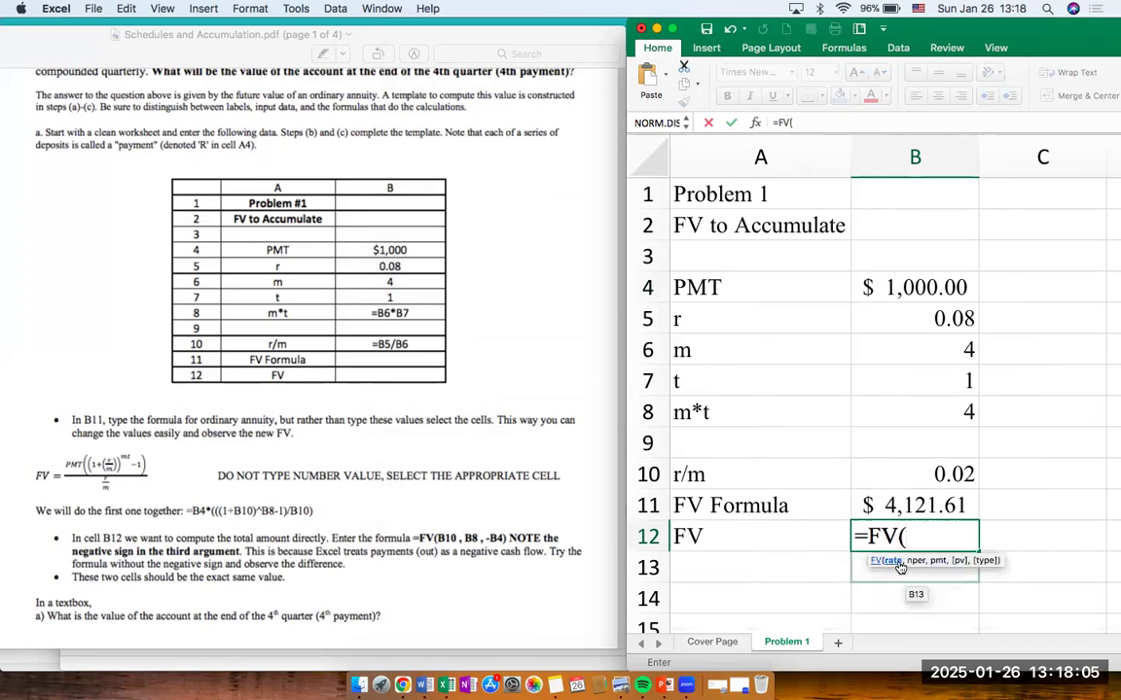
left_click(928, 474)
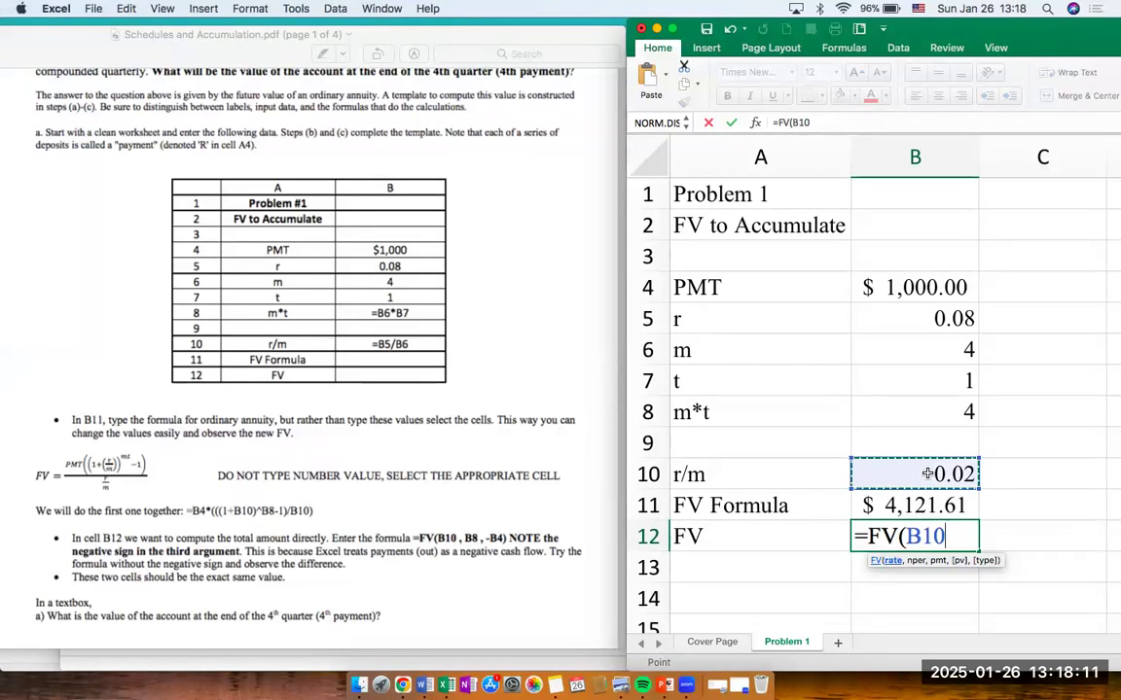
type(",")
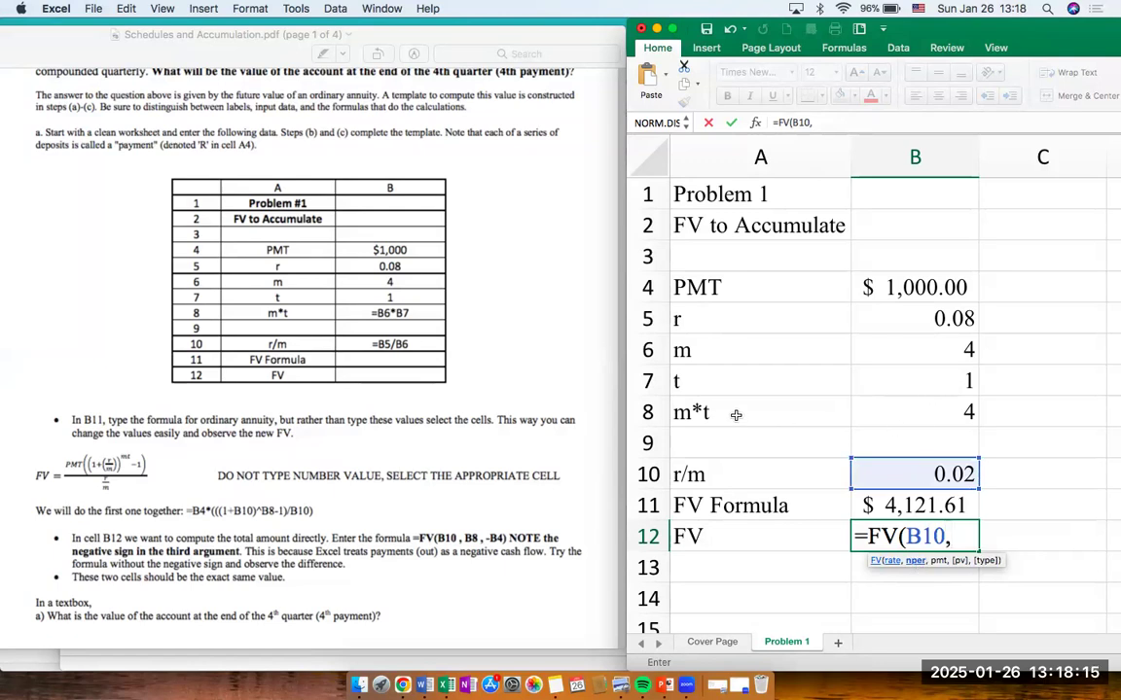
left_click(894, 416)
type(",")
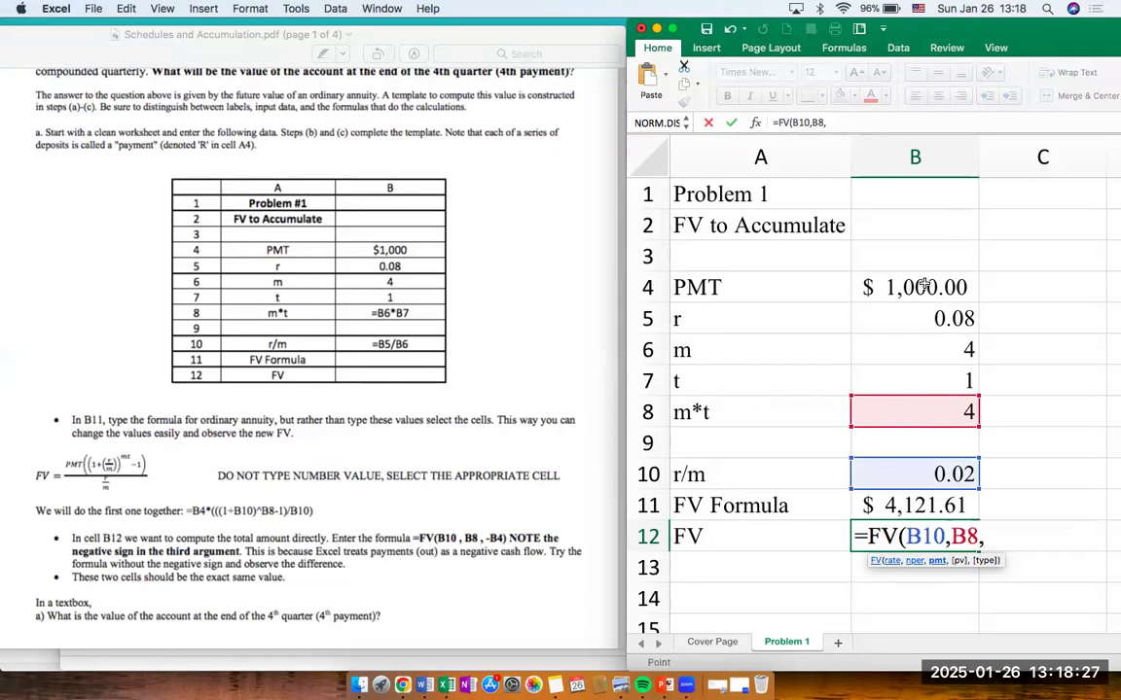
left_click(925, 284)
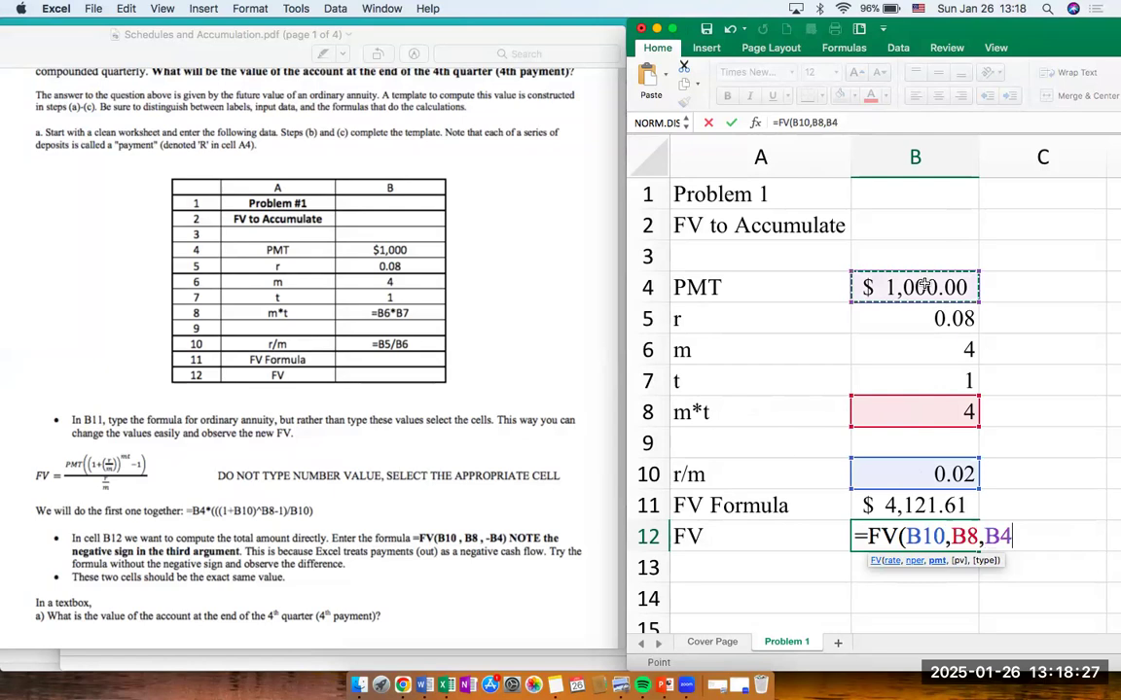
left_click(828, 122)
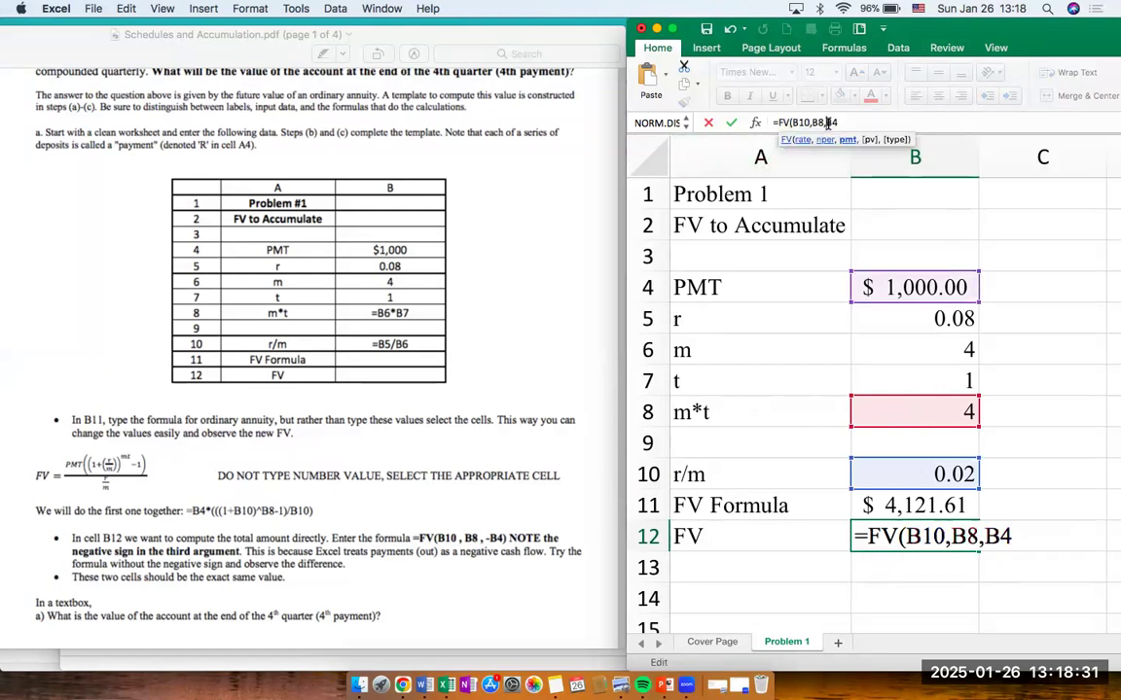
type("-")
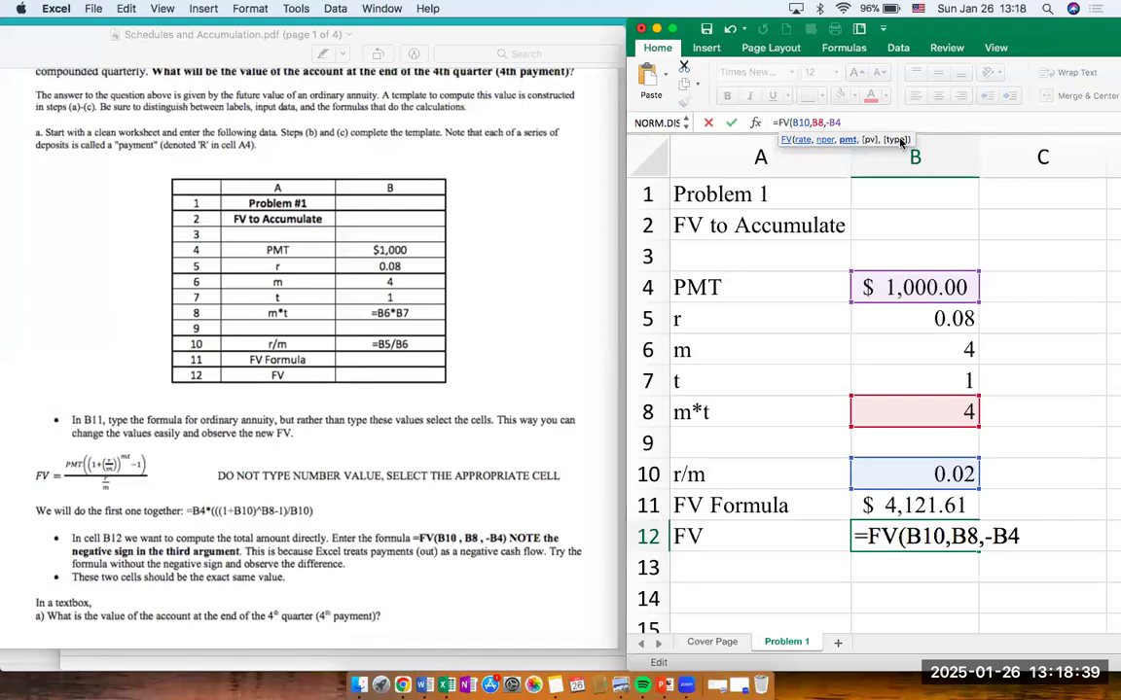
type(",0,")
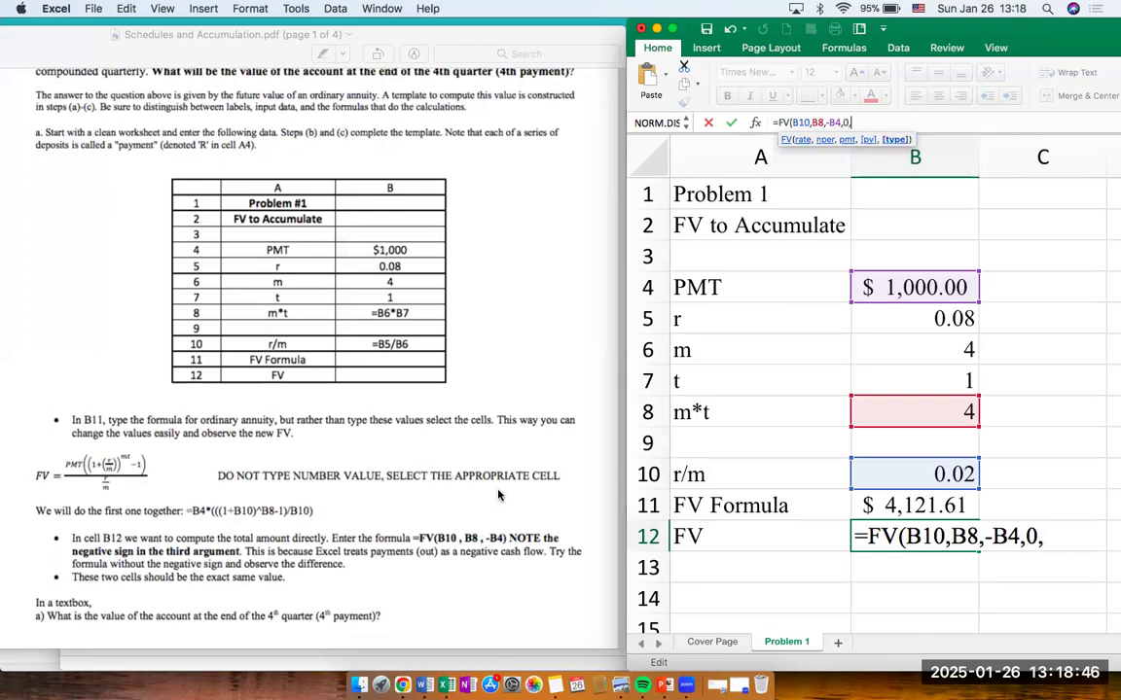
left_click(618, 438)
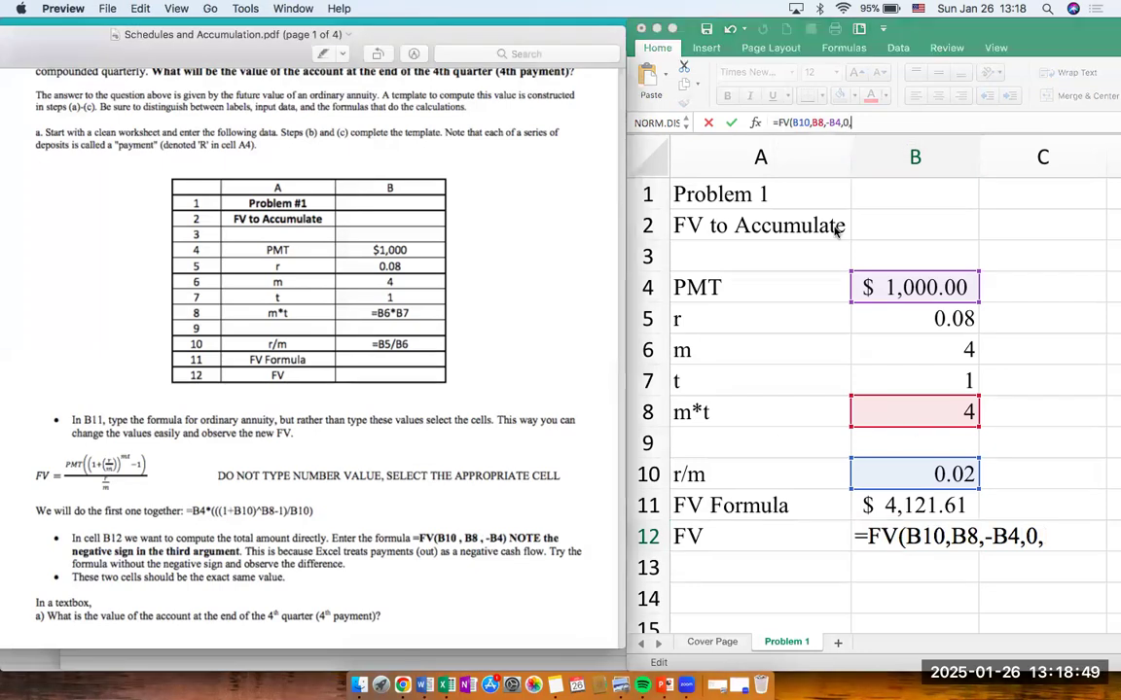
left_click(873, 115)
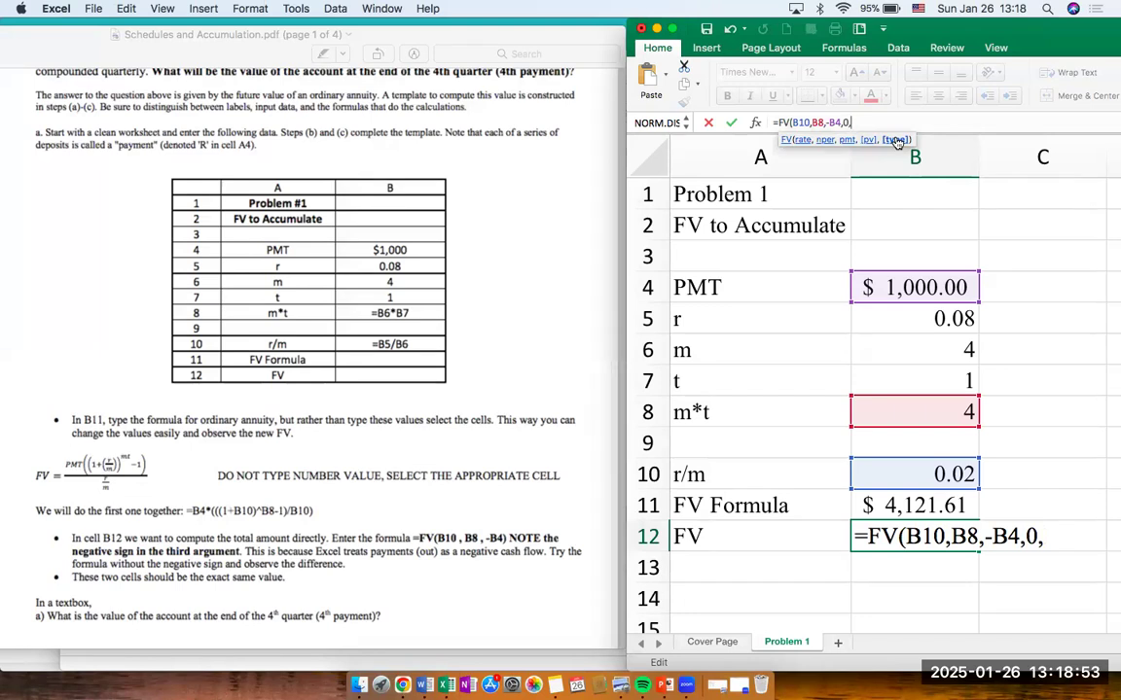
key("BackSpace")
type("0")
key("BackSpace")
type("0")
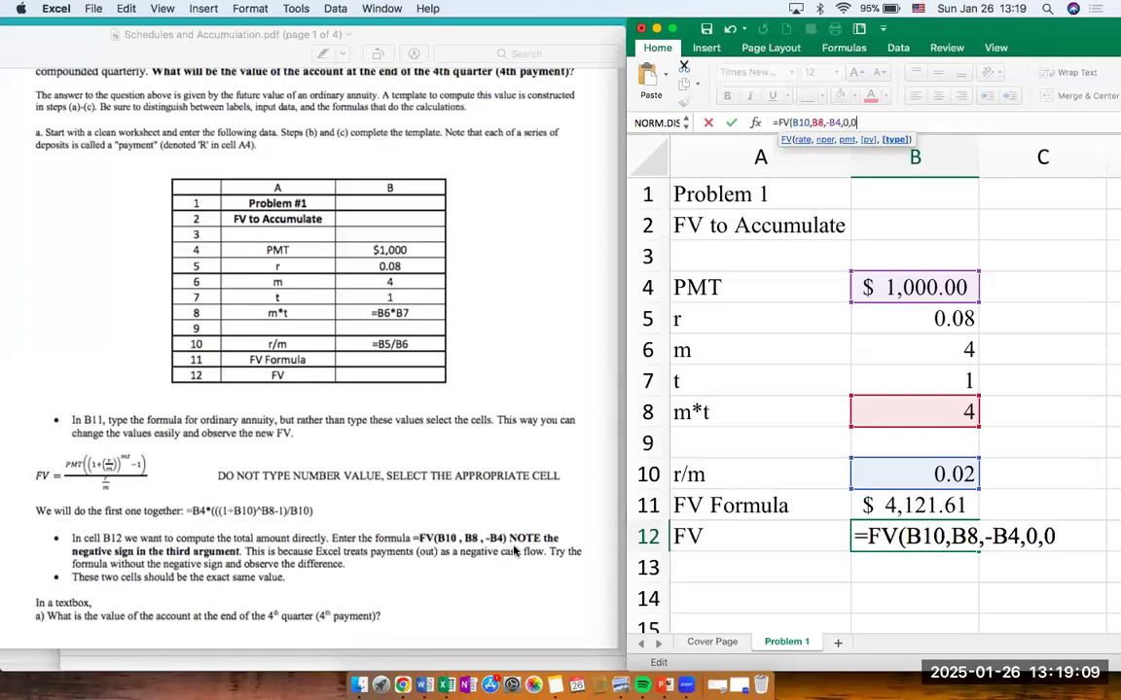
key("BackSpace")
key("BackSpace")
key("BackSpace")
key("BackSpace")
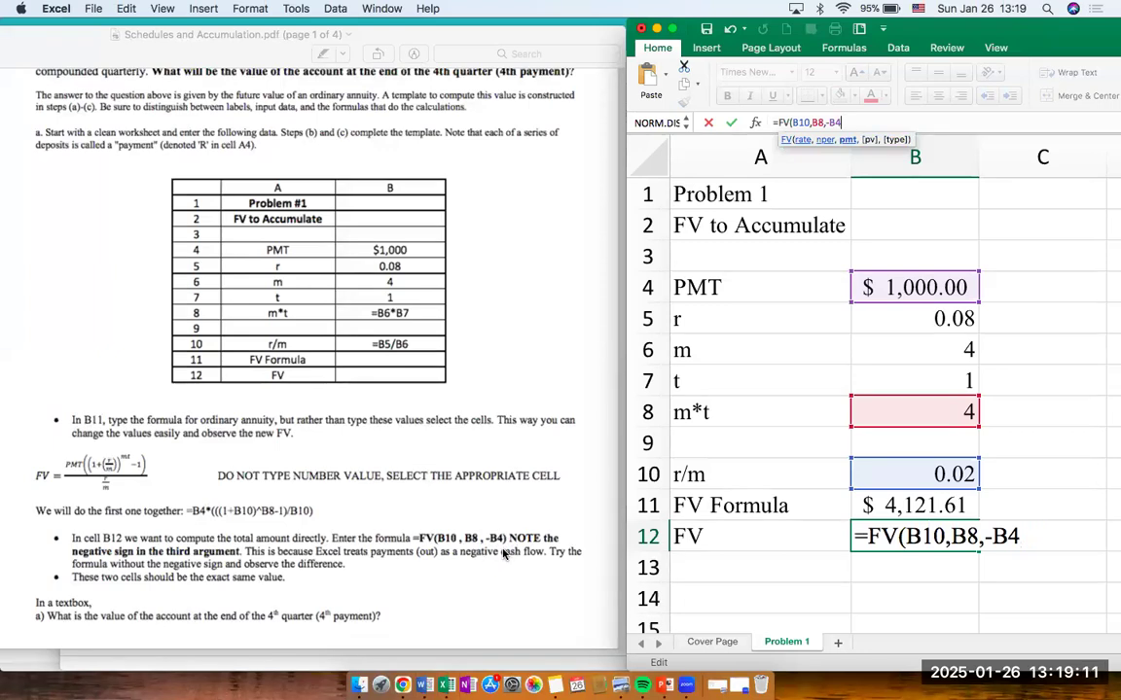
Complete the formula =FV(B10,B8,-B4) in B12 without the optional arguments.
type(")")
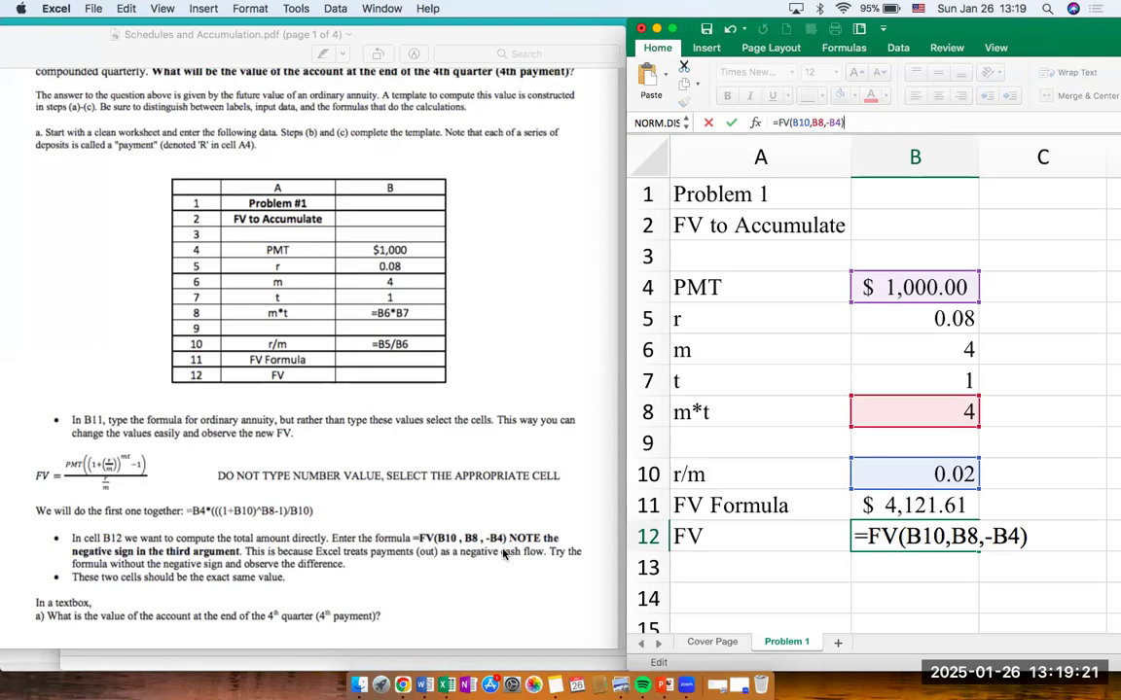
key("Return")
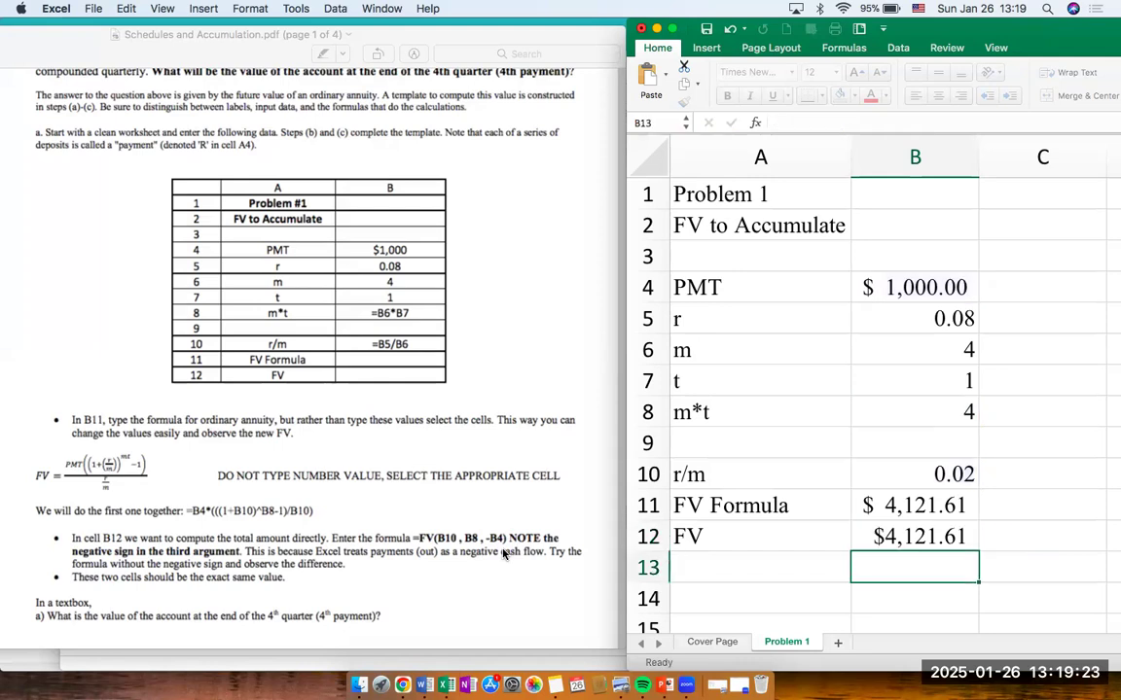
Compare the formulas in B11 and B12 and shade both result cells with a light blue fill.
key("Up")
key("Up")
key("Down")
key("Up")
key("Down")
key("Up")
key("Down")
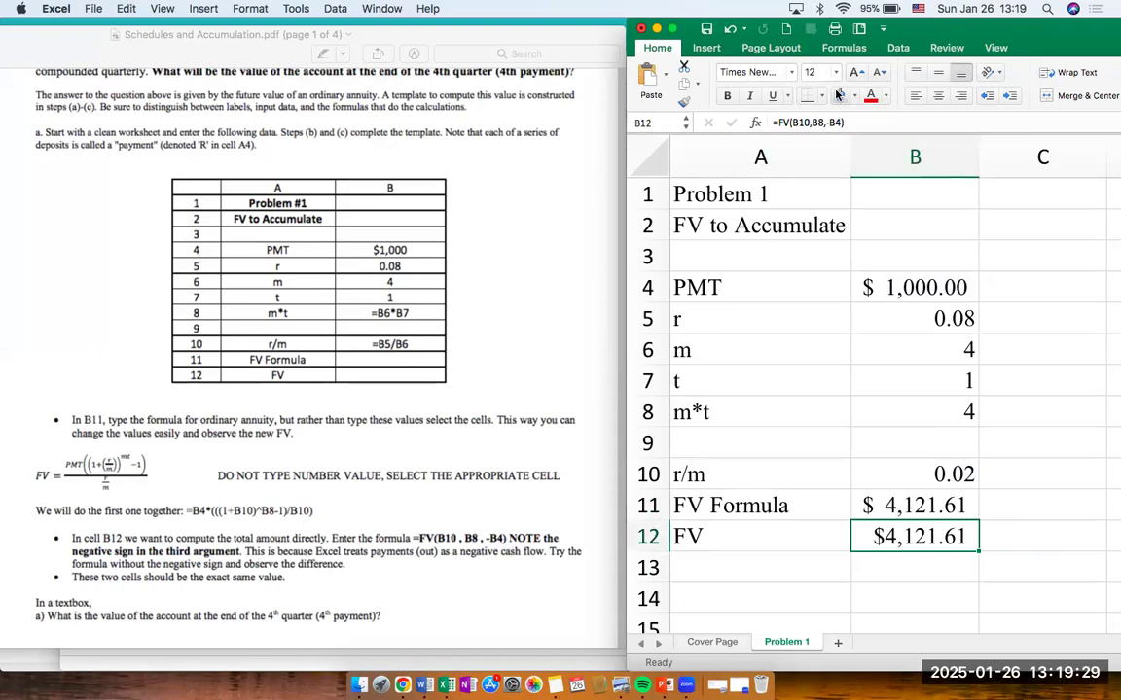
key("Up")
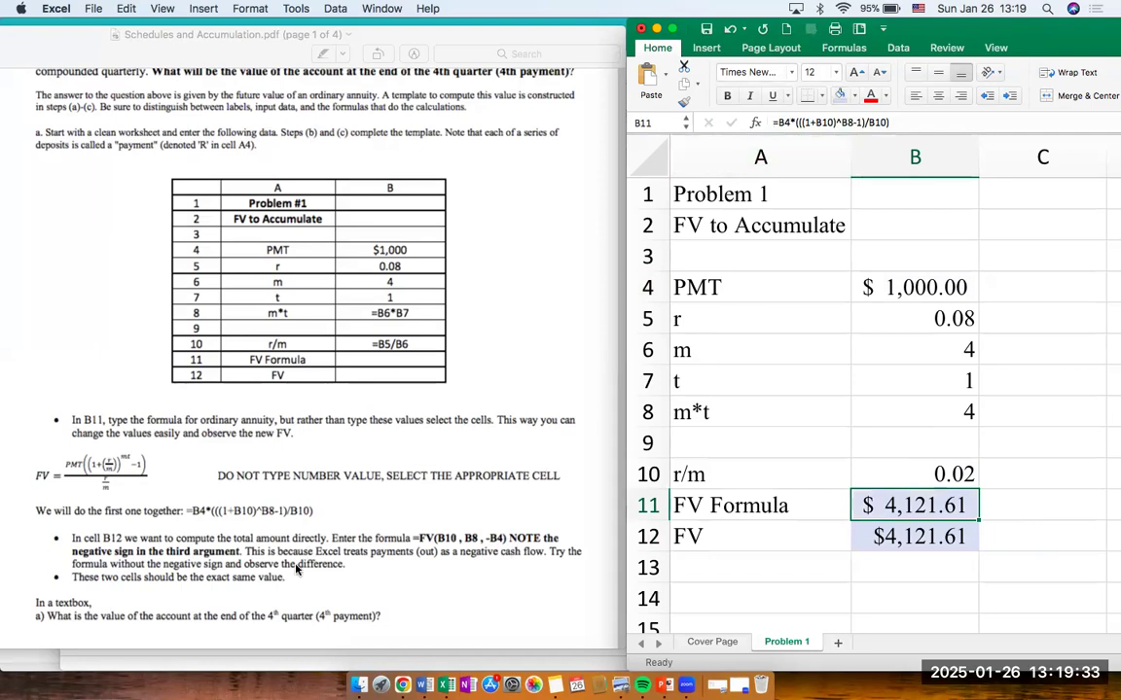
Insert a text box below the FV results, spanning columns A to D from about row 14 to row 17.
scroll(218, 595, "down", 3)
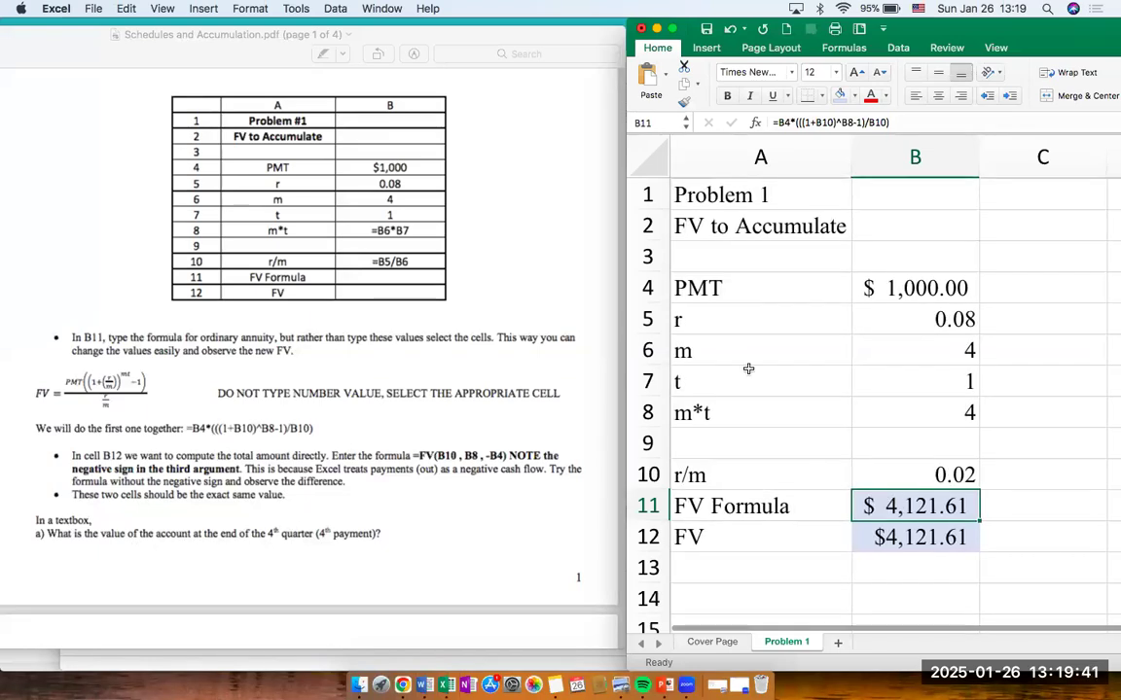
left_click(707, 49)
left_click_drag(1028, 30, 611, 30)
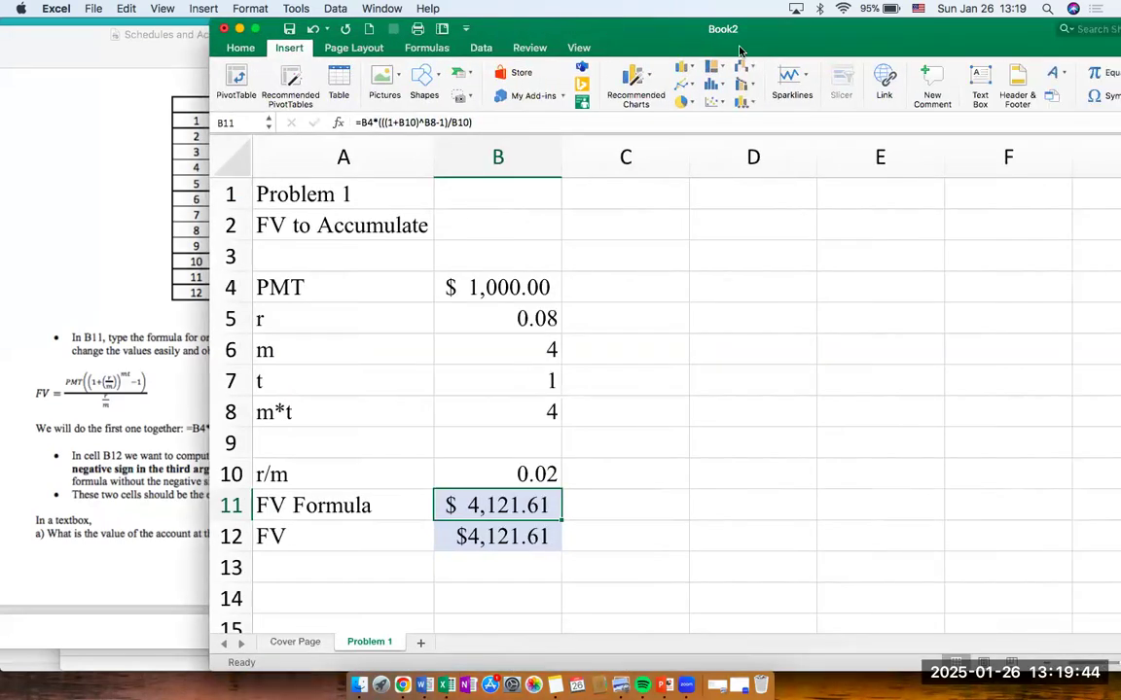
left_click(980, 79)
scroll(321, 545, "down", 4)
left_click_drag(271, 455, 785, 590)
Enter the question "a) What is the value in the account at the end of the fourth payment?" in the text box.
type("a) W")
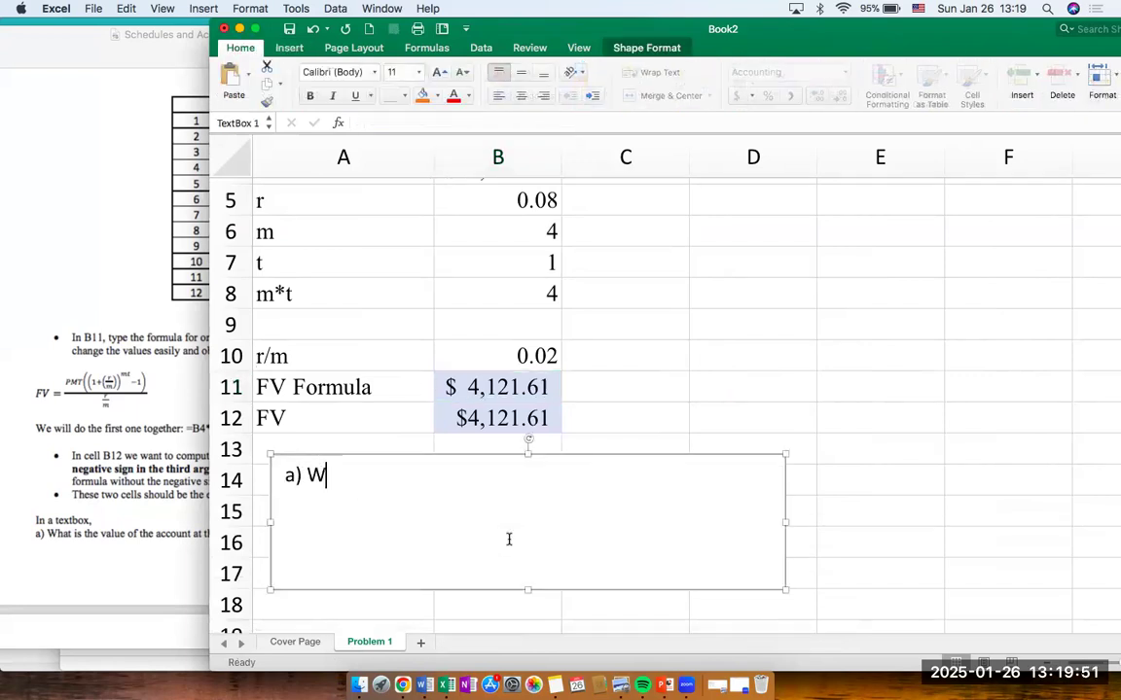
type("hat is the value in ")
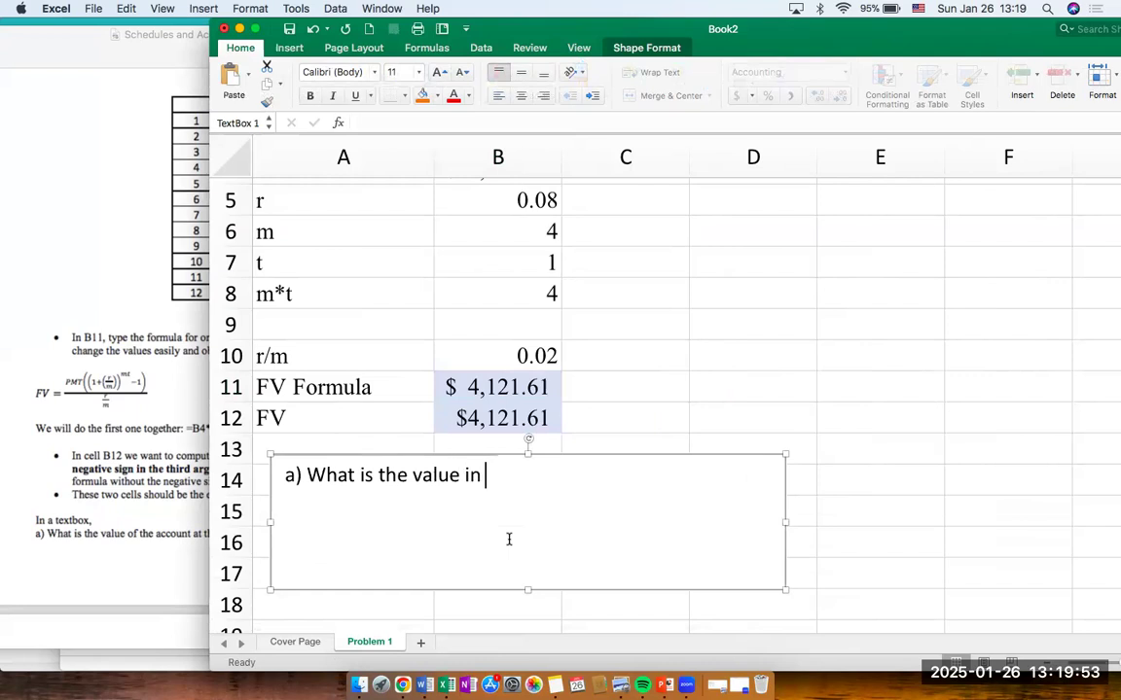
type("the account t")
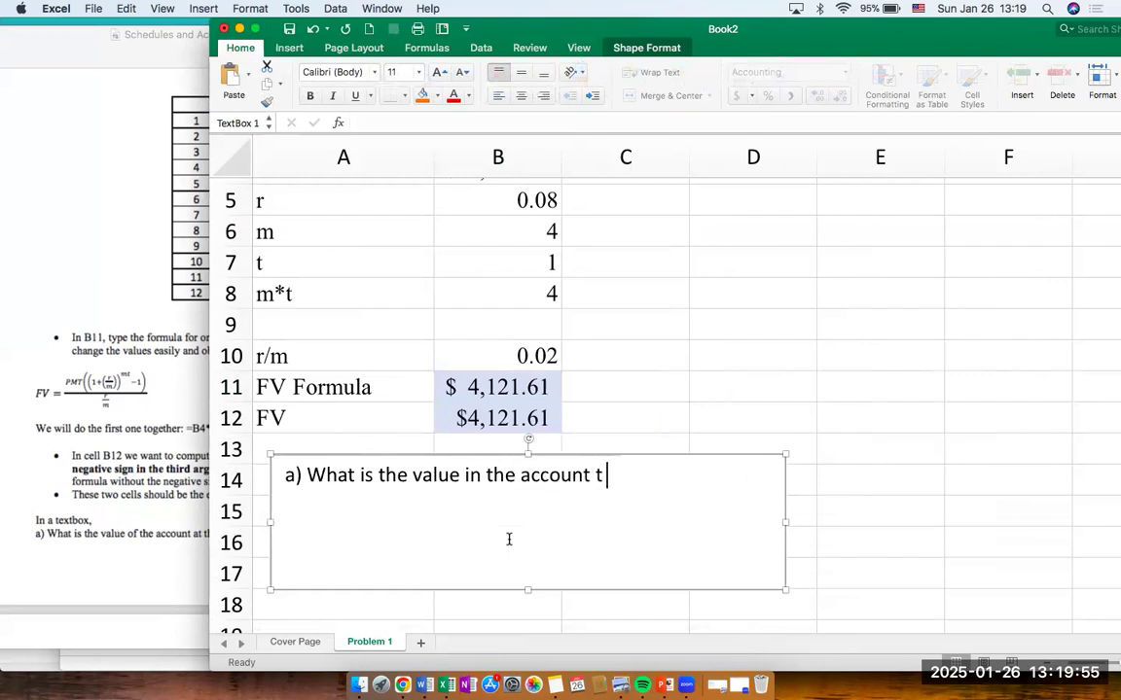
key("BackSpace")
key("BackSpace")
type("at eh e")
key("BackSpace")
key("BackSpace")
key("BackSpace")
key("BackSpace")
type("the end of th")
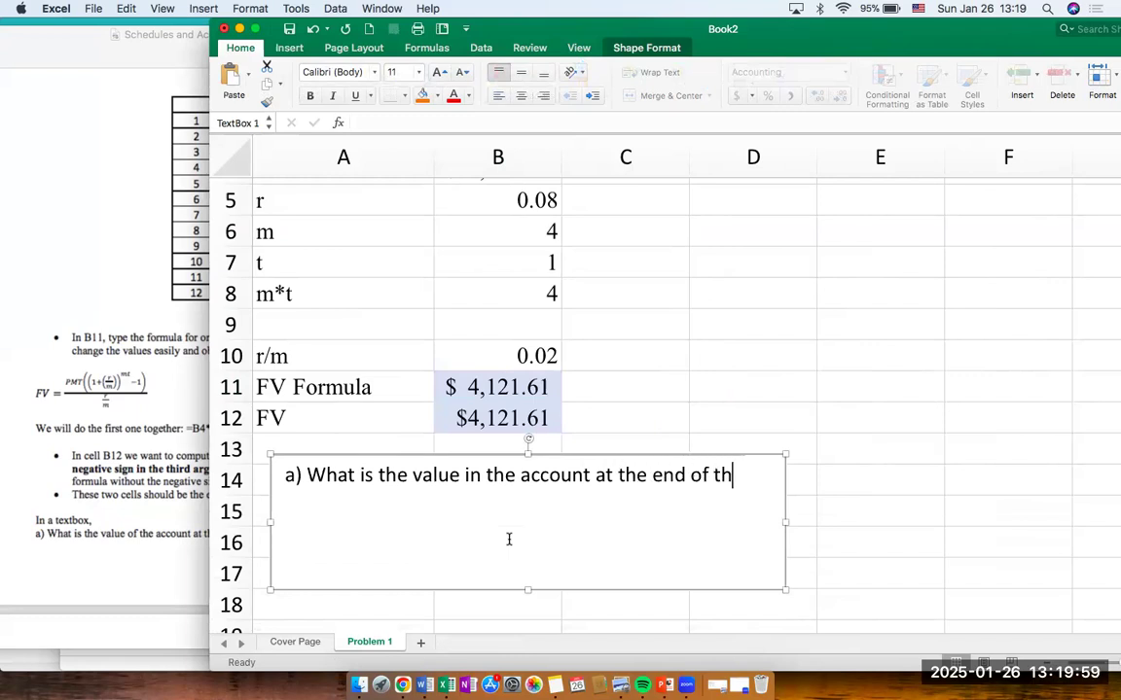
type("e fou")
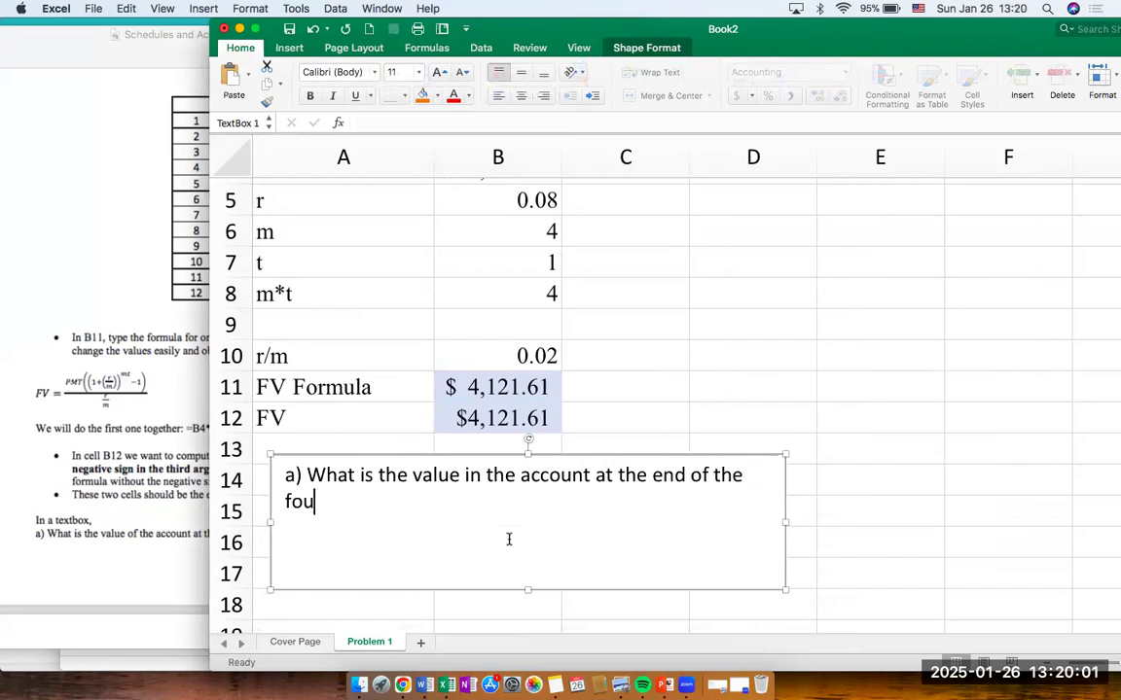
type("rth payment?")
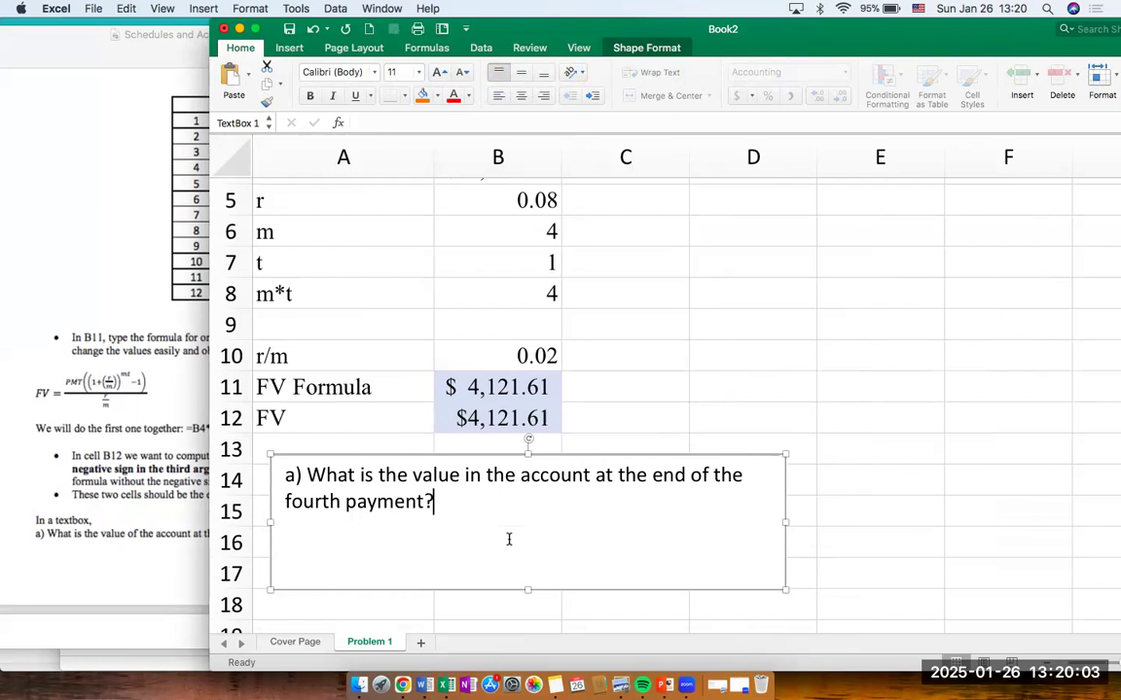
Reread the Part A question in the assignment PDF in Preview and move the Excel workbook window aside so both are readable.
scroll(563, 500, "up", 3)
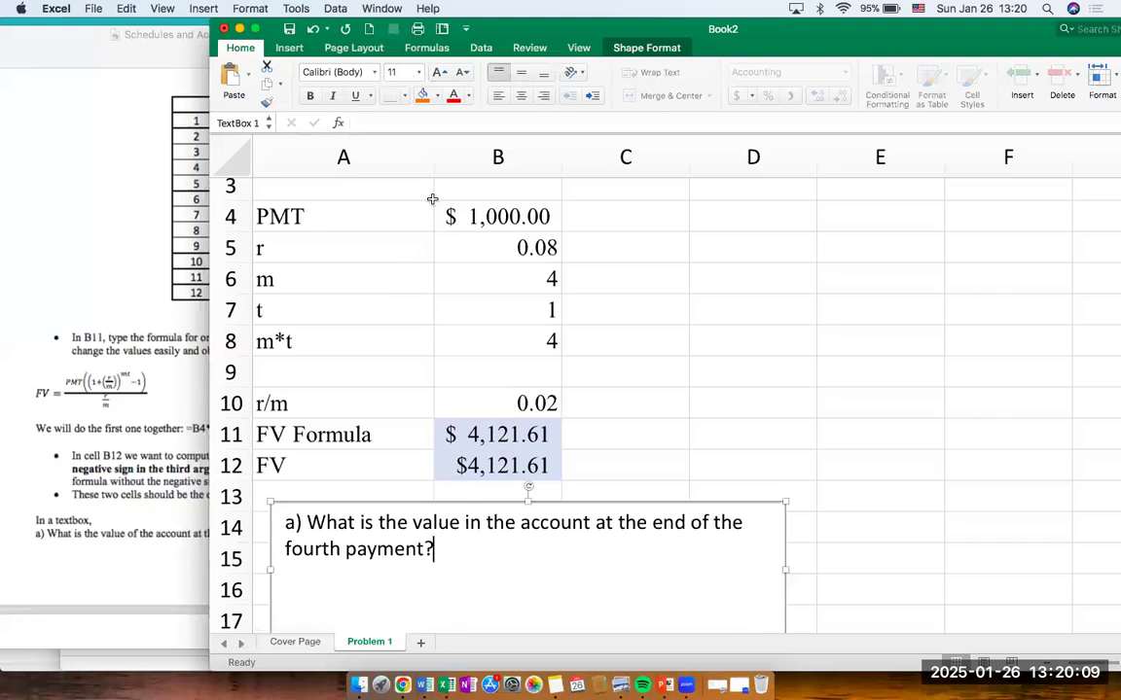
left_click(177, 407)
scroll(177, 407, "up", 5)
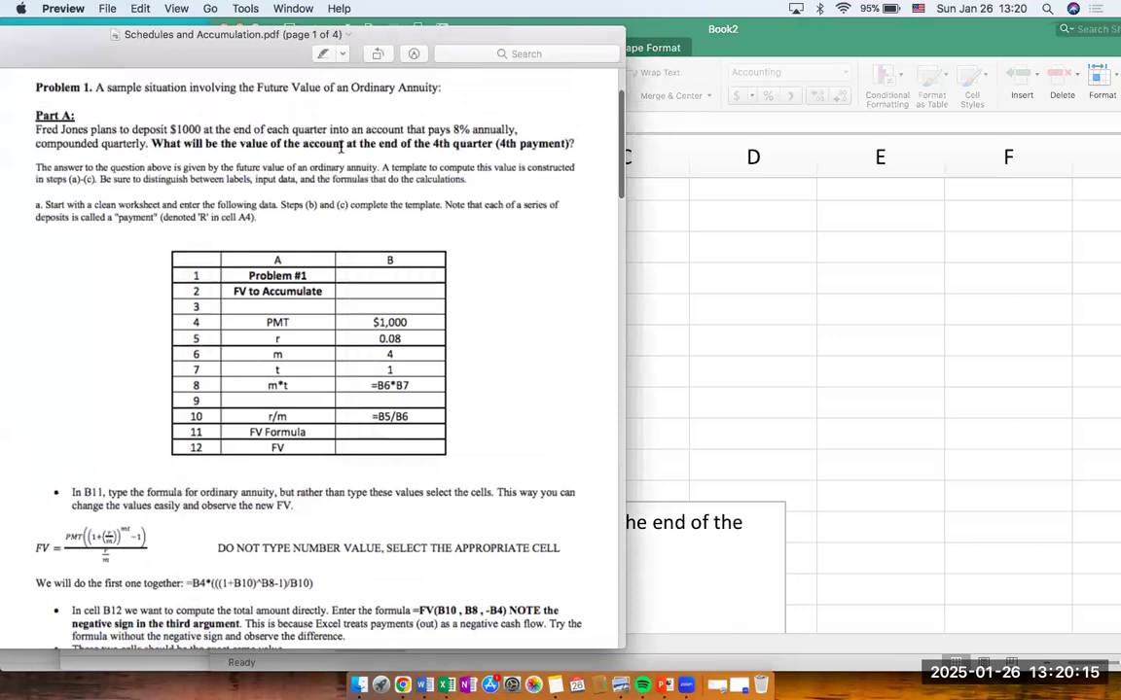
left_click(720, 32)
left_click_drag(796, 35, 1111, 8)
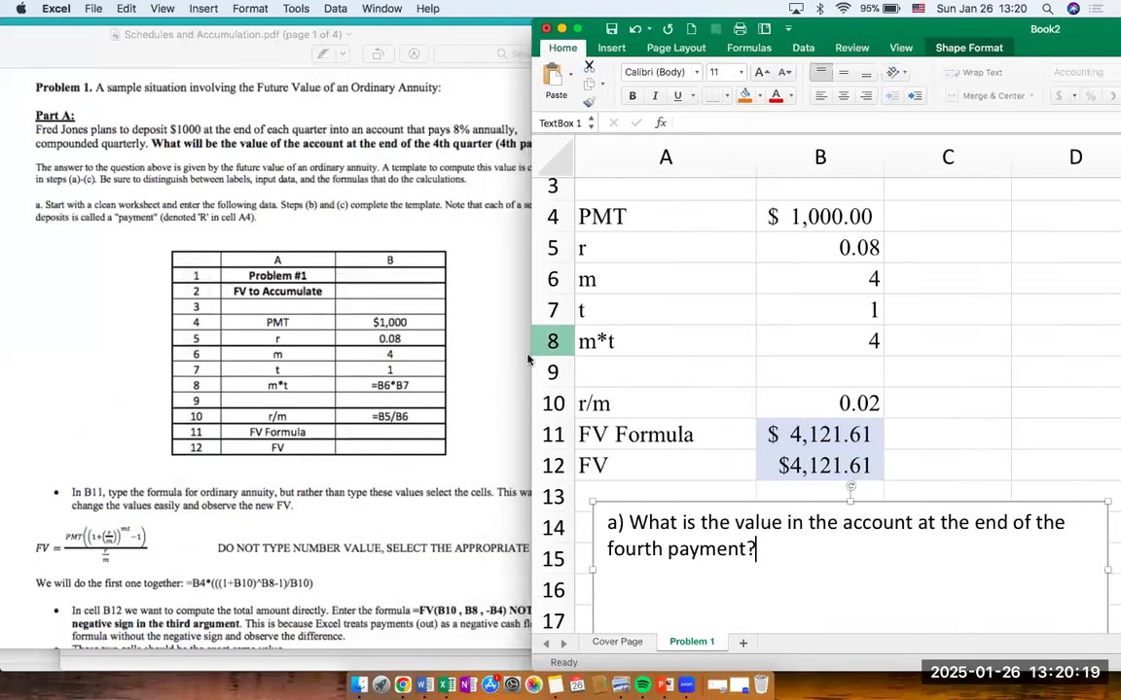
Read the Part B instructions in the assignment PDF in Preview and enter the heading Period in cell D2 of the Excel sheet.
left_click(476, 380)
scroll(481, 384, "down", 5)
scroll(481, 384, "down", 10)
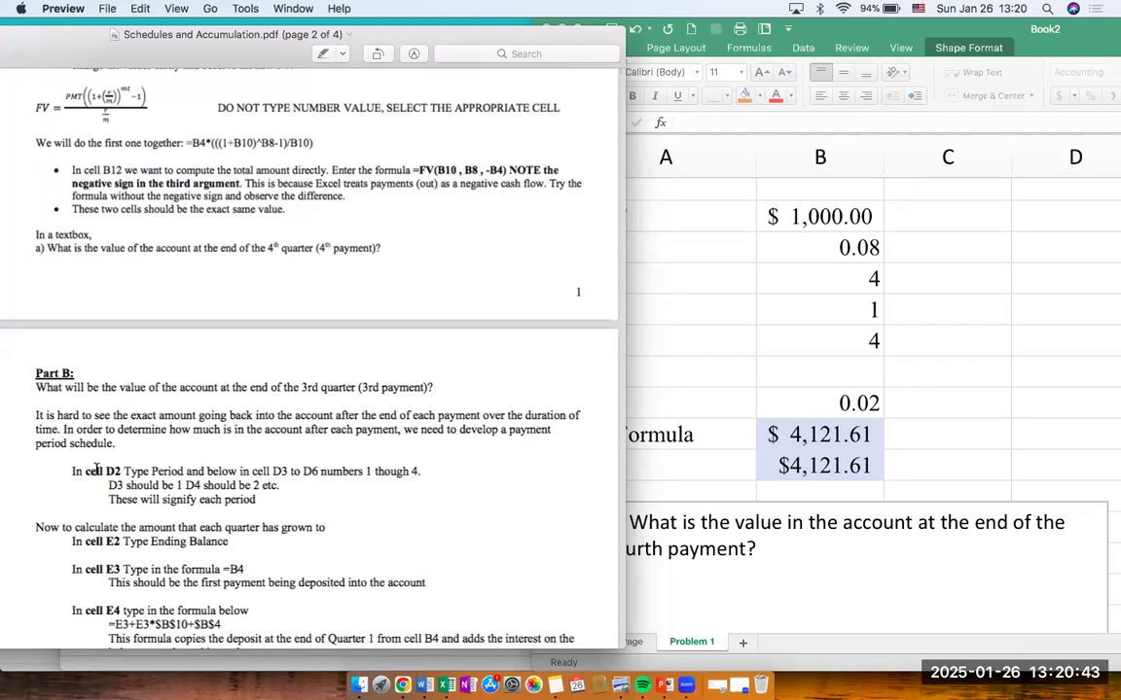
scroll(1050, 293, "up", 3)
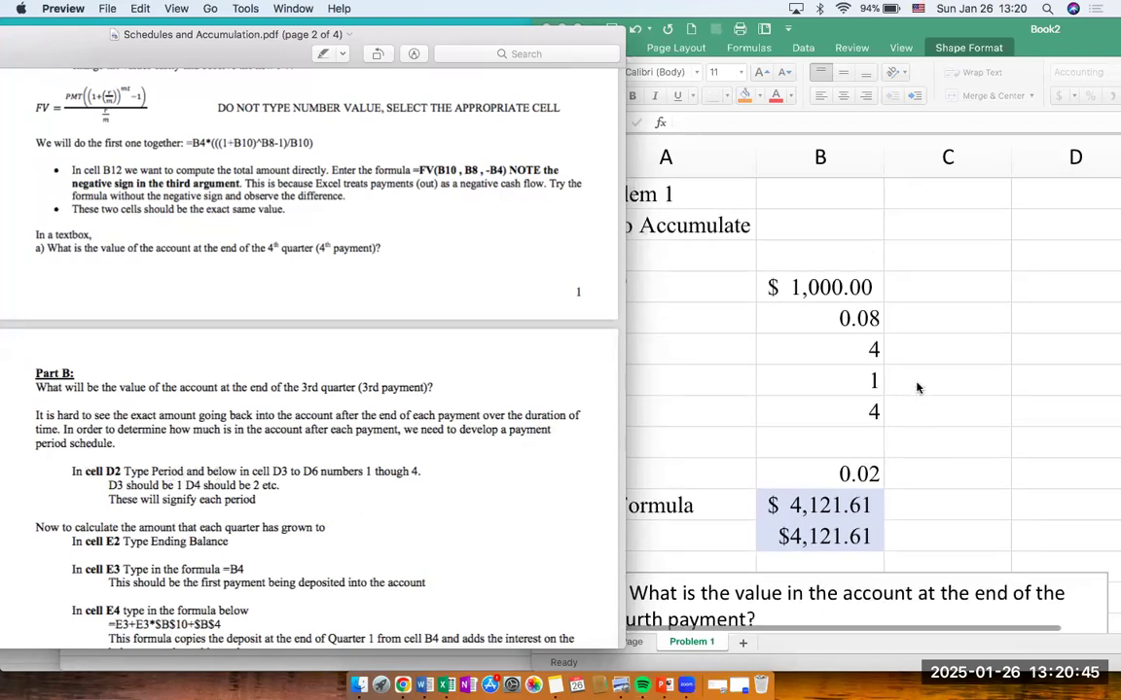
scroll(1049, 292, "right", 1)
left_click(1049, 293)
left_click(1051, 225)
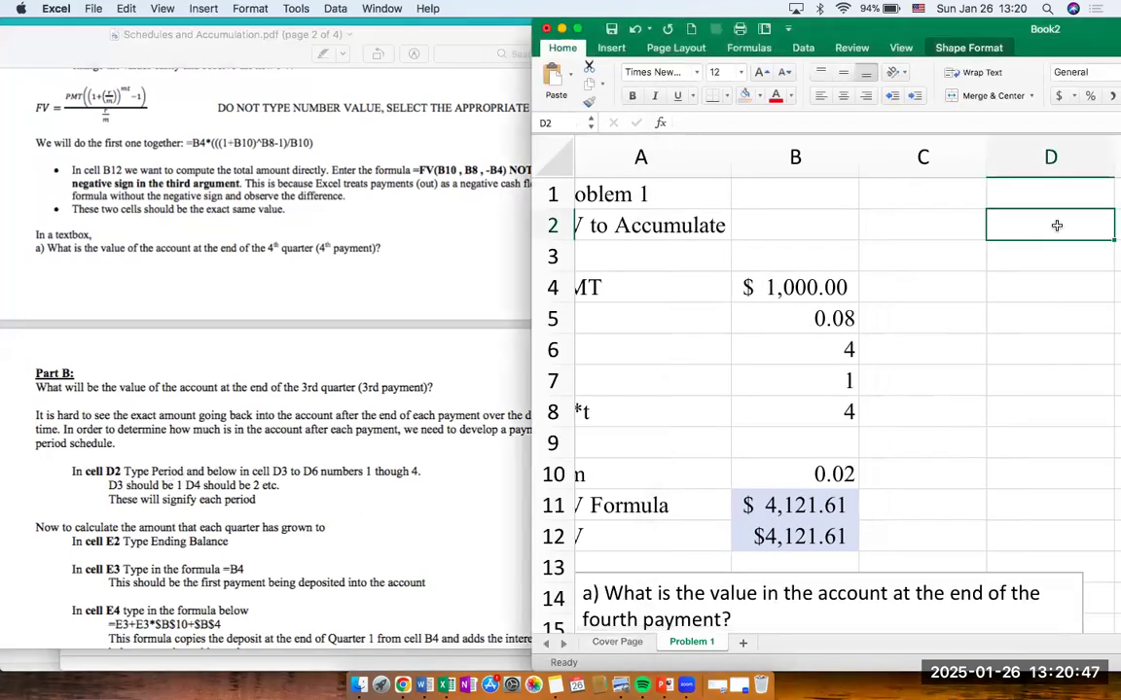
type("Period")
key("Return")
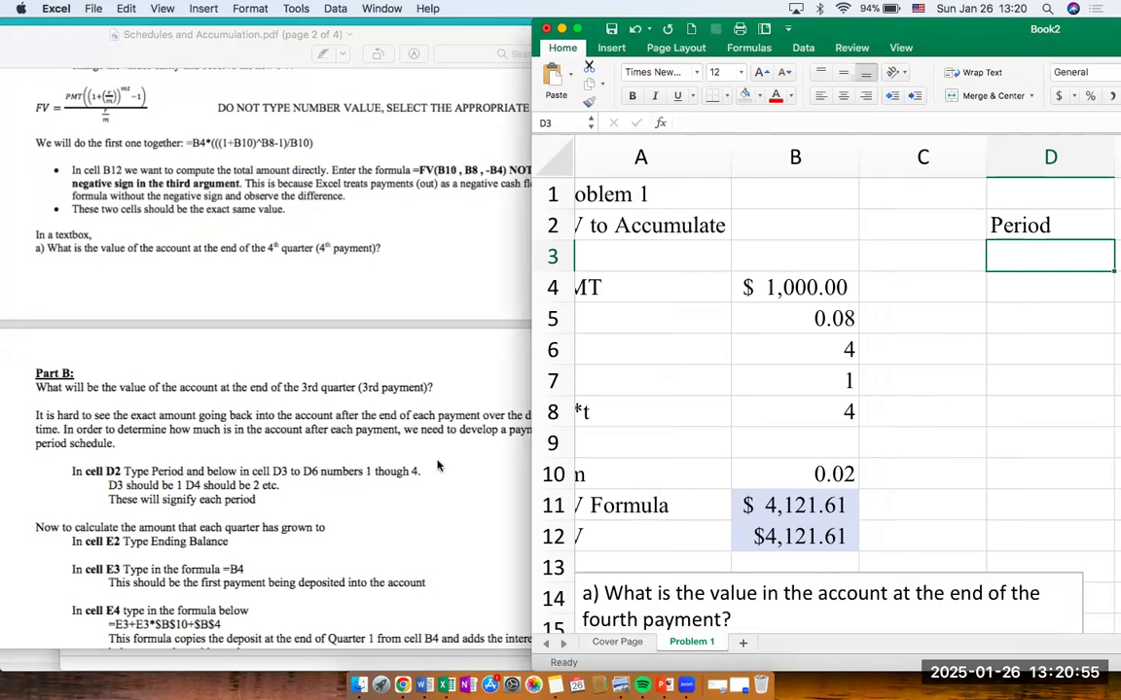
Number the periods 1 to 4 in cells D3 to D6 under the Period heading.
scroll(829, 368, "left", 2)
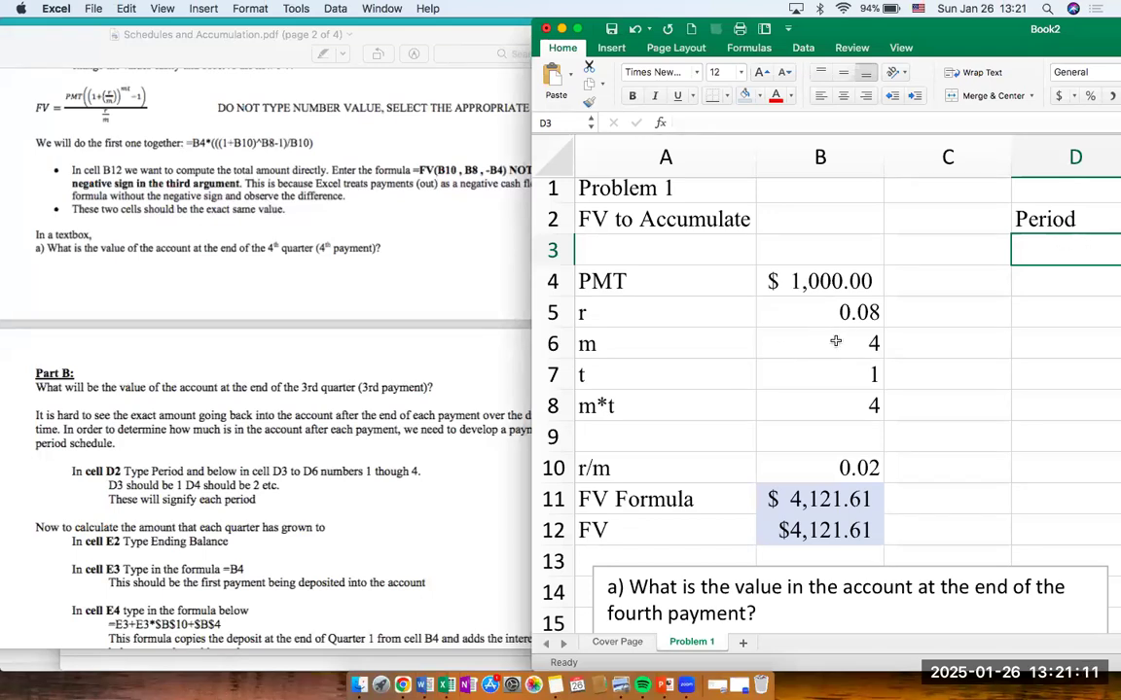
type("1")
key("Return")
type("2")
key("Return")
type("3")
key("Return")
type("4")
key("Return")
Enter the heading Ending Balance in cell E2.
scroll(903, 352, "right", 3)
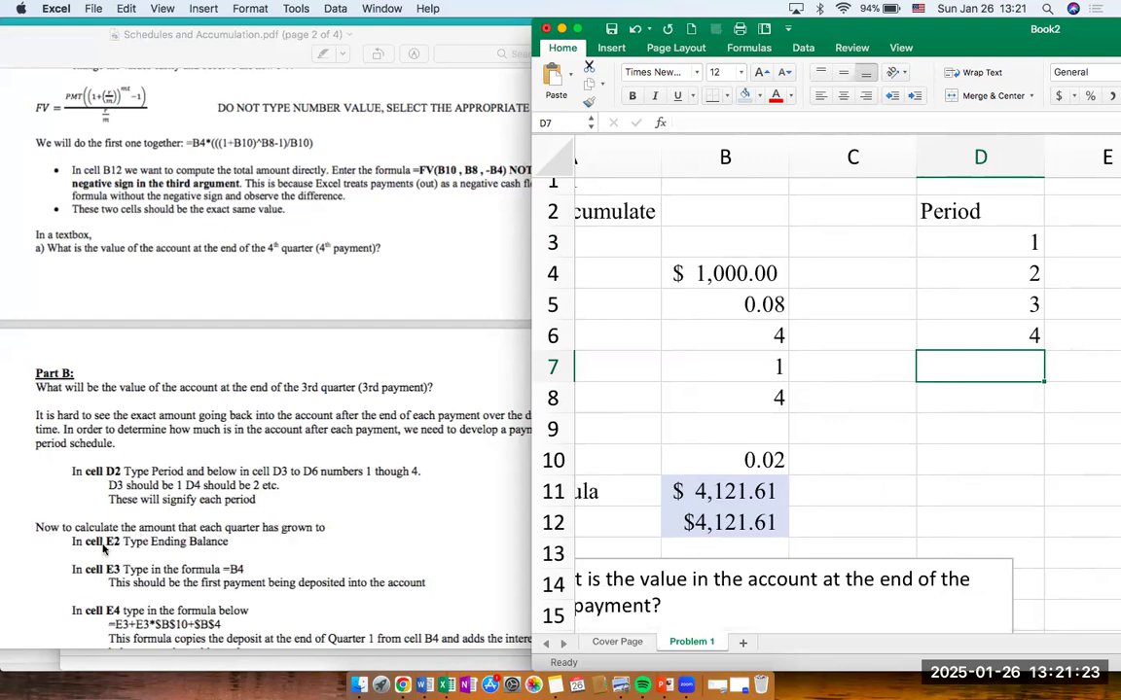
left_click(1076, 213)
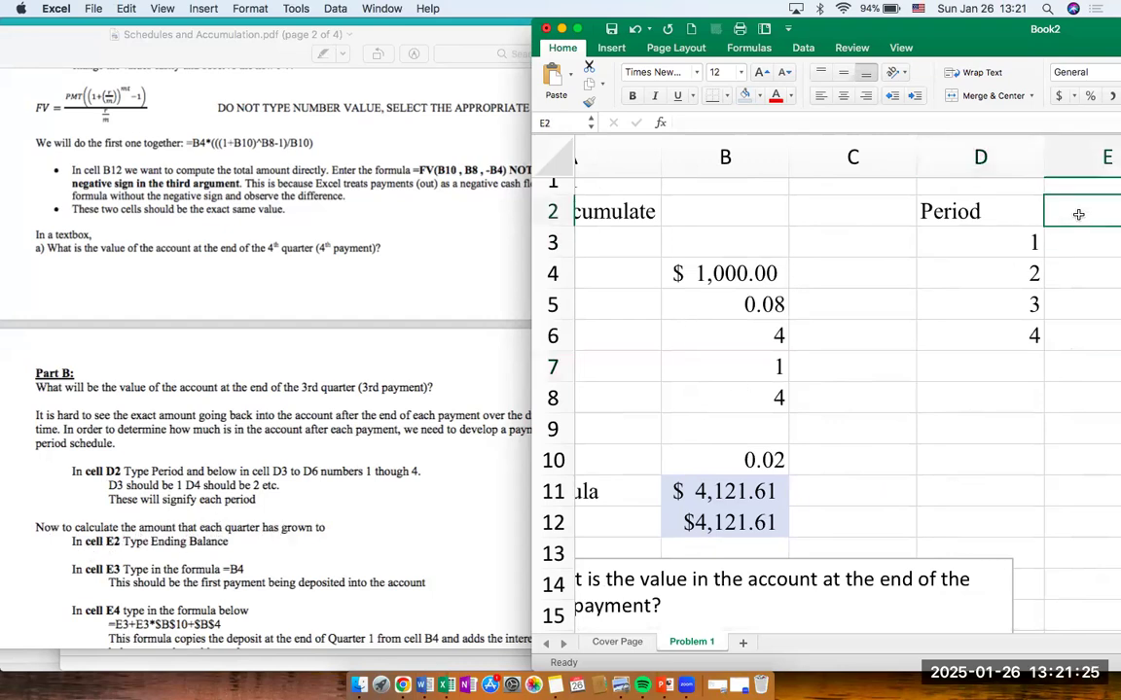
type("En")
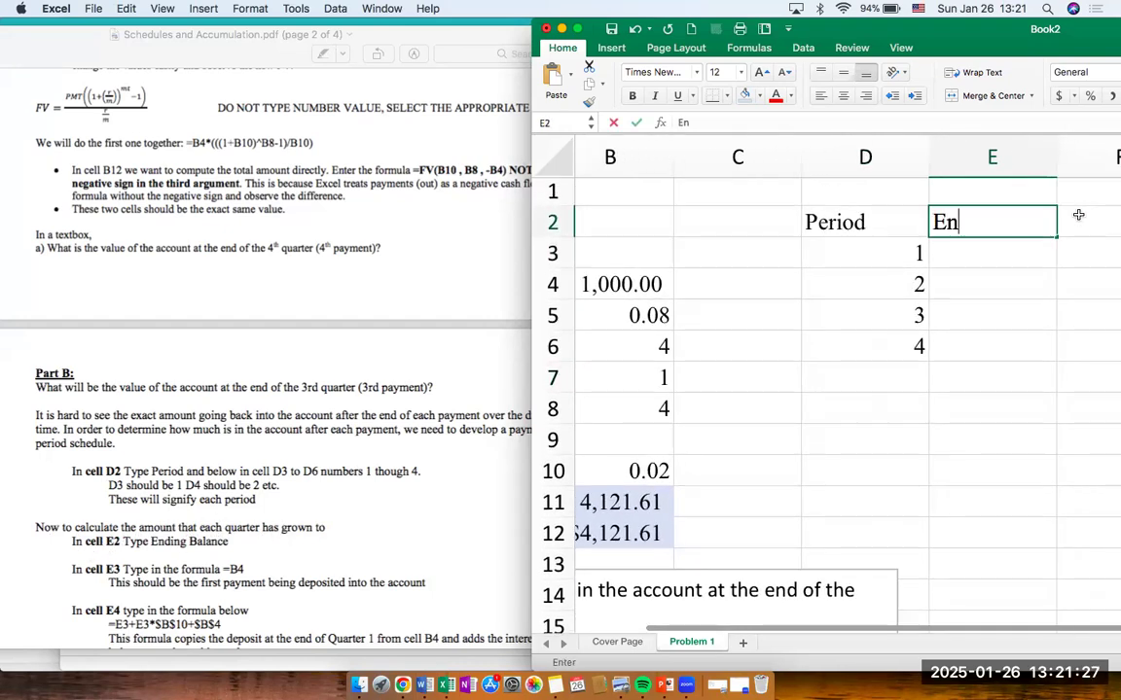
type("ding Balance")
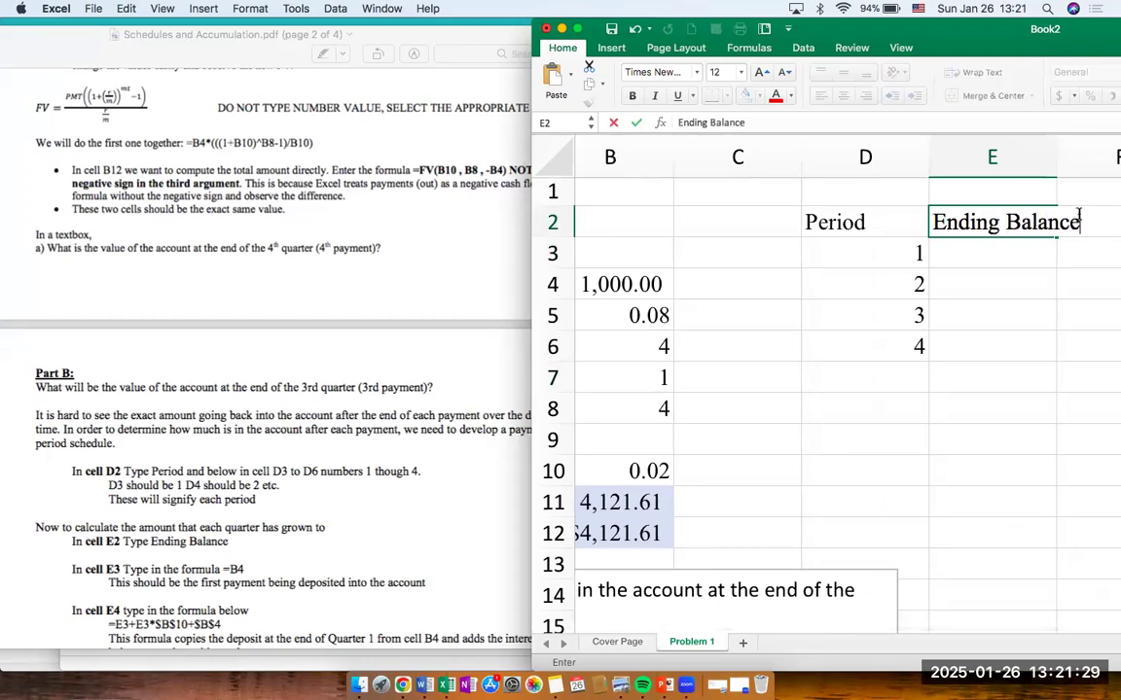
key("Return")
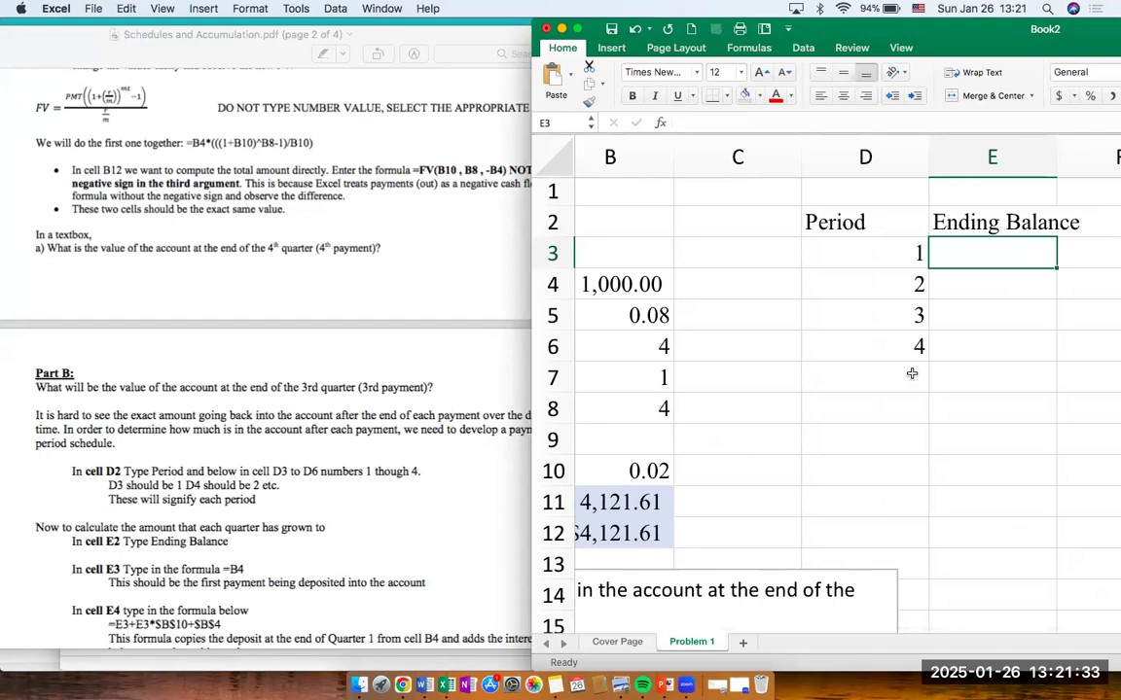
Enter the formula =B4 in cell E3 as the ending balance of period 1.
scroll(832, 376, "down", 3)
scroll(947, 367, "left", 2)
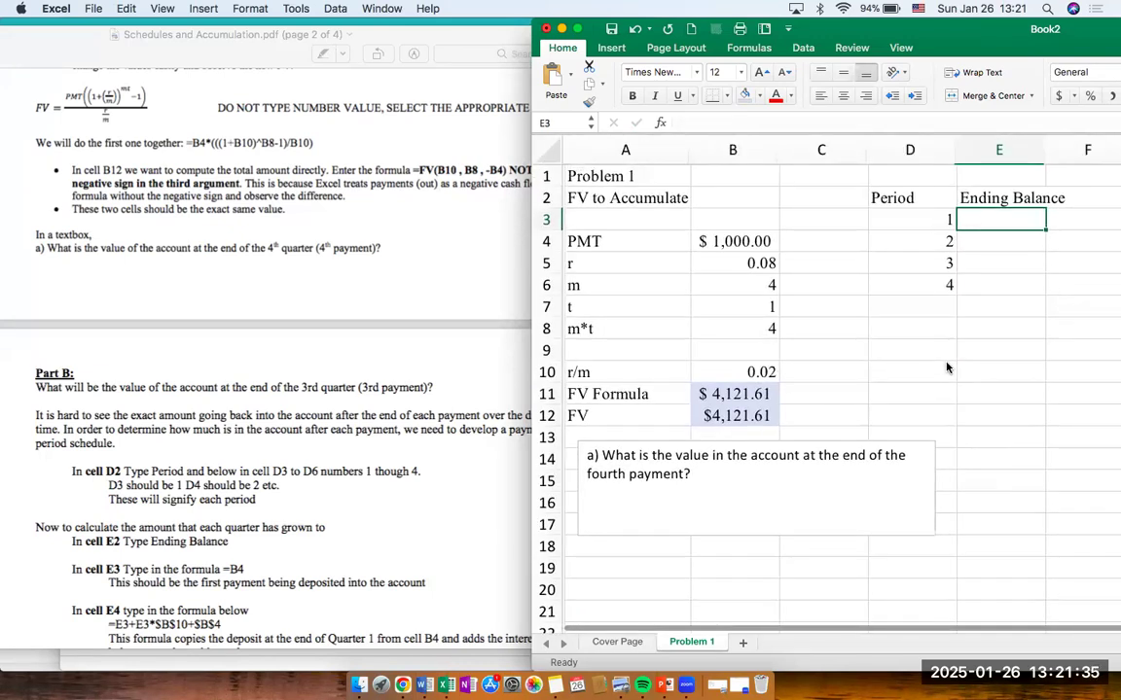
type("=")
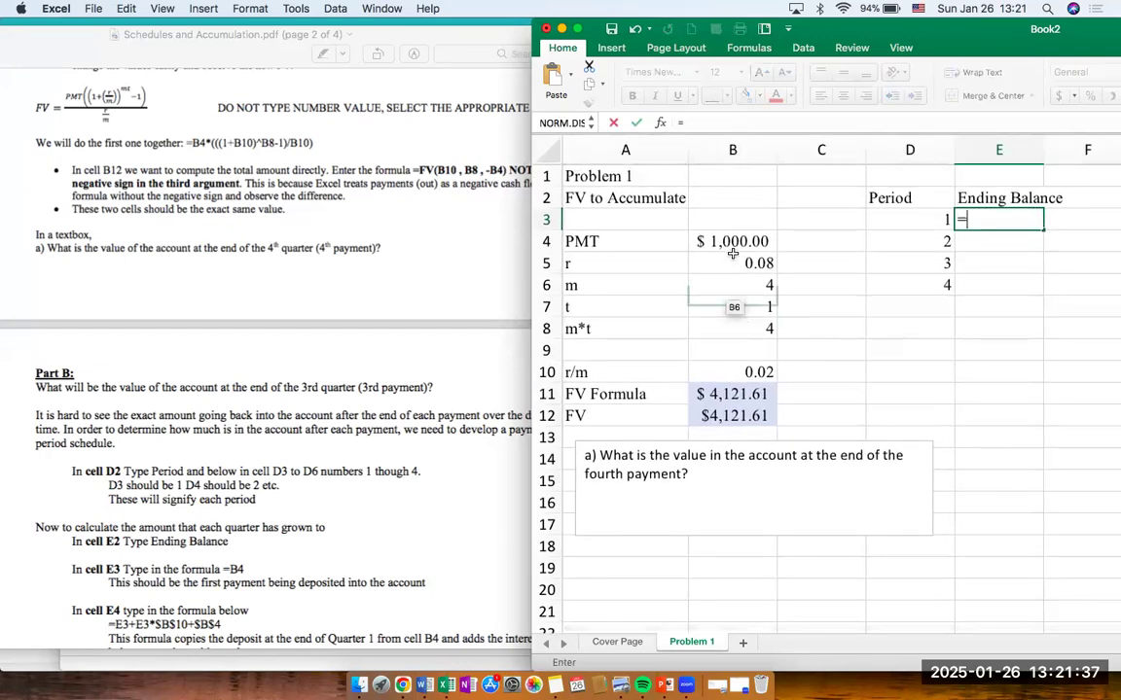
left_click(737, 241)
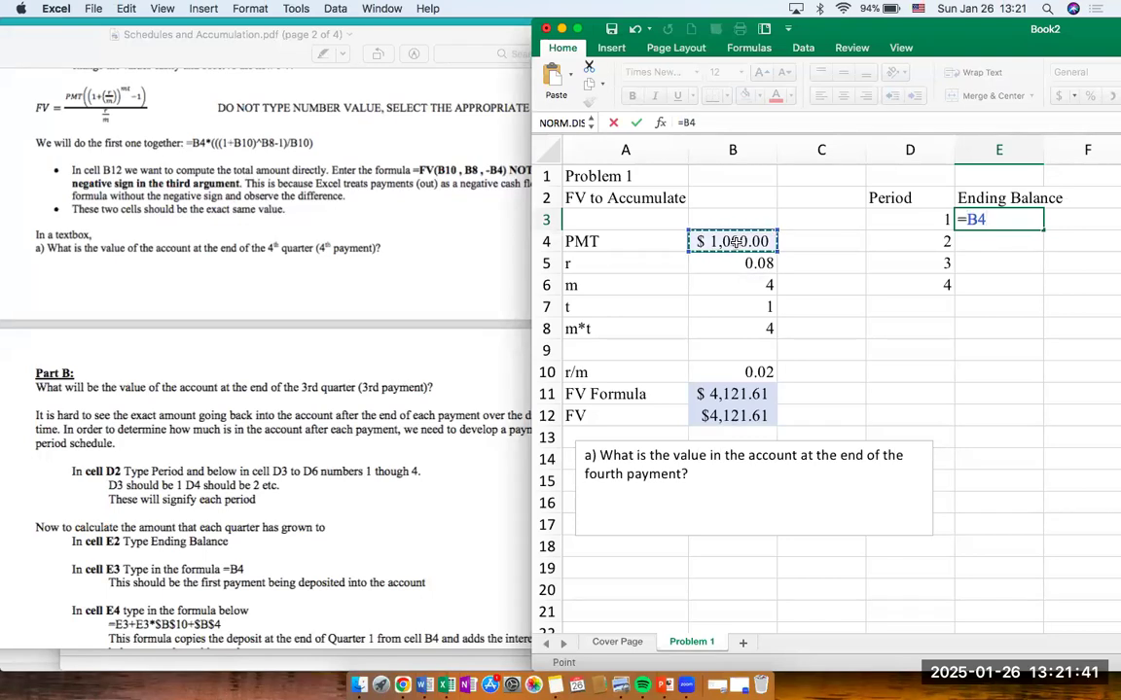
key("Return")
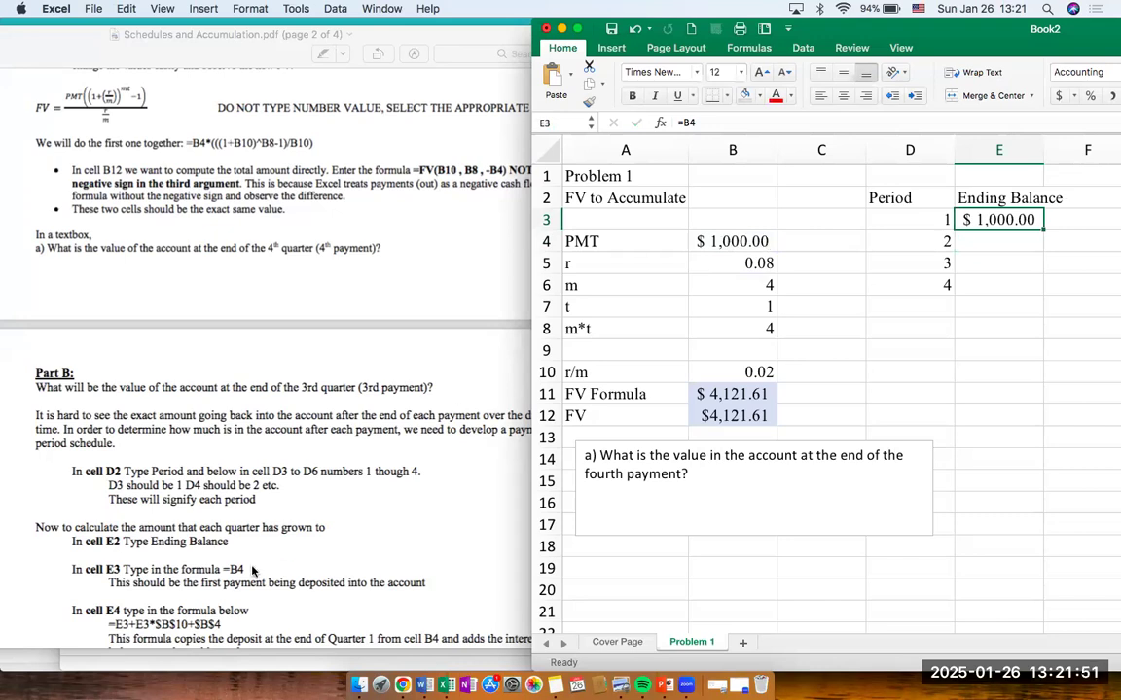
Start the period 2 balance formula in E4 as =E3+E3*B10, following the PDF instructions.
scroll(253, 571, "down", 3)
left_click(1011, 247)
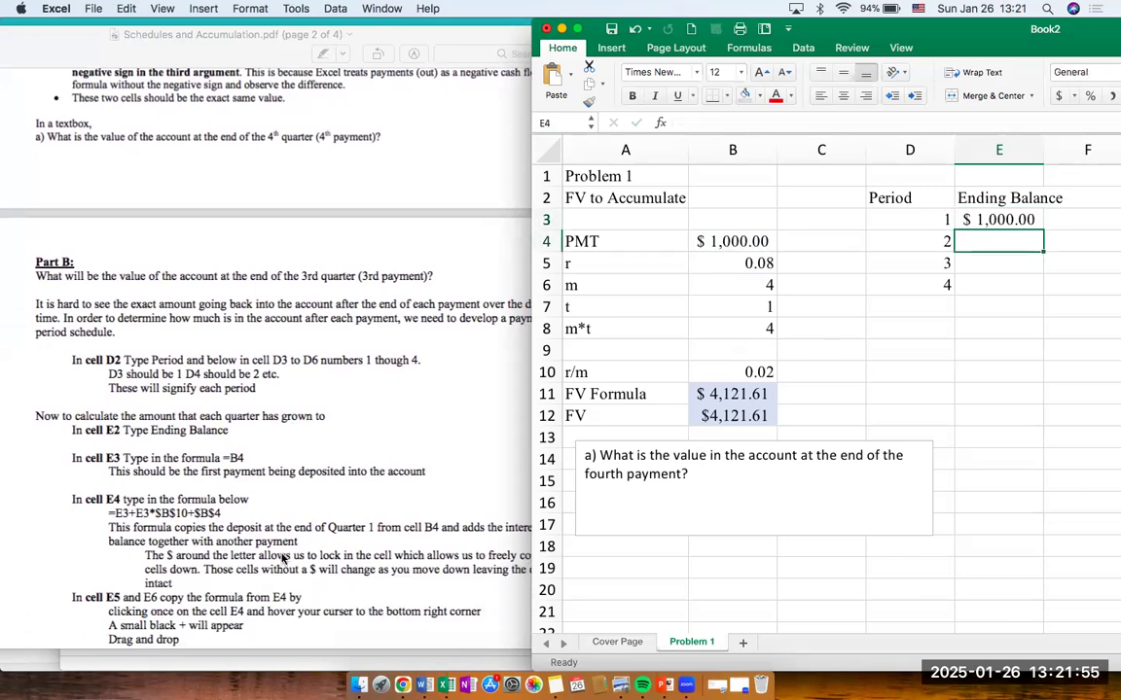
type("=")
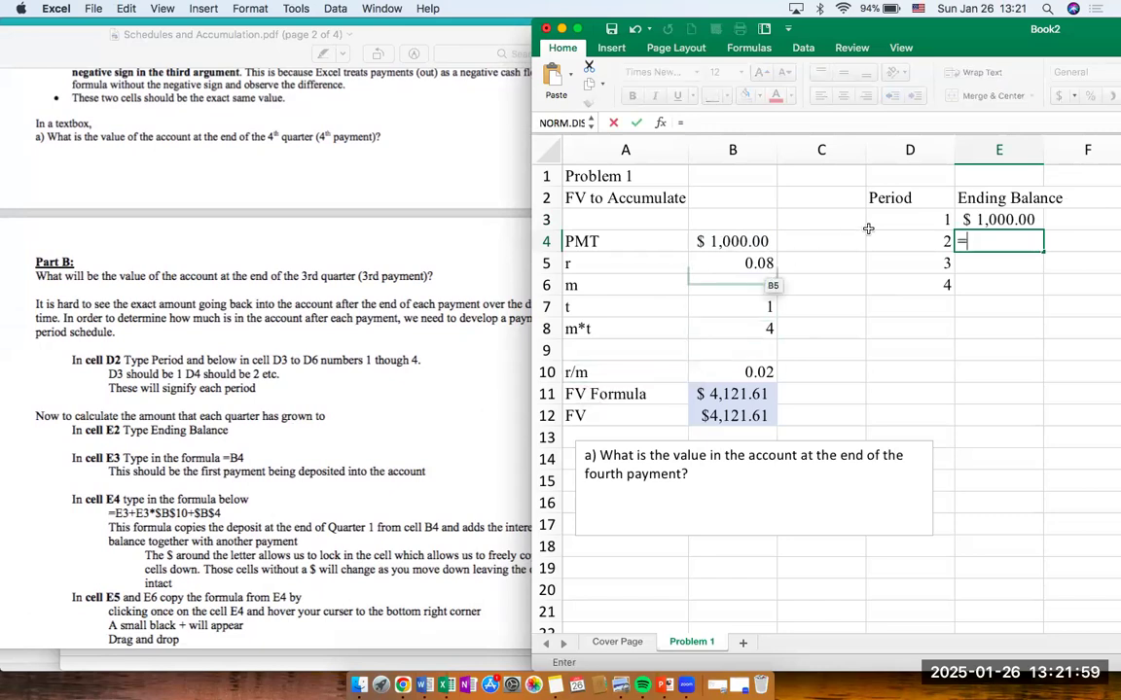
left_click(1017, 221)
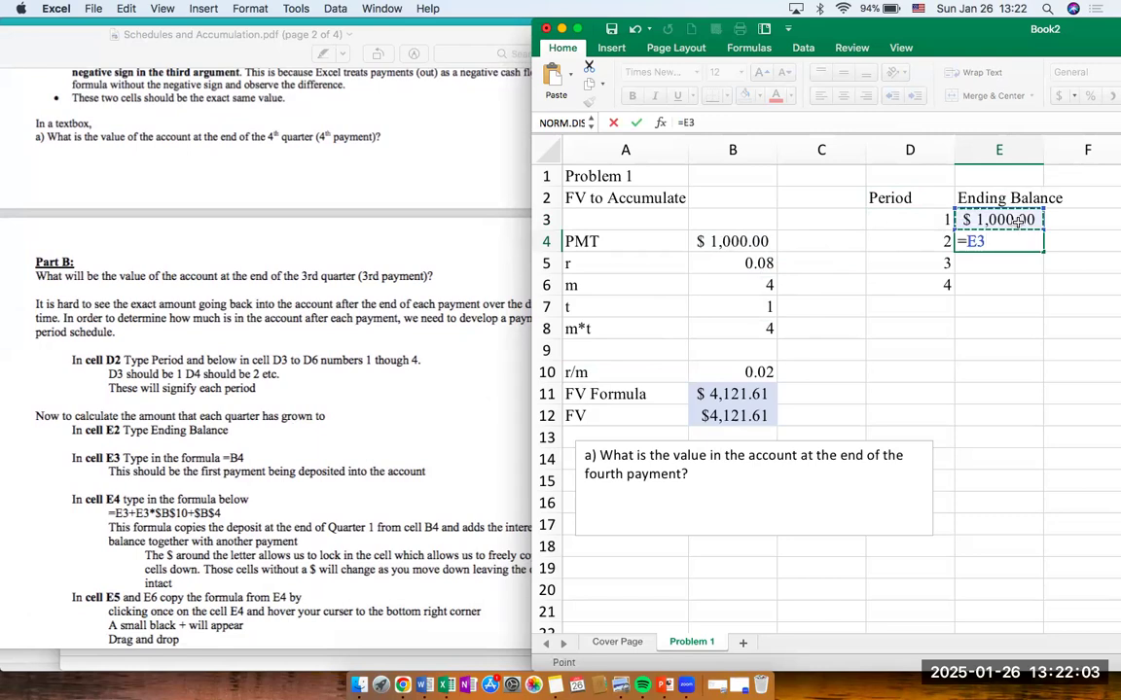
type("+")
left_click(1020, 220)
type("*")
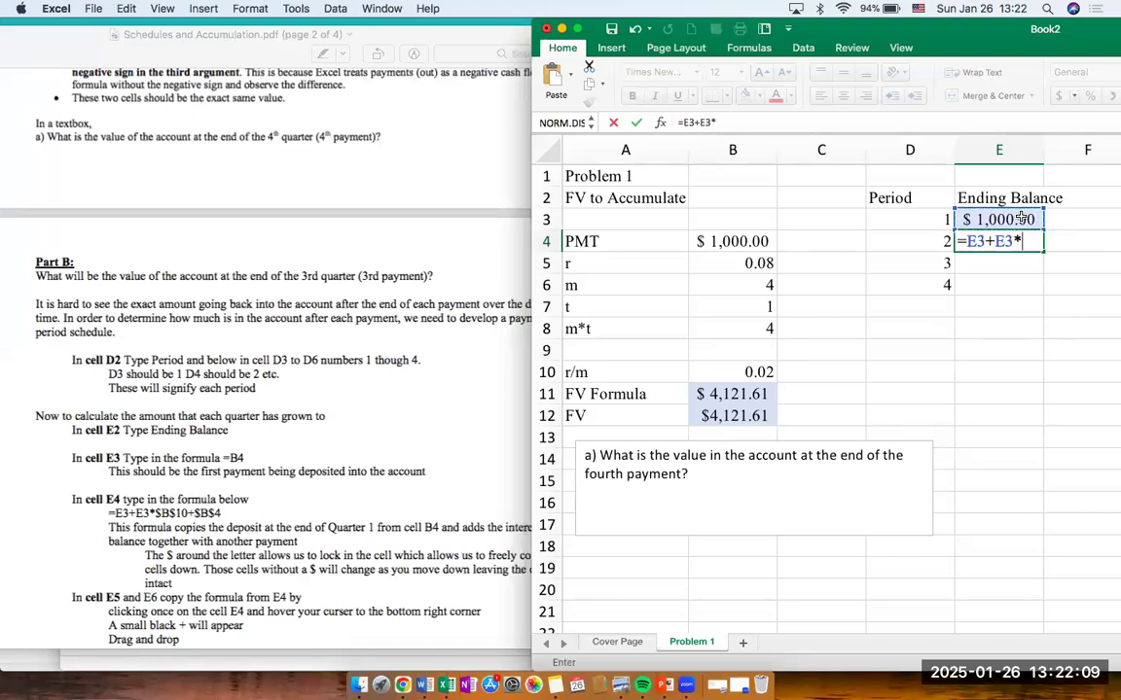
left_click(743, 372)
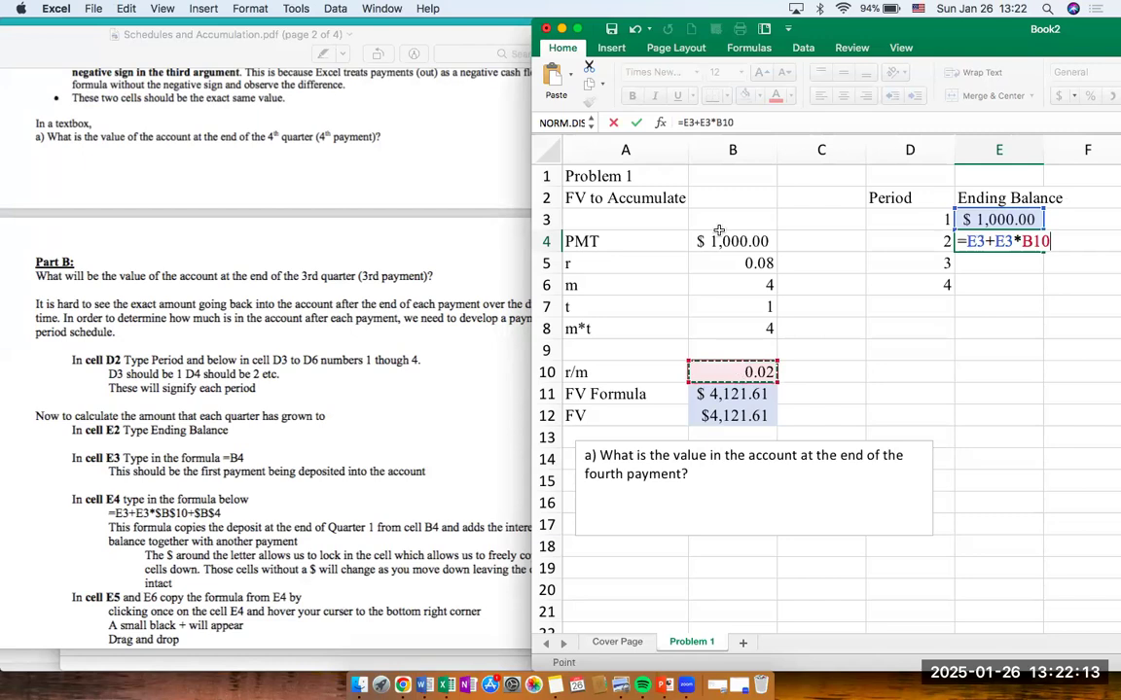
Make the B10 reference in the E4 formula absolute as $B$10.
left_click(715, 123)
type("$B")
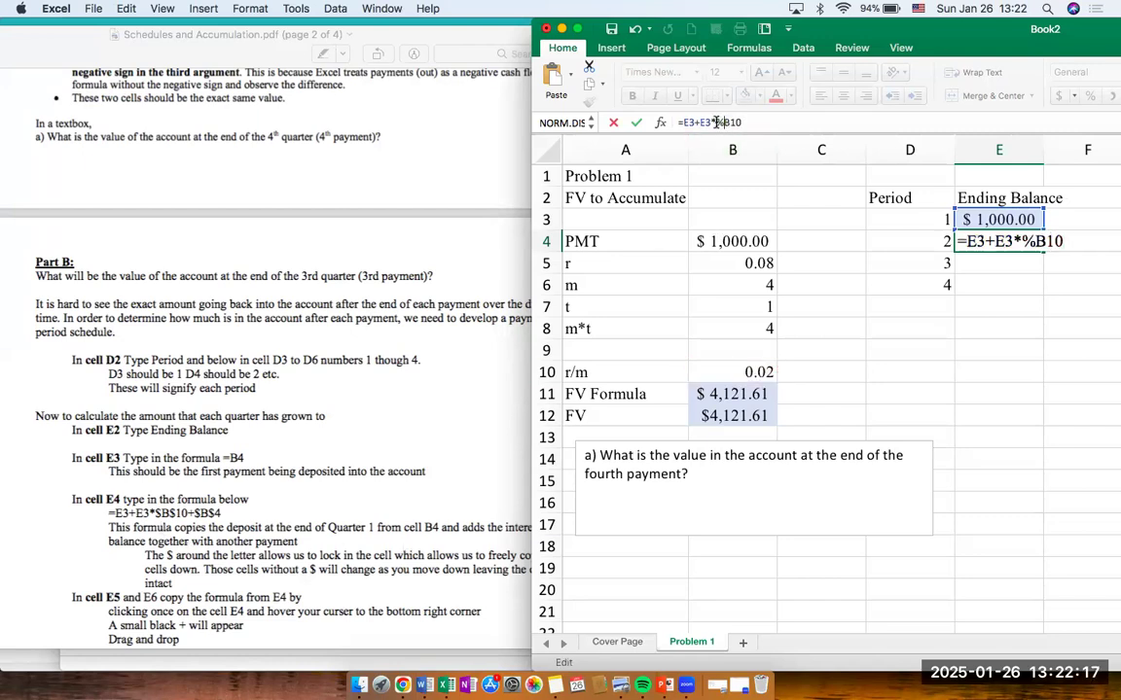
type("$")
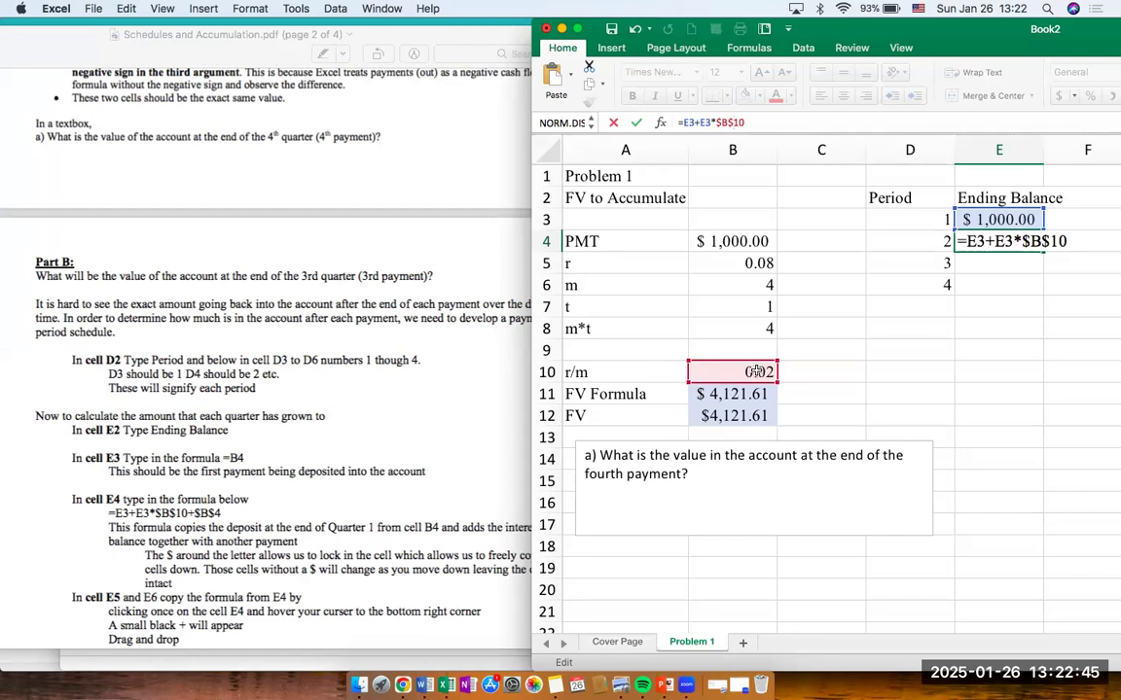
Add the locked payment cell to the E4 formula, completing it as =E3+E3*$B$10+$B$4.
type("+")
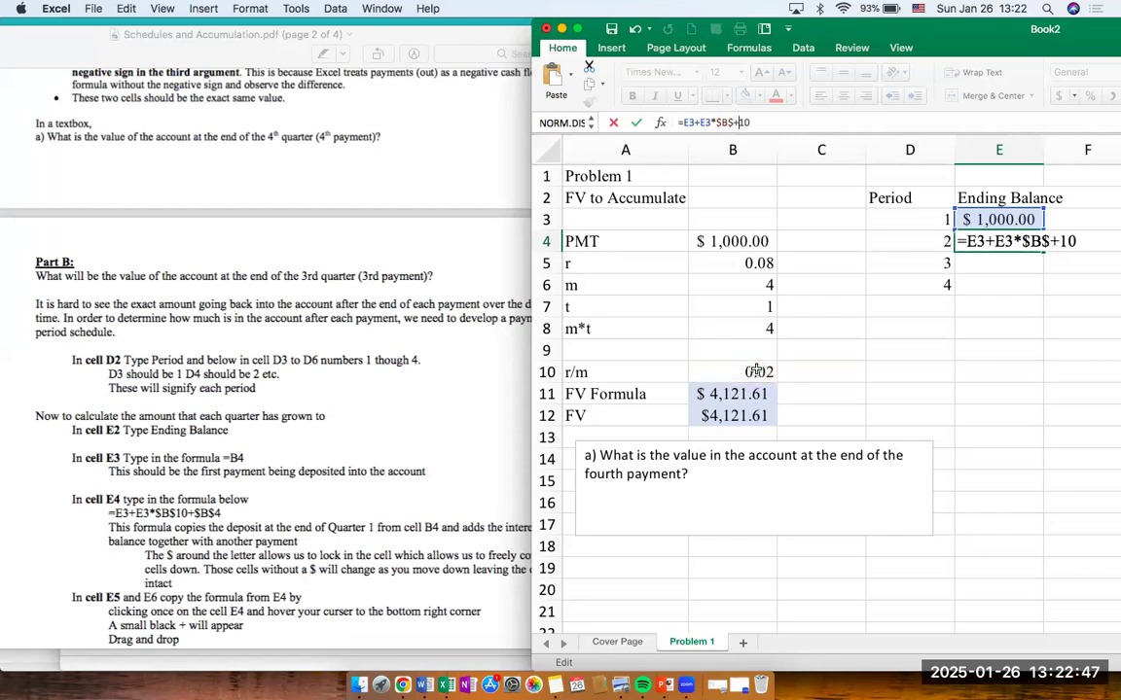
key("BackSpace")
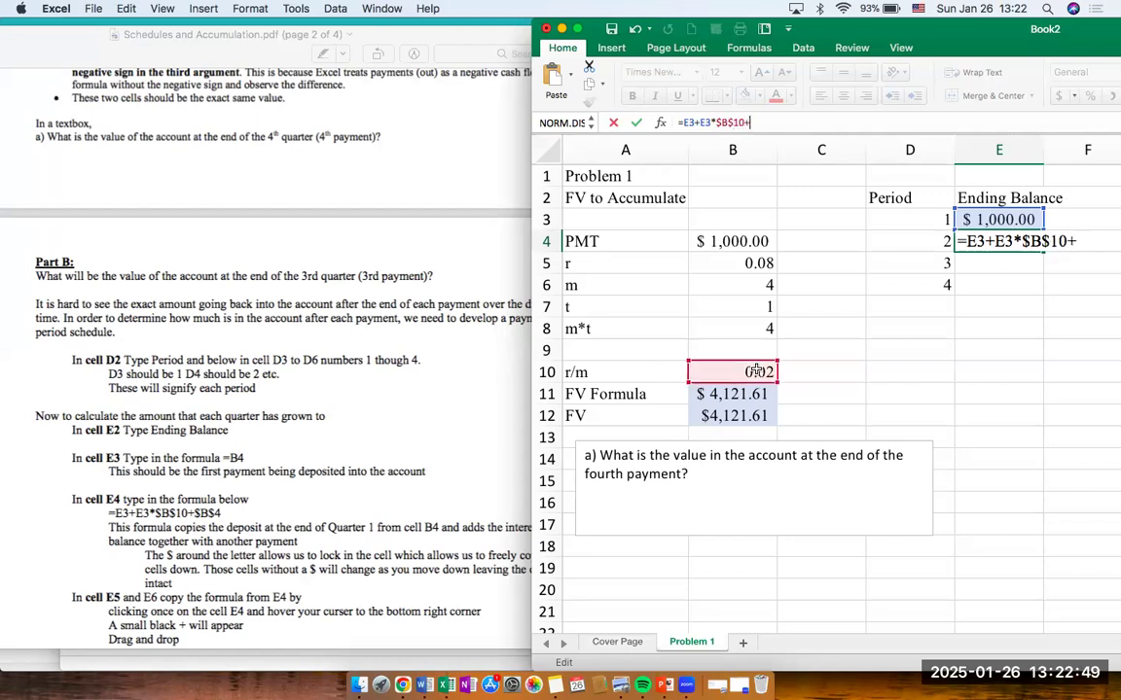
left_click(1017, 220)
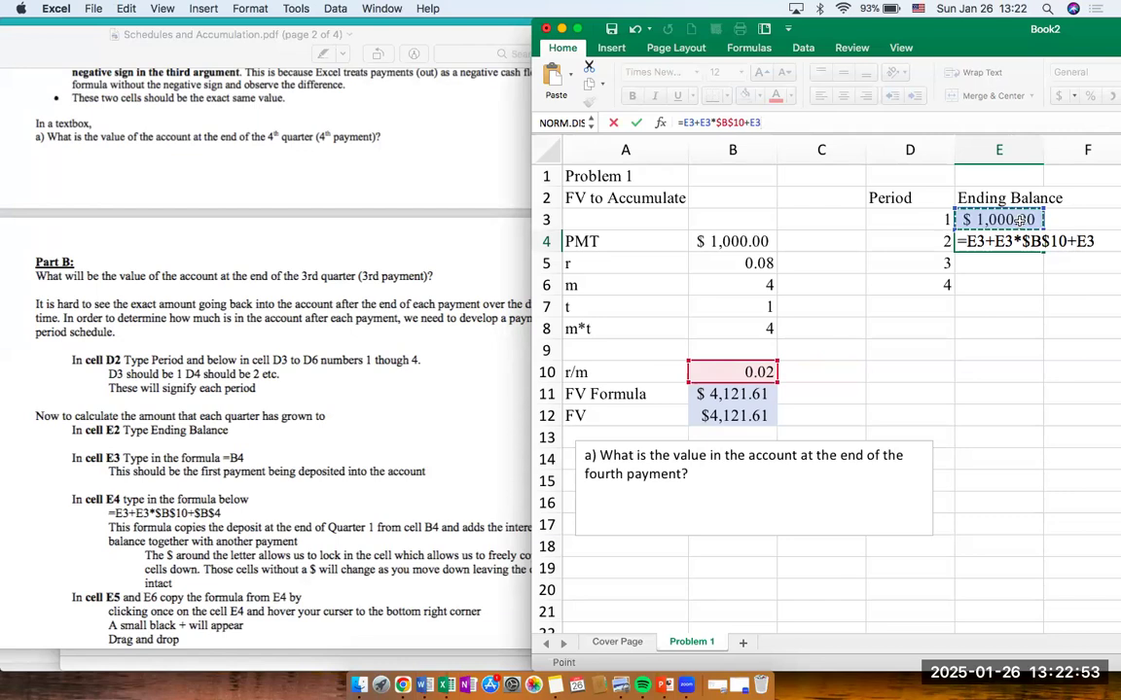
key("BackSpace")
key("BackSpace")
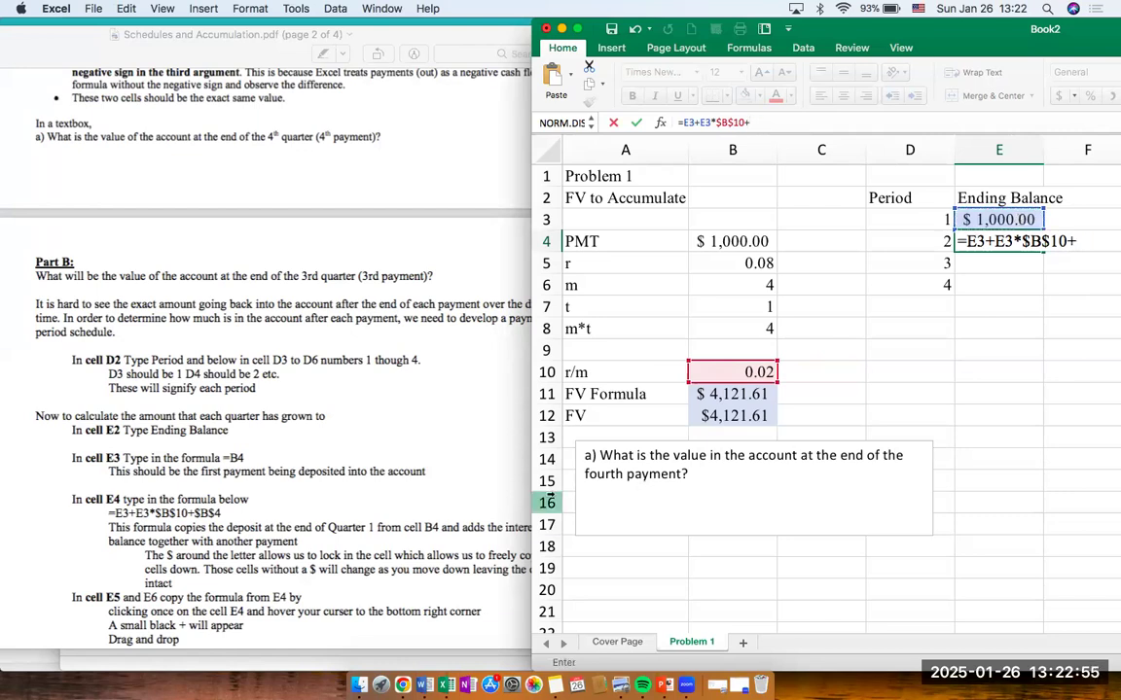
left_click(725, 241)
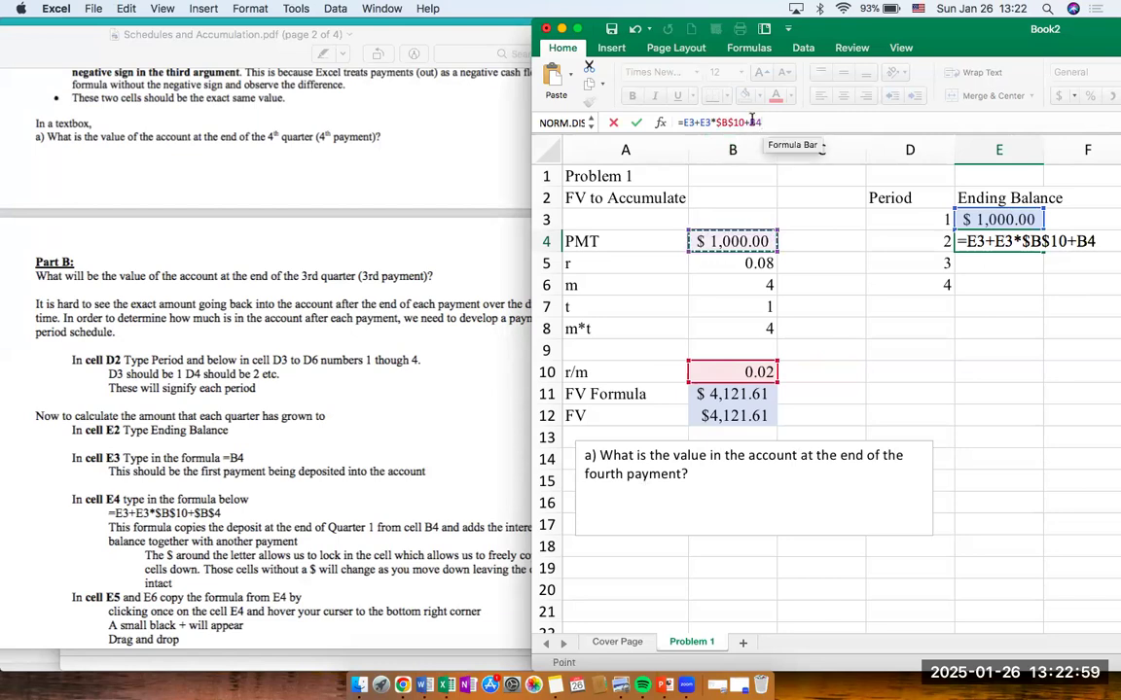
left_click(750, 122)
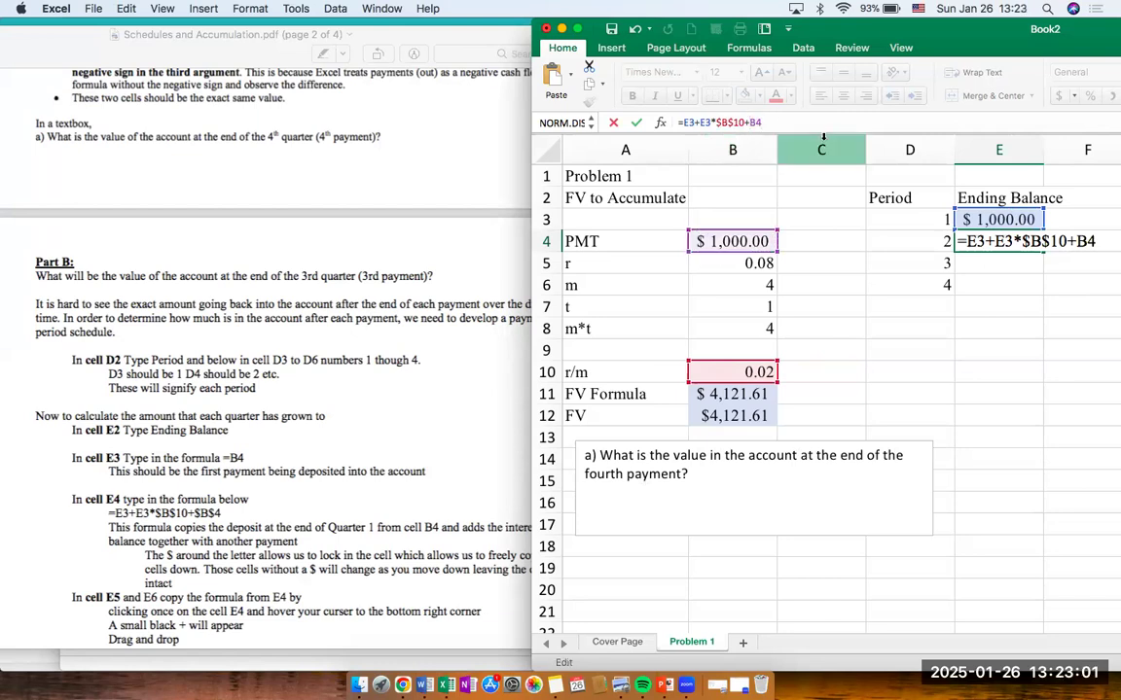
type("$B$")
key("Return")
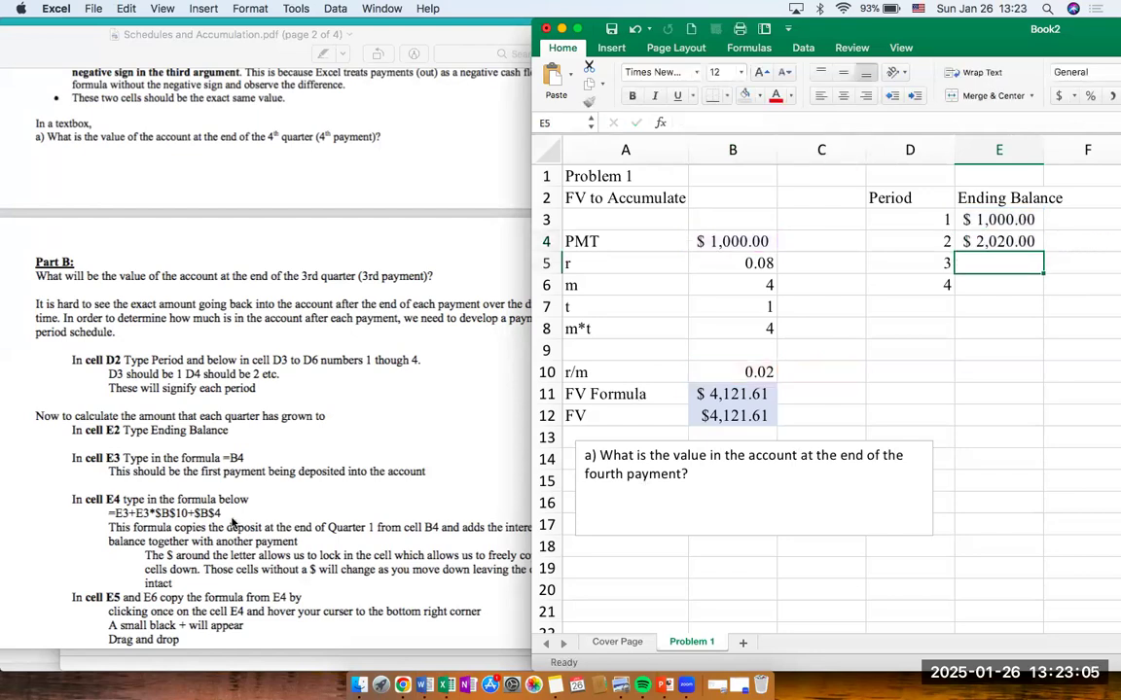
Copy the E4 ending balance formula down to cells E5 and E6, following the PDF instructions.
left_click(234, 527)
scroll(234, 527, "down", 3)
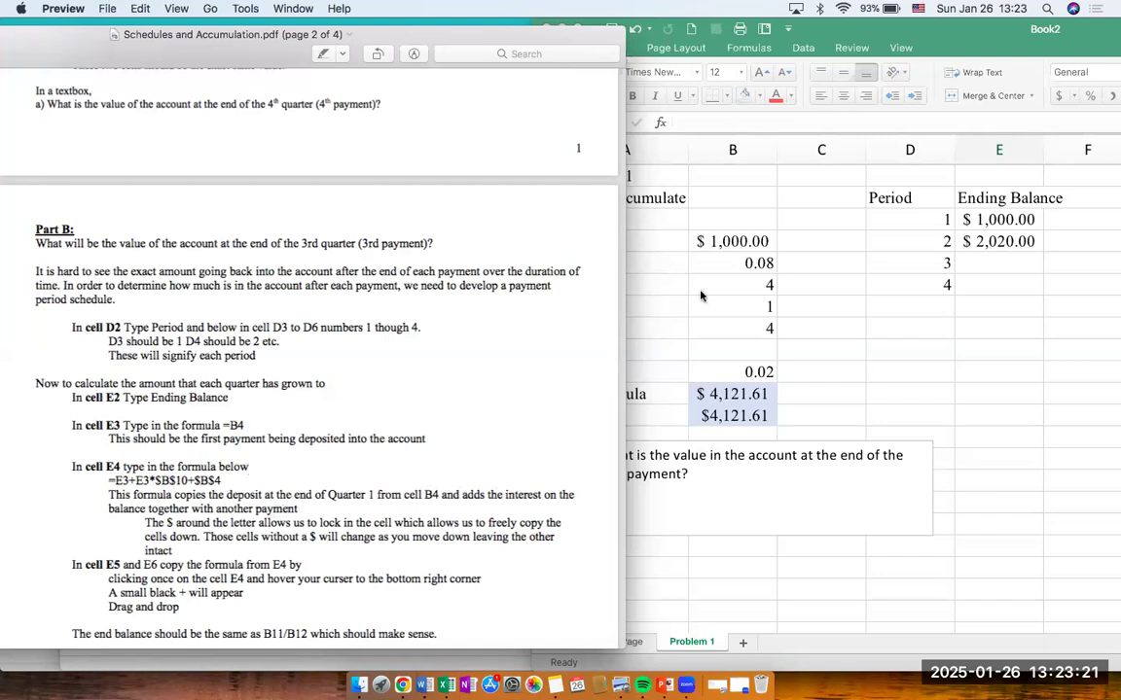
left_click(671, 226)
left_click(731, 235)
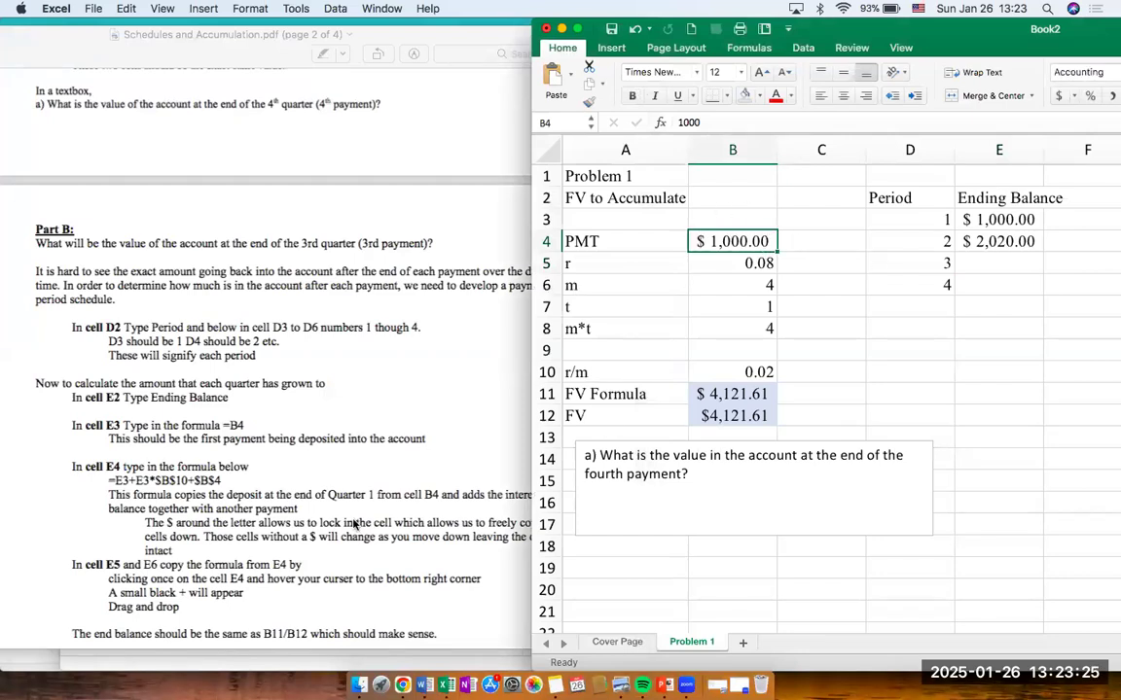
left_click(311, 472)
scroll(234, 525, "down", 2)
scroll(239, 542, "down", 2)
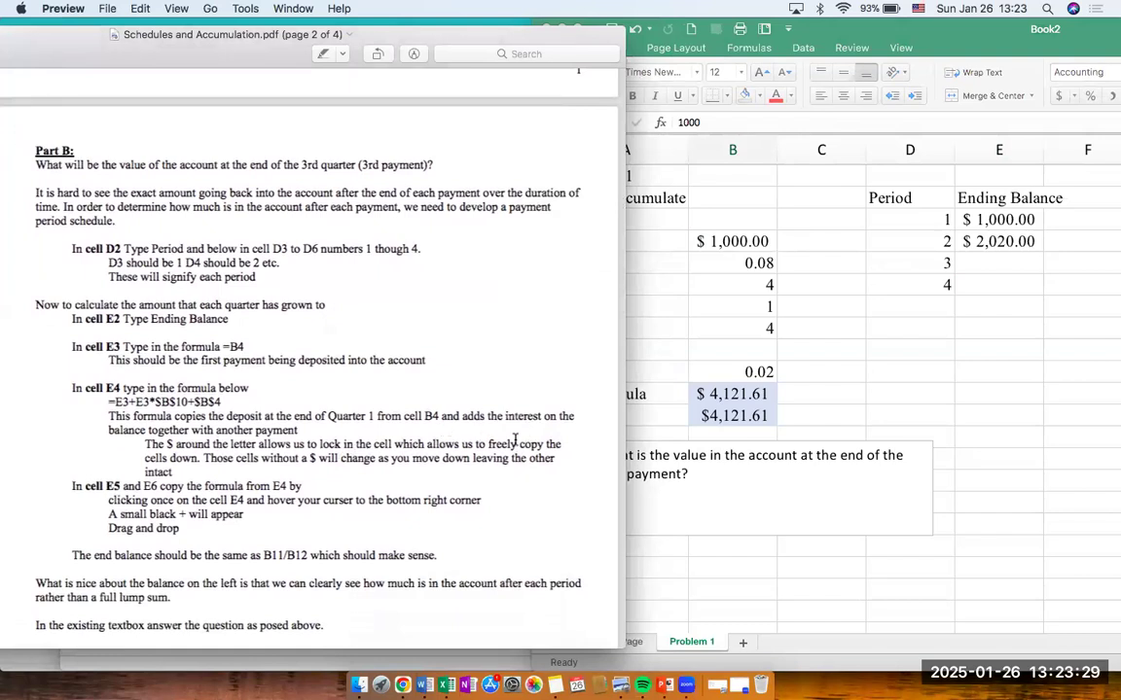
left_click(1034, 246)
left_click(1033, 242)
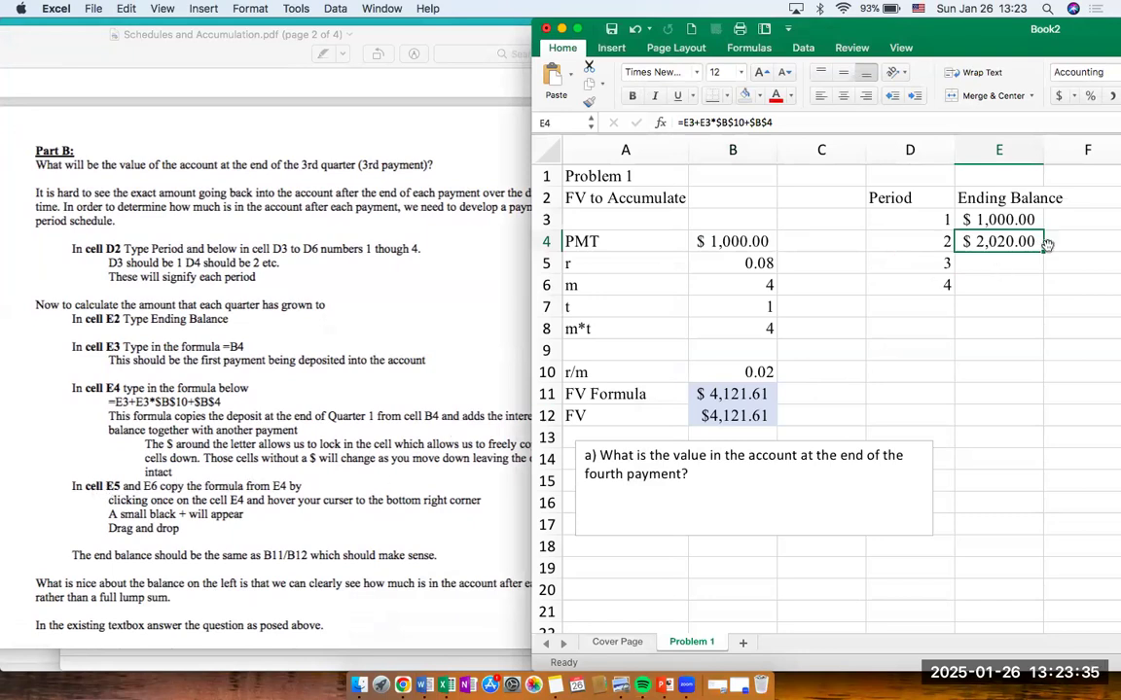
left_click_drag(1042, 252, 1045, 250)
left_click_drag(1042, 252, 1037, 288)
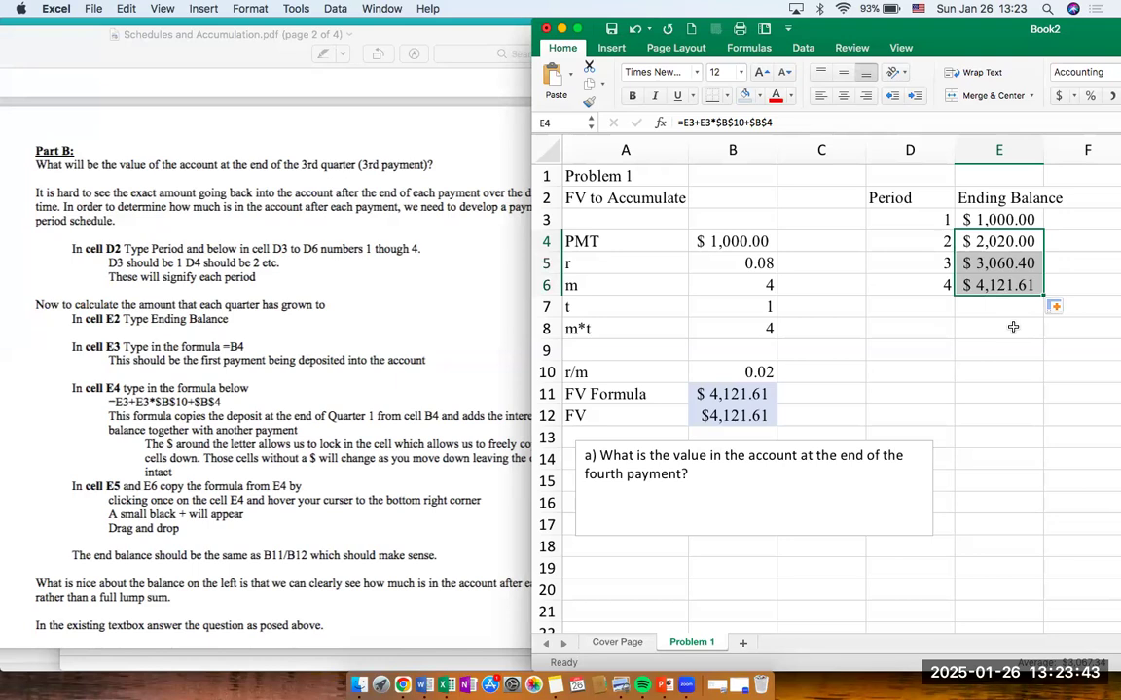
Shade the period 4 ending balance in cell E6 with the light blue fill.
left_click(1010, 285)
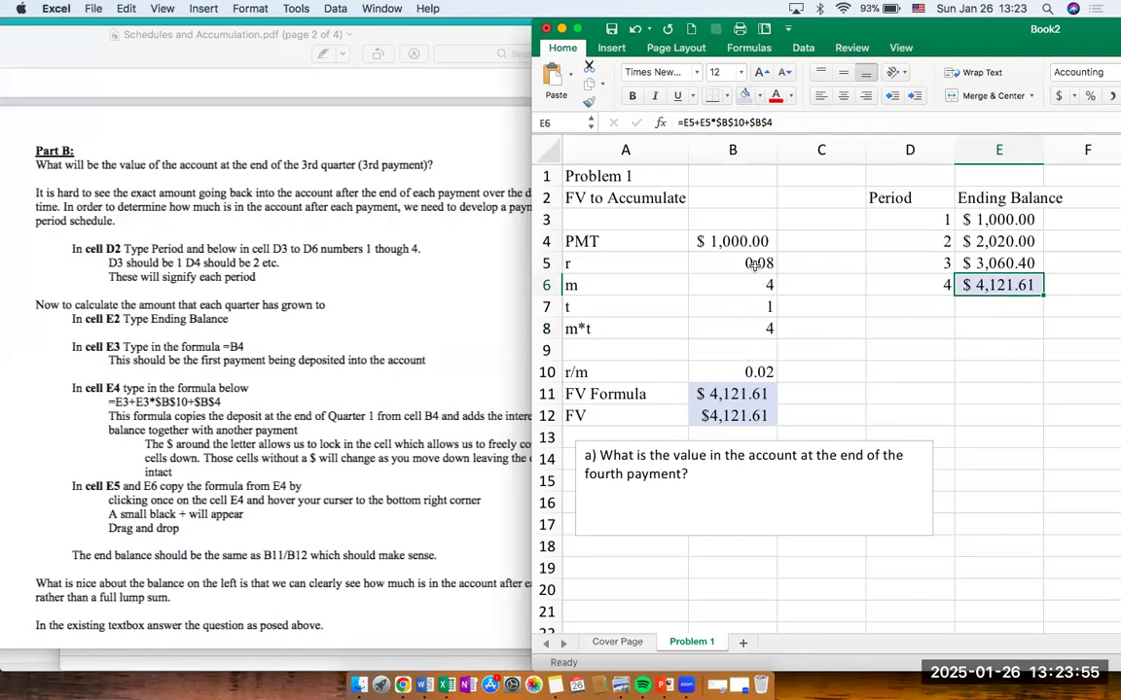
left_click(743, 309)
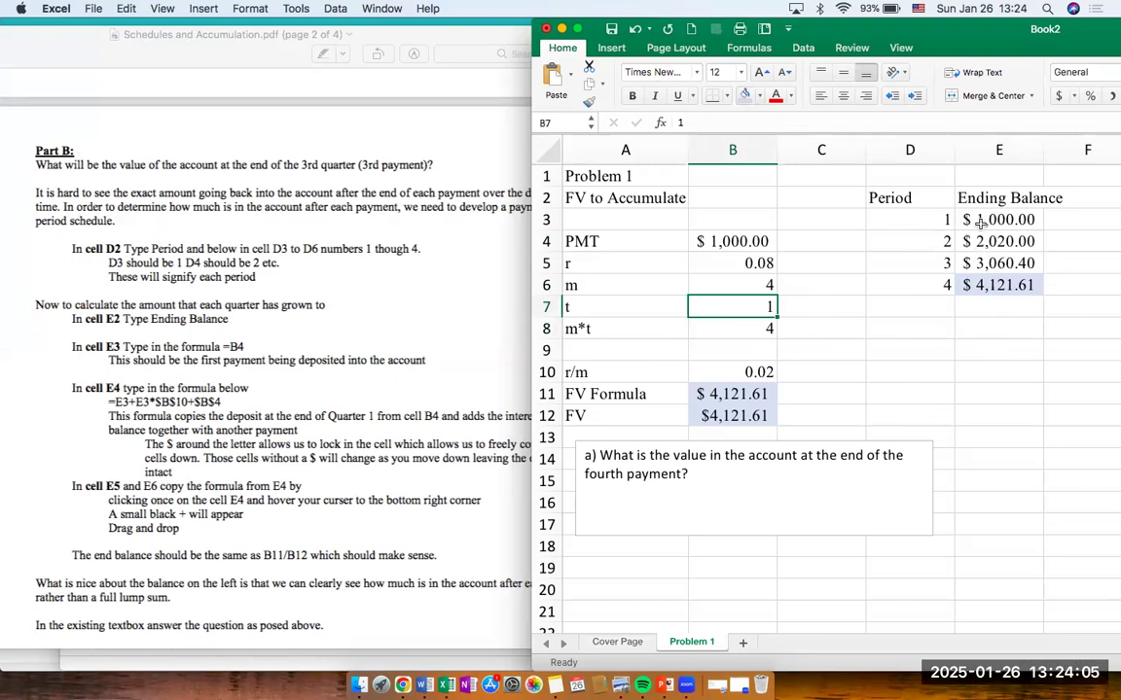
left_click(1017, 224)
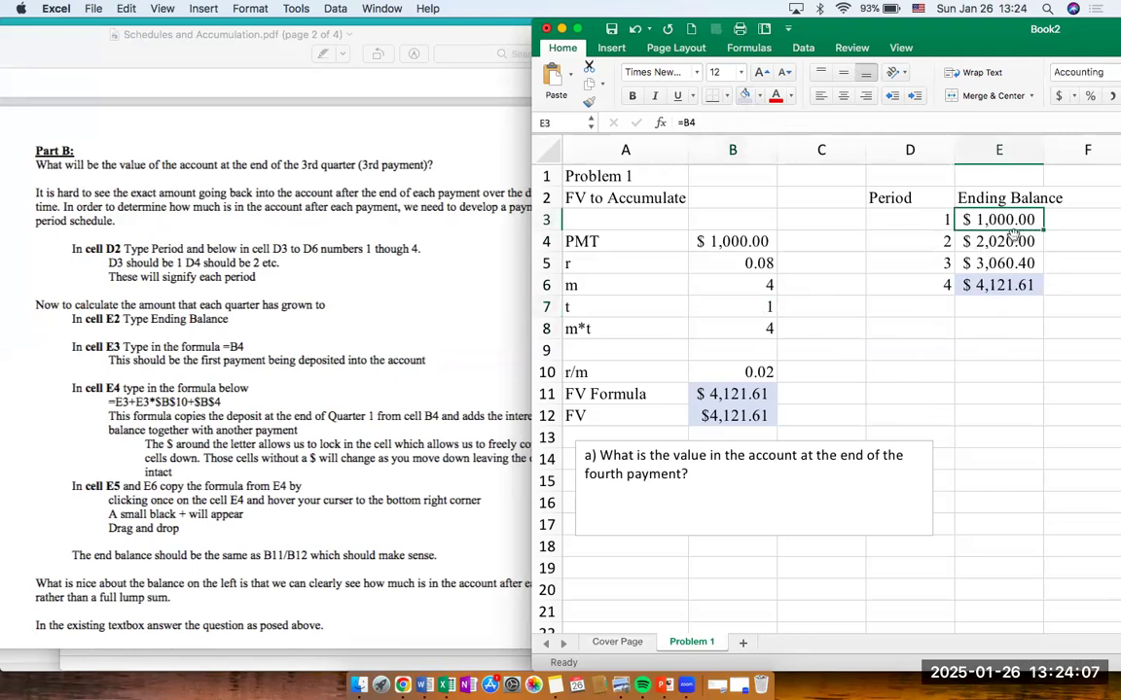
Add question "b) What will be value of the account be at the end of the 3rd quarter?" to the text box and enlarge it to fit.
scroll(323, 510, "down", 3)
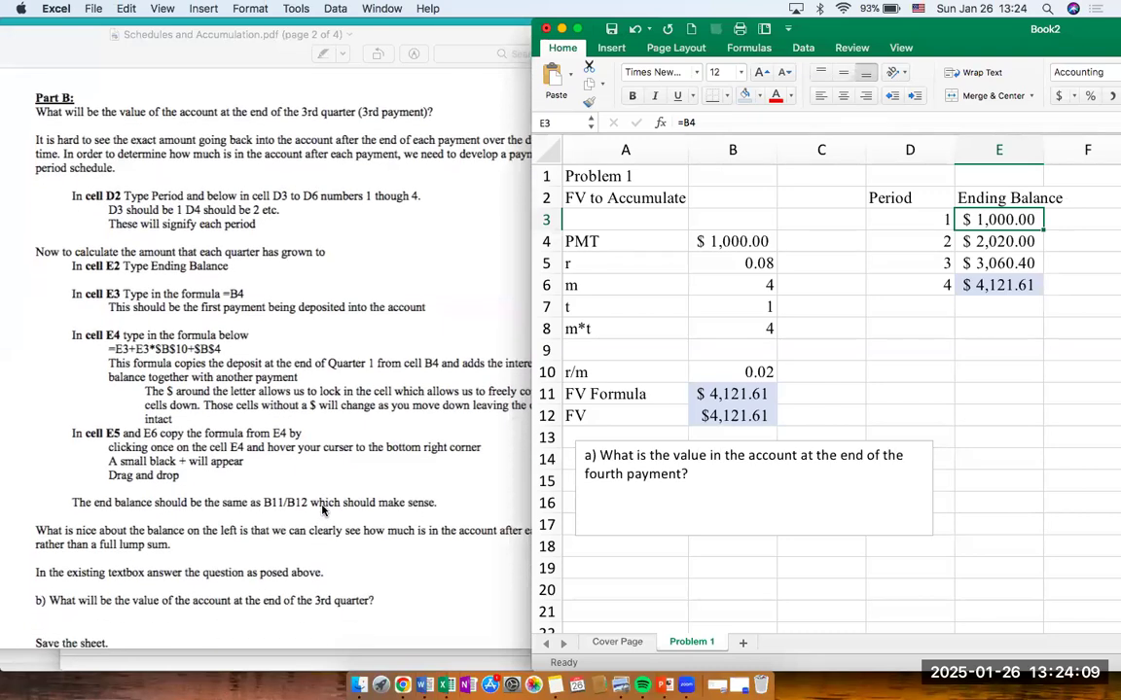
left_click(354, 511)
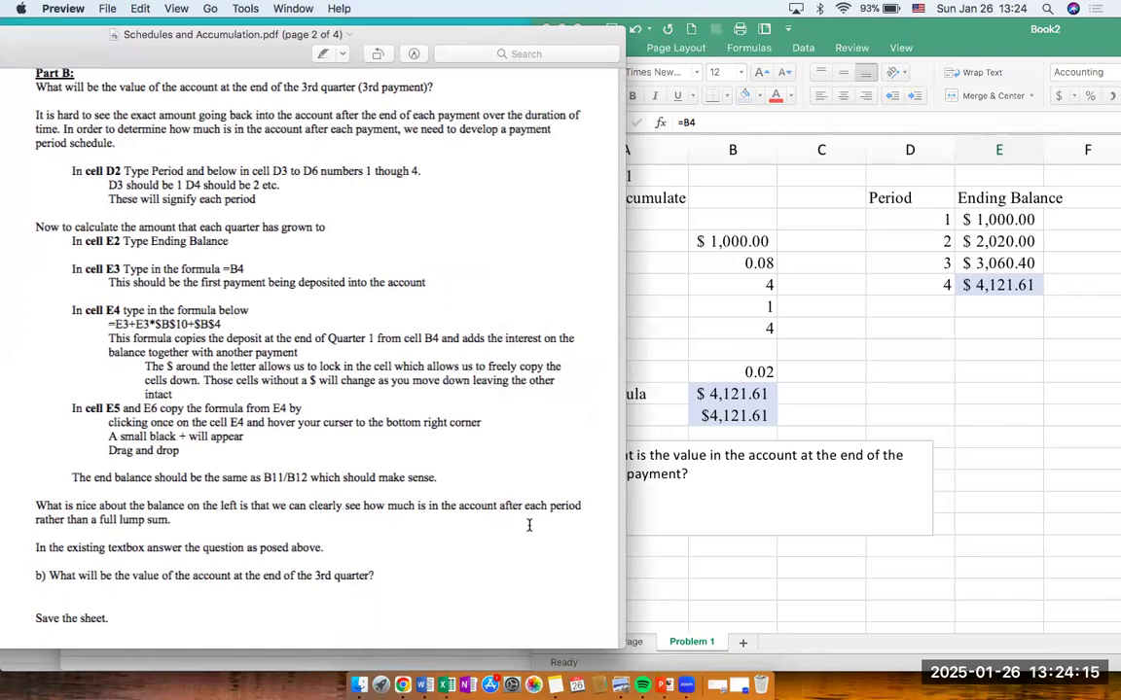
left_click(794, 513)
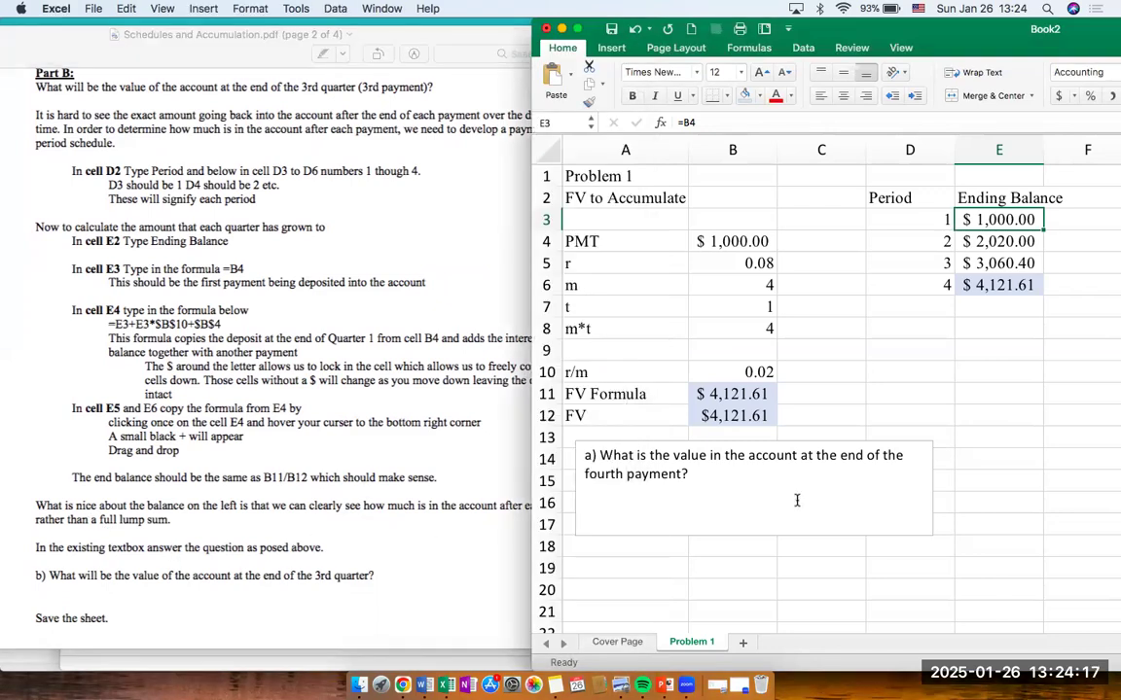
left_click(808, 496)
type("b) What wil")
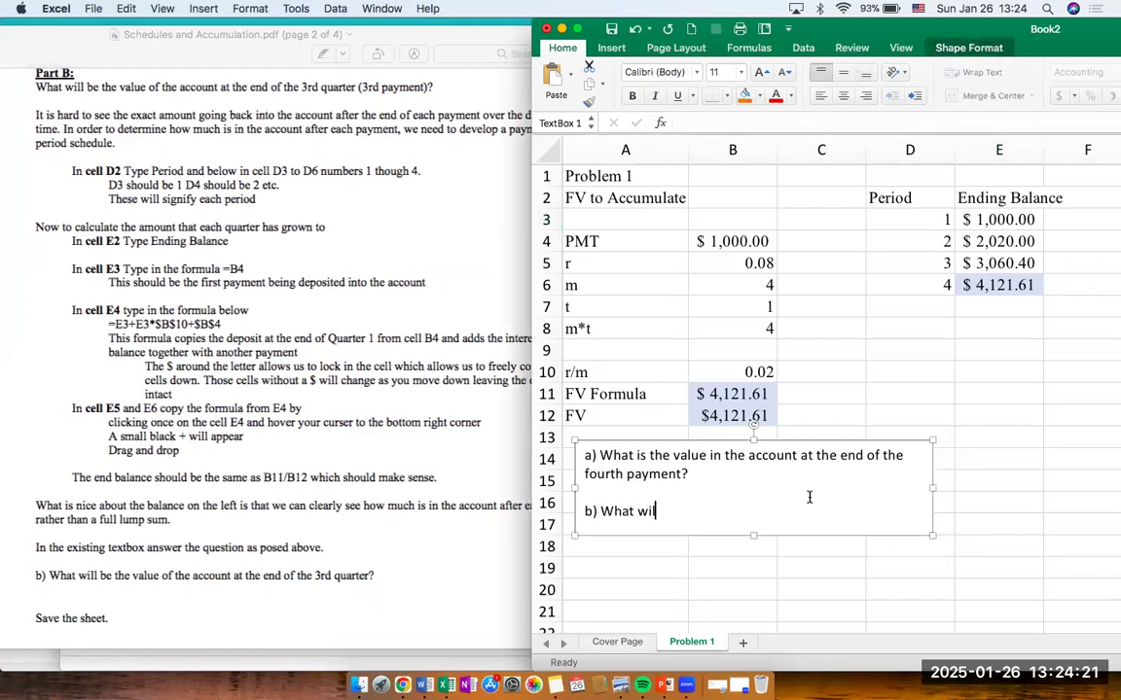
type("l be value be")
key("BackSpace")
key("BackSpace")
key("BackSpace")
key("BackSpace")
type("of the a")
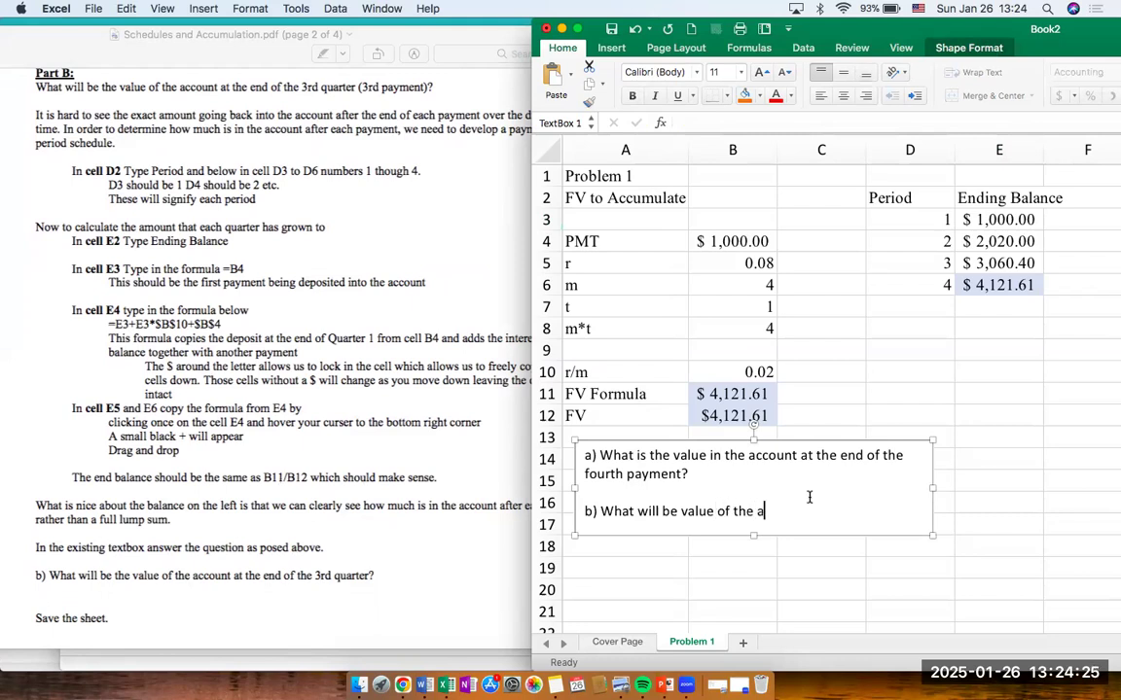
type("ccount be at the end of the 3rd")
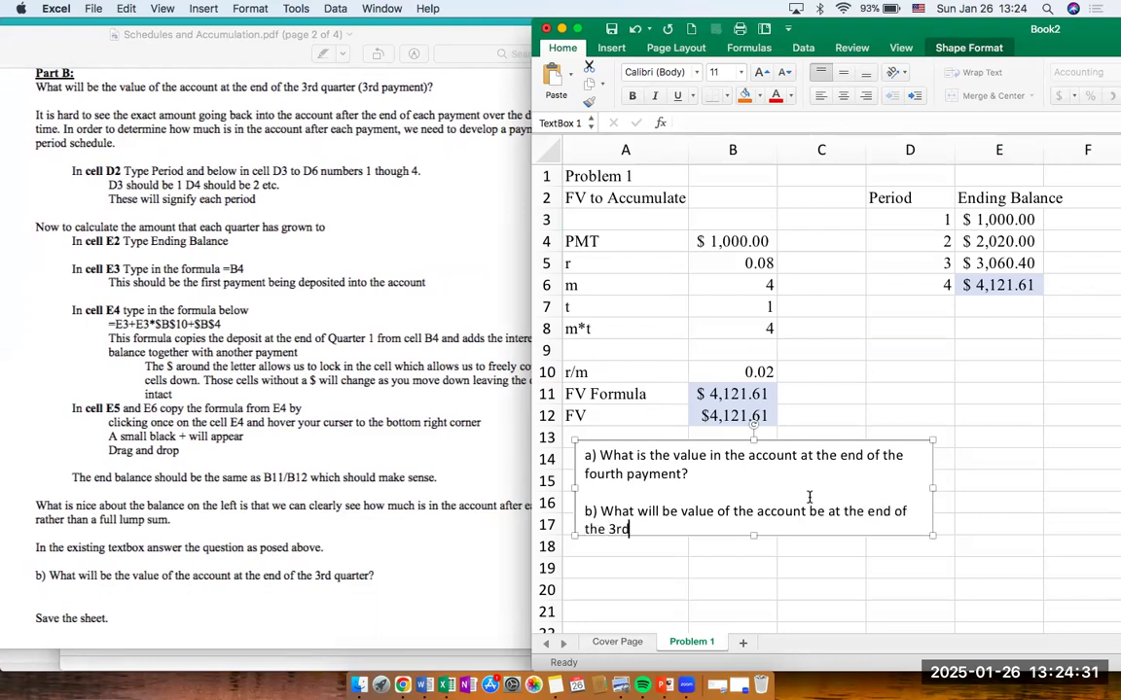
type(" quarter?")
left_click_drag(754, 538, 756, 552)
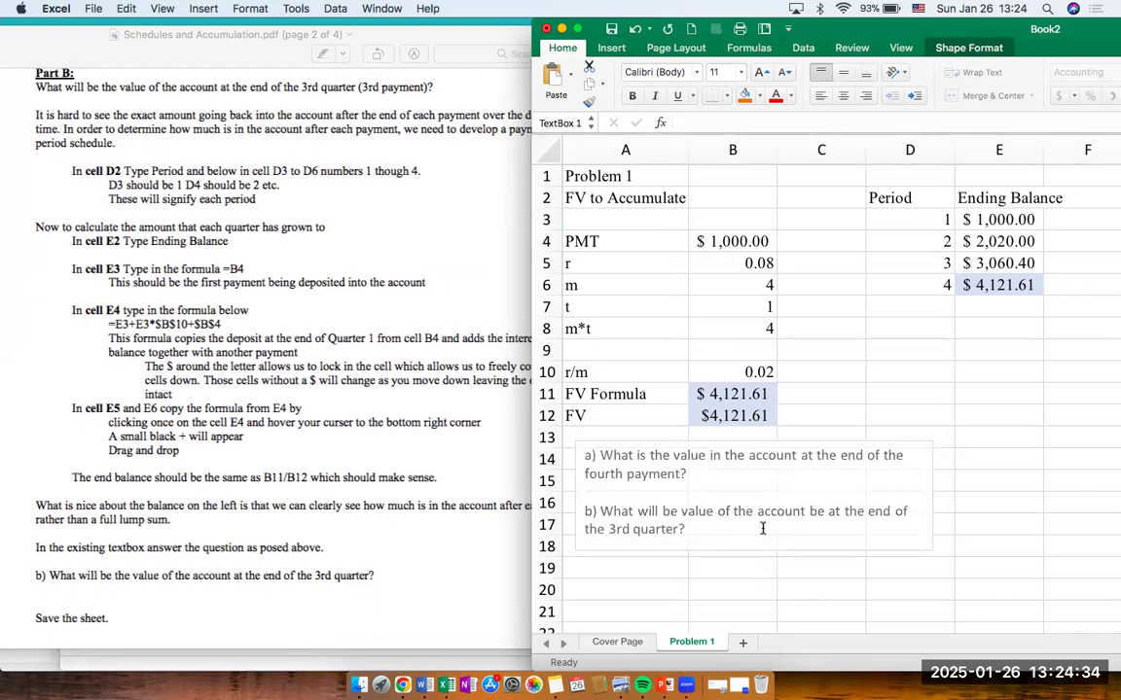
Widen column E so the Ending Balance heading fits inside it.
left_click(993, 323)
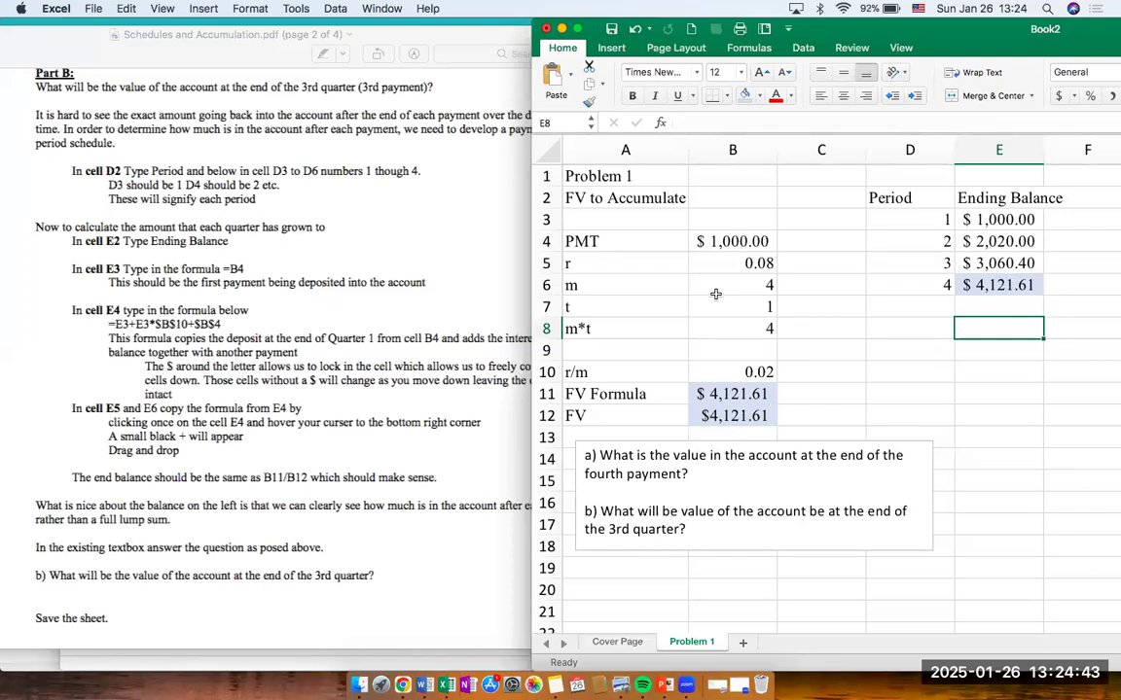
left_click(742, 418)
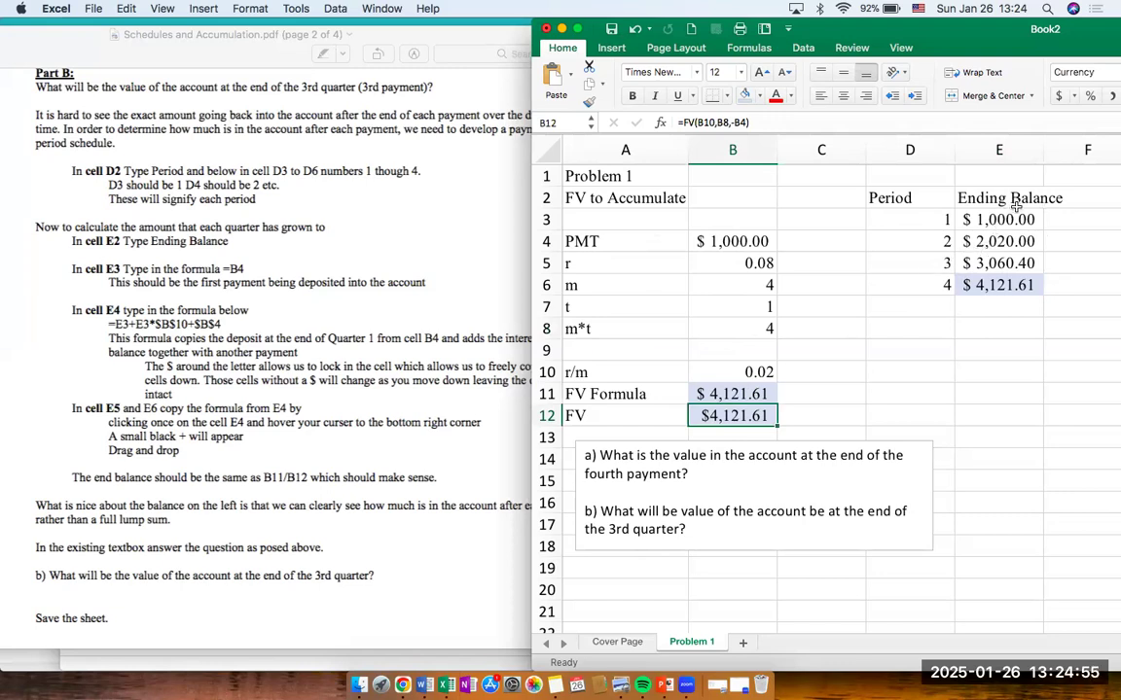
left_click_drag(1043, 149, 1067, 149)
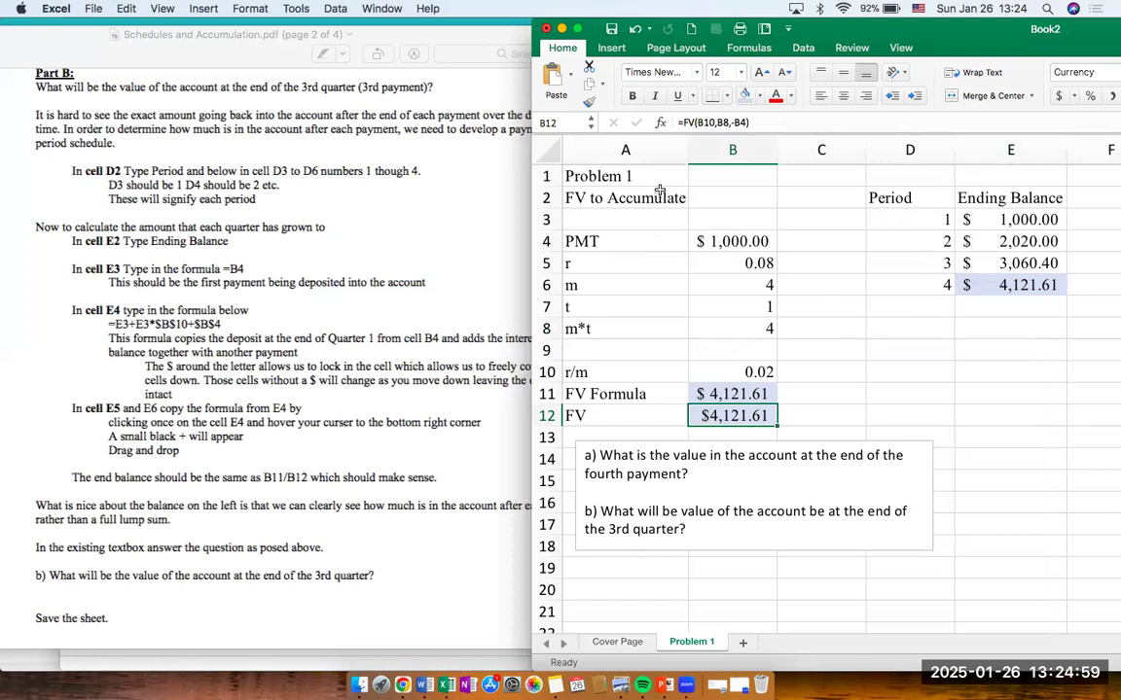
Center the contents of all cells on the Problem 1 sheet horizontally.
left_click(549, 150)
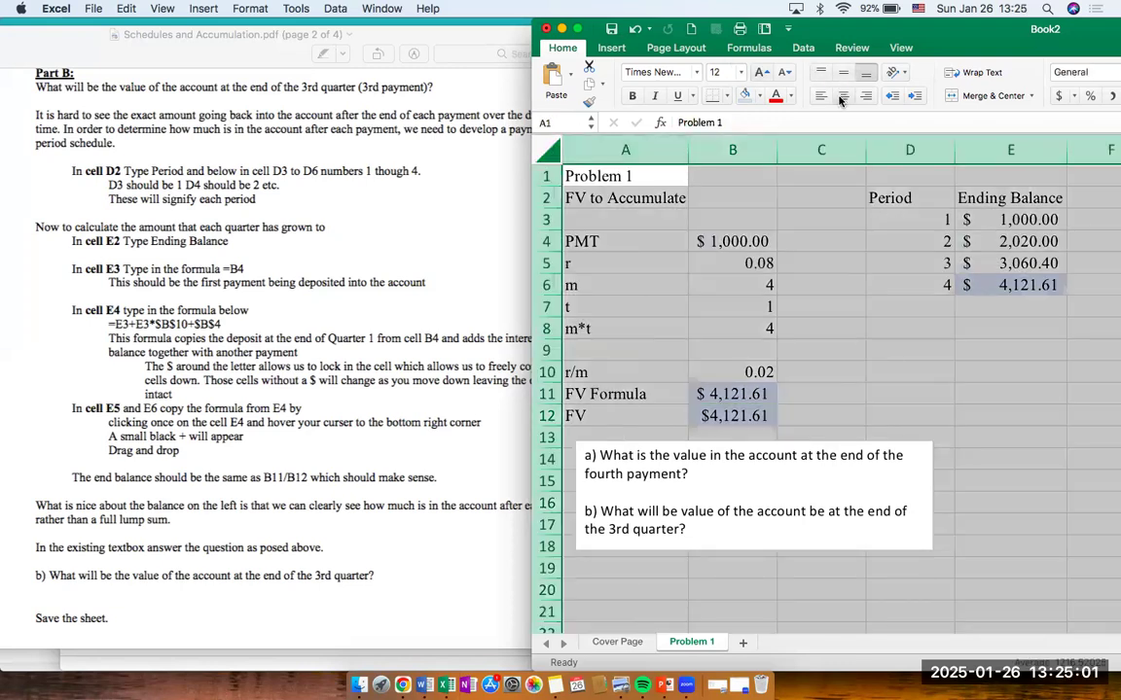
key("super+e")
left_click(792, 380)
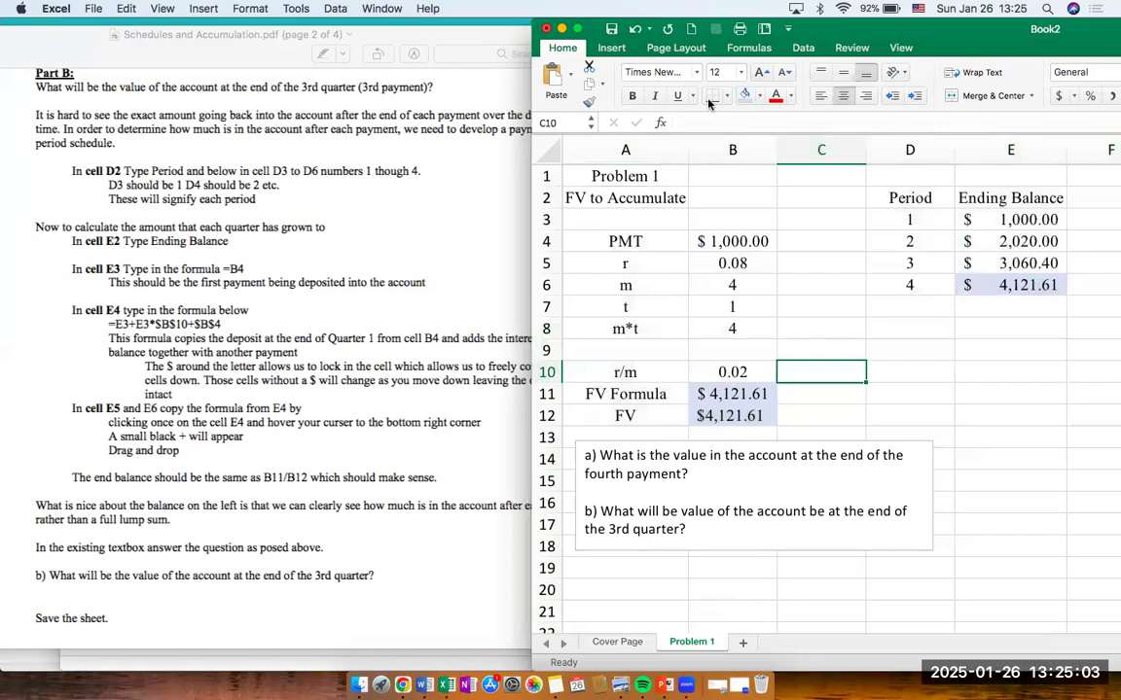
Set the Problem 1 sheet's page margins to Narrow and check the page orientation options.
left_click(676, 48)
left_click(665, 83)
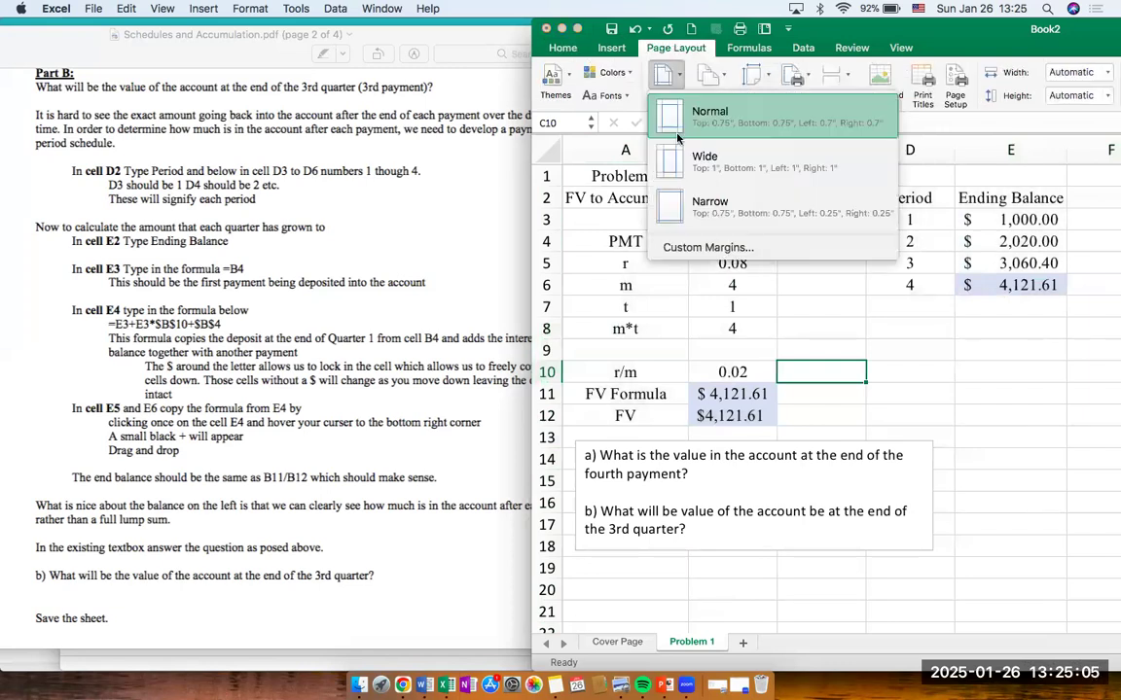
left_click(709, 216)
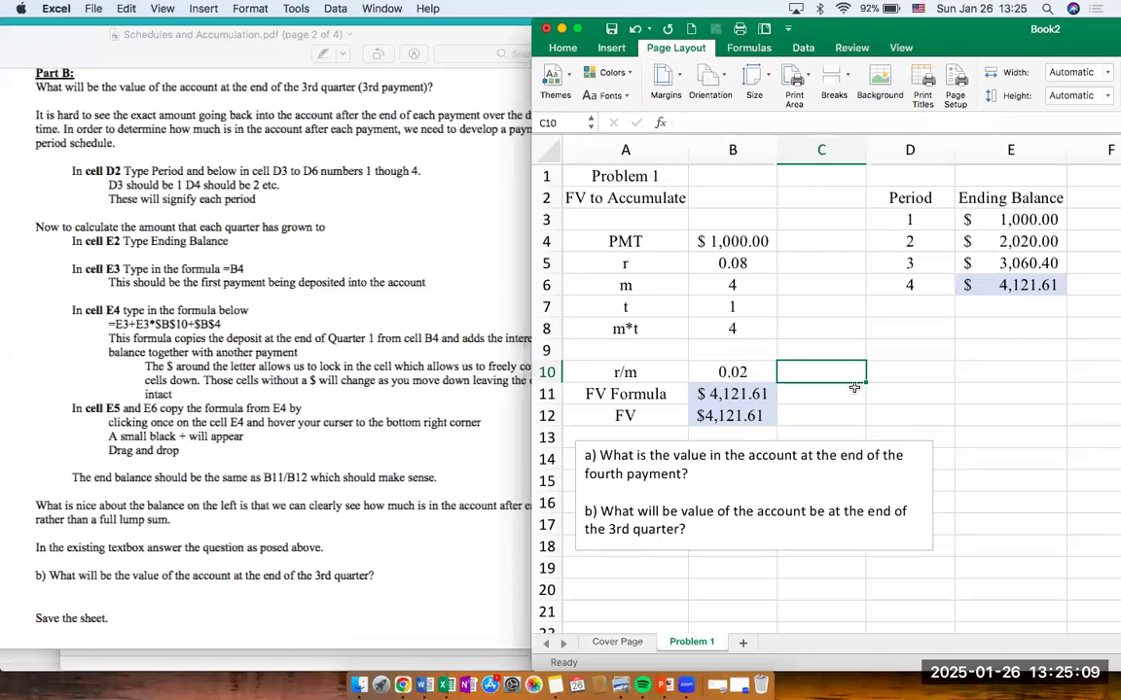
left_click(725, 86)
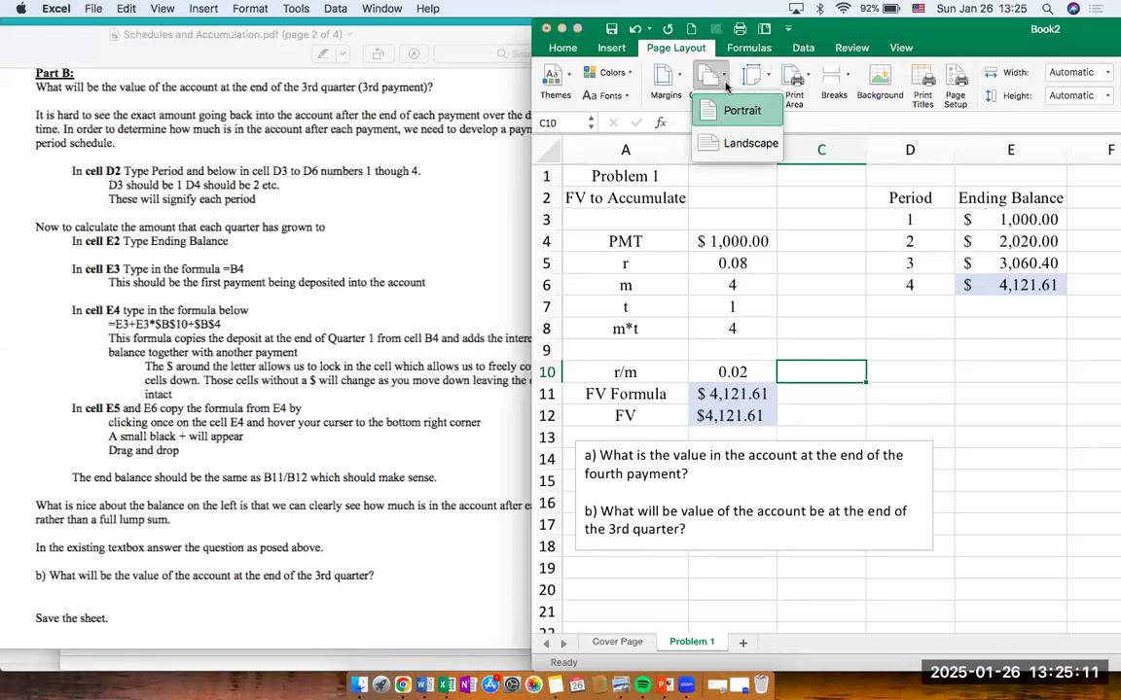
left_click(949, 348)
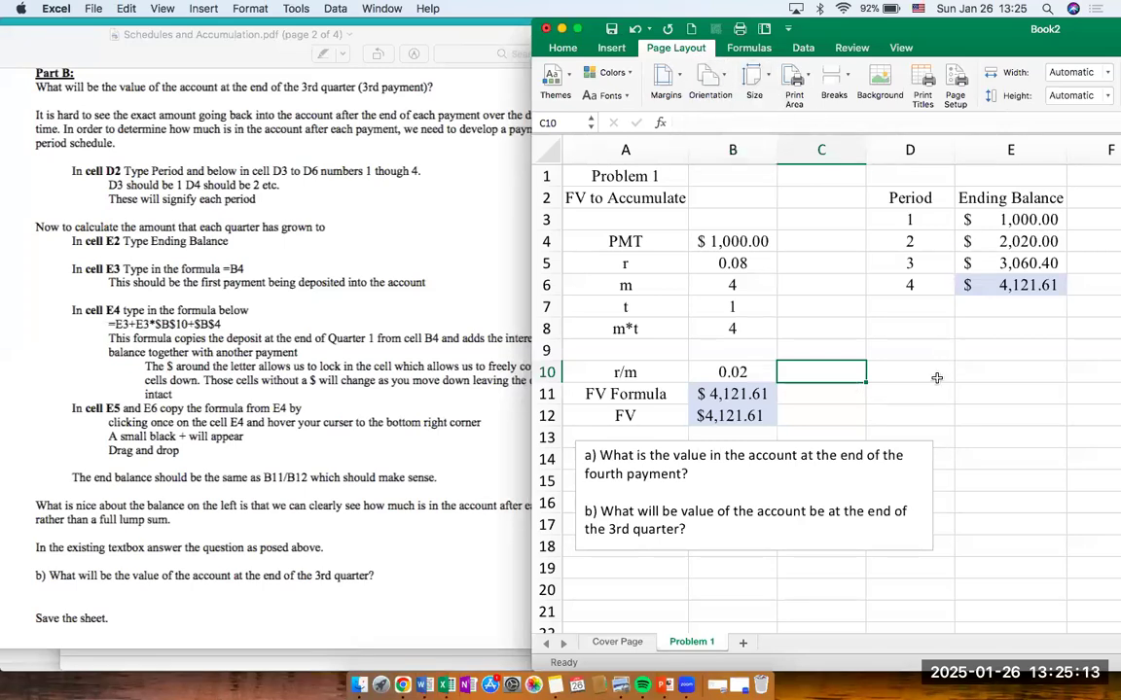
Find the Problem 2 car-loan situation and its worksheet layout in the assignment PDF and read them.
scroll(345, 513, "down", 5)
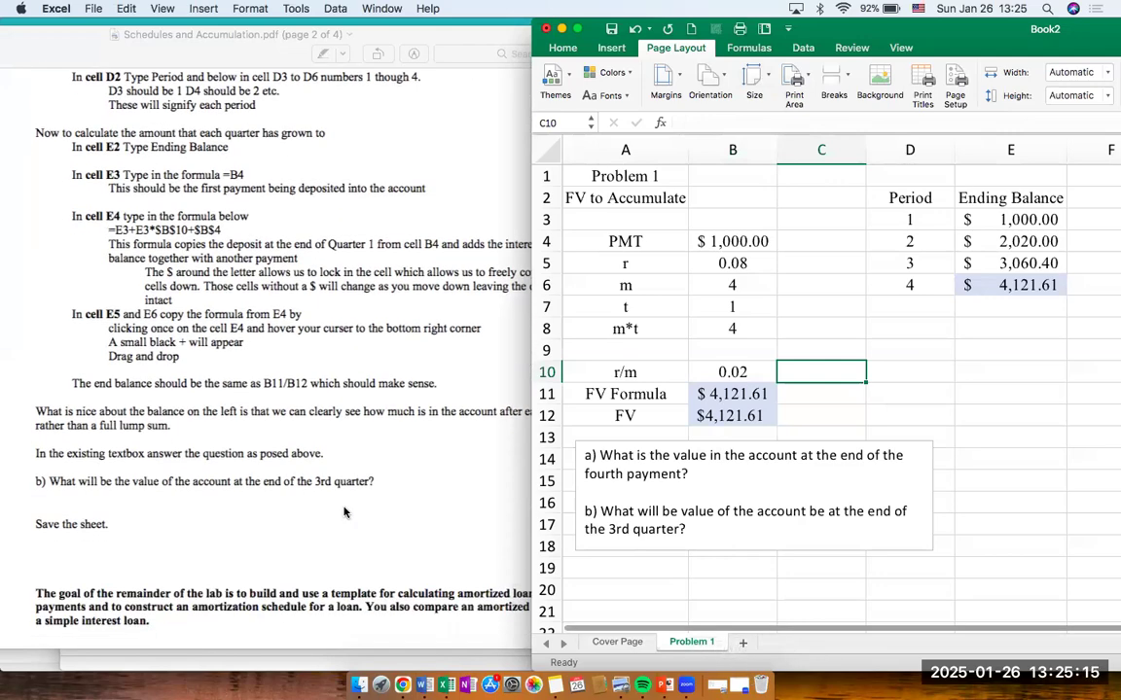
scroll(340, 506, "down", 8)
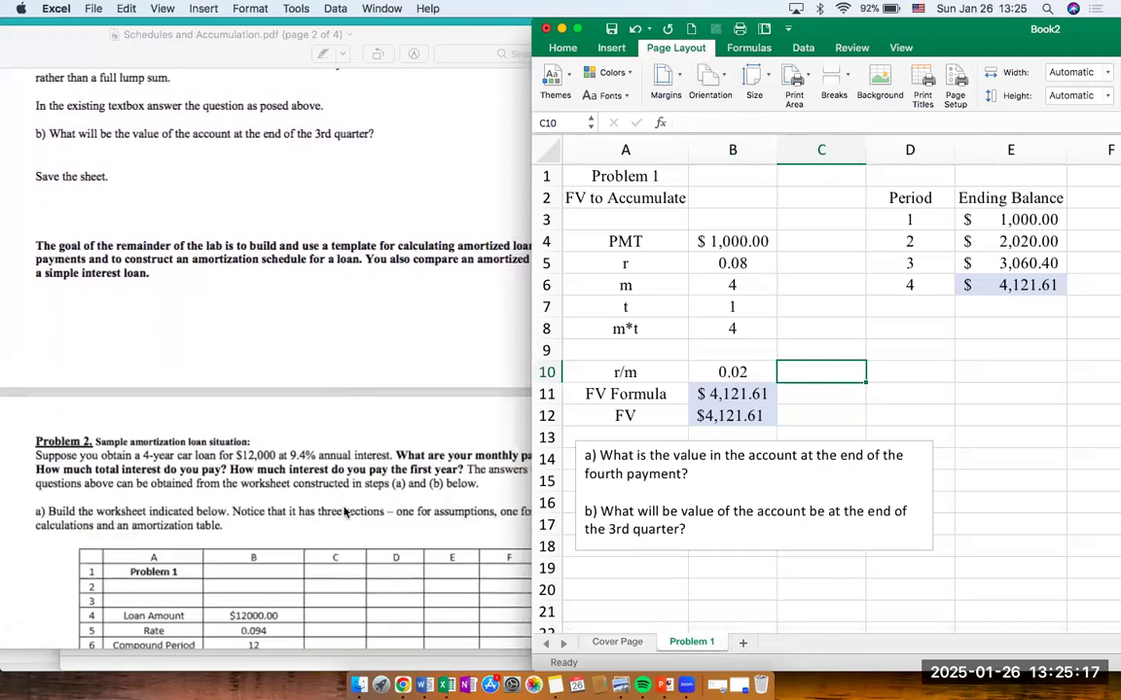
left_click(333, 501)
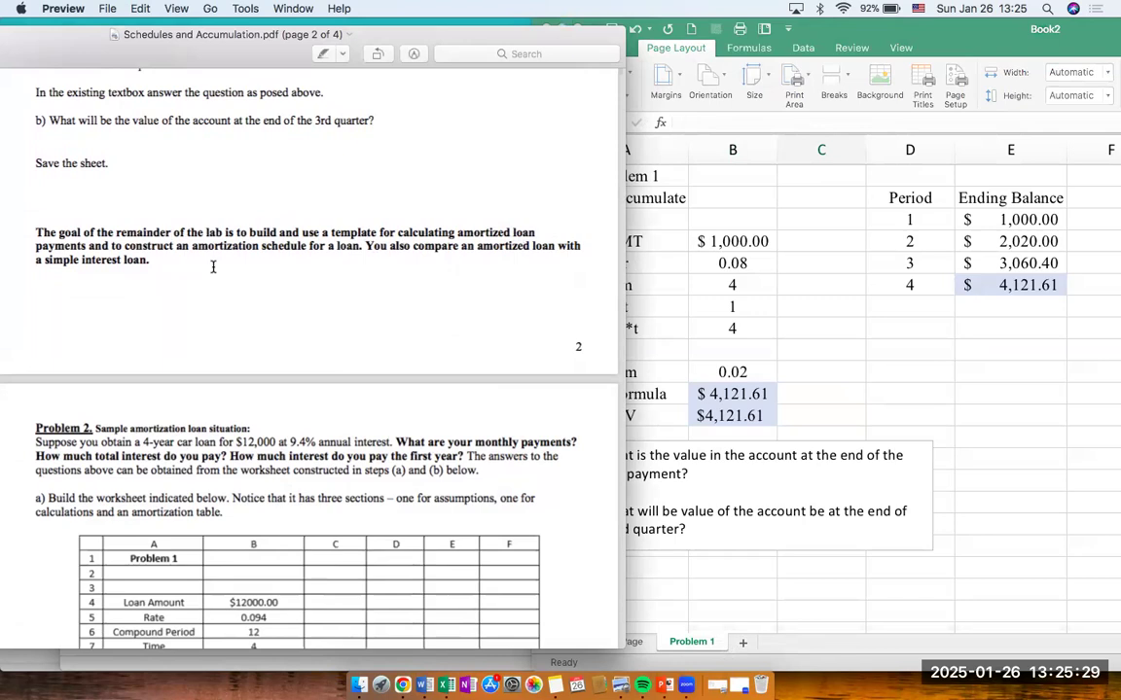
scroll(221, 256, "down", 5)
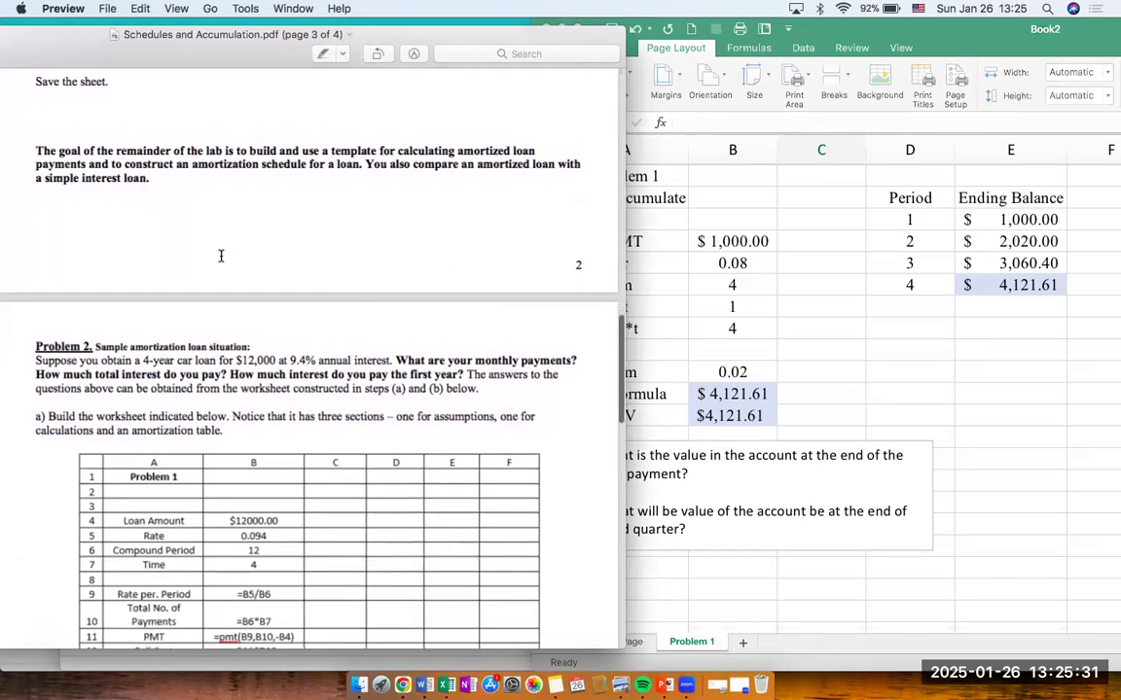
scroll(221, 256, "down", 1)
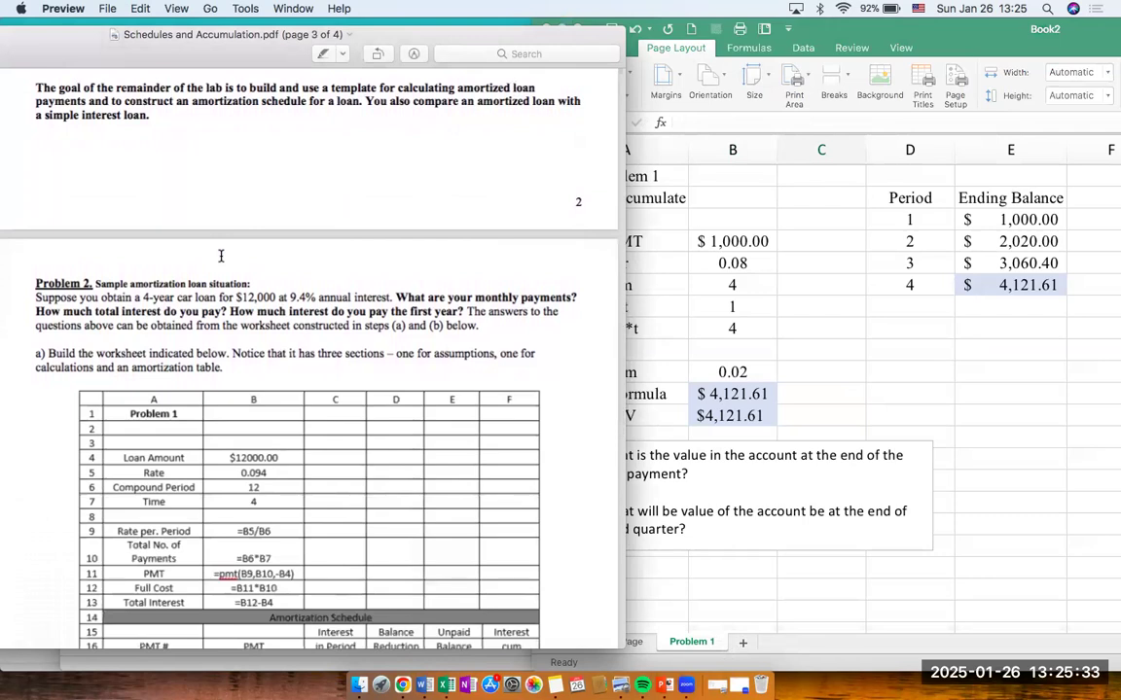
scroll(221, 256, "down", 7)
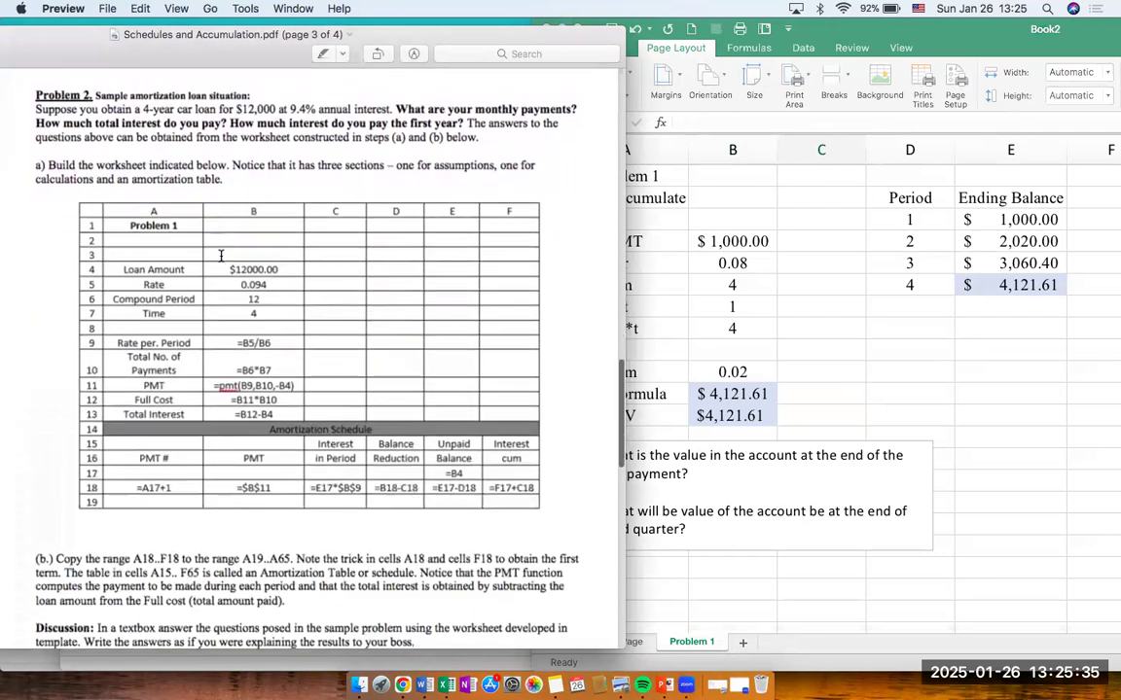
Add a worksheet after Problem 1 in the Excel workbook and name it Problem 2.
left_click(800, 604)
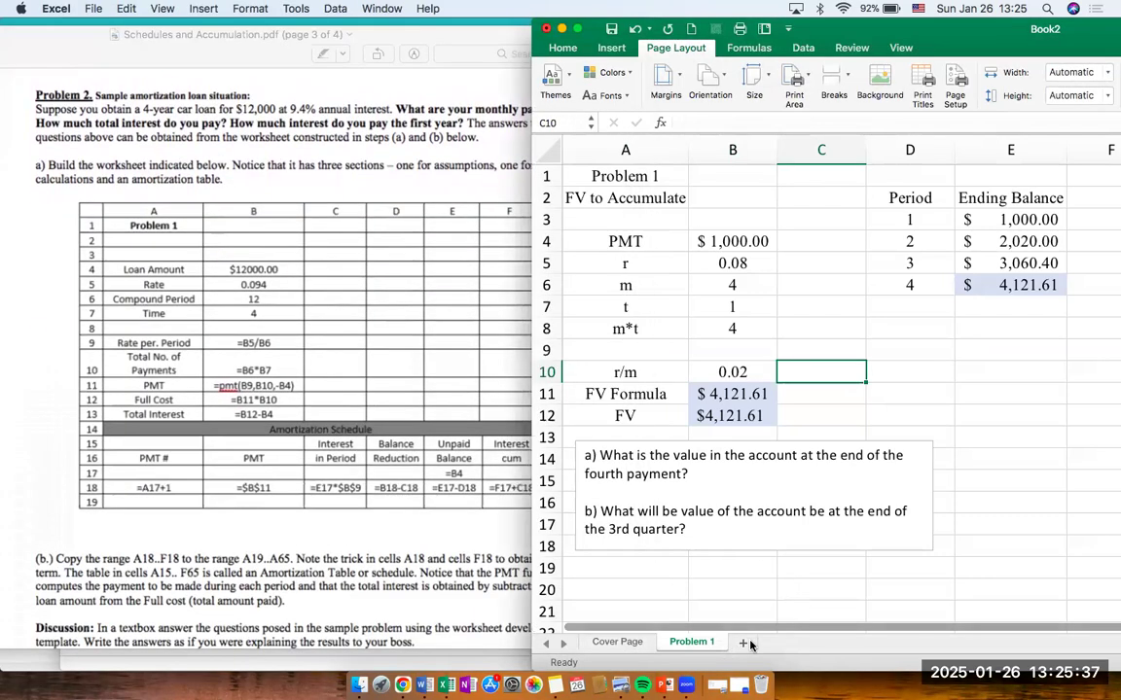
left_click(744, 643)
double_click(756, 642)
type("Probl")
left_click(639, 194)
left_click(262, 230)
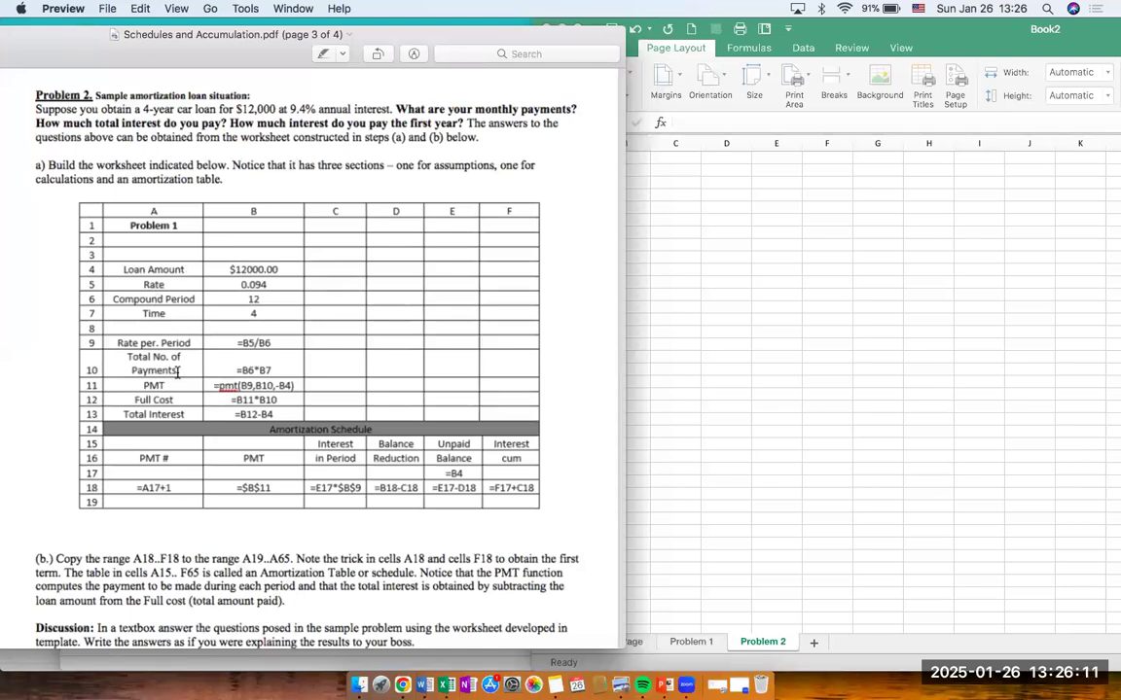
Enter the title Problem 2 in cell A1 of the new sheet.
left_click(681, 371)
left_click(577, 159)
type("Prob")
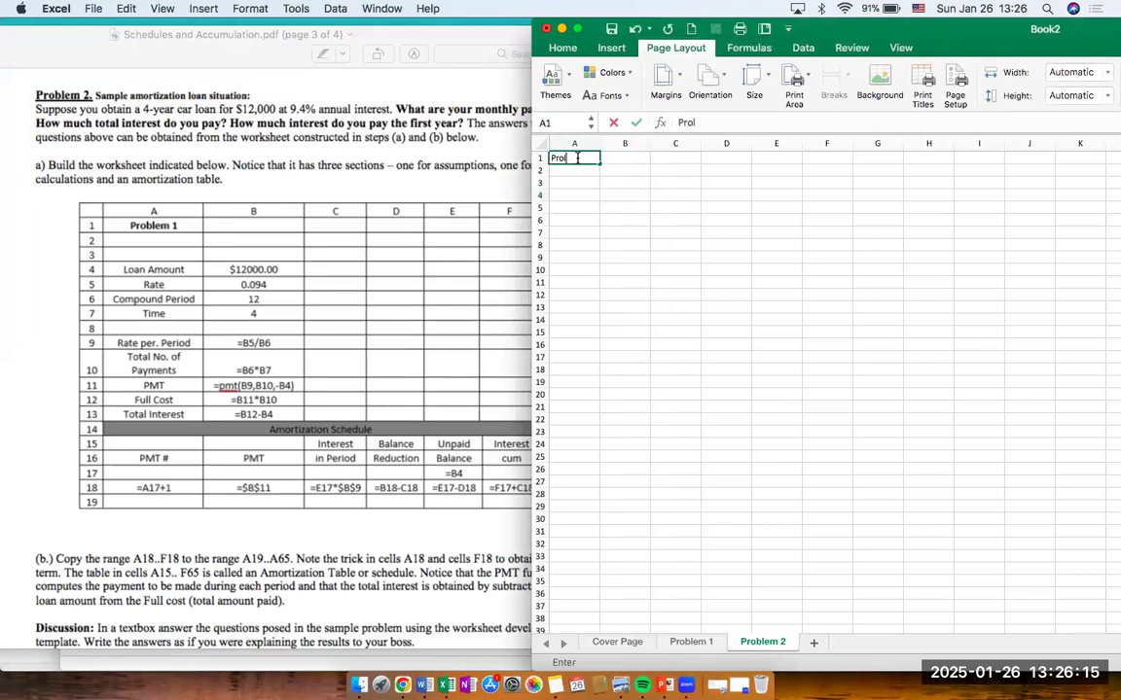
type("l")
key("BackSpace")
key("BackSpace")
type("oblem")
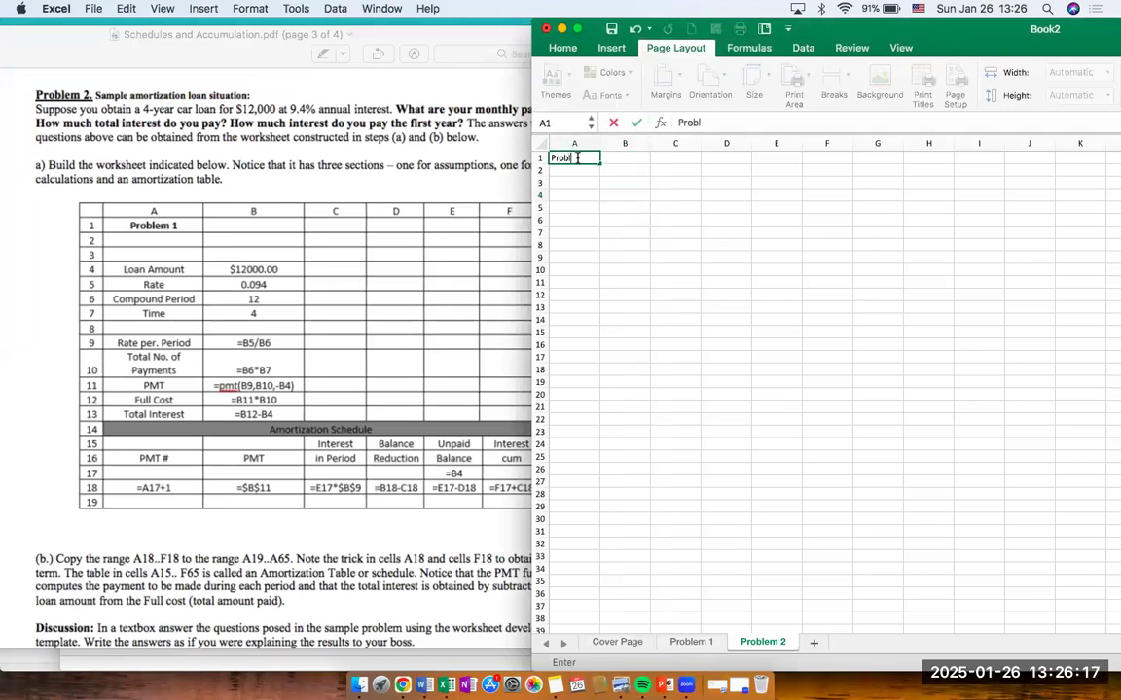
type(" 3")
key("BackSpace")
type("2")
key("Return")
key("Return")
key("Return")
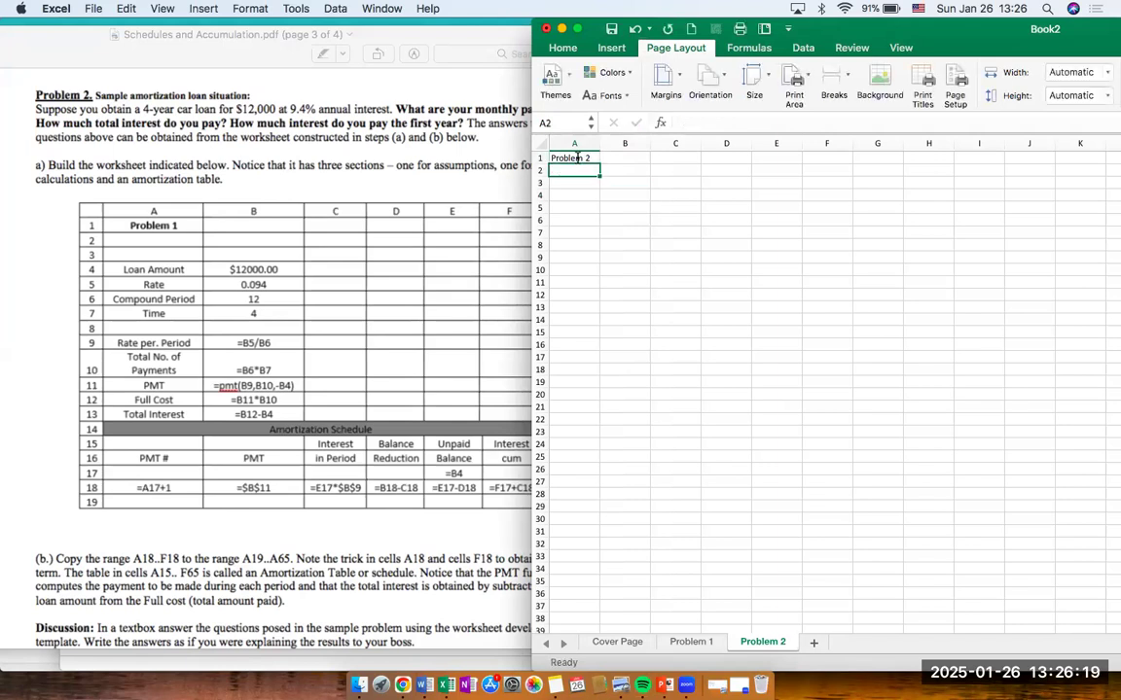
Label cells A4 to A7 as Loan amount, Rate, Compound Period and Time.
type("Loan amo")
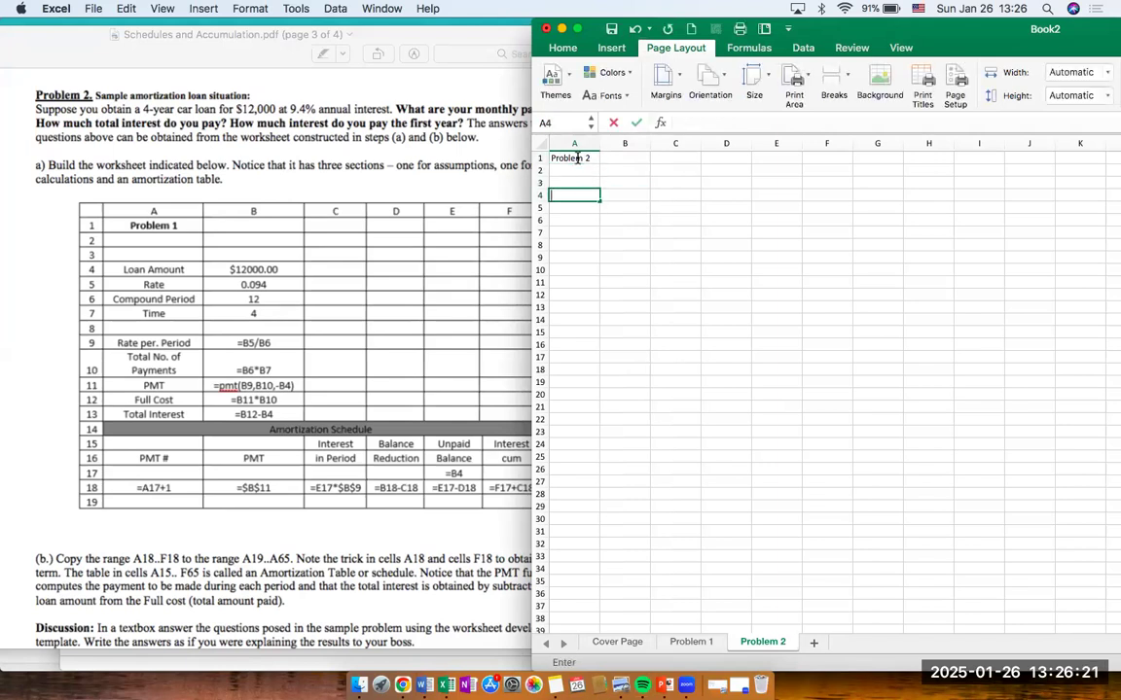
type("unt")
key("Return")
type("Rate")
key("Return")
type("Compound Period")
key("Return")
type("ime")
key("BackSpace")
key("BackSpace")
key("BackSpace")
type("Time")
key("Return")
key("Return")
Label A9 as Rate per Period and A10 as Total No. of Payments.
type("Rate per Period")
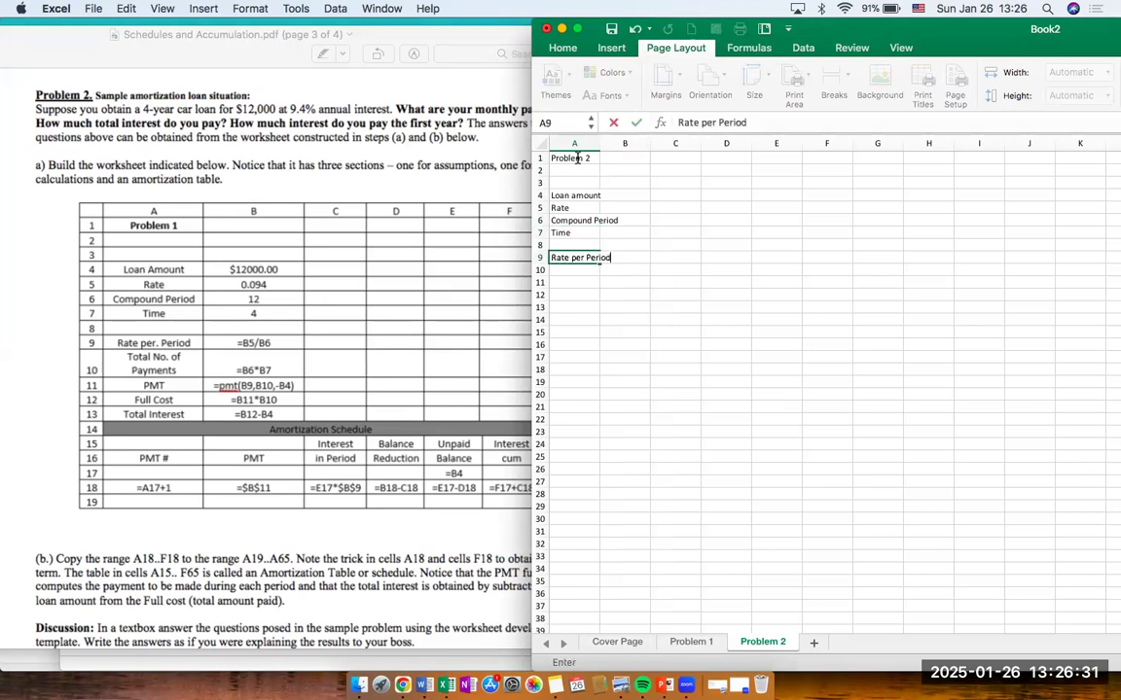
key("Return")
type("Tota")
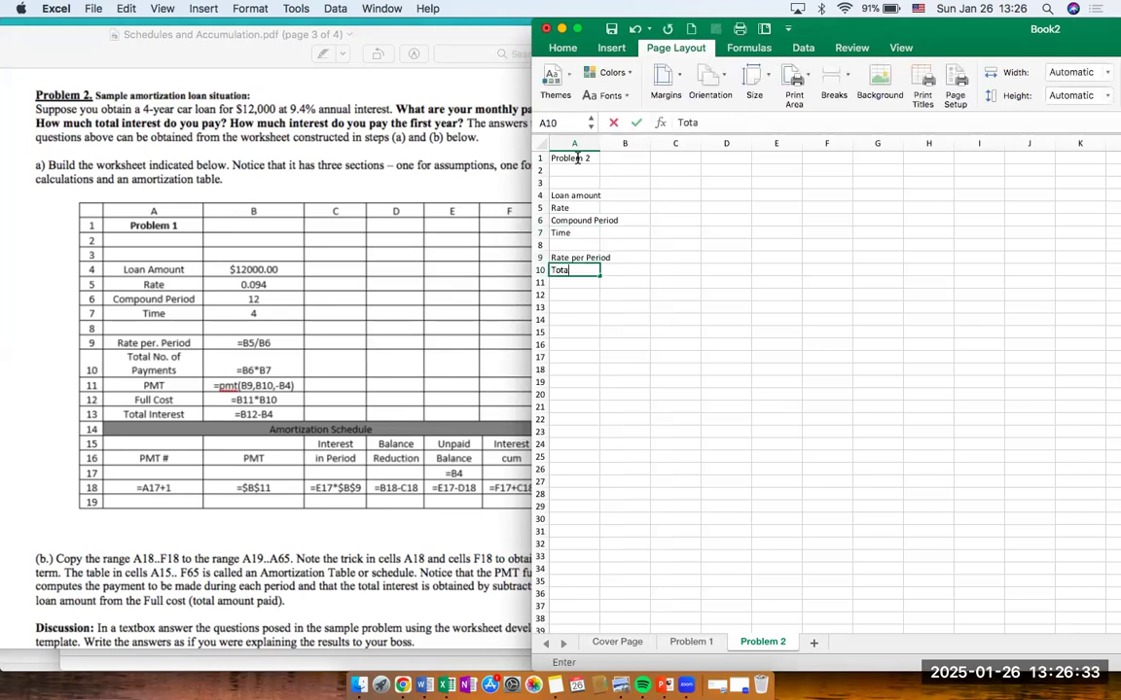
type("l No. of P")
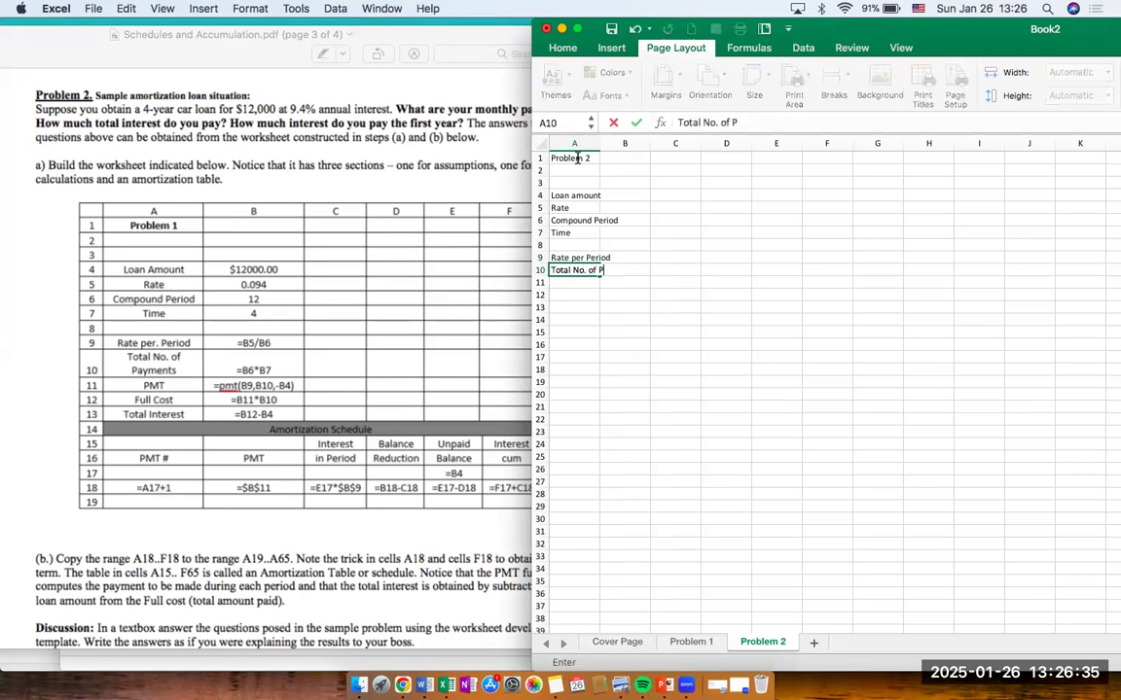
type("ayments")
key("Return")
Label A11 as PMT, A12 as Full Cost and A13 as Total Interest.
type("OMT")
key("Return")
type("Full")
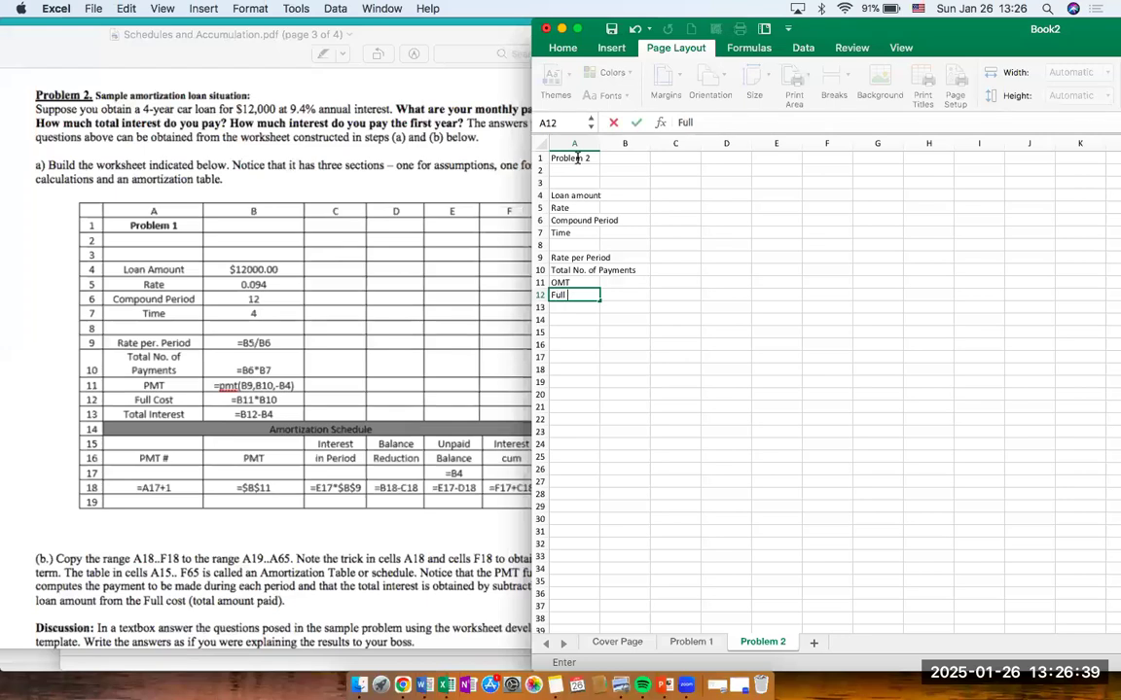
type(" Cost")
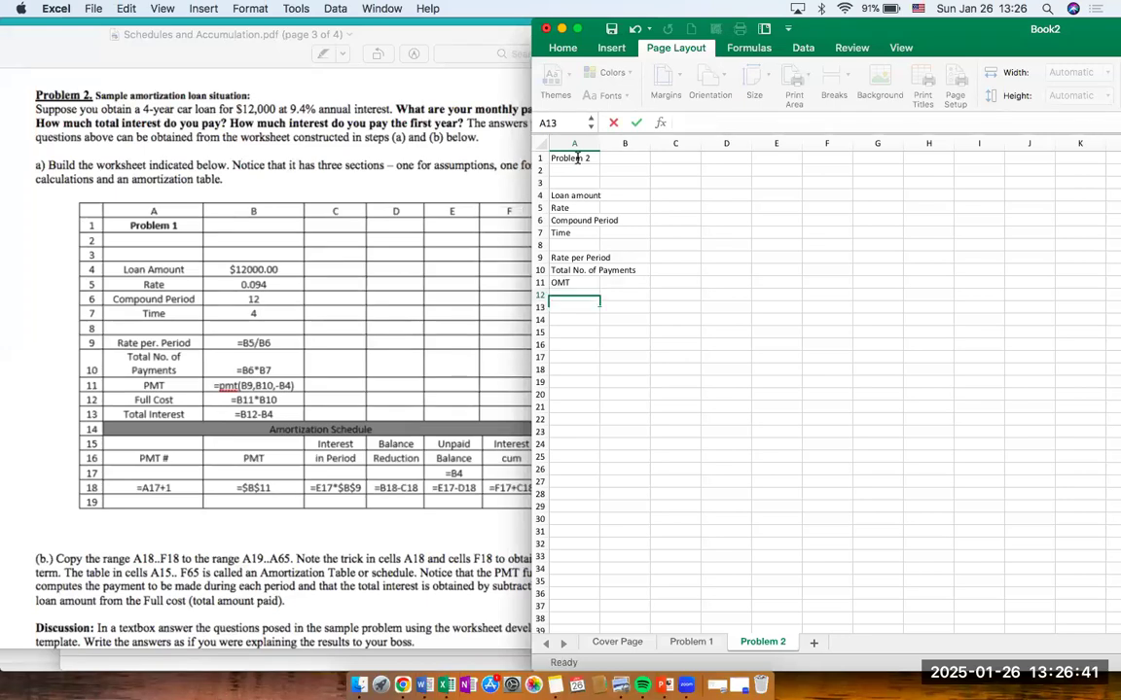
key("ctrl+Return")
key("Up")
type("PMT")
key("Return")
key("Return")
type("Total Interest")
key("Return")
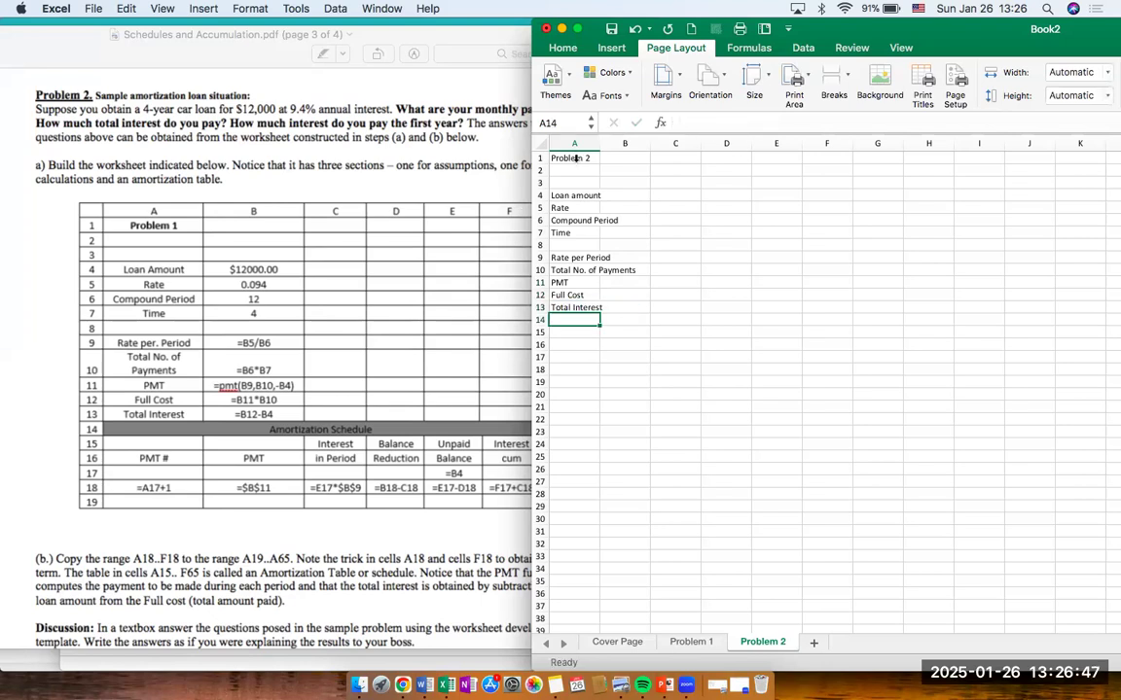
Widen column A to fit the Total No. of Payments label and check the Problem 1 sheet for comparison.
left_click_drag(591, 143, 629, 143)
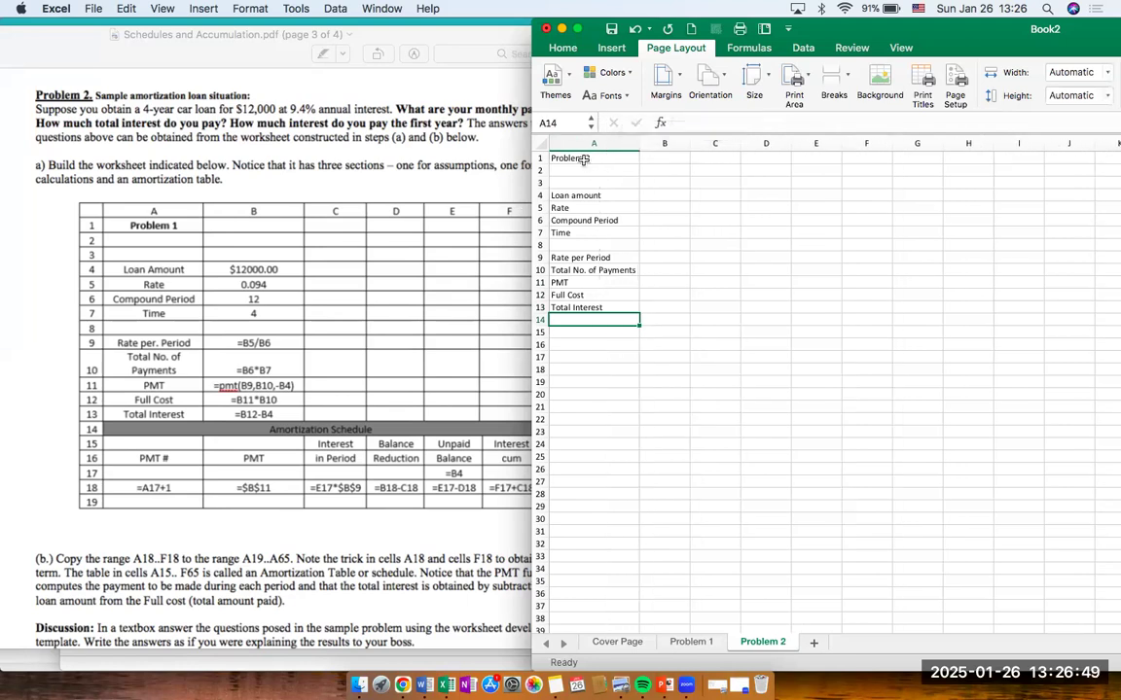
left_click(697, 645)
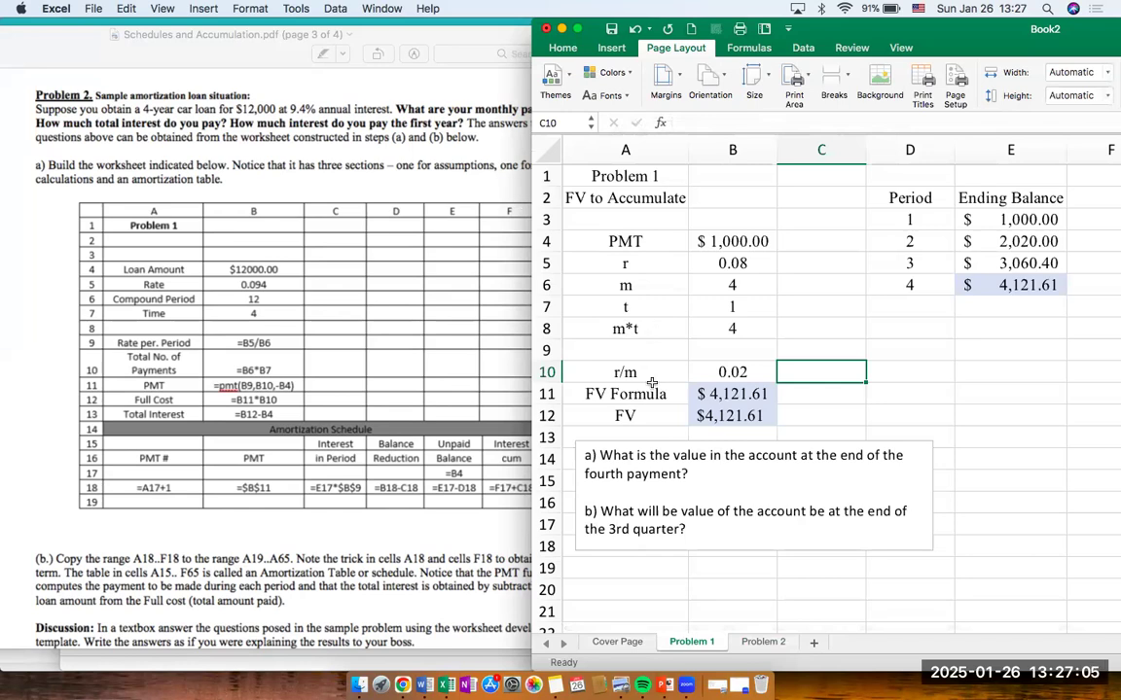
left_click(768, 642)
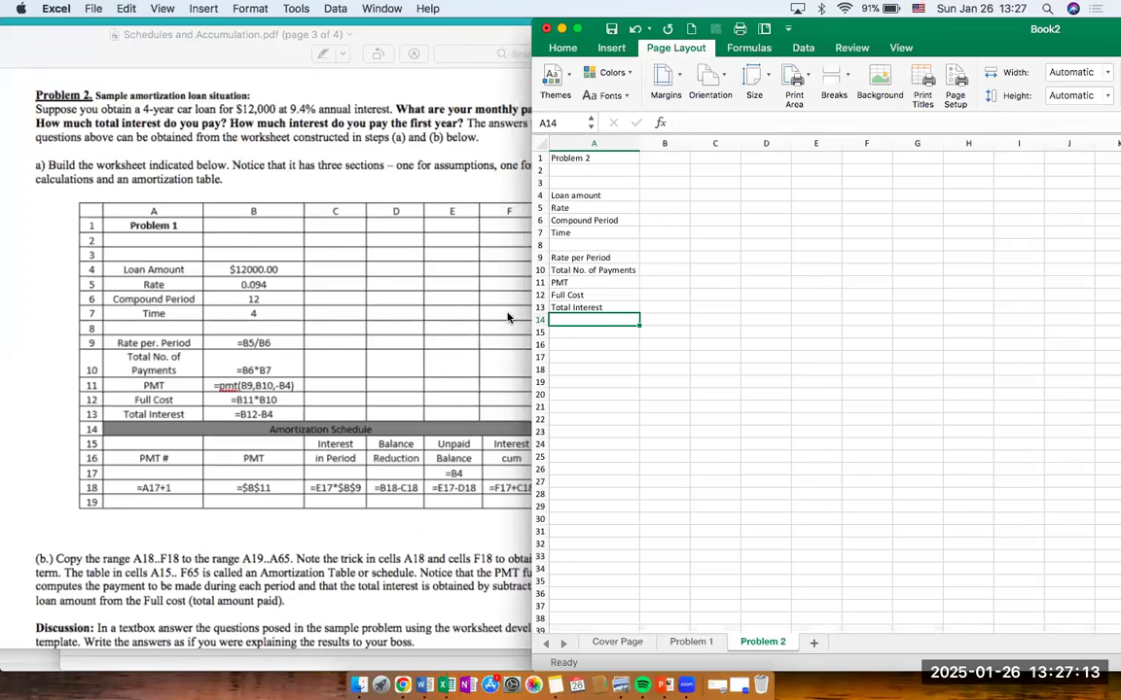
Enter the loan amount 12000 in B4 and the rate 0.094 in B5.
left_click(664, 194)
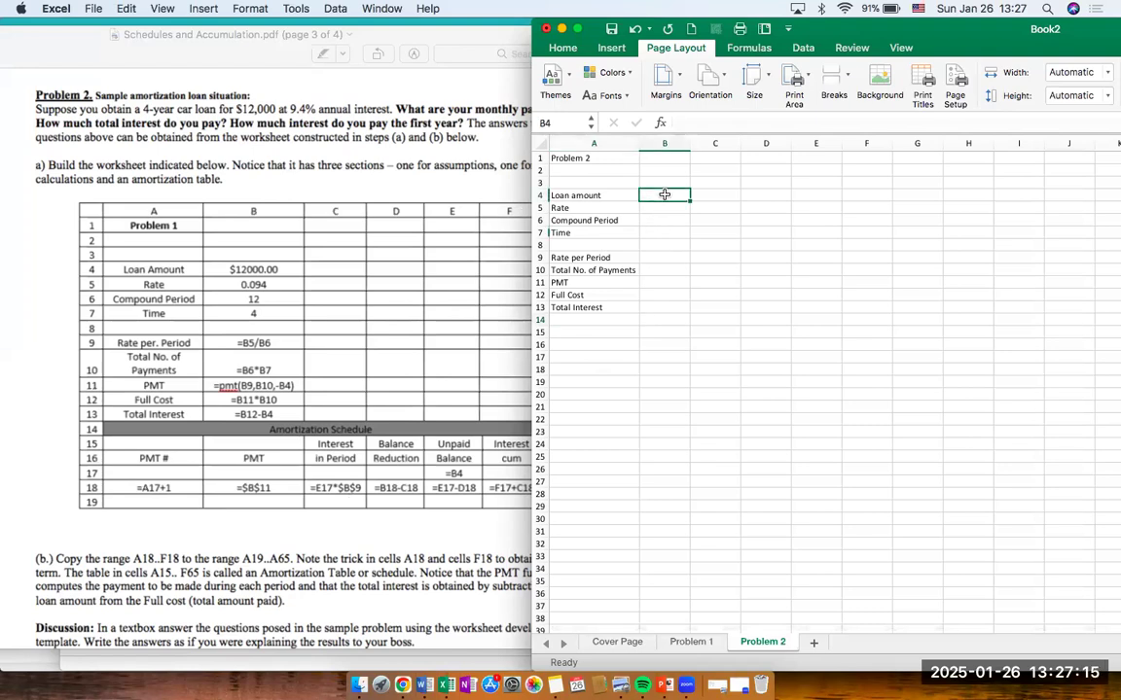
type("12000")
key("Return")
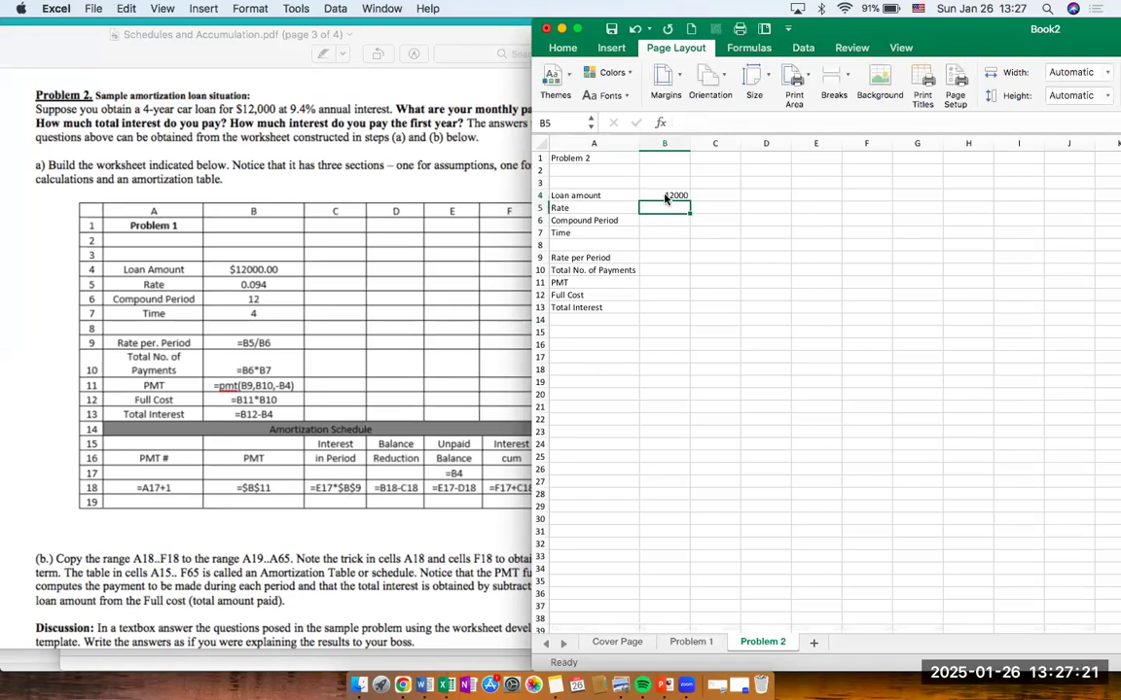
type("0.")
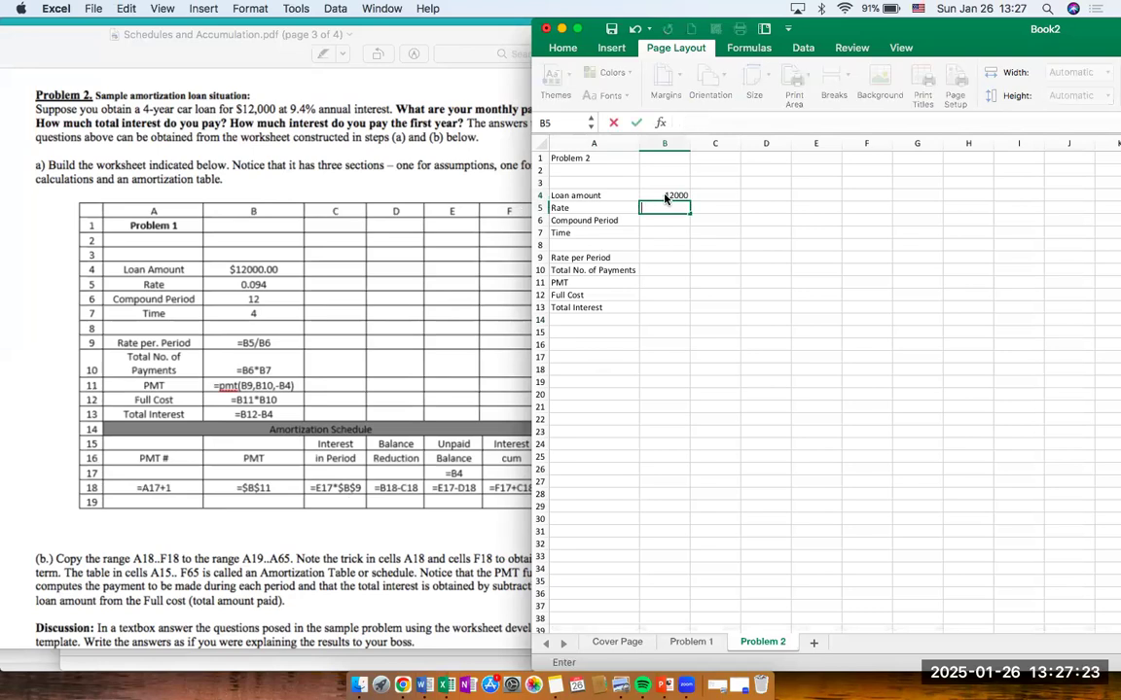
type("094")
key("Return")
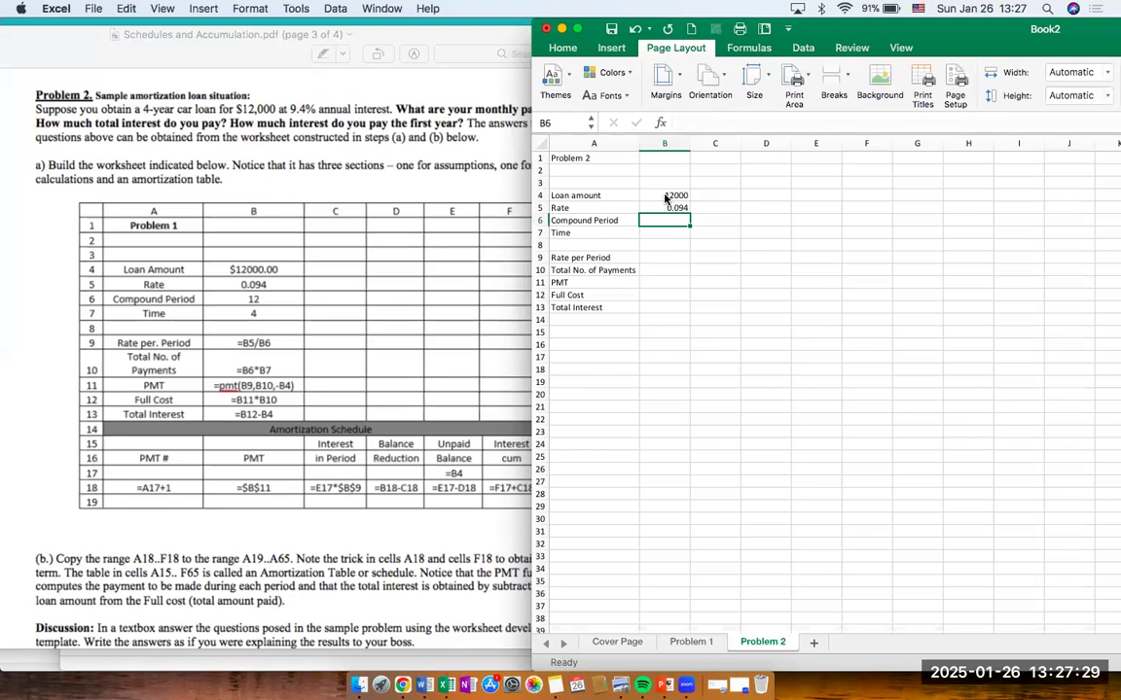
Enter the compound period 12 in B6 and the time 4 in B7.
type("12")
key("super+Tab")
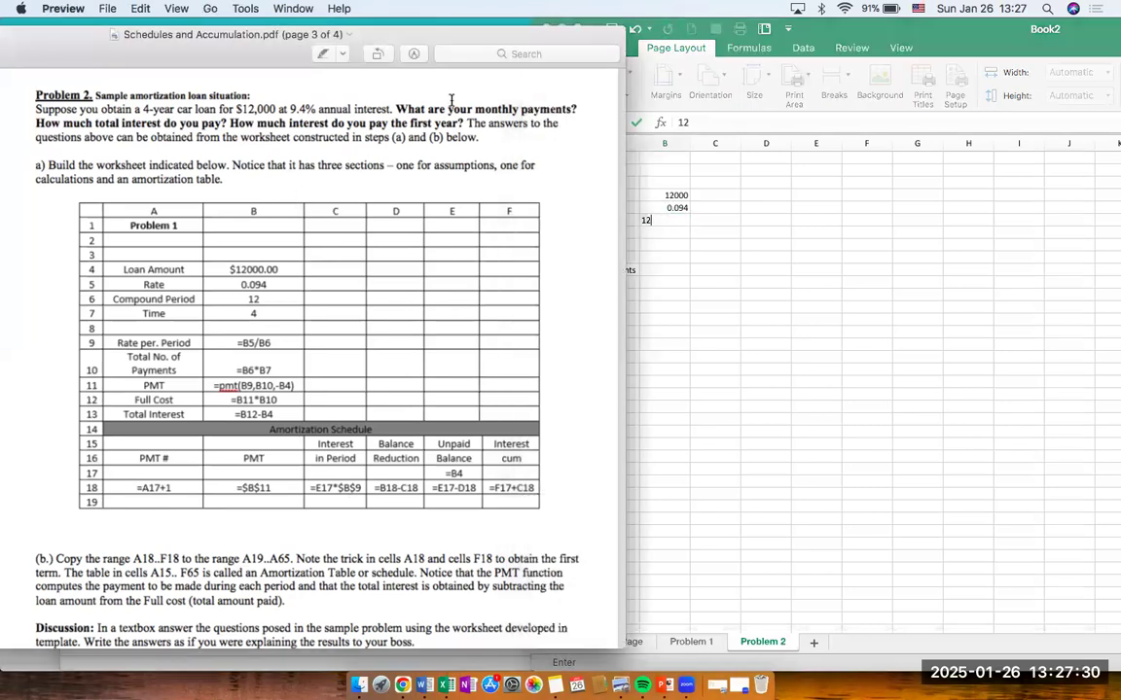
left_click(691, 225)
key("Return")
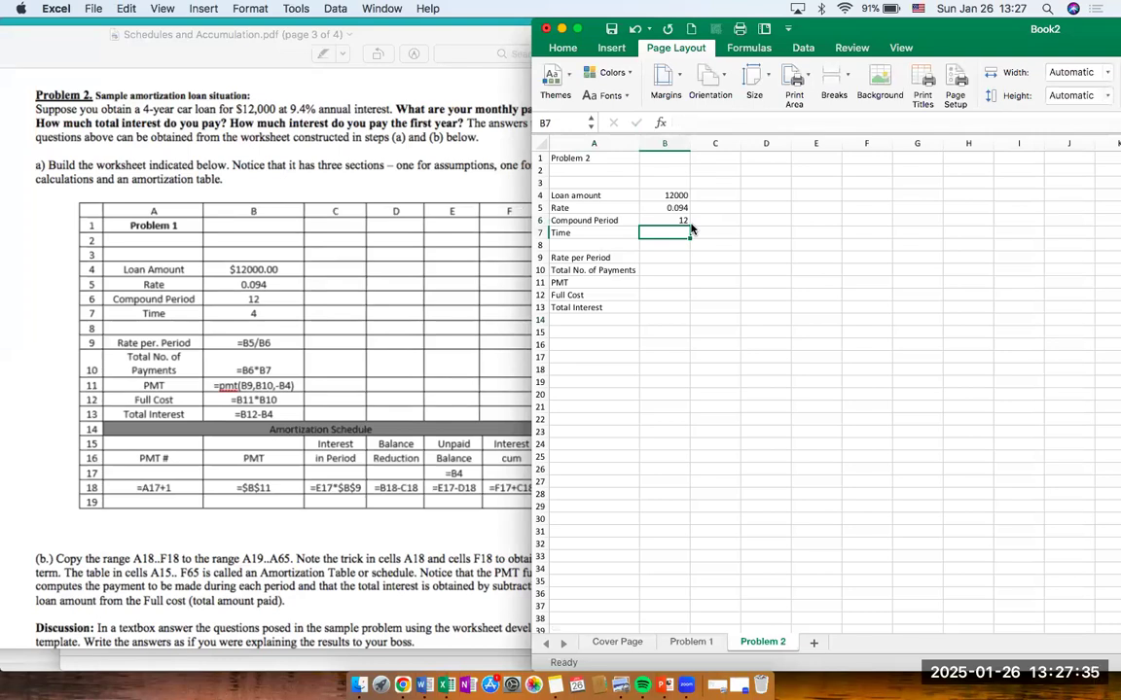
type("4")
key("Return")
key("Return")
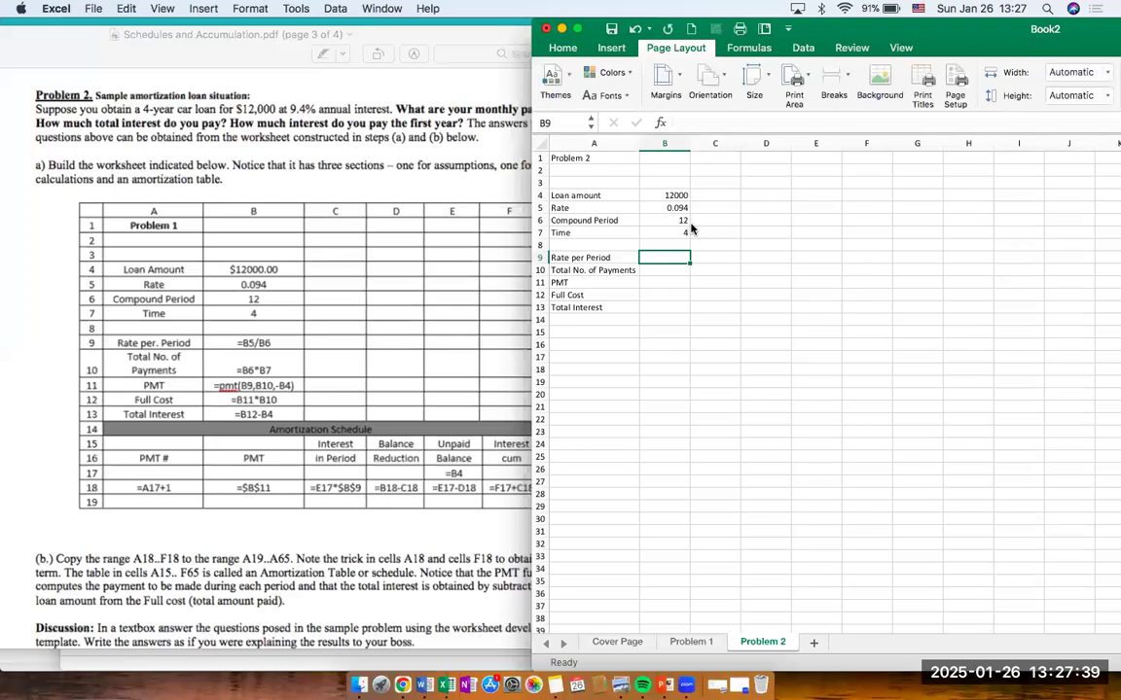
Calculate the rate per period in B9 with the formula =B5/B6.
type("=")
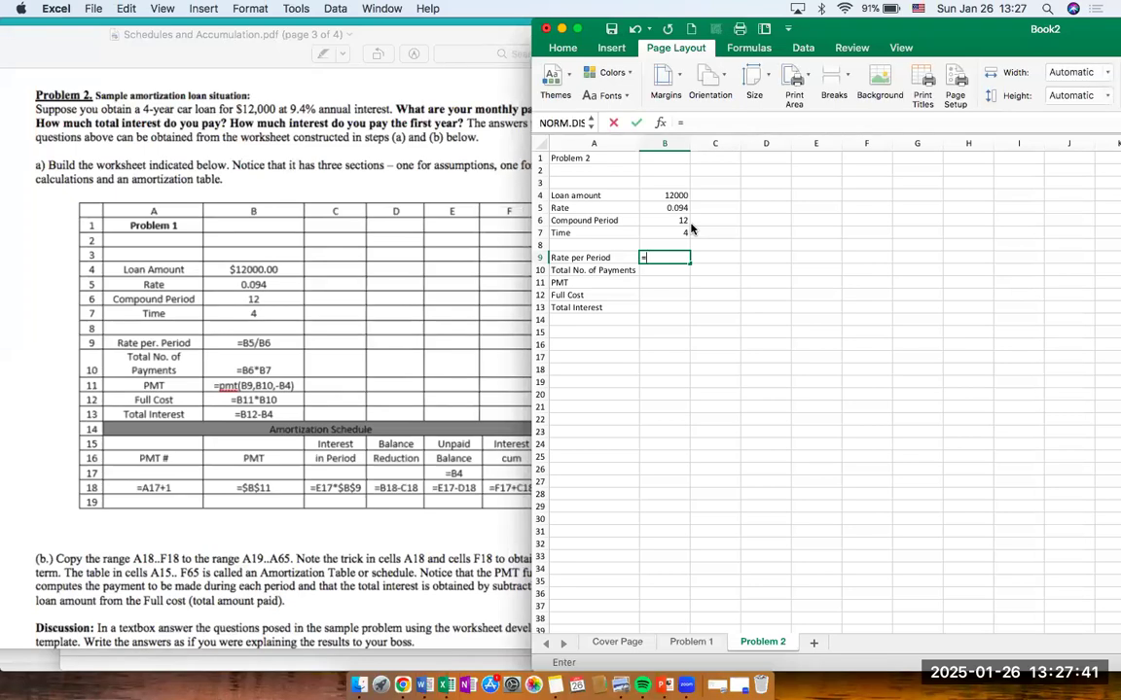
left_click(677, 207)
type("/")
left_click(669, 221)
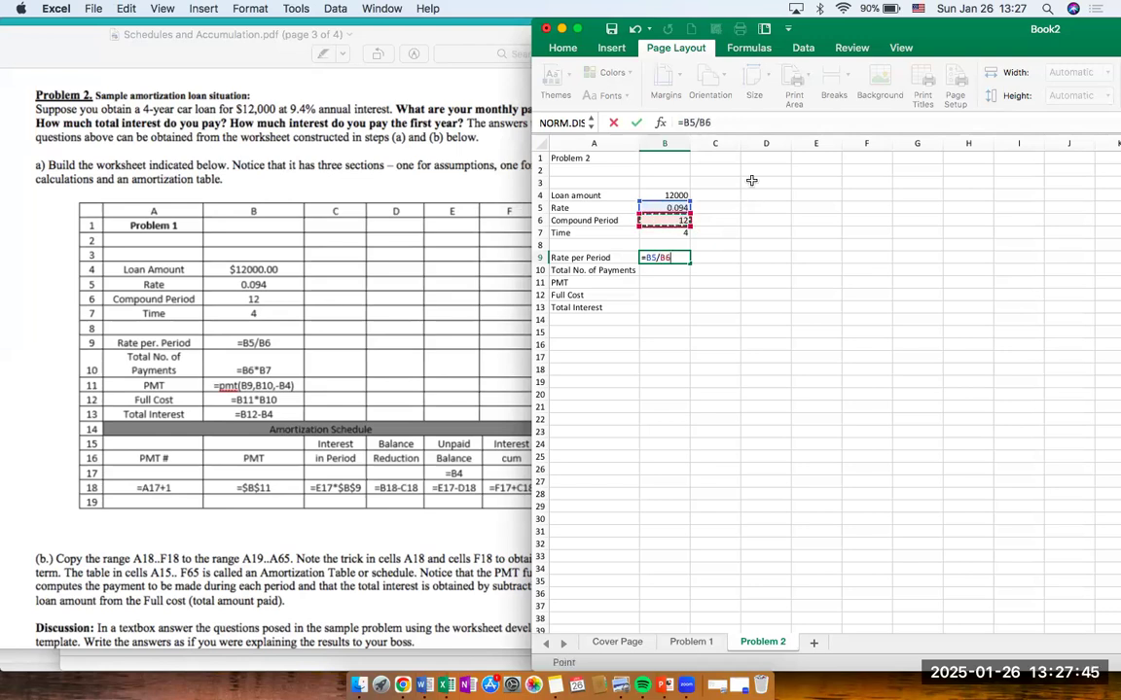
key("Return")
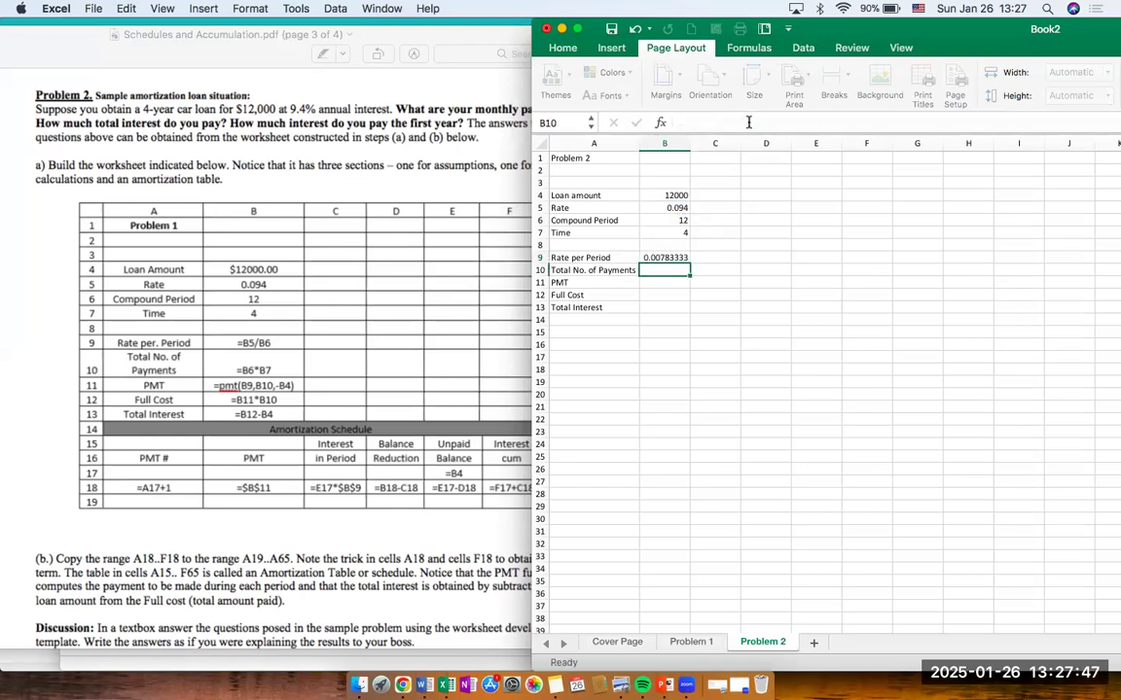
Calculate the total number of payments in B10 with the formula =B6*B7.
type("=")
left_click(665, 222)
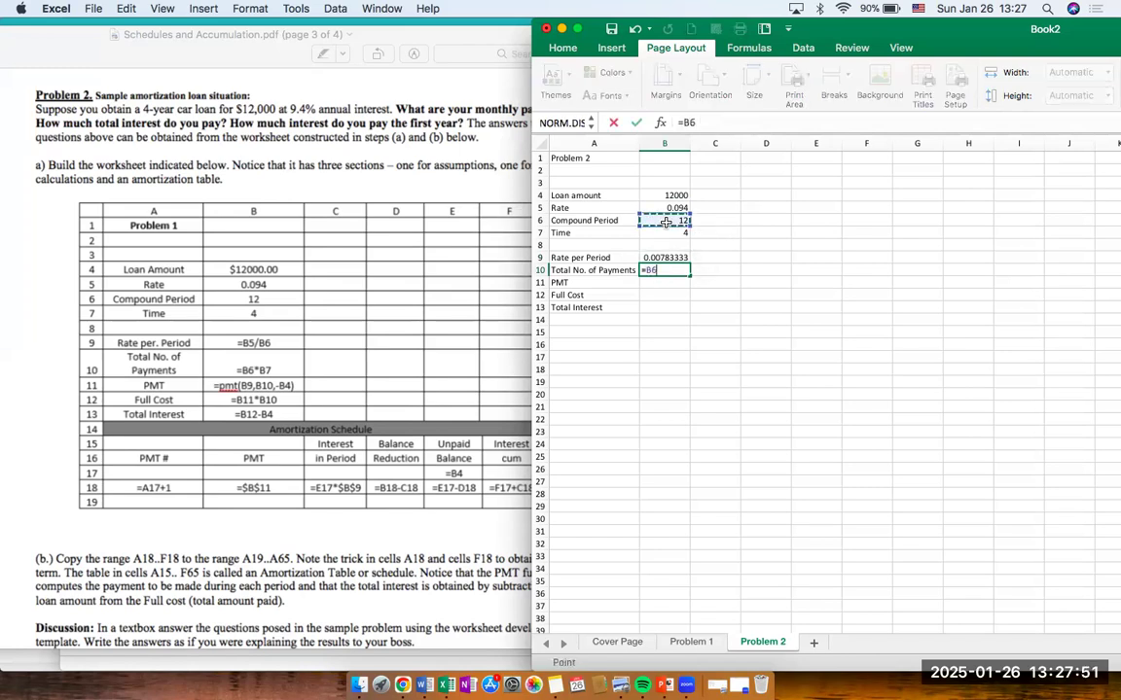
type("*")
left_click(661, 233)
key("Return")
Reduce the displayed decimals of the rate per period in B9 to five places.
key("Up")
key("Up")
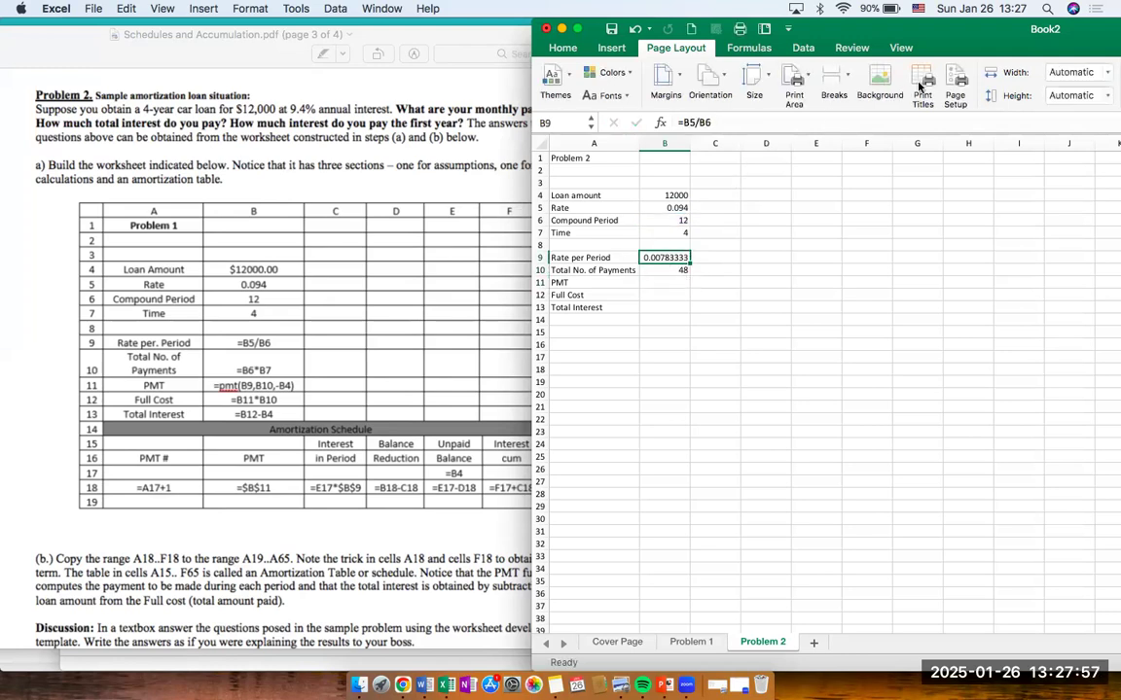
left_click(611, 50)
left_click(562, 48)
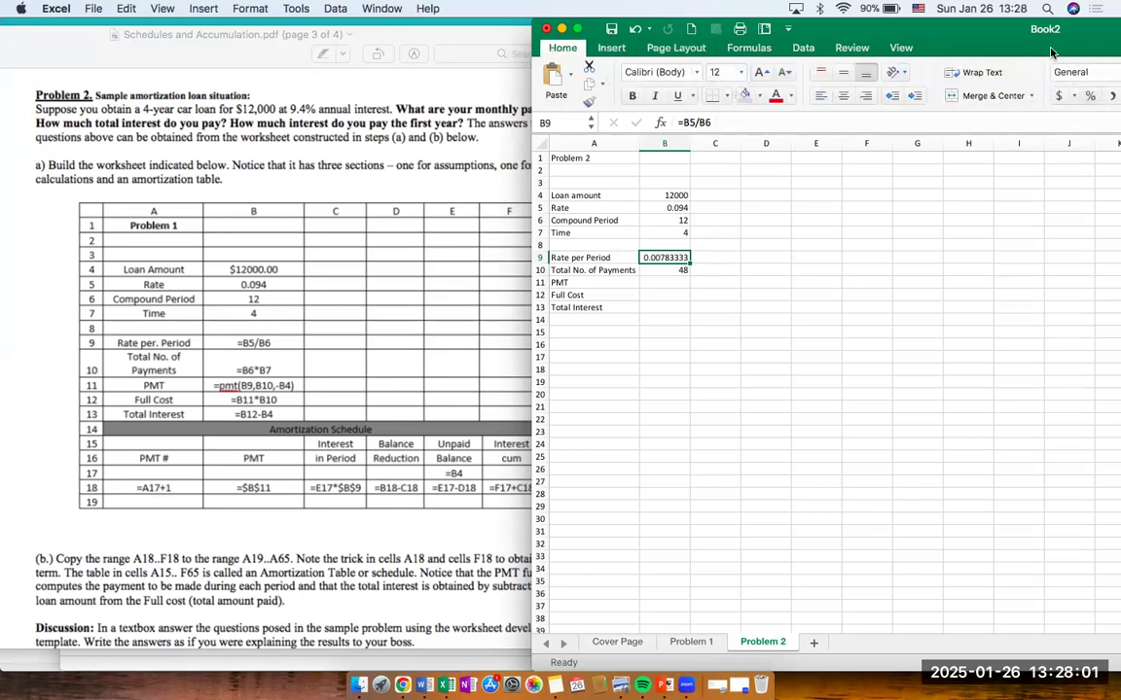
left_click_drag(940, 37, 845, 37)
left_click(1067, 98)
left_click(1067, 97)
left_click(1067, 98)
left_click_drag(830, 28, 1056, 7)
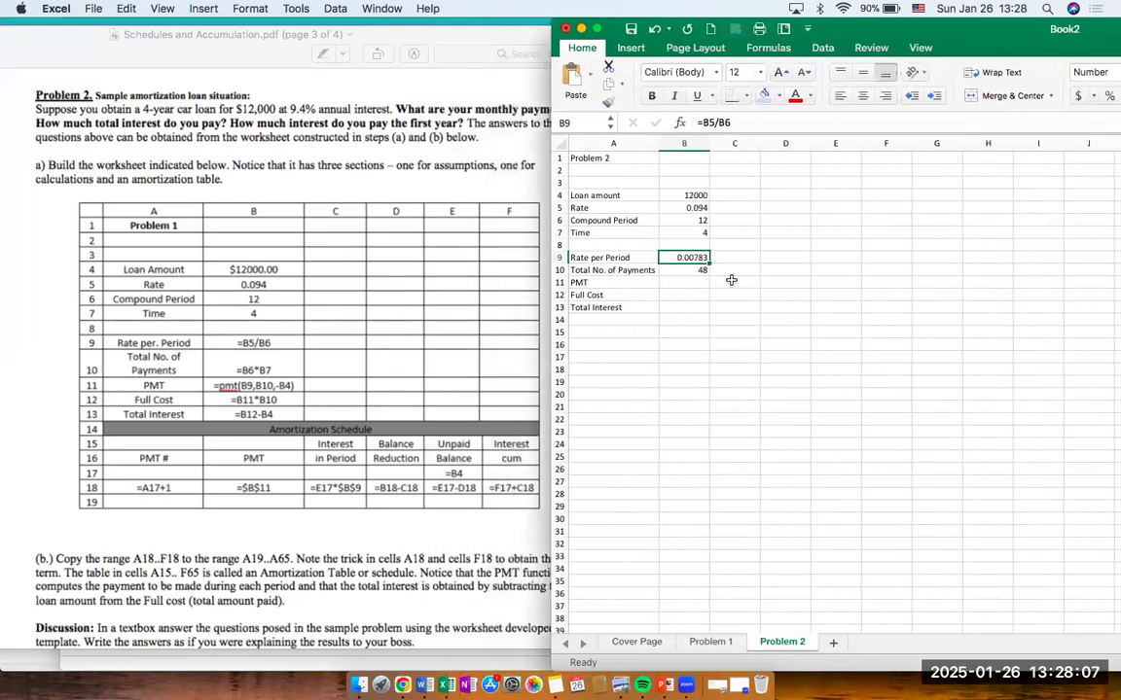
Calculate the monthly payment in B11 with the formula =PMT(B9,B10,-B4).
left_click(684, 284)
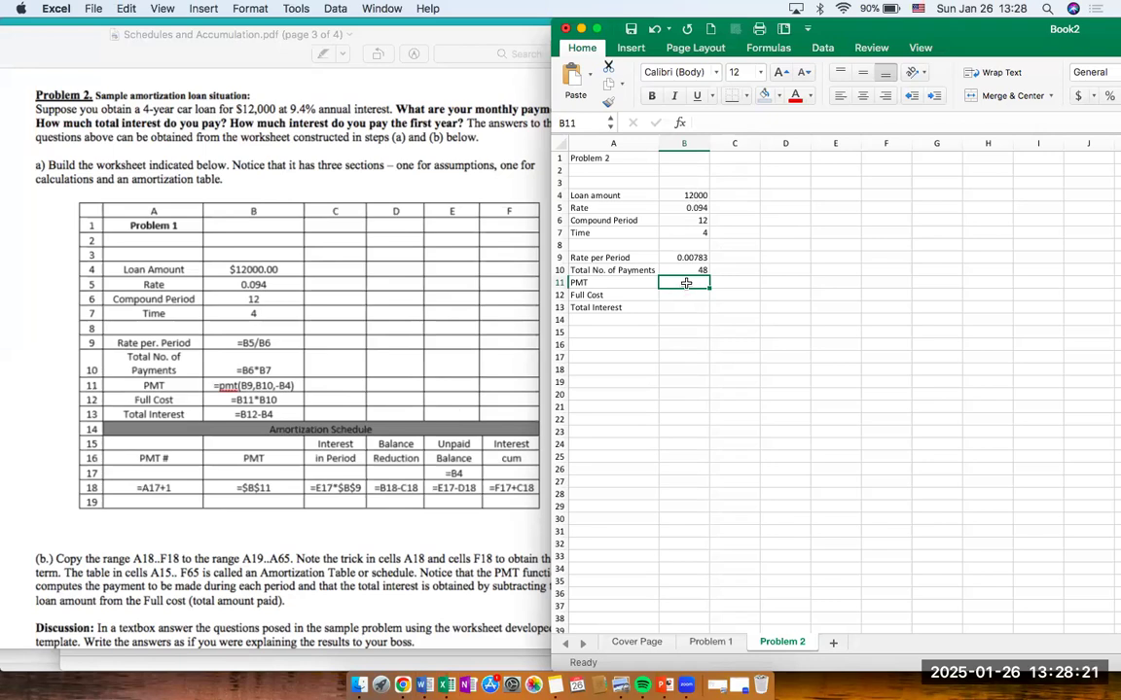
type("=")
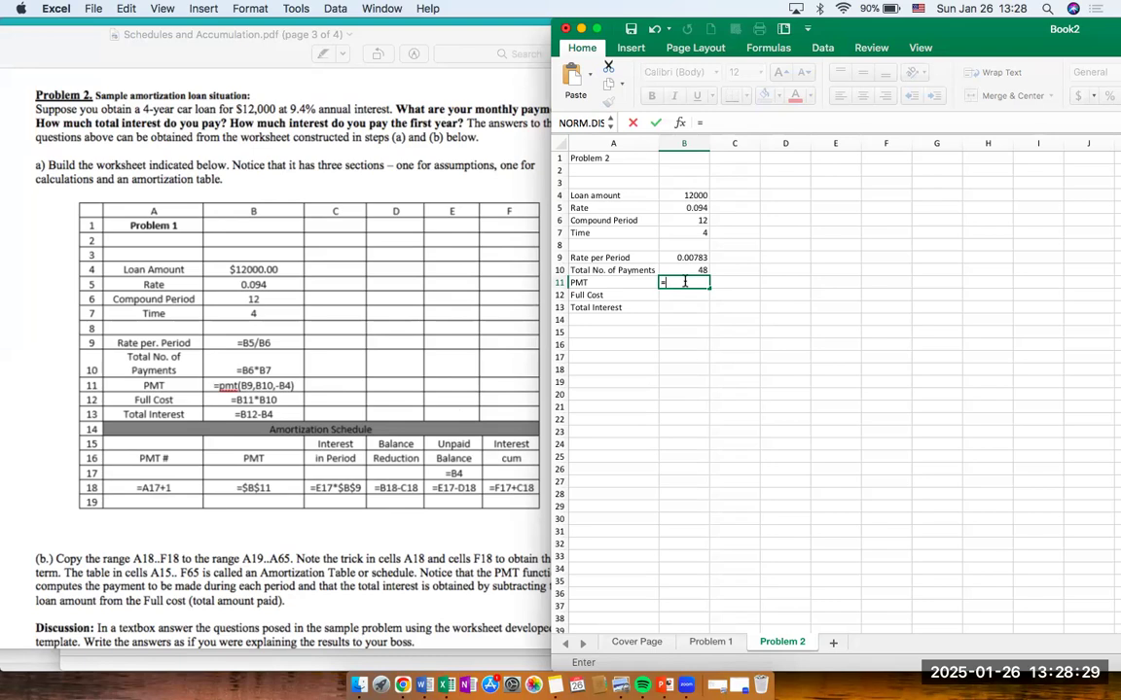
type("pmt")
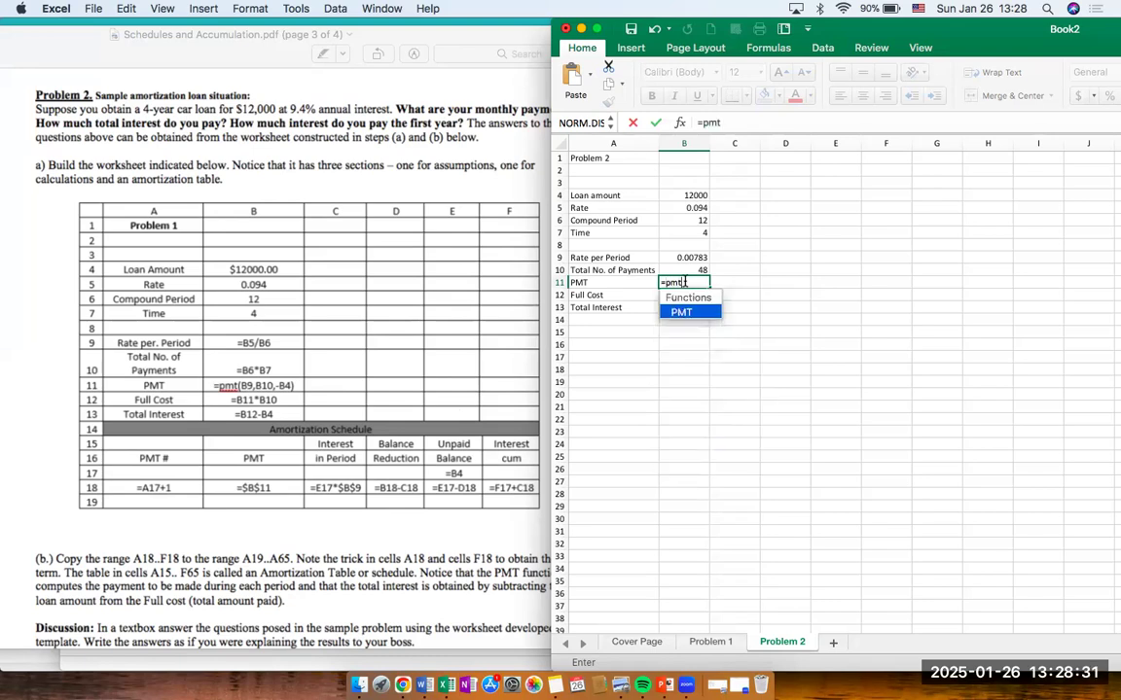
type("(")
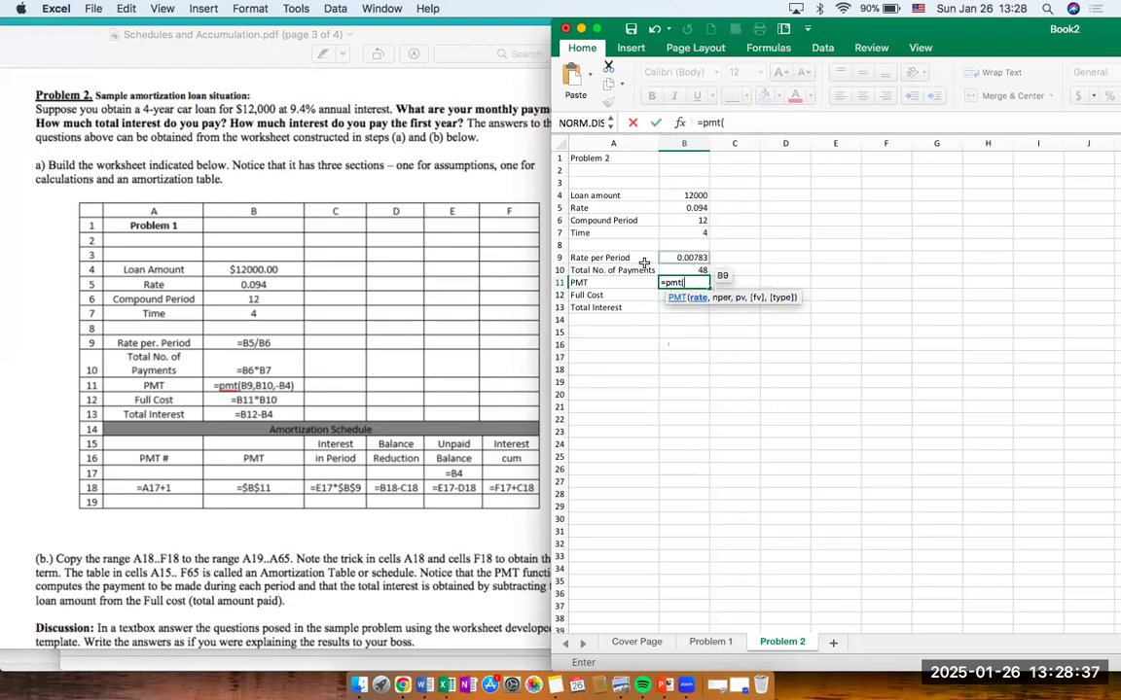
left_click(681, 255)
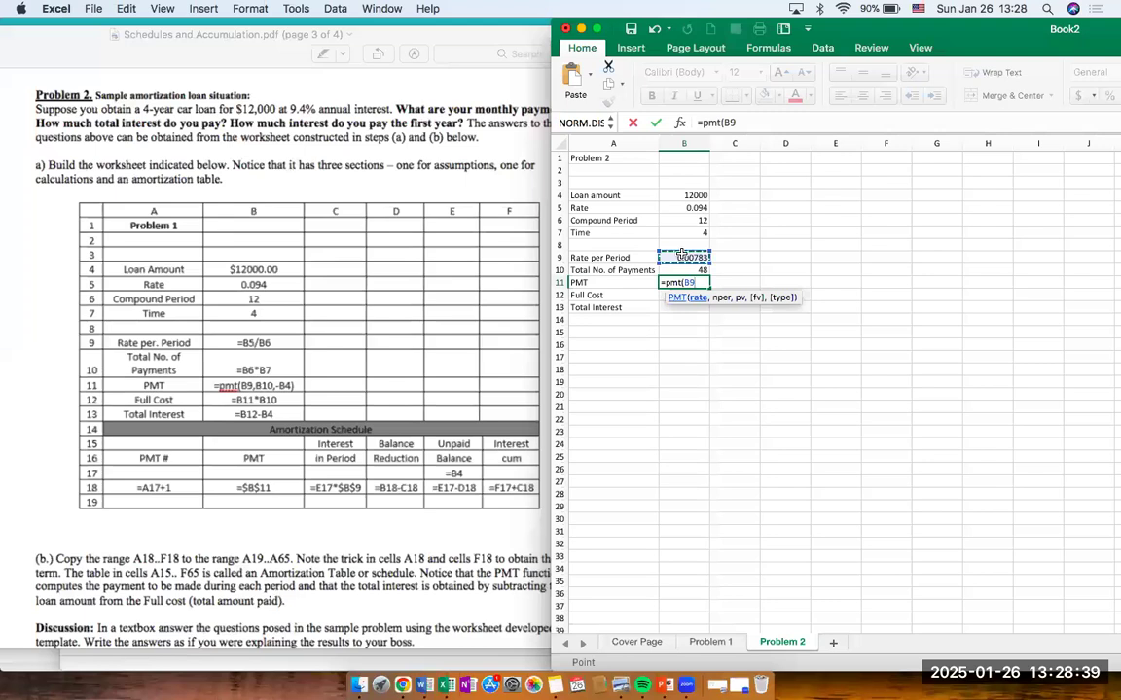
type(",")
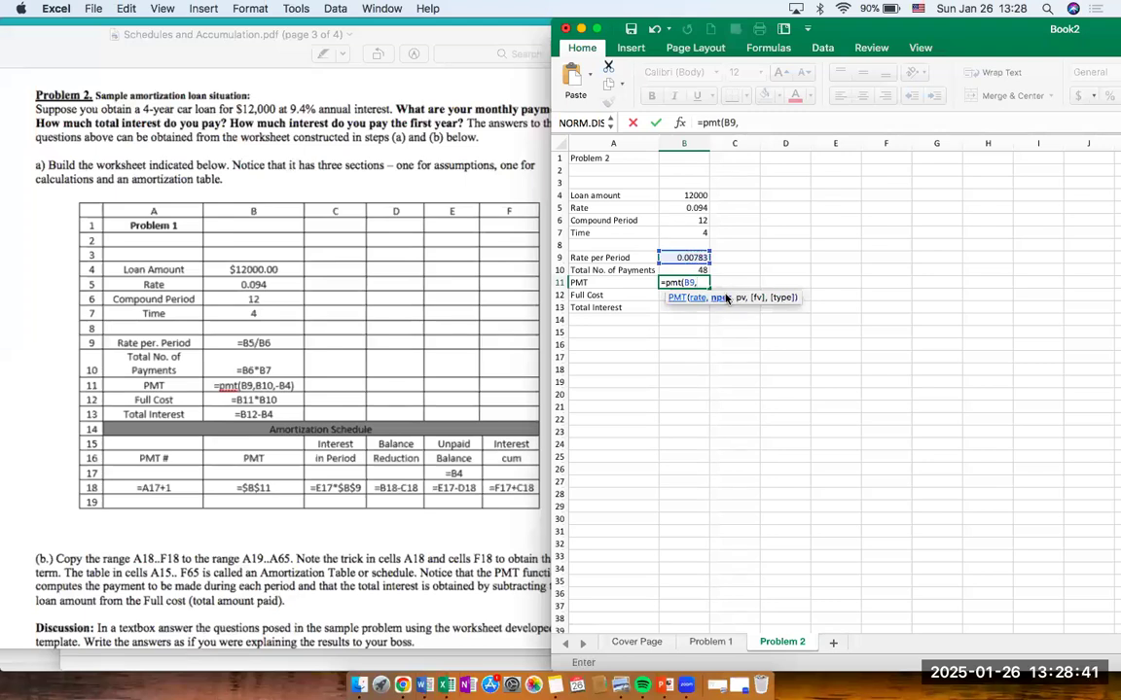
left_click(689, 271)
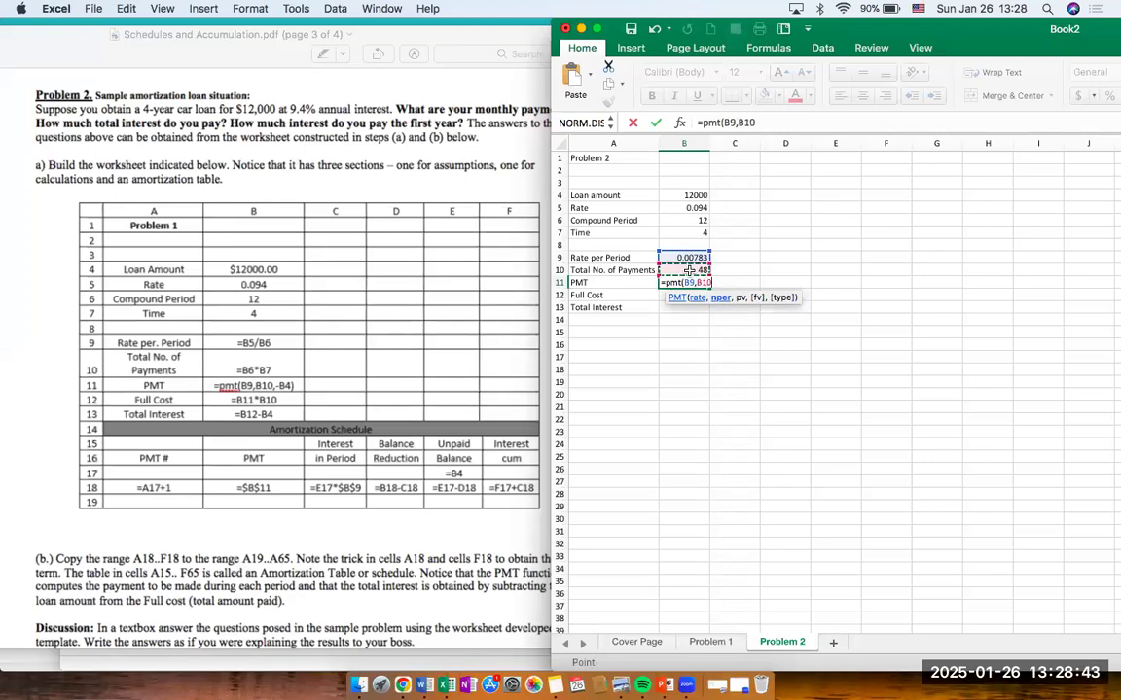
type(",")
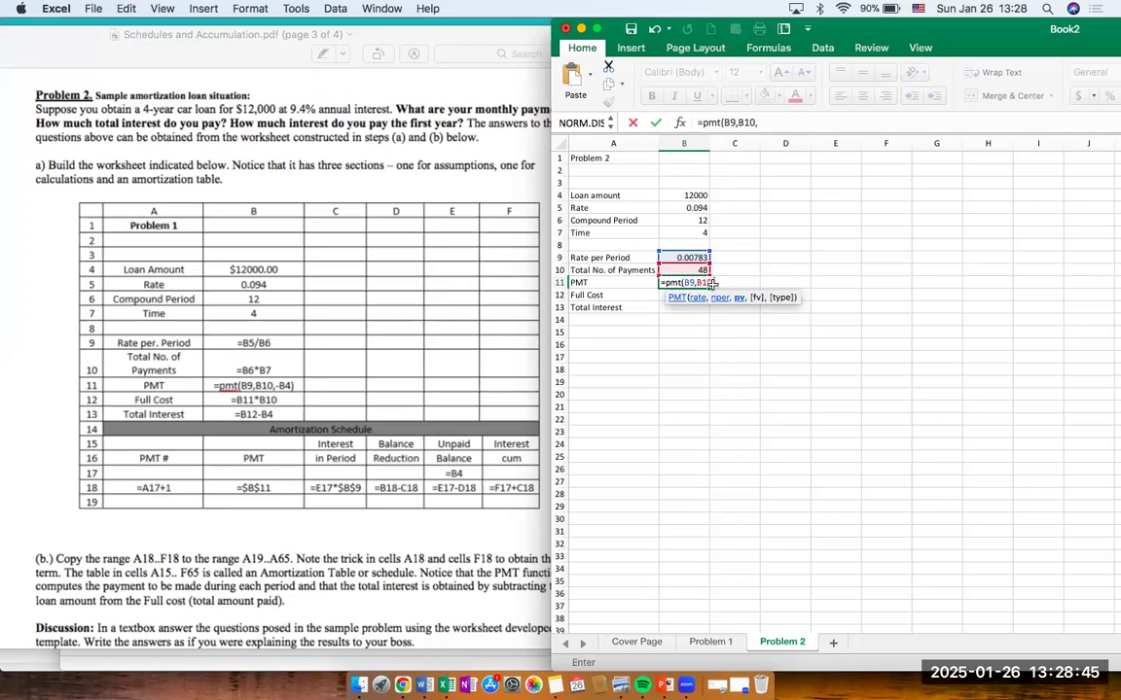
type("-")
left_click(691, 194)
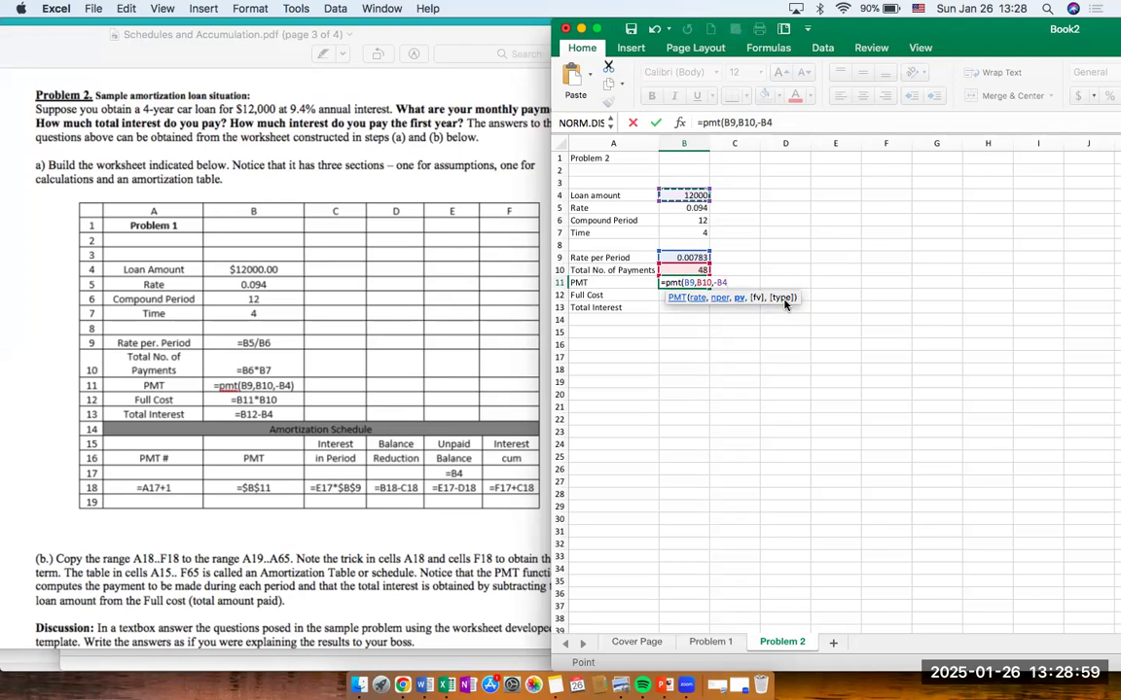
type(",")
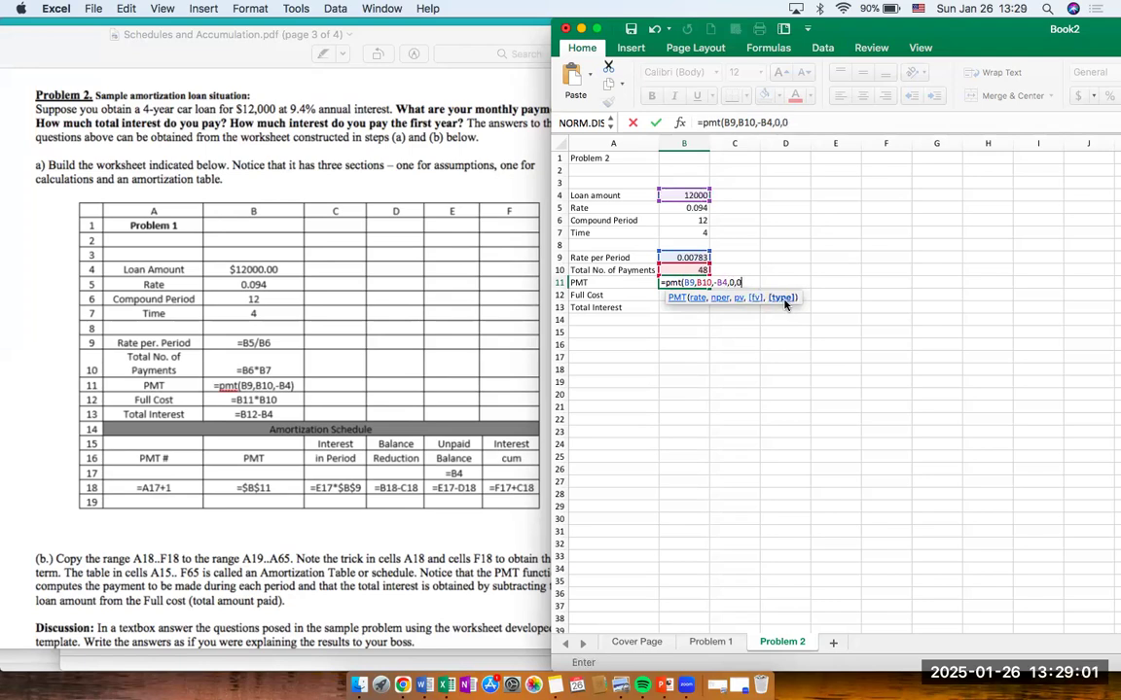
key("BackSpace")
type(")")
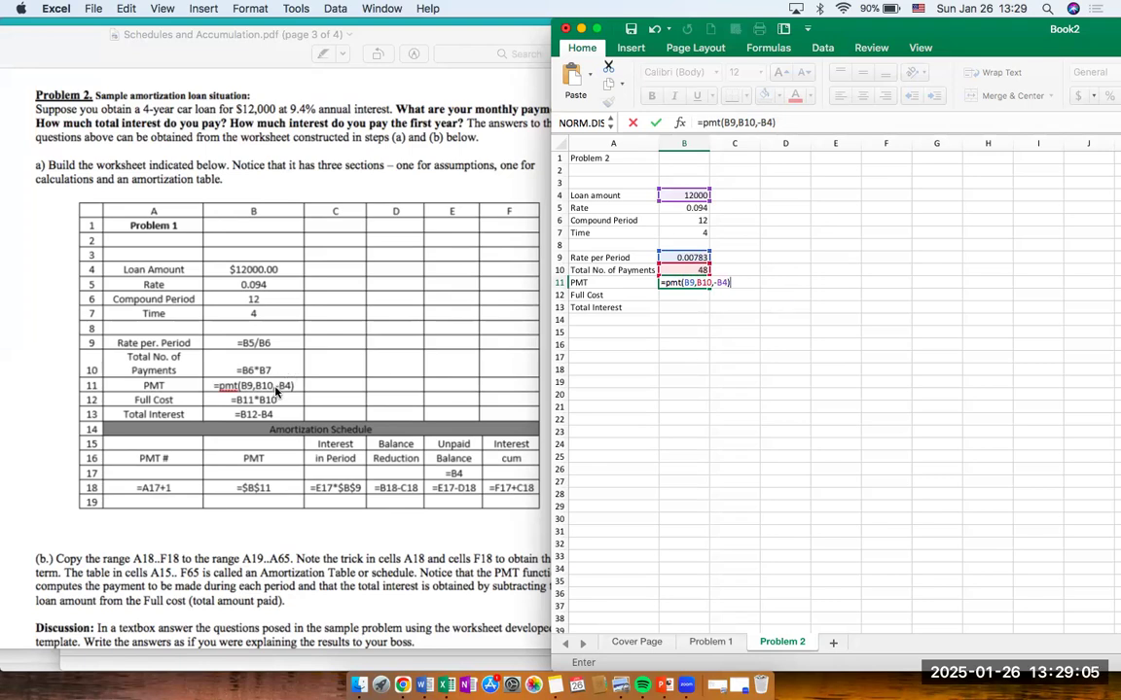
key("Return")
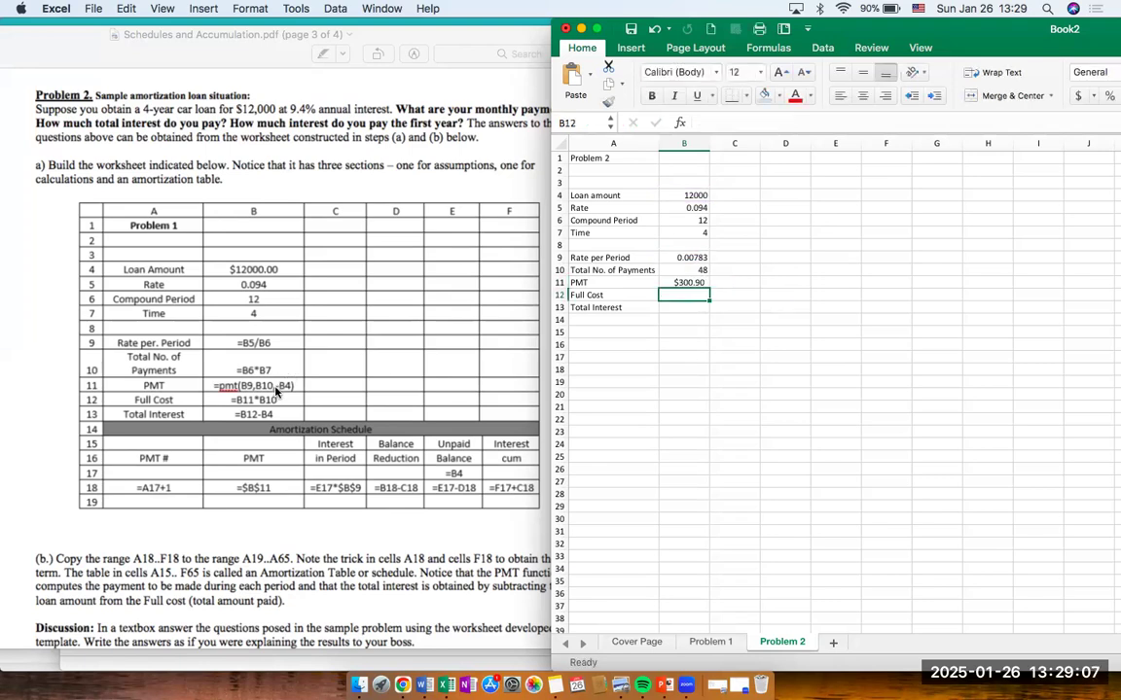
key("Up")
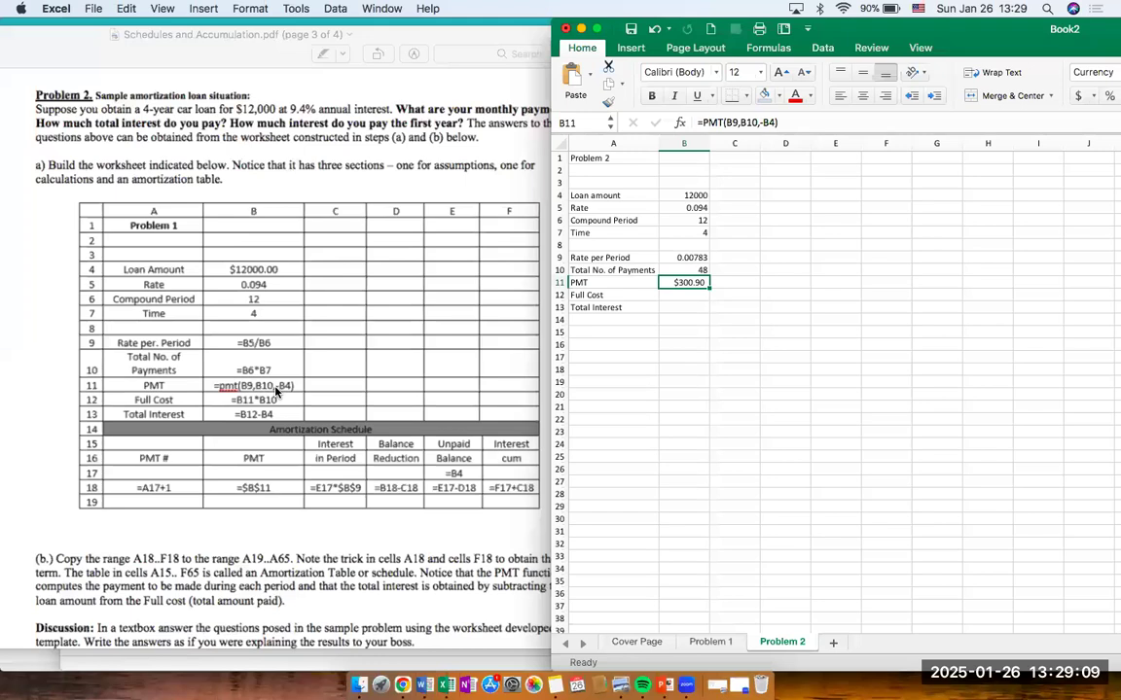
Calculate the full cost in B12 with the formula =B11*B10.
key("Down")
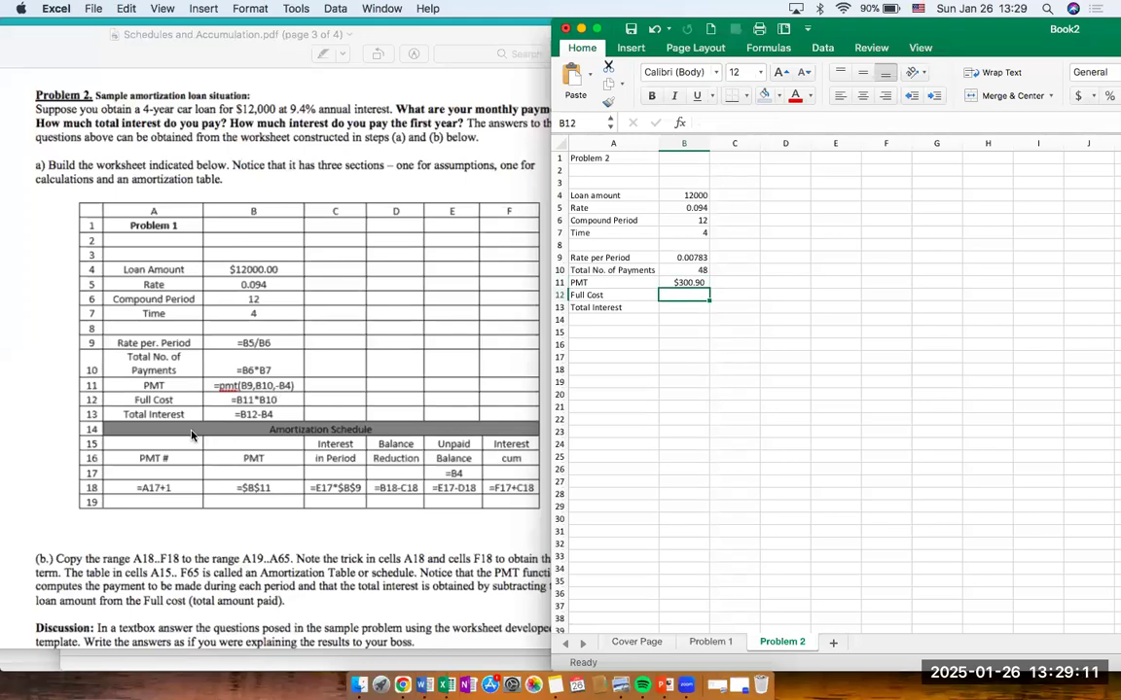
type("=")
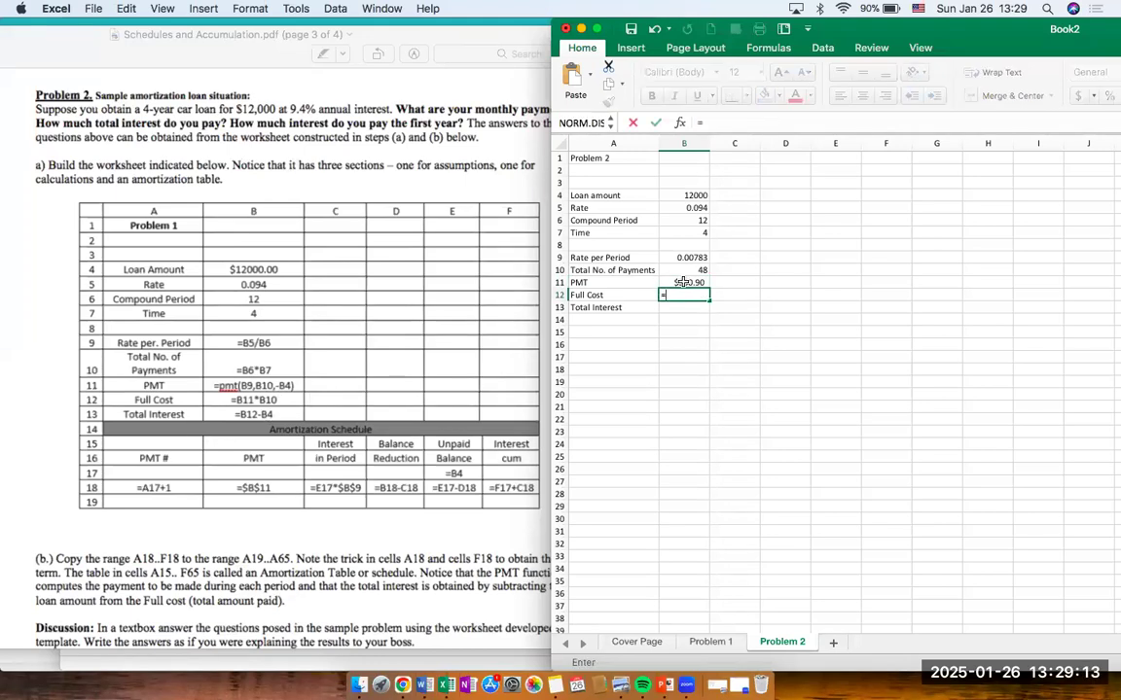
left_click(686, 281)
type("*")
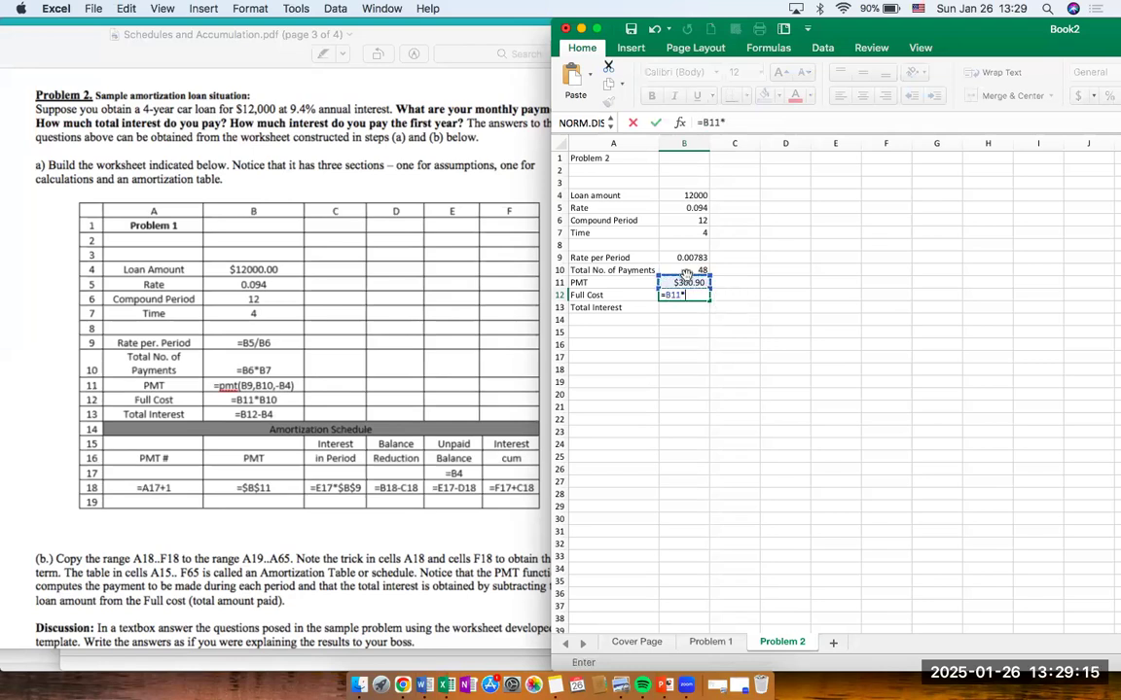
left_click(687, 270)
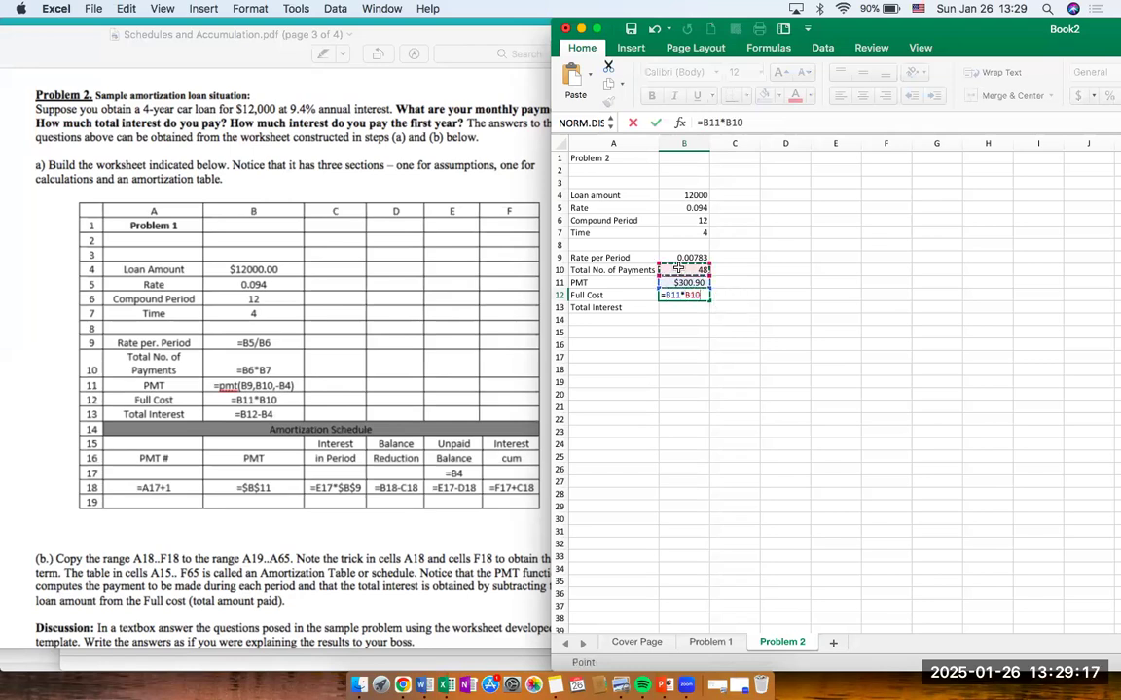
key("Return")
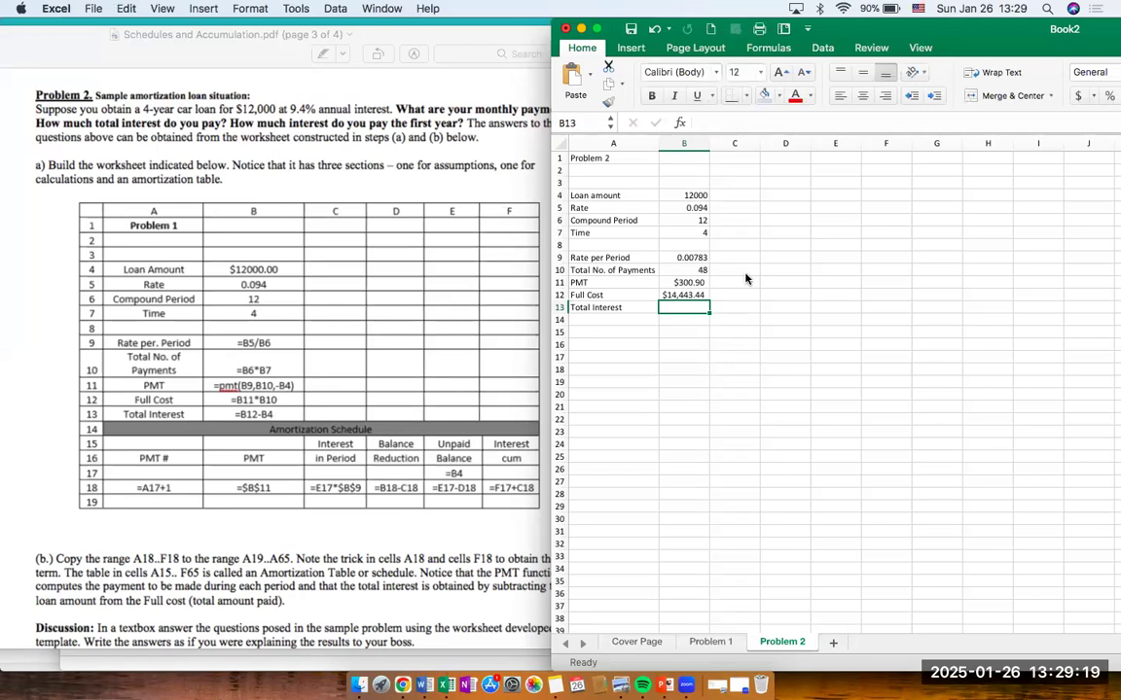
key("Up")
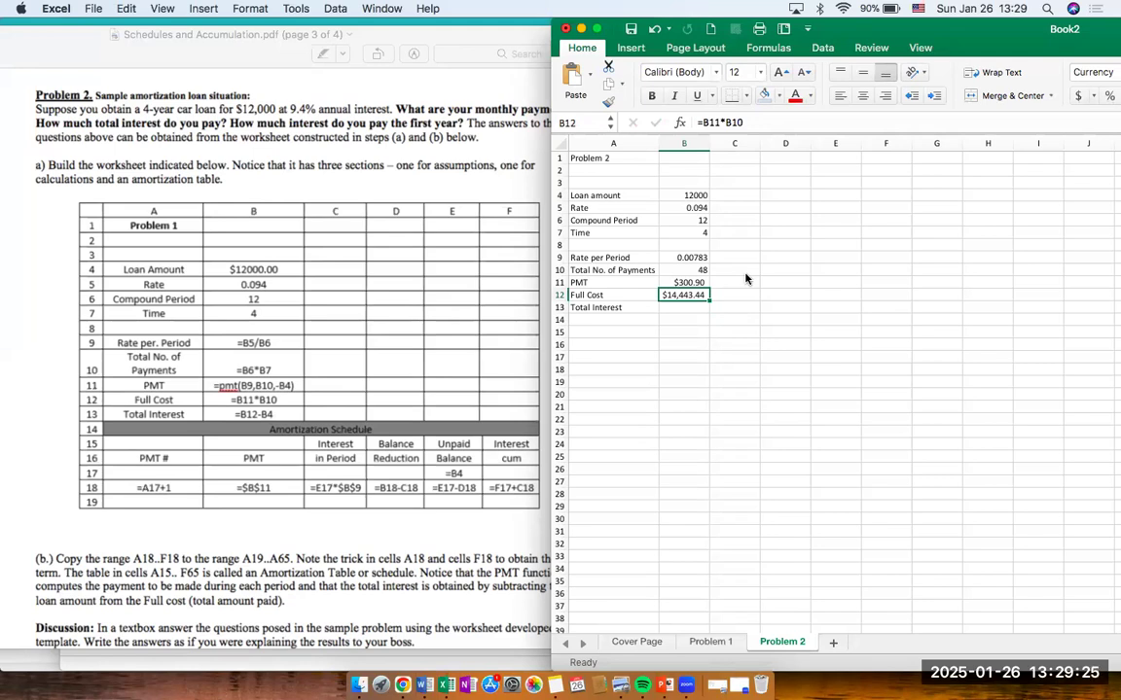
Calculate the total interest in B13 with the formula =B12-B4.
key("Down")
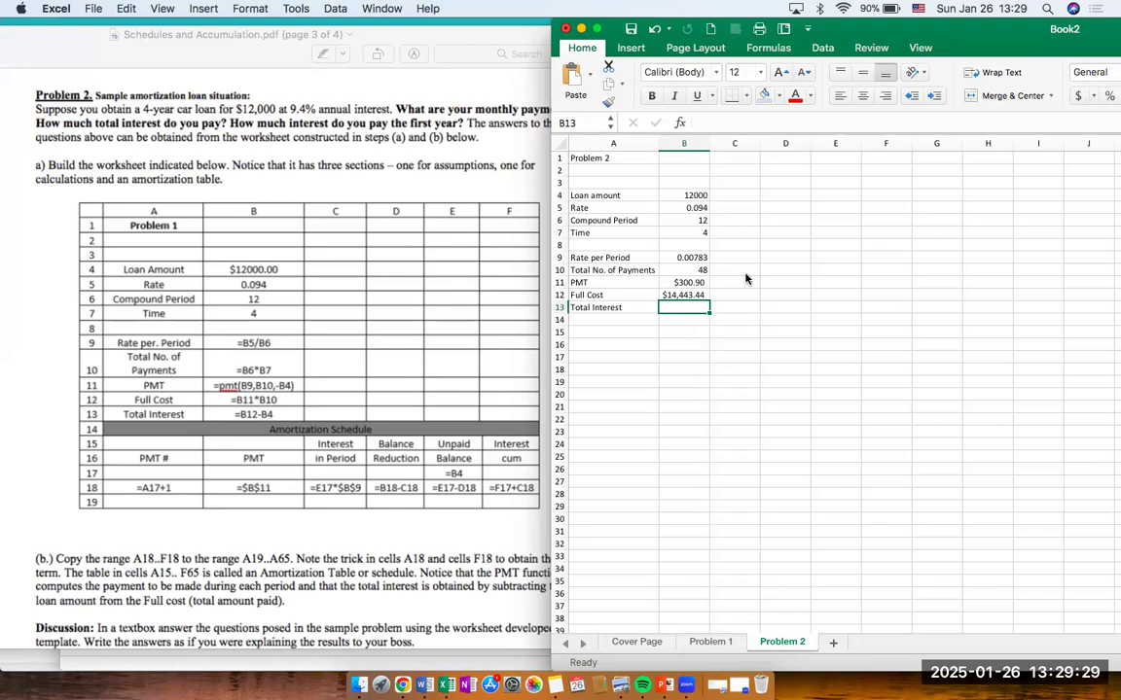
type("=")
left_click(681, 296)
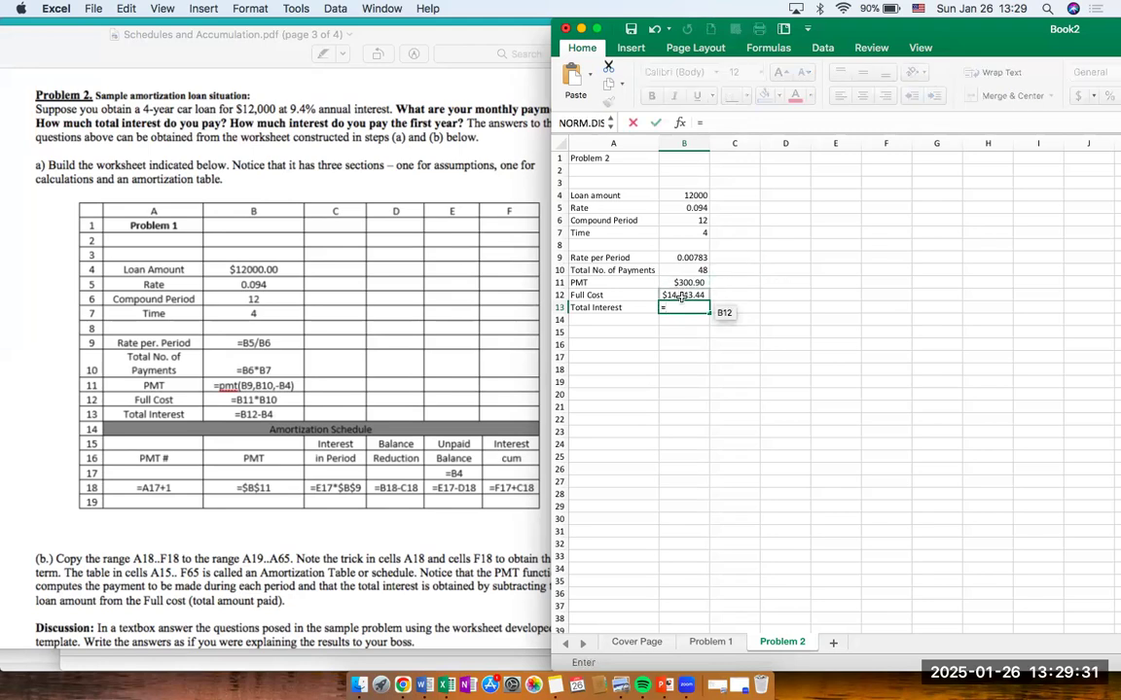
type("-")
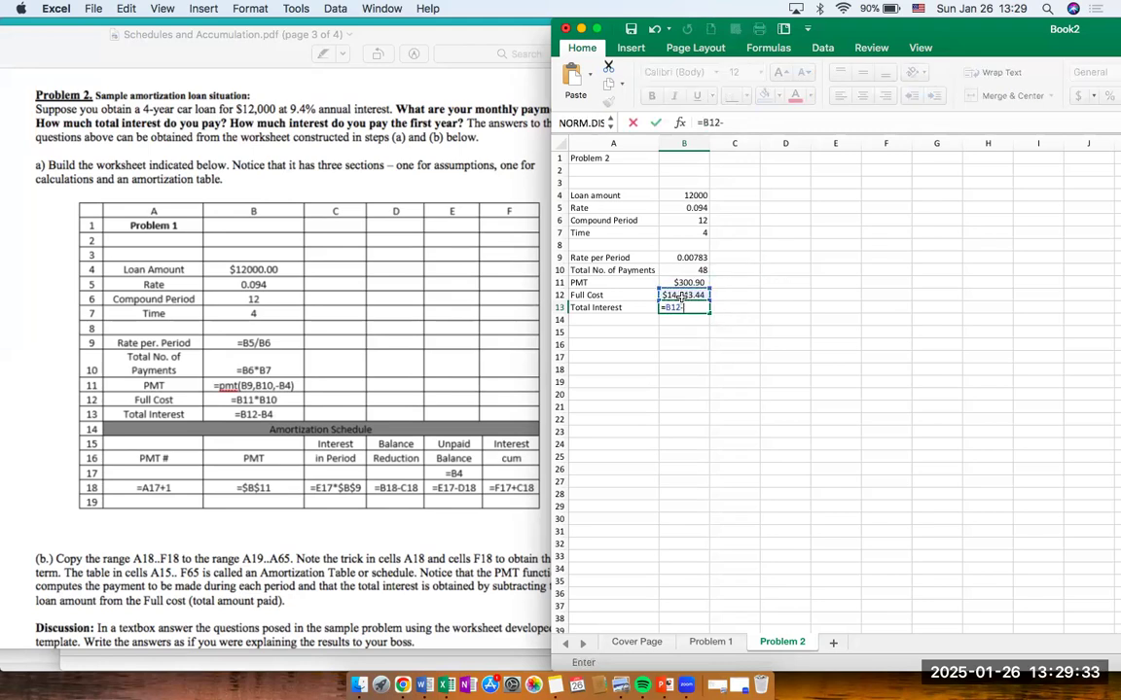
left_click(699, 196)
key("Return")
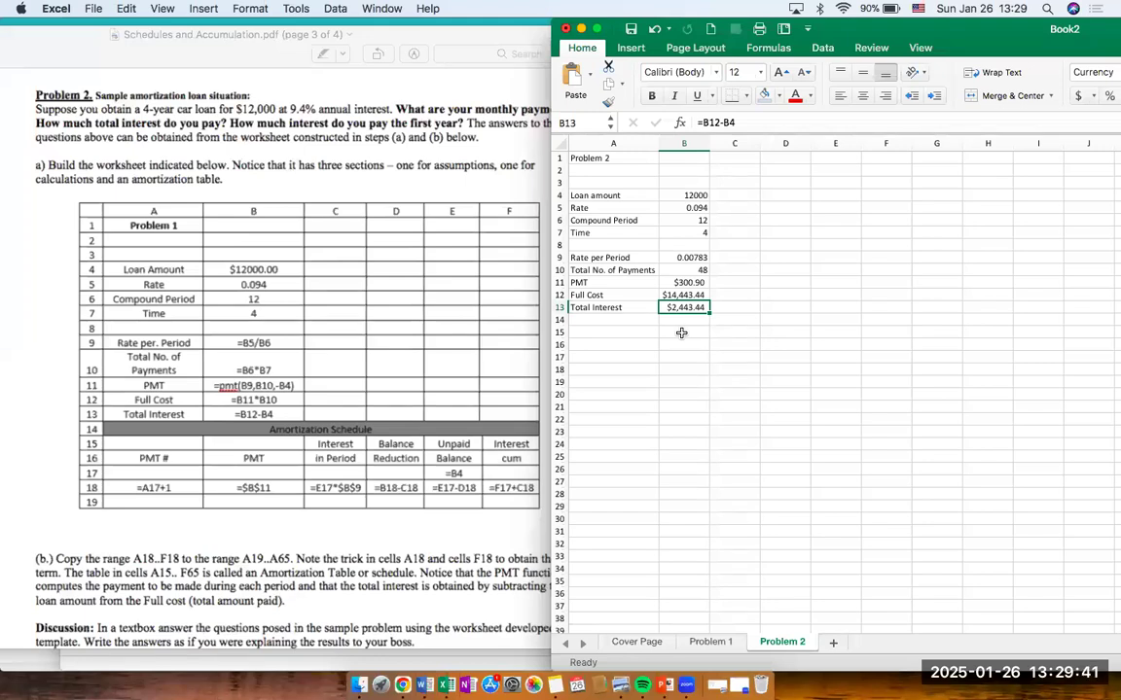
Merge and center cells A14 to F14 and fill the merged cell with gray.
left_click(631, 322)
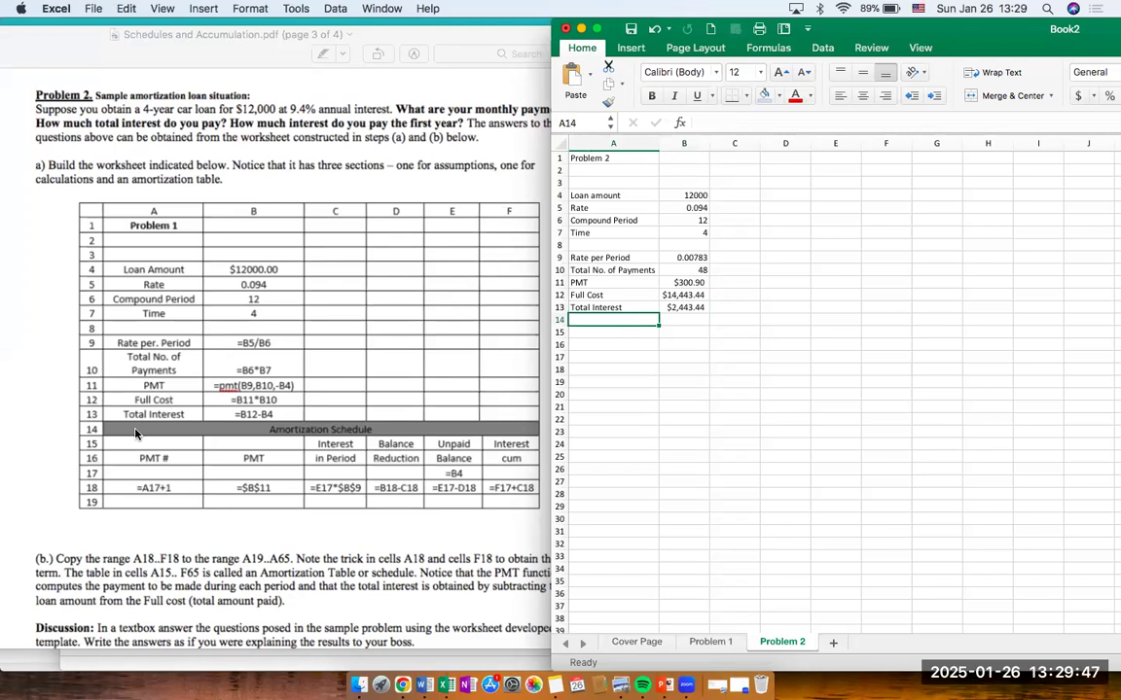
left_click_drag(629, 321, 886, 321)
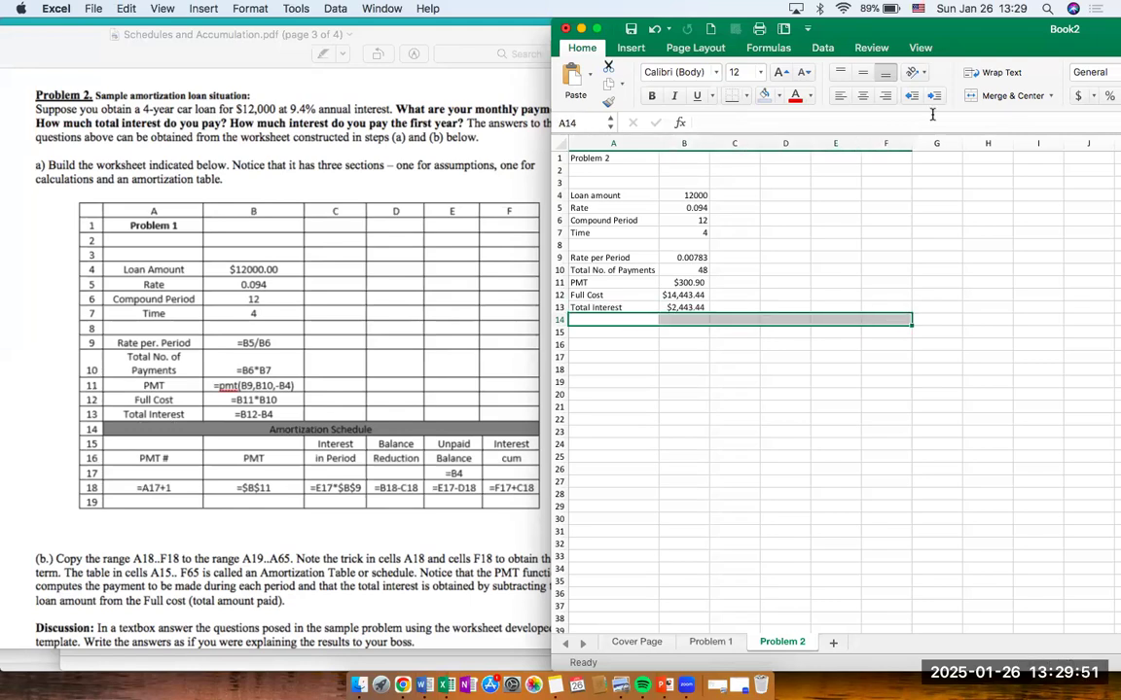
left_click(1007, 95)
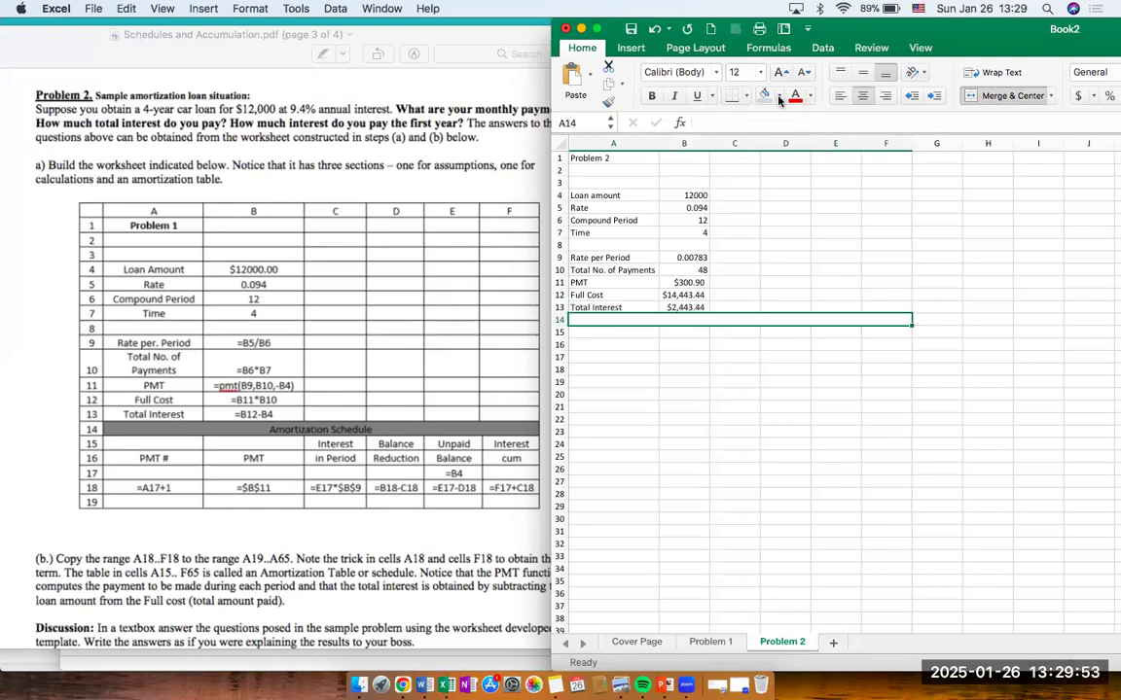
left_click(778, 97)
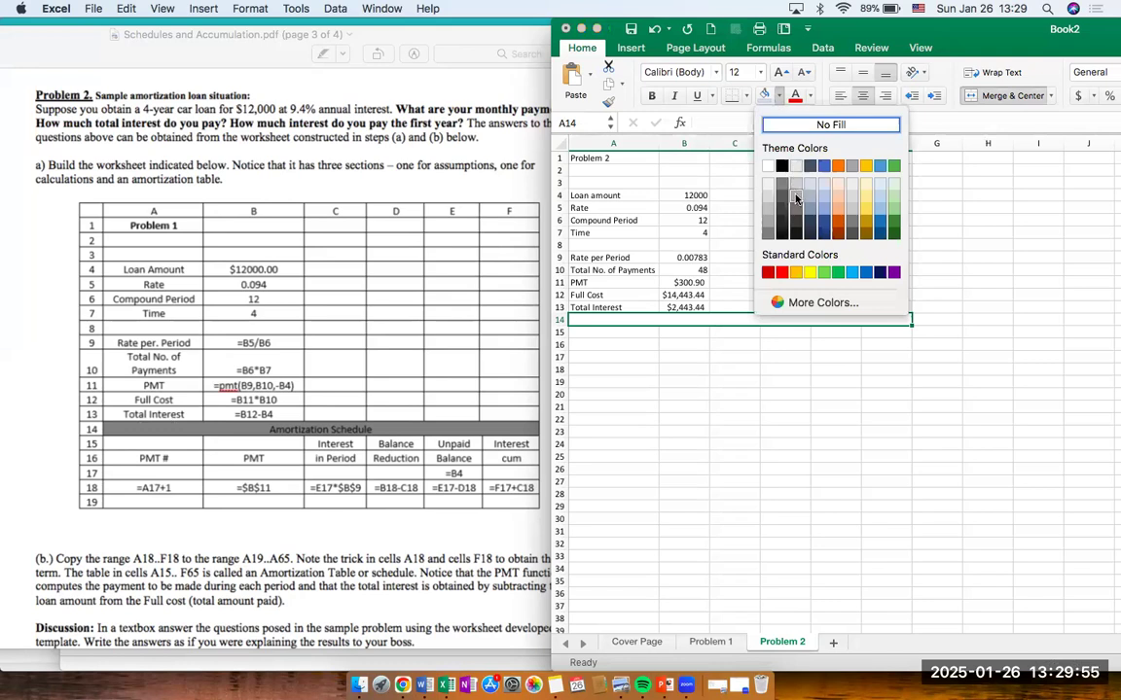
left_click(796, 198)
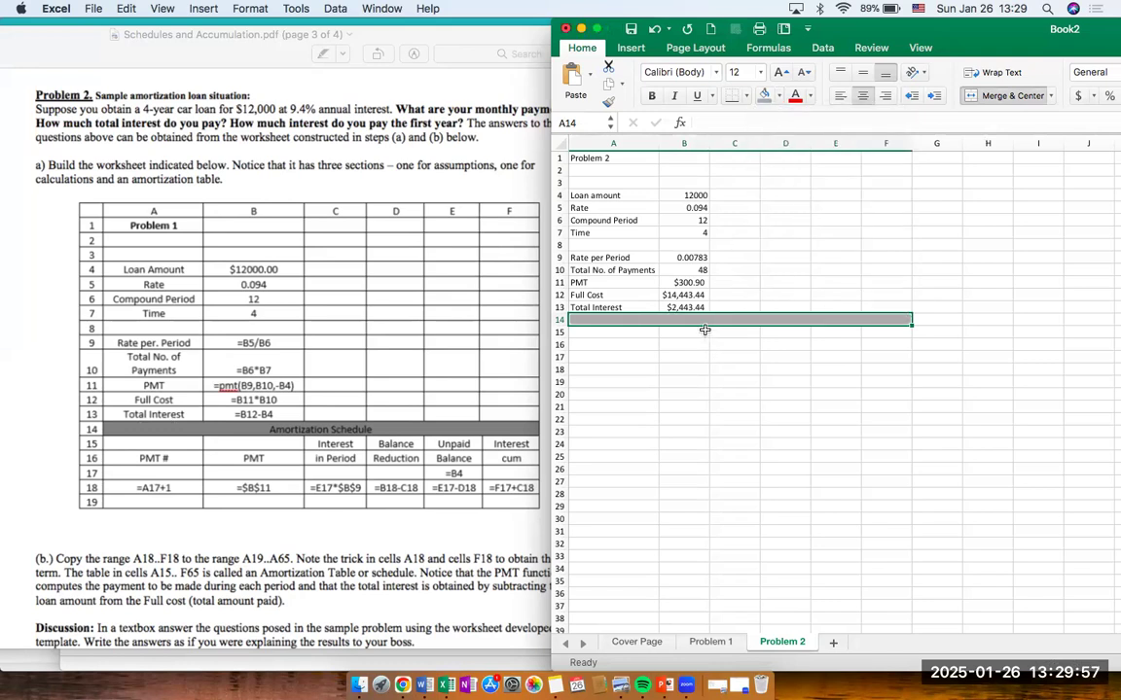
Title the merged gray cell in row 14 "Amortization Schedule" and add outside borders around it.
type("Amortization Schedule")
key("Return")
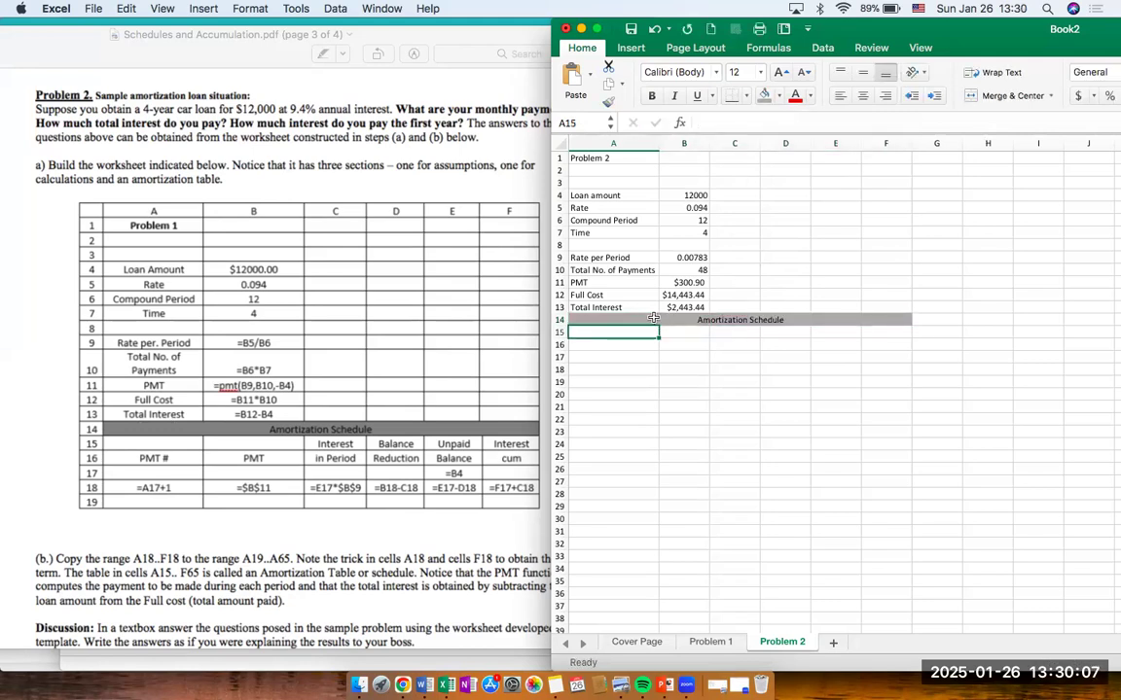
left_click(653, 318)
left_click(745, 97)
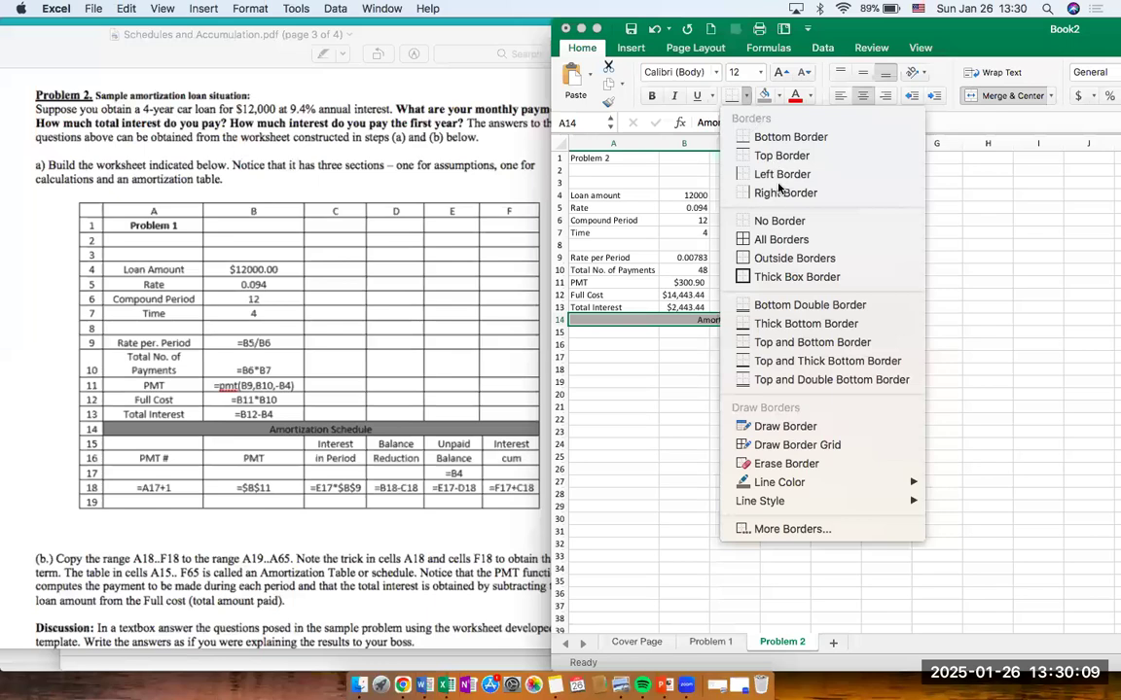
left_click(779, 260)
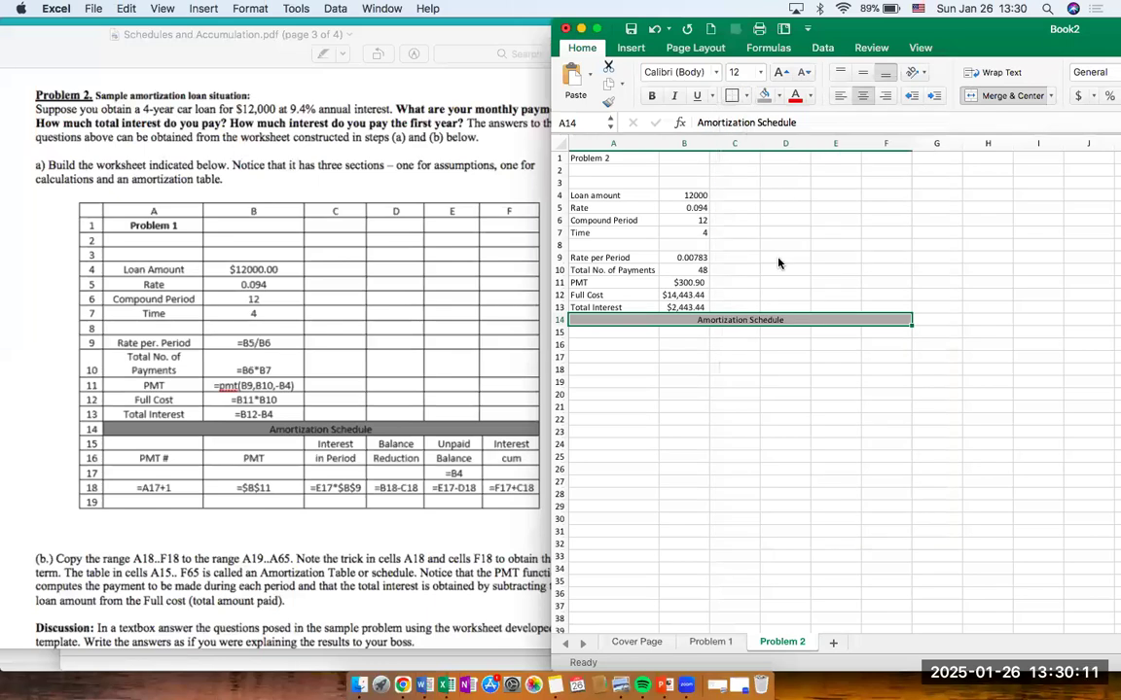
left_click(722, 346)
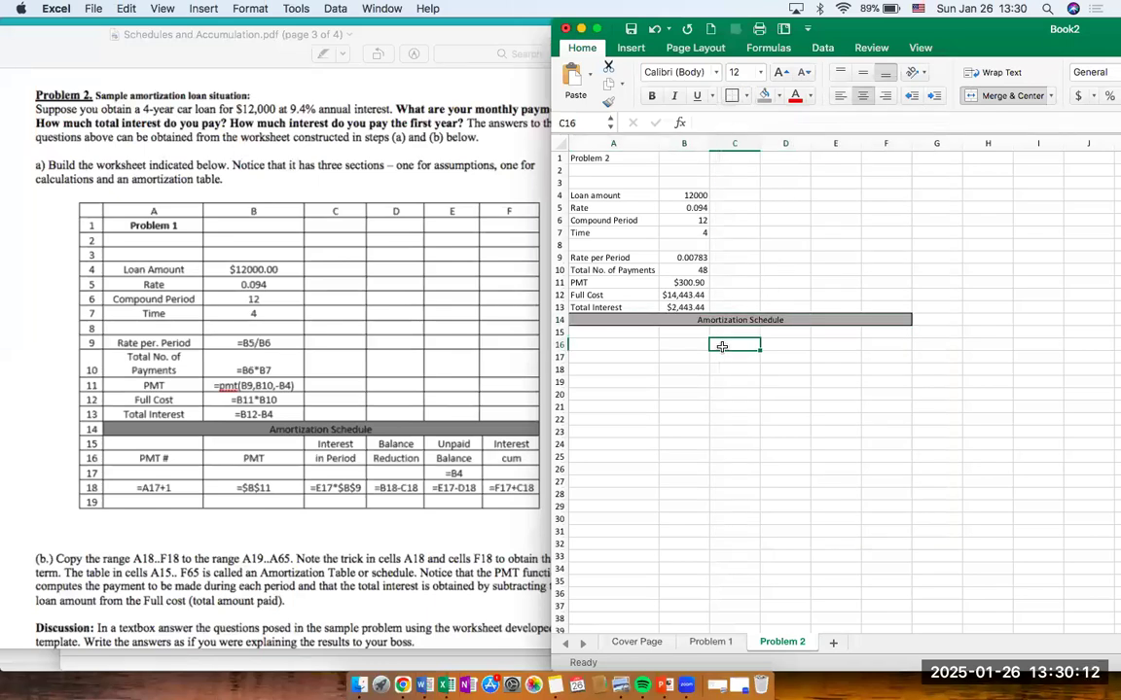
Enter the column headings "PMT #" in cell A16 and "PMT" in cell B16.
left_click(620, 340)
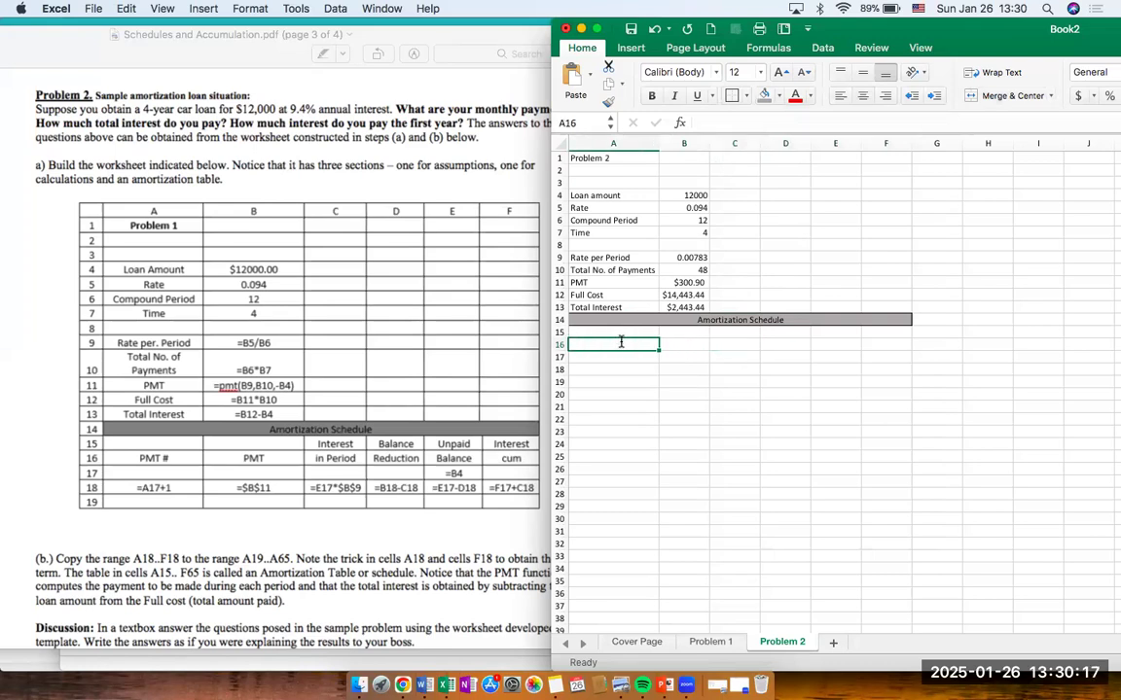
type("PMT #")
key("Return")
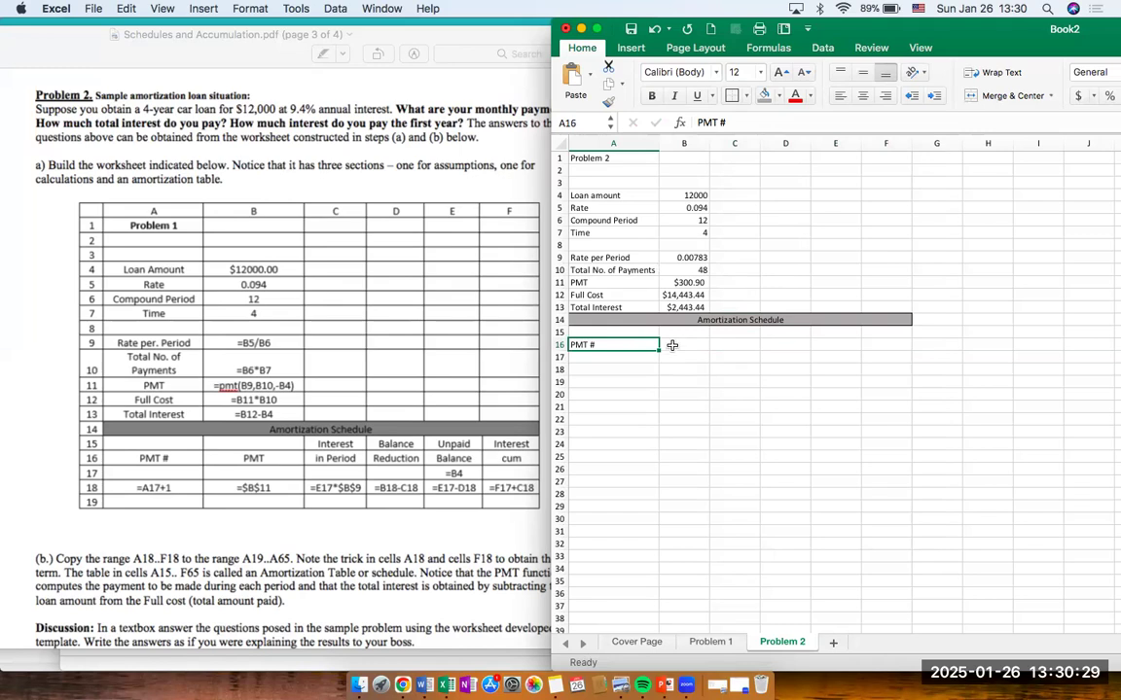
left_click(671, 345)
type("PMT")
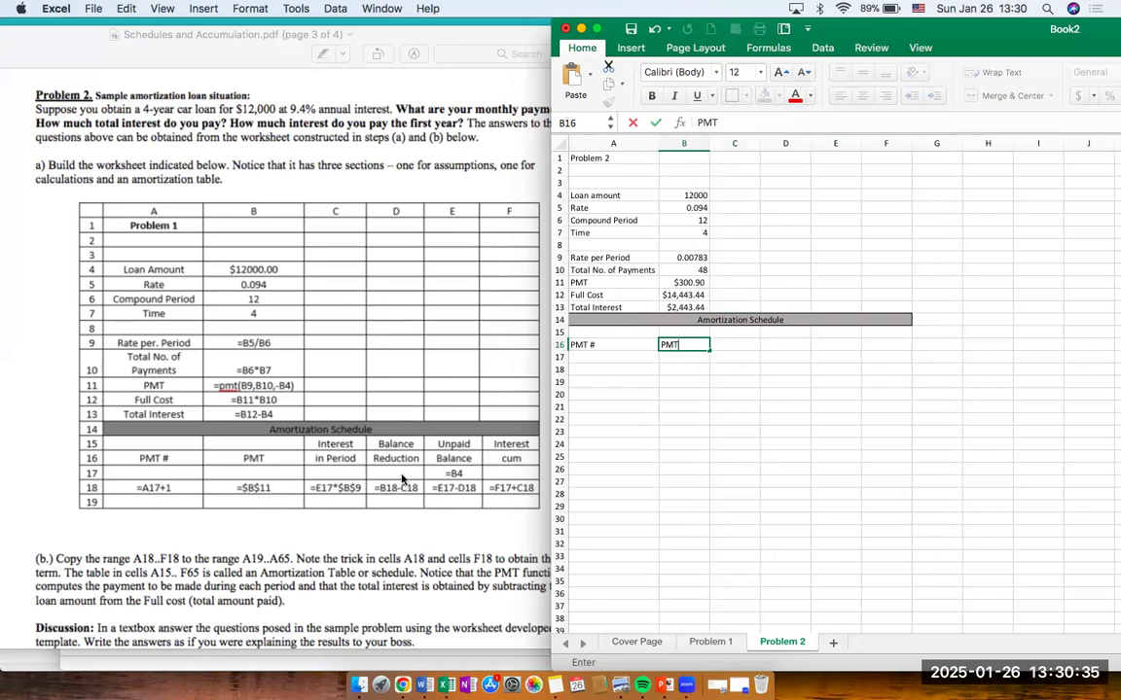
Calculate the first payment number in A18 with the formula =A17+1.
left_click(632, 368)
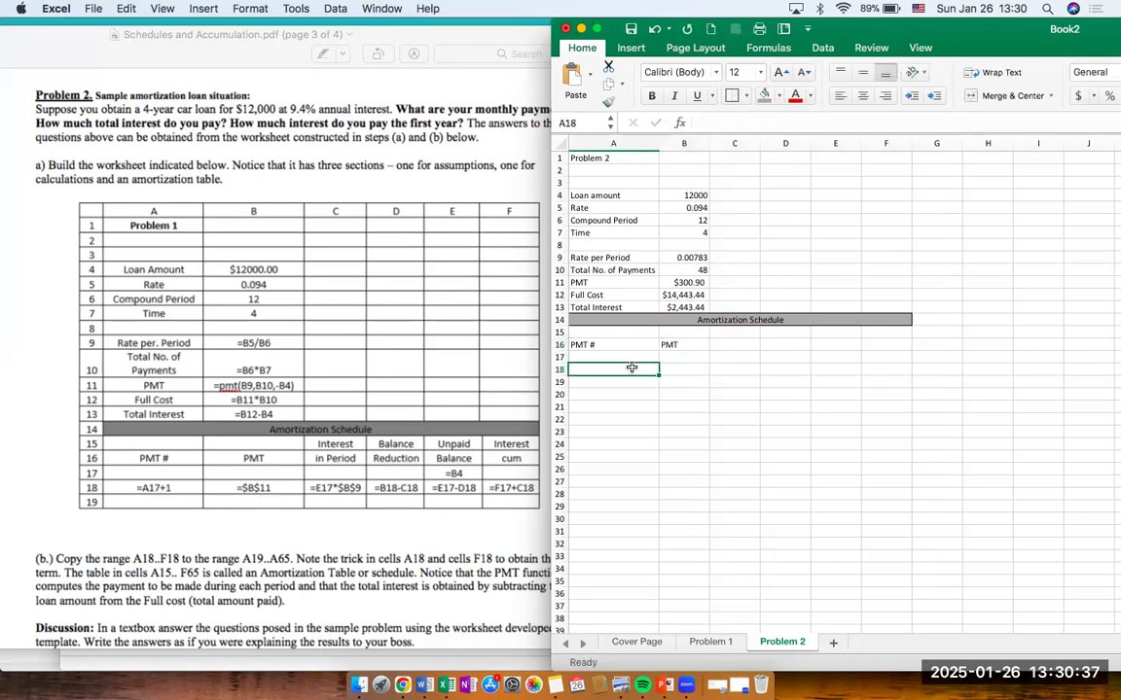
type("=")
left_click(630, 356)
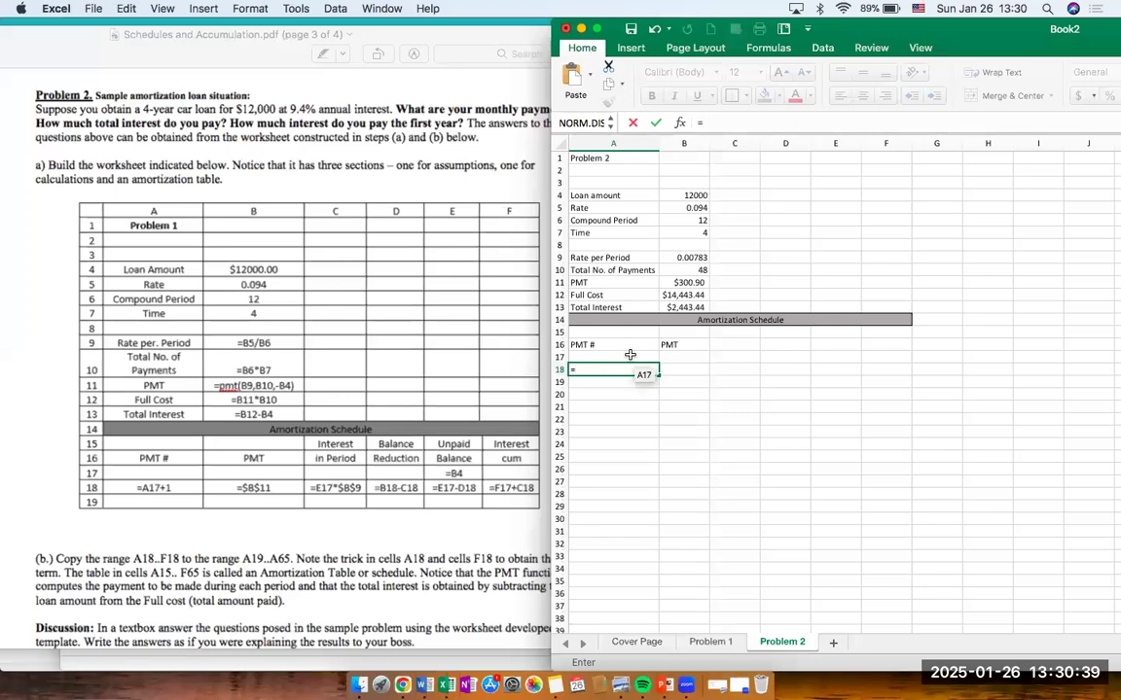
type("+1")
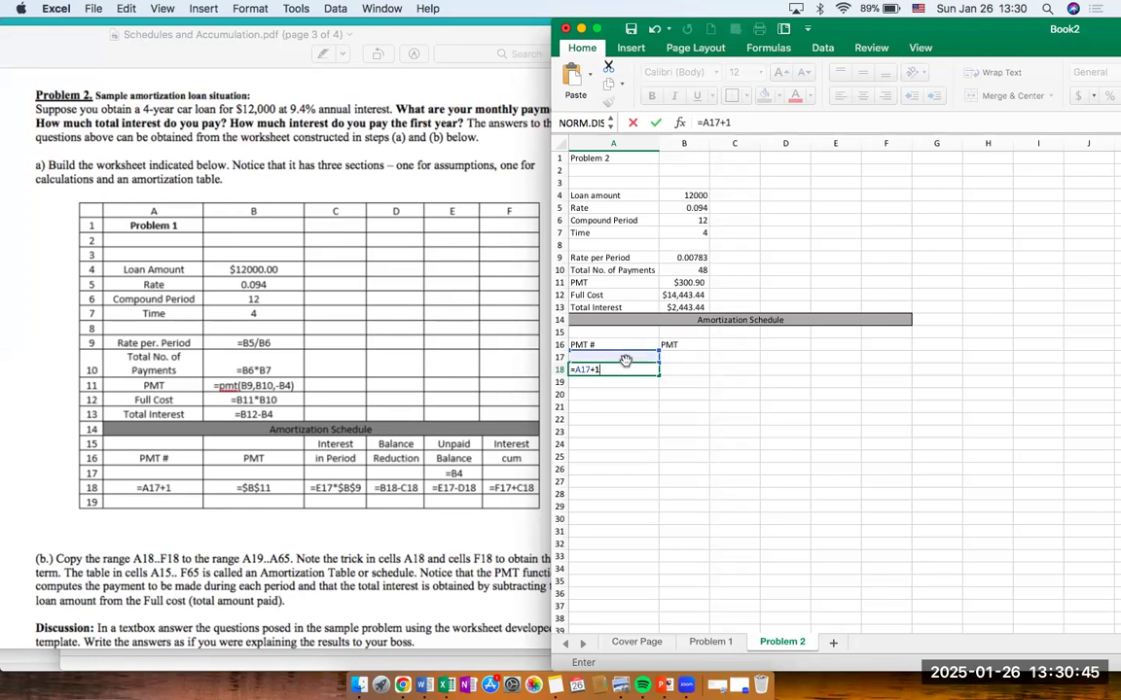
left_click(626, 367)
key("Tab")
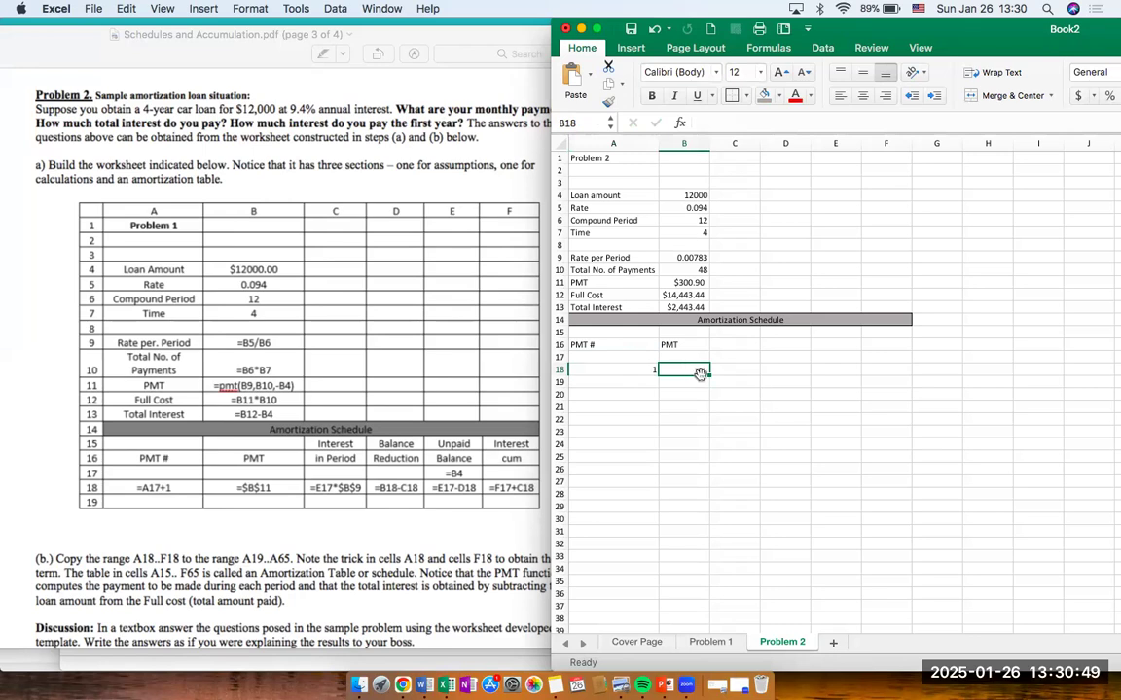
Reference the monthly payment in B18 with the absolute formula =$B$11.
type("=")
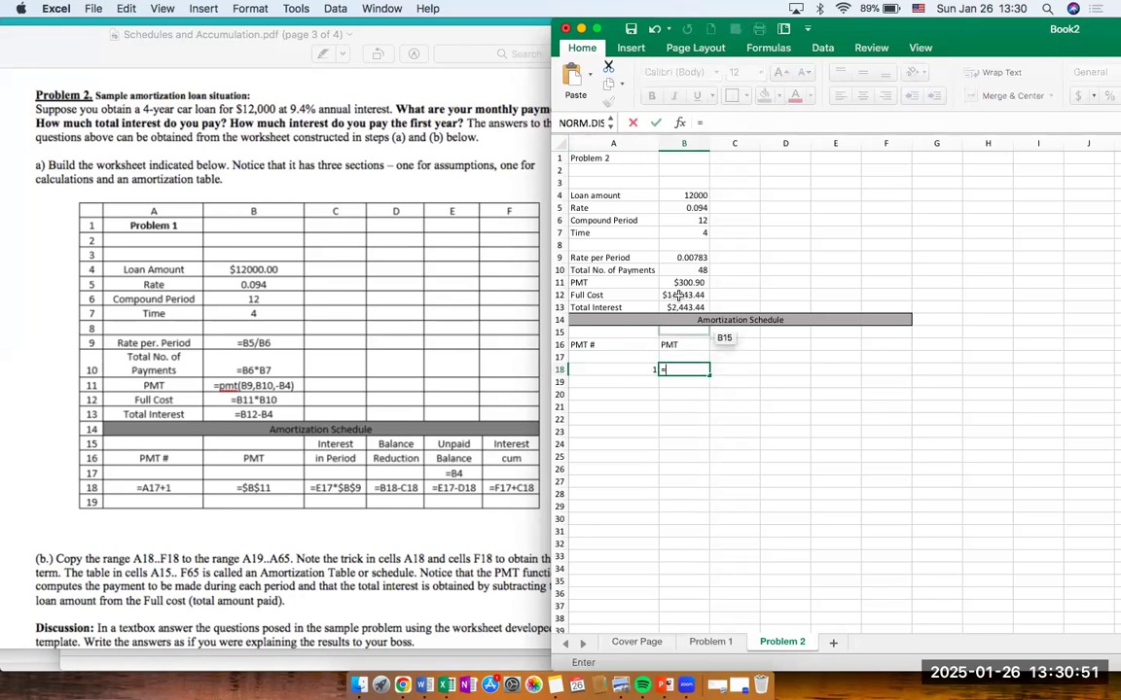
left_click(681, 282)
left_click(703, 122)
type("$B11")
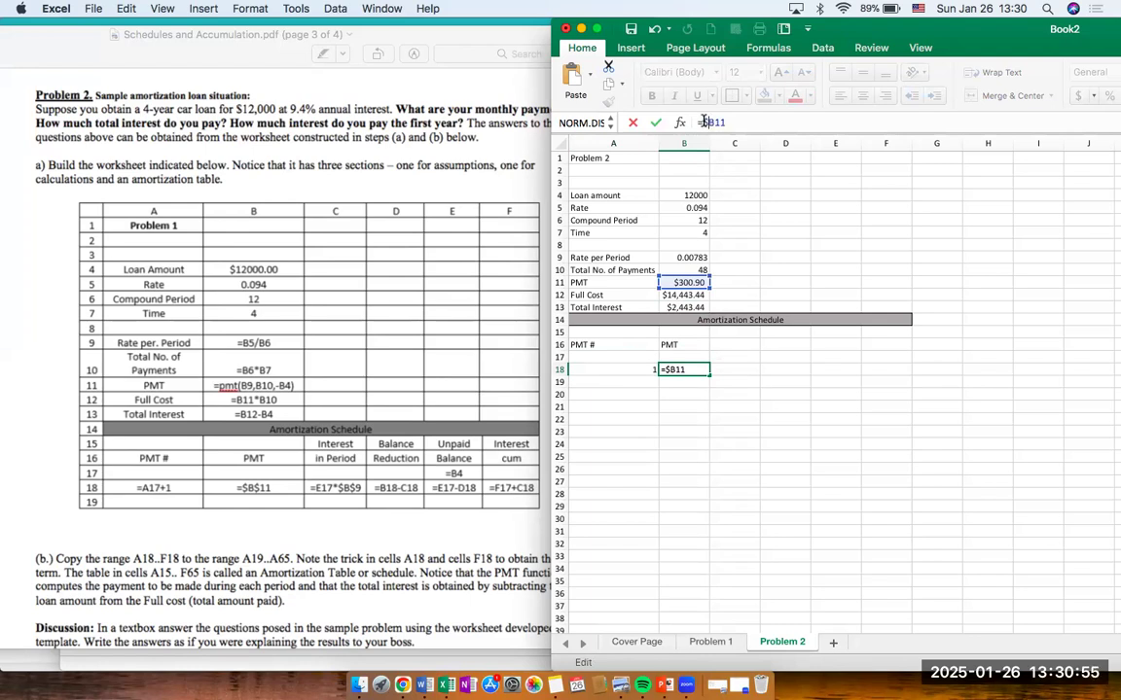
key("Right")
type("$")
key("ctrl+Return")
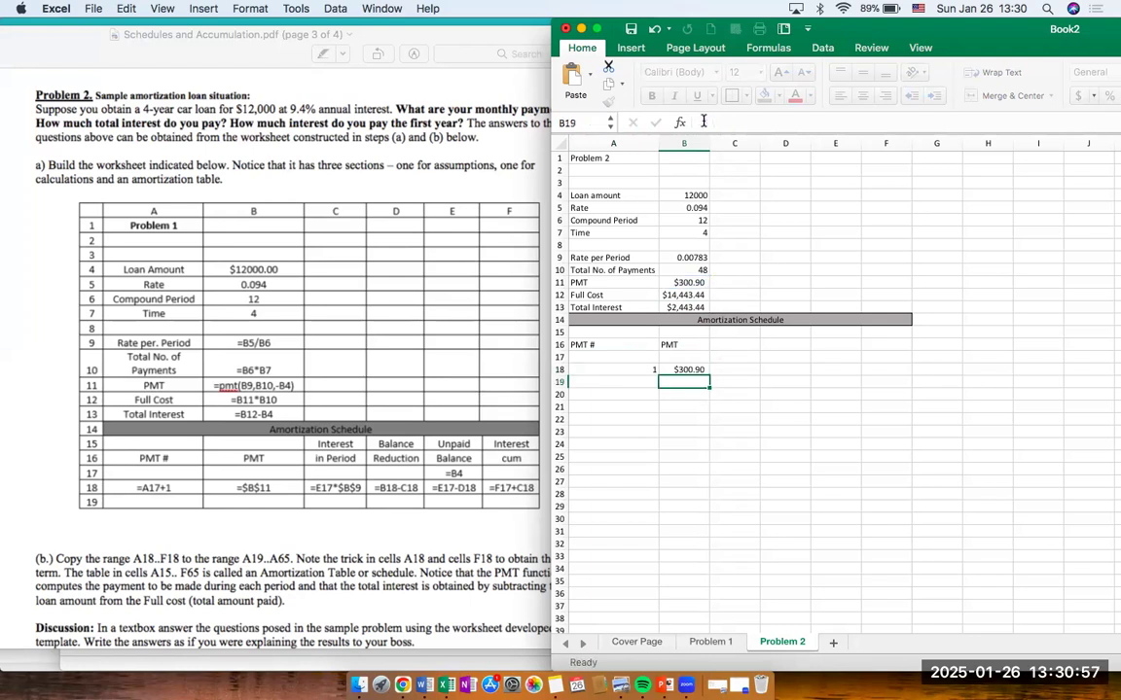
Enter the column C heading across two cells, "Interest" in C15 and "in Period" in C16.
key("Right")
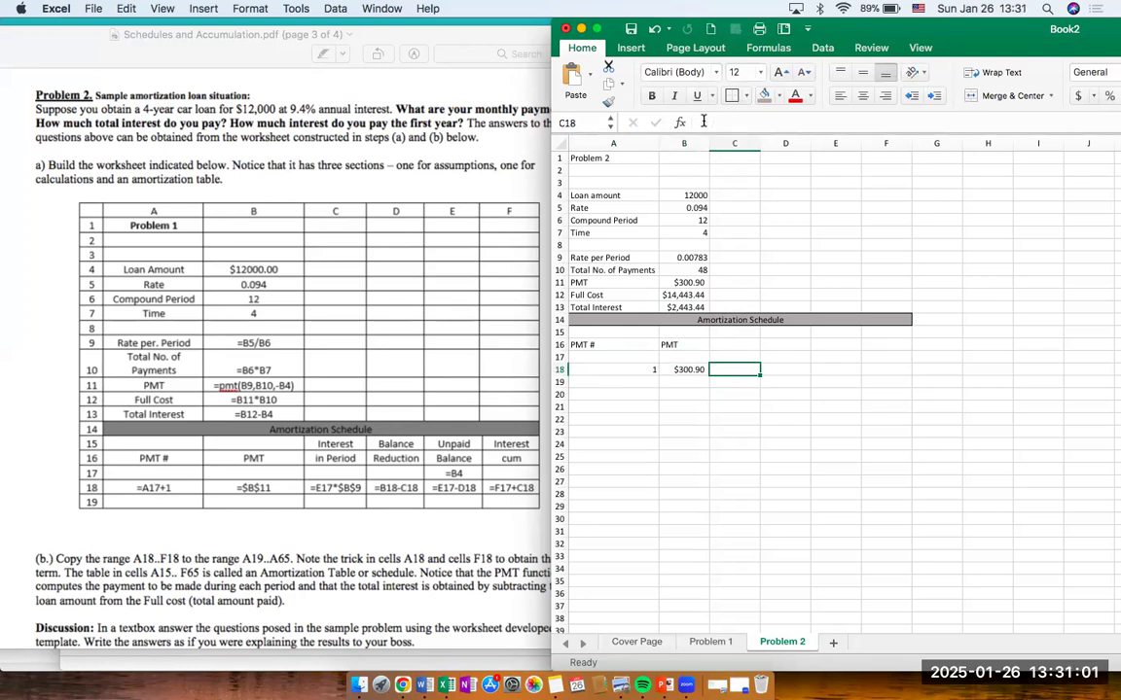
key("Up")
key("Up")
key("Up")
type("Interest")
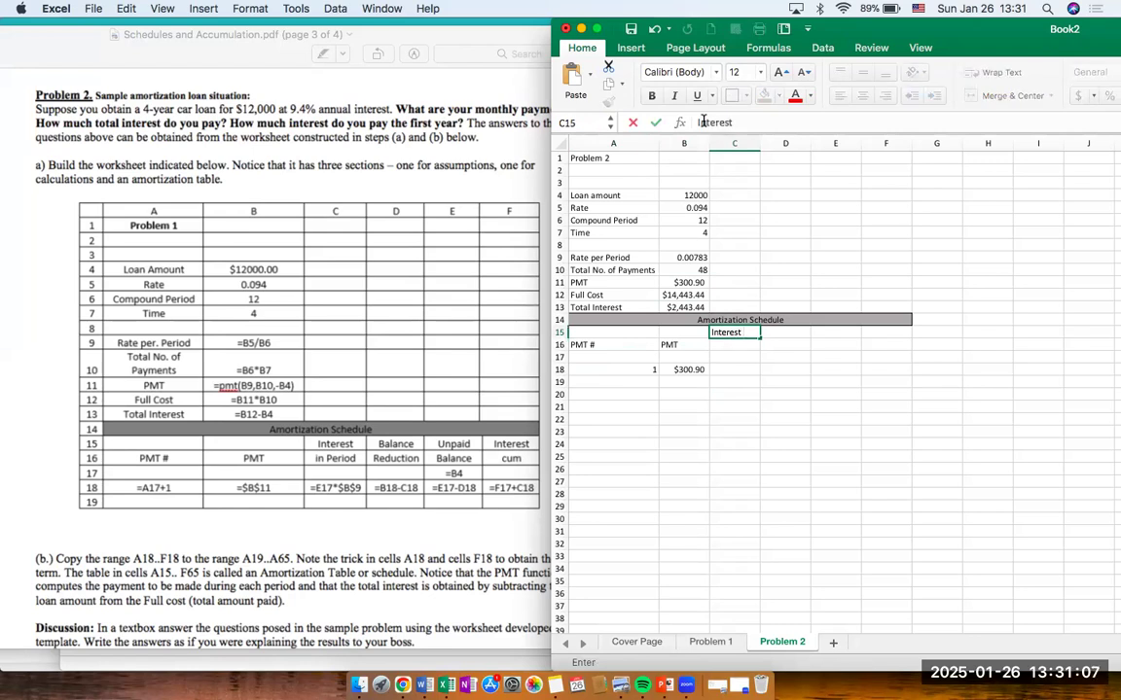
key("Return")
type("in Period")
key("Return")
Enter the interest formula =E18*$B$9 in C18, with an absolute reference to the rate per period.
key("Left")
key("Down")
key("Right")
type("=")
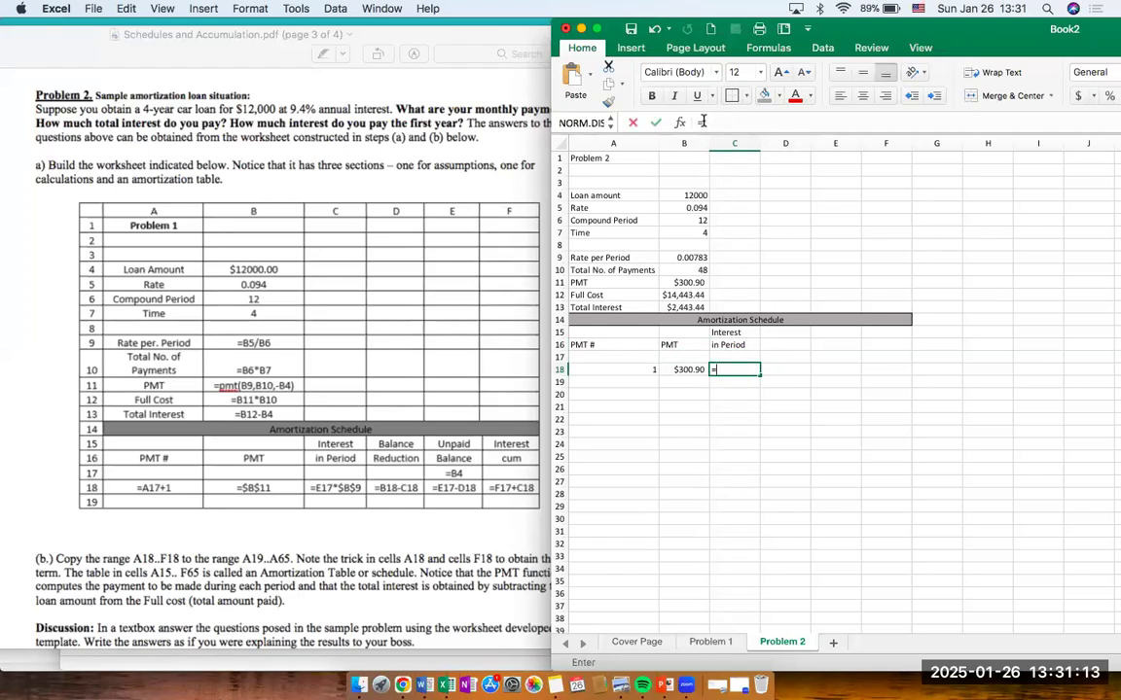
left_click(824, 369)
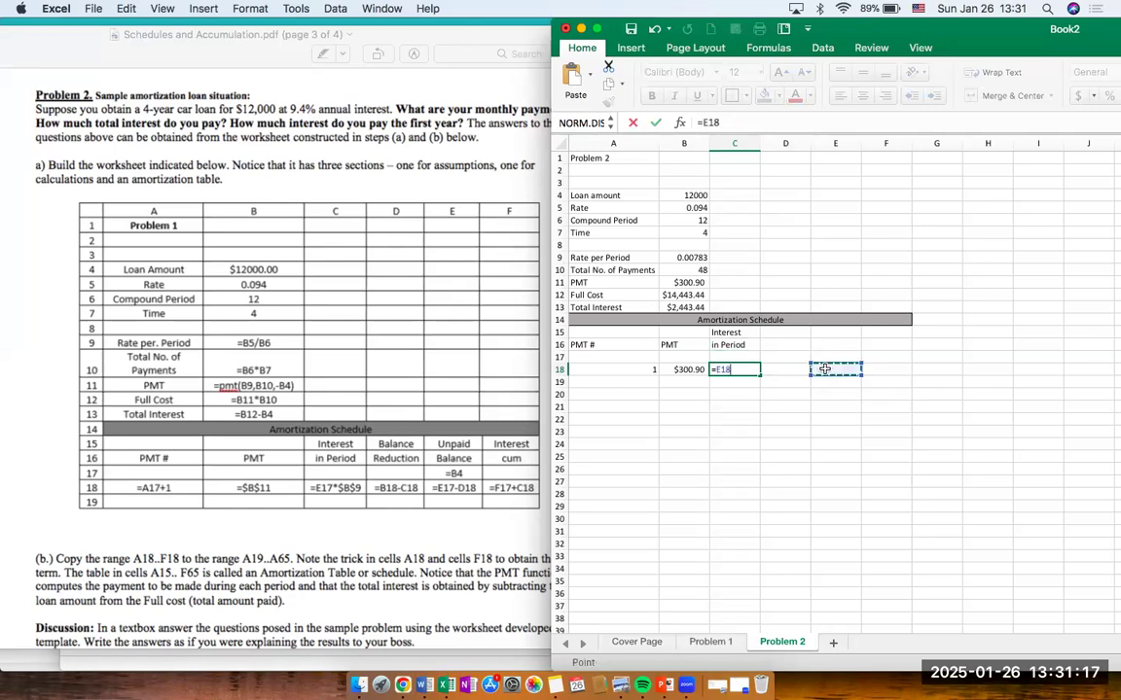
type("*")
left_click(698, 257)
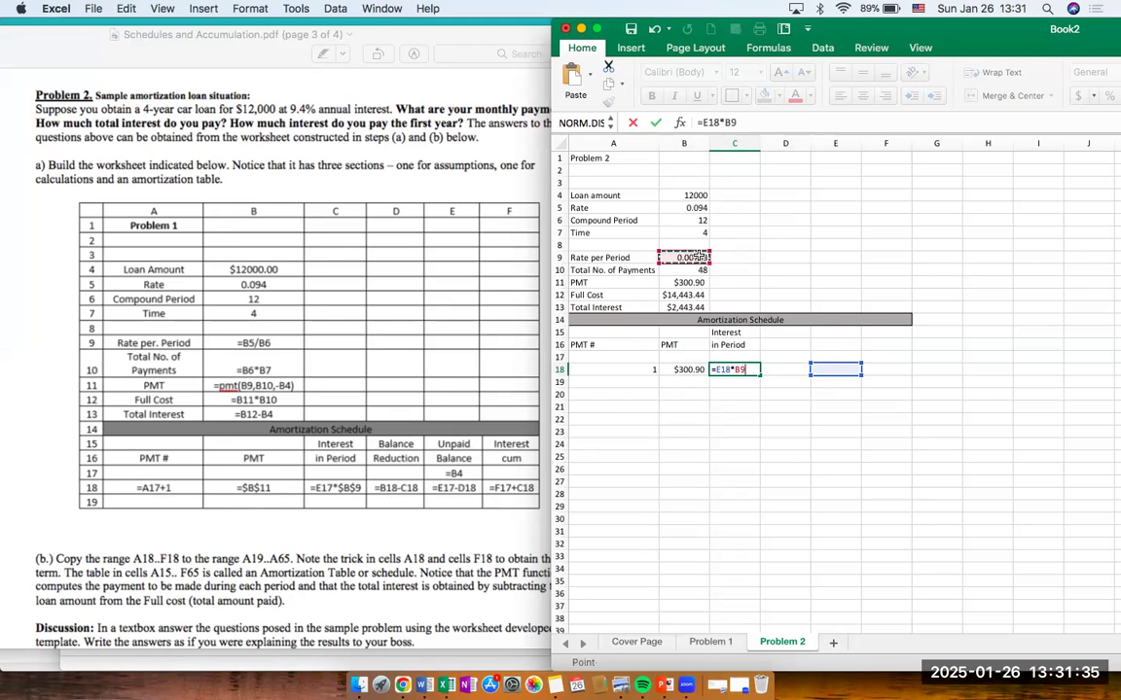
left_click(724, 122)
type("$B$")
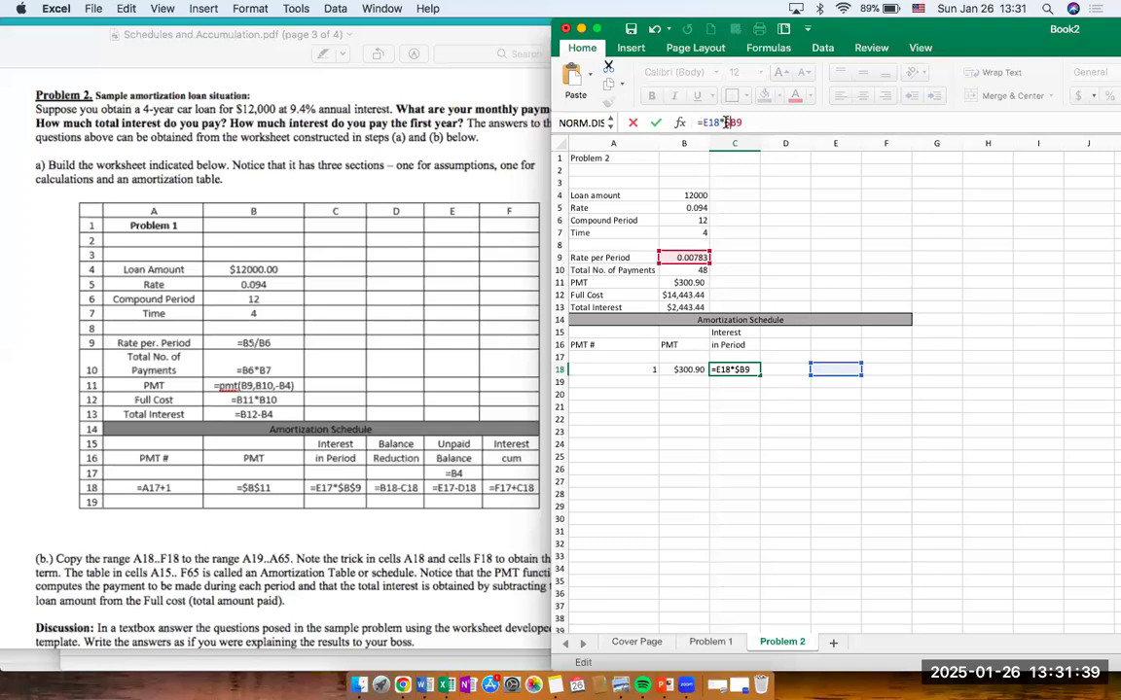
key("Right")
type("$")
key("Return")
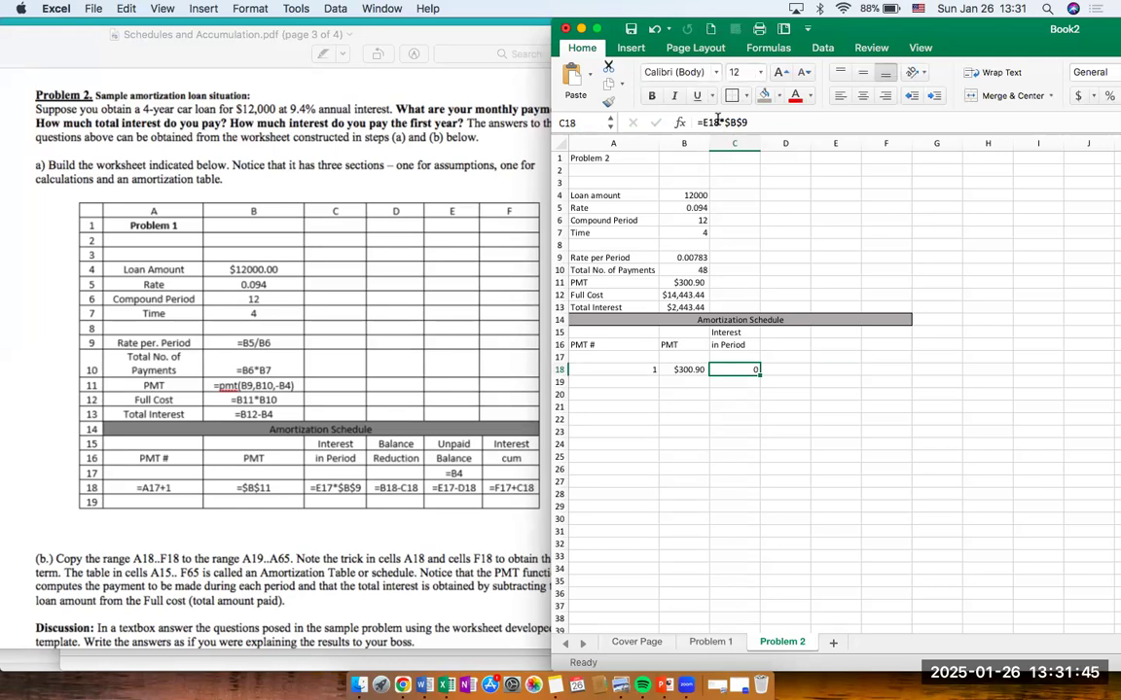
Correct the interest formula in C18 to =E17*$B$9.
left_click(716, 122)
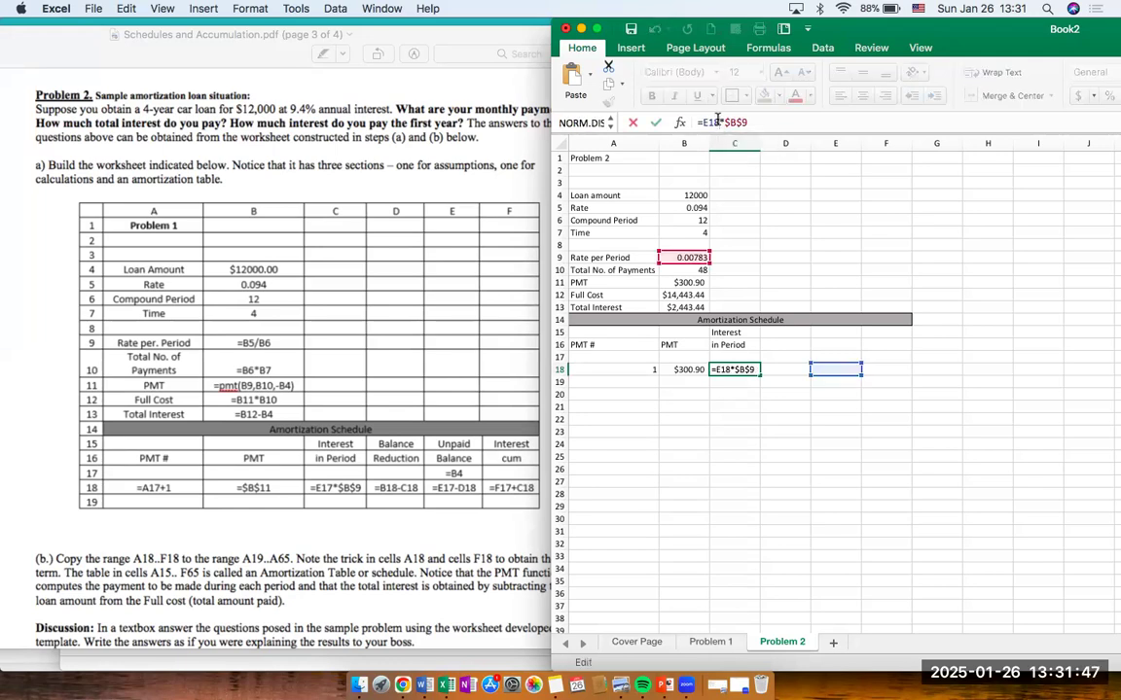
key("BackSpace")
type("7")
key("Return")
Enter the column D heading across two cells, "Balance" in D15 and "Reduction" in D16.
key("Right")
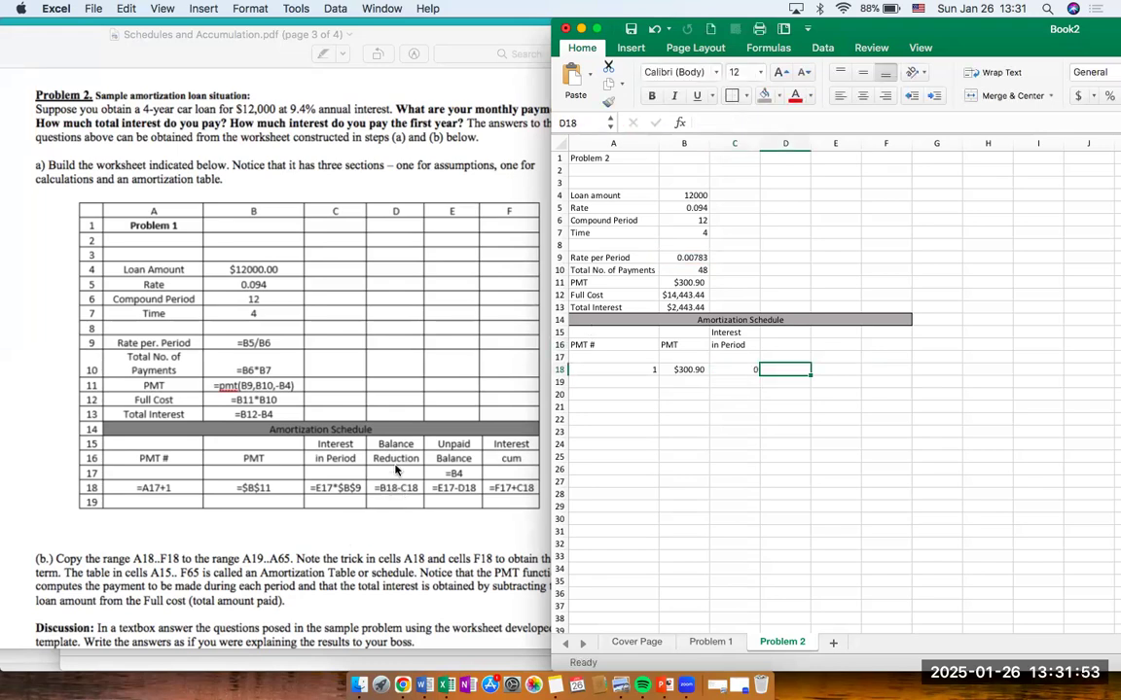
left_click(786, 333)
type("Balance")
key("Return")
type("Reduction")
key("Return")
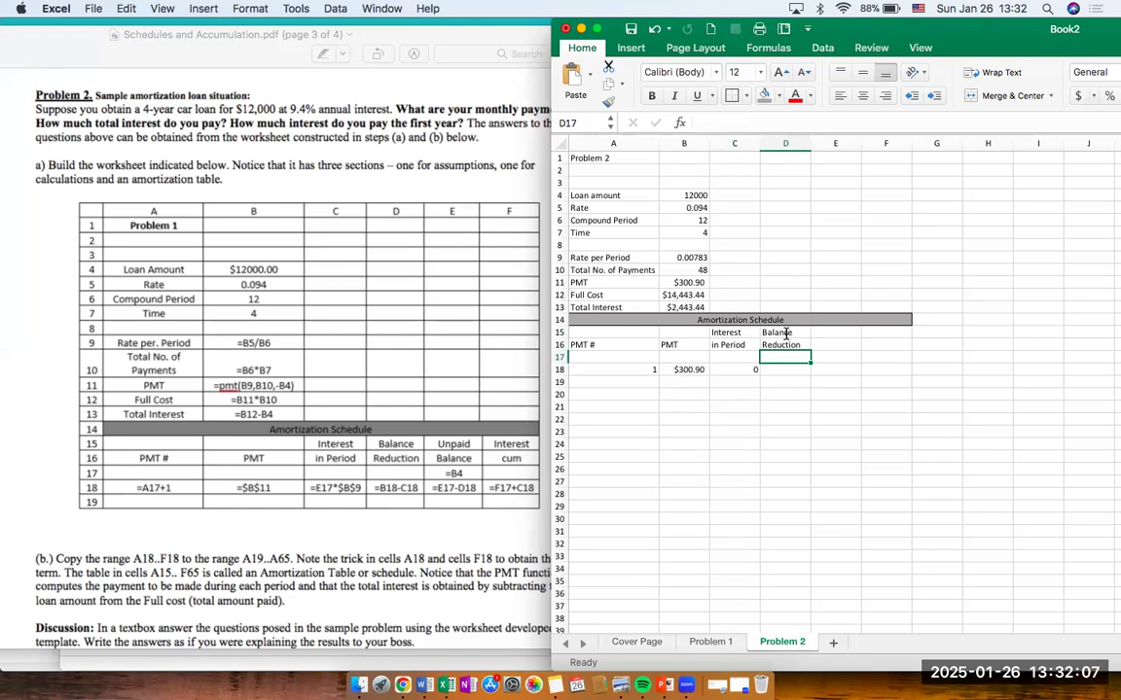
Calculate the balance reduction in D18 with the formula =B18-C18.
key("Down")
type("=")
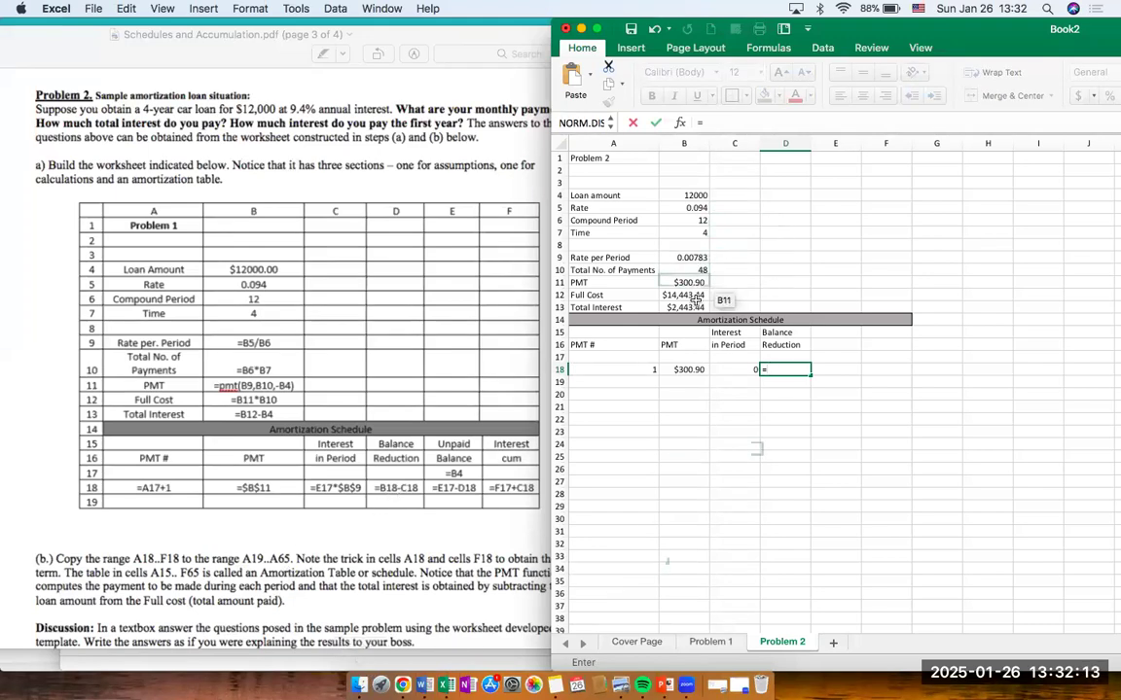
left_click(692, 371)
type("-")
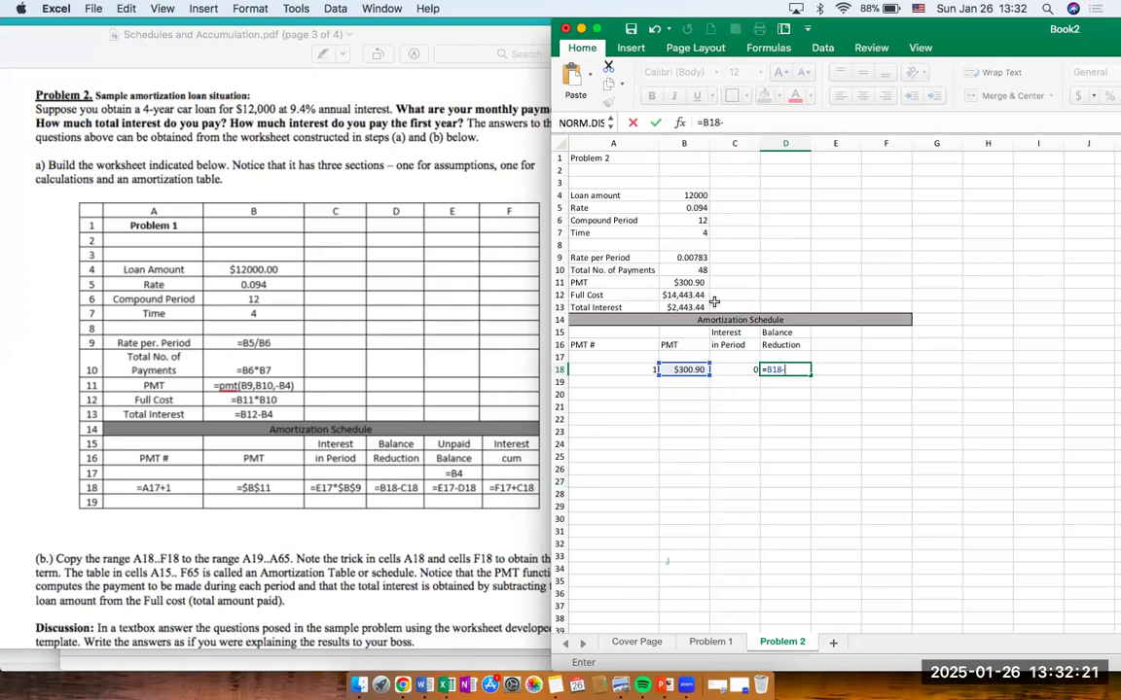
left_click(737, 369)
key("Return")
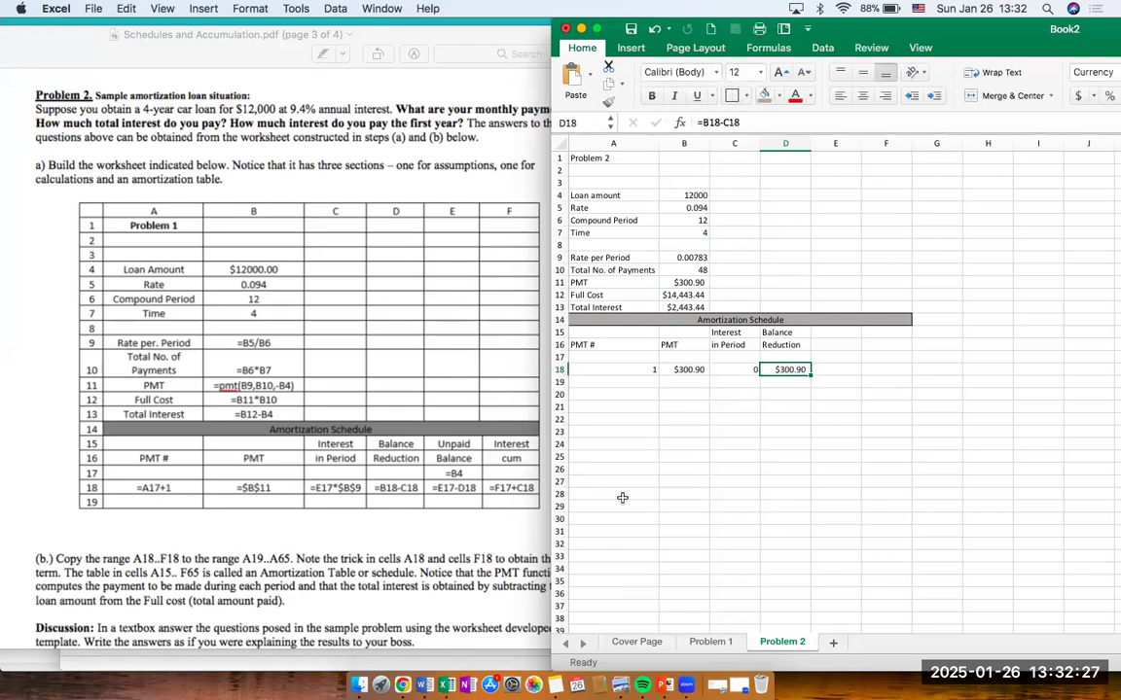
Enter the column E heading across two cells, "Unpaid" in E15 and "Balance" in E16.
left_click(838, 333)
type("Unpaid Bal")
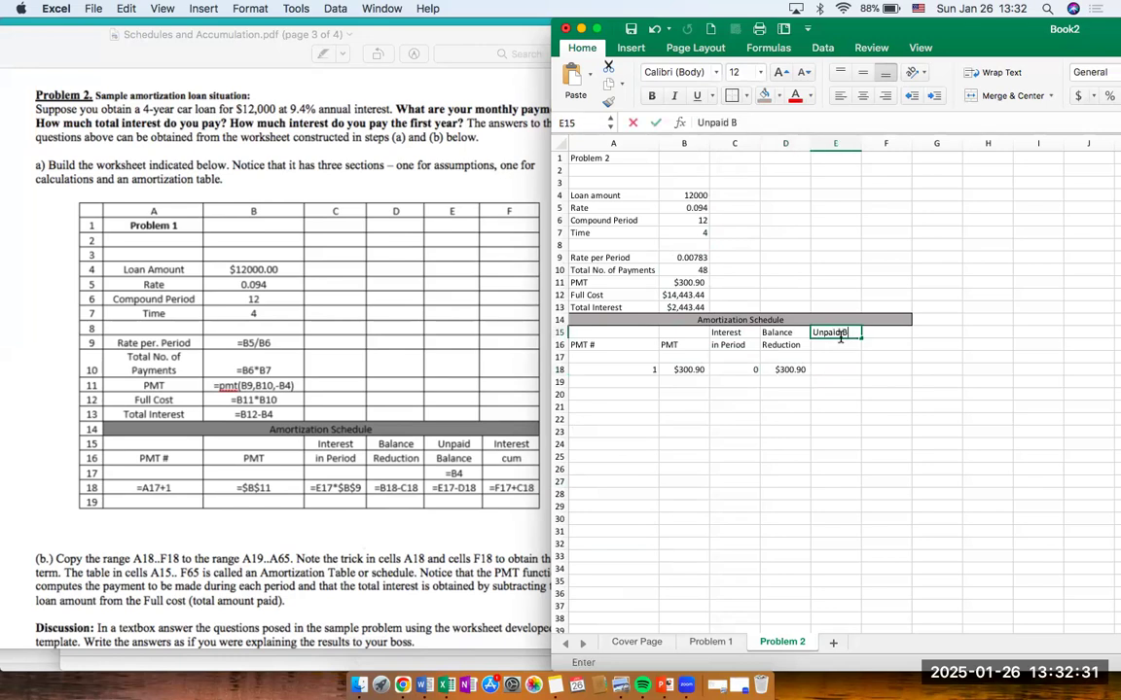
key("BackSpace")
key("BackSpace")
key("BackSpace")
key("BackSpace")
key("Return")
type("Balance")
key("Return")
Set the starting unpaid balance in E17 to the loan amount with the formula =B4.
type("=")
left_click(685, 196)
key("Return")
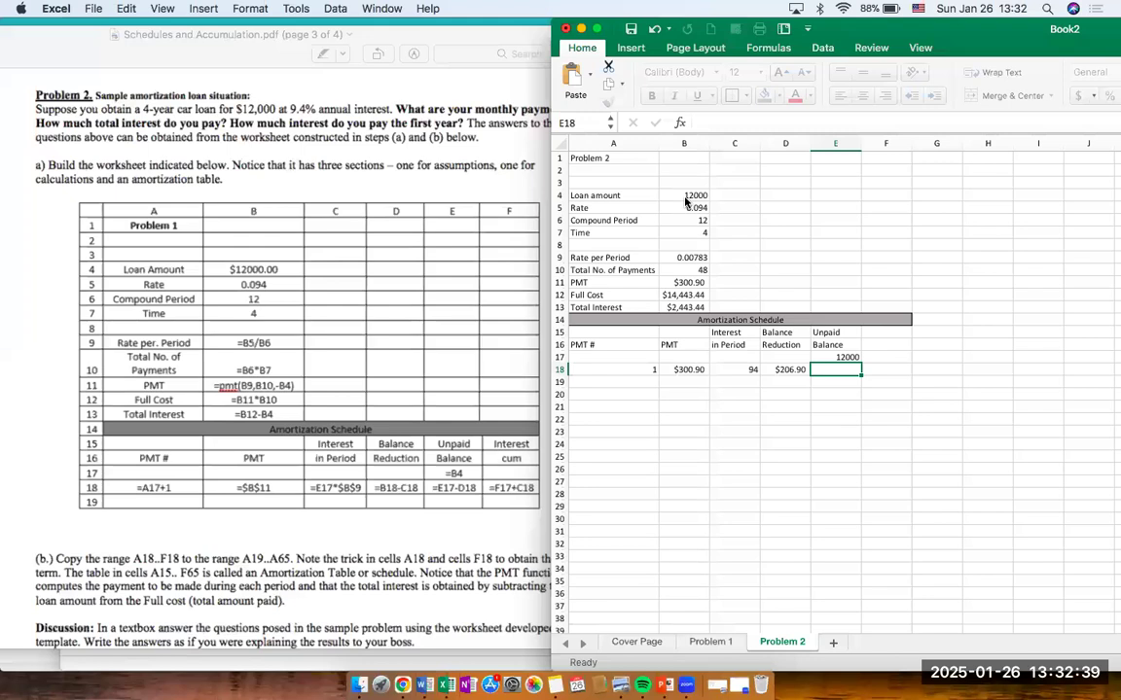
Review the cell references used by the interest formula in C18.
key("Up")
key("Down")
key("Down")
key("Up")
key("Up")
key("Down")
key("Down")
key("Up")
key("Left")
key("Left")
key("Up")
key("Down")
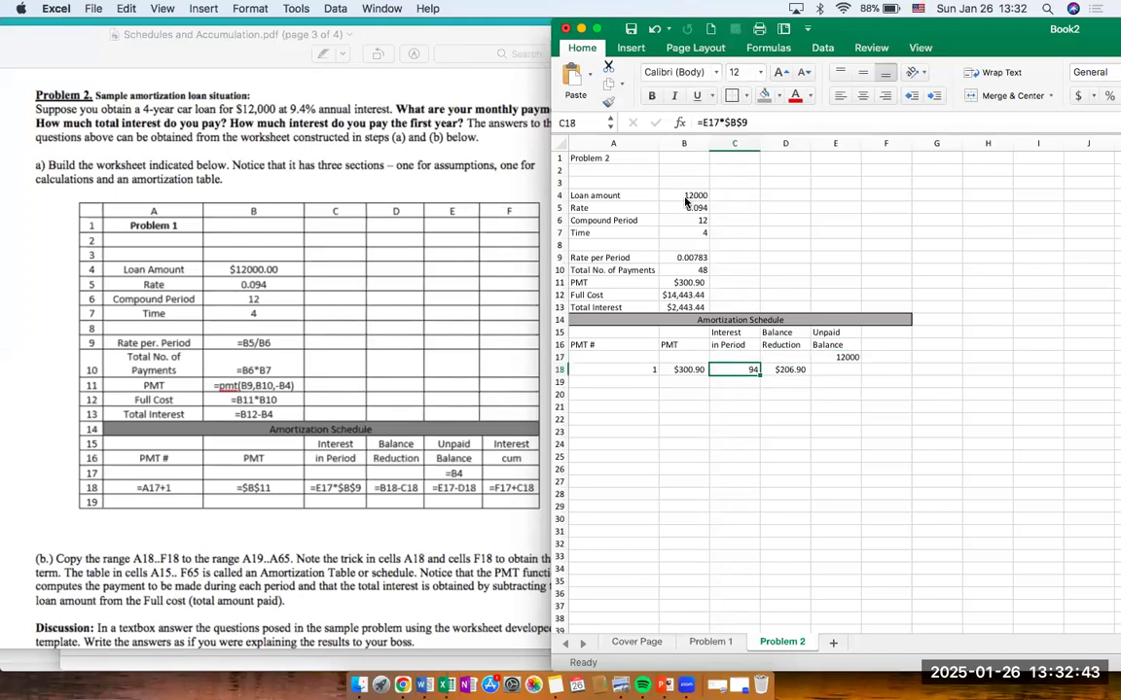
double_click(737, 369)
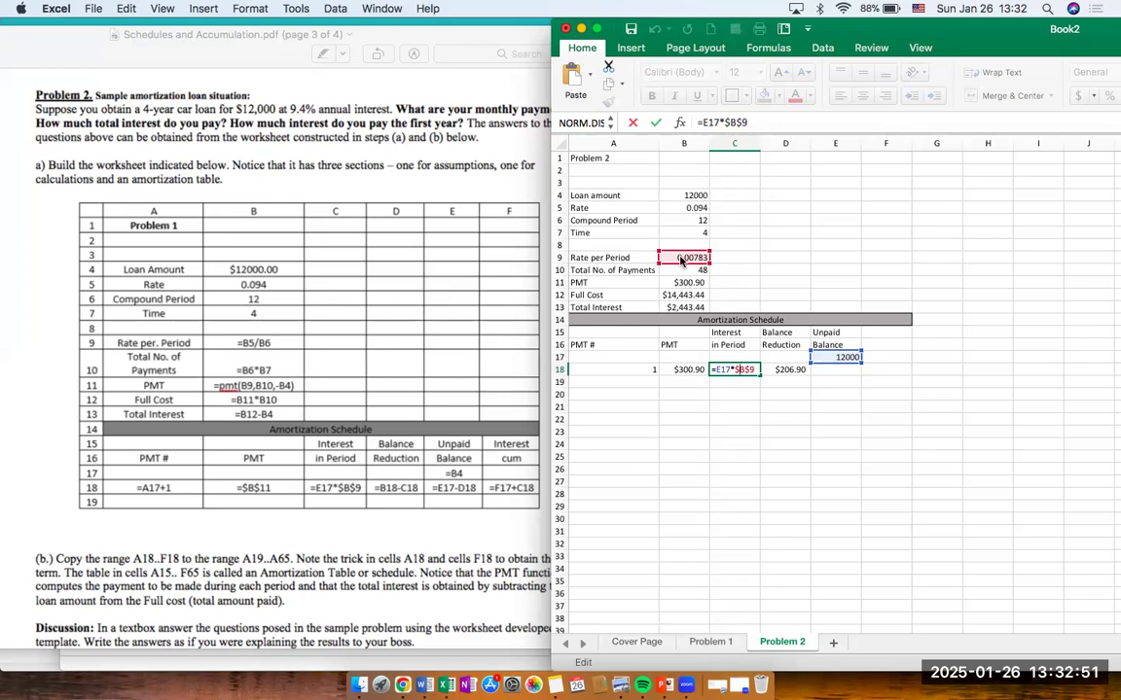
key("Return")
Calculate the remaining unpaid balance in E18 with the formula =E17-D18.
key("Up")
key("Right")
key("Right")
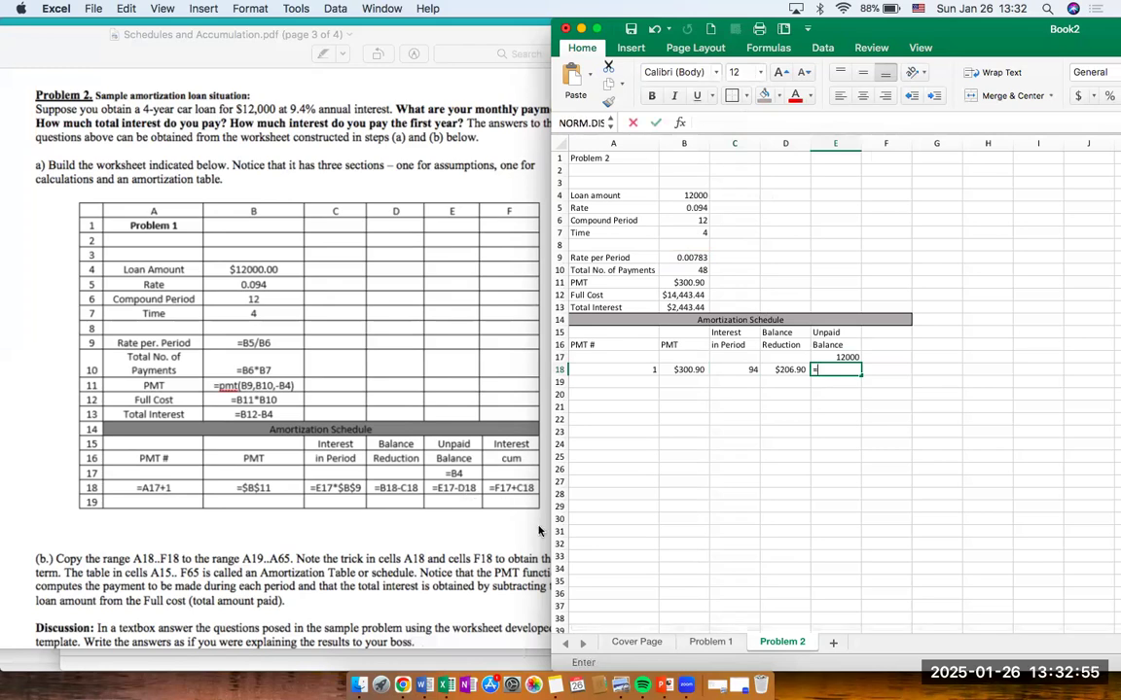
type("=")
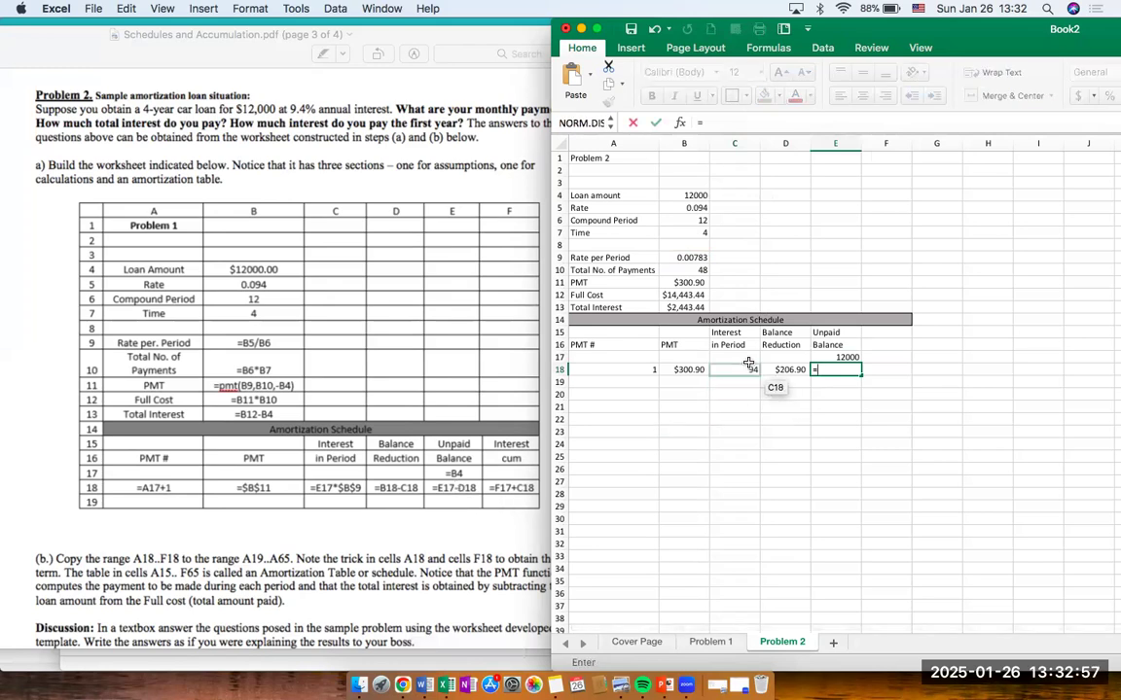
left_click(837, 357)
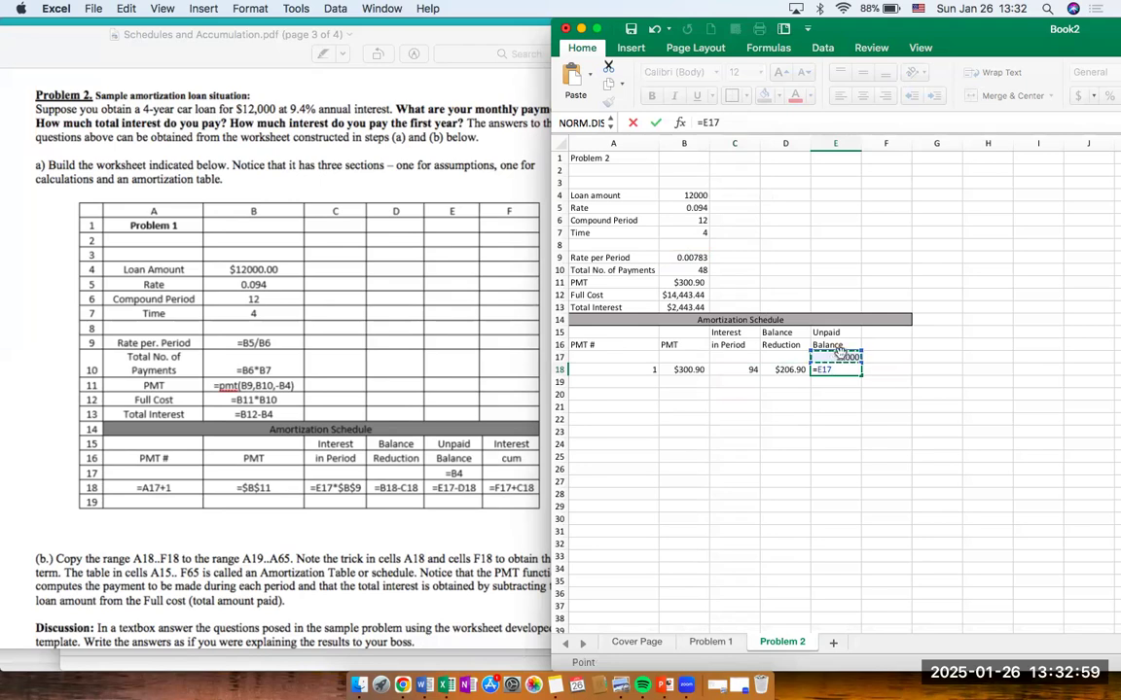
type("-")
left_click(783, 370)
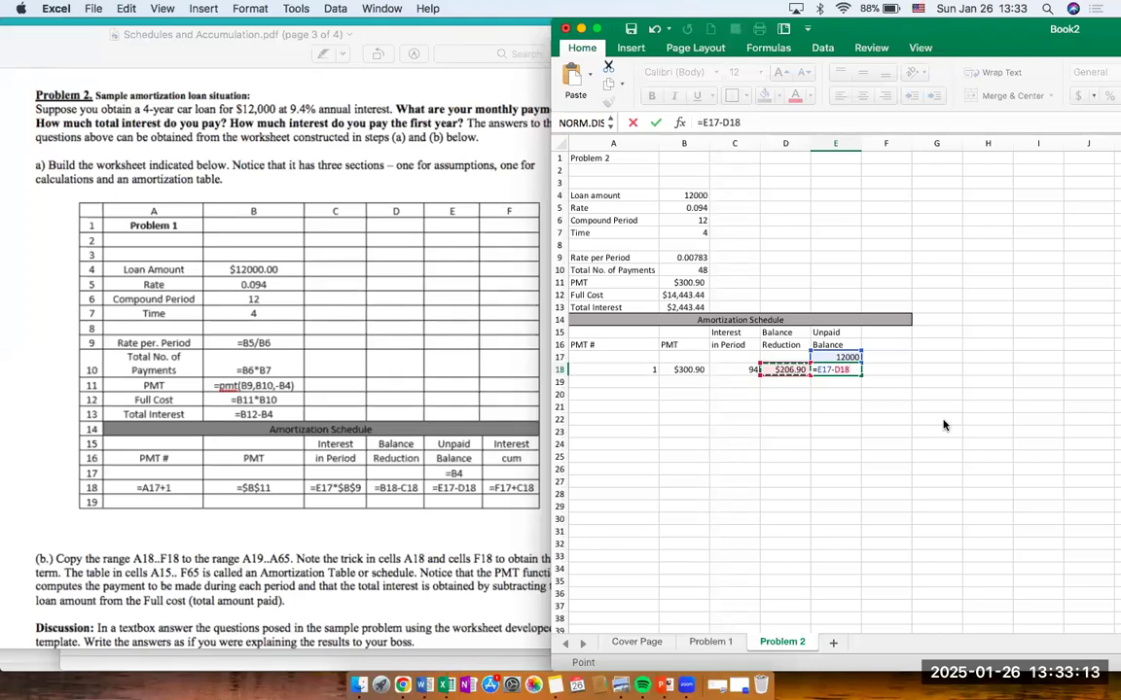
key("Return")
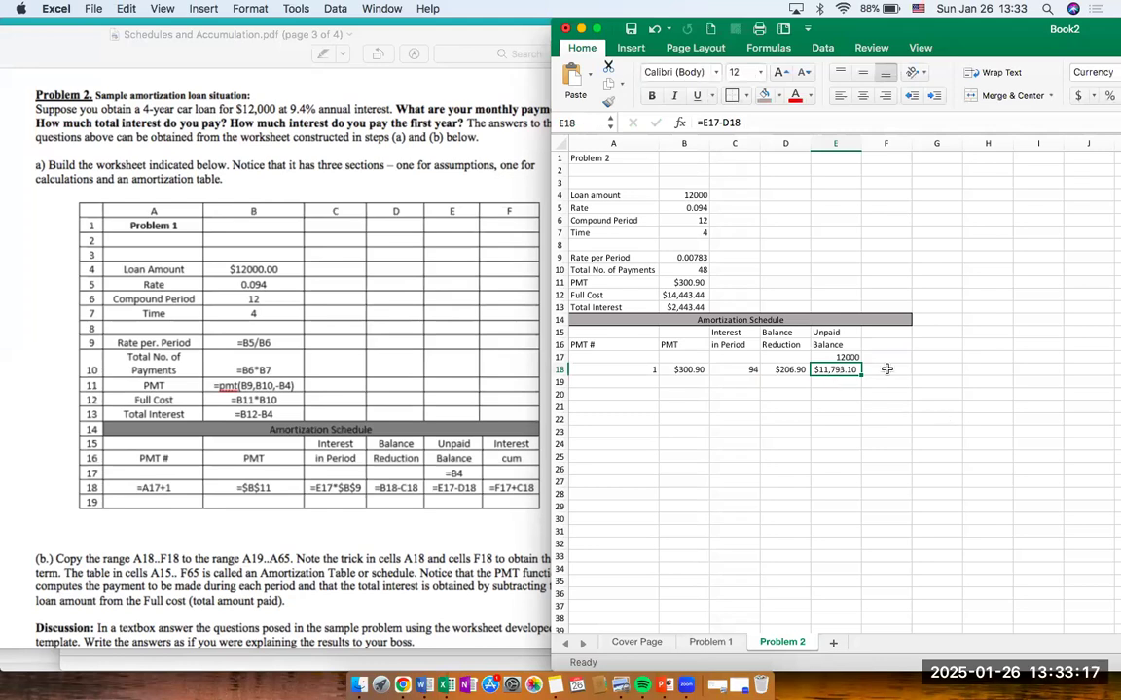
Enter the column F heading across two cells, "Interest" in F15 and "Accumulated" in F16.
left_click(885, 334)
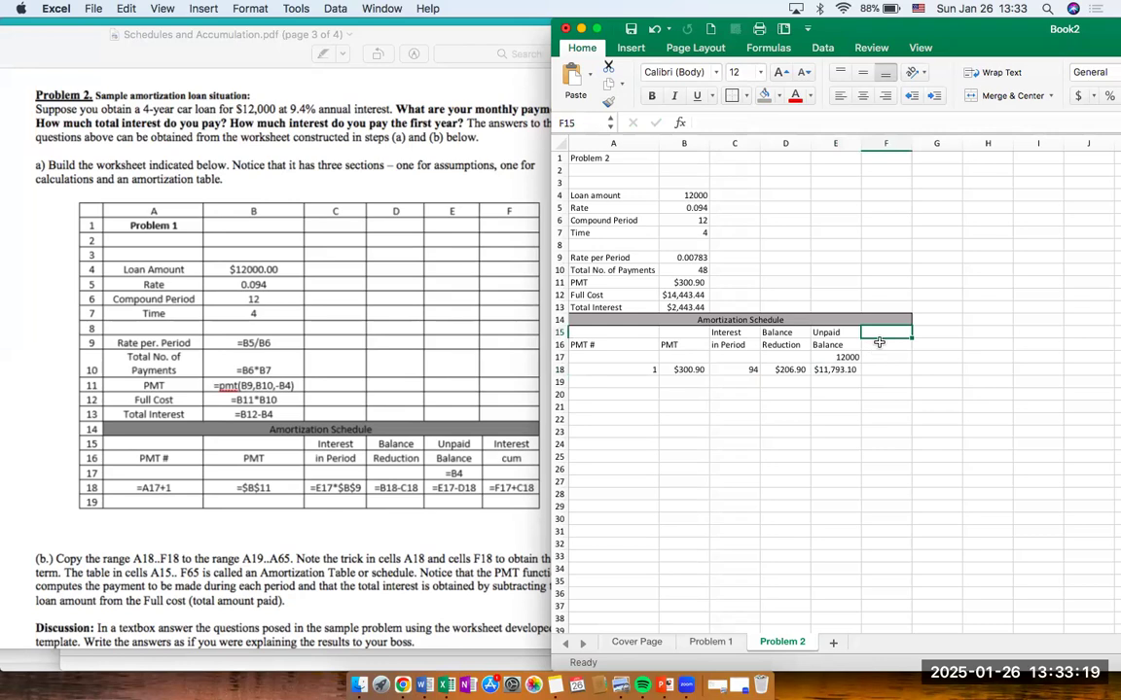
type("Interest")
key("ctrl+alt+Return")
type("Accu")
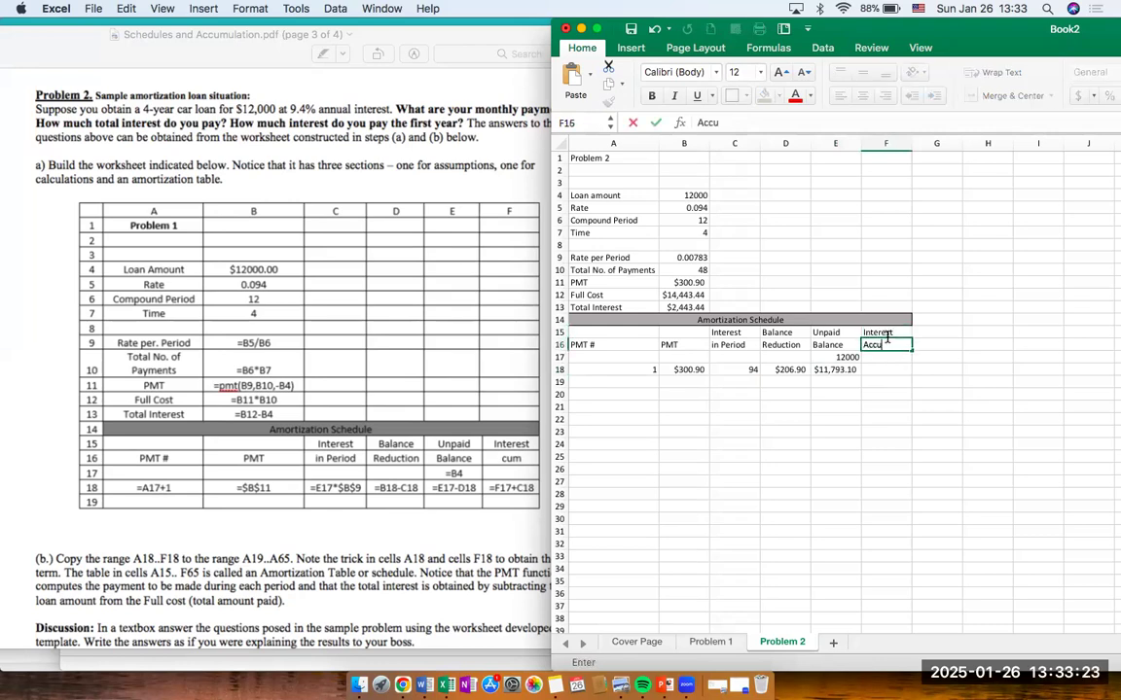
type("mulated")
key("Return")
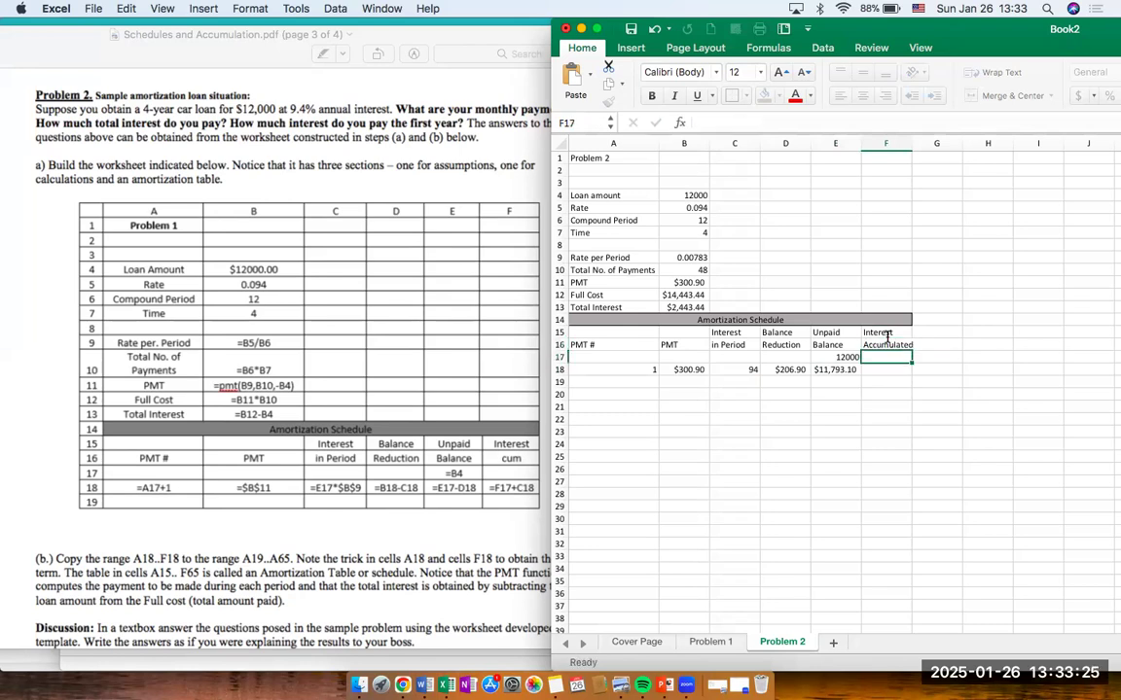
Calculate the accumulated interest in F18 with the formula =F17+C18.
key("Down")
type("=")
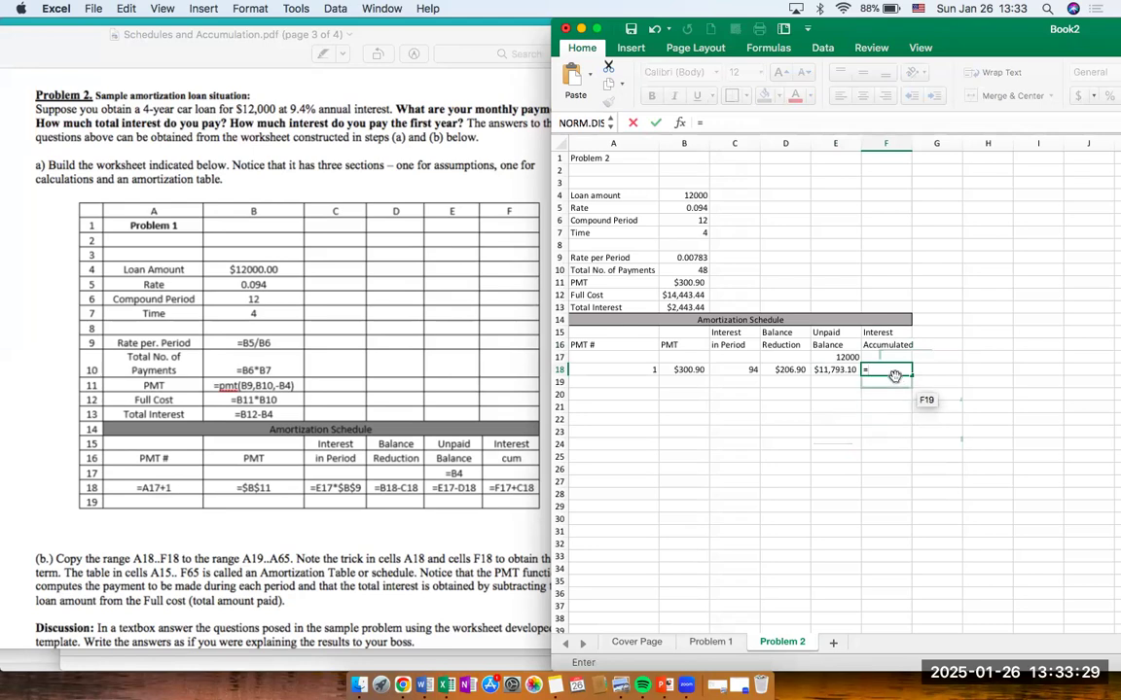
left_click(896, 356)
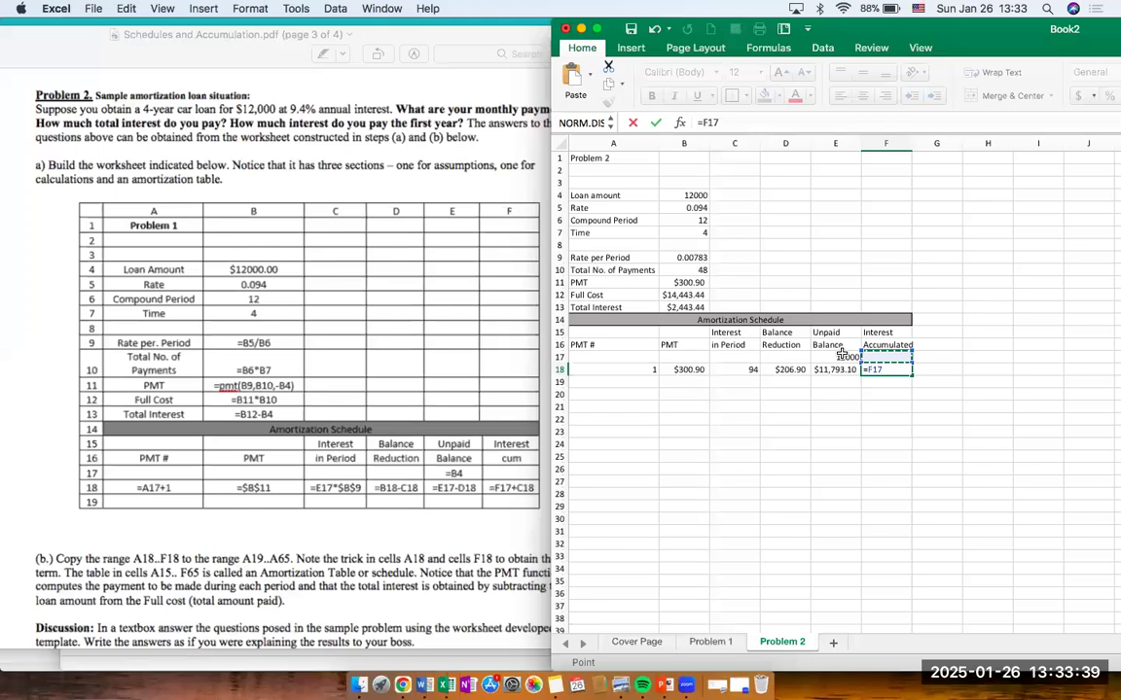
type("+")
left_click(744, 368)
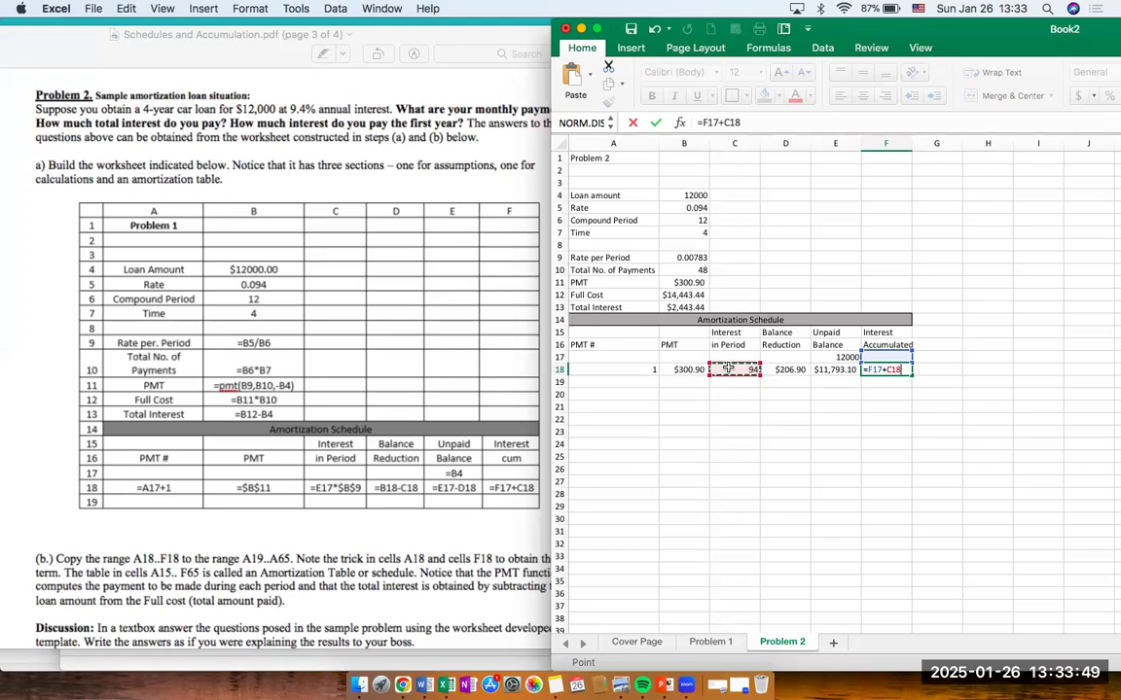
key("Return")
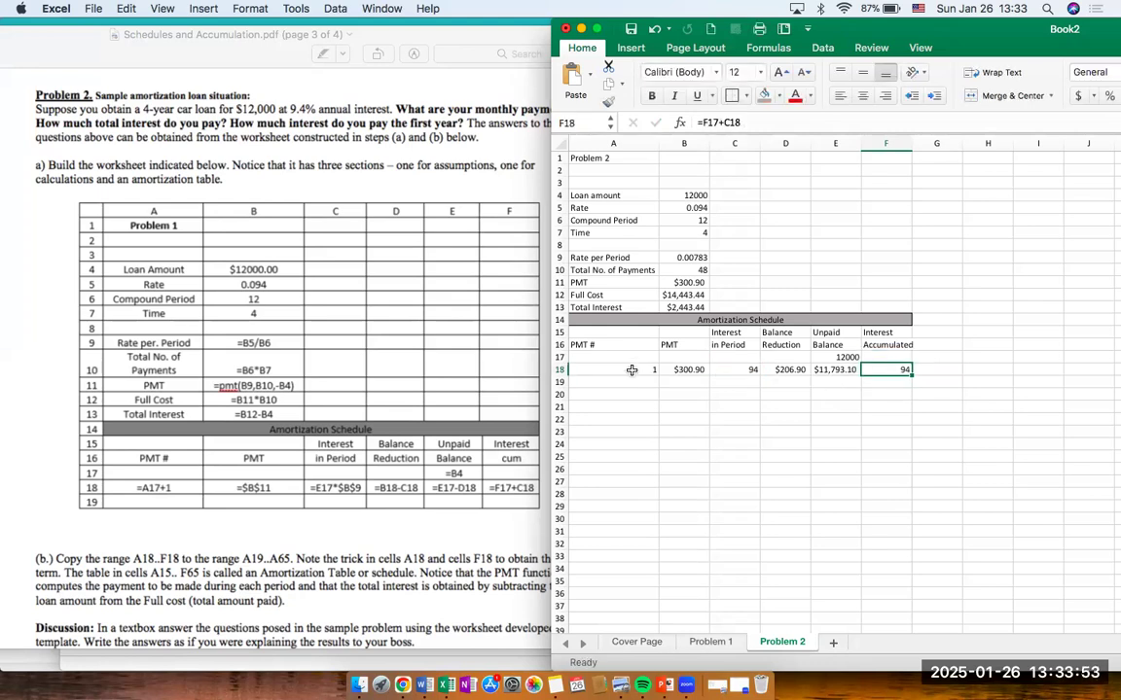
Set the entire Problem 2 sheet to Times New Roman and center all of its cells horizontally.
left_click(606, 334)
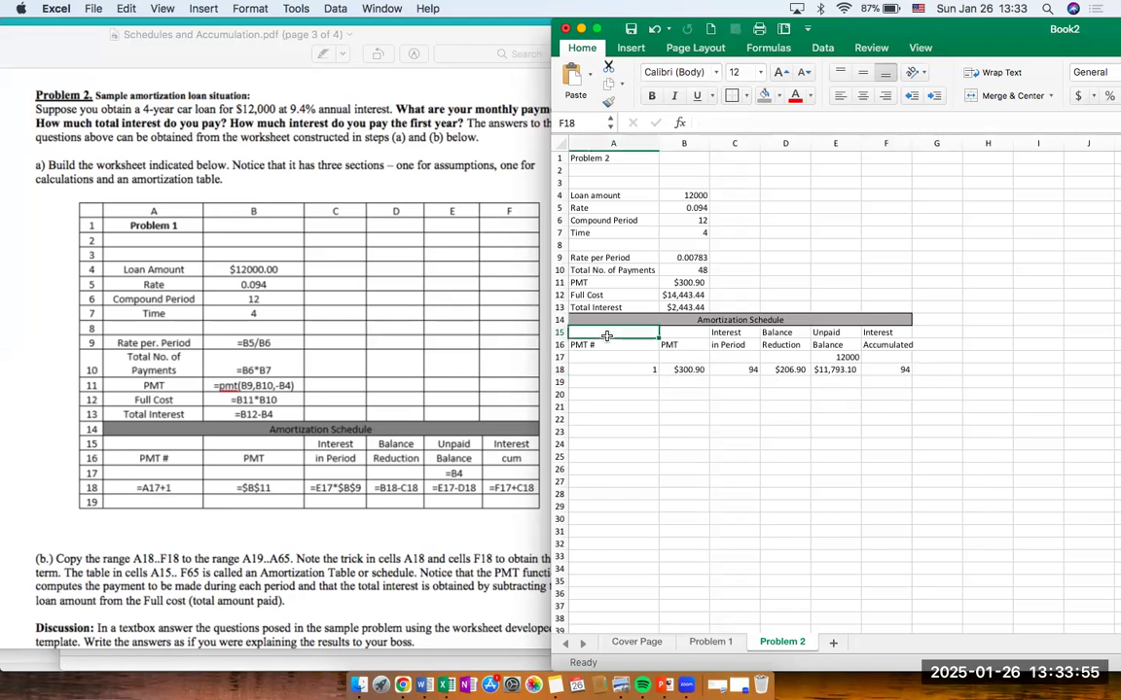
key("super+a")
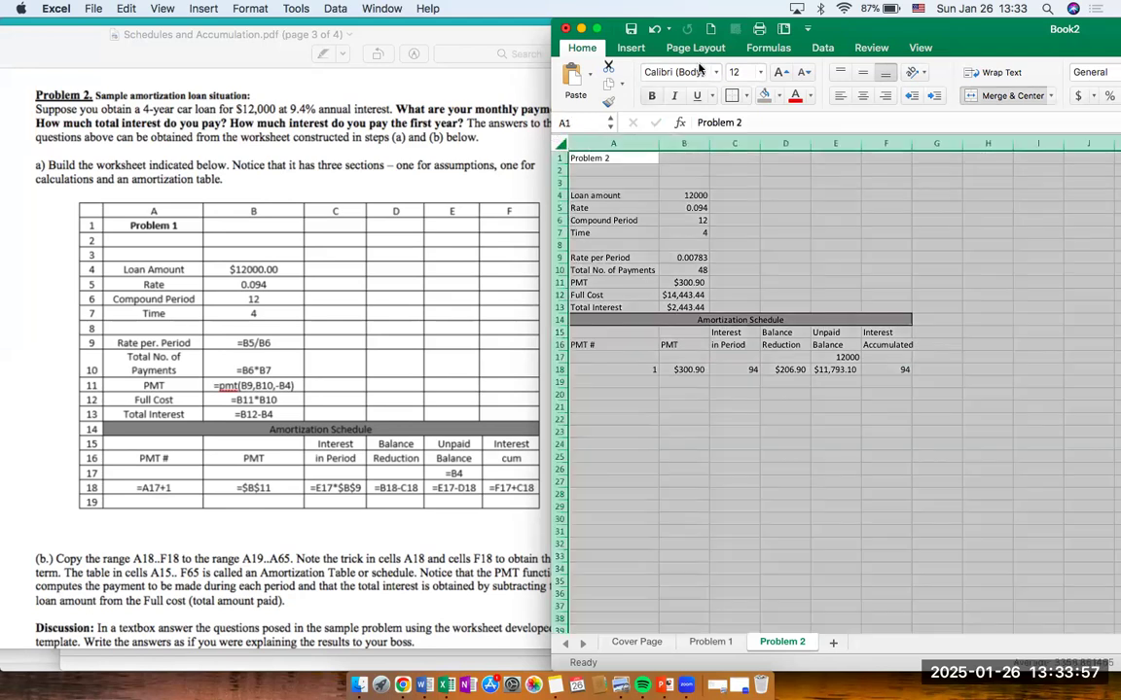
left_click(692, 73)
type("Times New Roman")
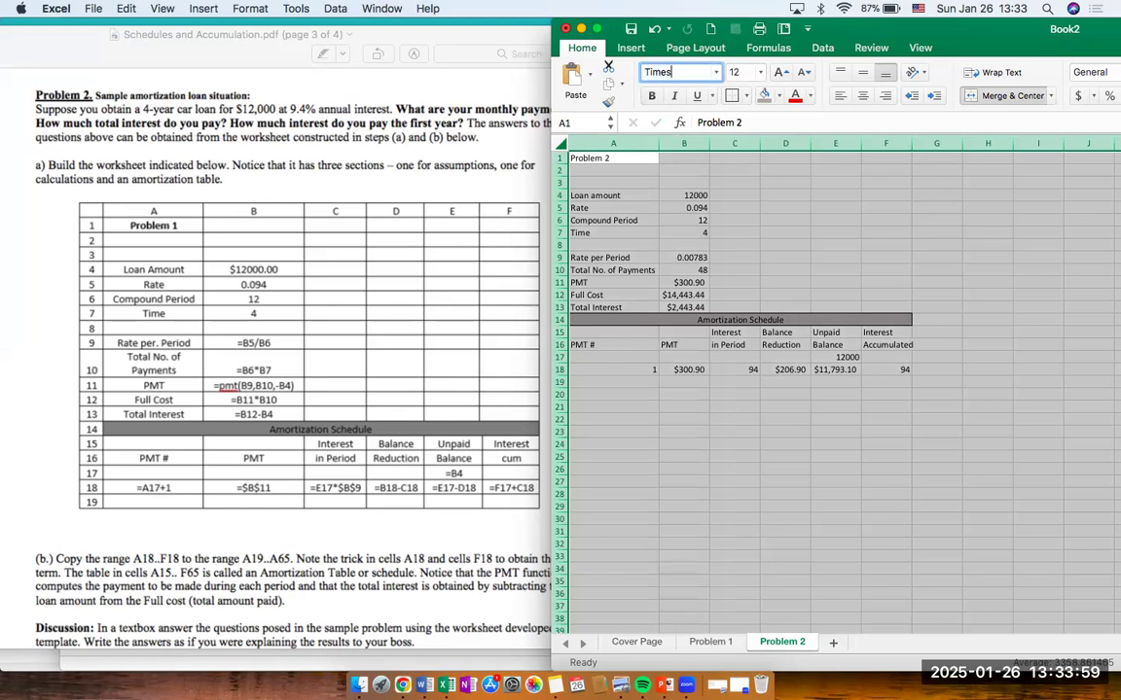
key("Return")
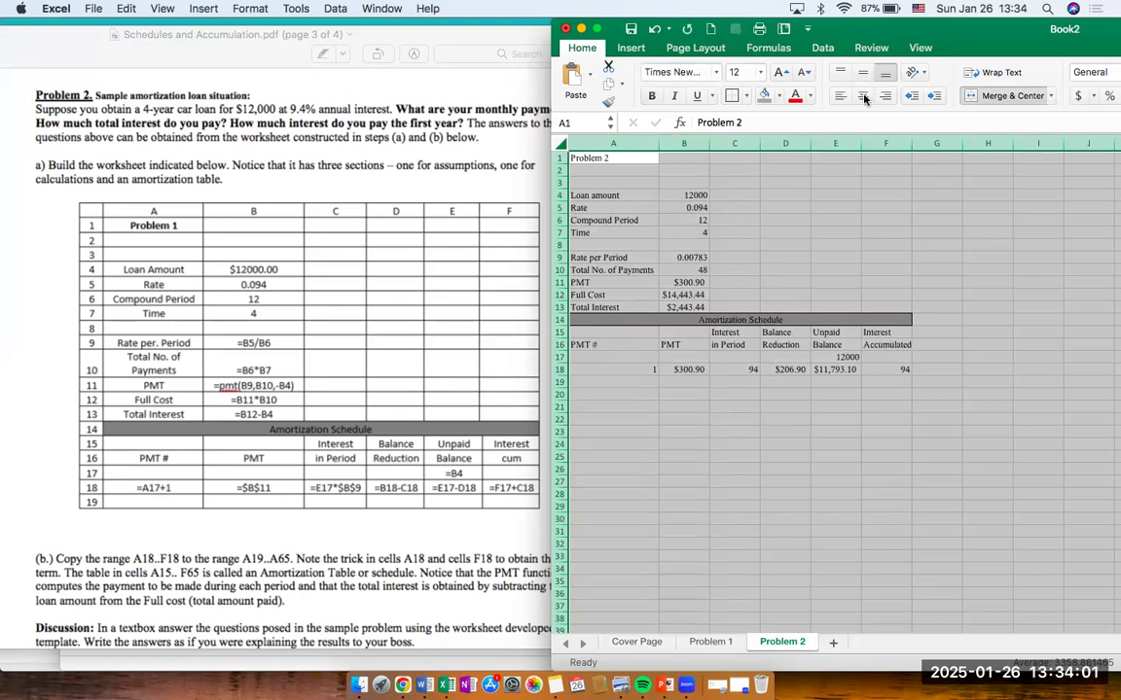
key("super+e")
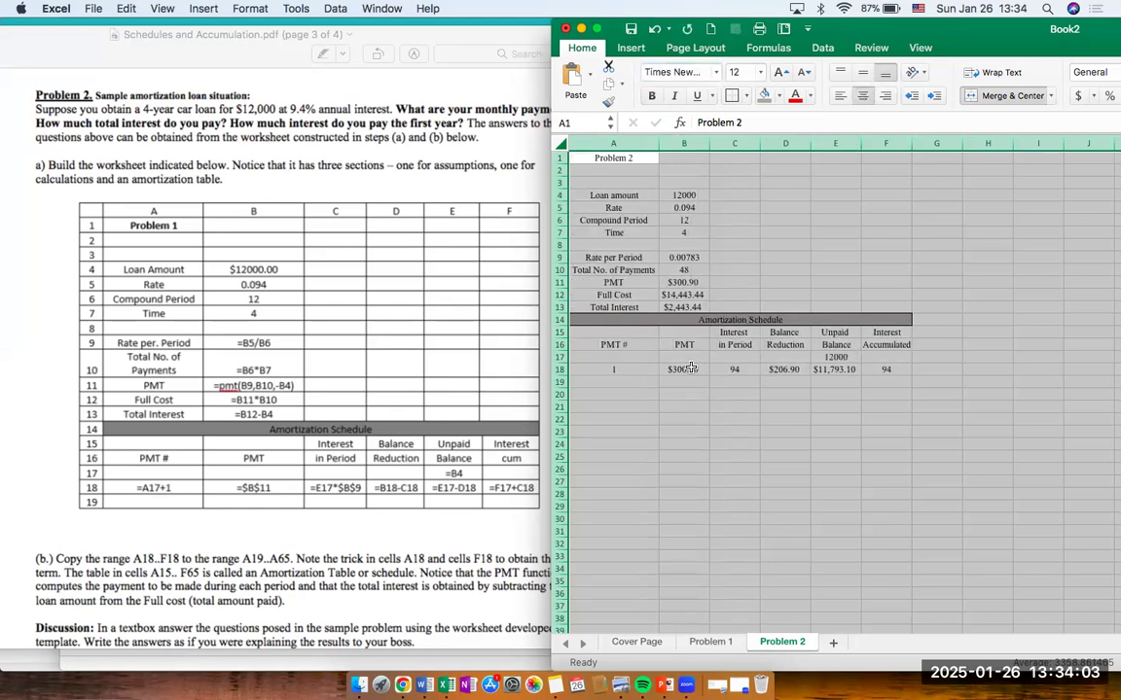
Apply the dollar accounting format to the period interest in C18 and the accumulated interest in F18.
left_click(728, 370)
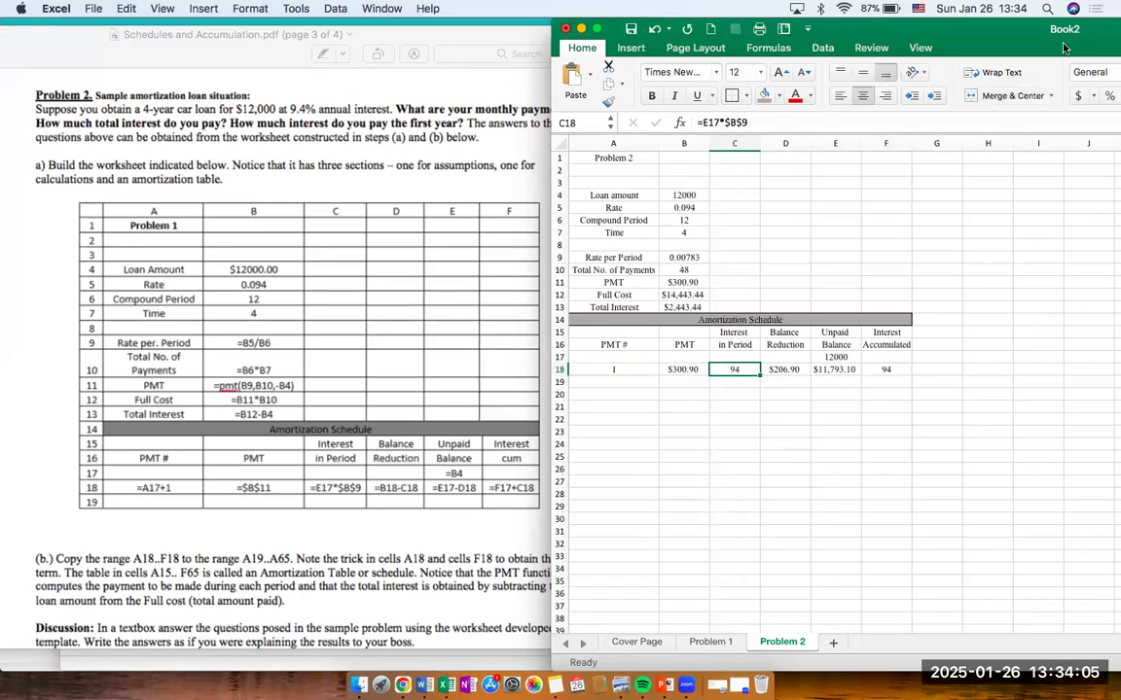
left_click_drag(944, 26, 798, 26)
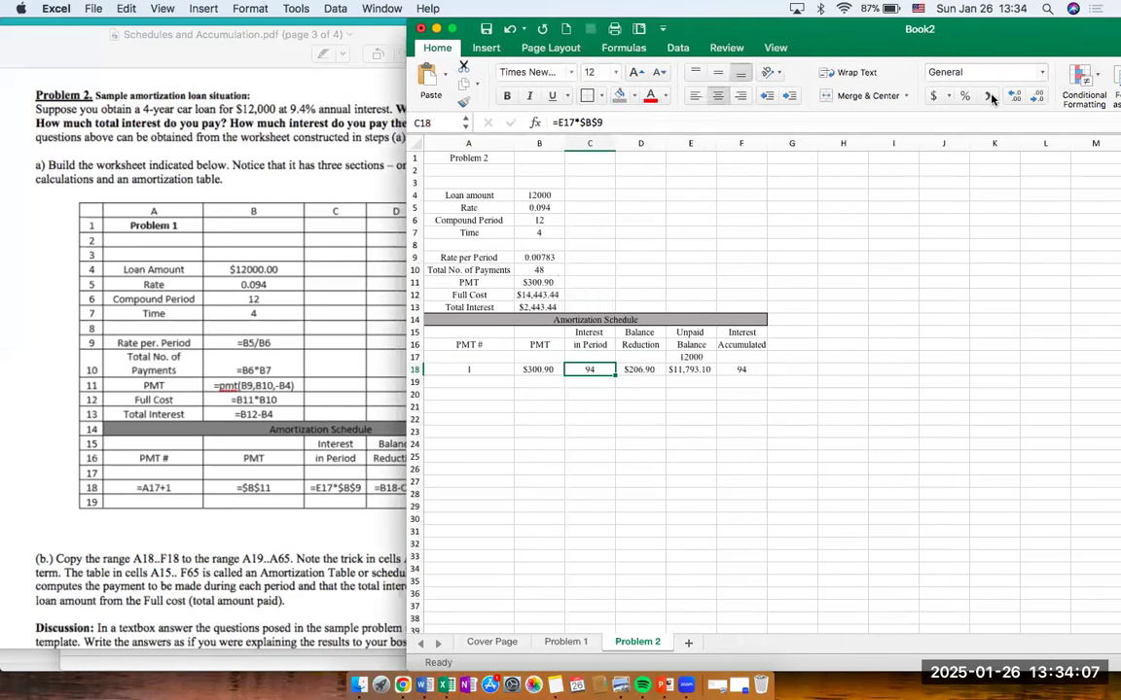
left_click(932, 97)
left_click(742, 370)
left_click(940, 99)
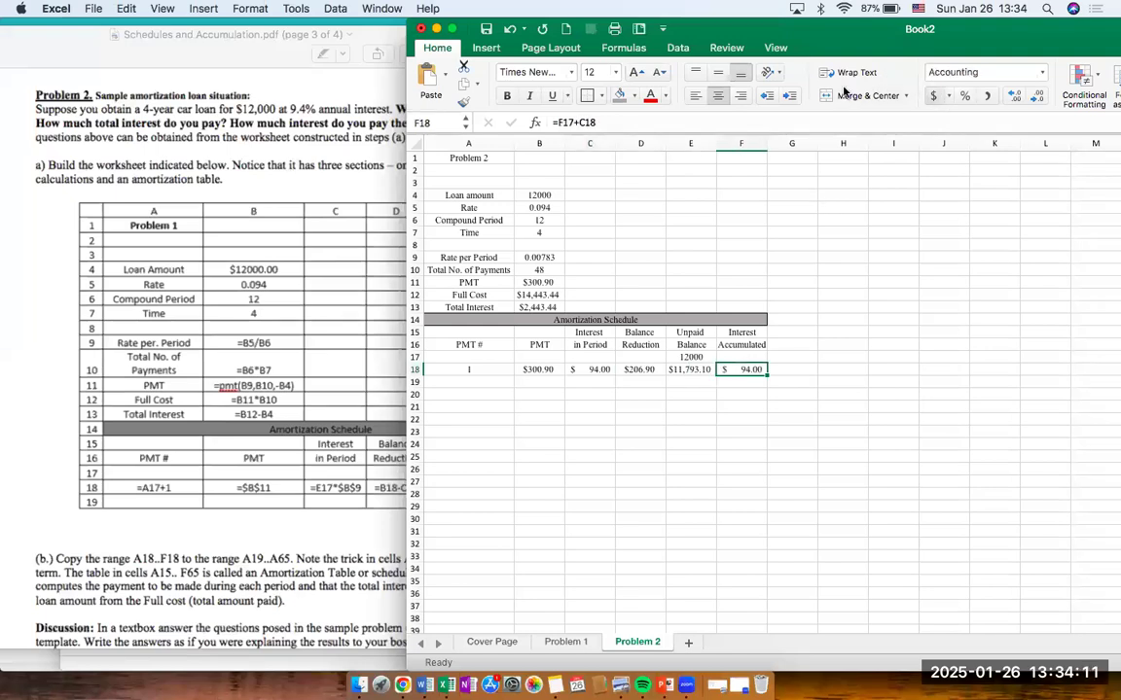
left_click_drag(896, 34, 1029, 33)
Read part (b) of the assignment PDF, then fill the payment-number formula in Excel from A18 down to A65.
left_click(508, 523)
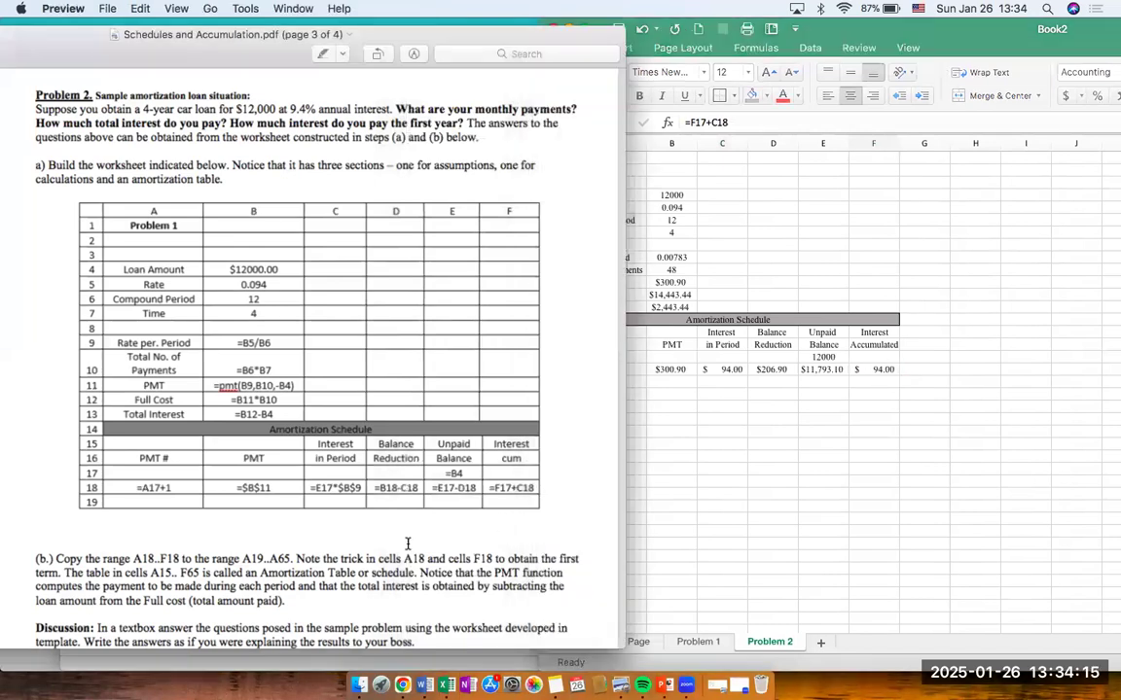
scroll(408, 540, "down", 3)
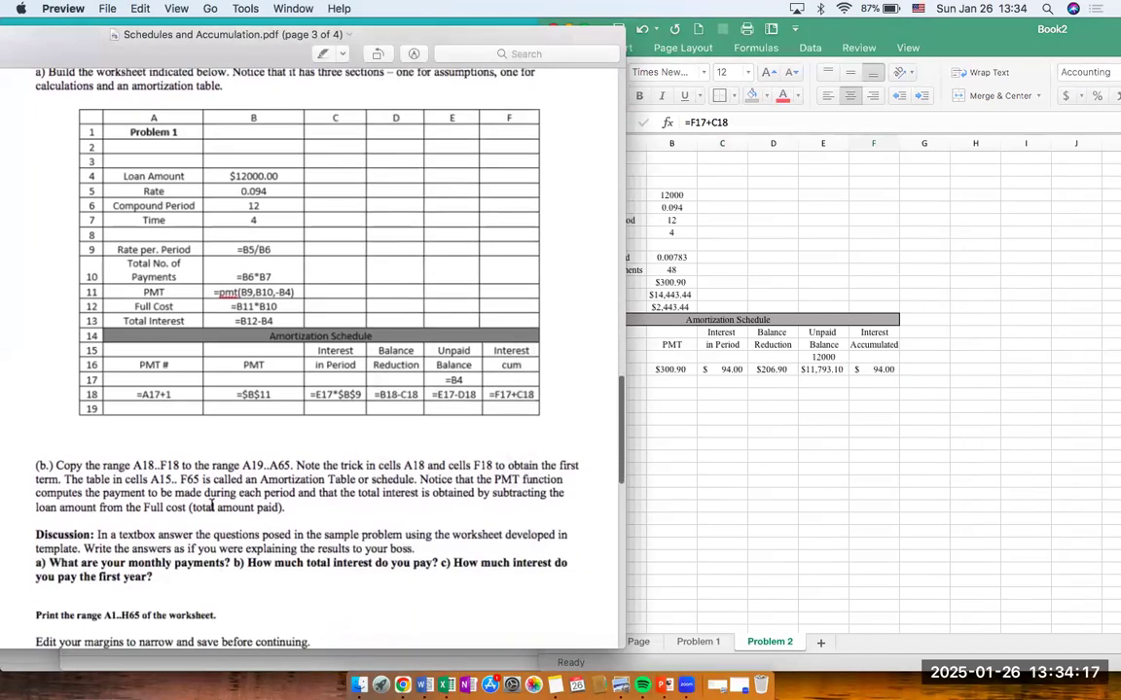
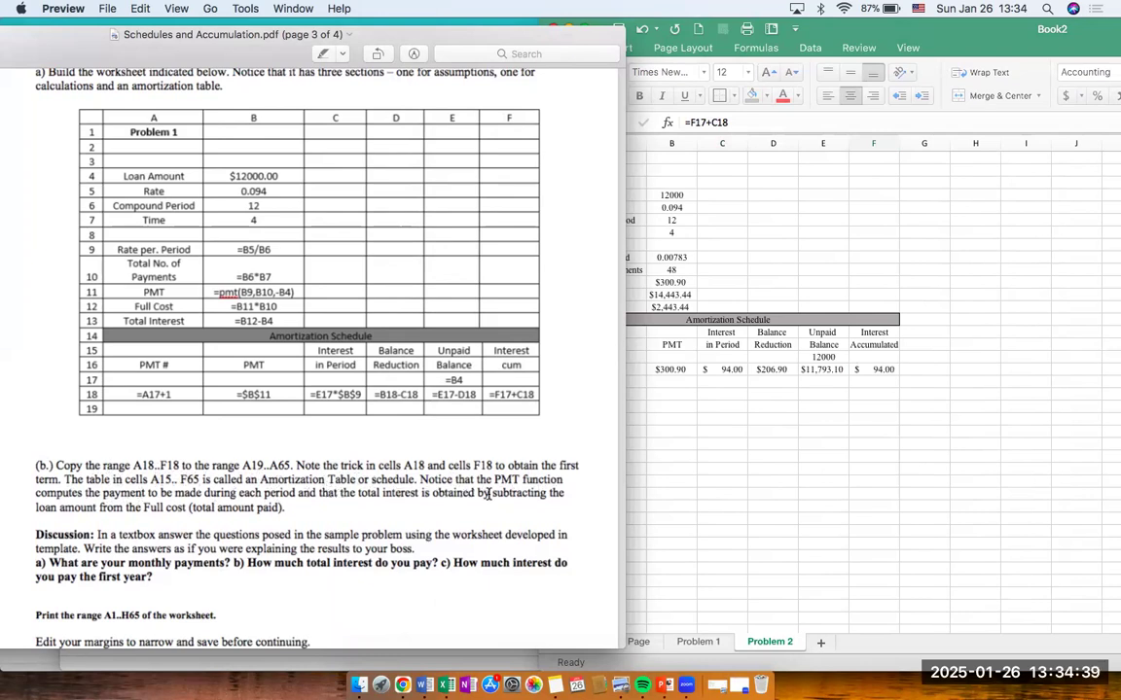
left_click(764, 466)
left_click(638, 370)
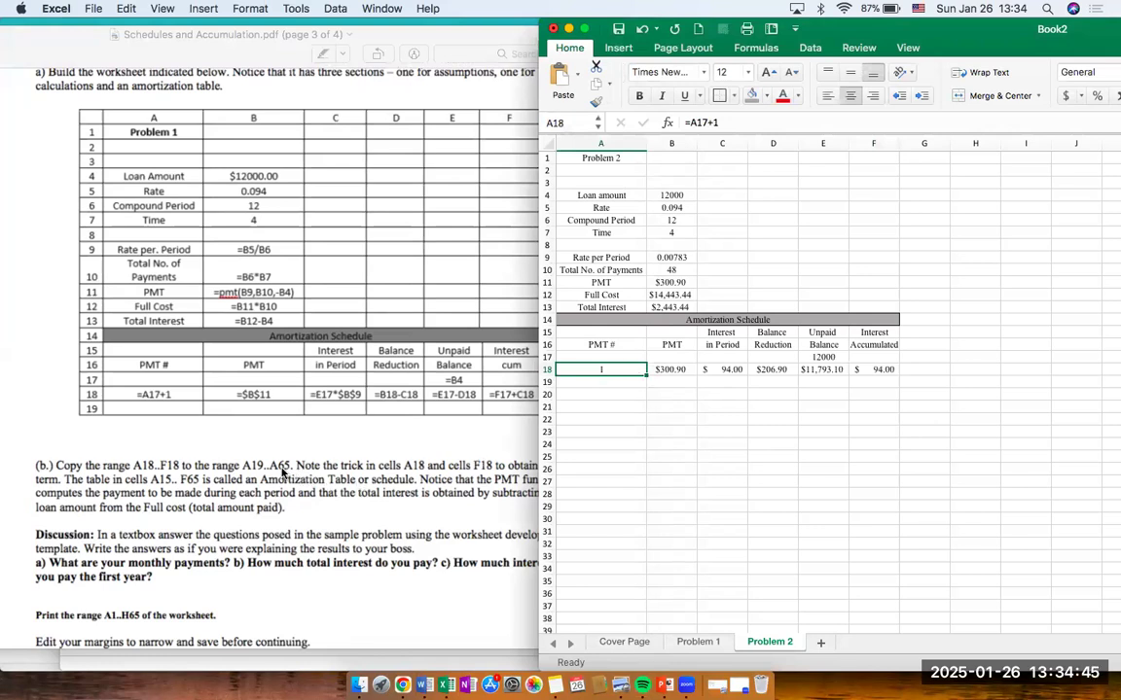
left_click_drag(647, 378, 605, 585)
Shade the last payment number in A65 and the total number of payments in B10 with the same light green fill.
left_click(621, 580)
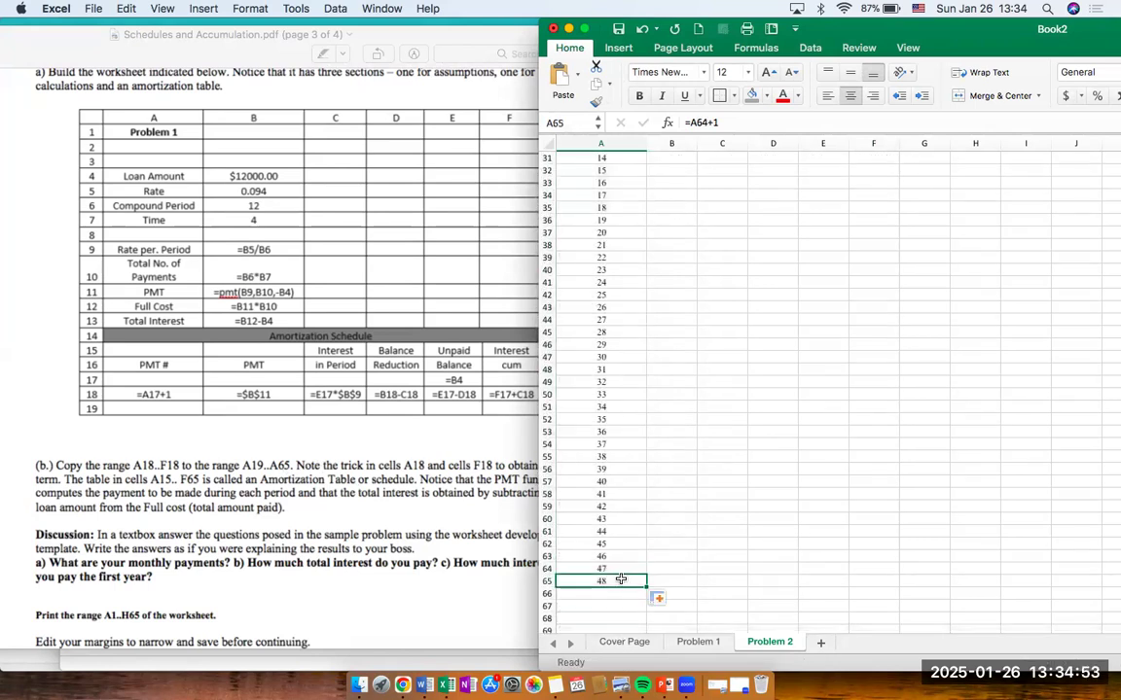
left_click(766, 96)
left_click(883, 182)
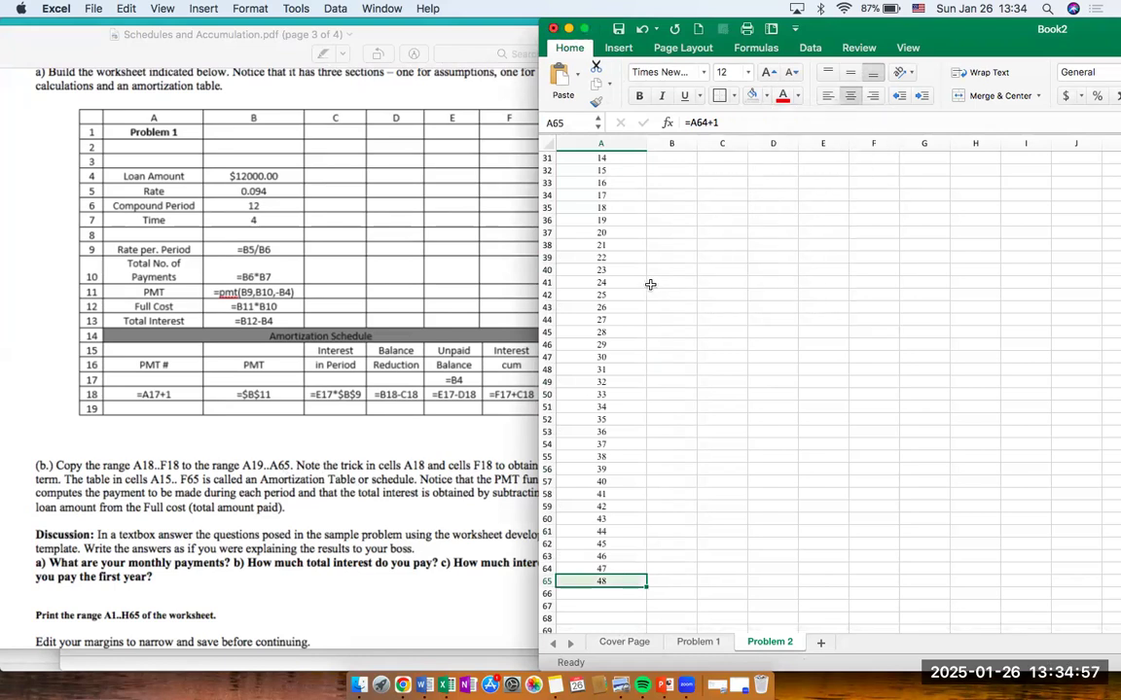
scroll(650, 285, "up", 10)
left_click(671, 269)
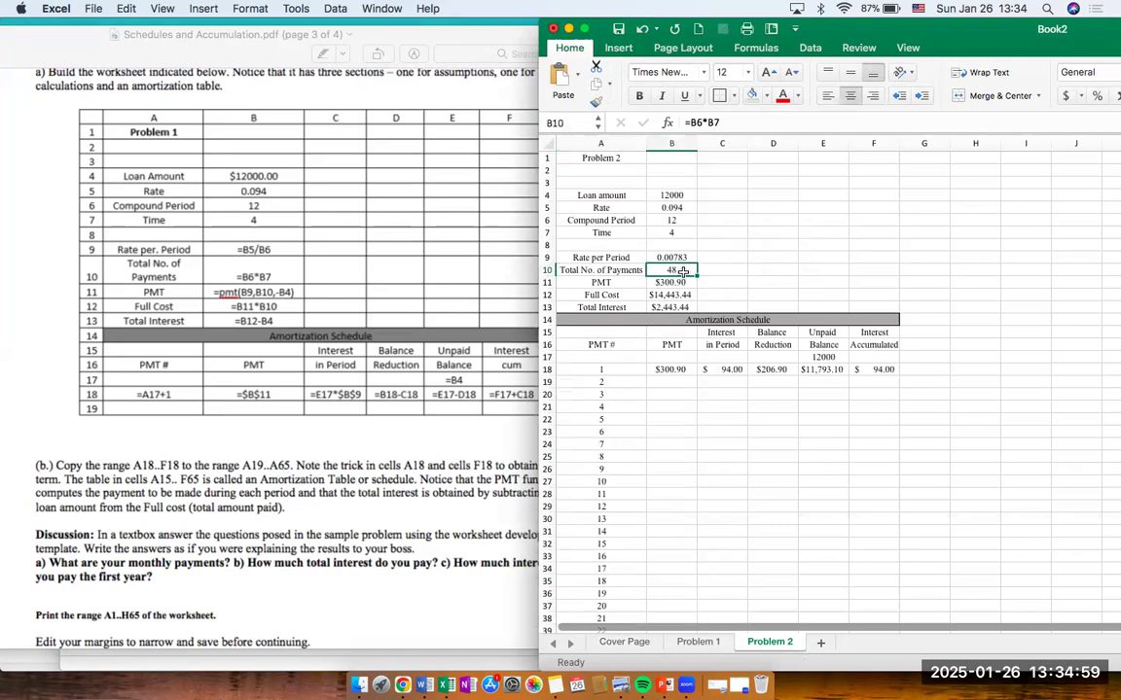
left_click(752, 96)
left_click(677, 380)
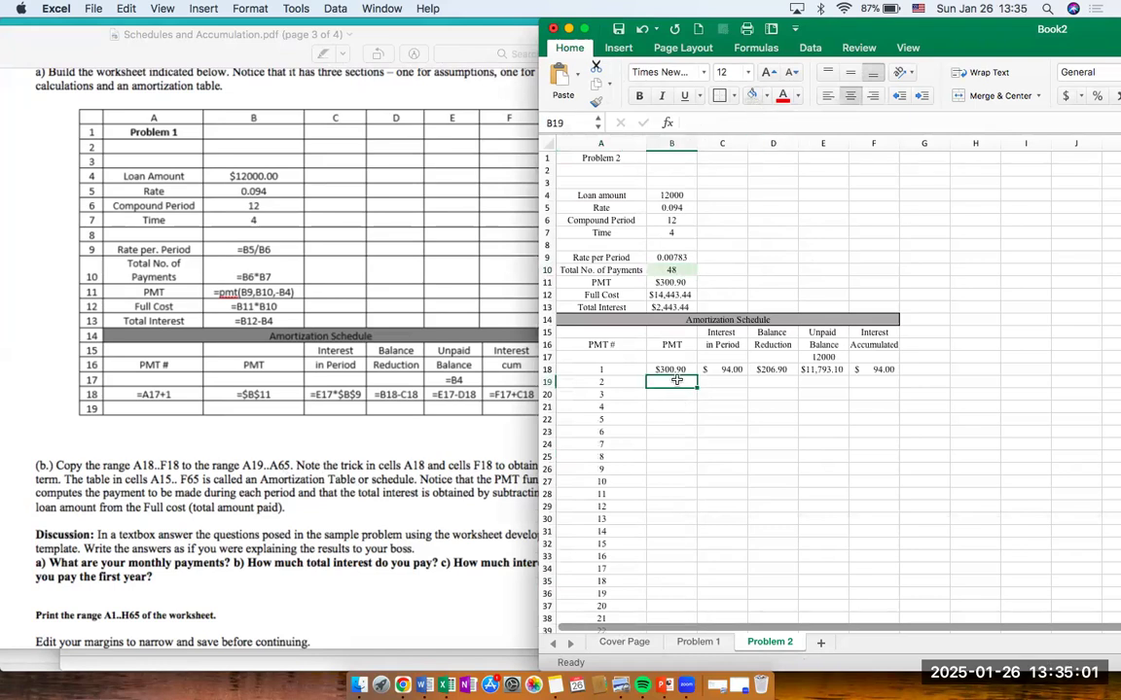
Shade the PMT value in B11 light gold and fill the payment formula from B18 down to B65.
left_click(683, 370)
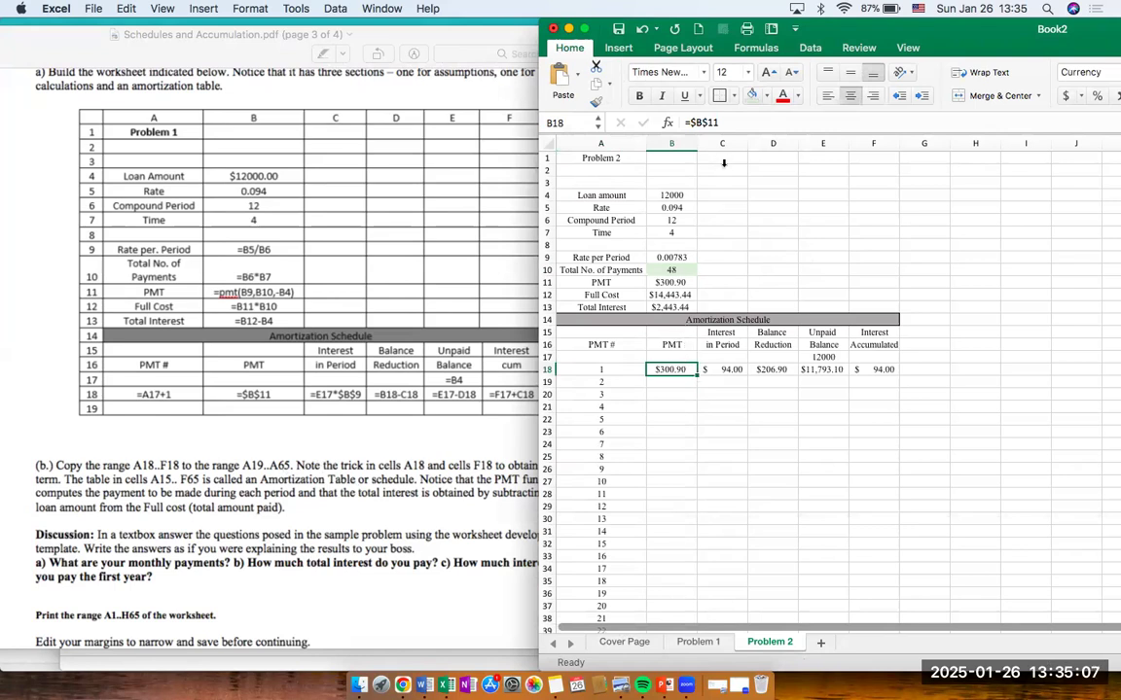
left_click(679, 285)
left_click(768, 95)
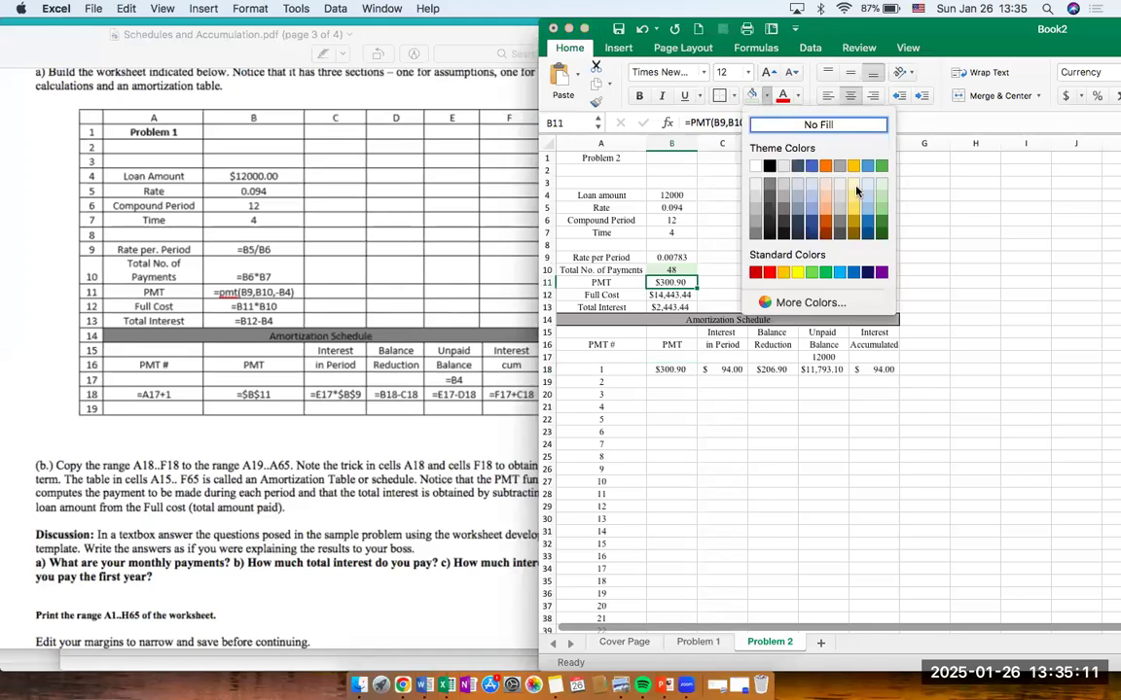
left_click(855, 190)
left_click(683, 369)
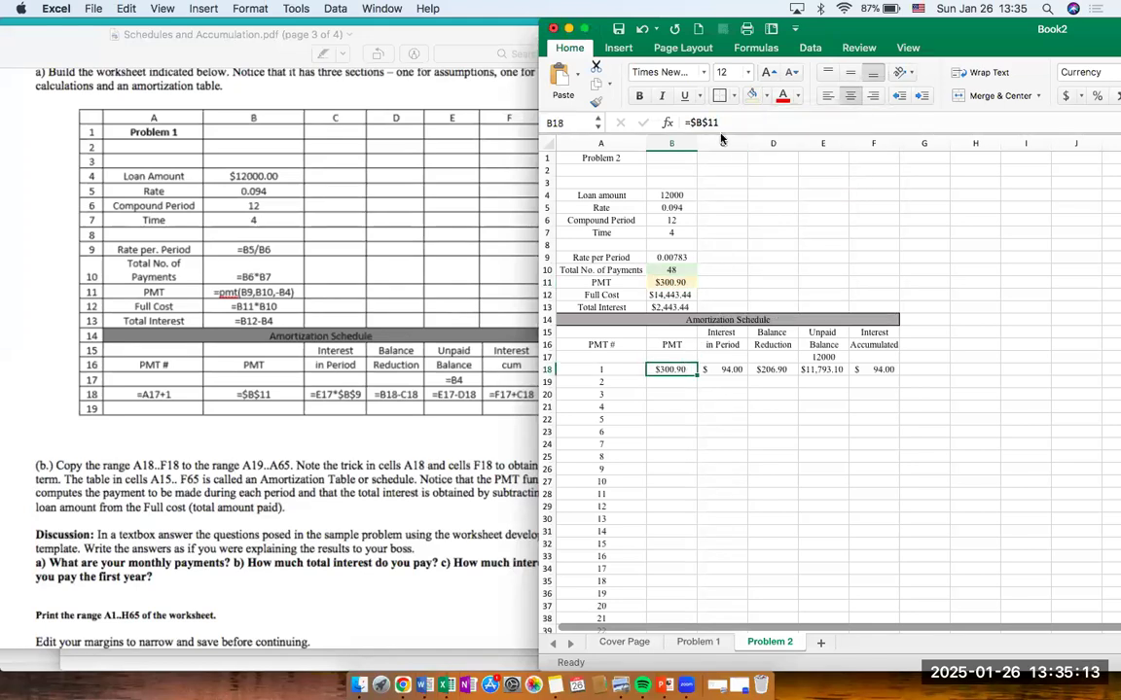
left_click_drag(697, 375, 675, 220)
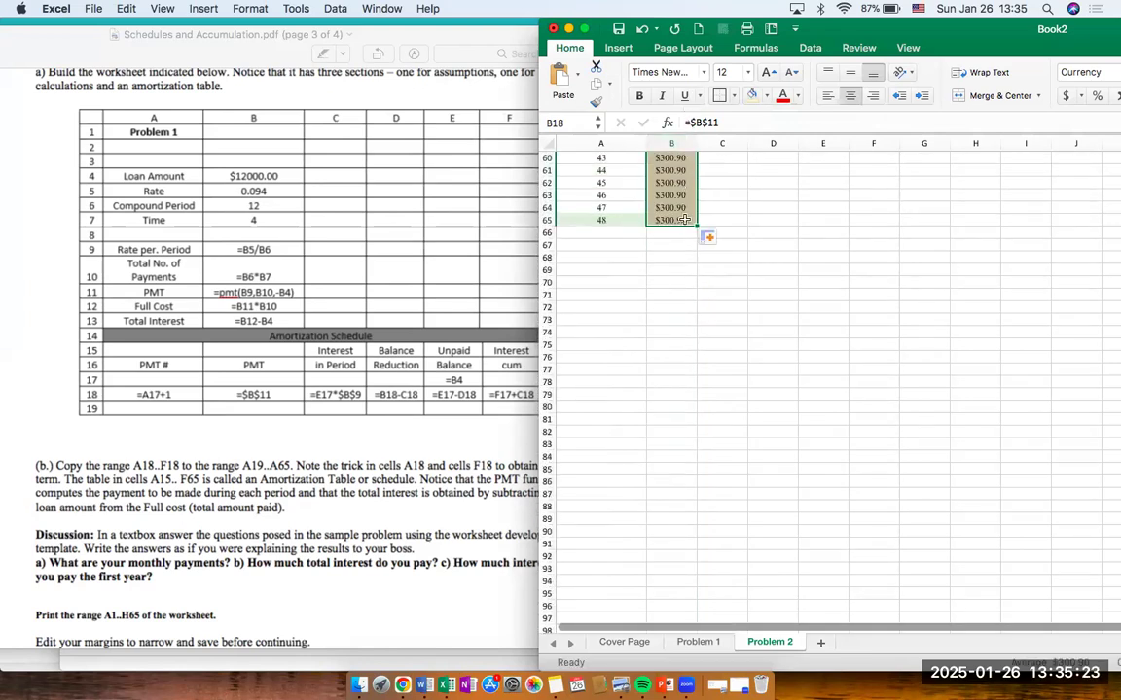
Fill the Interest in Period formula in C18 down through C65 and inspect the copied formula in C19.
left_click(743, 219)
scroll(743, 220, "up", 15)
left_click(739, 382)
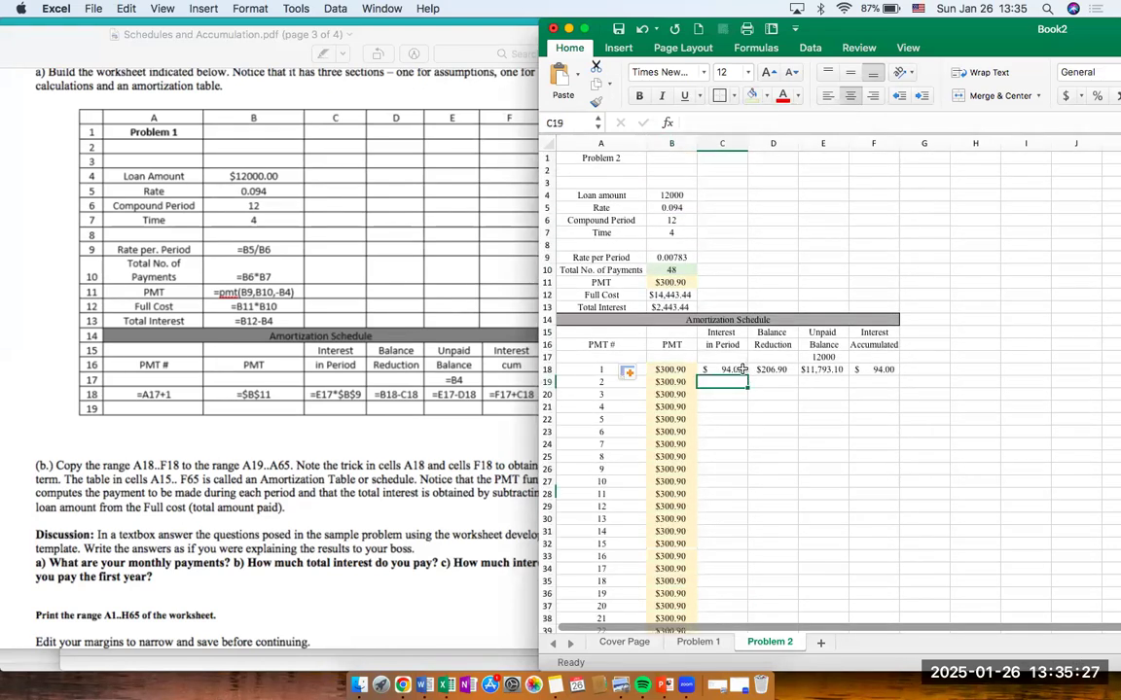
left_click(741, 370)
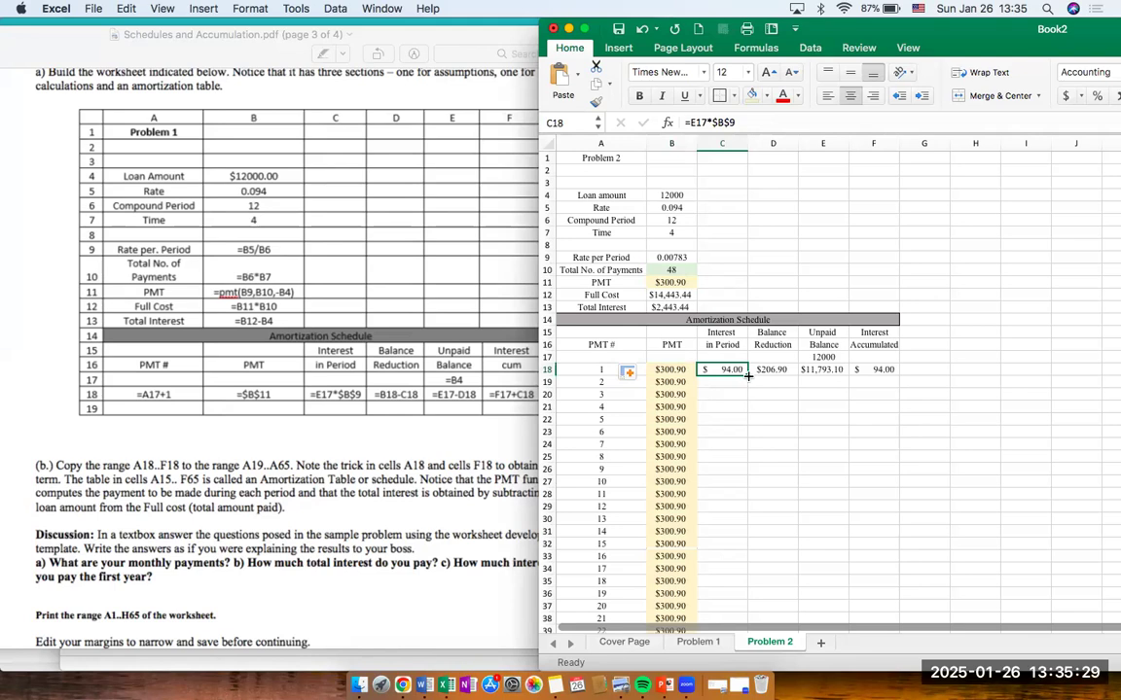
left_click_drag(748, 375, 732, 578)
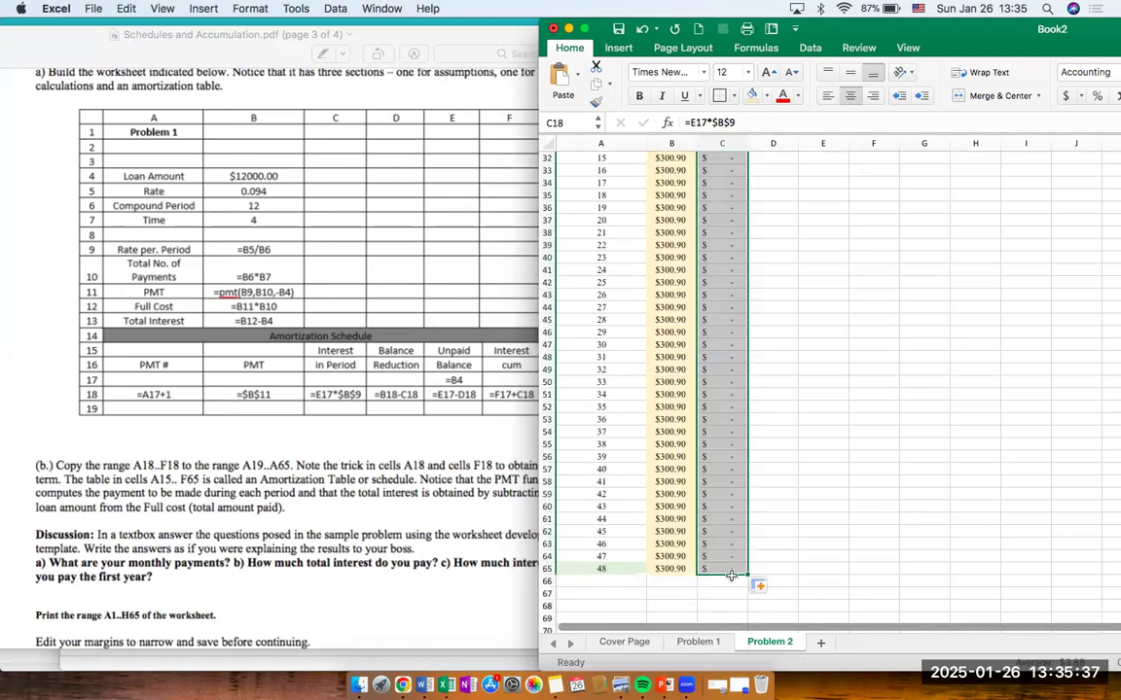
scroll(732, 540, "up", 9)
scroll(732, 541, "up", 2)
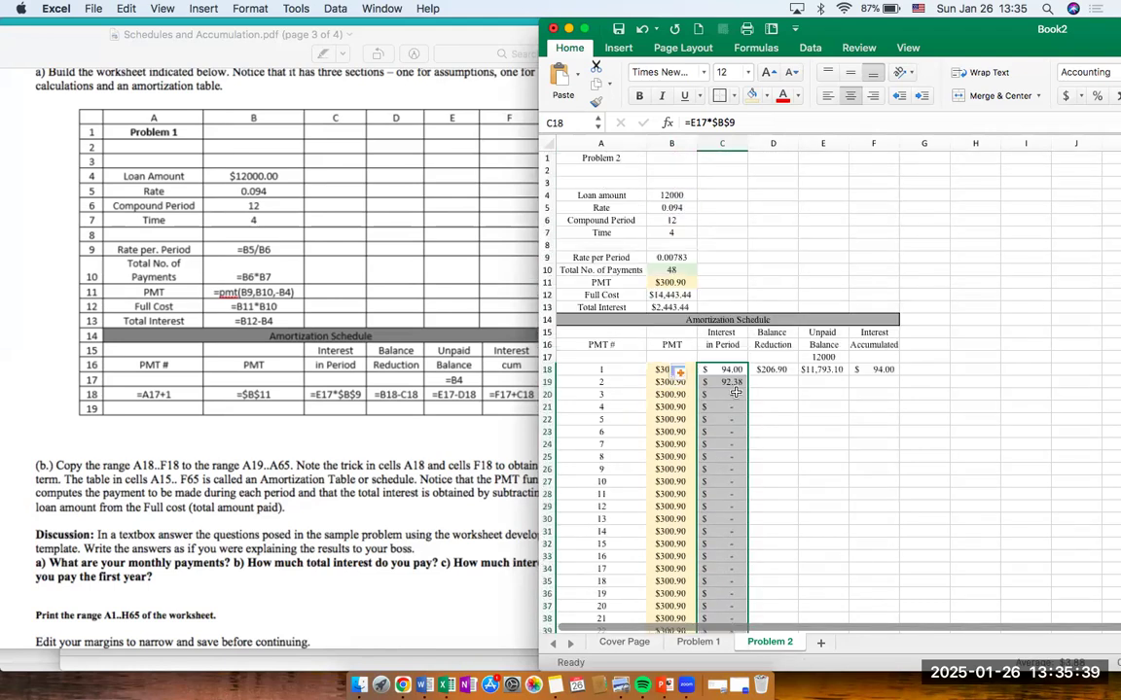
left_click(738, 384)
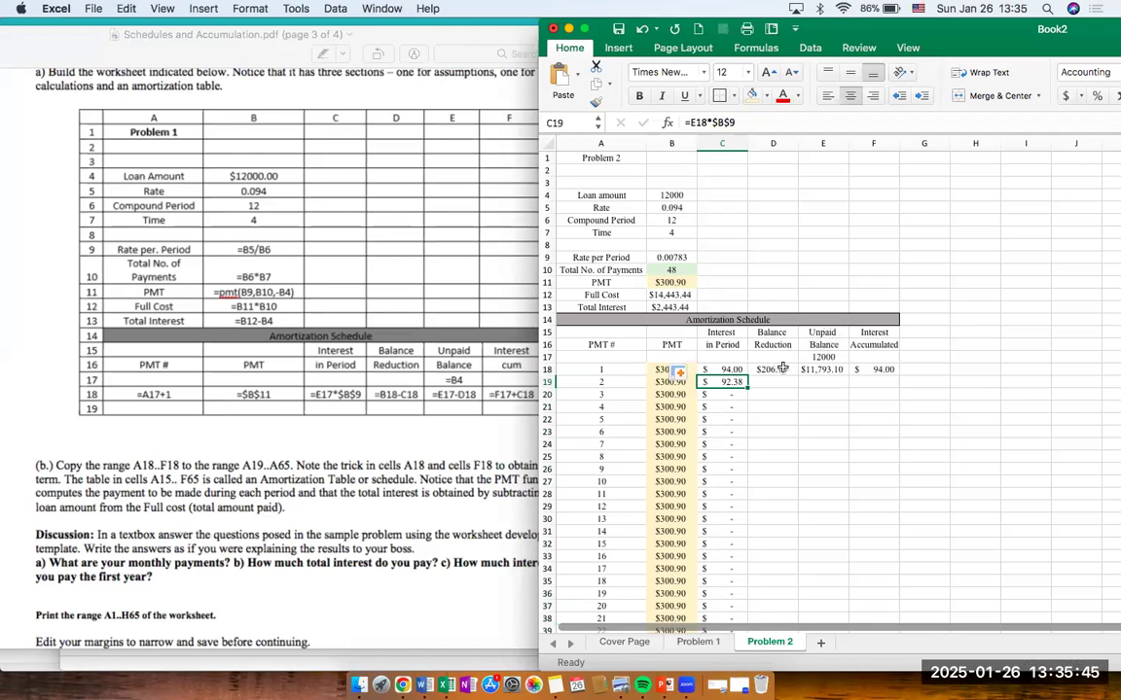
Fill the Balance Reduction formula in D18 down through D65.
left_click(792, 371)
left_click_drag(796, 374, 787, 265)
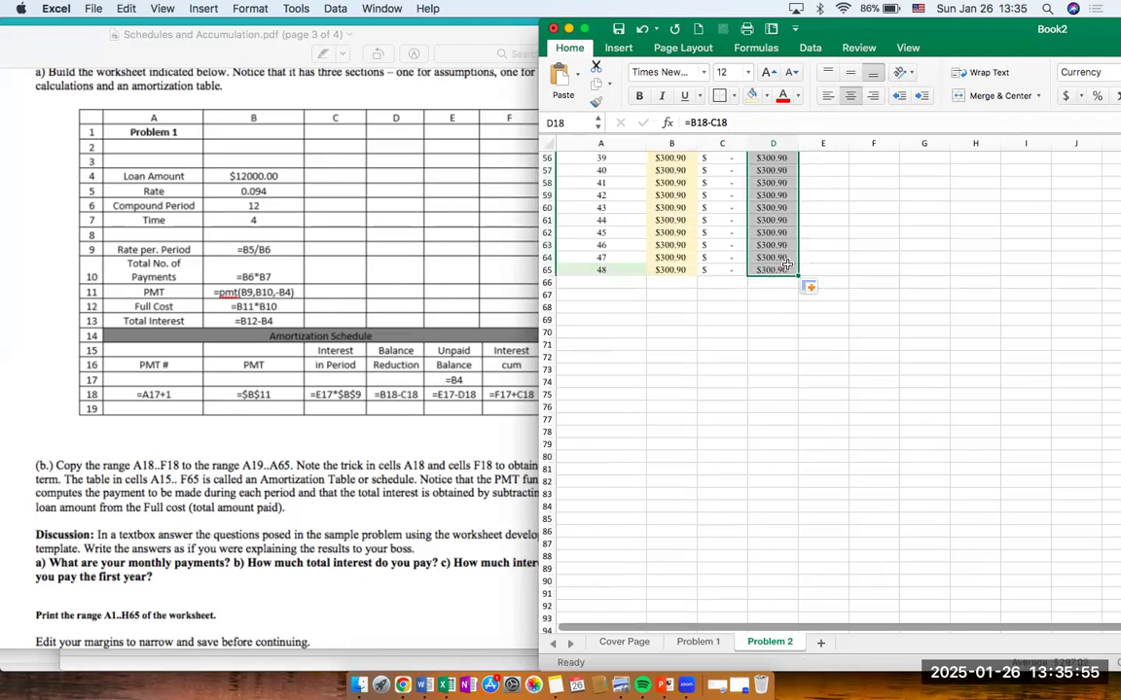
scroll(786, 265, "up", 10)
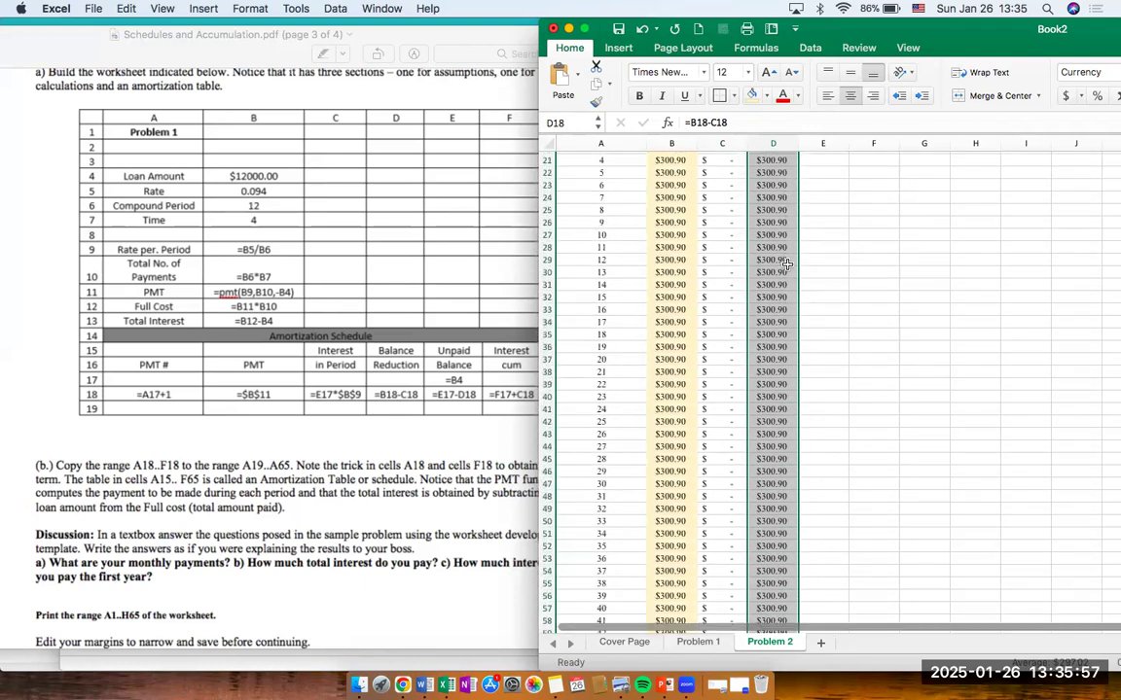
scroll(786, 264, "up", 5)
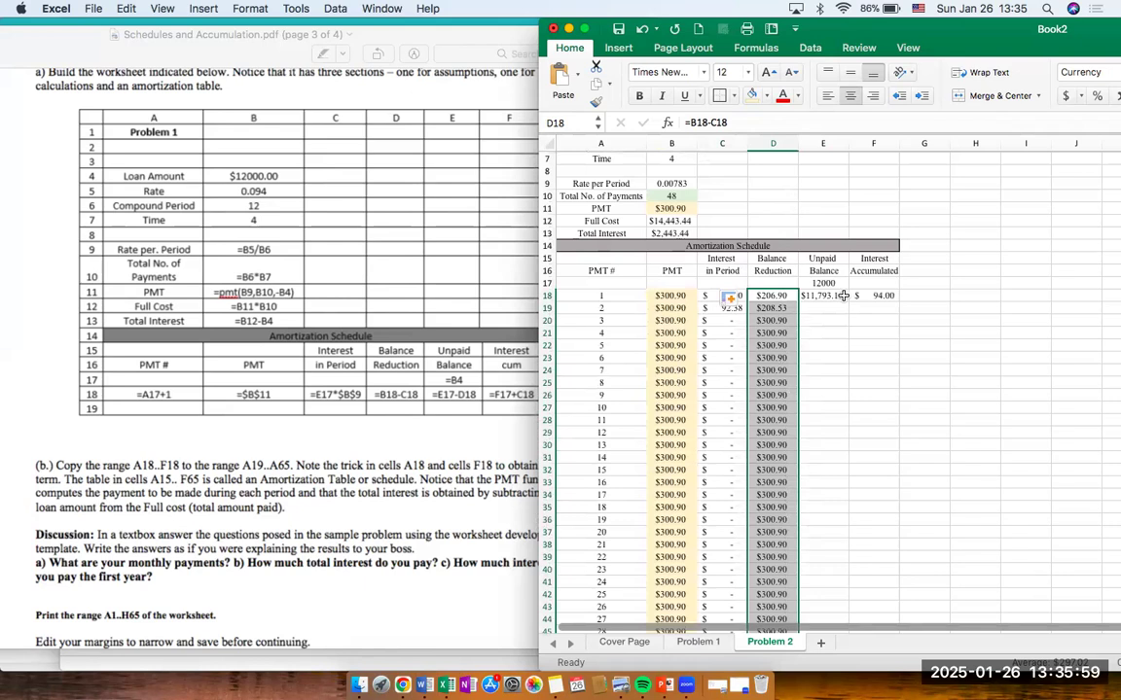
Fill the Unpaid Balance formula in E18 down through E65 and check the final balance against the loan amount.
left_click(842, 295)
left_click_drag(847, 301, 840, 550)
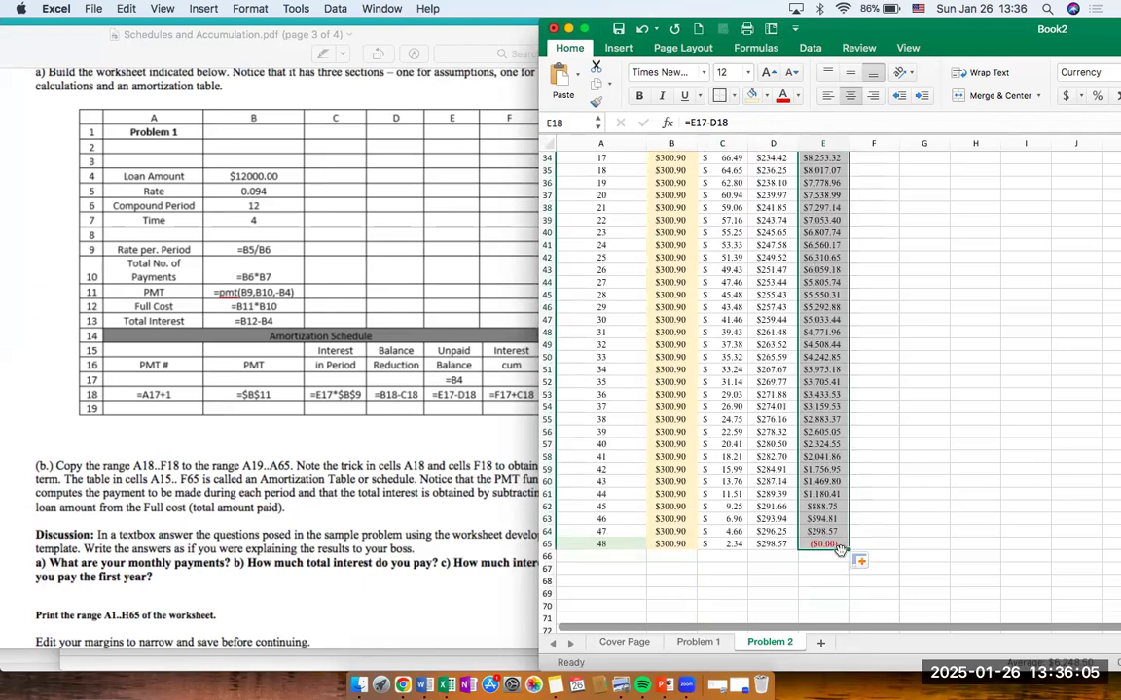
left_click(825, 547)
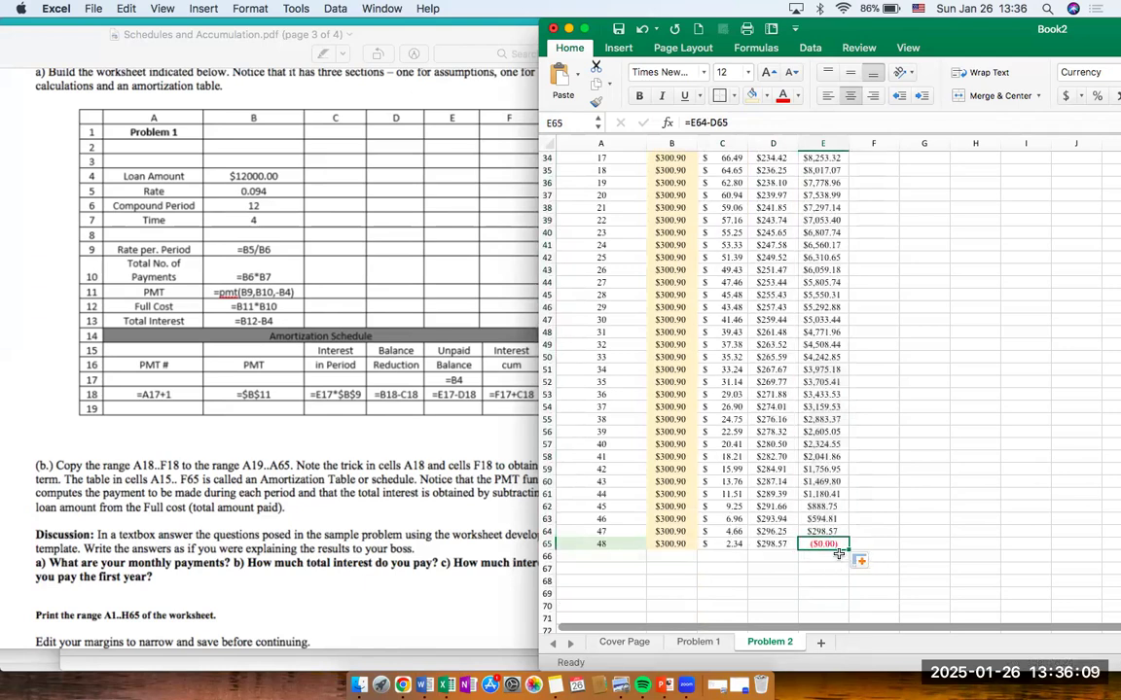
scroll(839, 553, "up", 10)
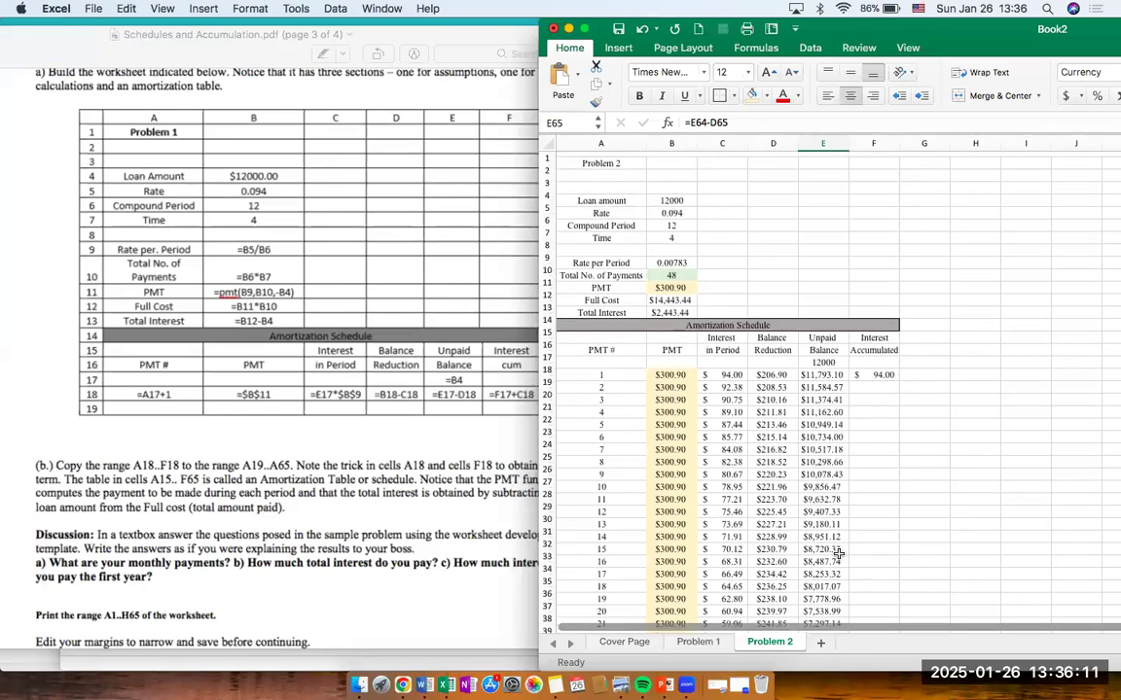
left_click(829, 357)
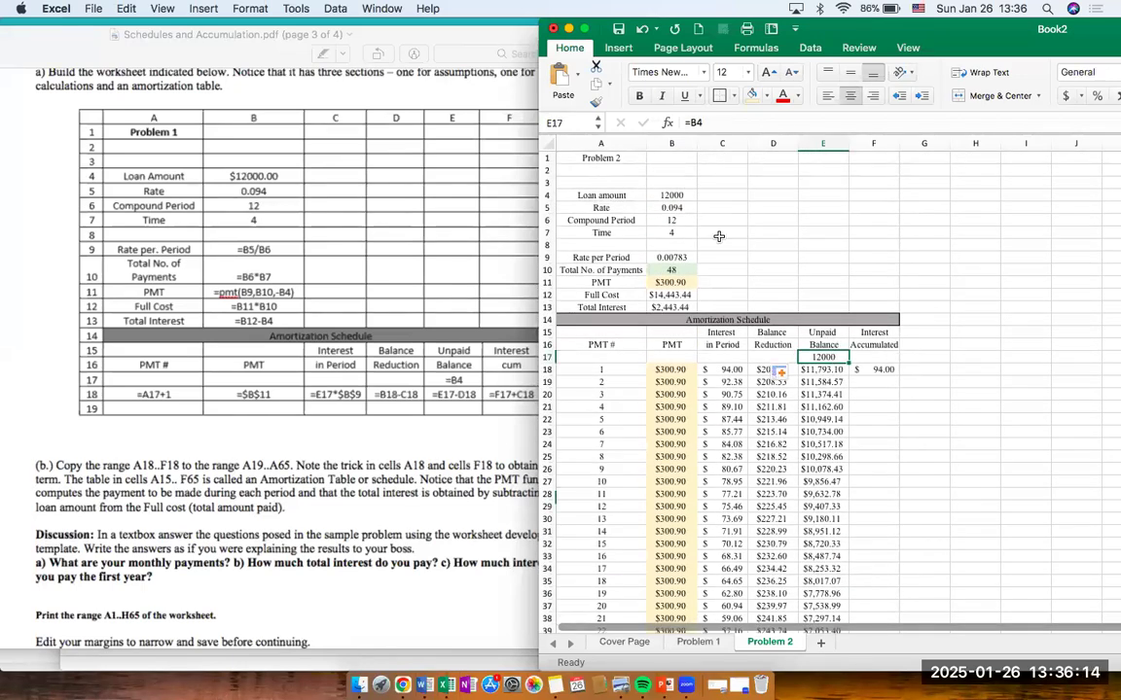
left_click(685, 195)
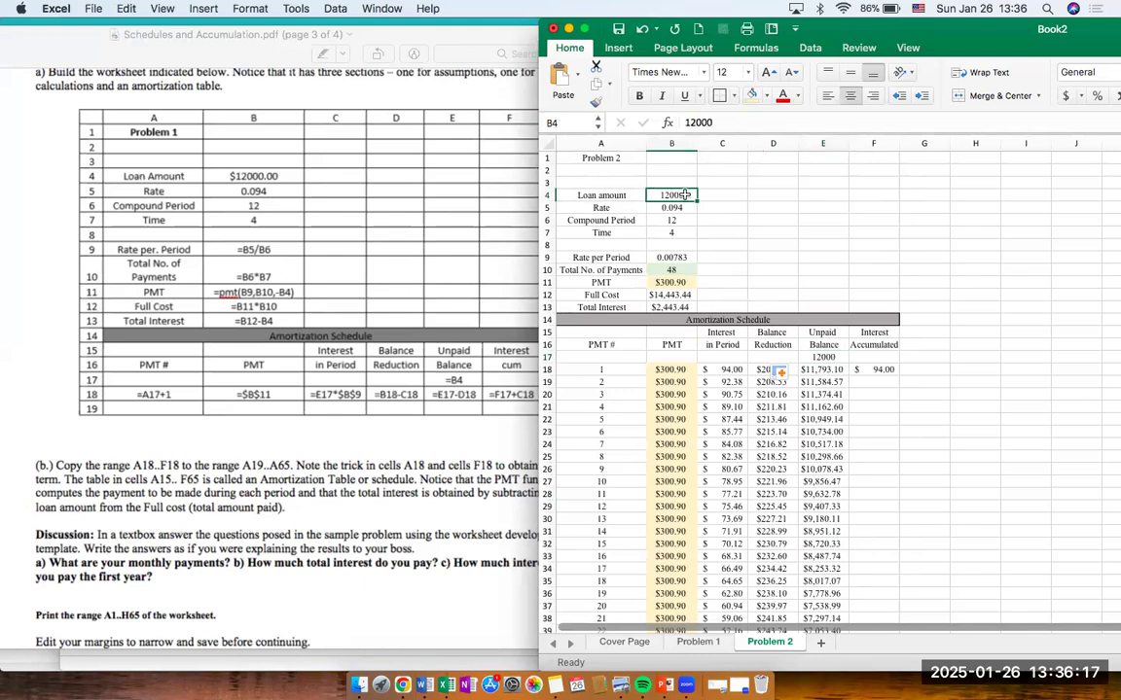
scroll(730, 357, "down", 15)
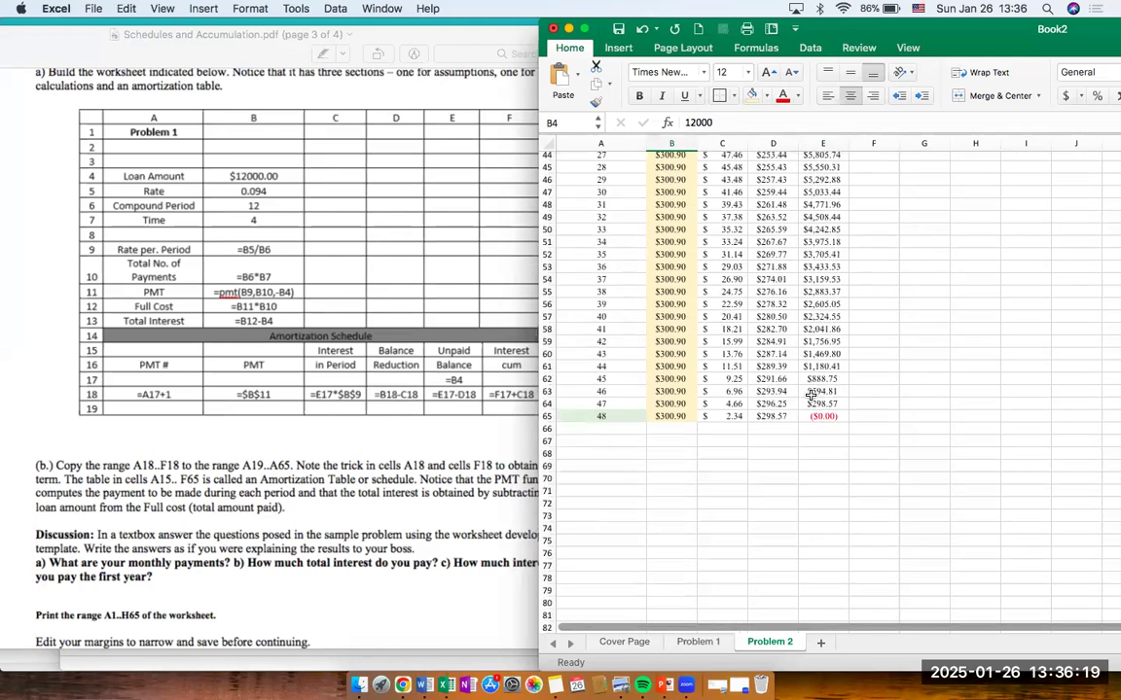
left_click(826, 409)
Fill the Interest Accumulated formula in F18 down through F65.
scroll(610, 405, "up", 15)
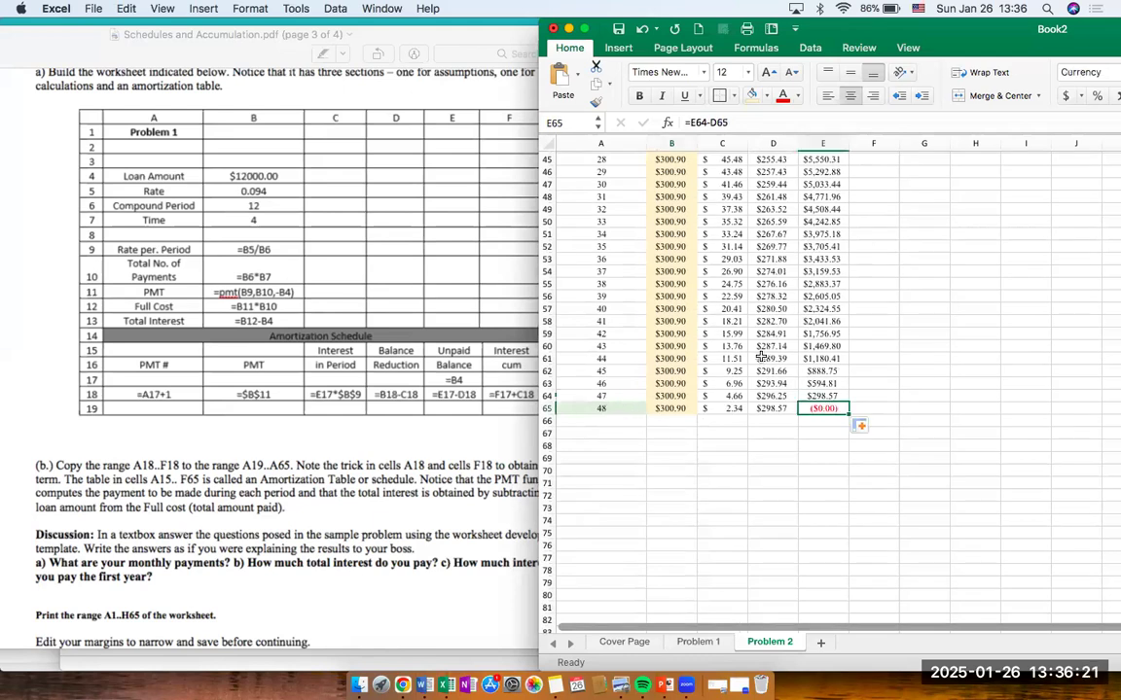
left_click(881, 369)
left_click_drag(901, 391, 881, 582)
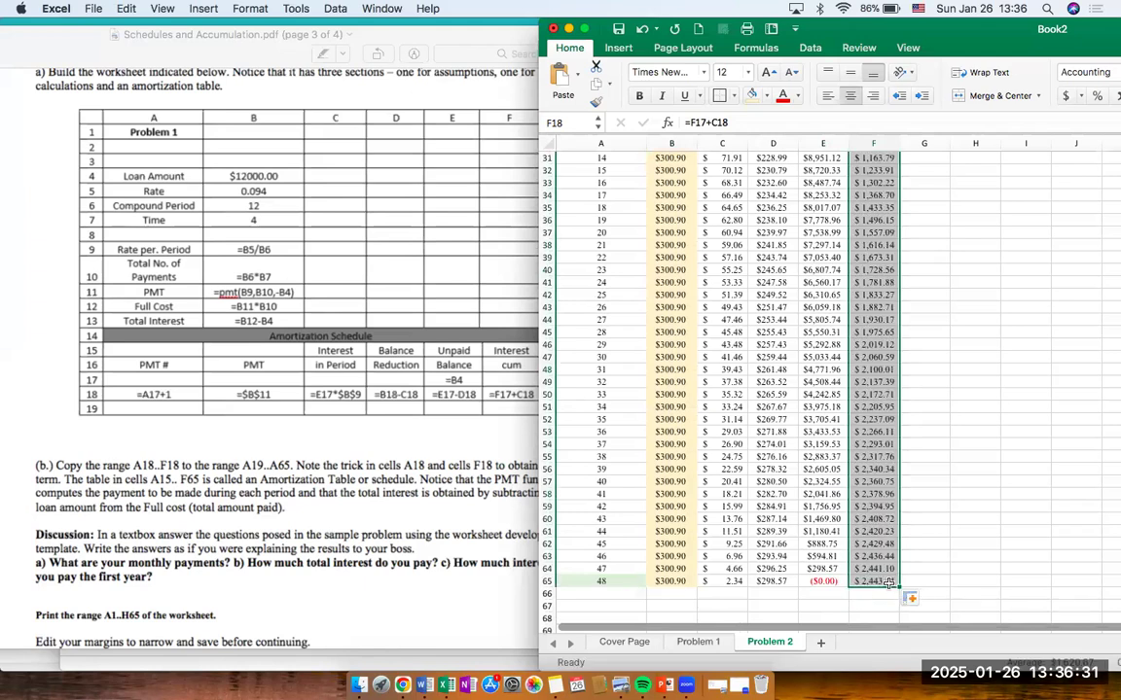
Highlight the final accumulated interest in F65 and the Total Interest in B13 with the same light blue fill.
left_click(887, 580)
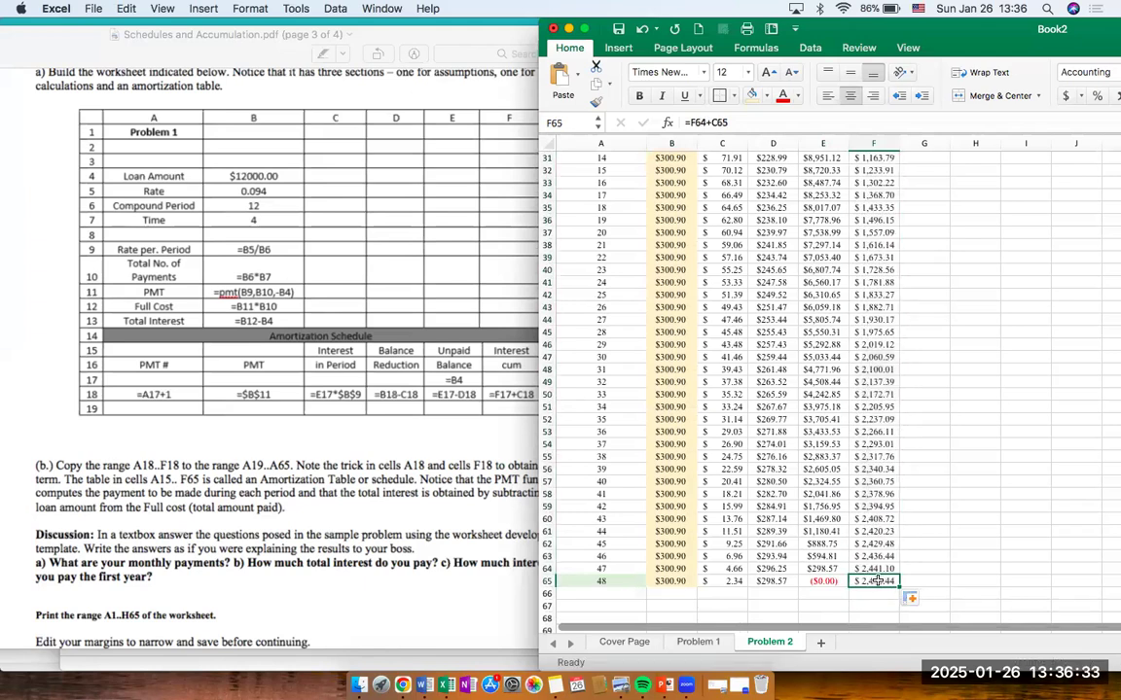
left_click(766, 96)
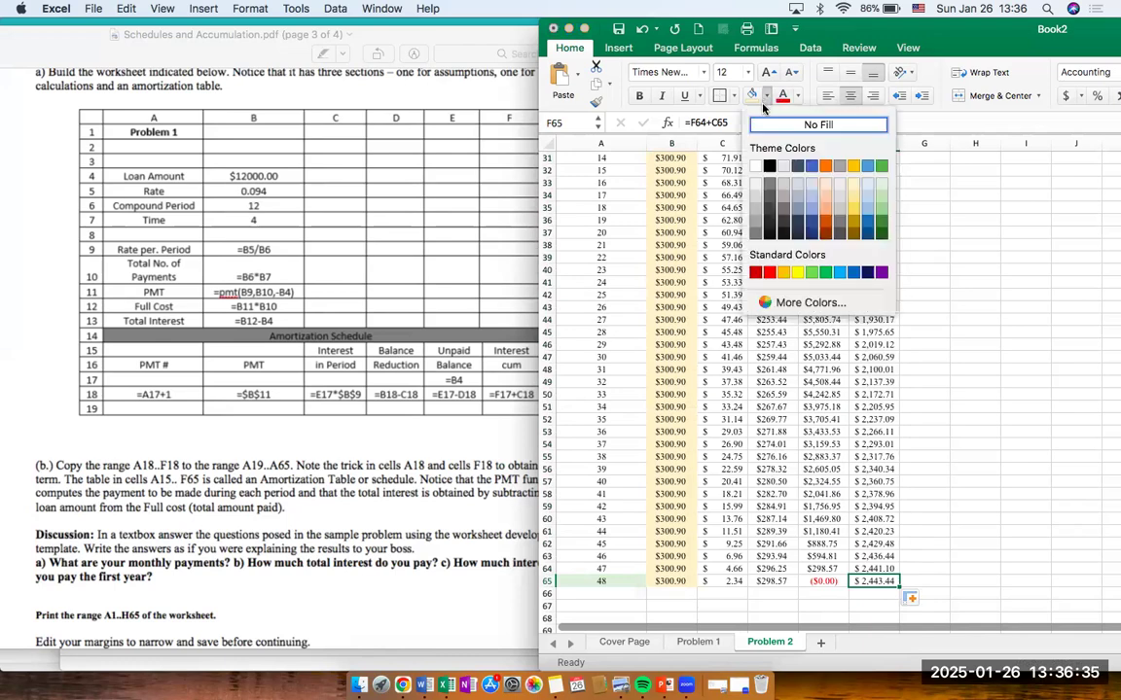
left_click(864, 185)
scroll(703, 233, "up", 10)
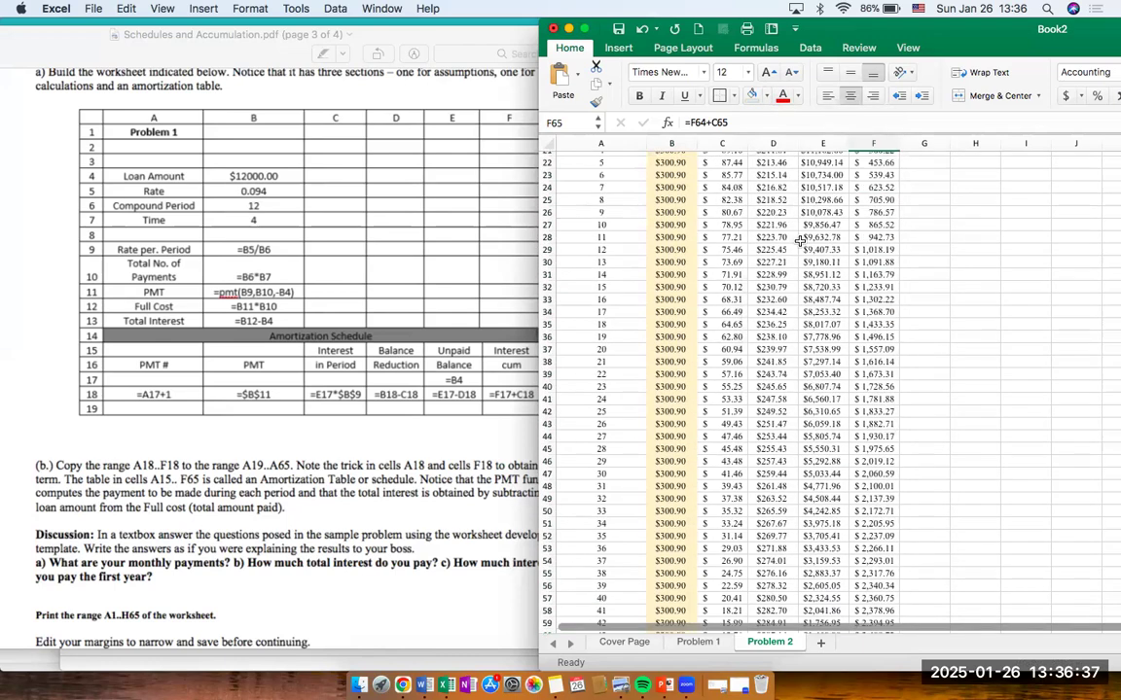
left_click(672, 236)
scroll(795, 379, "down", 8)
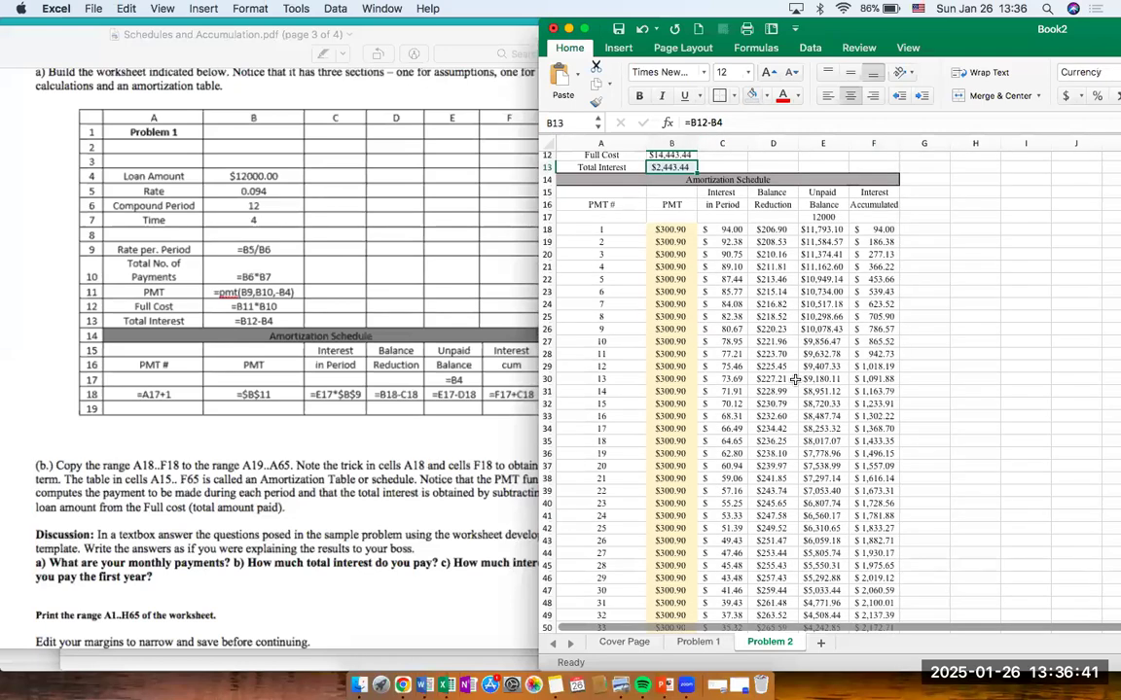
scroll(794, 379, "down", 1)
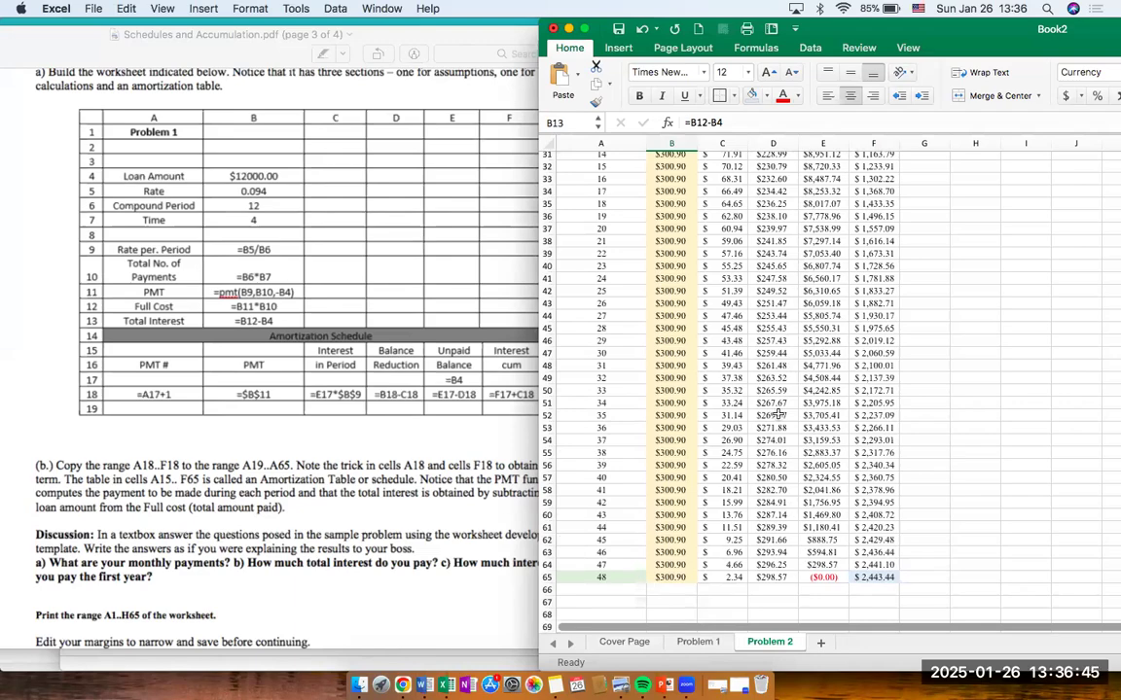
scroll(778, 415, "up", 7)
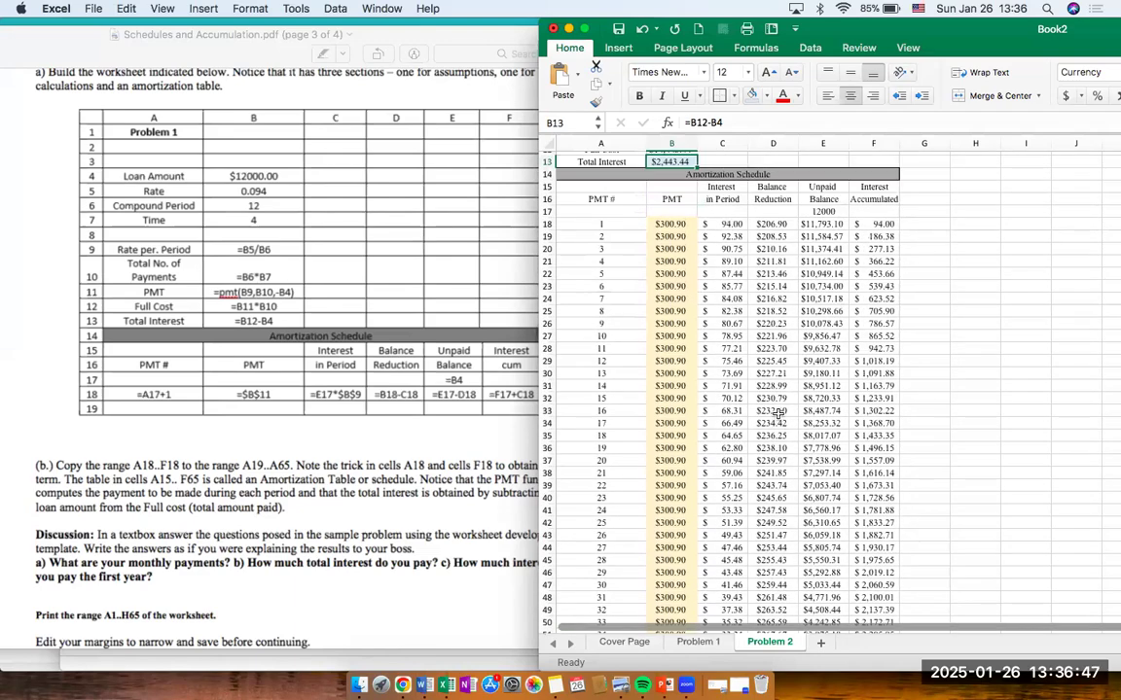
scroll(779, 415, "up", 3)
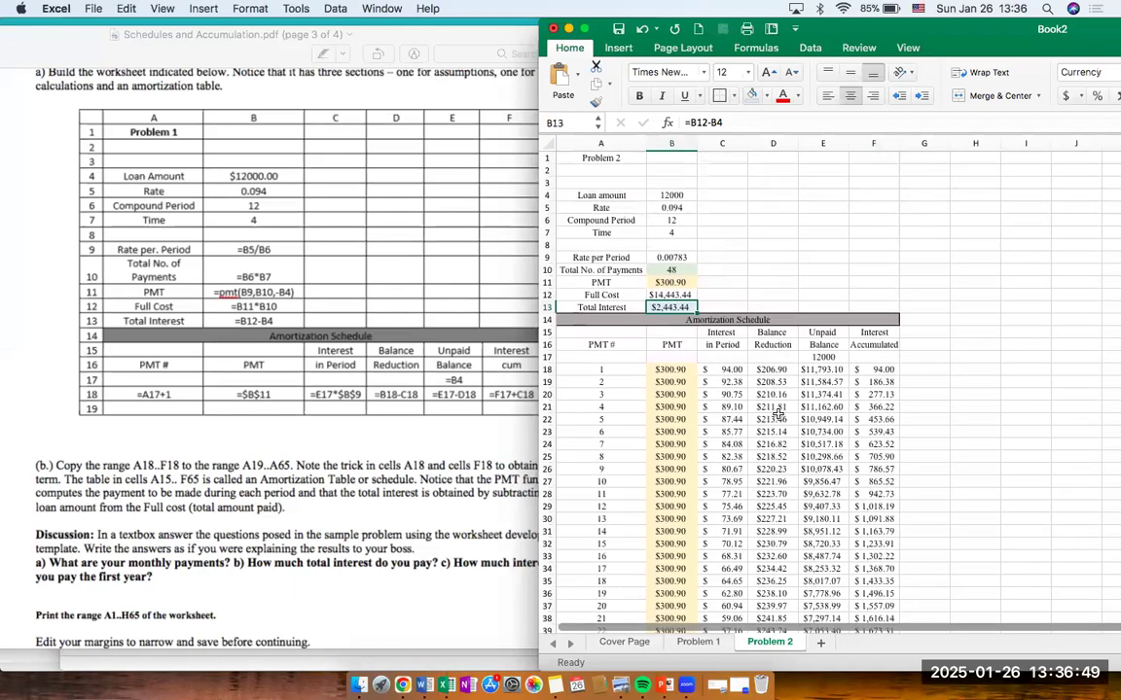
Highlight the starting unpaid balance in E17 and the loan amount in B4 with the same light orange fill.
left_click(835, 357)
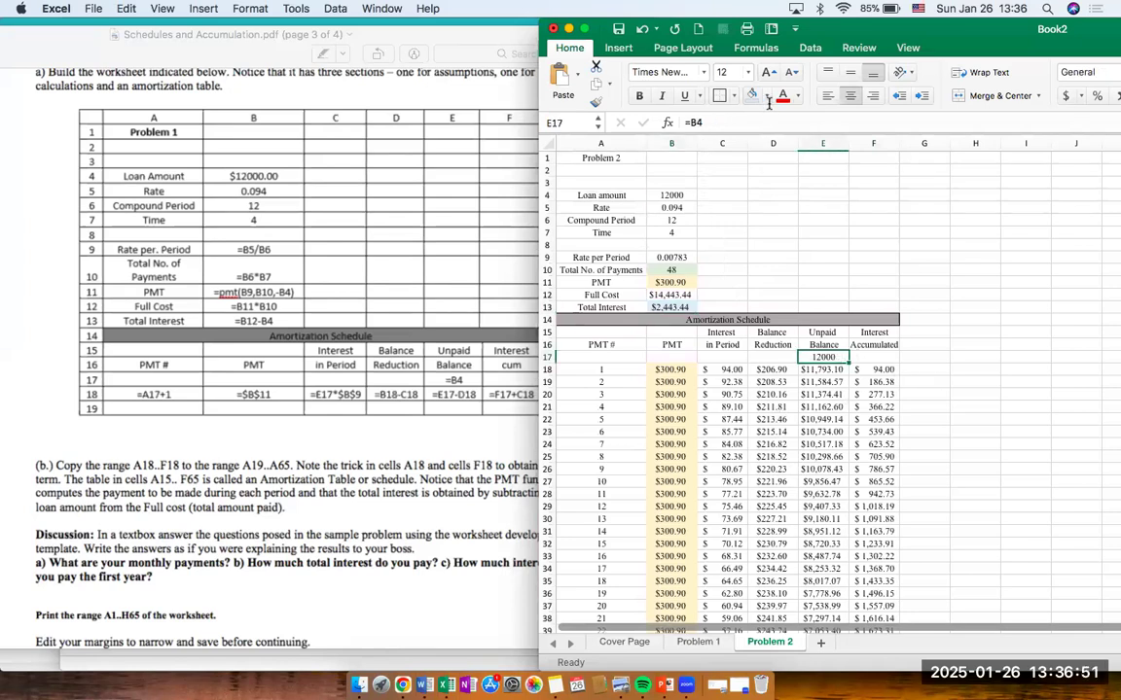
left_click(766, 95)
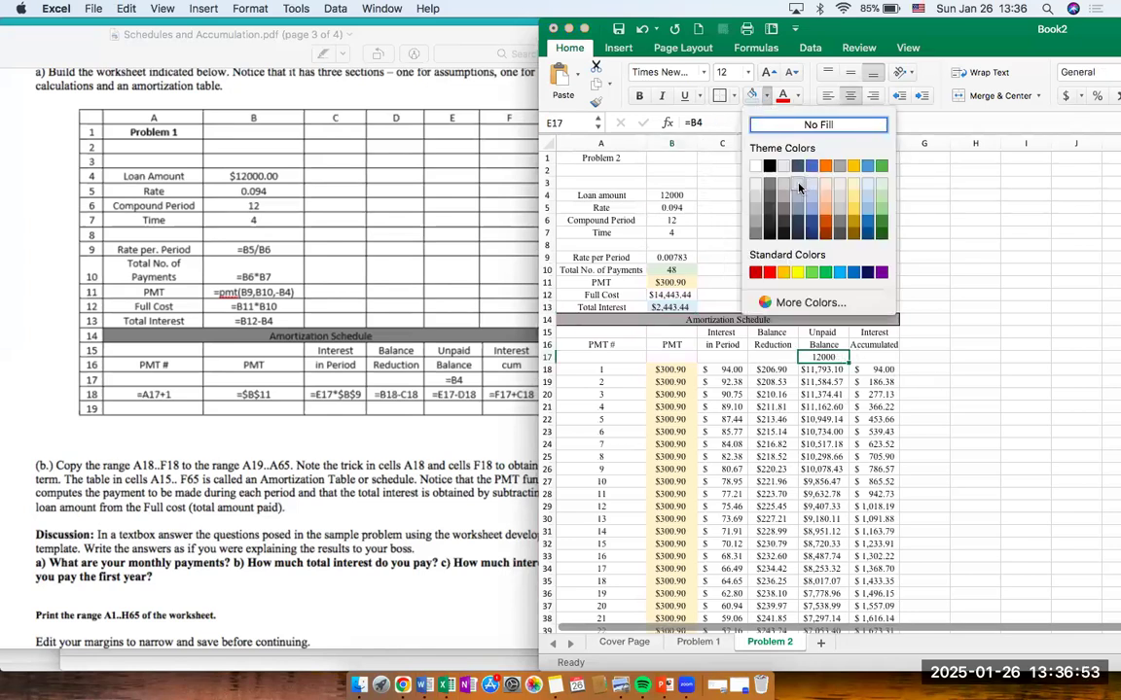
left_click(826, 188)
left_click(671, 194)
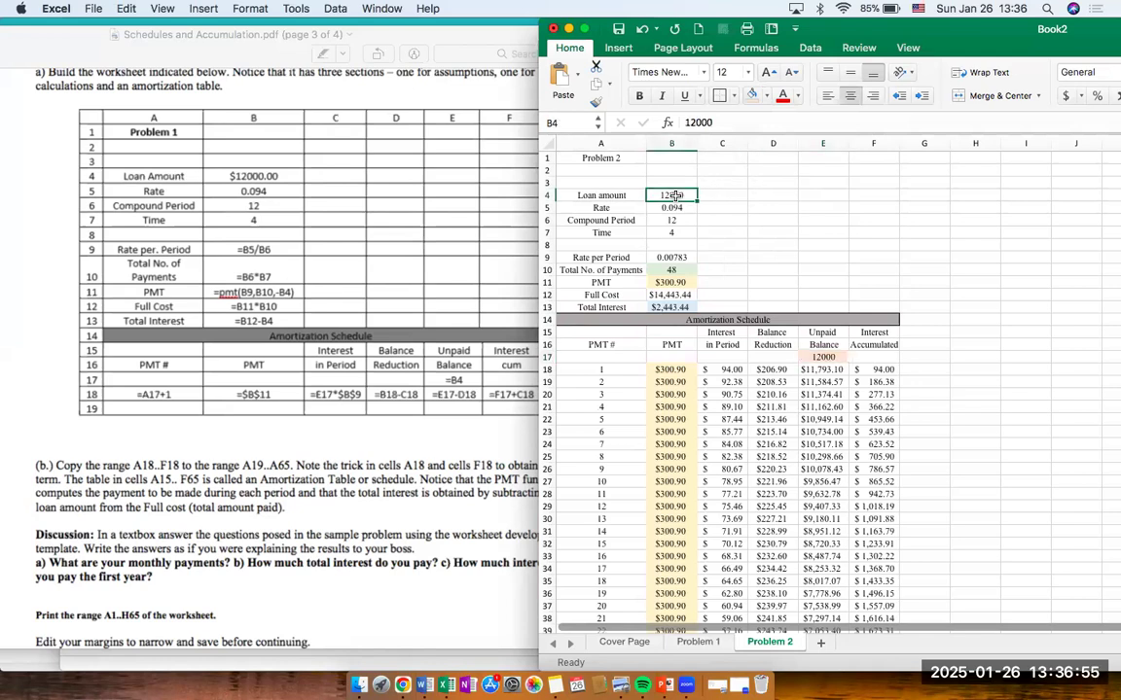
left_click(752, 258)
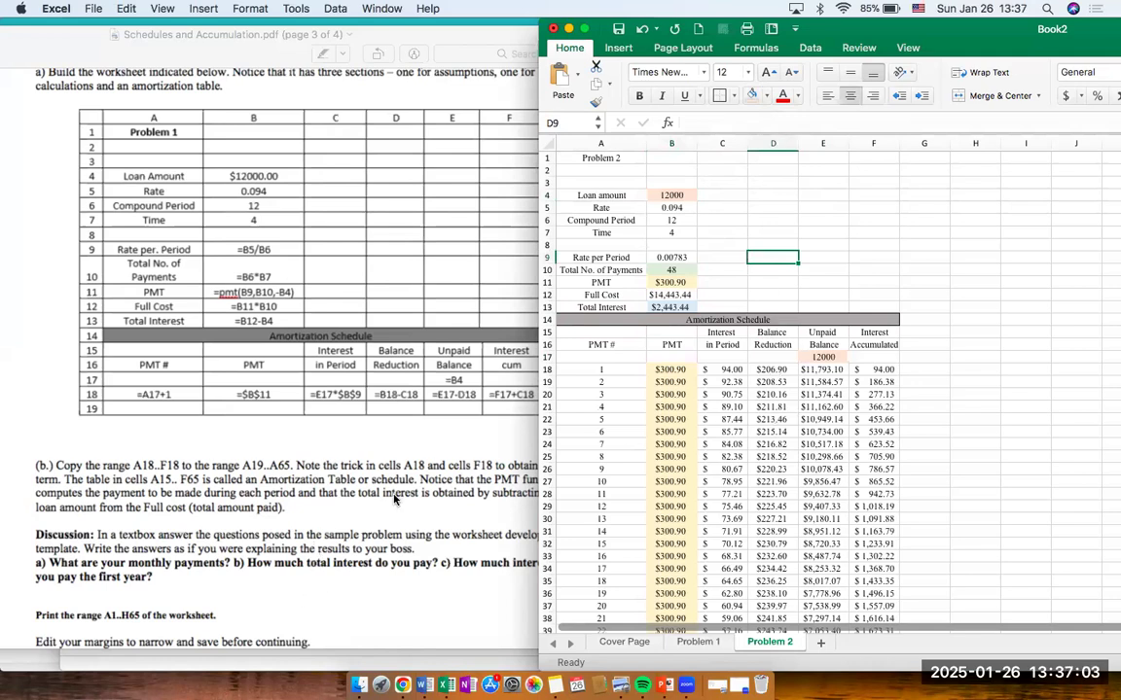
left_click(956, 326)
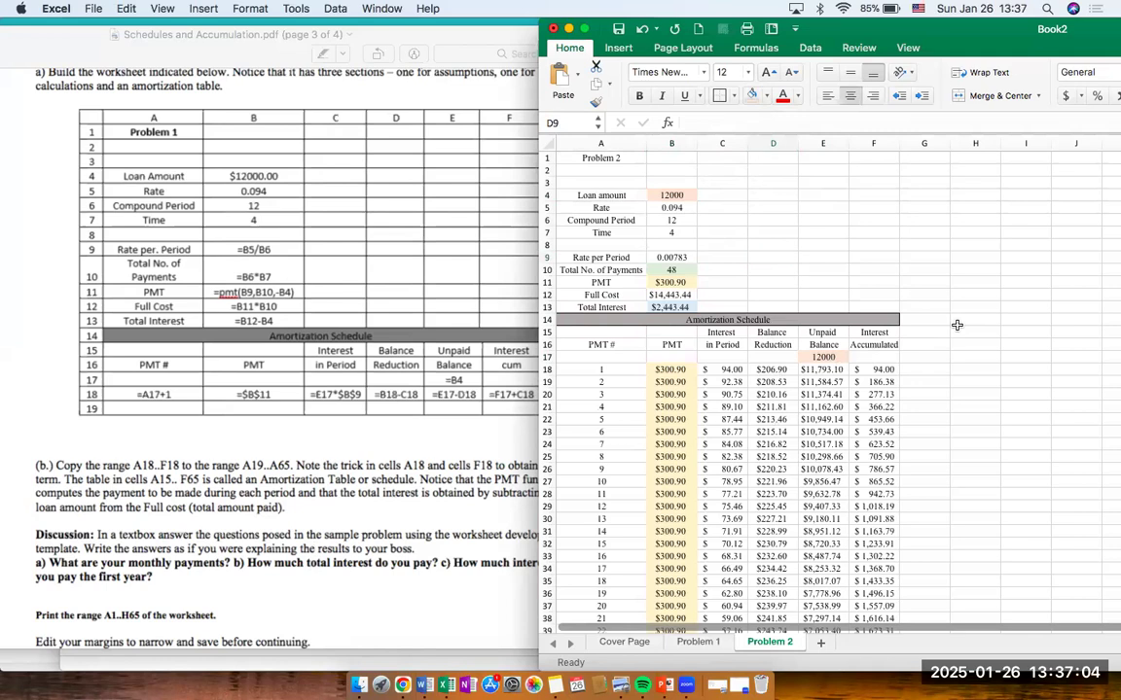
Apply the dollar Accounting number format to the loan amount in B4.
left_click(673, 194)
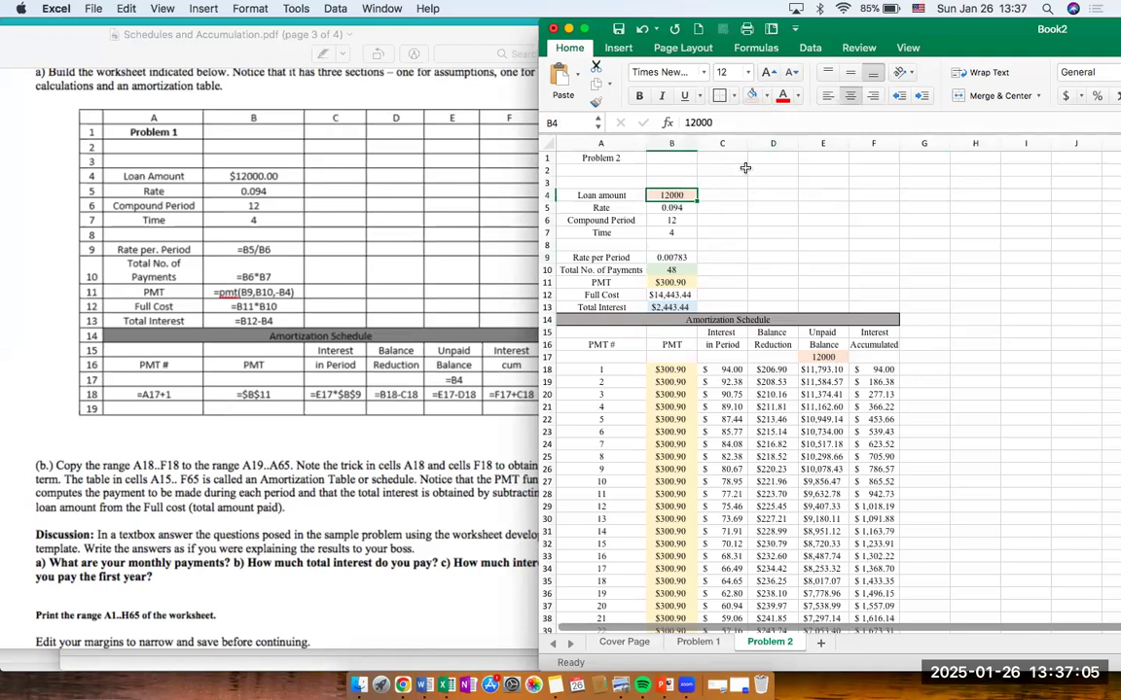
left_click(1065, 98)
left_click(927, 182)
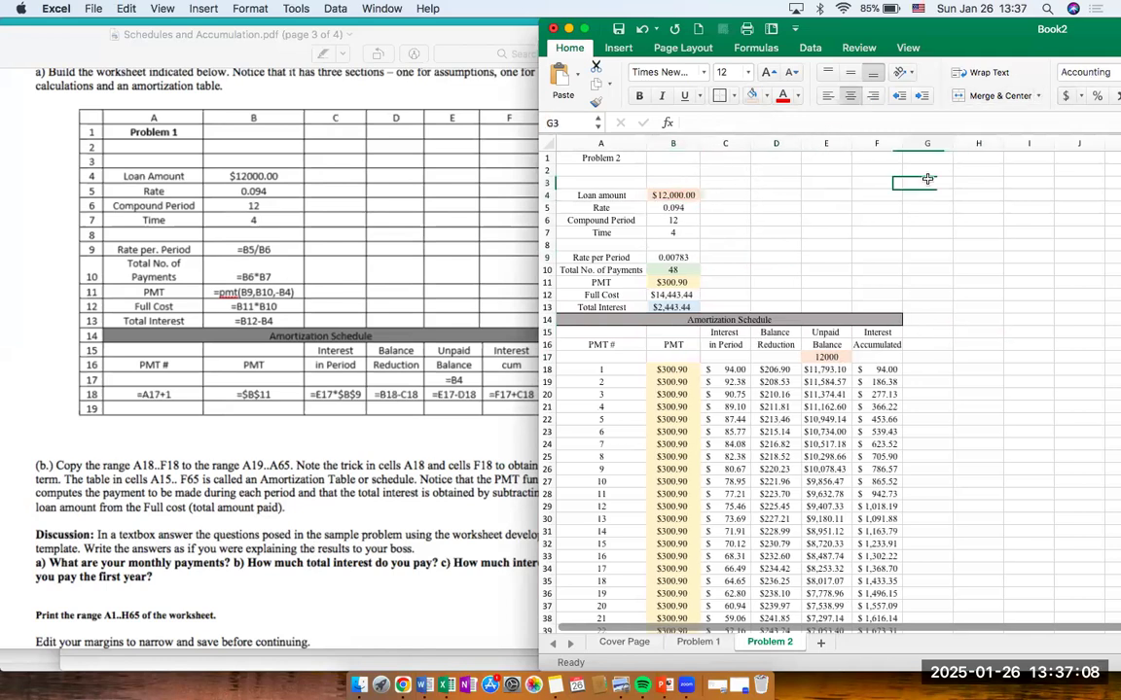
Insert a text box beside the amortization table, covering about H4 to N17, and uncover the assignment PDF again.
left_click(626, 52)
left_click_drag(987, 37, 711, 11)
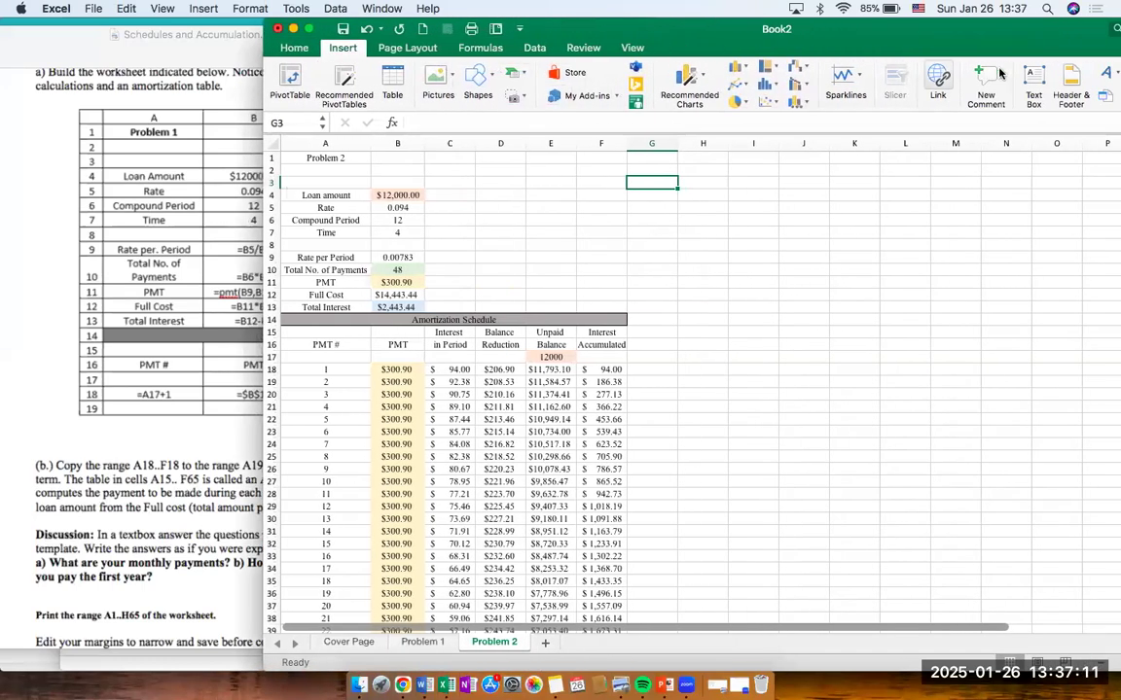
left_click(1034, 83)
left_click_drag(682, 188, 1033, 366)
left_click_drag(836, 29, 1088, 28)
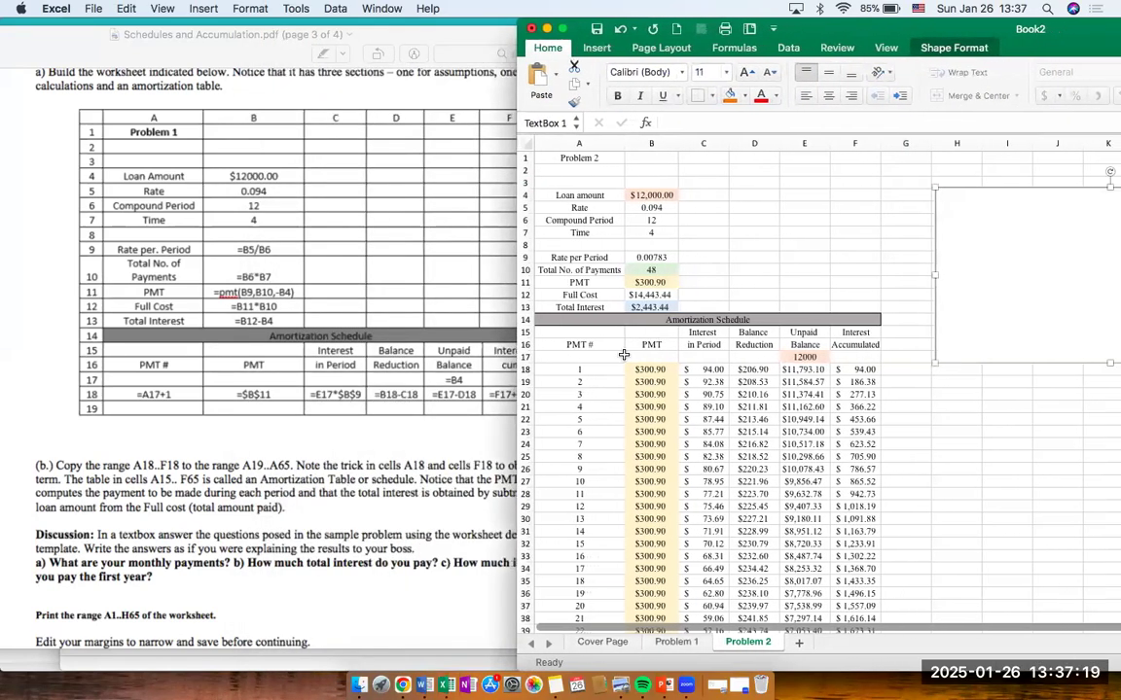
Check the discussion questions in the PDF and enter "a) What are your monthly payments?" in the worksheet's text box.
left_click(382, 502)
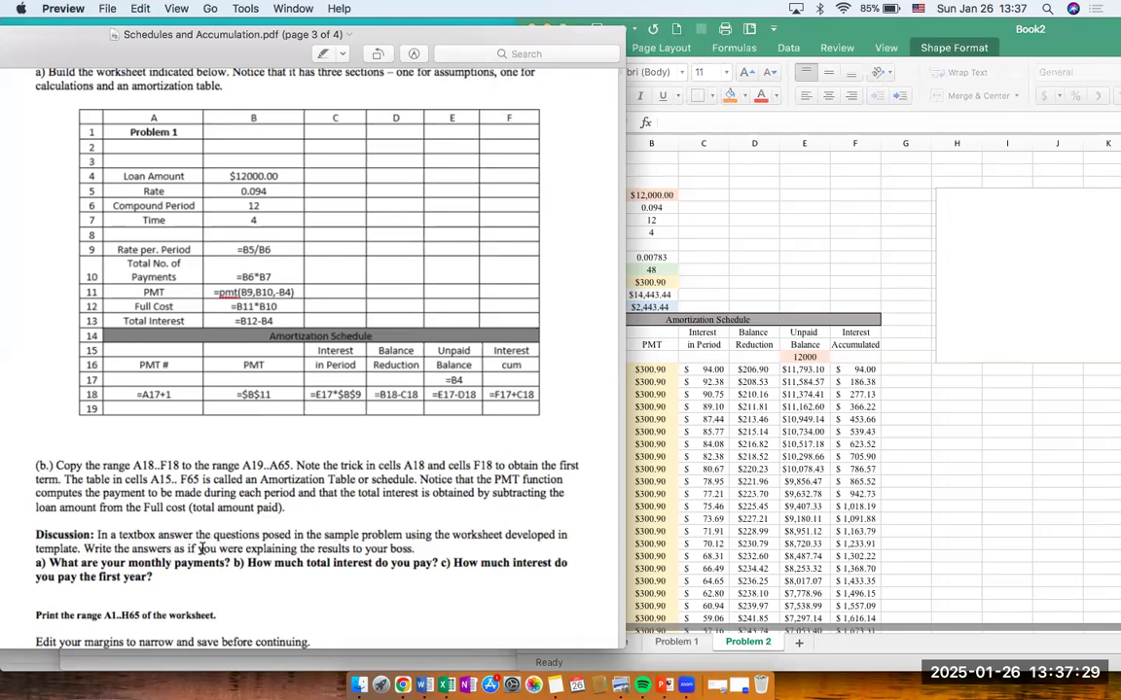
left_click(1034, 318)
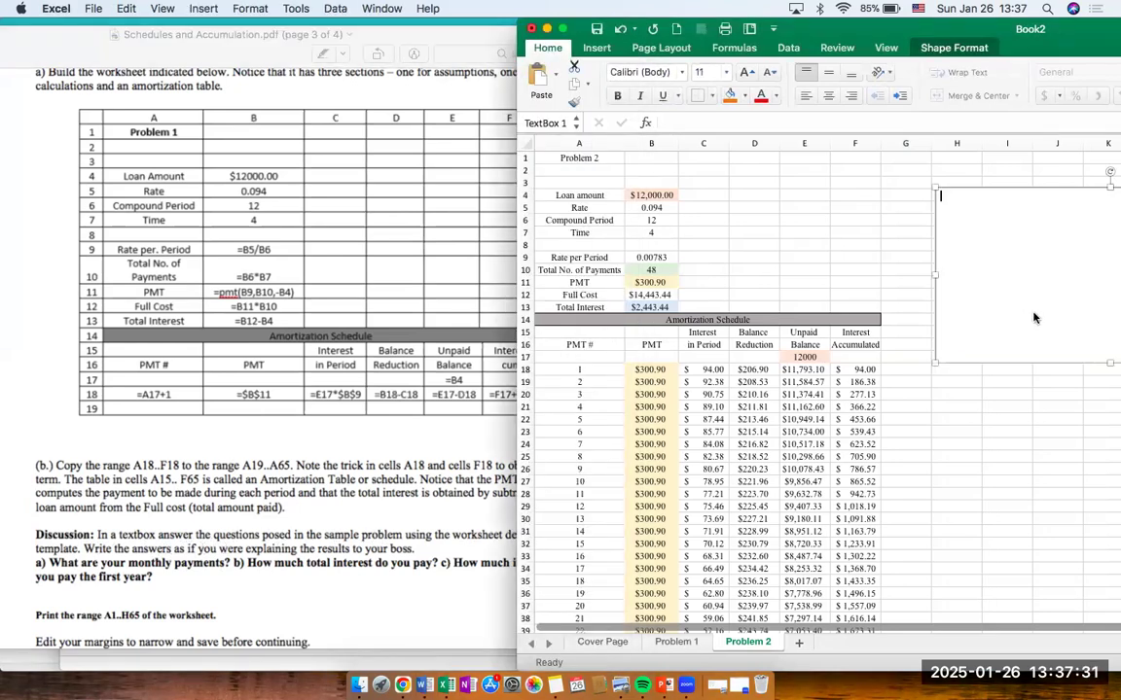
type("a) What are your monthly payments?  ")
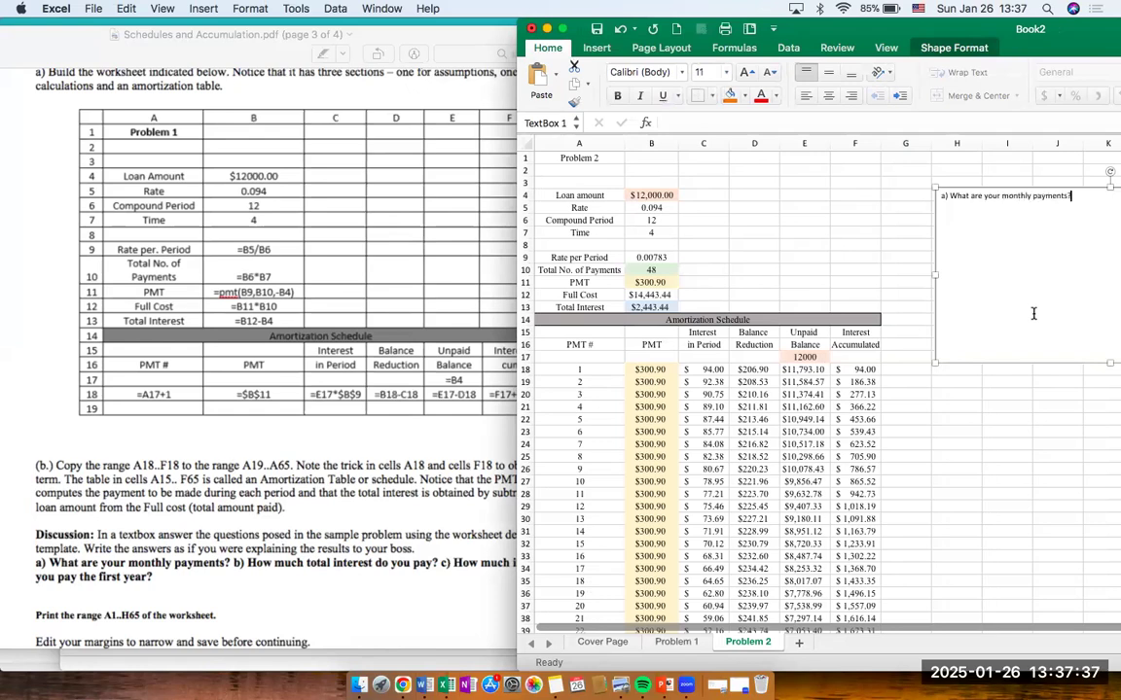
Add the questions "b) How much total interest do you pay?" and "c) How much interest do you pay in the first year?" to the text box.
type("b) How much total interest do you pay?")
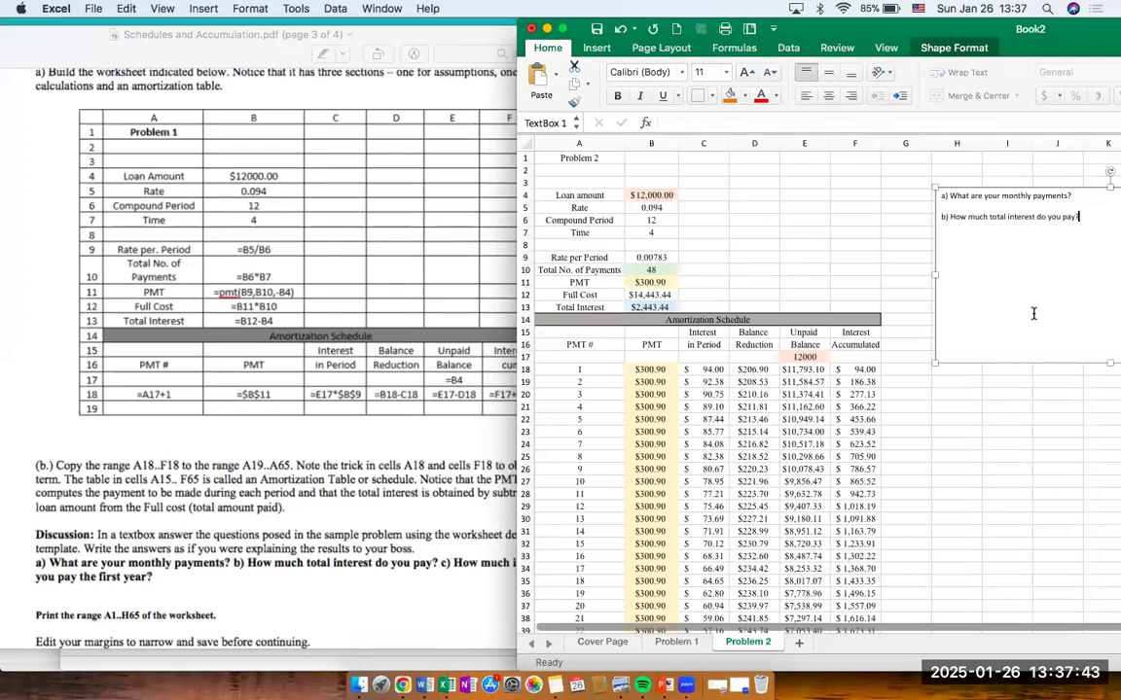
type("  c)")
left_click(357, 534)
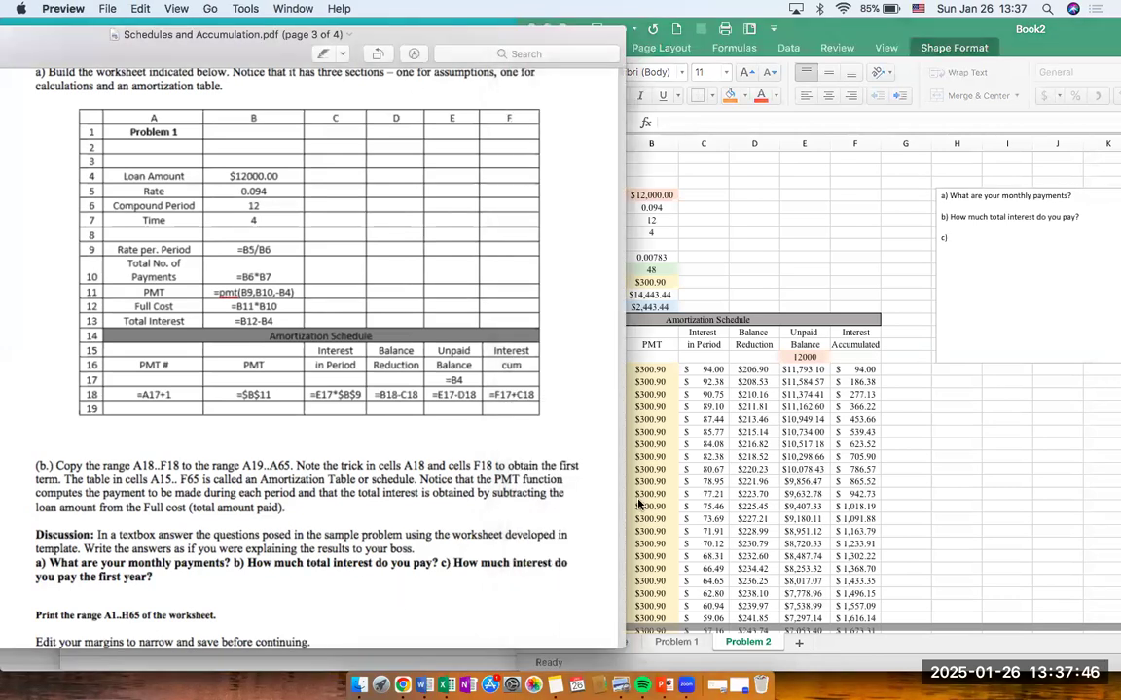
left_click(1009, 256)
type("How much ")
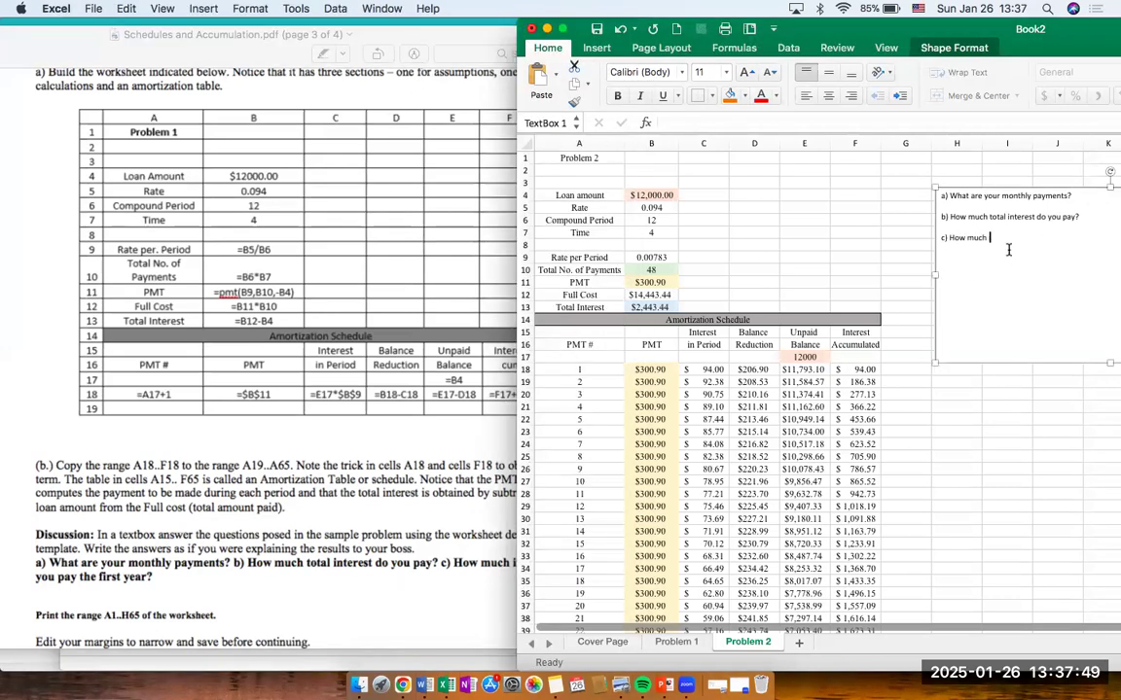
type("interest do you pay in the first year?")
Apply the dollar Accounting number format to the starting unpaid balance in E17 and return to the text box.
left_click(799, 355)
left_click(1045, 97)
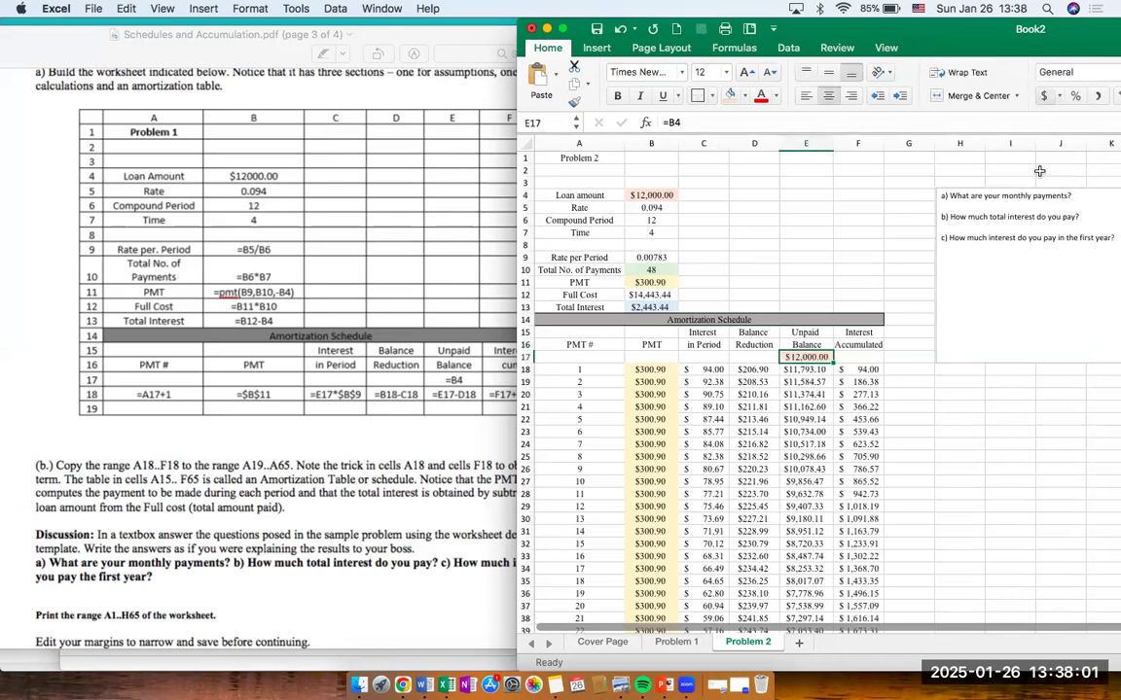
left_click(1012, 312)
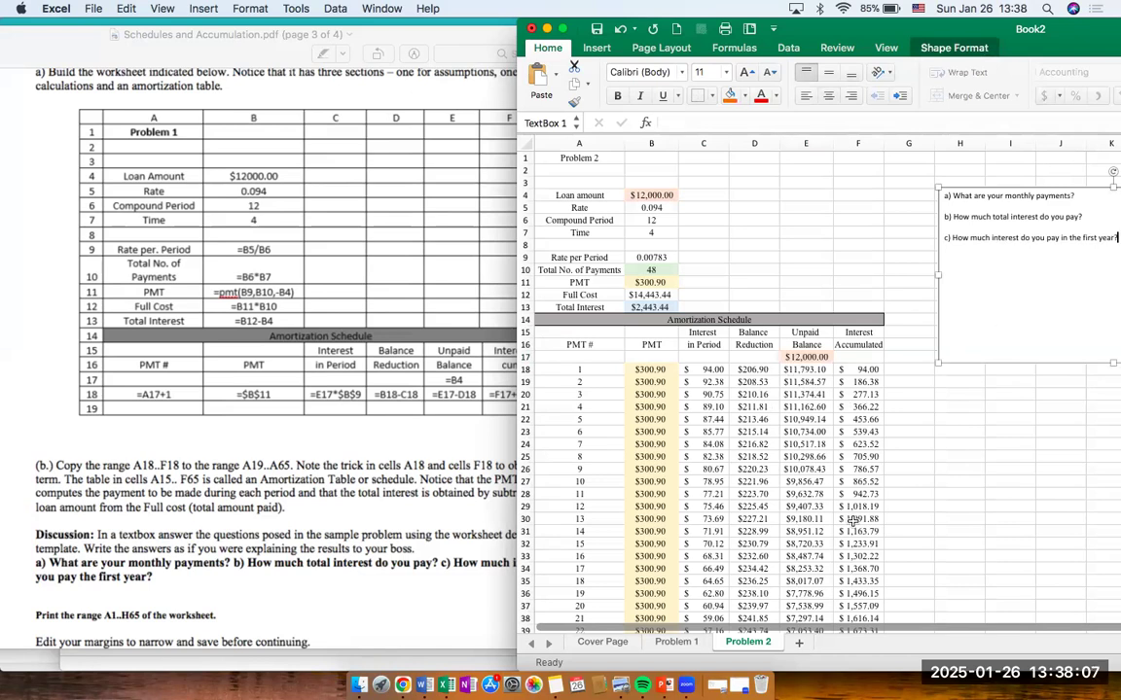
Check the assignment PDF's page setup instructions and set the Problem 2 sheet's margins to Narrow.
left_click(457, 471)
scroll(458, 471, "down", 2)
scroll(457, 471, "down", 3)
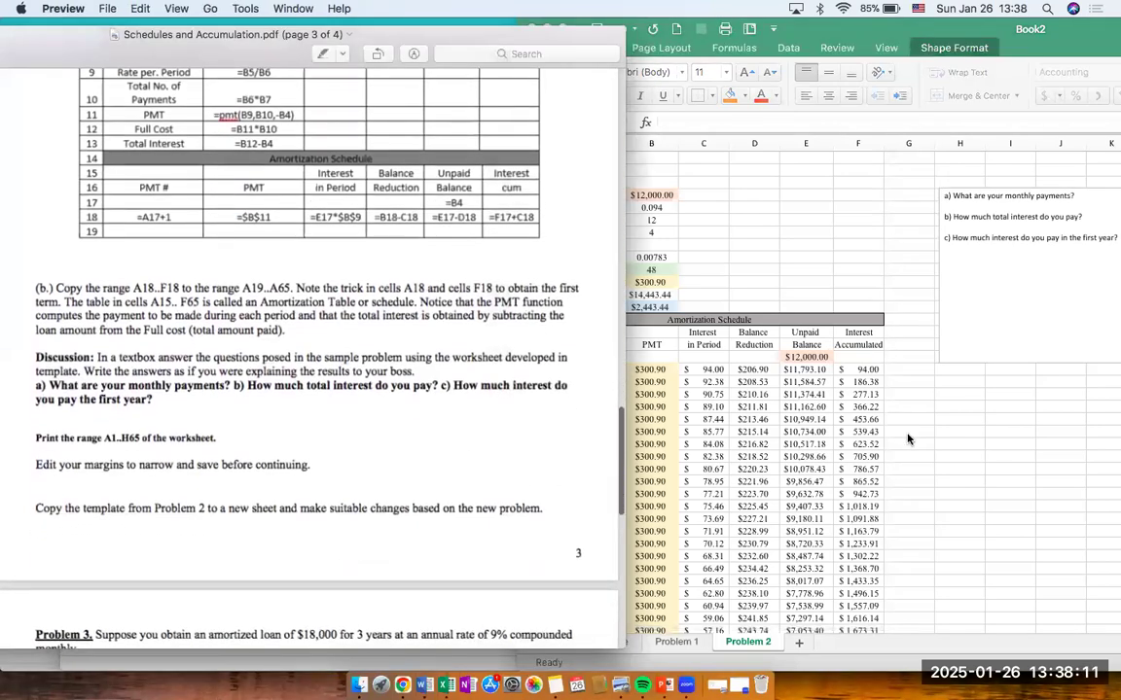
left_click(630, 51)
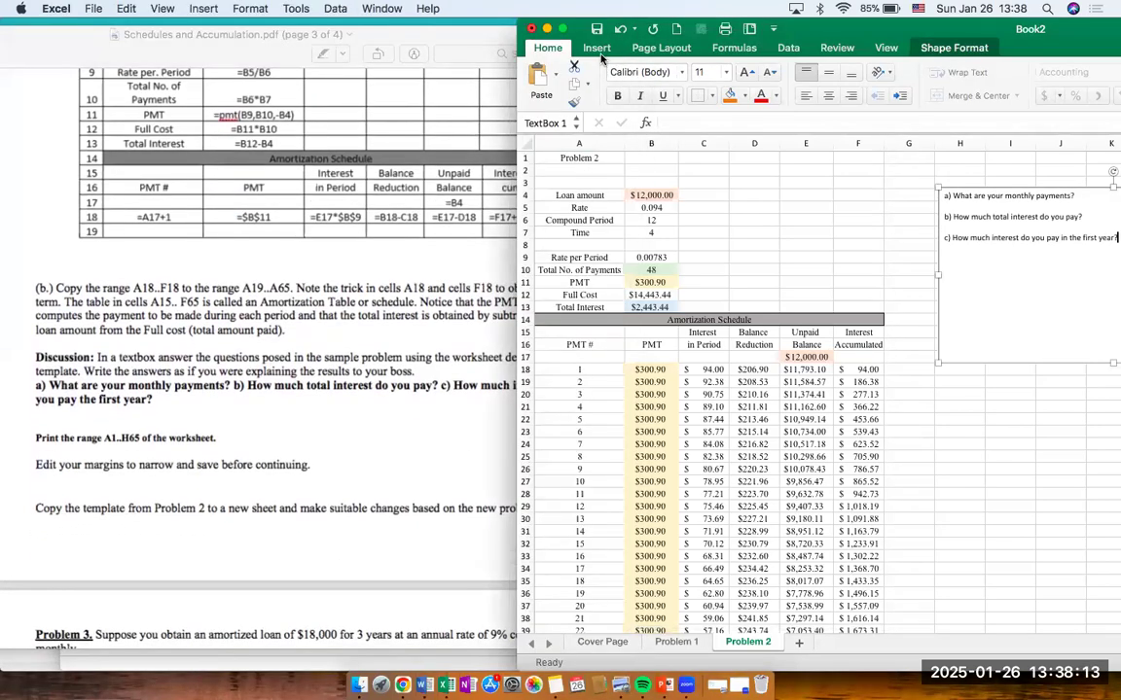
left_click(604, 50)
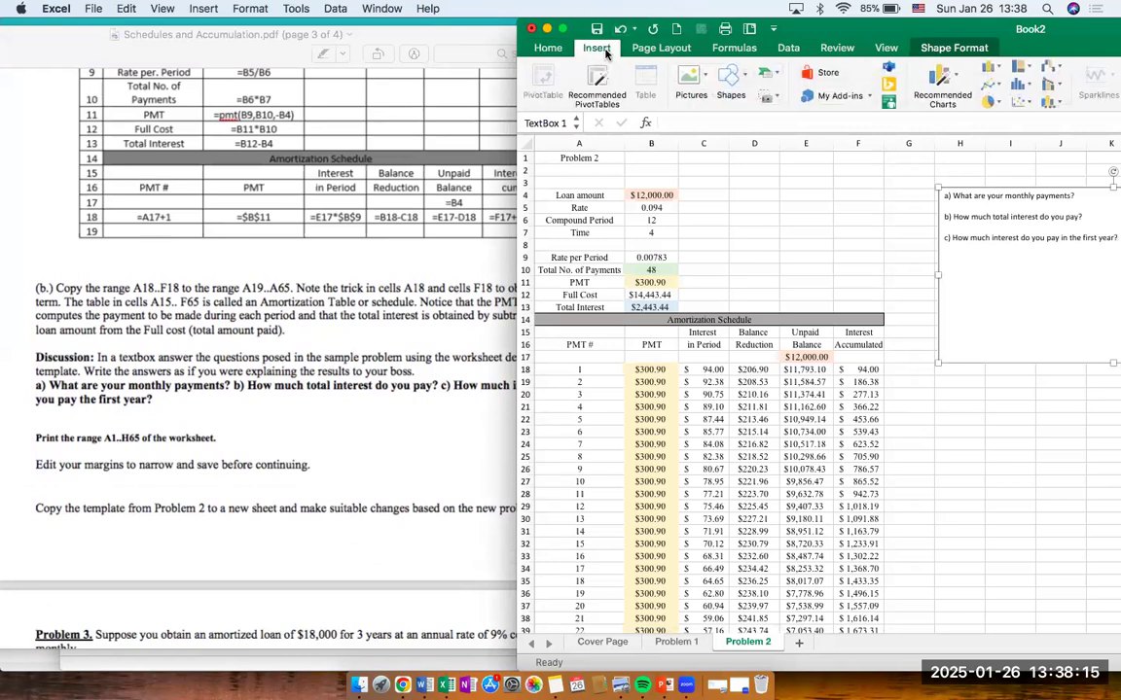
left_click(650, 48)
left_click(651, 83)
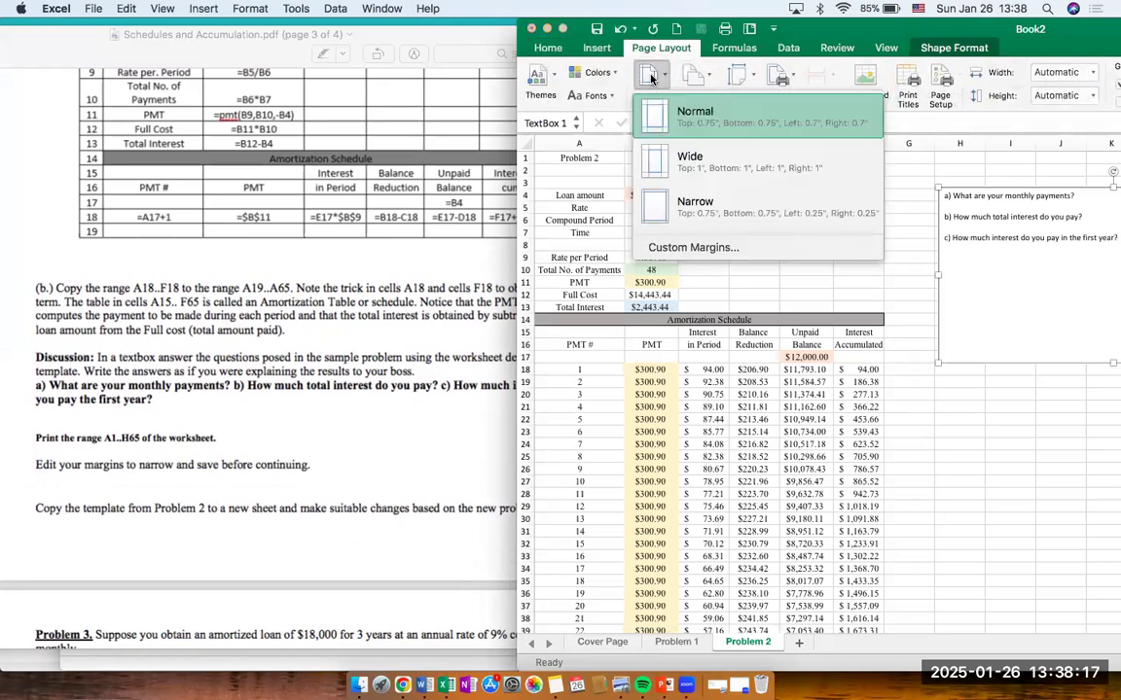
left_click(688, 221)
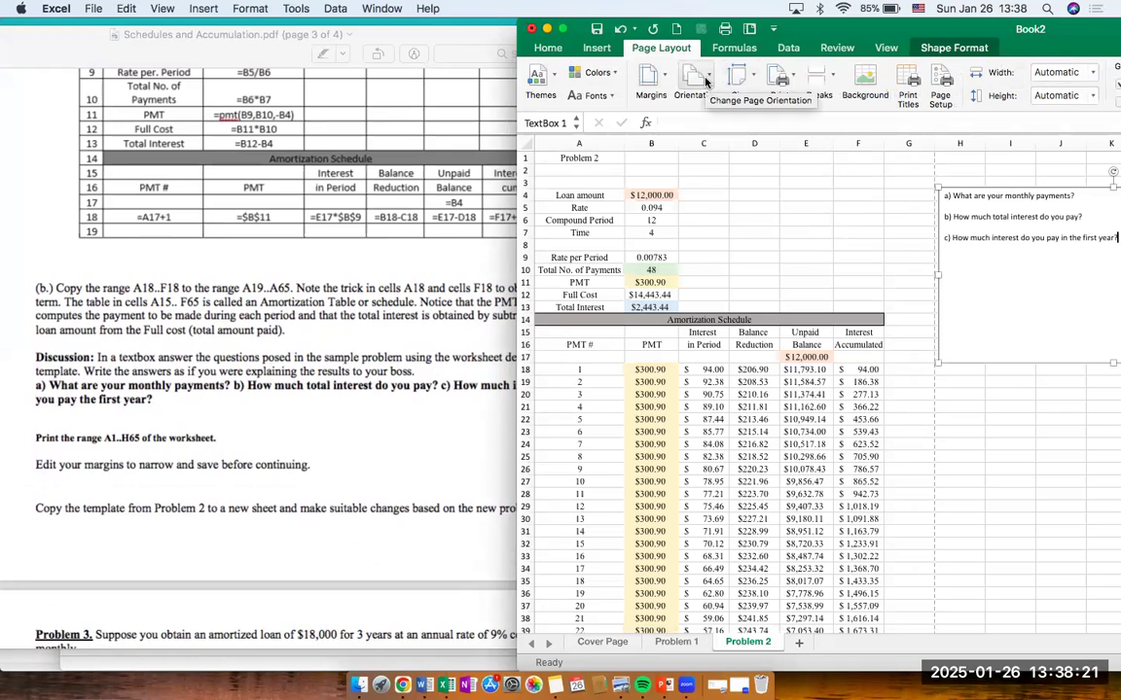
left_click(706, 82)
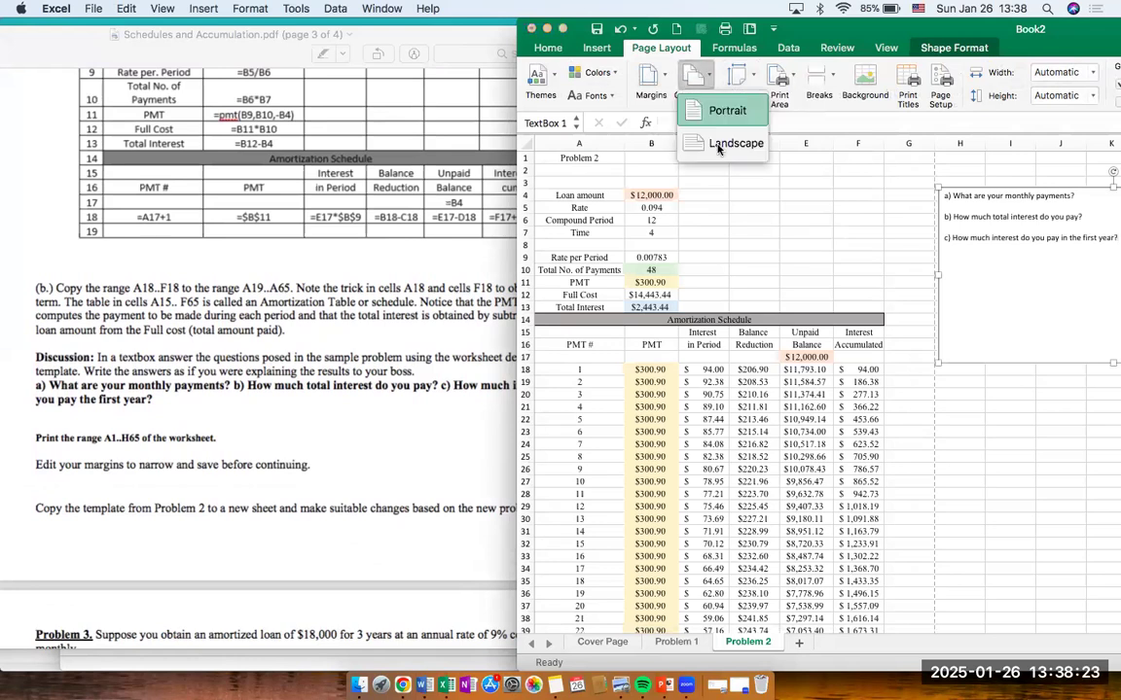
left_click(771, 226)
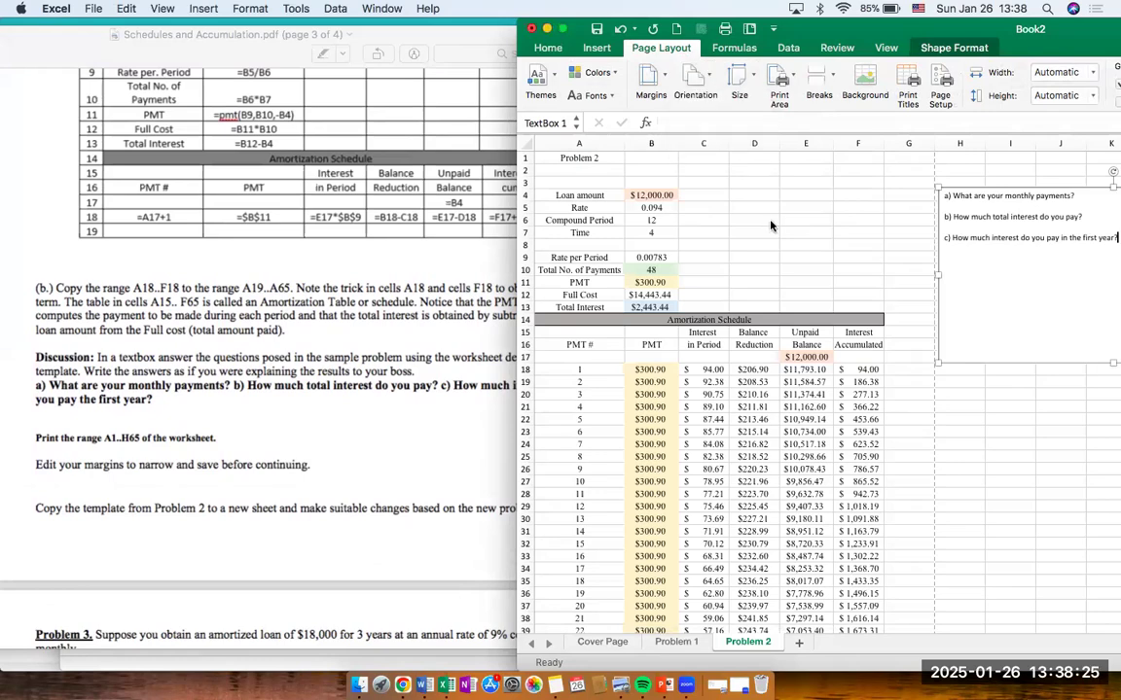
Move the text box slightly to the right, clear of the page break beside column G.
scroll(772, 226, "right", 1)
scroll(771, 225, "left", 1)
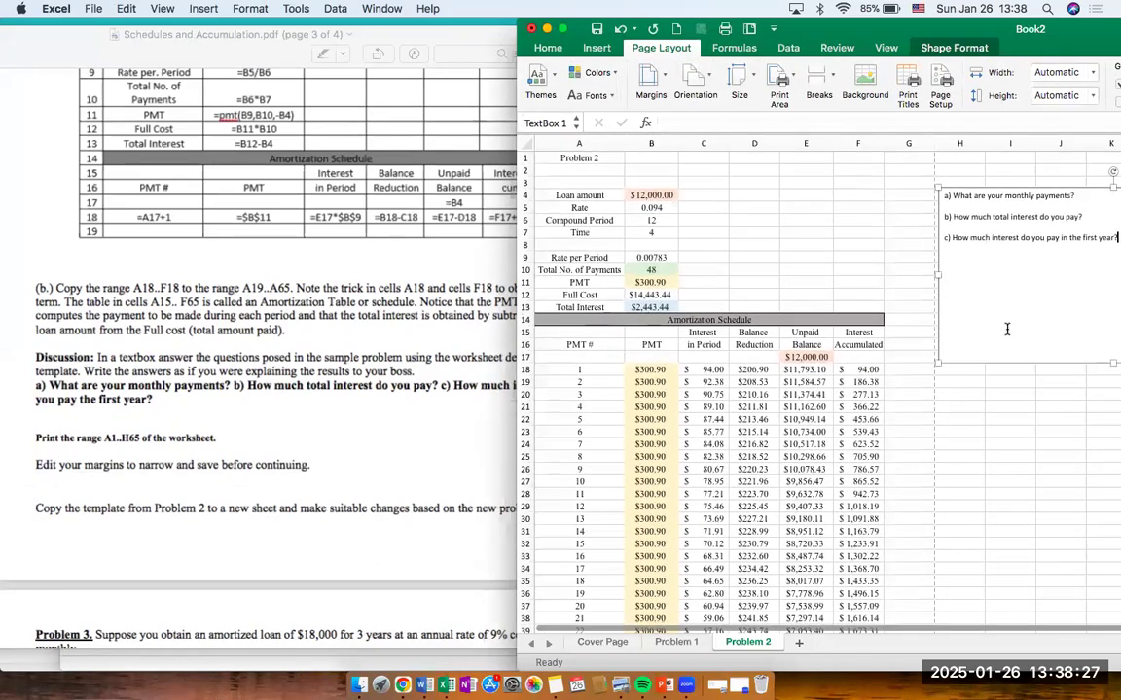
right_click(963, 407)
left_click(1028, 420)
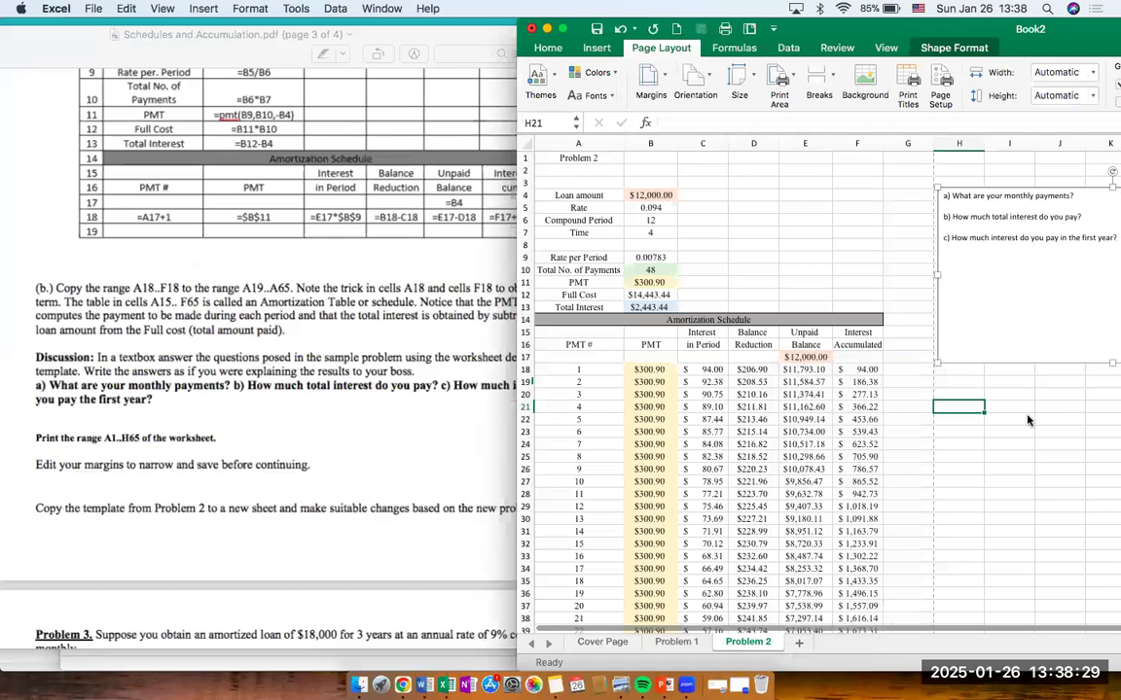
scroll(1026, 415, "right", 6)
left_click_drag(865, 191, 891, 183)
left_click(803, 438)
Set the range A1:N66, covering the schedule and the text box, as the print area.
scroll(804, 437, "left", 2)
scroll(804, 438, "left", 3)
scroll(804, 438, "down", 12)
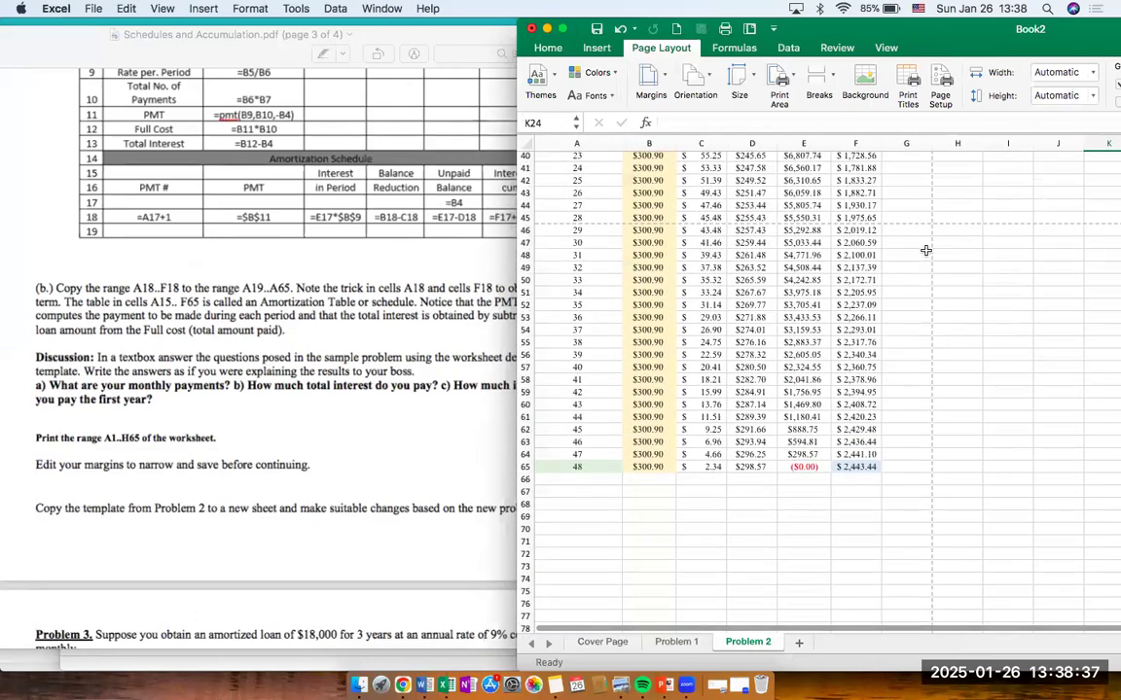
scroll(857, 239, "up", 10)
scroll(850, 235, "up", 3)
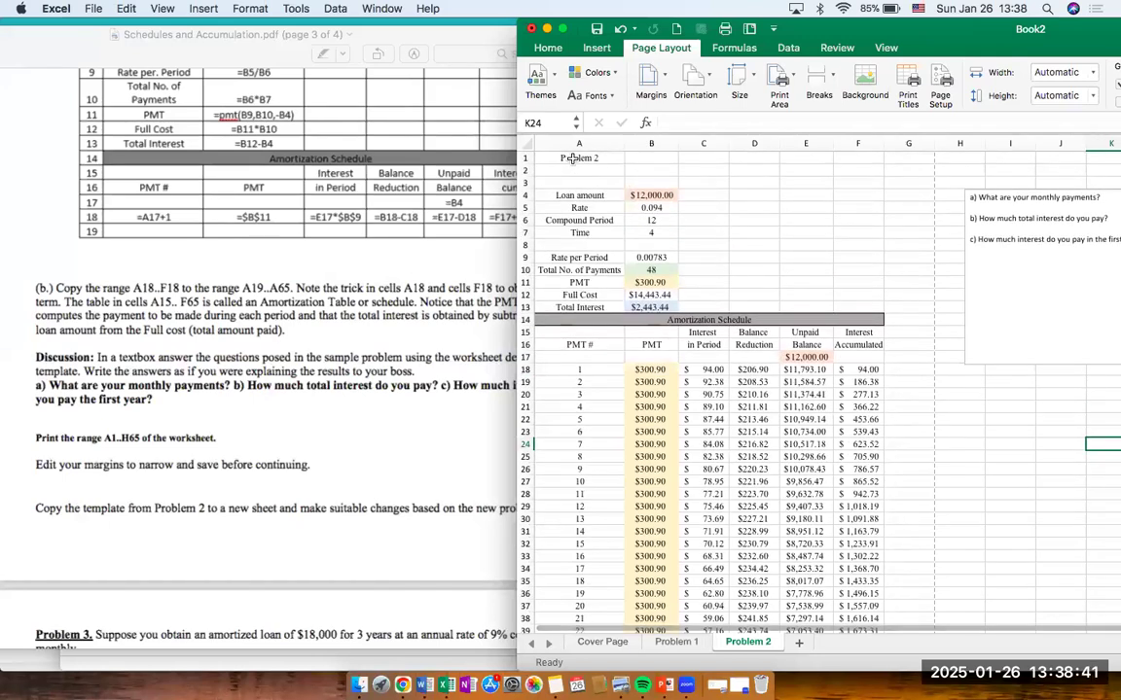
left_click_drag(579, 158, 821, 521)
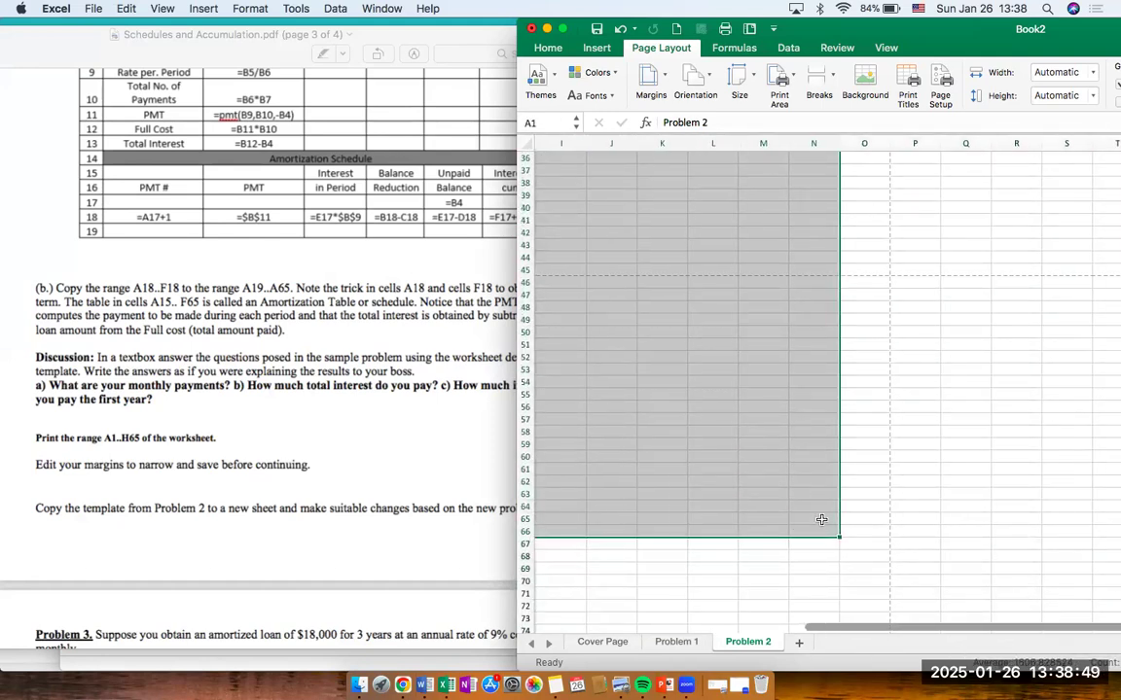
scroll(821, 521, "left", 5)
scroll(821, 520, "up", 10)
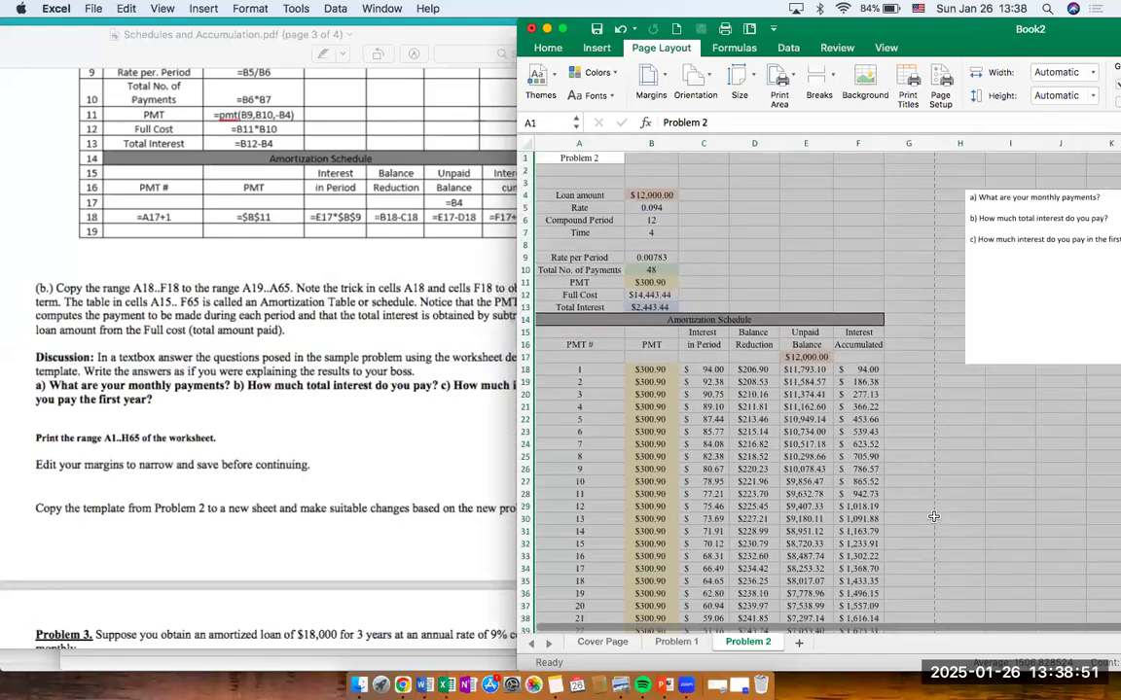
scroll(875, 518, "right", 5)
scroll(934, 516, "down", 10)
scroll(934, 517, "left", 5)
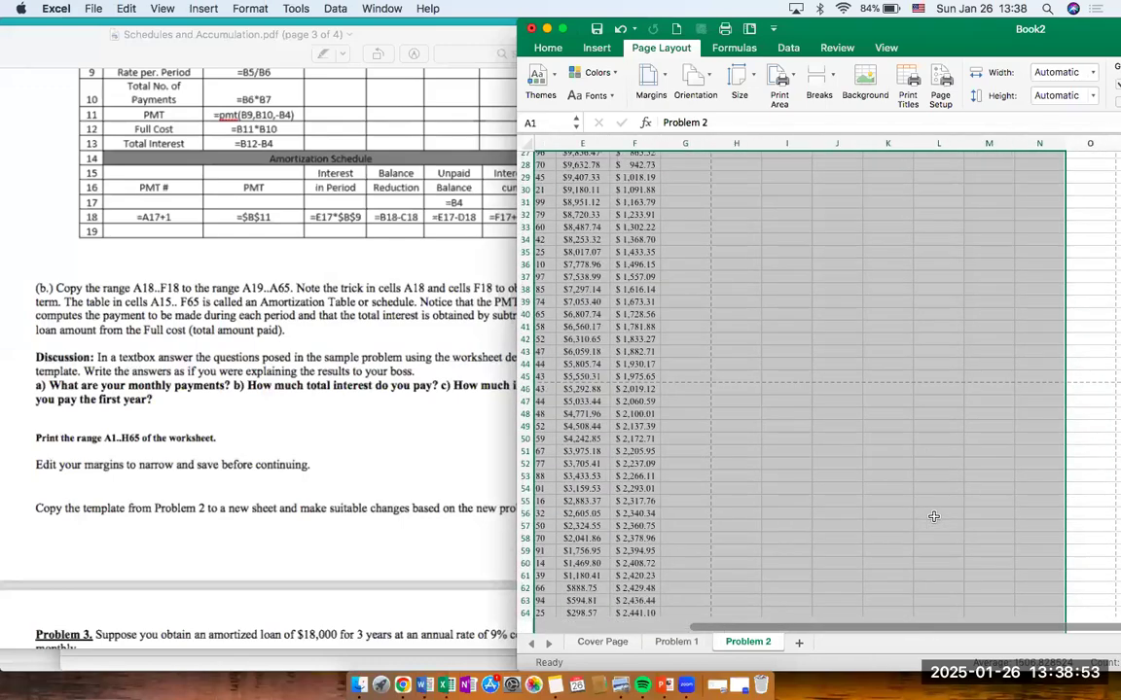
scroll(934, 516, "up", 10)
left_click(786, 83)
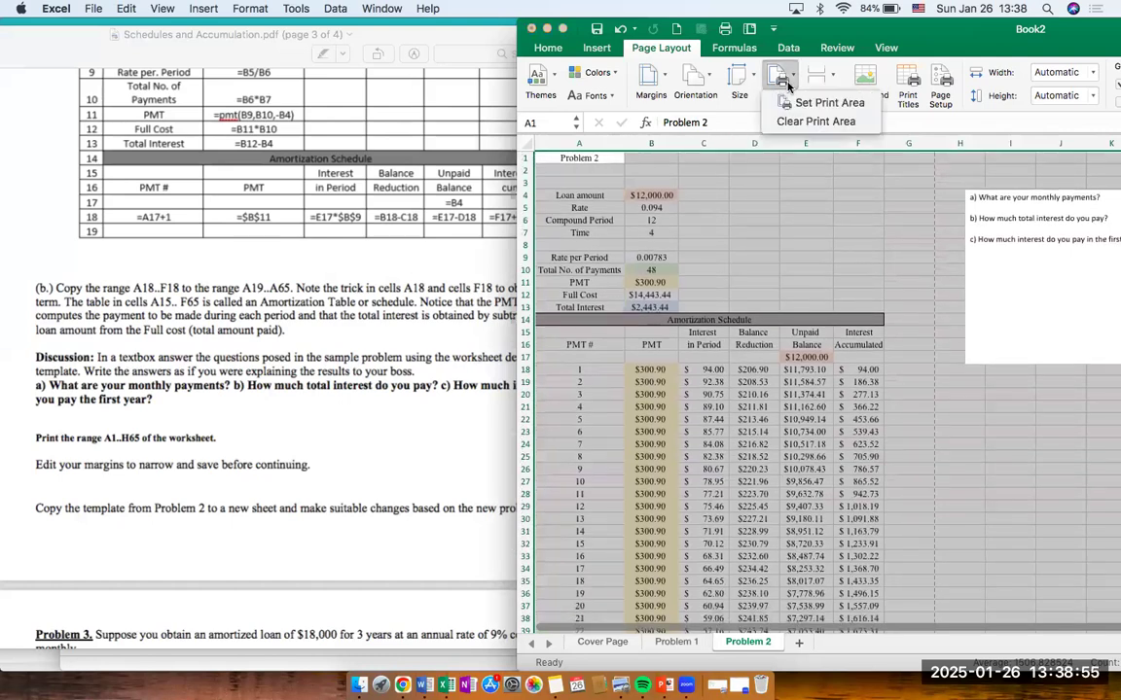
left_click(800, 102)
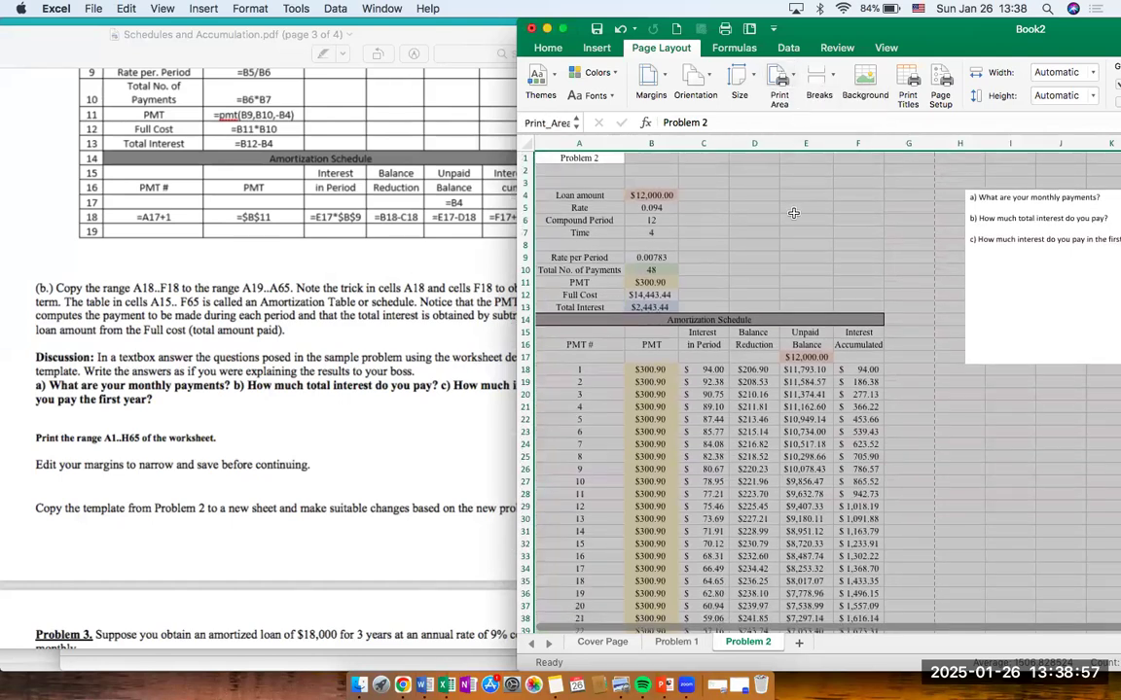
Preview the pages of the Problem 2 printout and close the print dialog without printing.
key("super+p")
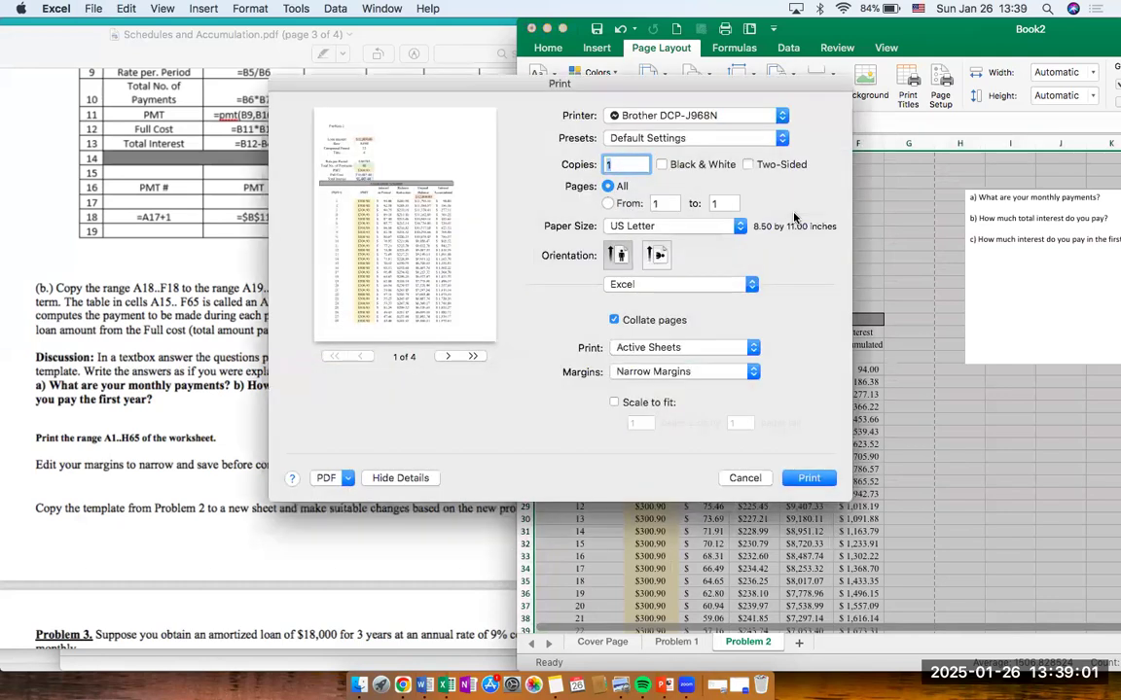
left_click(445, 356)
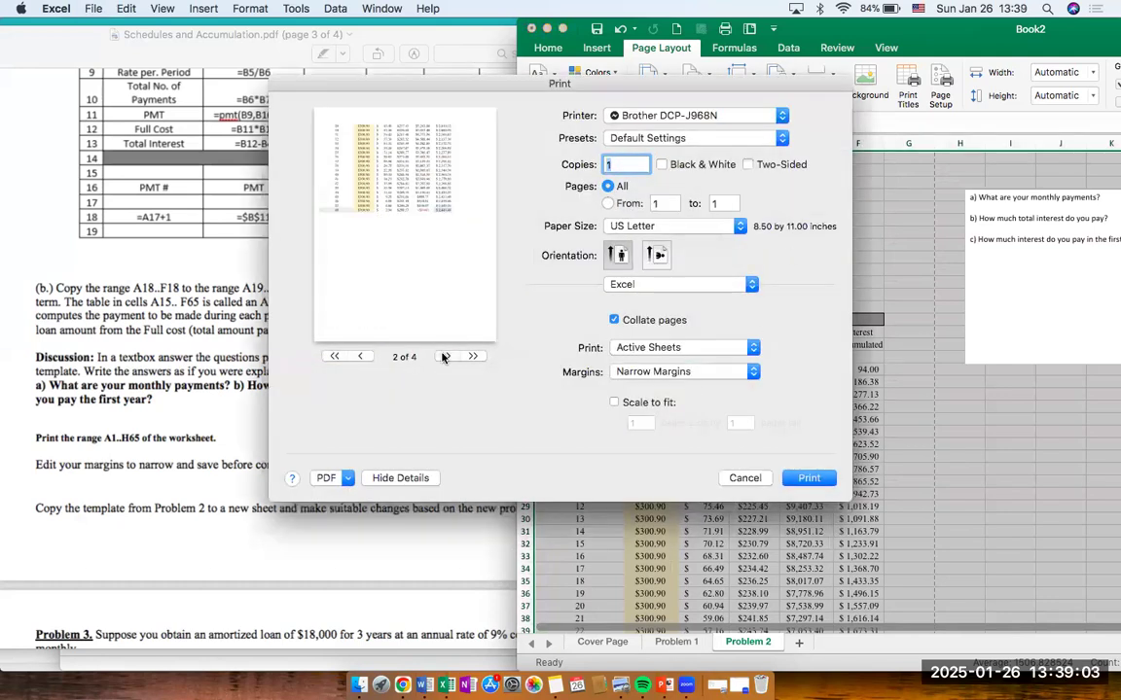
left_click(444, 356)
left_click(334, 356)
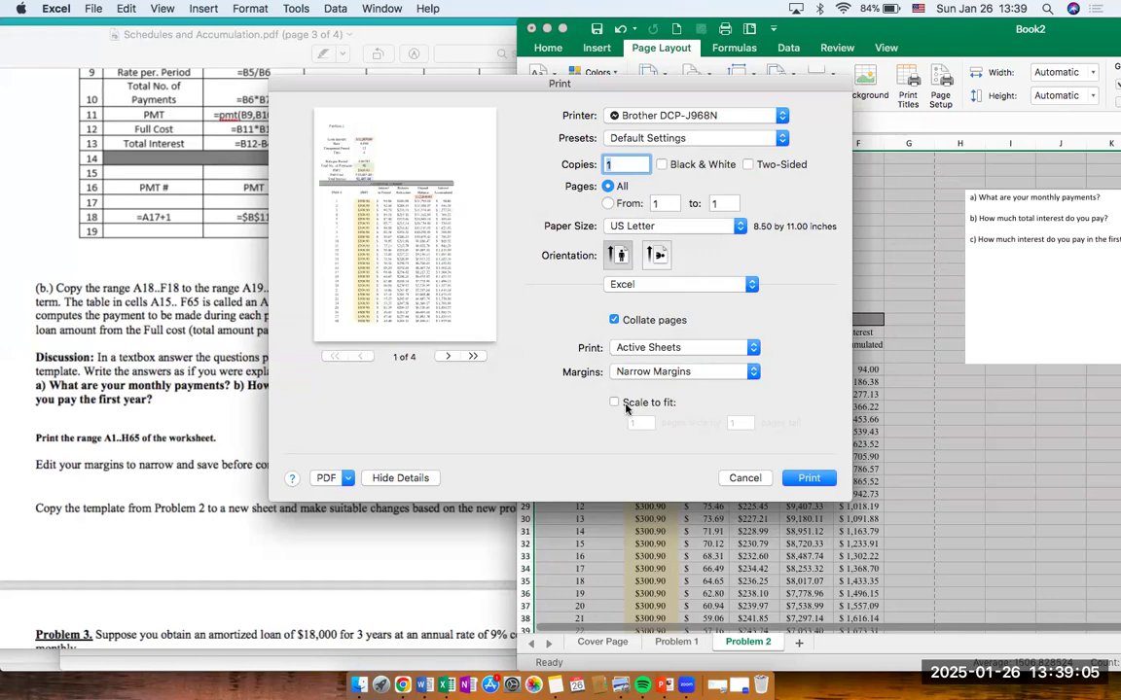
left_click(742, 481)
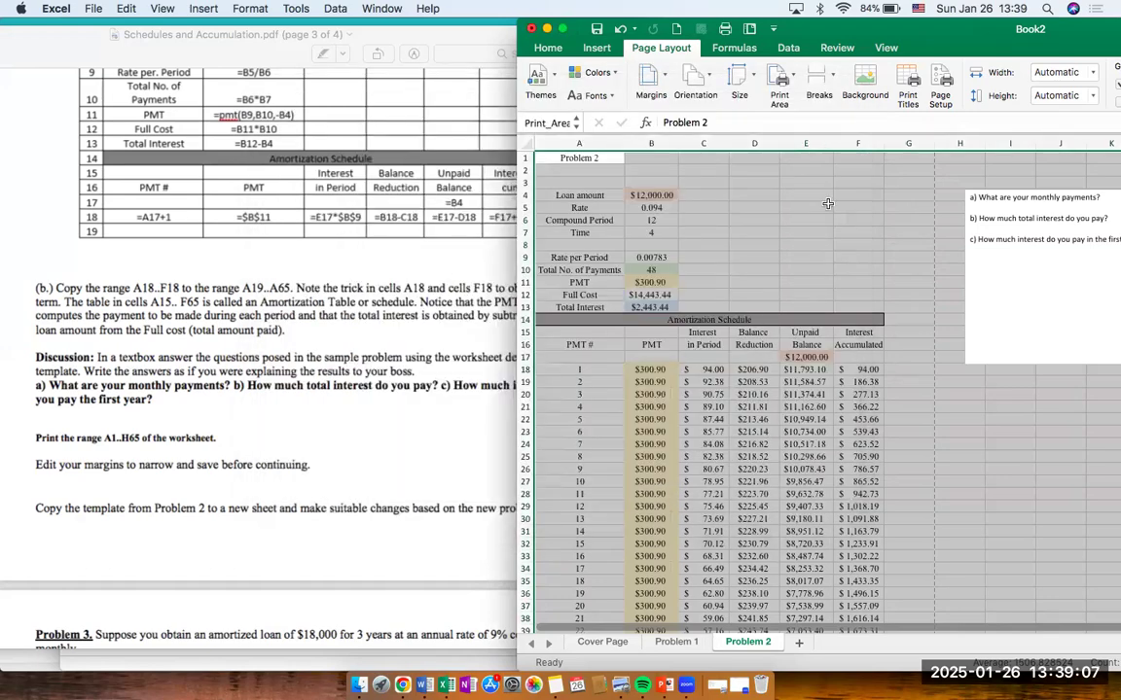
Shift the workbook window to reveal more columns and move the text box down to about H15 to N28.
left_click_drag(1003, 32, 580, 32)
left_click(747, 190)
left_click_drag(751, 186, 765, 417)
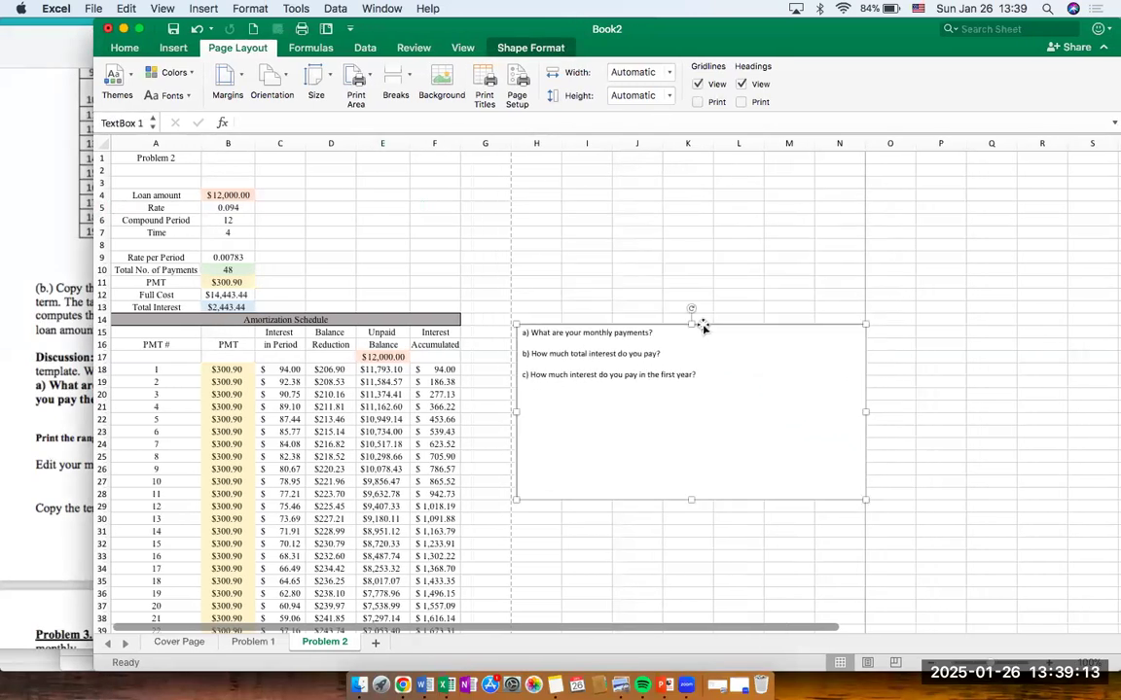
left_click(315, 209)
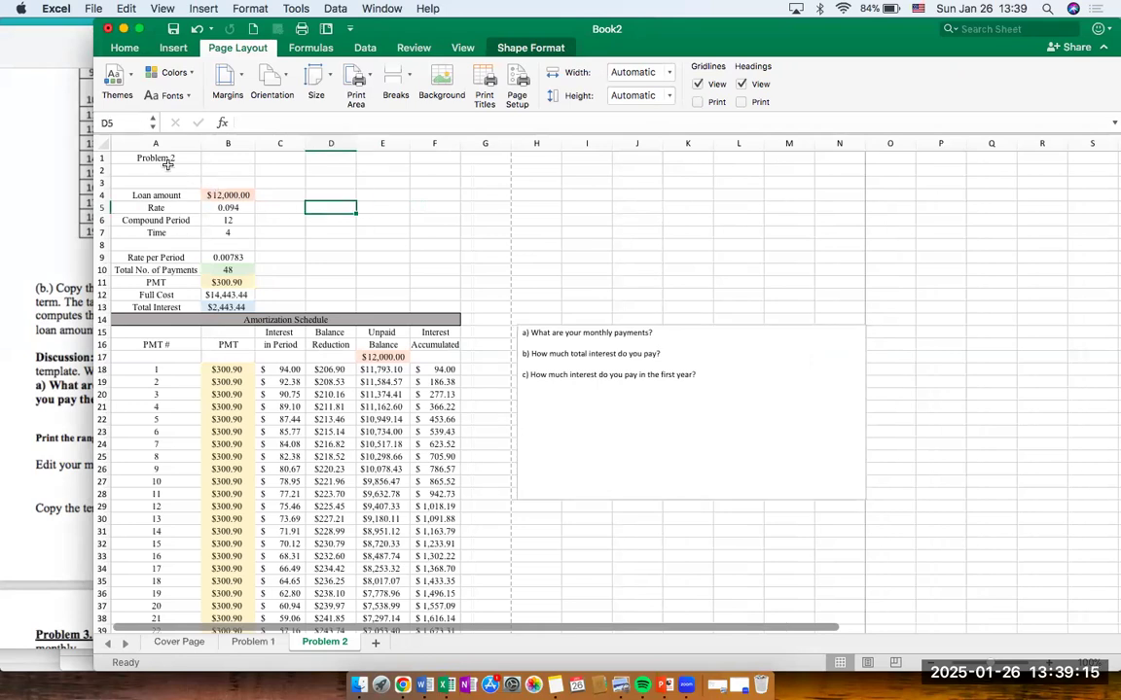
Set the range A1:G66, containing only the loan data and amortization schedule, as the print area.
left_click_drag(156, 158, 465, 218)
left_click(356, 84)
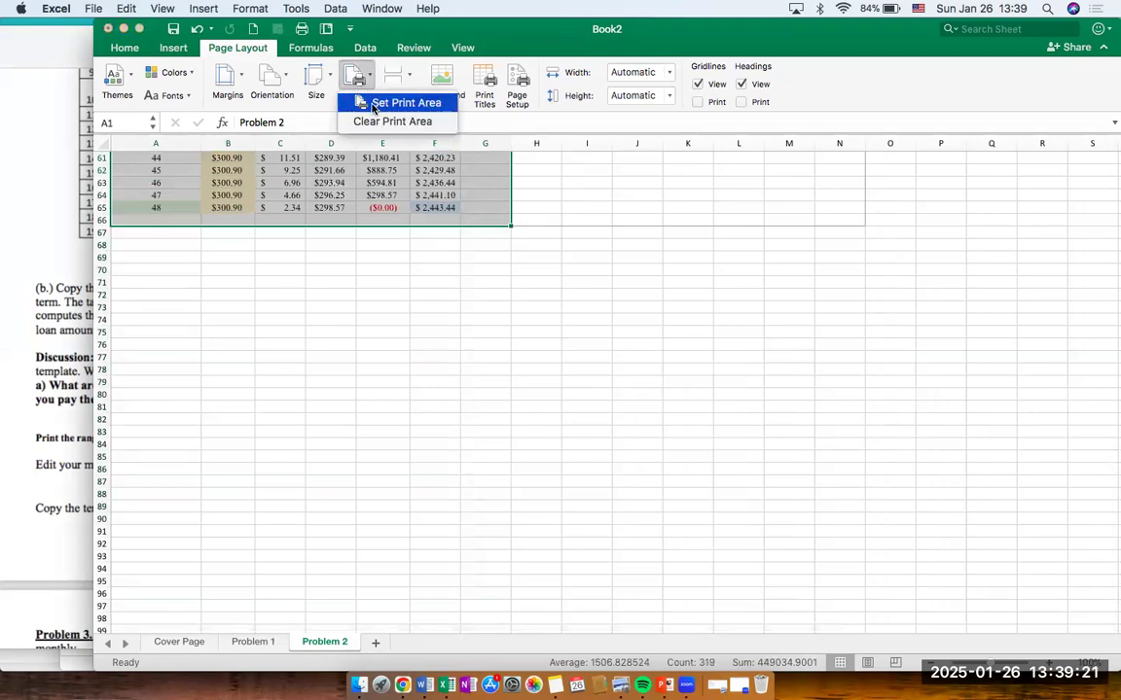
left_click(394, 103)
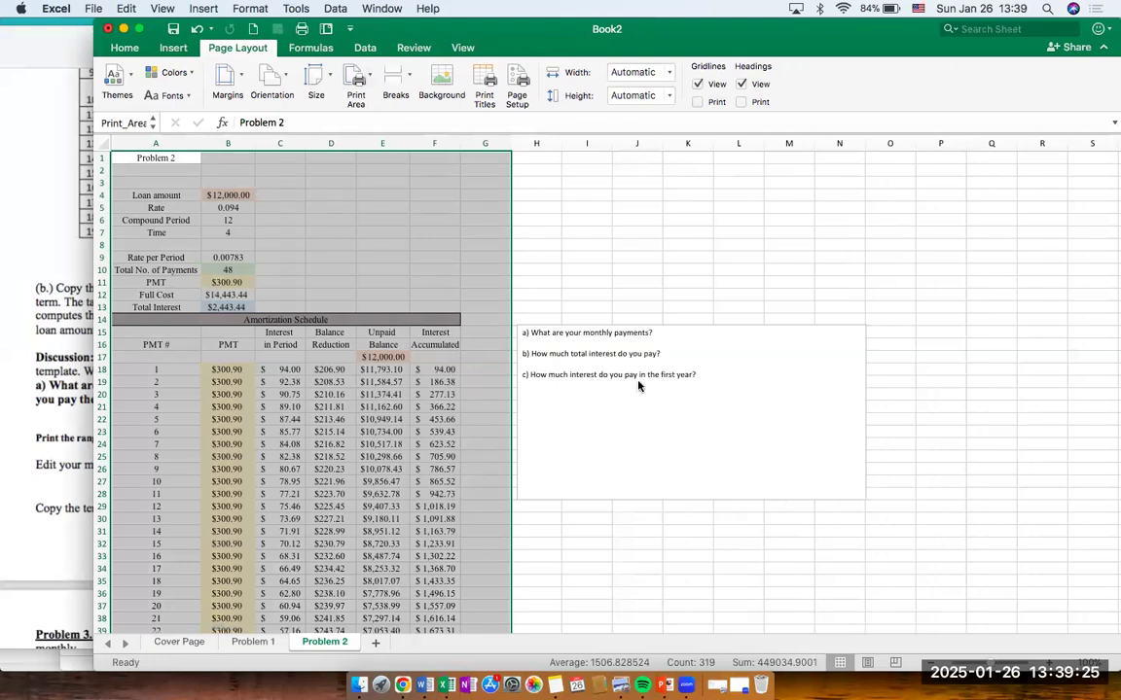
Preview both pages of the printout with the reduced print area and close the print dialog without printing.
key("super+p")
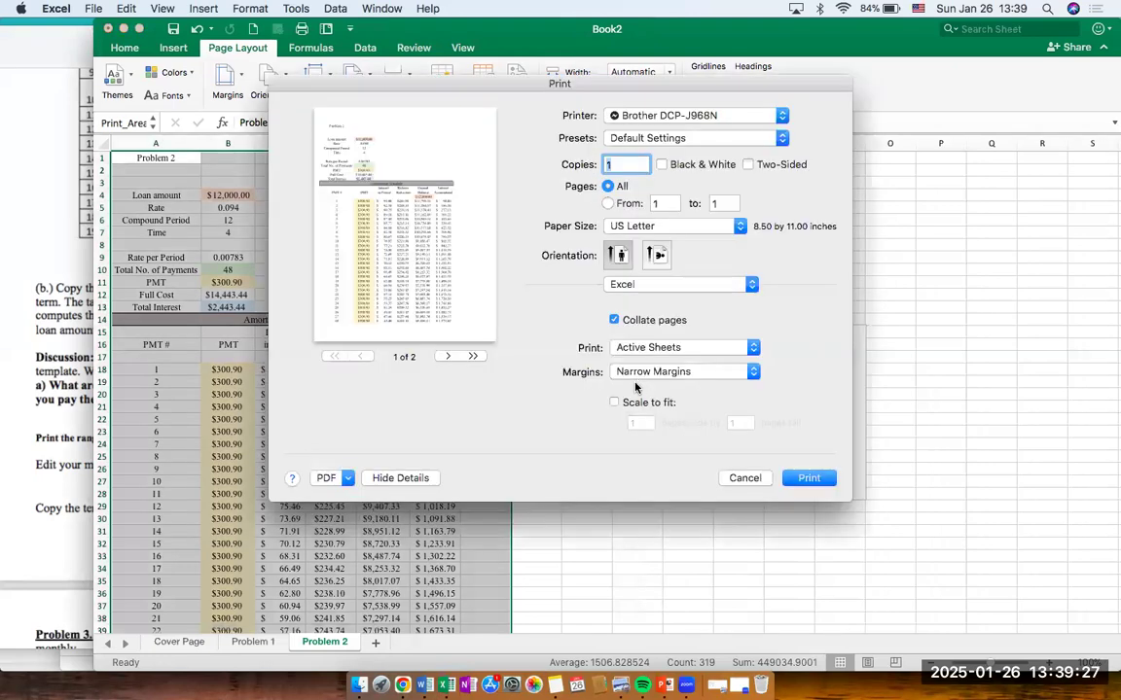
left_click(448, 357)
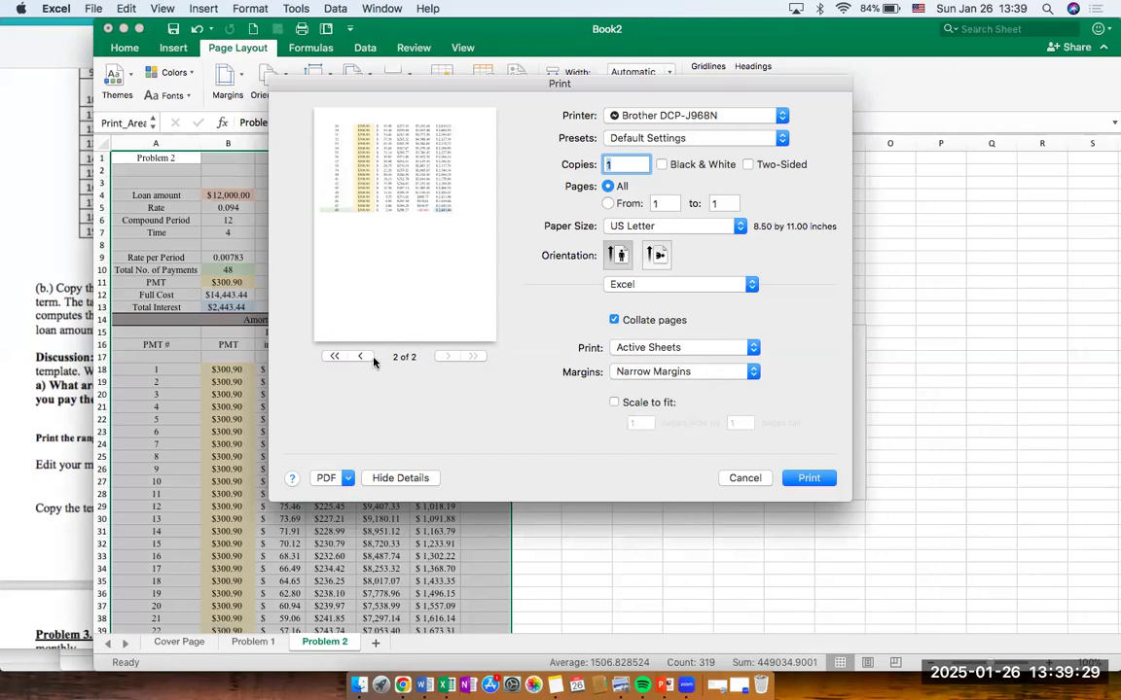
left_click(334, 356)
left_click(742, 478)
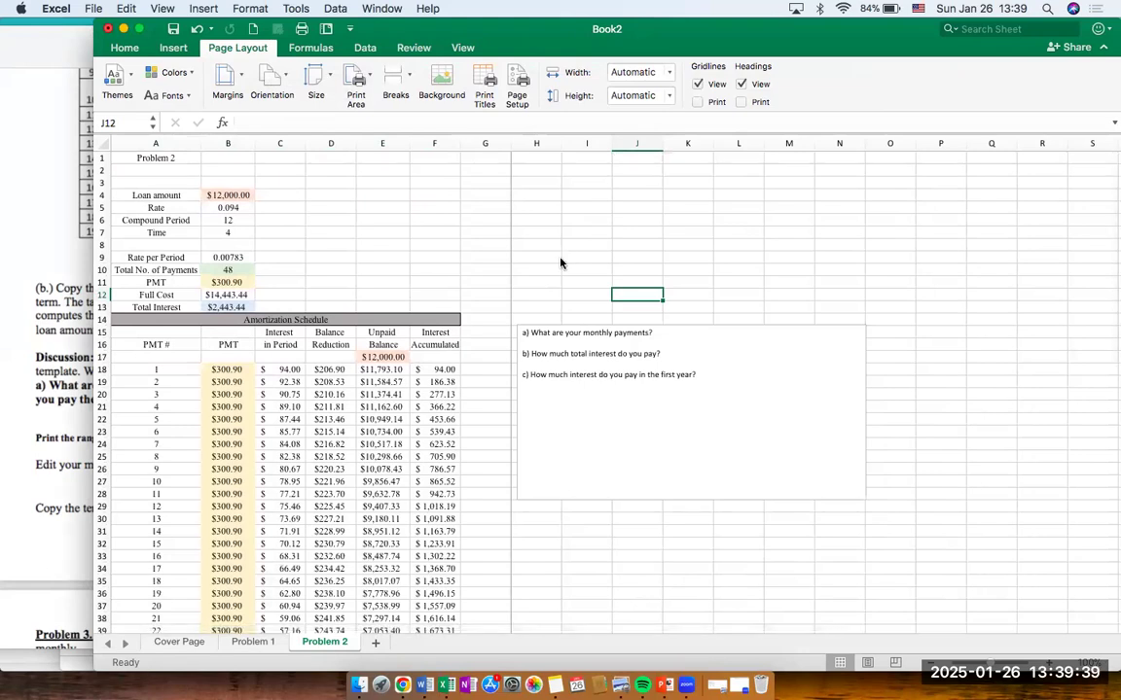
Reopen the print dialog and review its margin options, keeping Narrow Margins.
key("super+p")
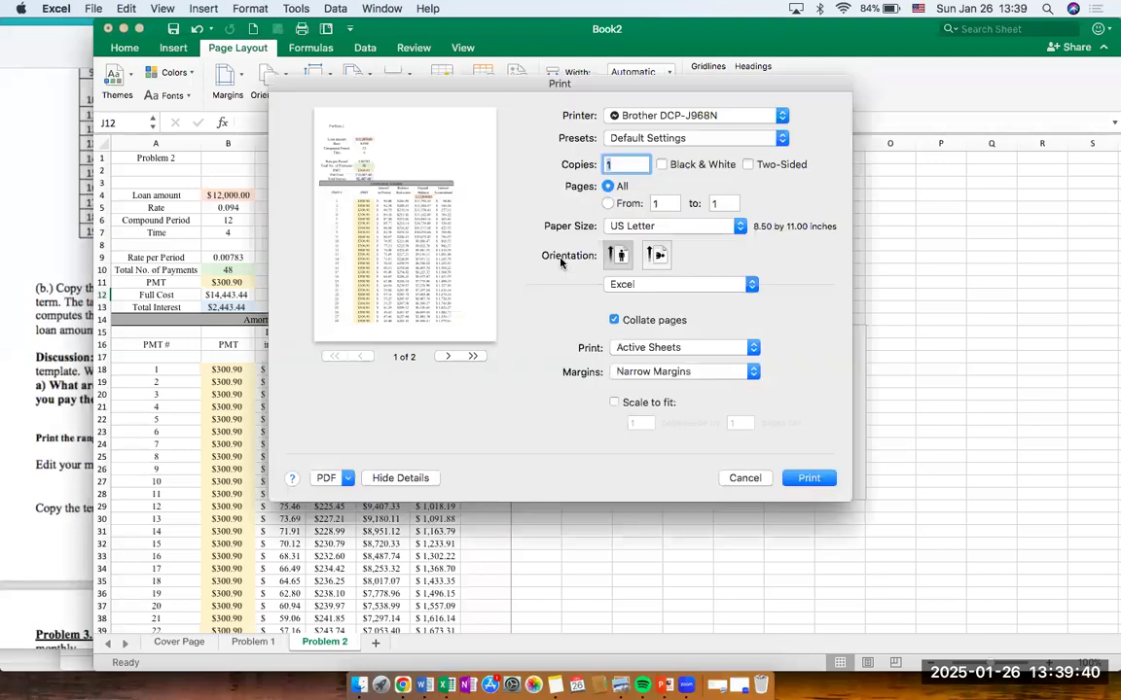
left_click(753, 373)
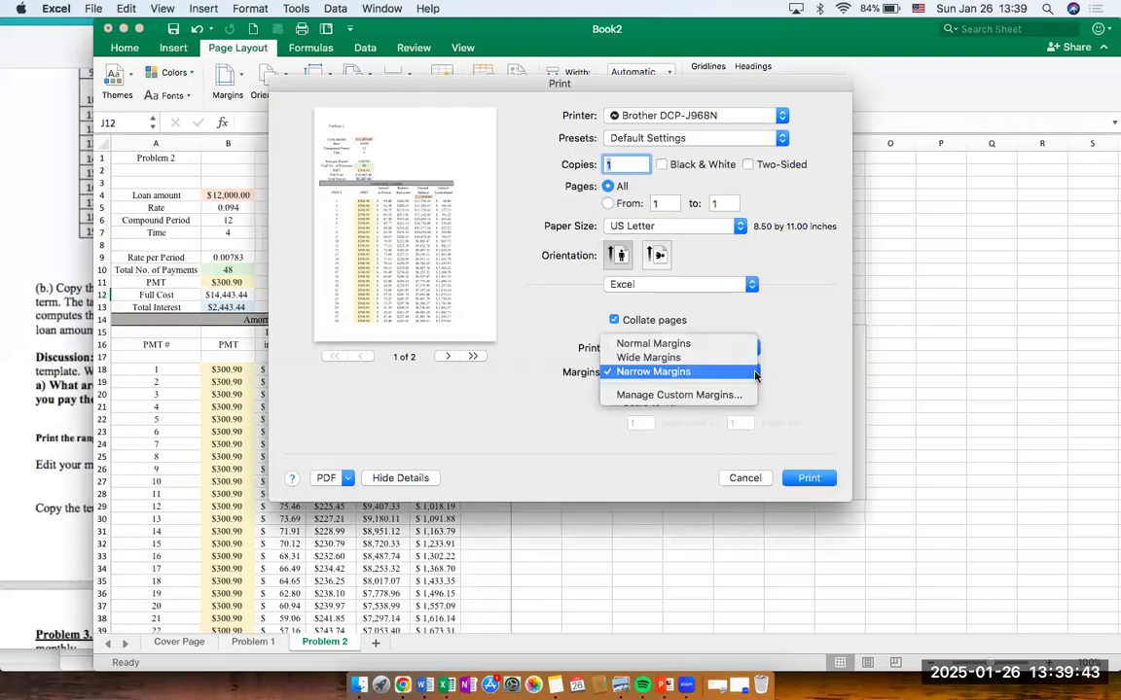
left_click(781, 374)
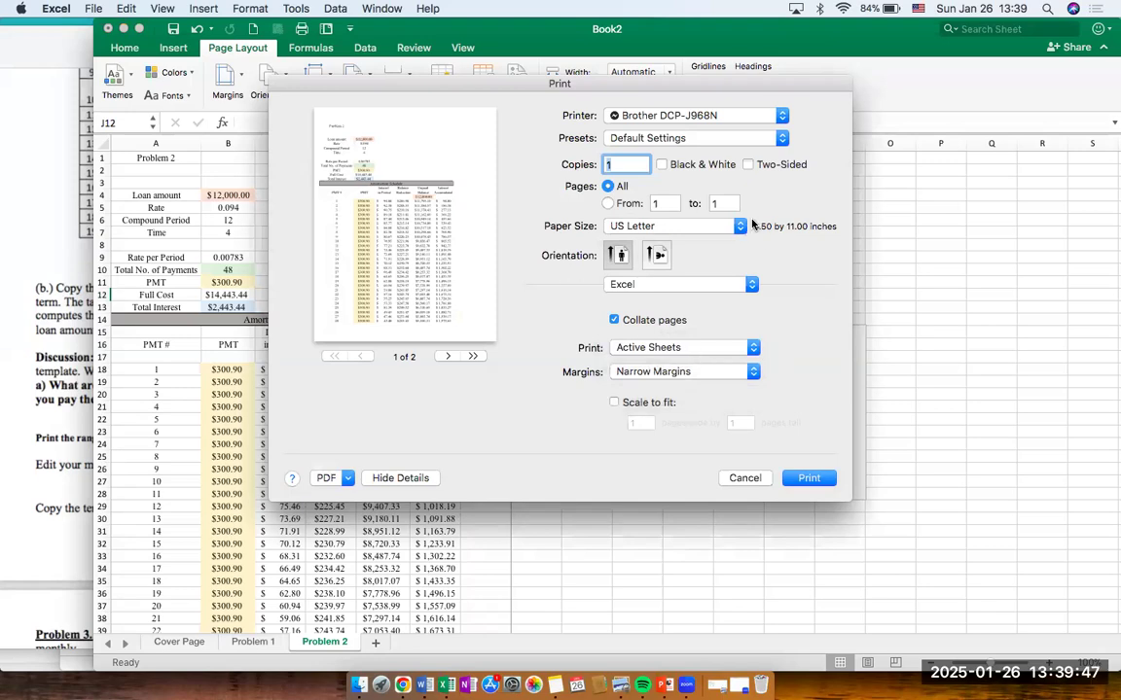
Scale the printout to fit one page wide by one page tall, and close the print dialog without printing.
left_click(752, 283)
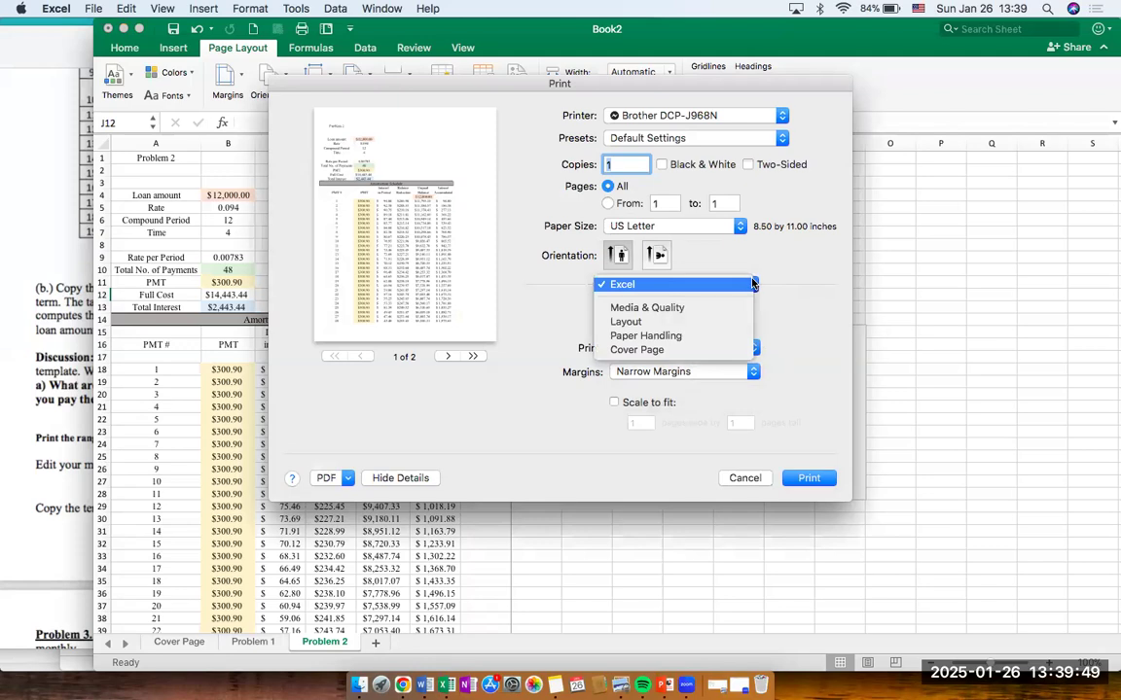
left_click(752, 283)
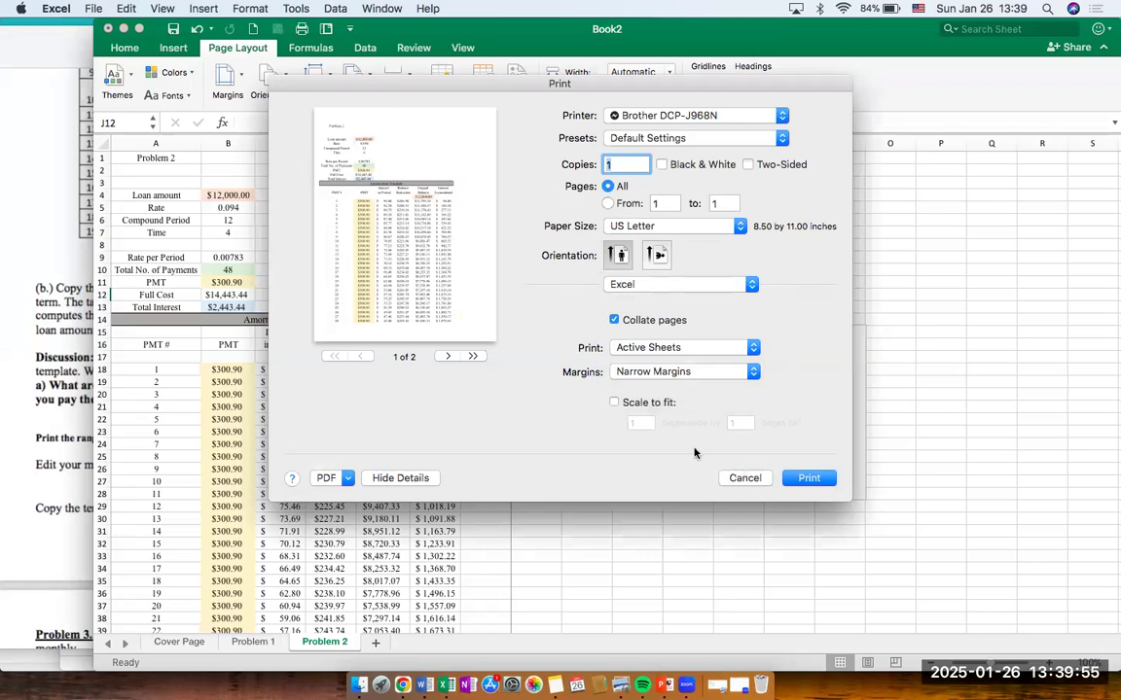
left_click(615, 403)
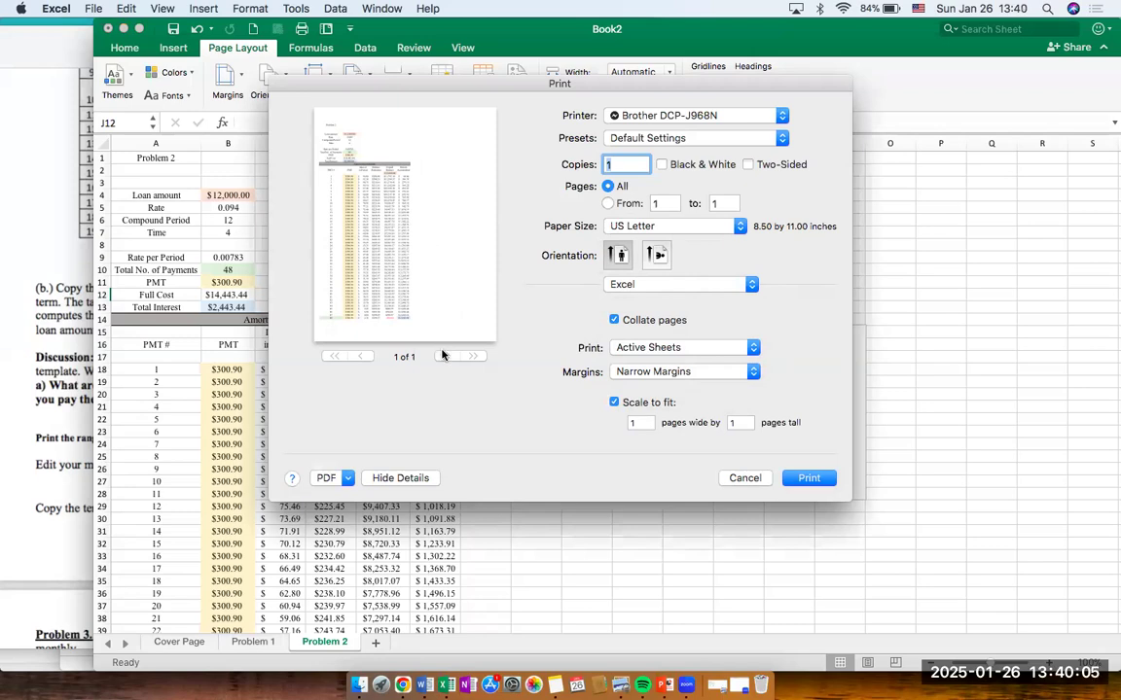
left_click(744, 478)
Move the discussion text box beside the schedule to about G16 to K30 and preview the printout without printing.
left_click(740, 415)
left_click_drag(771, 326, 719, 342)
left_click_drag(820, 413, 693, 430)
left_click_drag(648, 320, 676, 345)
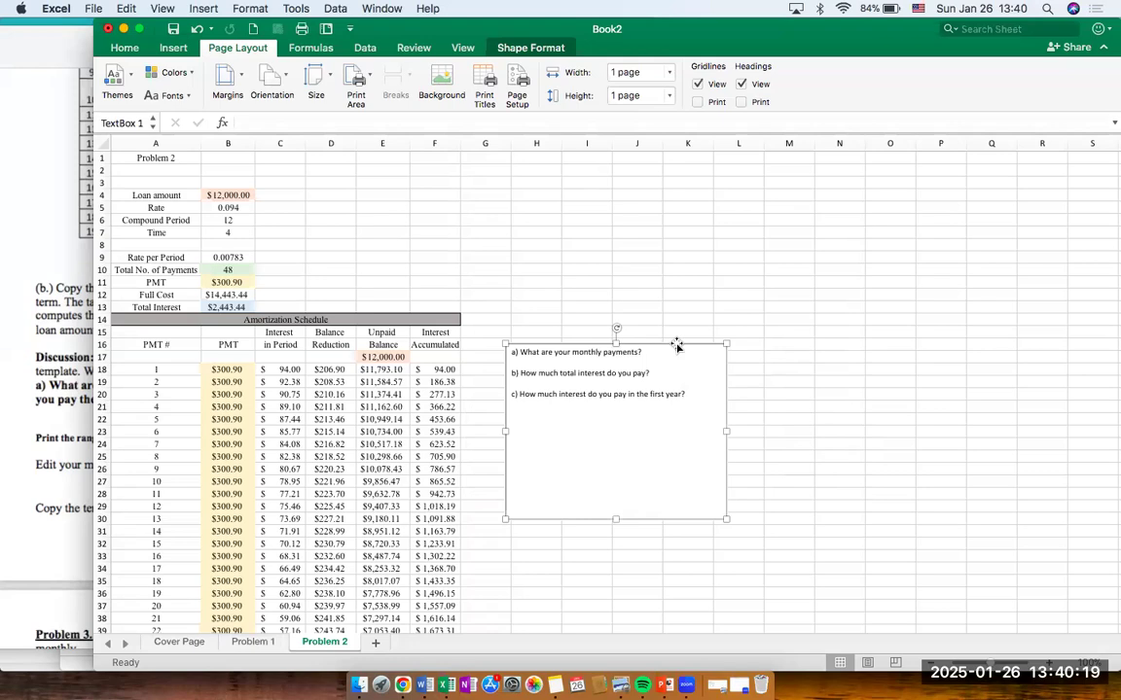
left_click_drag(677, 346, 658, 346)
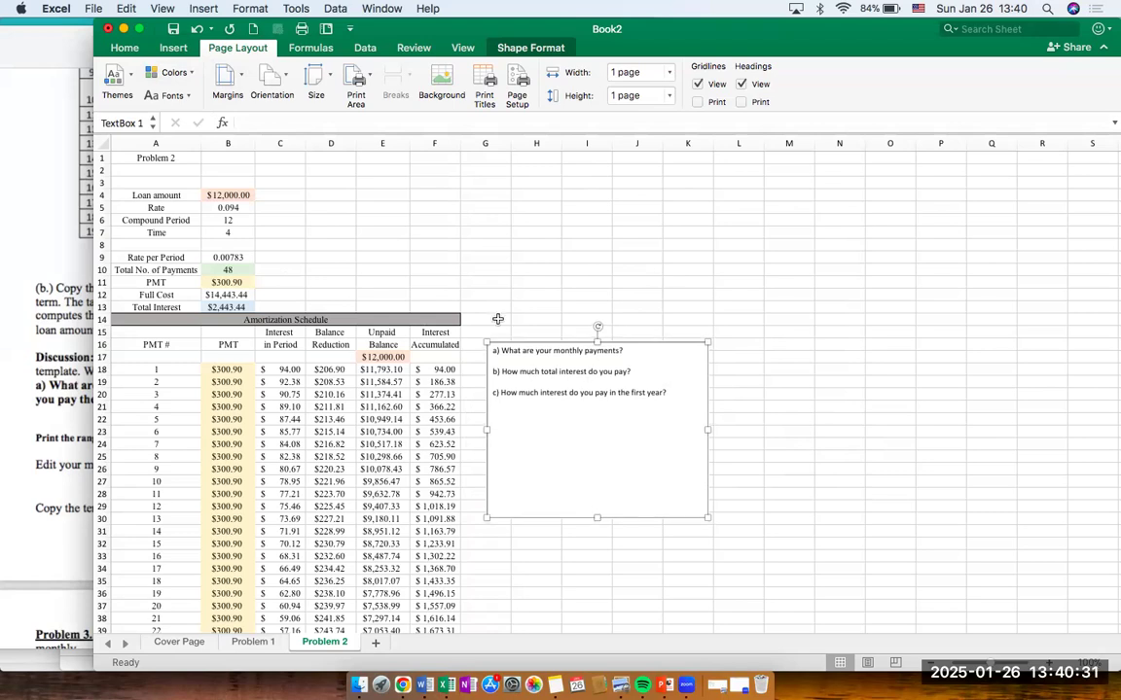
left_click(568, 293)
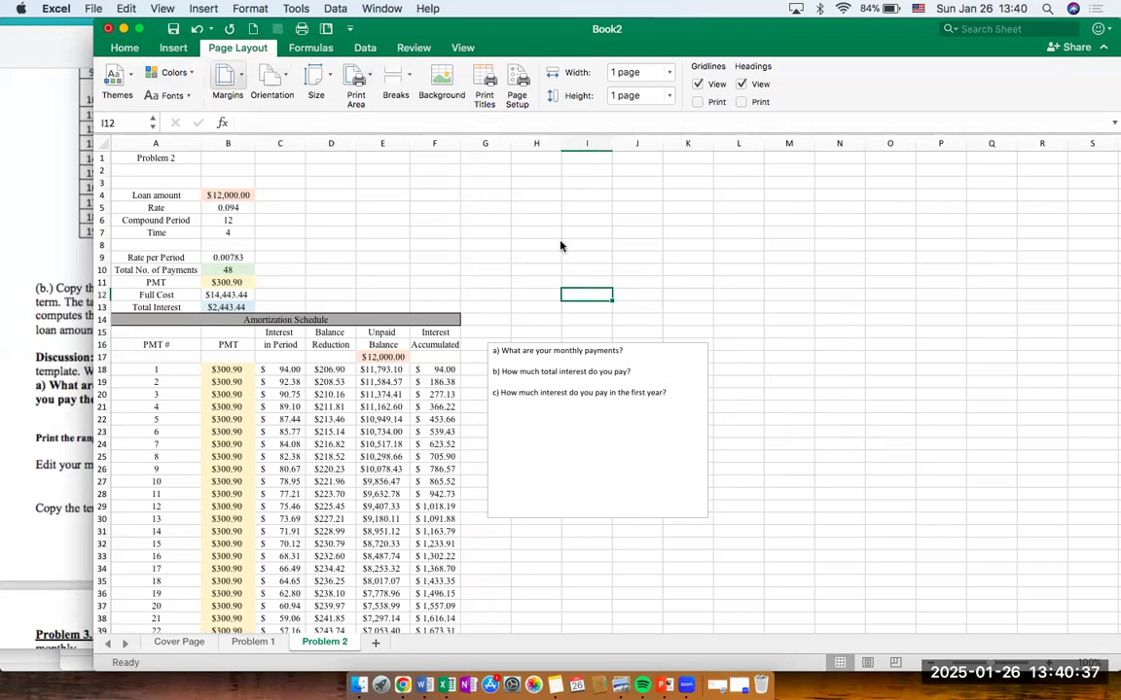
key("super+p")
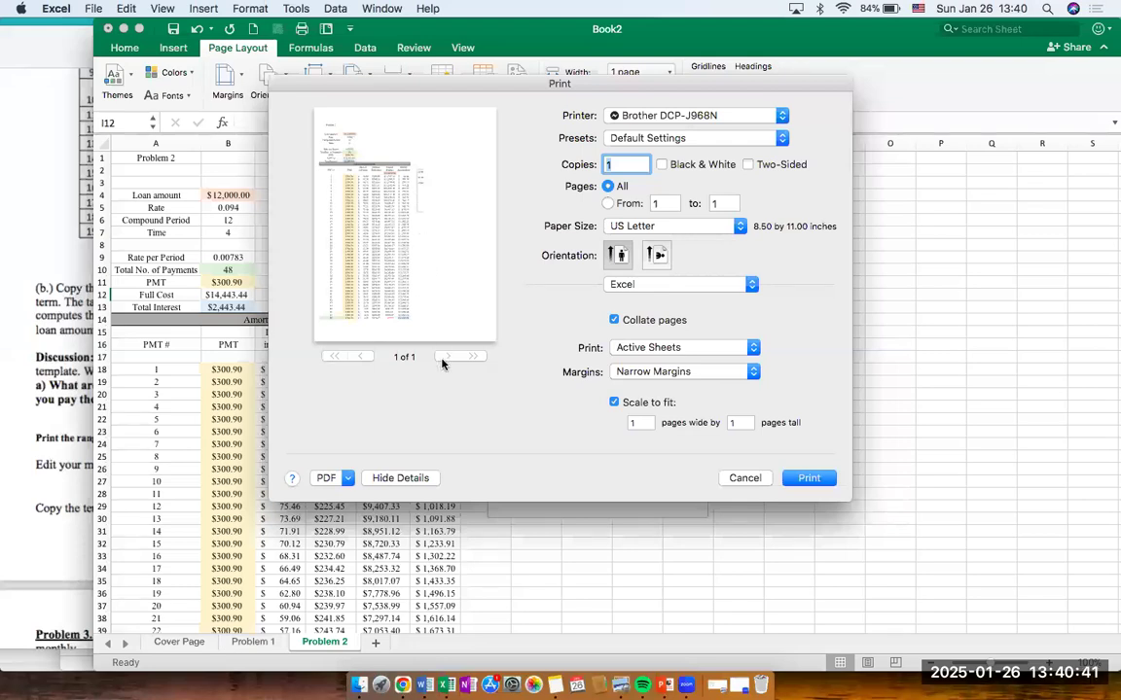
left_click(745, 477)
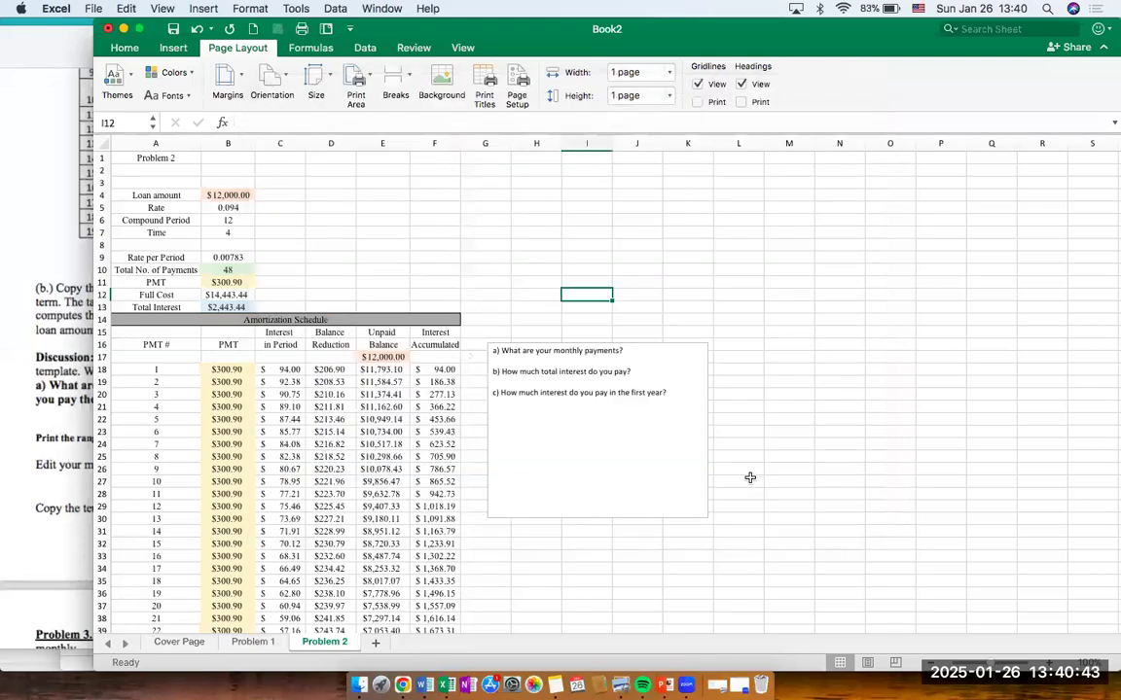
Move the text box directly below the amortization schedule and resize it to span about A66 to G74.
left_click(656, 351)
left_click_drag(663, 347, 656, 438)
scroll(655, 439, "down", 10)
scroll(647, 403, "up", 5)
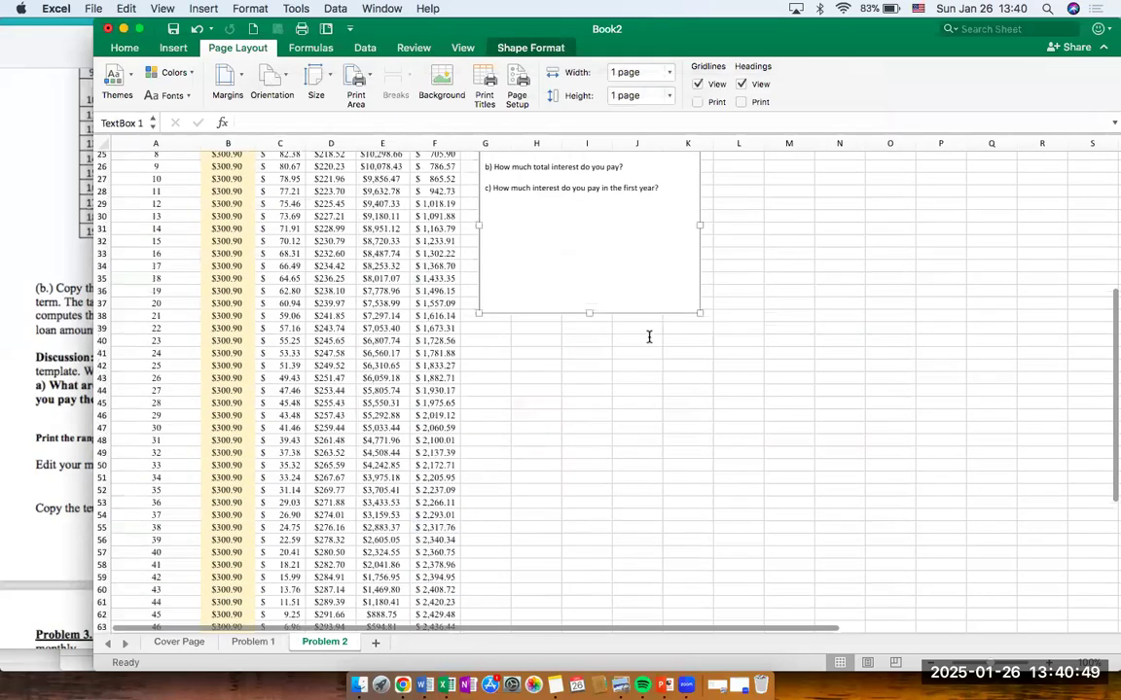
left_click_drag(652, 314, 642, 549)
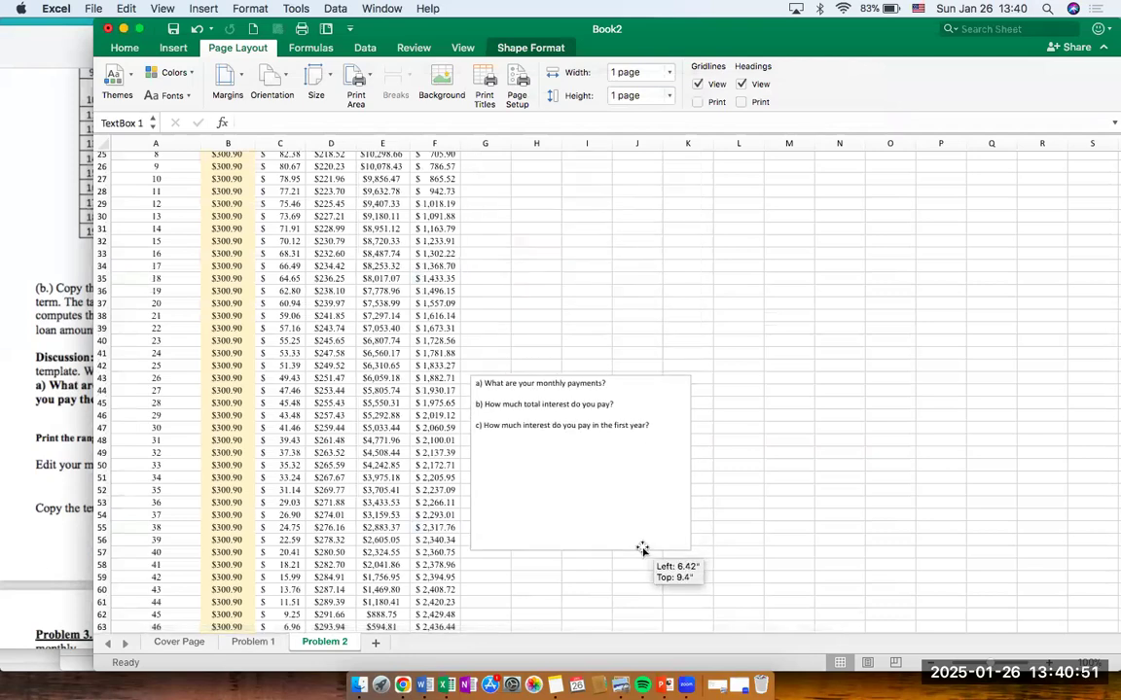
scroll(644, 547, "down", 8)
left_click_drag(378, 507, 287, 477)
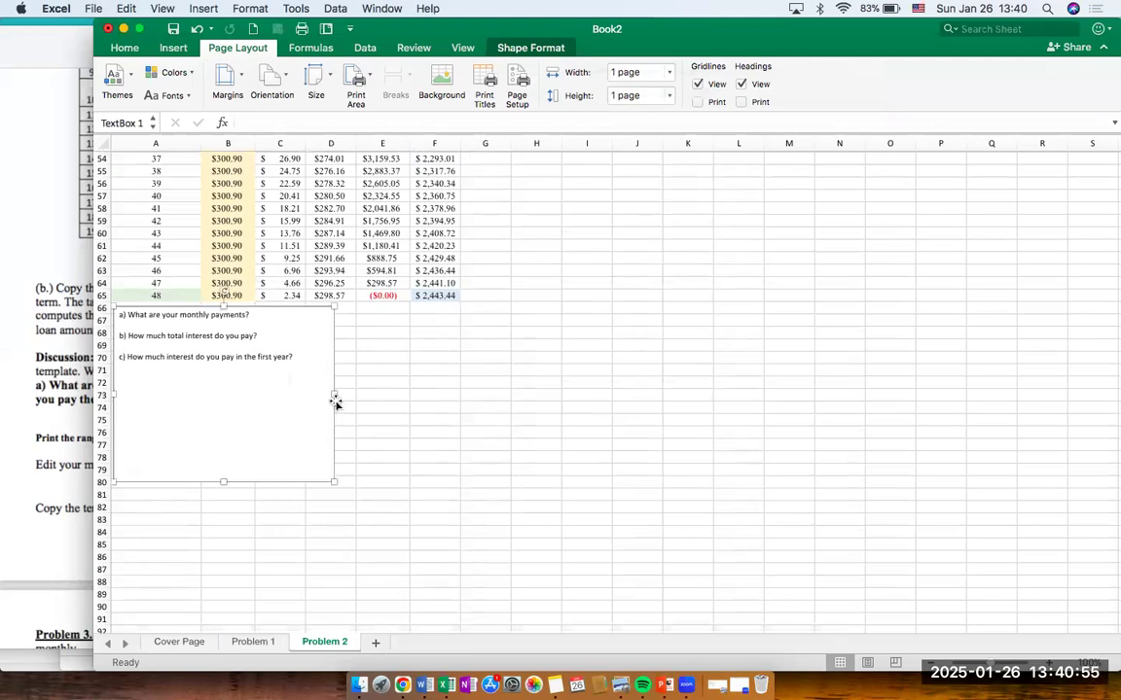
left_click_drag(446, 391, 510, 394)
left_click_drag(310, 483, 312, 413)
left_click(561, 470)
Review the page setup's scaling, sheet, header/footer and margin settings without changes, and preview the printout without printing.
scroll(562, 470, "up", 15)
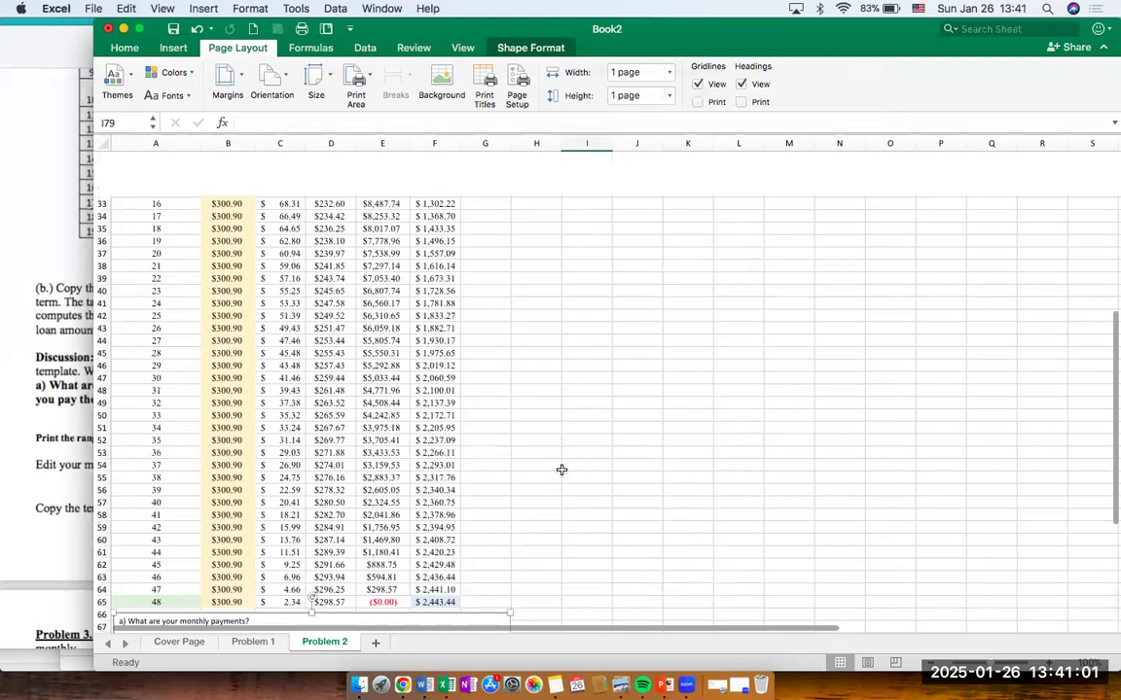
left_click(519, 98)
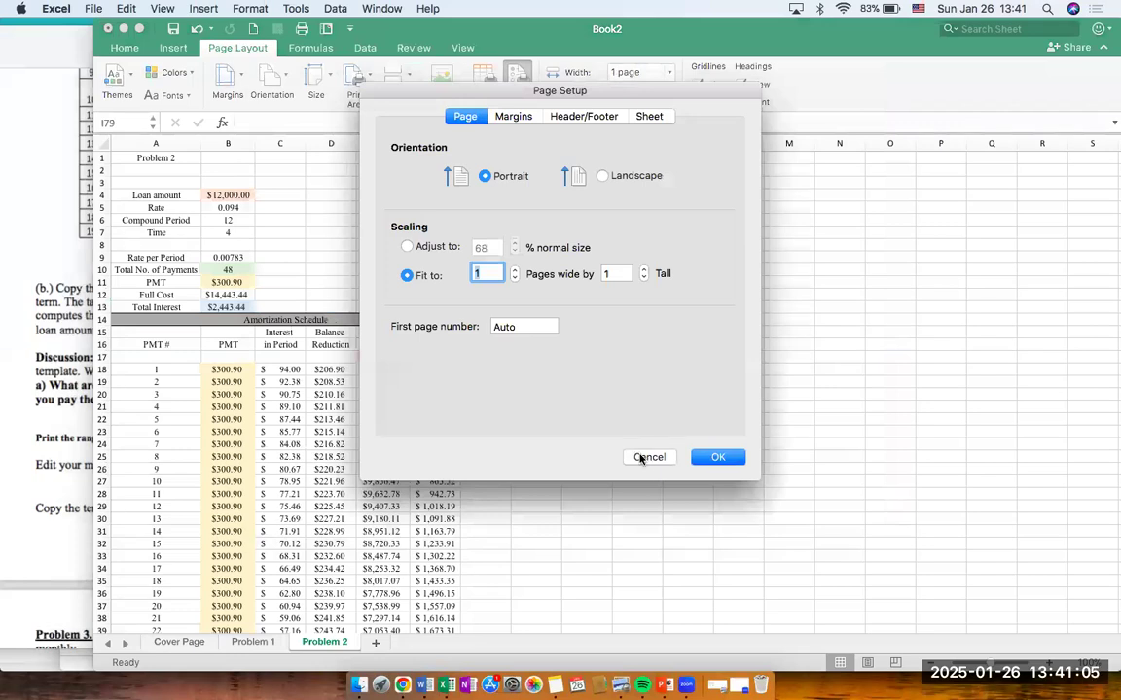
left_click(648, 117)
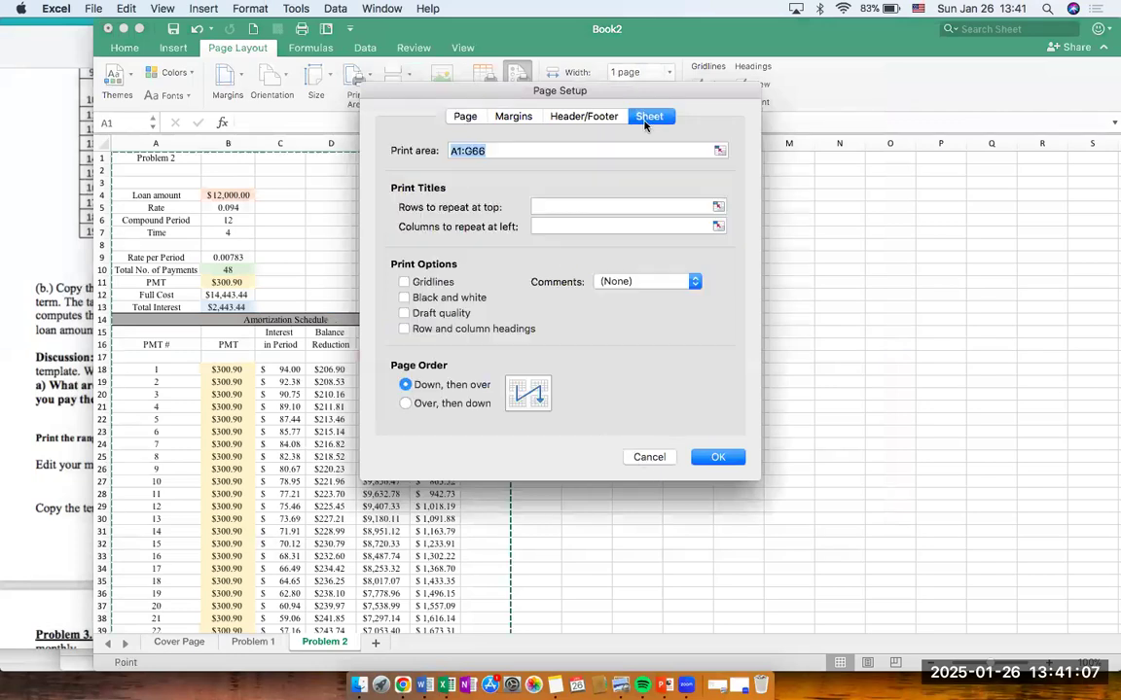
left_click(588, 116)
left_click(513, 117)
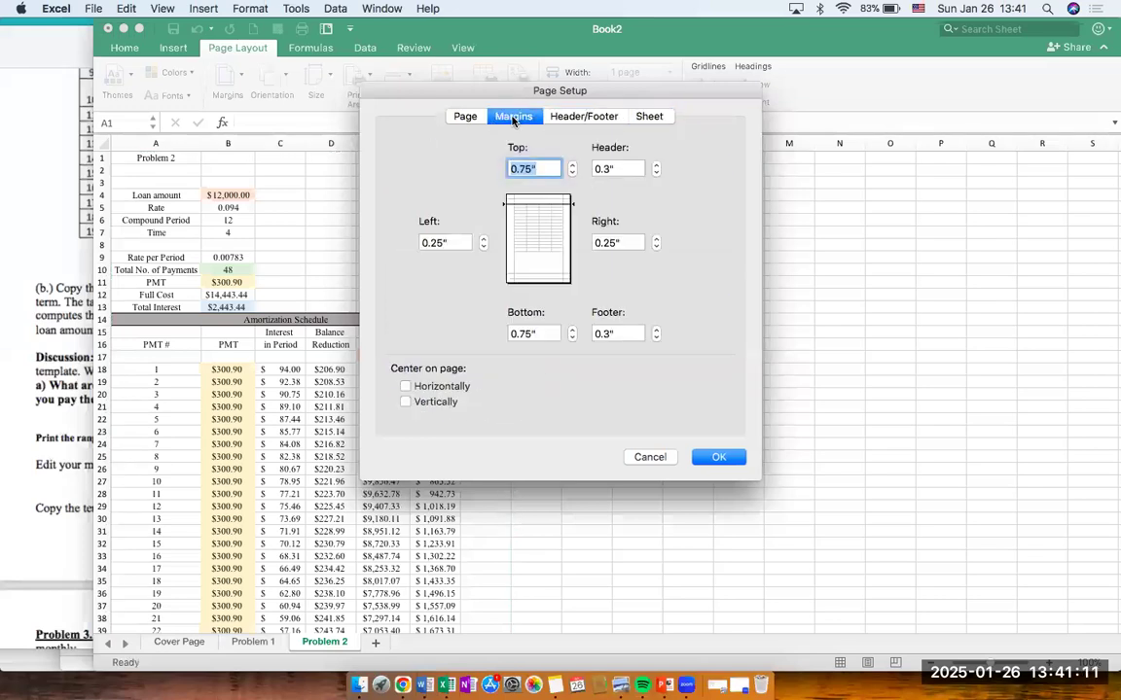
left_click(465, 116)
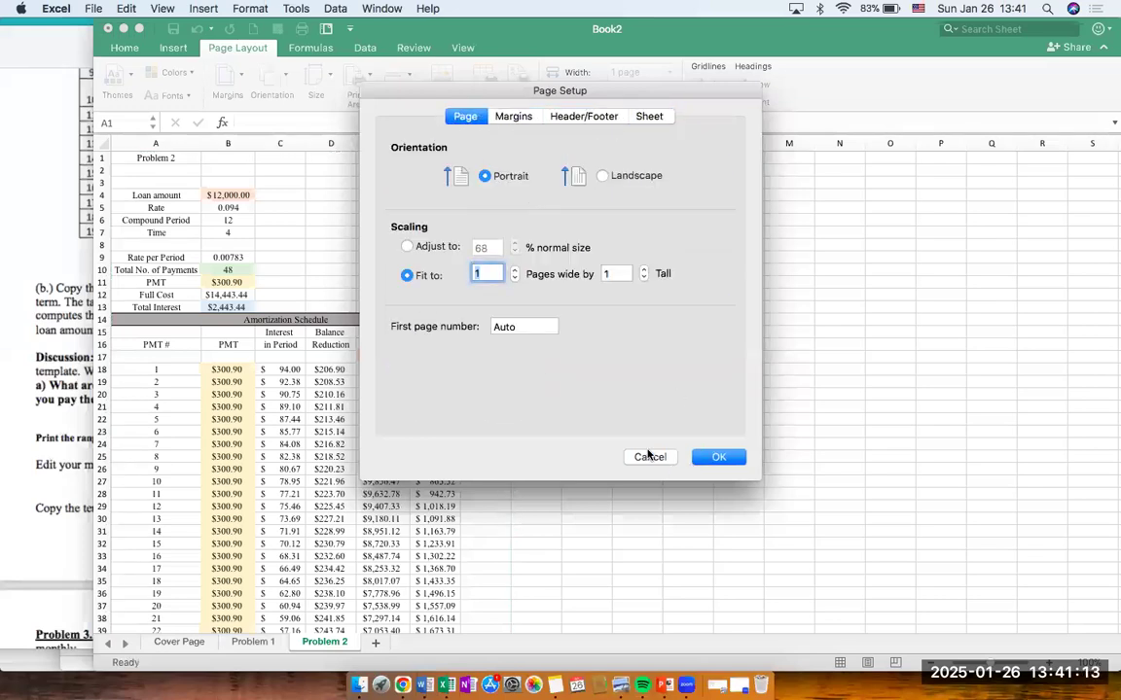
left_click(648, 456)
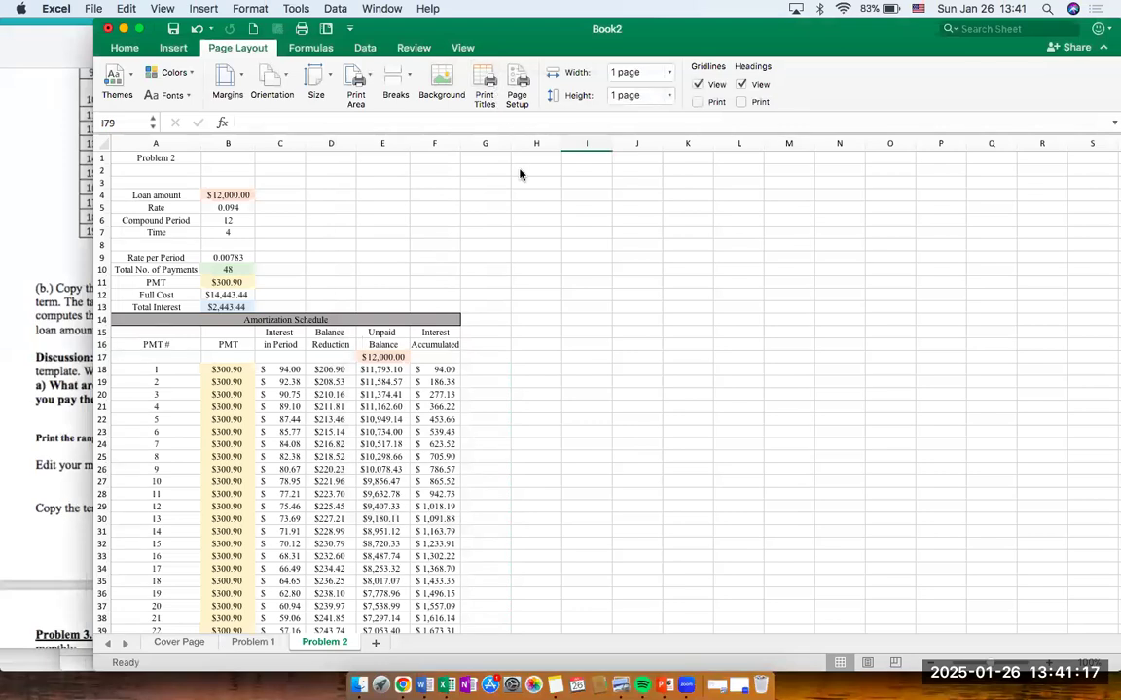
key("super+p")
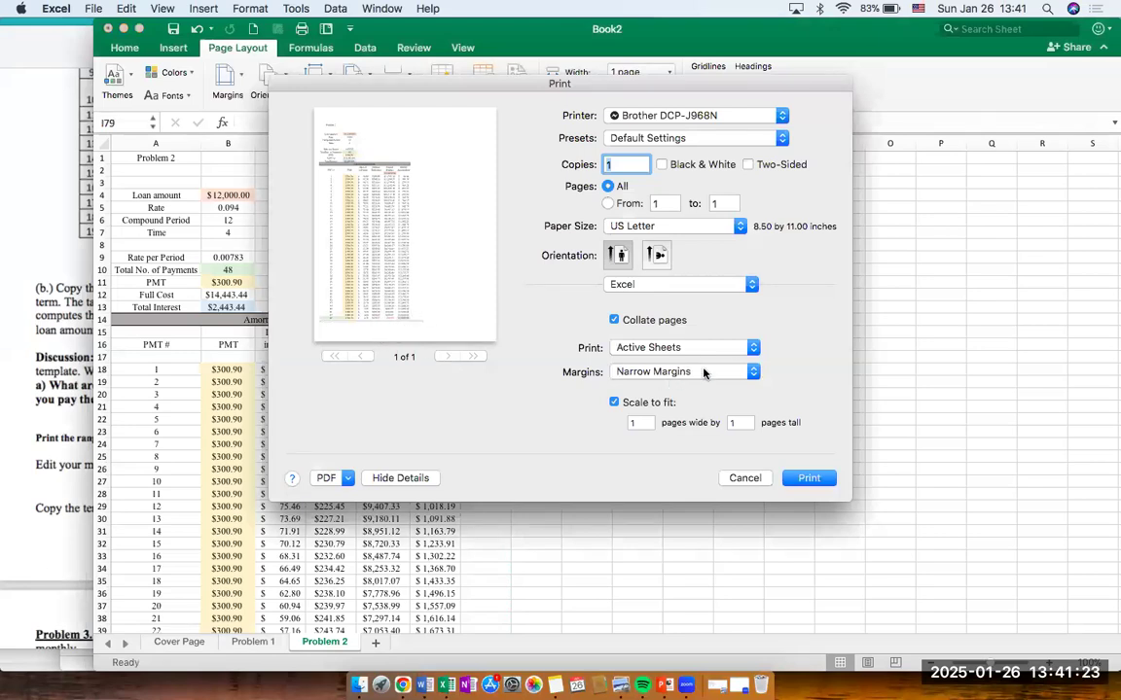
left_click(747, 478)
Move the text box outside the print area, beside the schedule with its upper-left corner at about H37.
left_click(560, 493)
scroll(562, 493, "down", 3)
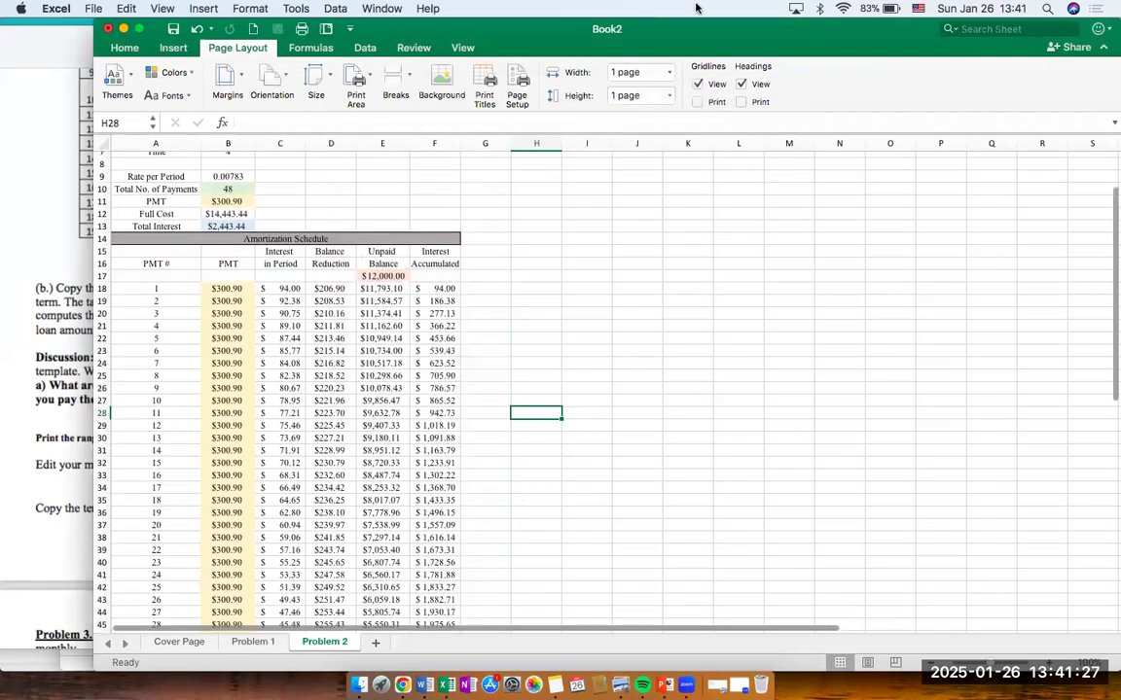
scroll(631, 443, "down", 10)
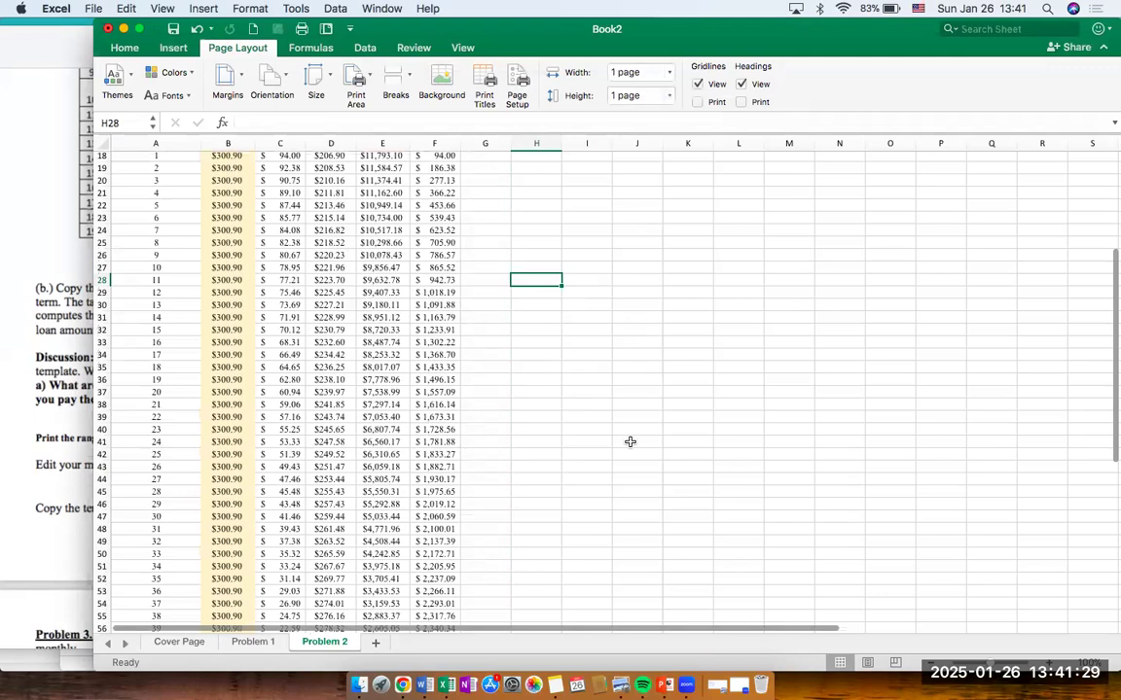
left_click(478, 309)
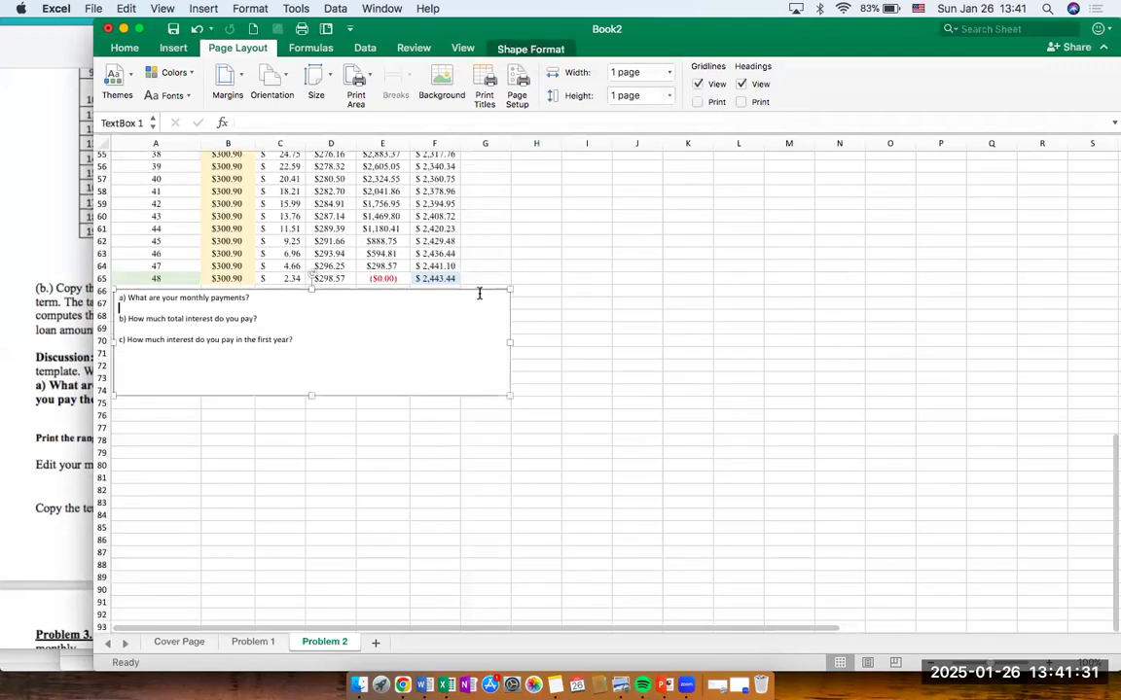
left_click_drag(481, 293, 908, 195)
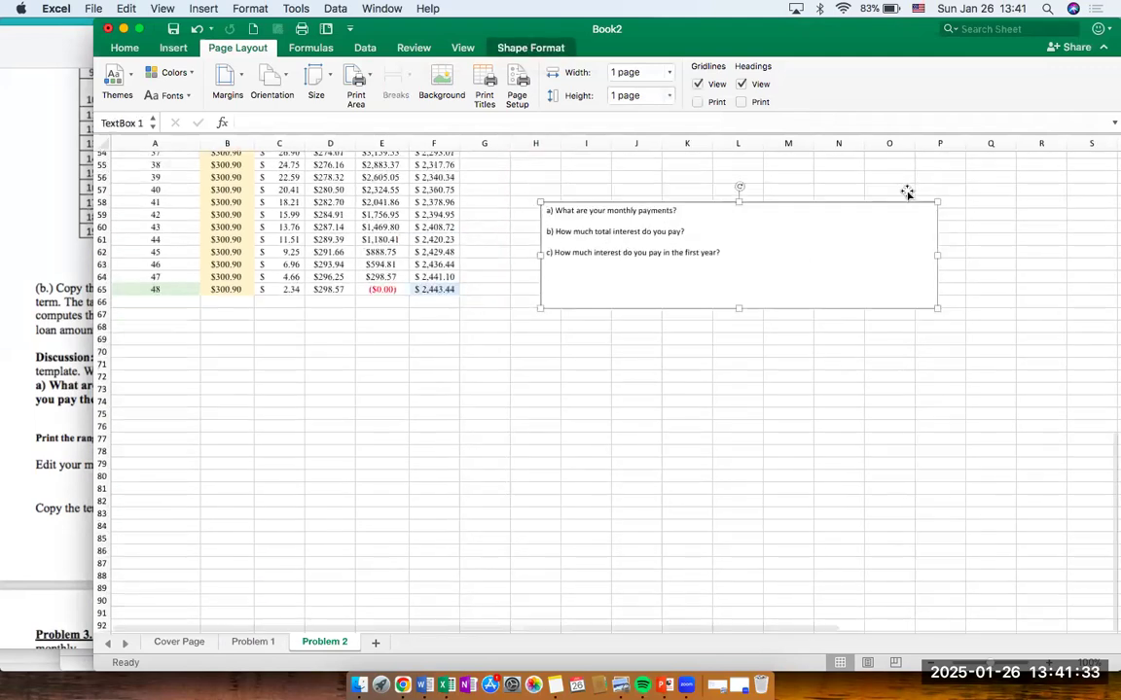
scroll(907, 292, "up", 5)
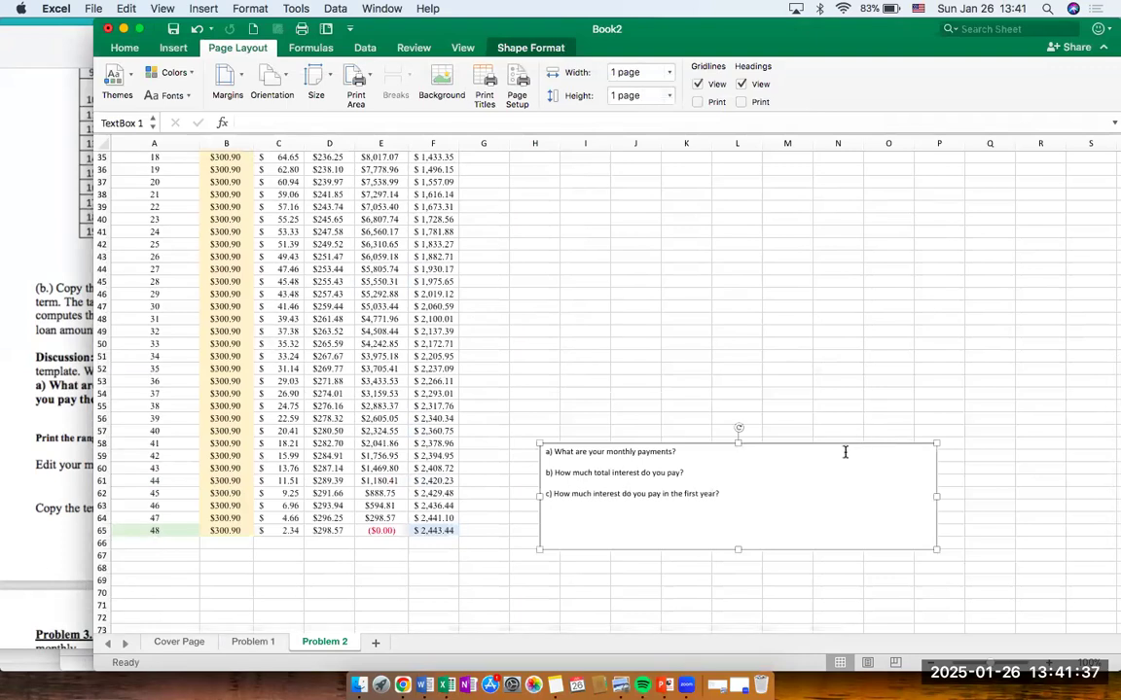
left_click_drag(838, 442, 808, 181)
scroll(739, 428, "up", 10)
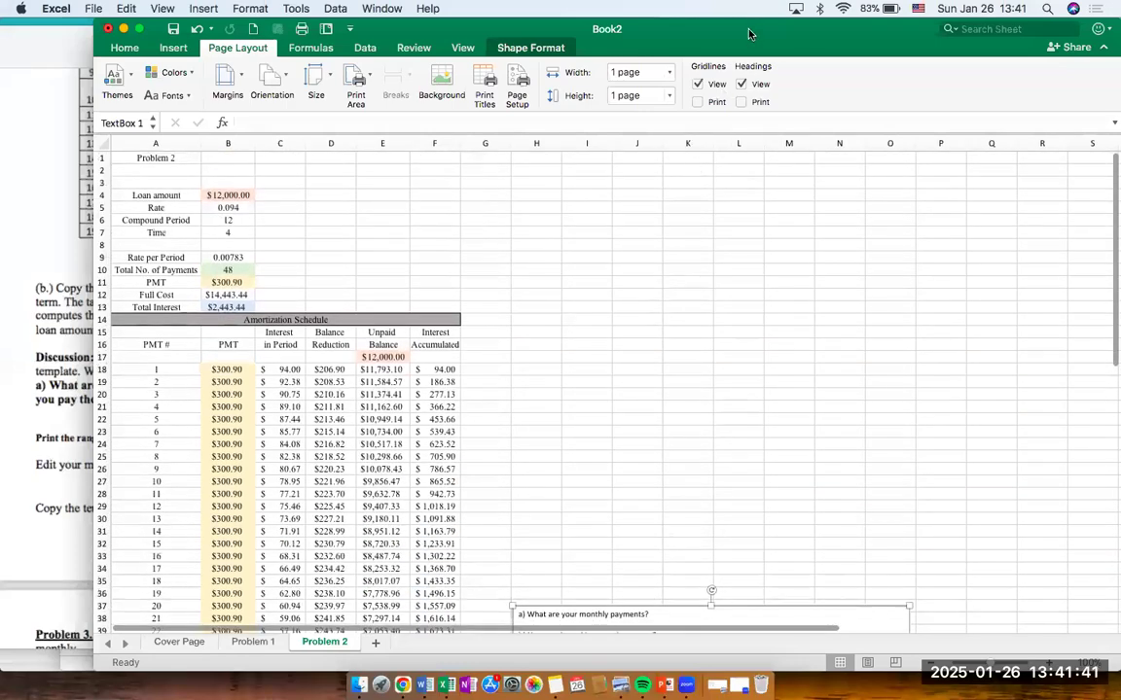
Shift the workbook window aside and read the Problem 3 instructions in Schedules and Accumulation.pdf.
left_click_drag(676, 32, 837, 31)
left_click_drag(1072, 8, 1111, 8)
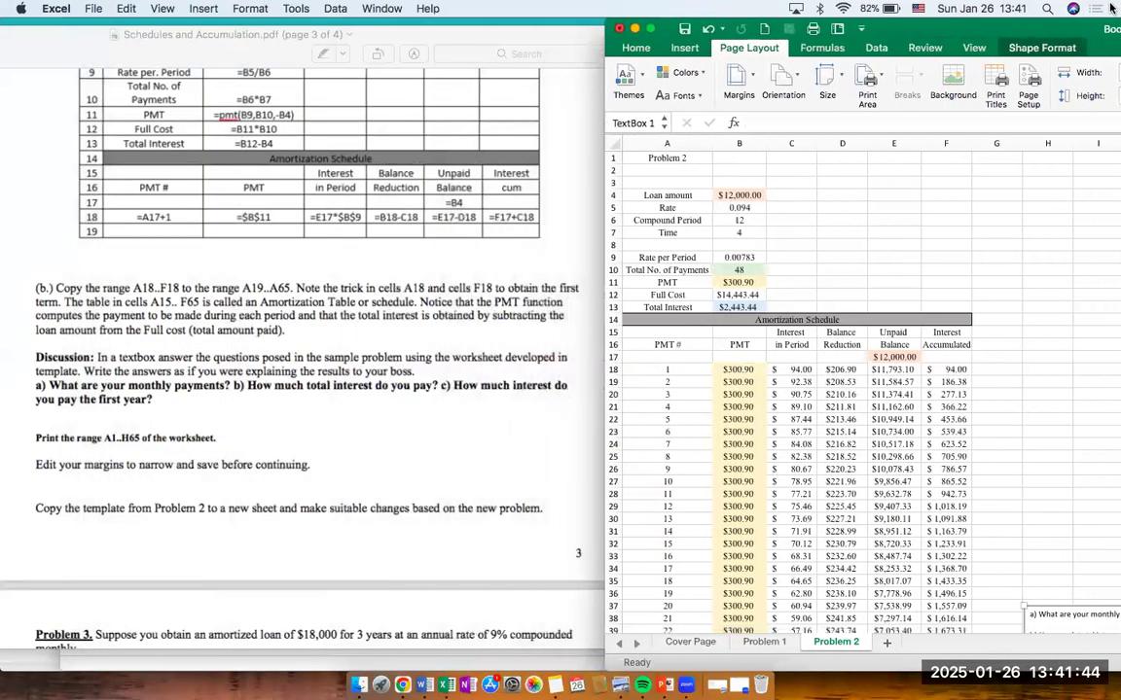
left_click(459, 298)
scroll(459, 295, "down", 5)
scroll(460, 293, "down", 3)
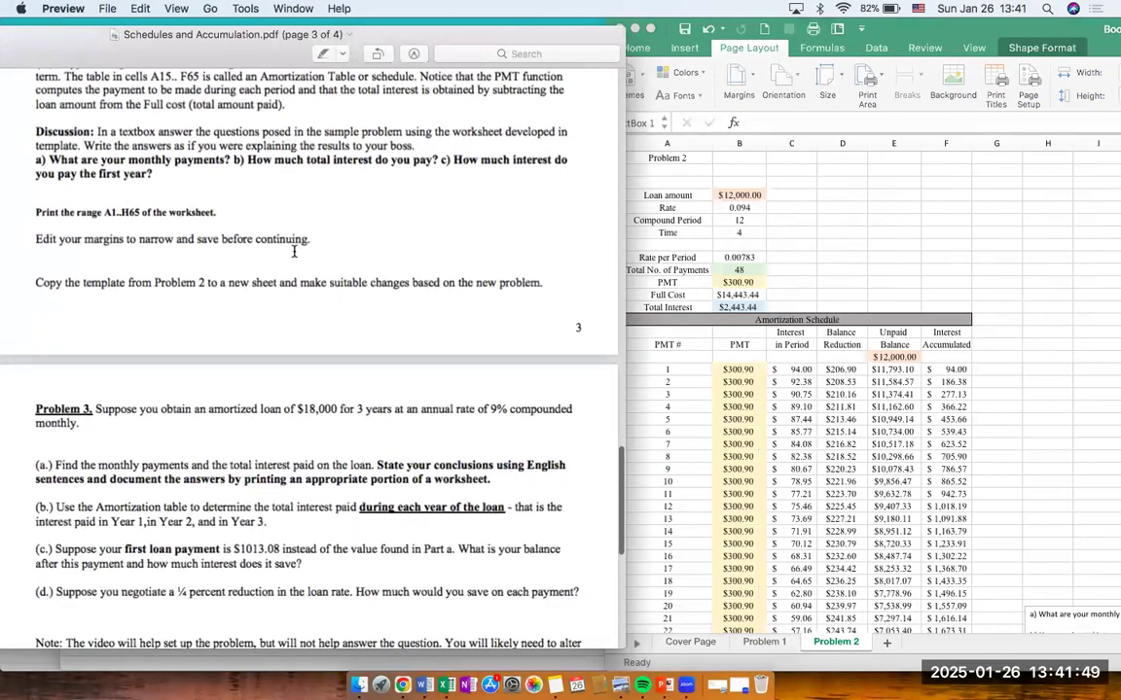
left_click(922, 177)
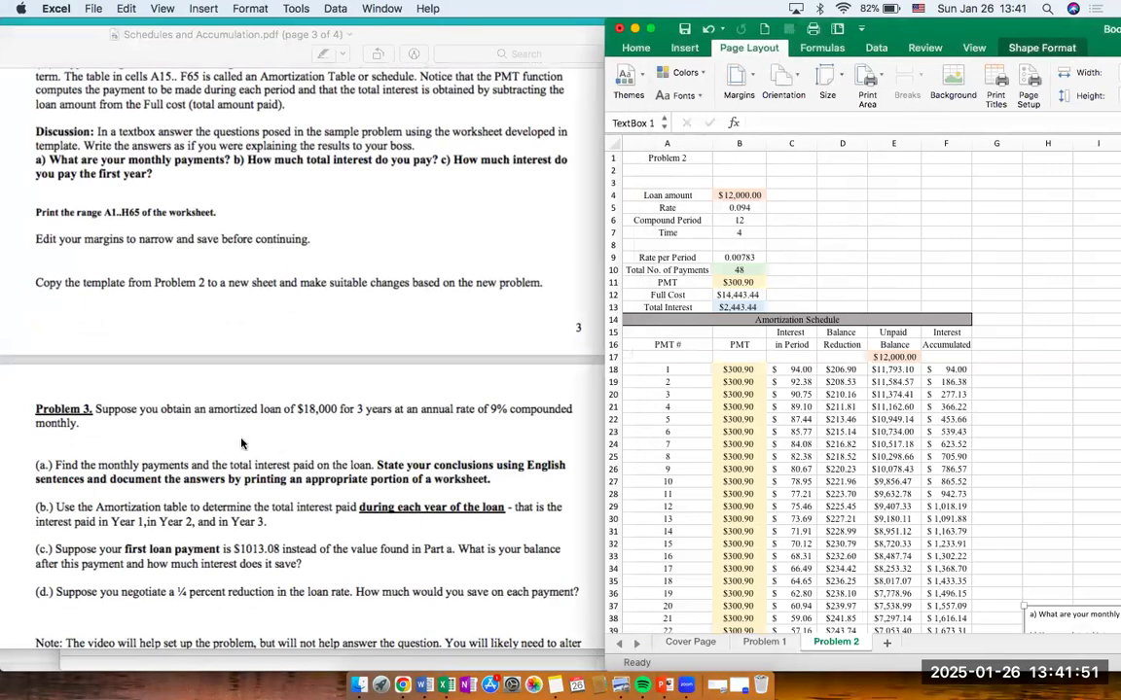
left_click(183, 433)
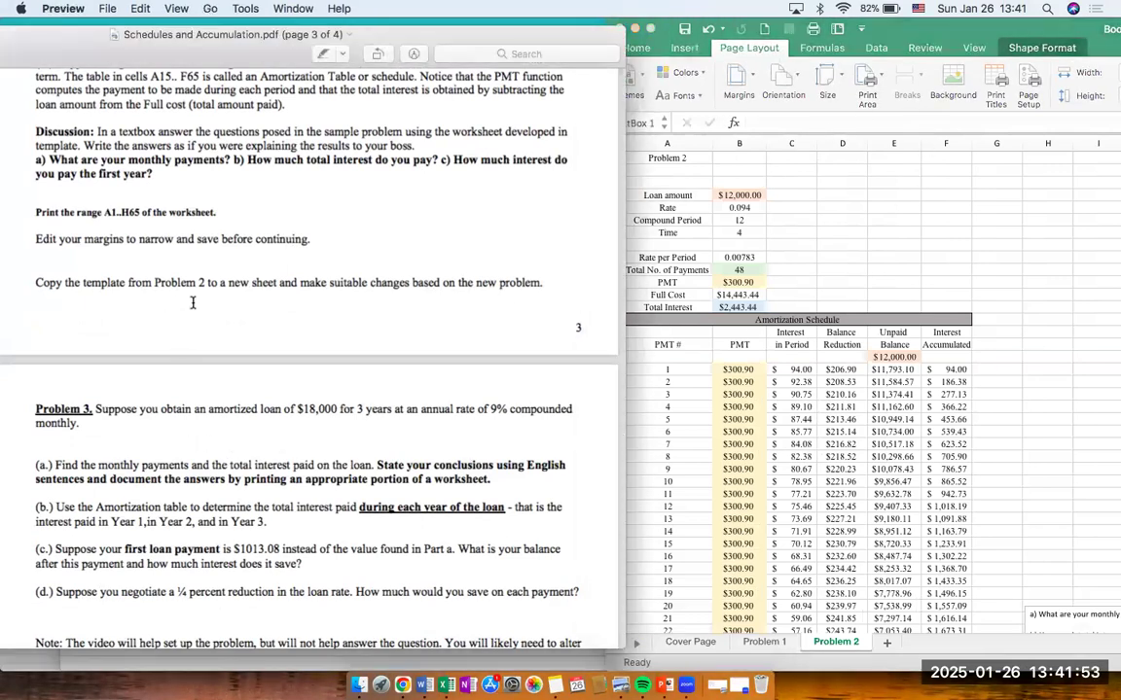
scroll(193, 303, "down", 3)
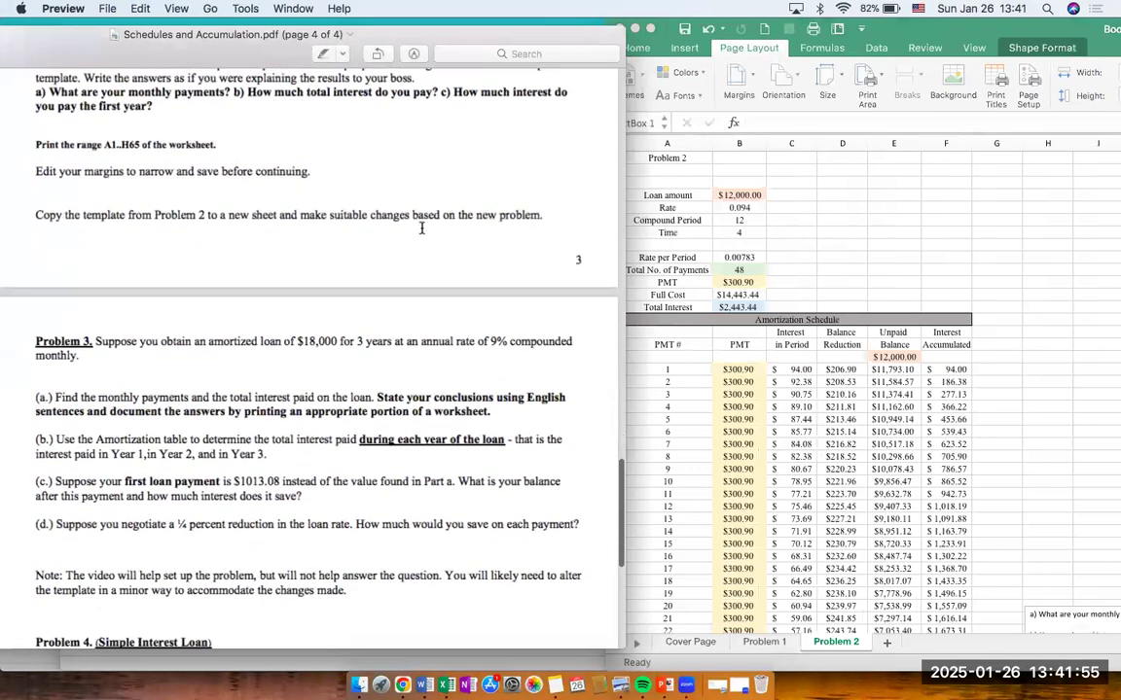
scroll(435, 223, "down", 2)
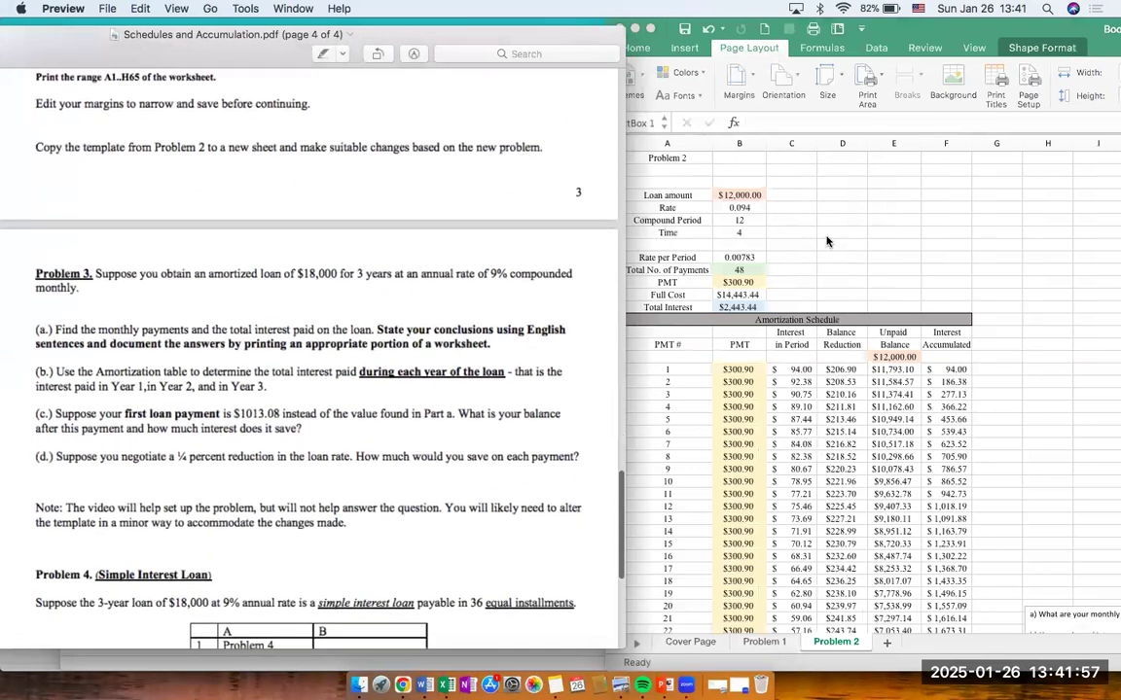
Add a new worksheet to the workbook and name it Problem 3.
left_click(828, 243)
left_click(882, 642)
double_click(895, 642)
type("Problem 3")
left_click(803, 531)
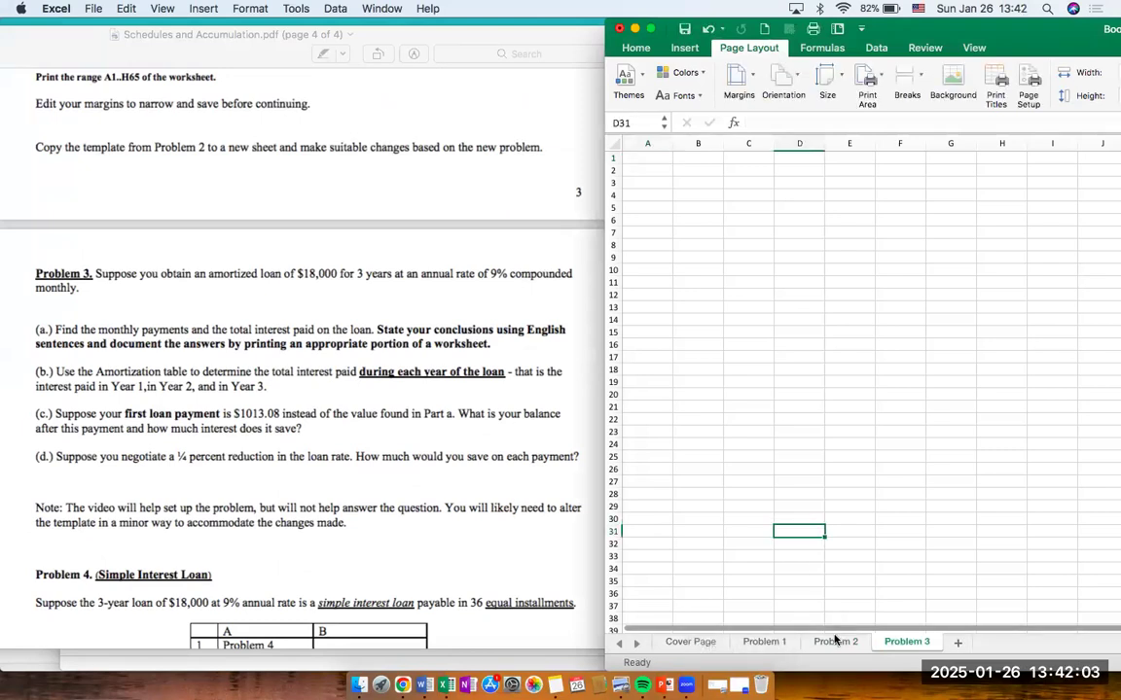
Copy the entire Problem 2 sheet and paste it into the Problem 3 sheet starting at cell A1.
left_click(835, 641)
left_click(616, 144)
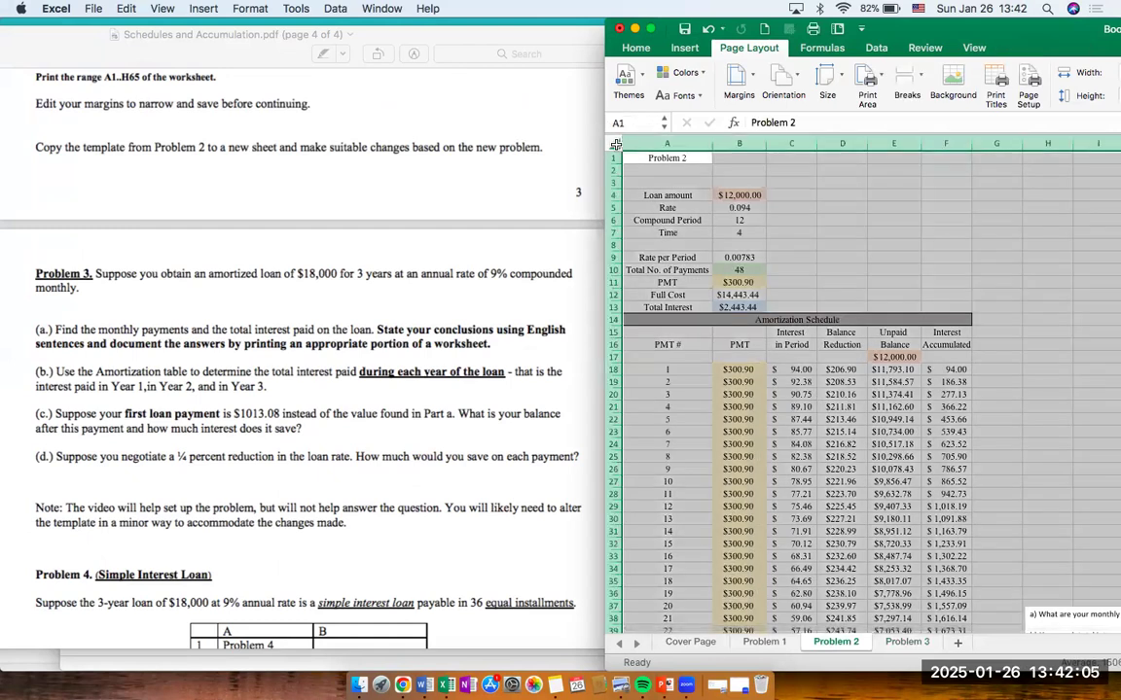
key("super+c")
key("ctrl+Page_Down")
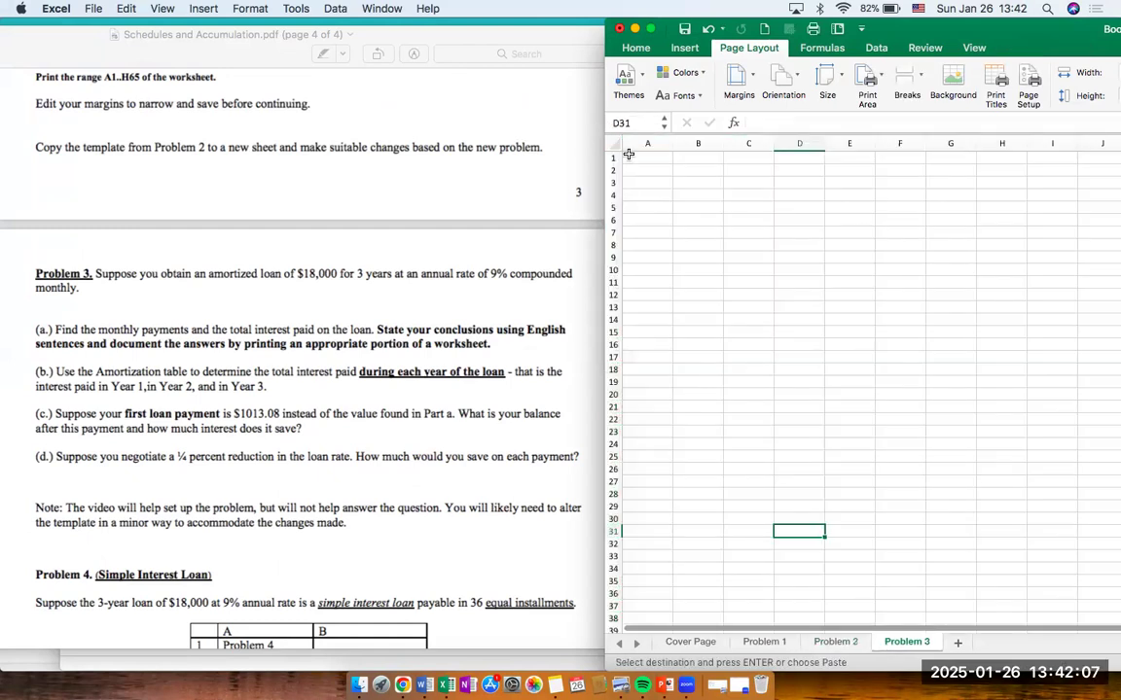
left_click(636, 155)
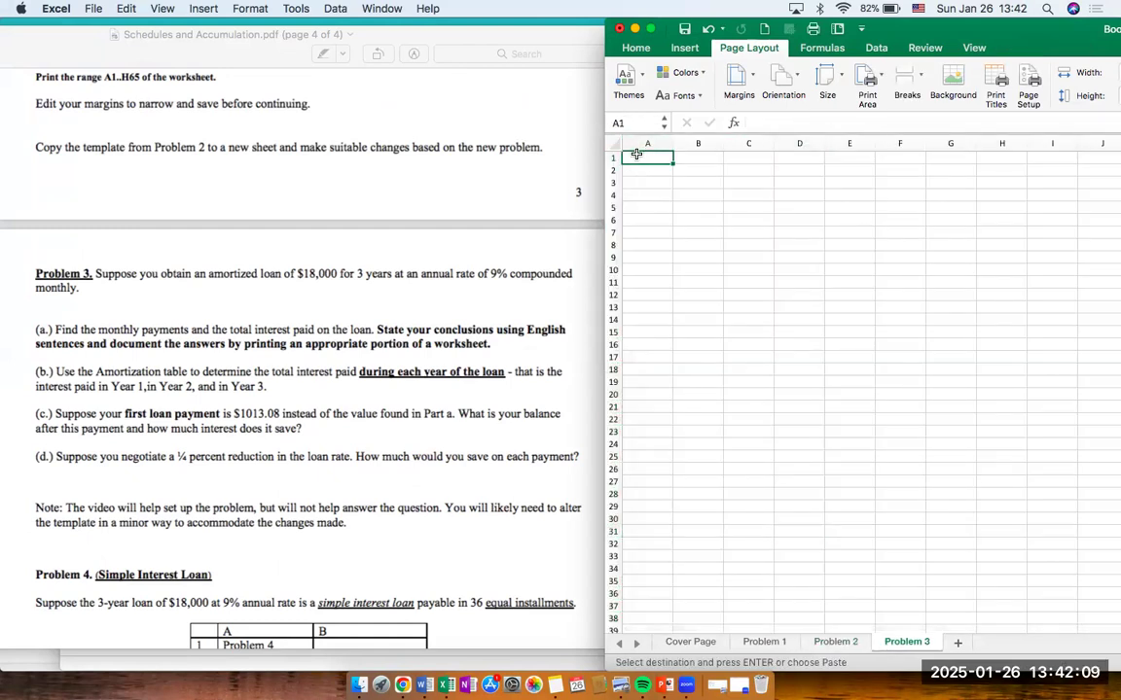
key("super+v")
left_click(791, 232)
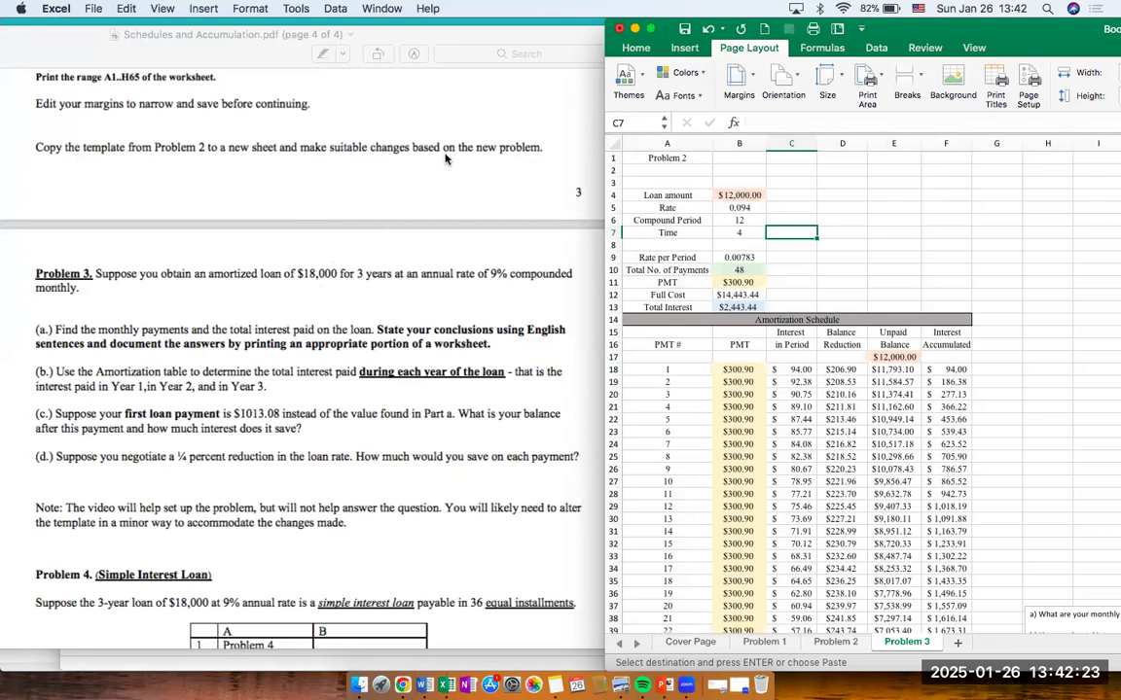
Set the loan amount in B4 of the Problem 3 sheet to 18000.
left_click(219, 251)
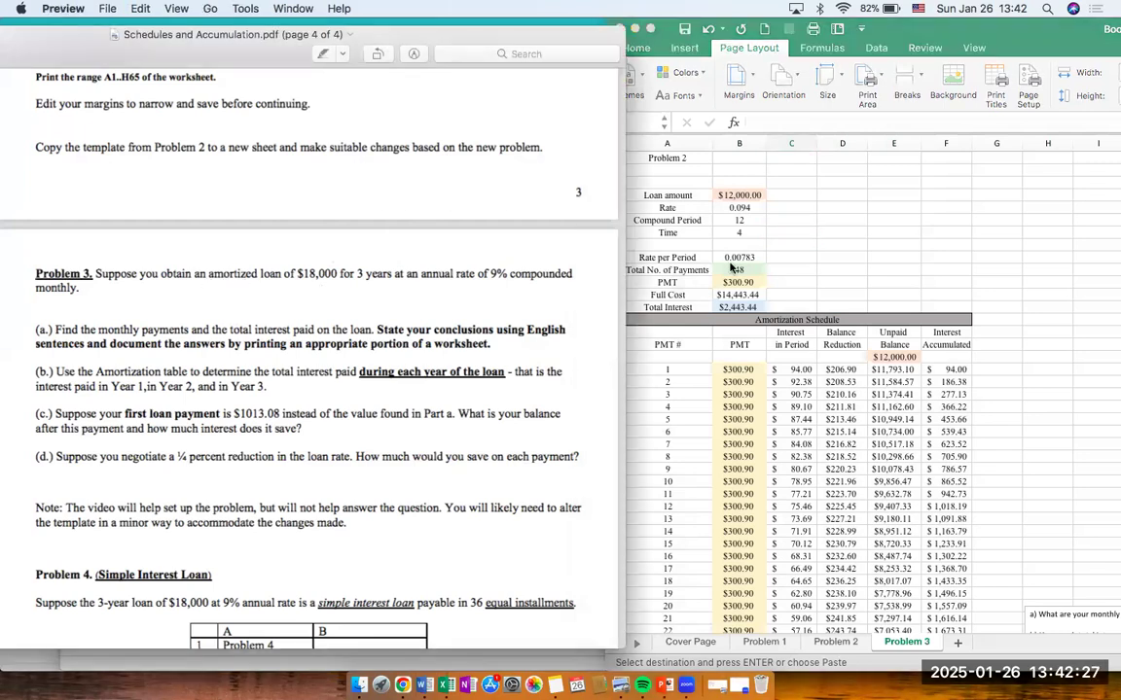
left_click(748, 201)
left_click(748, 198)
type("18000")
key("Return")
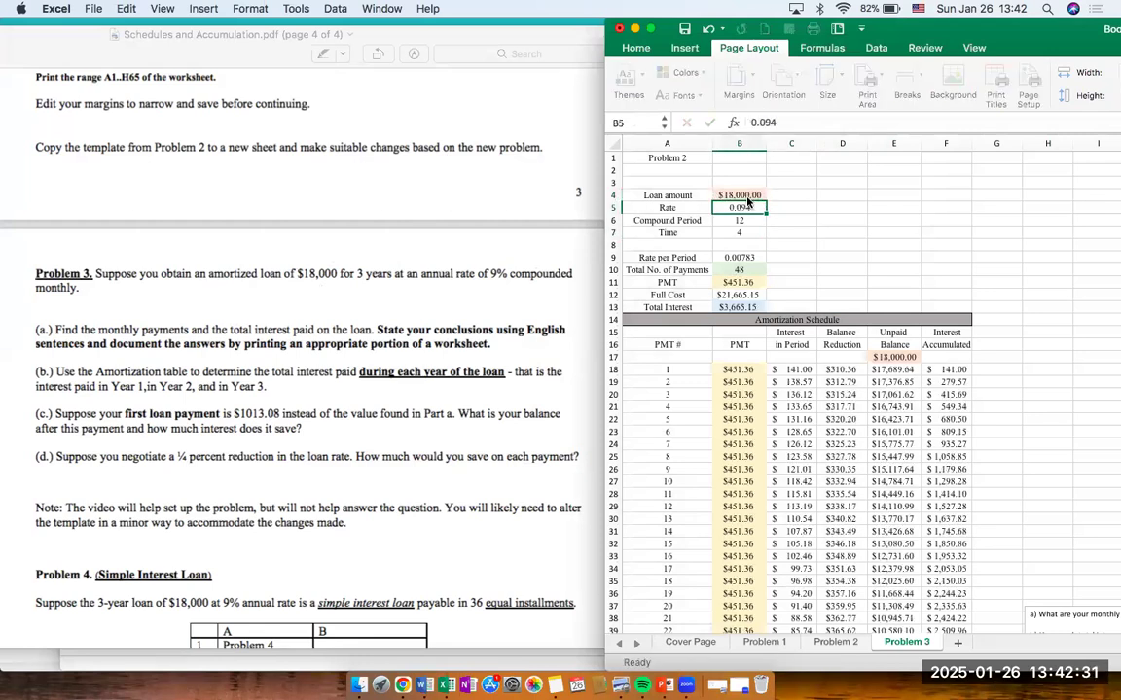
Set the loan's time in B7 to 3 and its annual rate in B5 to 0.09.
left_click(741, 233)
type("3")
key("Return")
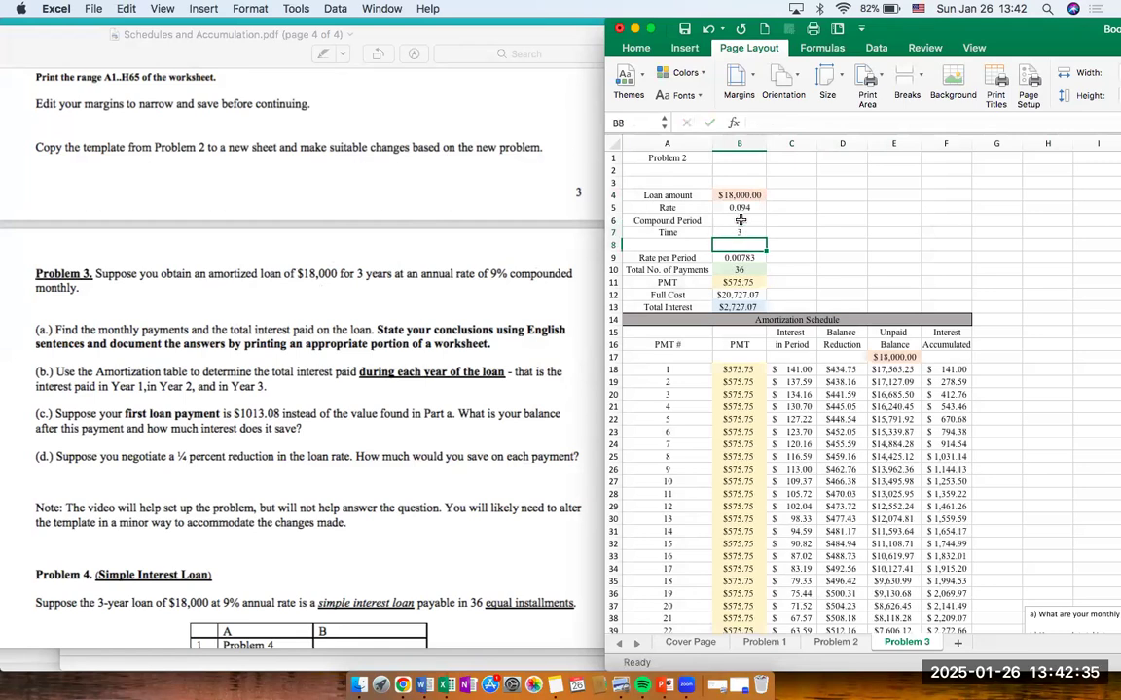
left_click(744, 207)
type("0.09")
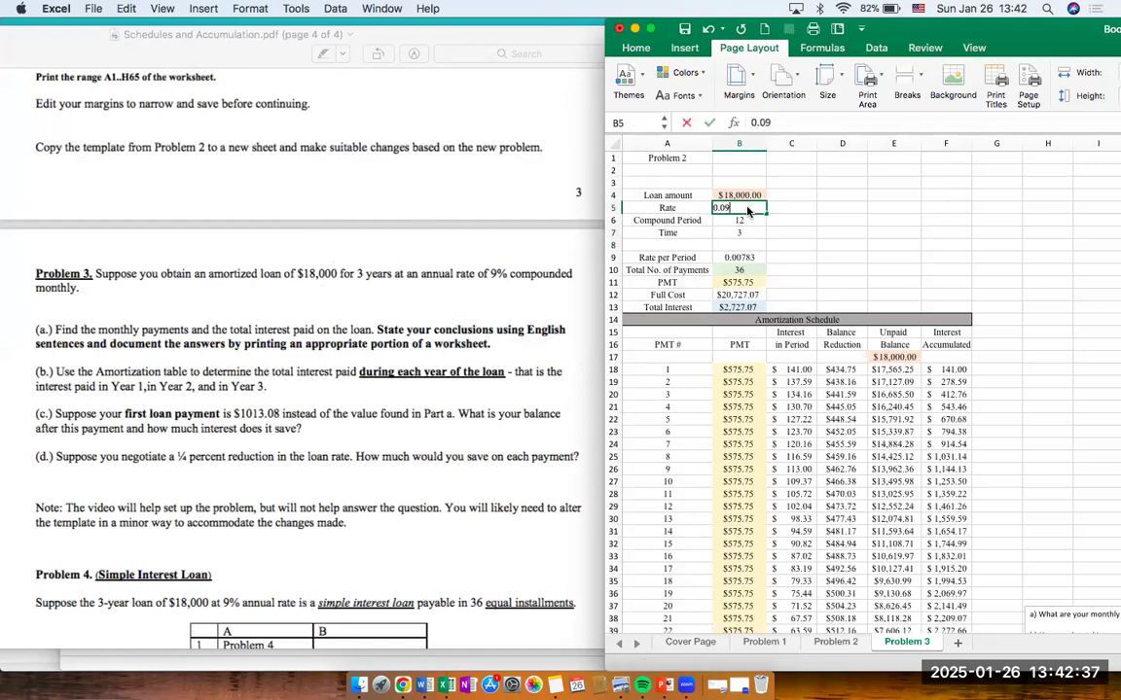
key("Return")
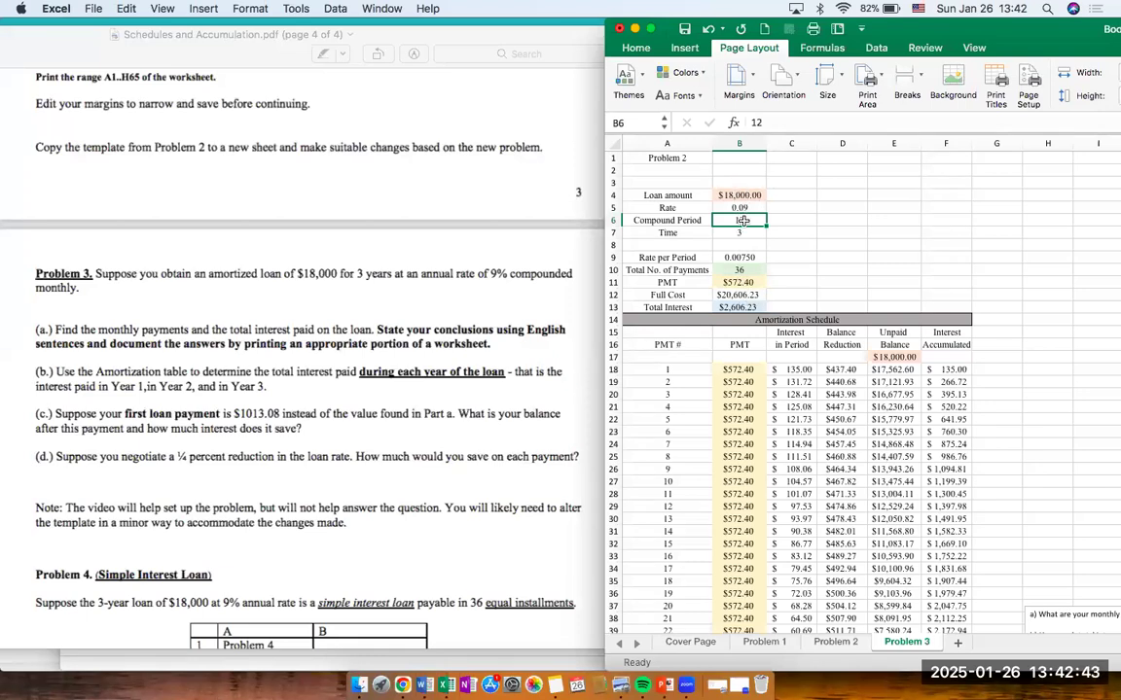
Compare the total number of payments in B10 with the final payment rows of the amortization schedule.
left_click(751, 271)
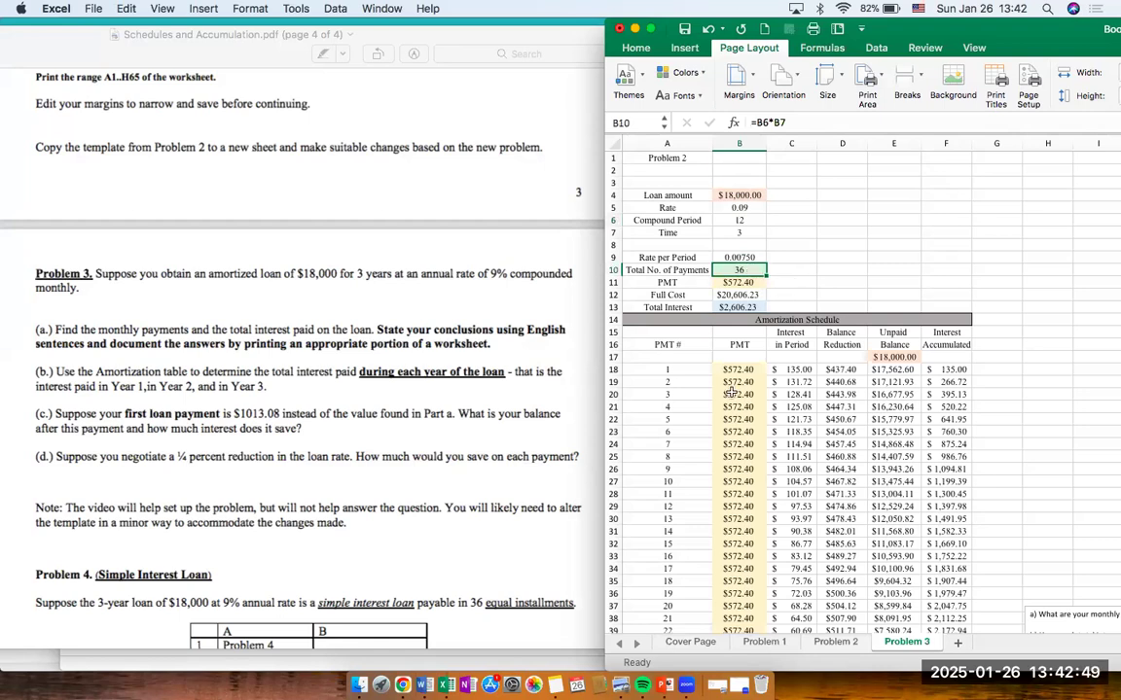
scroll(745, 260, "down", 10)
scroll(745, 259, "down", 5)
scroll(745, 260, "up", 6)
left_click(686, 320)
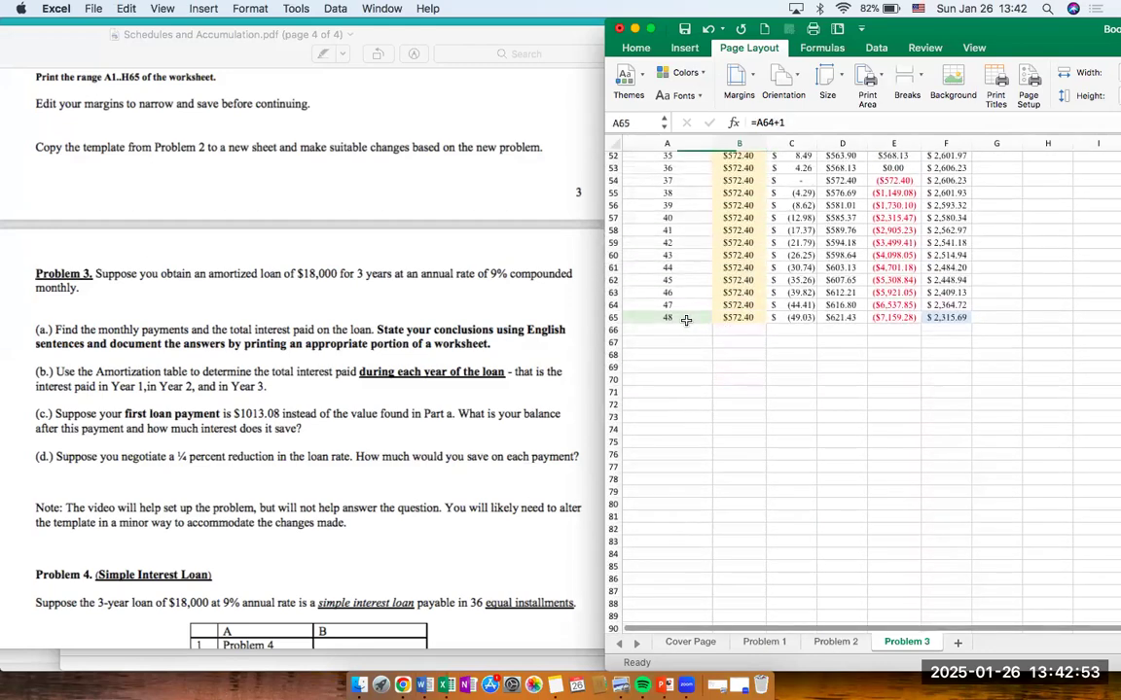
scroll(686, 320, "up", 3)
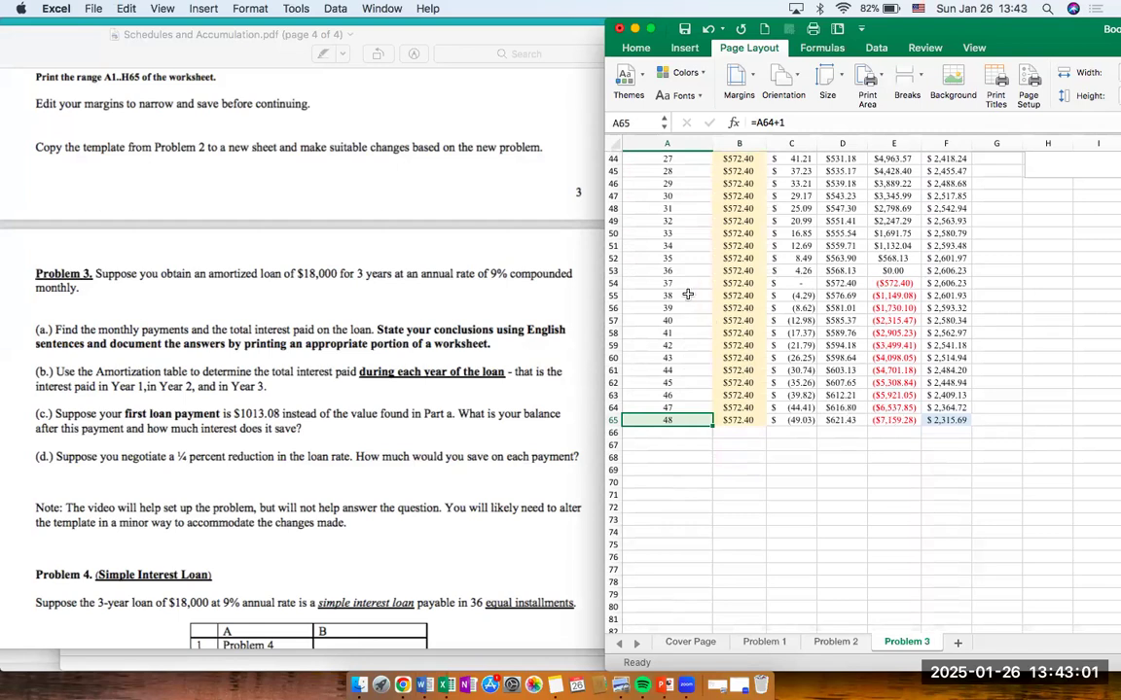
left_click_drag(648, 284, 960, 422)
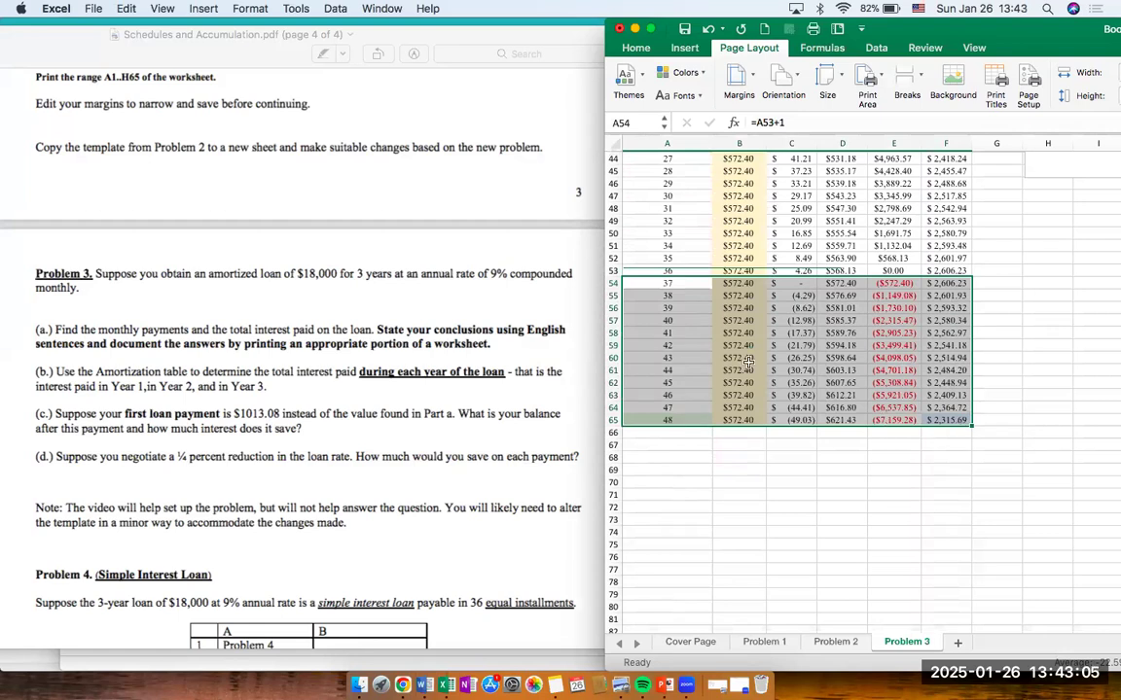
double_click(634, 48)
left_click(634, 48)
left_click(634, 48)
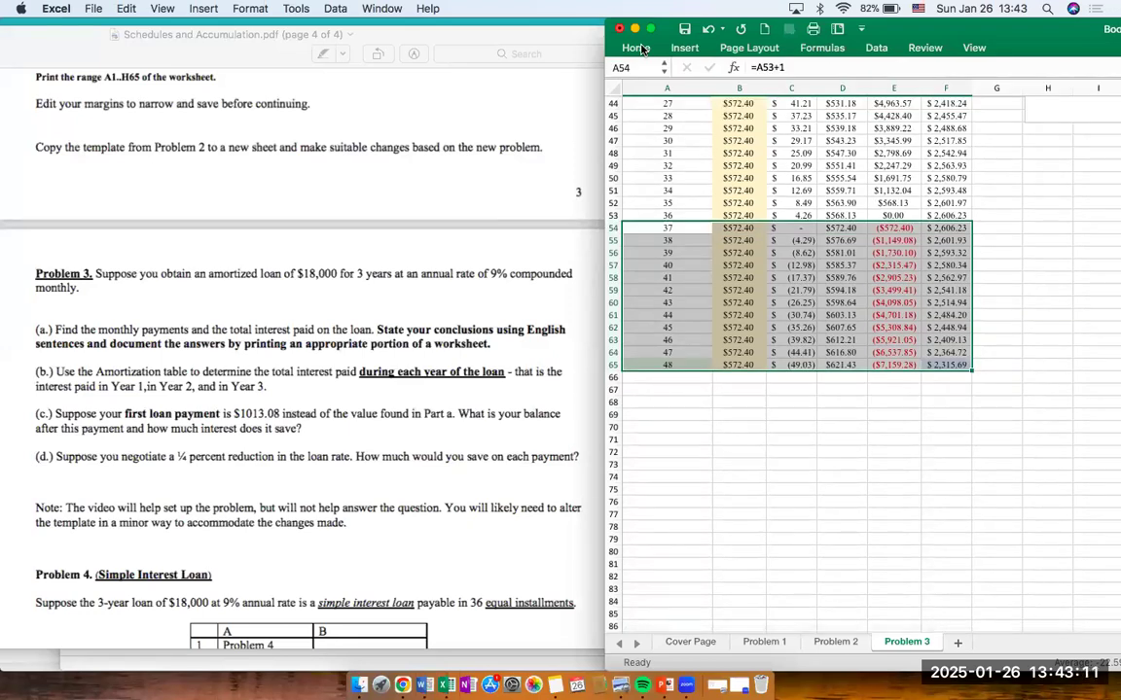
In the row for payment 36, fill payment number cell A53 with the lightest green and accumulated interest cell F53 with the lightest blue.
left_click(637, 48)
left_click(685, 270)
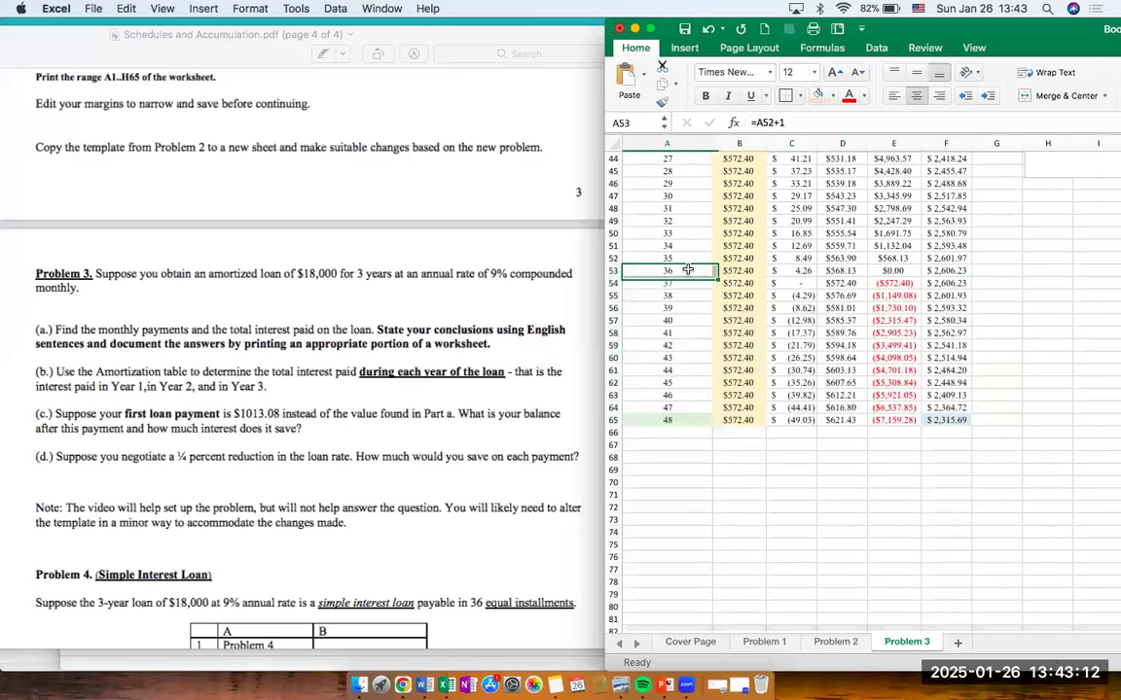
left_click(833, 97)
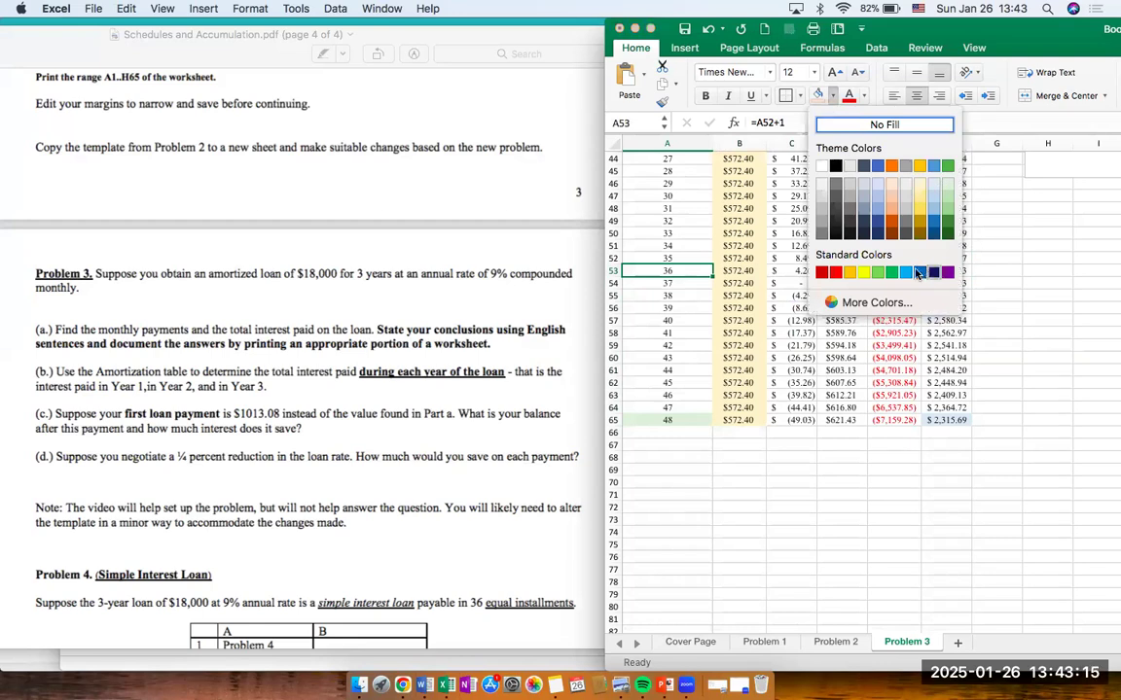
left_click(949, 185)
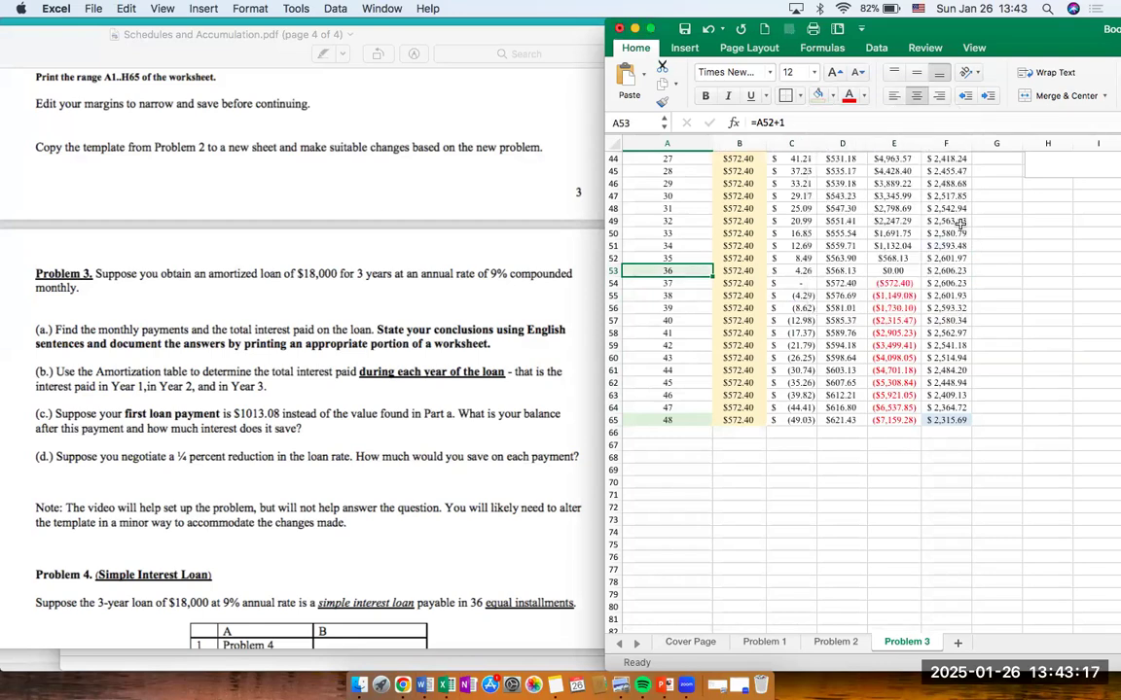
left_click(958, 271)
left_click(833, 97)
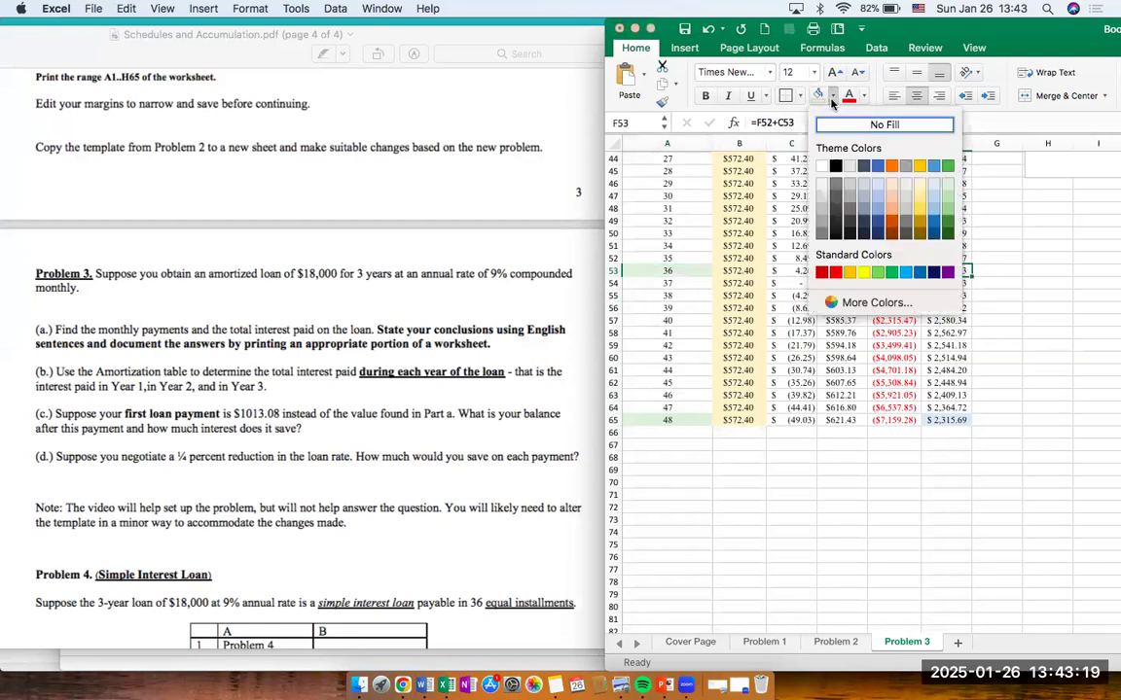
left_click(875, 184)
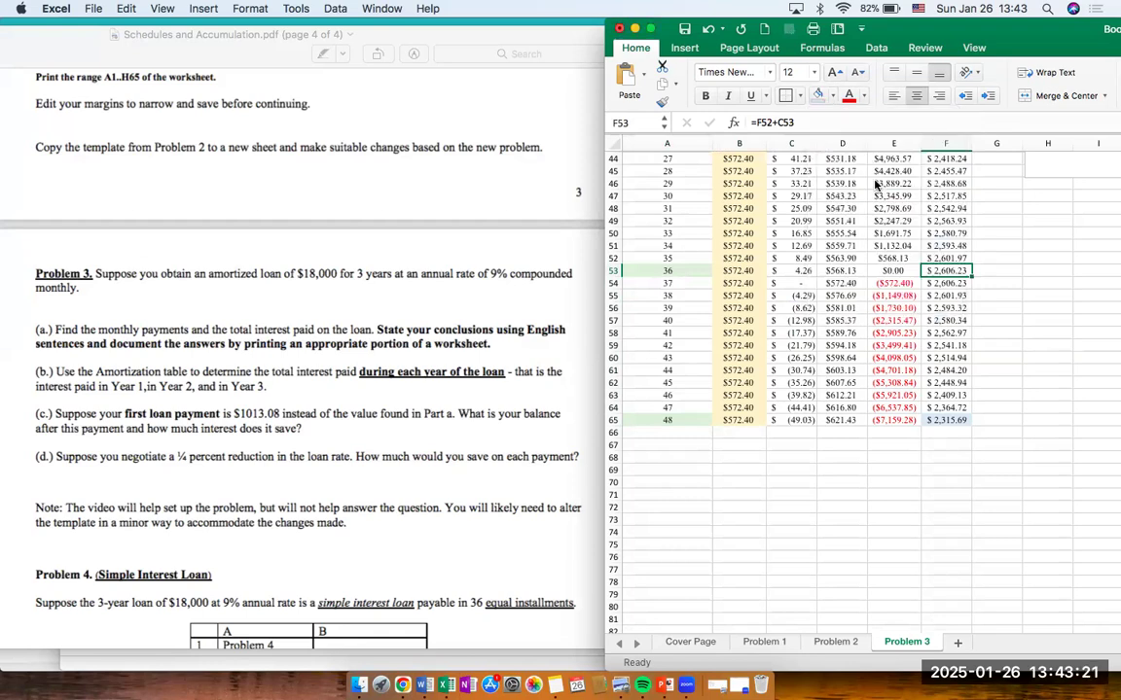
left_click(922, 305)
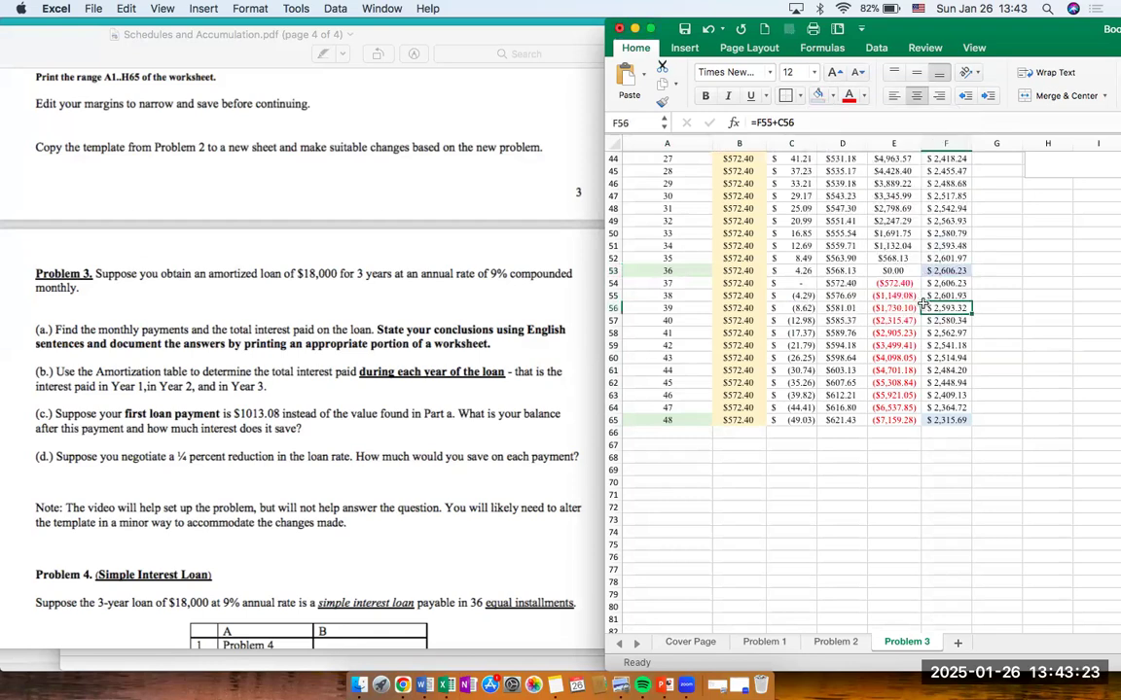
Clear the surplus schedule rows for payments 37 to 48 in A54:F65 and remove their fill color.
left_click_drag(676, 285, 965, 423)
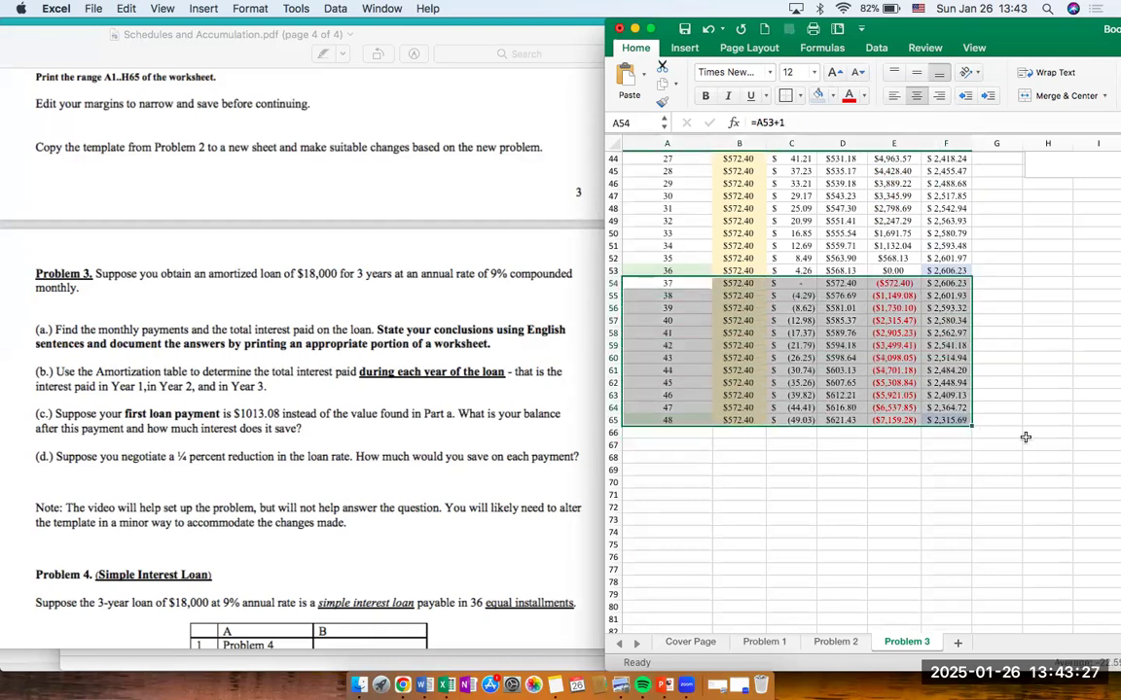
key("Delete")
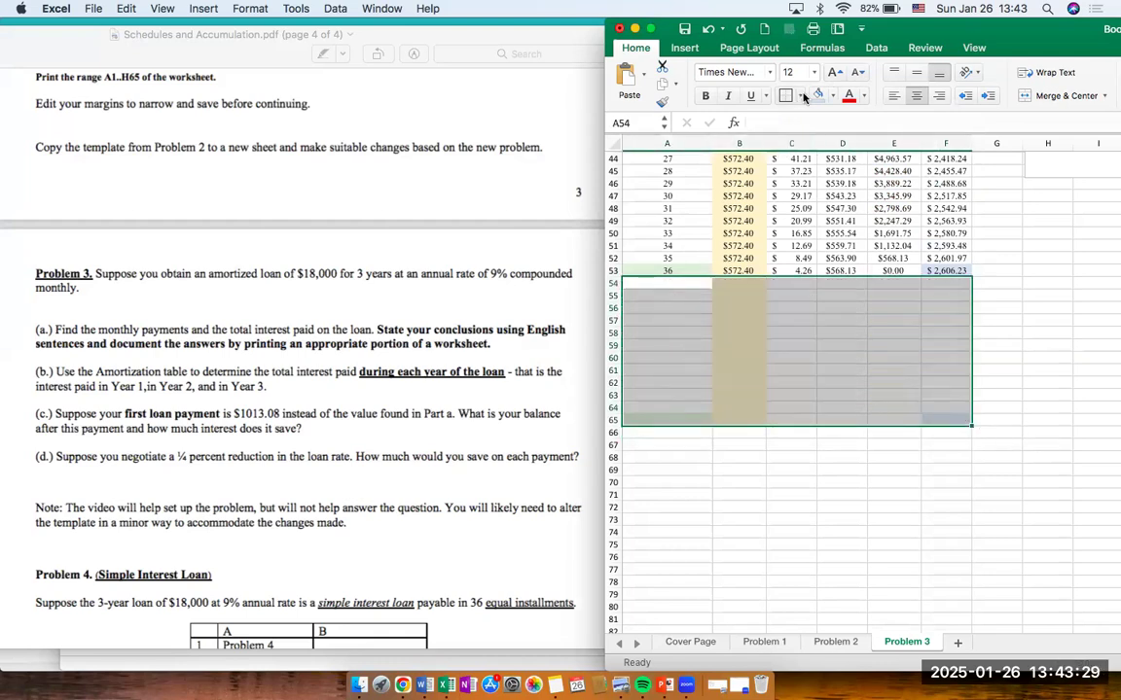
left_click(833, 95)
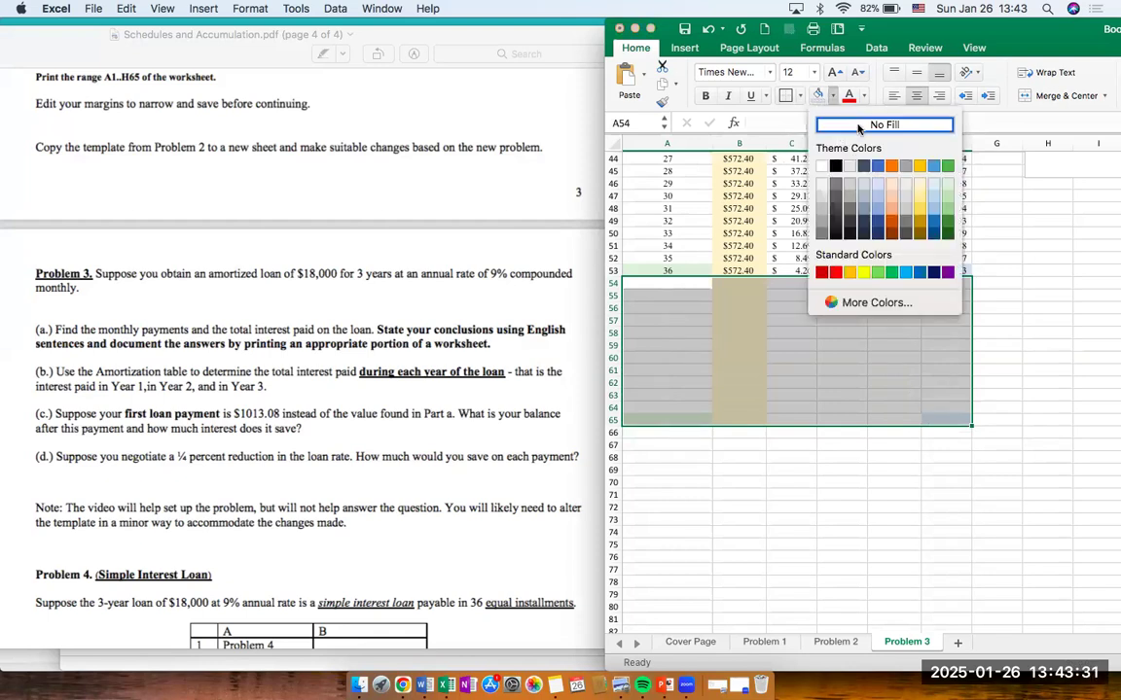
left_click(856, 124)
left_click(789, 320)
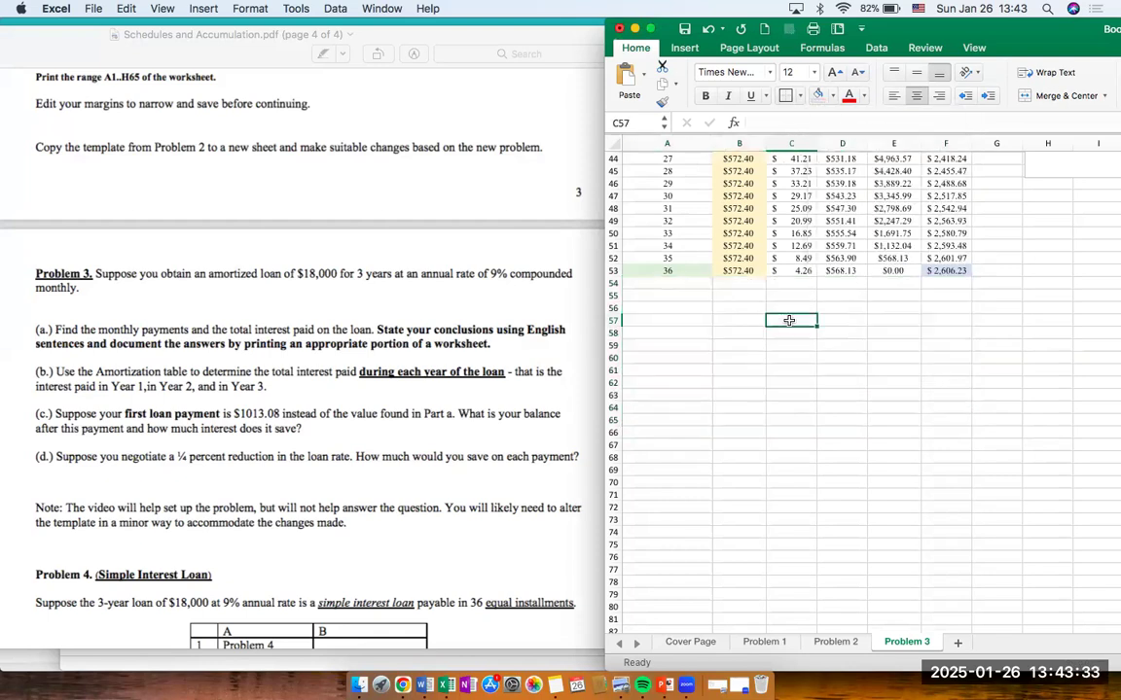
Move the questions text box up beside the schedule heading, with its upper-left corner at about H14.
scroll(784, 321, "up", 8)
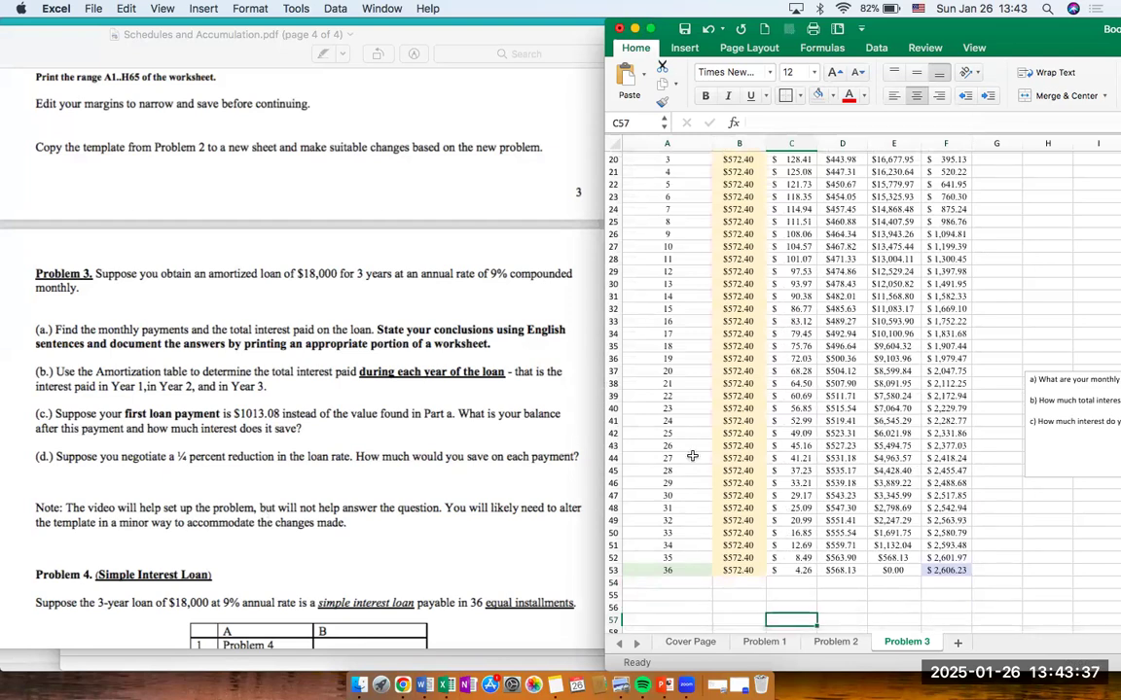
left_click(1062, 427)
scroll(1062, 426, "right", 5)
scroll(1021, 438, "up", 2)
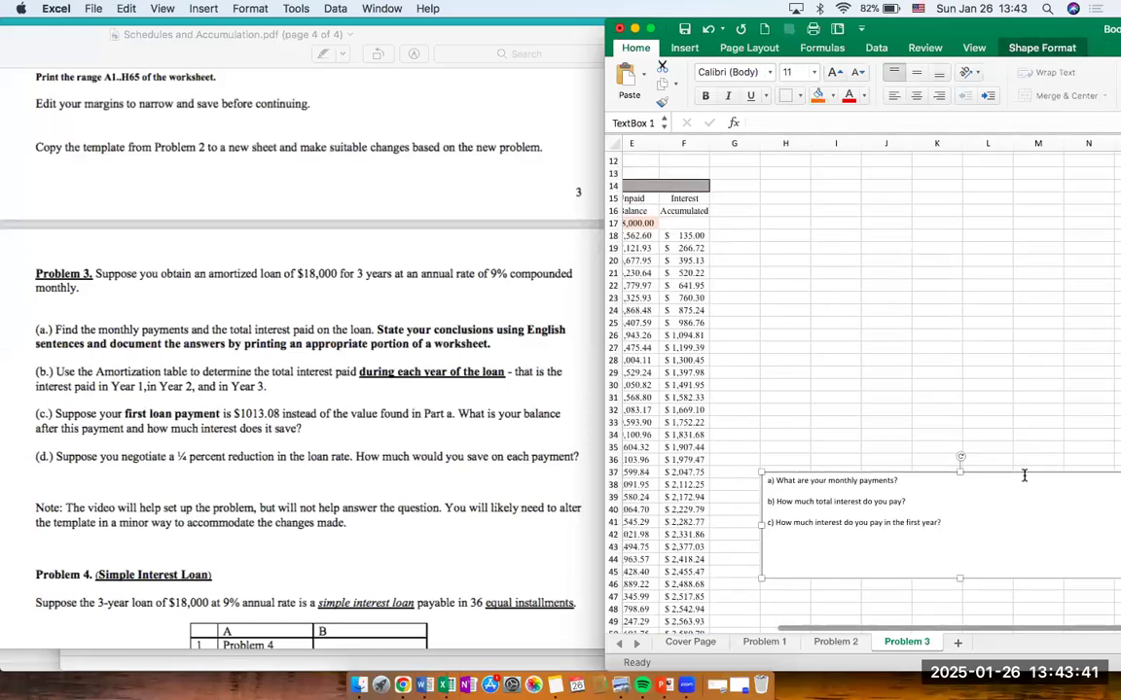
left_click_drag(1024, 474, 1017, 181)
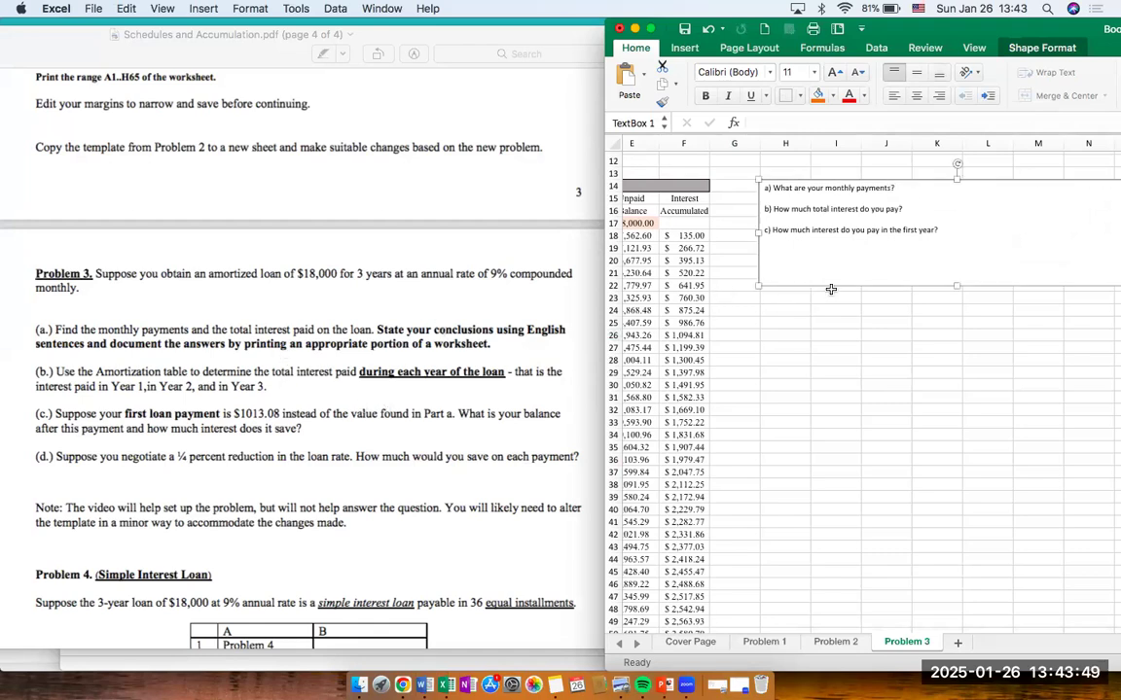
Extend question a with the total interest paid on the loan, and rewrite question b to ask for the interest in year 1, year 2 and year 3.
type("d the total interest paid on the loan")
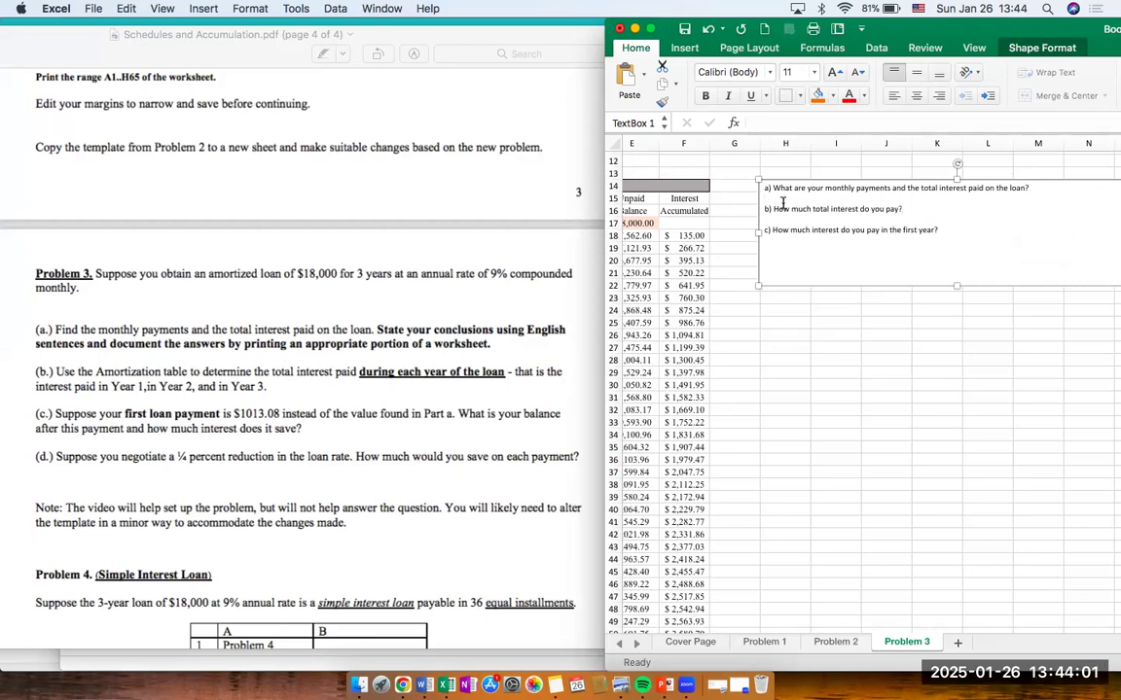
left_click_drag(774, 209, 907, 215)
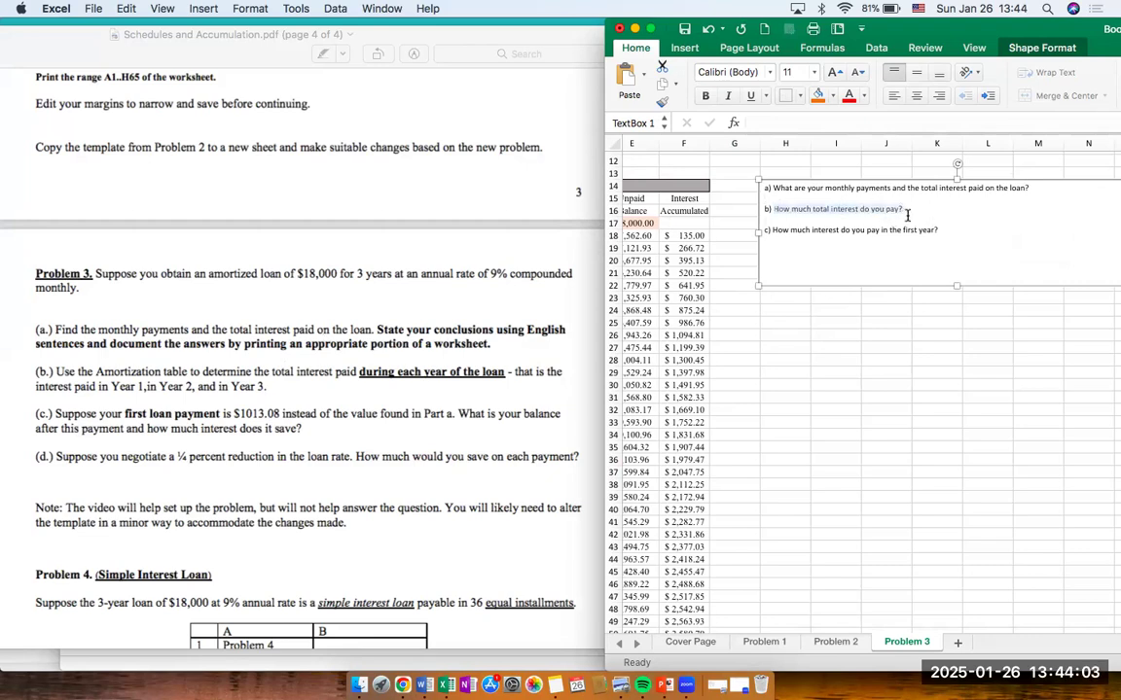
type("Use the table")
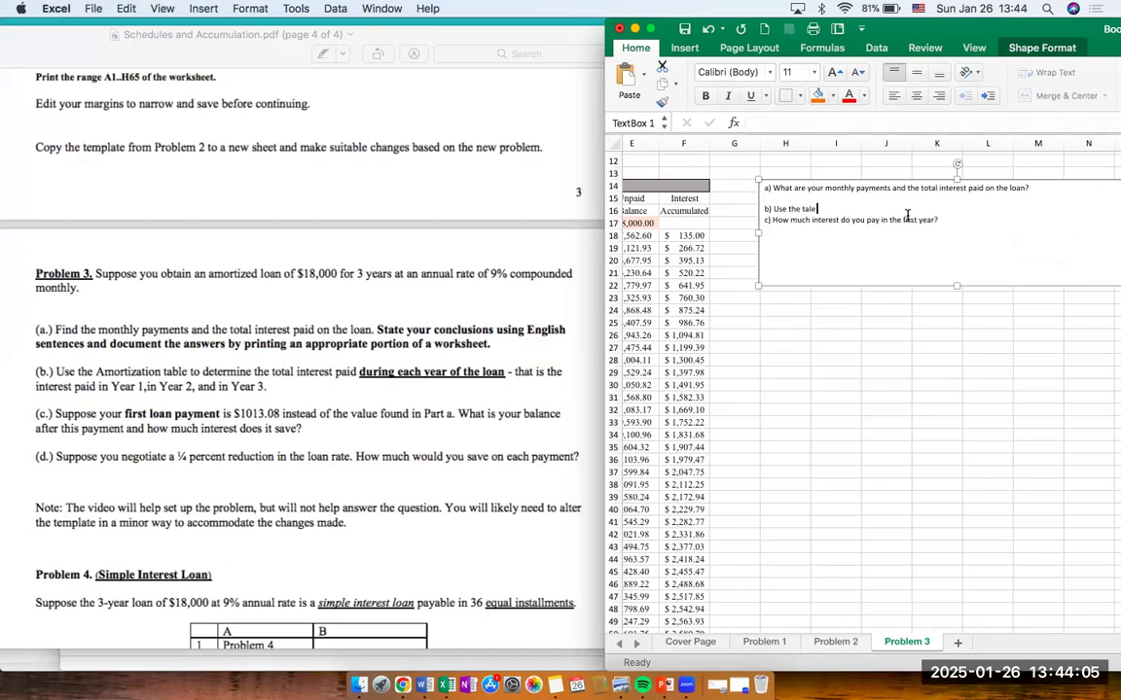
type(" to determine the total interest paid during EA")
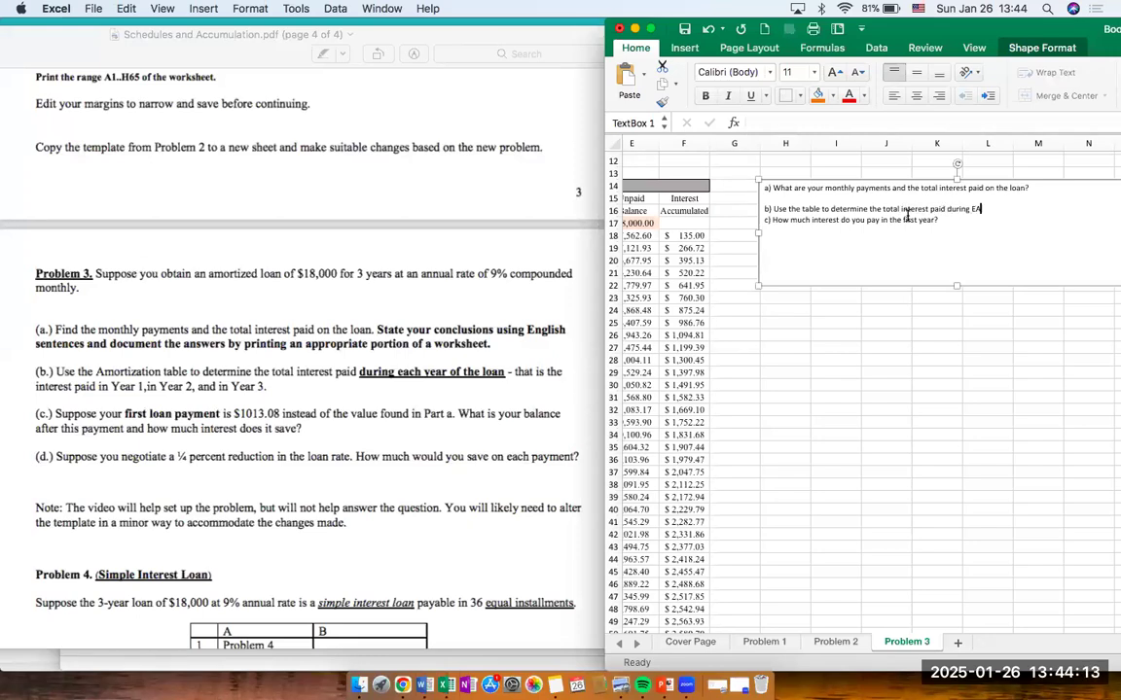
type("CH year of the loan - that is the interest")
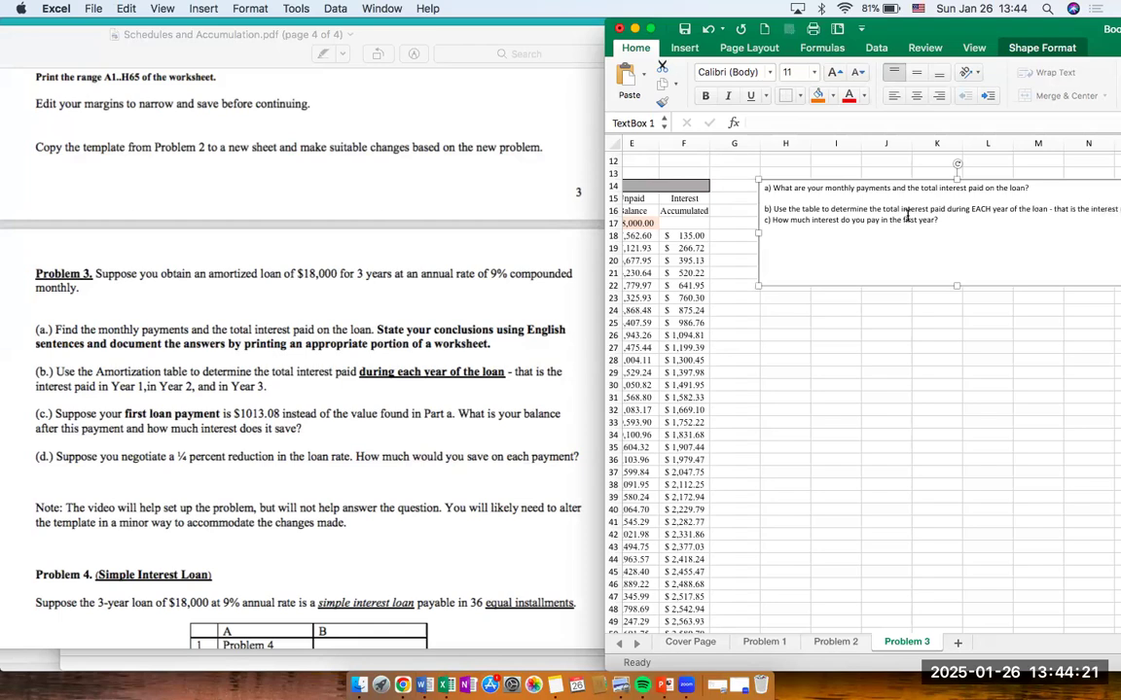
type(" year")
key("BackSpace")
key("BackSpace")
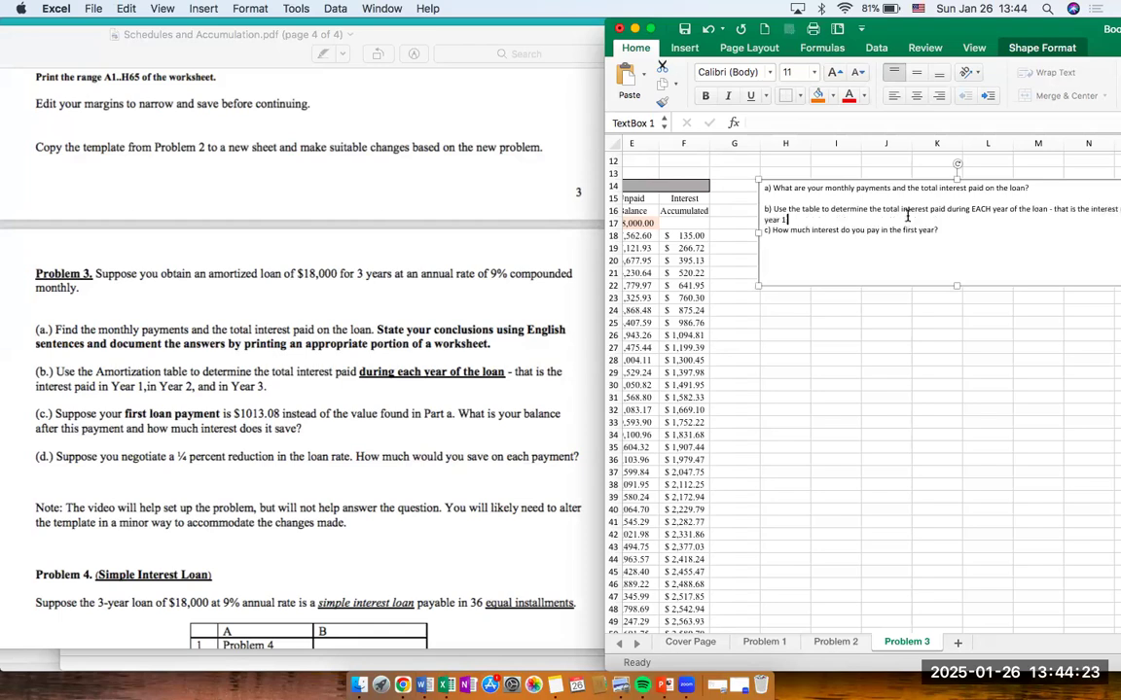
type(", year 2 and year 3.")
Add a blank line above question c and rewrite it for a first loan payment of $1013.08, asking for the balance and the interest saved.
left_click(972, 230)
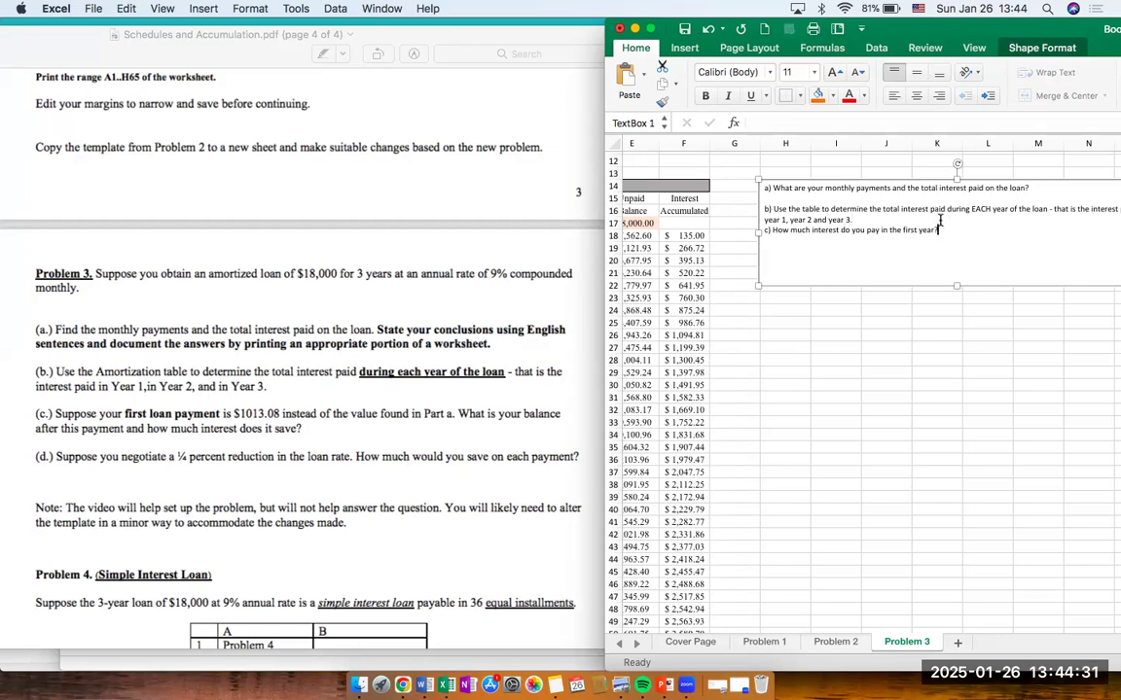
key("Return")
left_click_drag(940, 242, 777, 243)
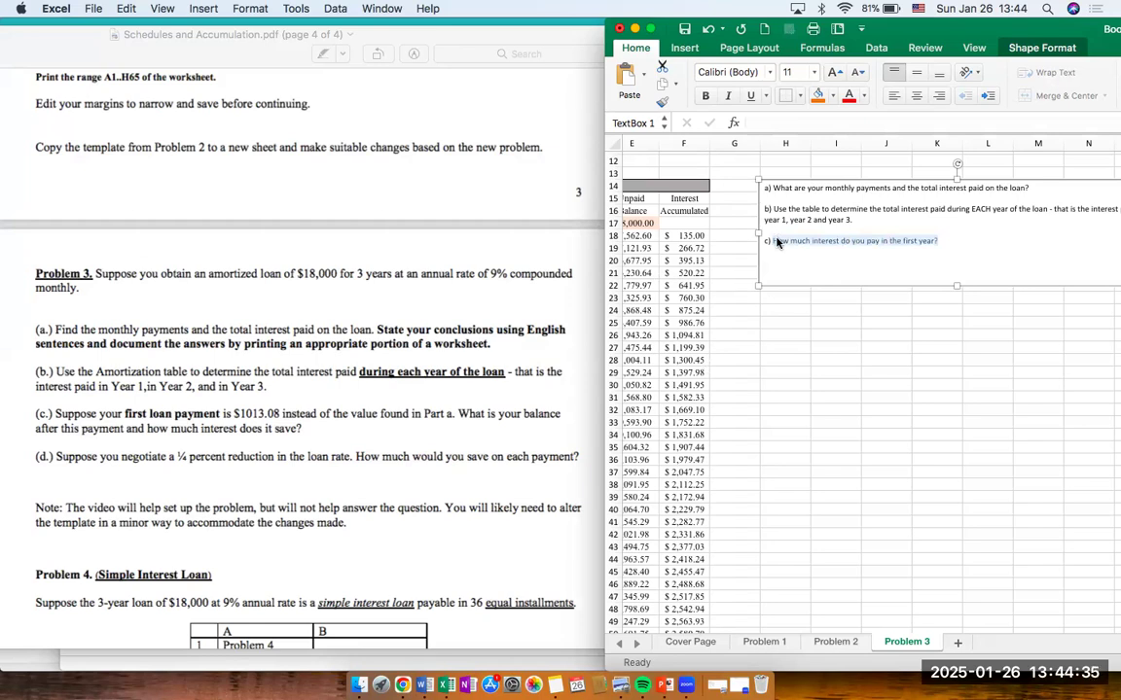
type("Suppose your first loand payment ")
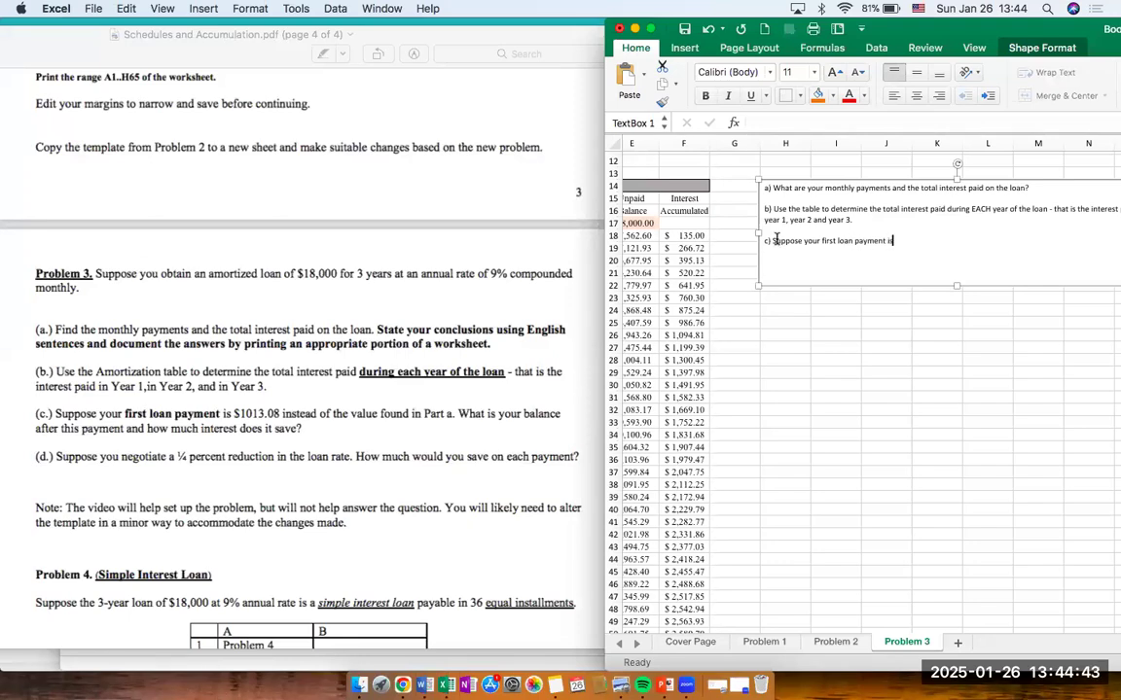
type("is $1013.08 instead of the va")
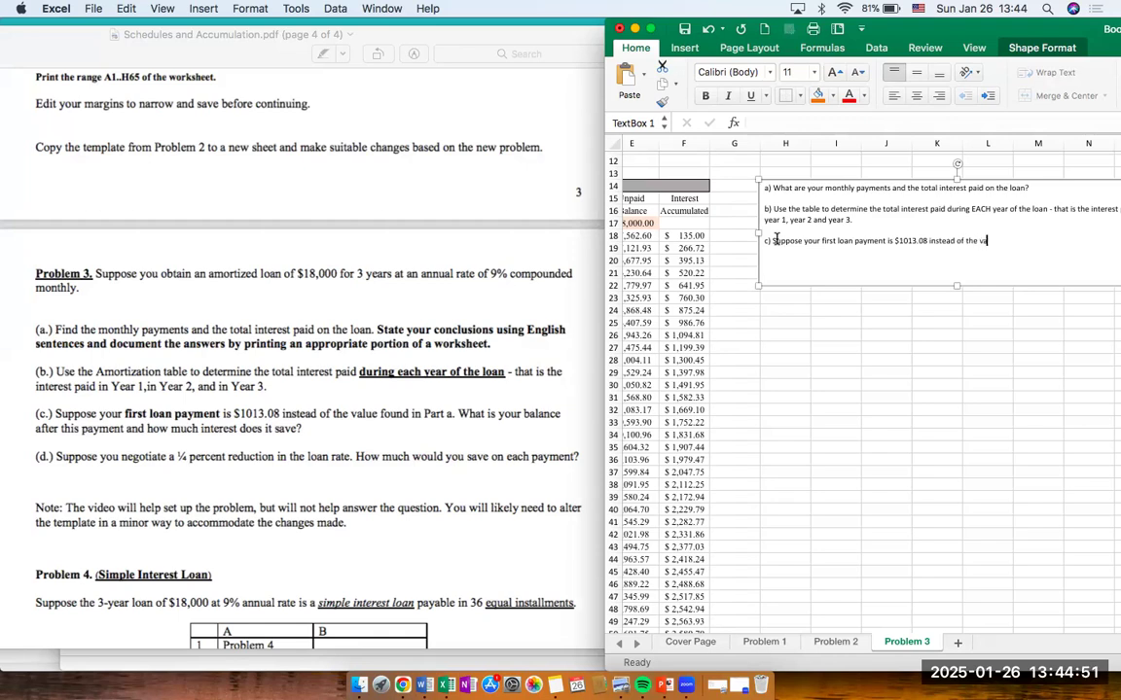
type("lue found in Part a. What is your balan")
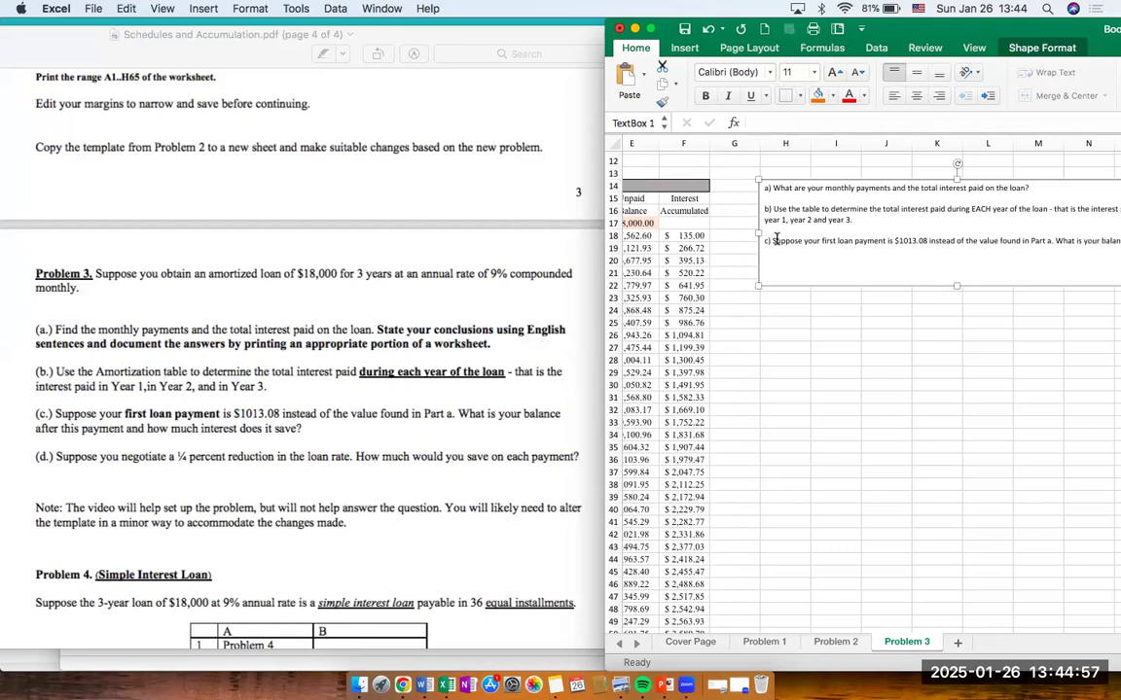
type(" p")
type("ayment and how ruch intest does it save?")
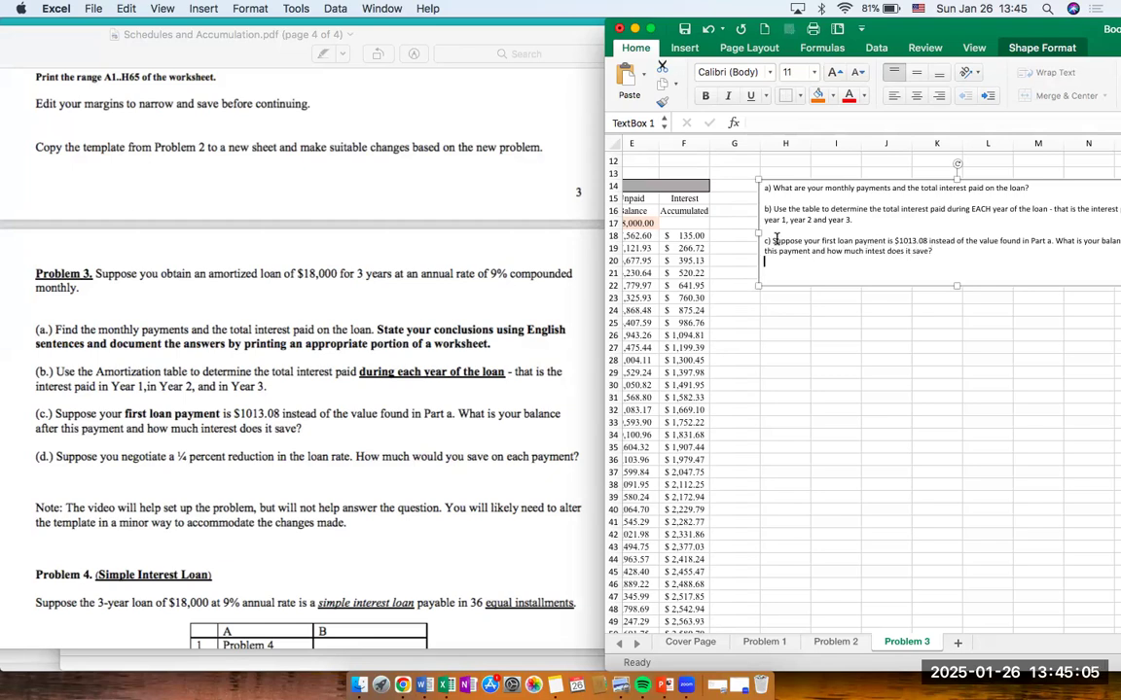
Add question d about the saving per payment from a 1/4 percent loan rate reduction, and extend the text box down to about row 24.
key("Return")
type("d) Suppose you")
type(" nega")
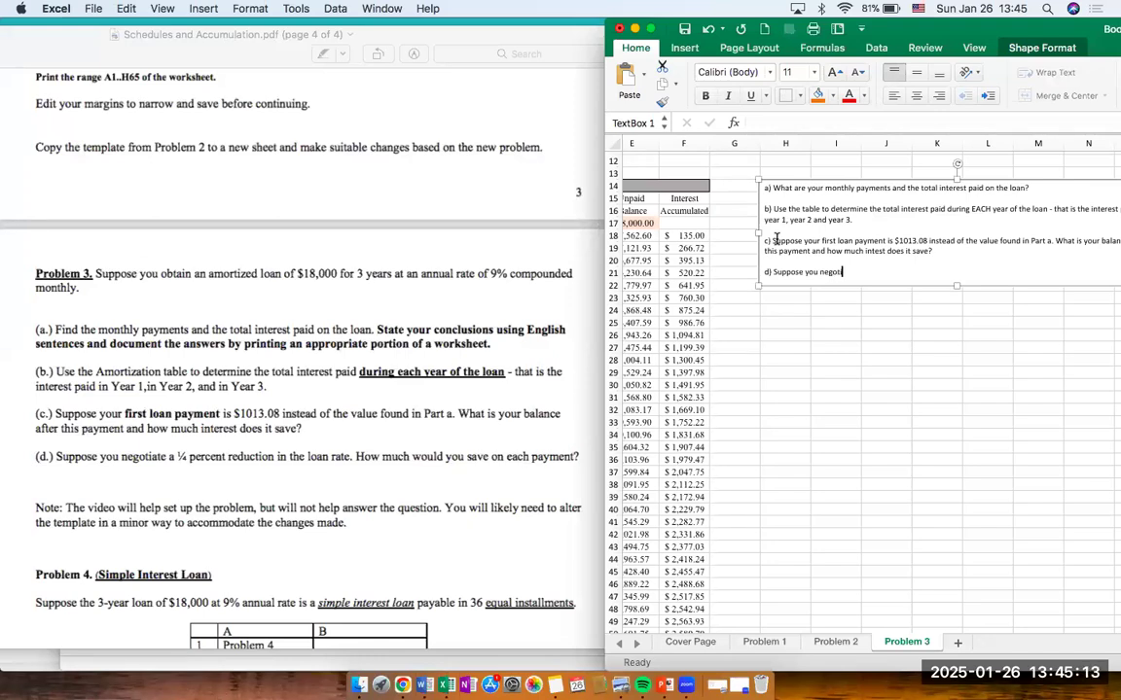
type("tiate a 1/4 percent reduc")
type("tior")
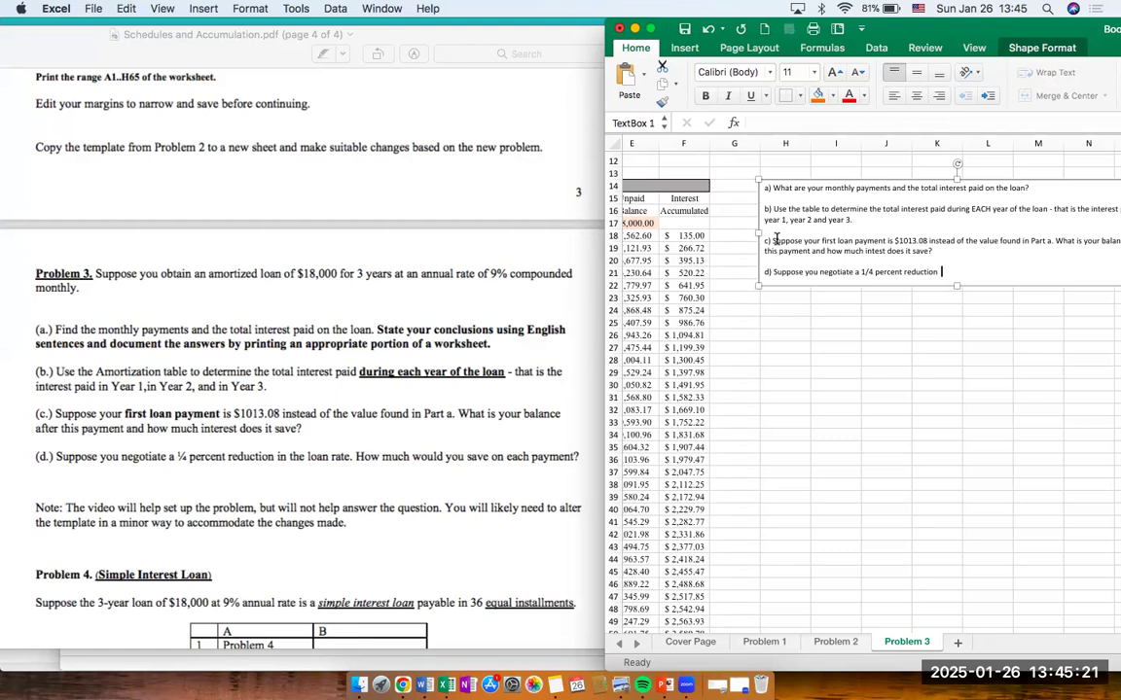
key("BackSpace")
key("BackSpace")
type("in the loan rate. How much would you ea")
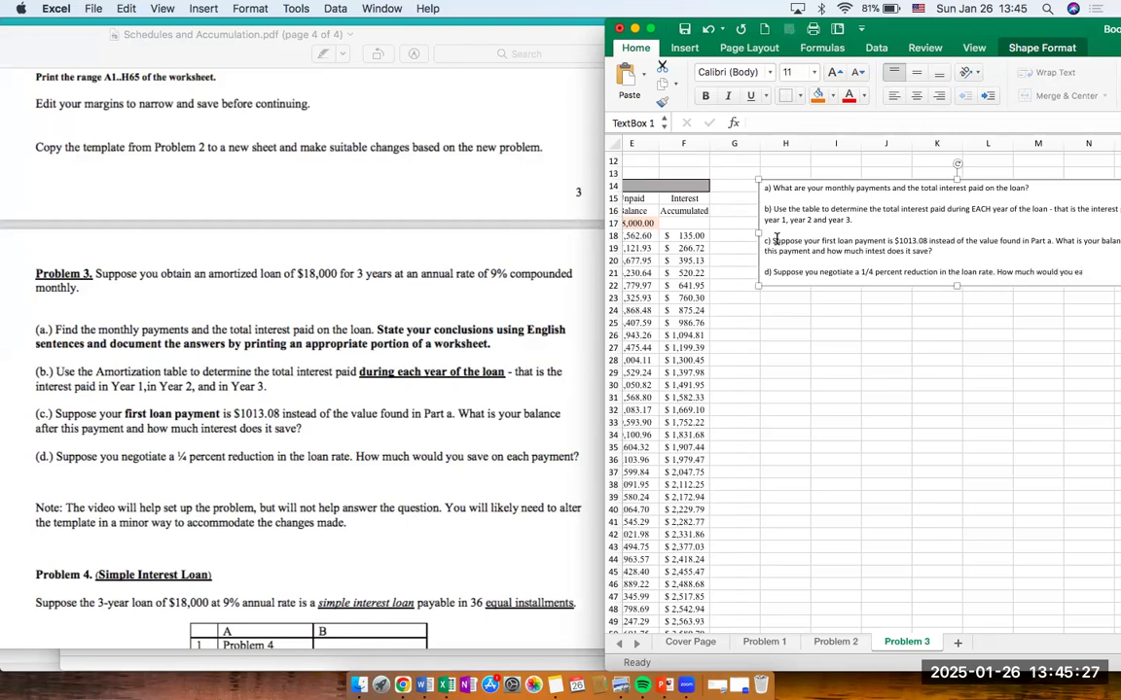
type("ve on ech payment?")
left_click_drag(957, 286, 957, 313)
left_click(933, 356)
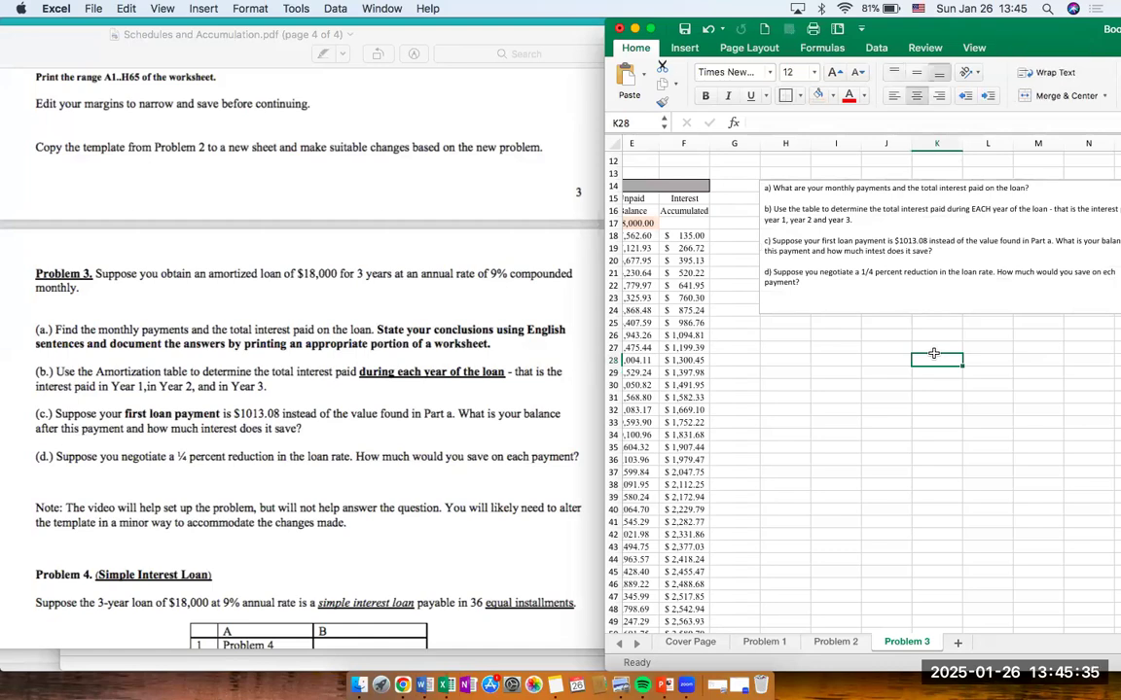
Change the sheet title in cell A1 to Problem 3.
scroll(932, 356, "left", 4)
scroll(905, 369, "up", 5)
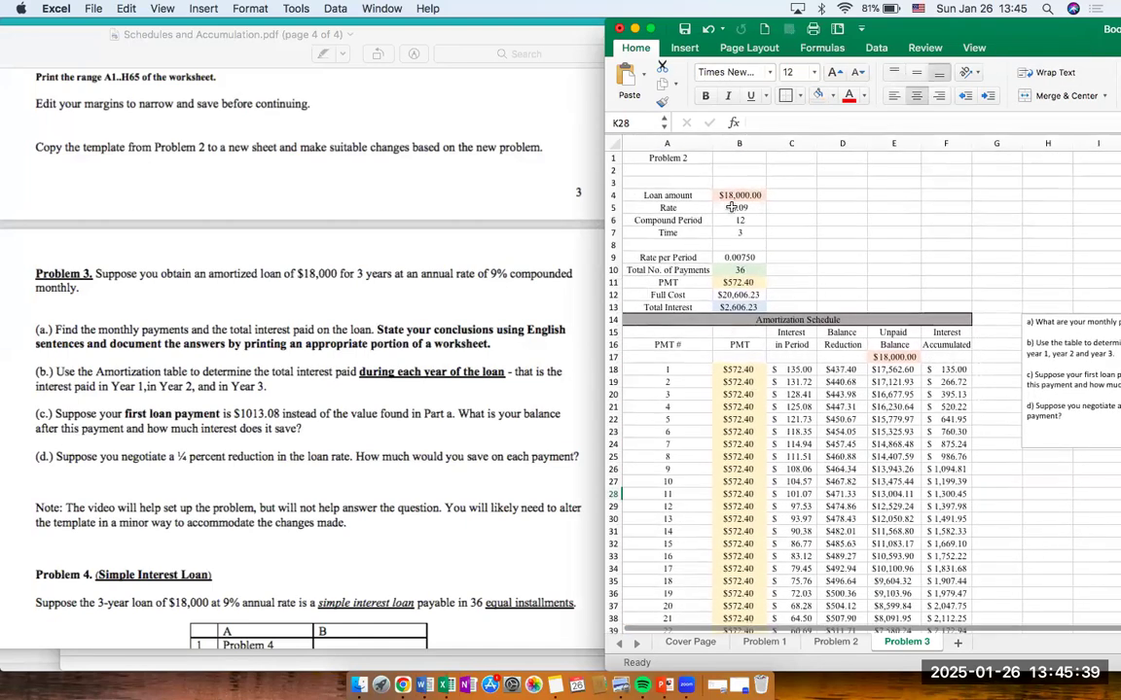
left_click(699, 160)
double_click(699, 159)
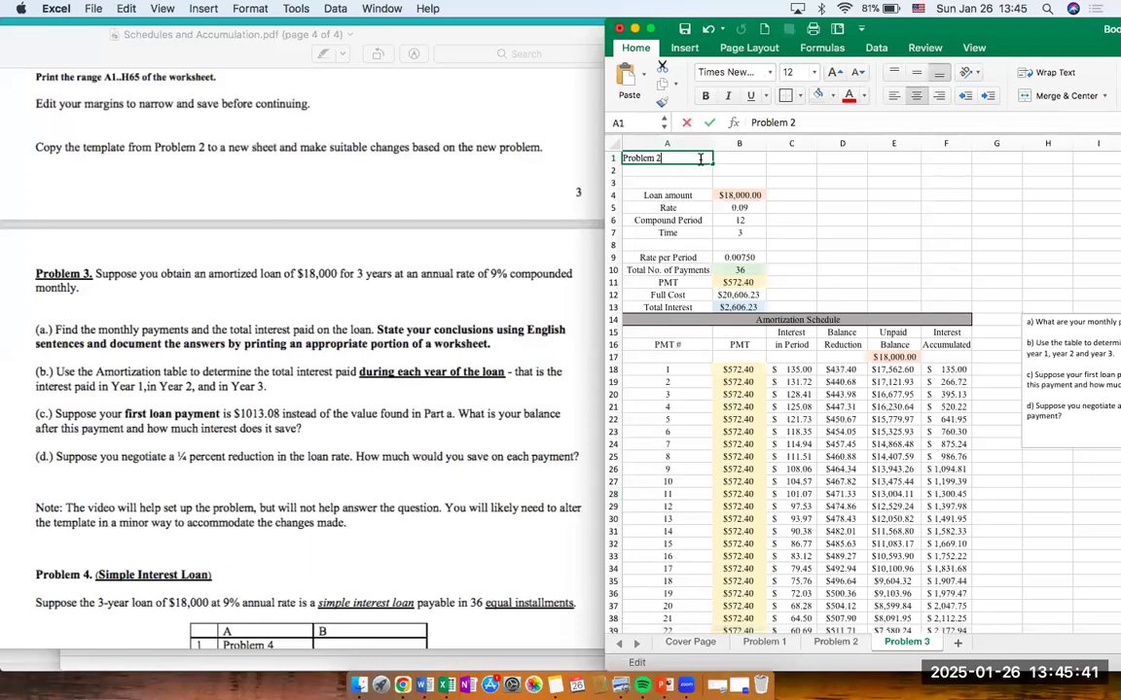
key("BackSpace")
type("3")
key("Return")
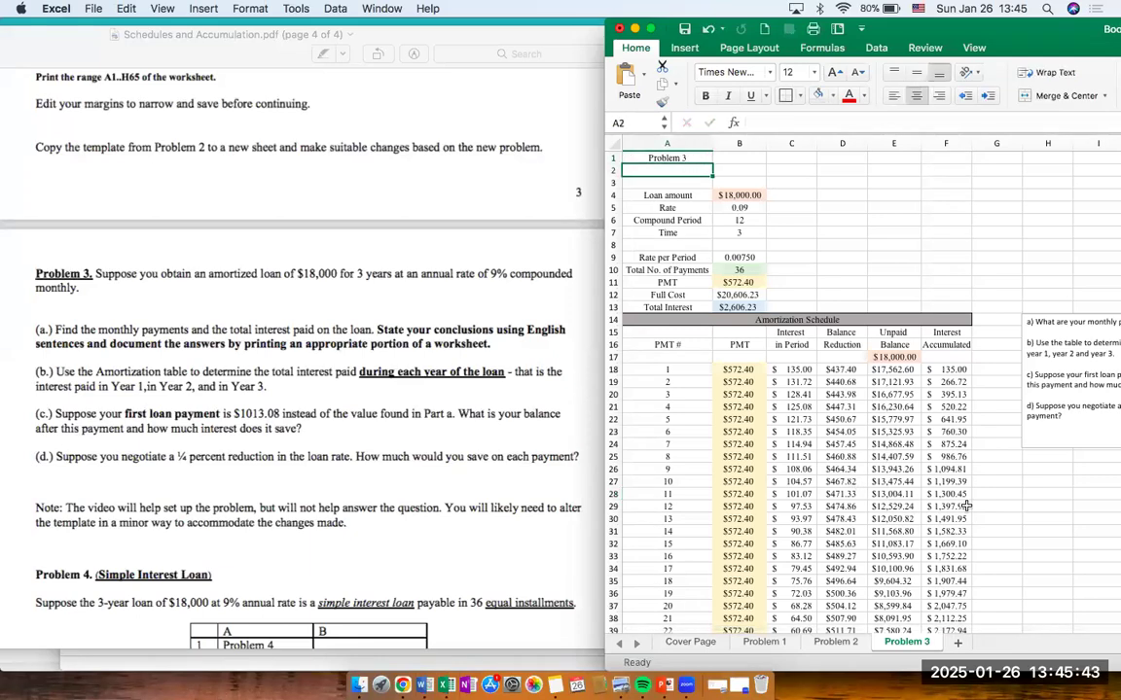
left_click(1066, 507)
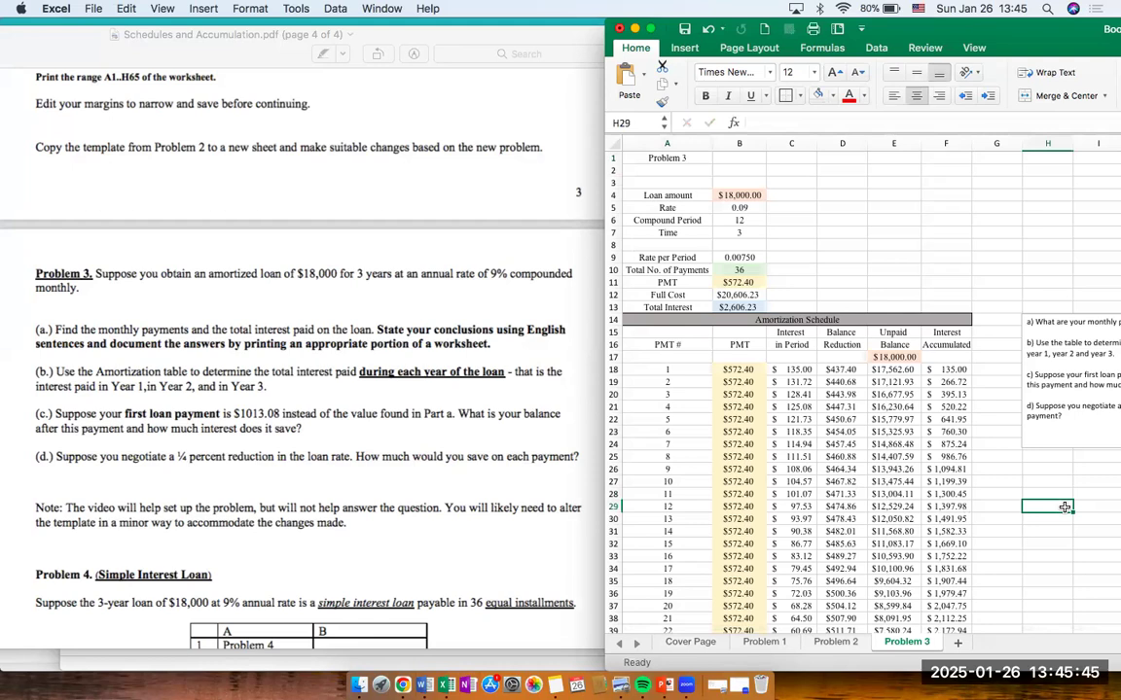
Add a new worksheet after Problem 3 and name it Problem 4.
left_click(958, 643)
double_click(971, 643)
type("P")
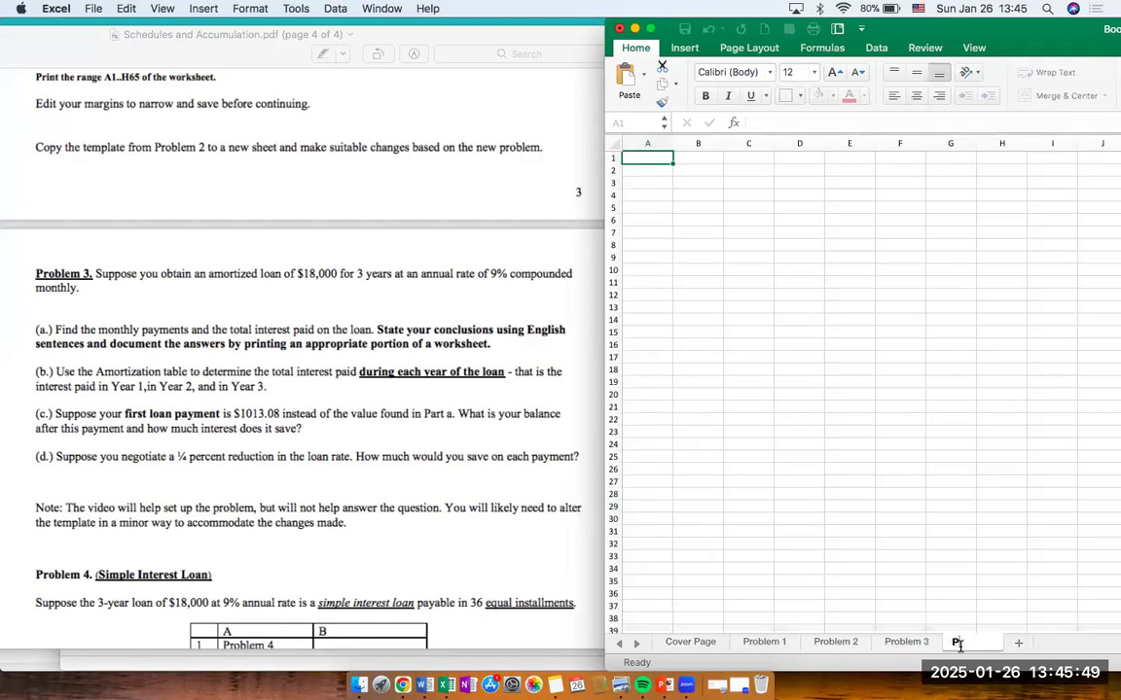
type("roblem 4")
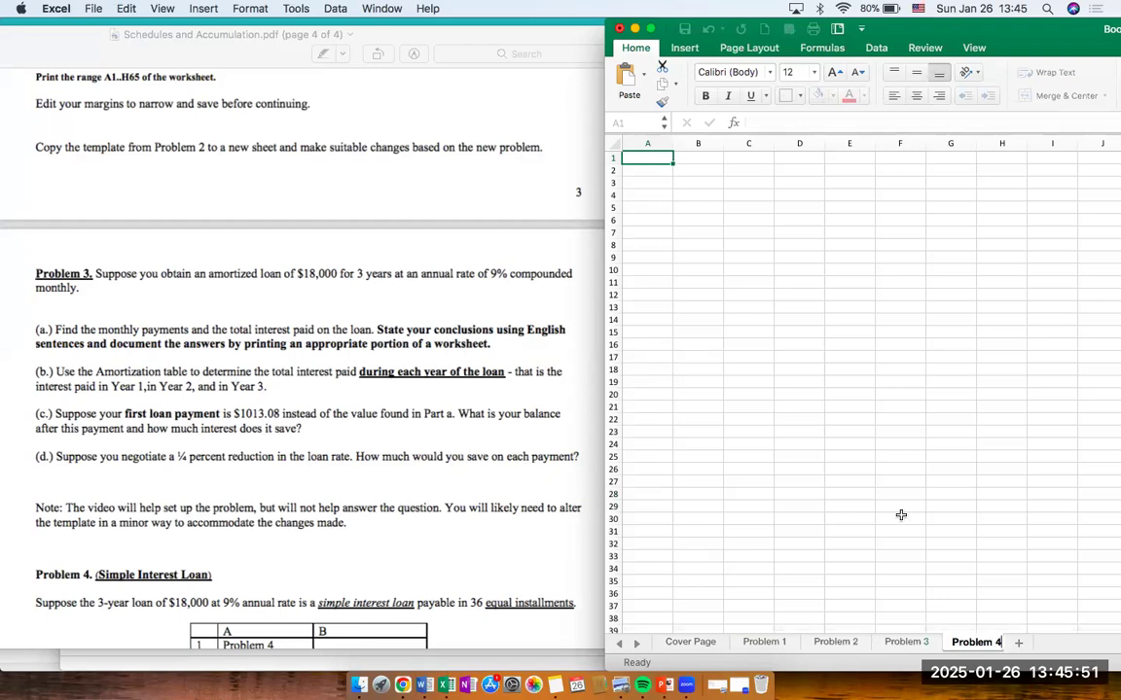
left_click(895, 517)
Review the Problem 4 simple interest loan instructions in the Preview PDF and check the Problem 3 sheet before returning to Problem 4.
left_click(375, 500)
scroll(377, 499, "down", 5)
scroll(376, 499, "down", 5)
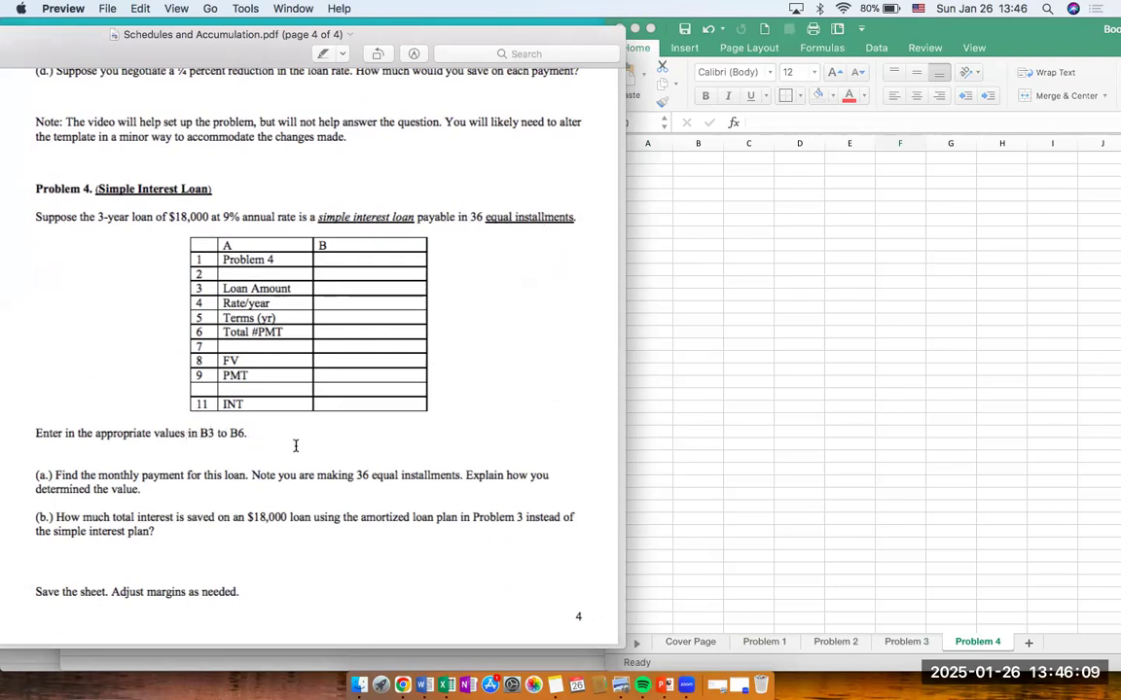
left_click(912, 654)
left_click(907, 642)
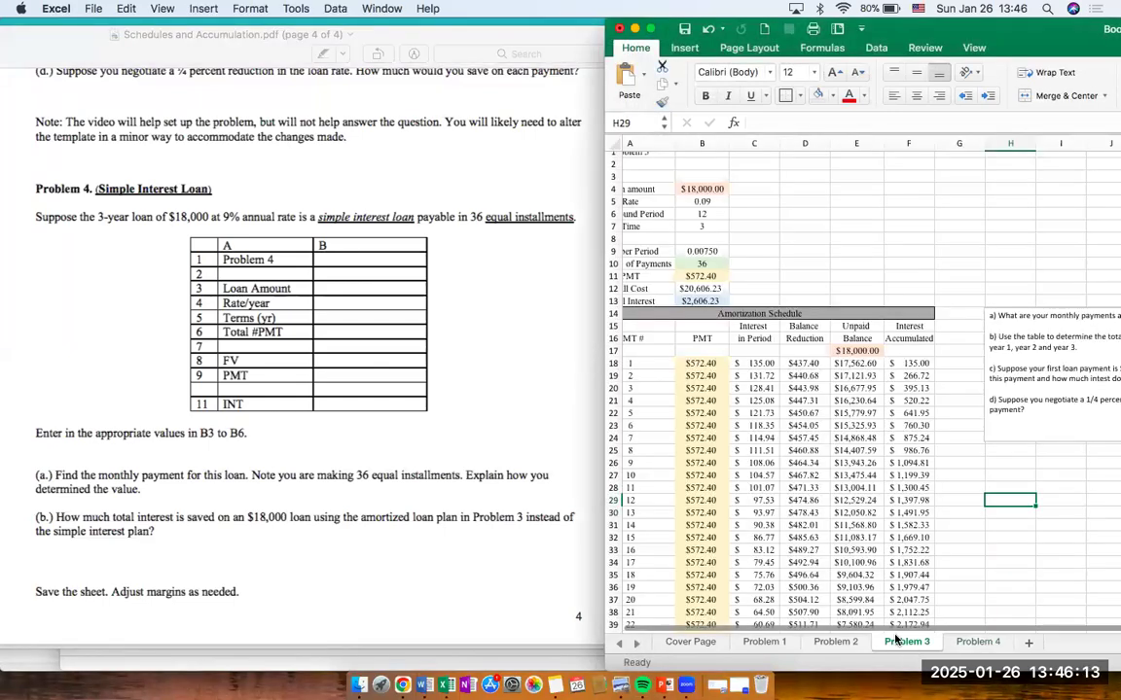
scroll(747, 257, "up", 1)
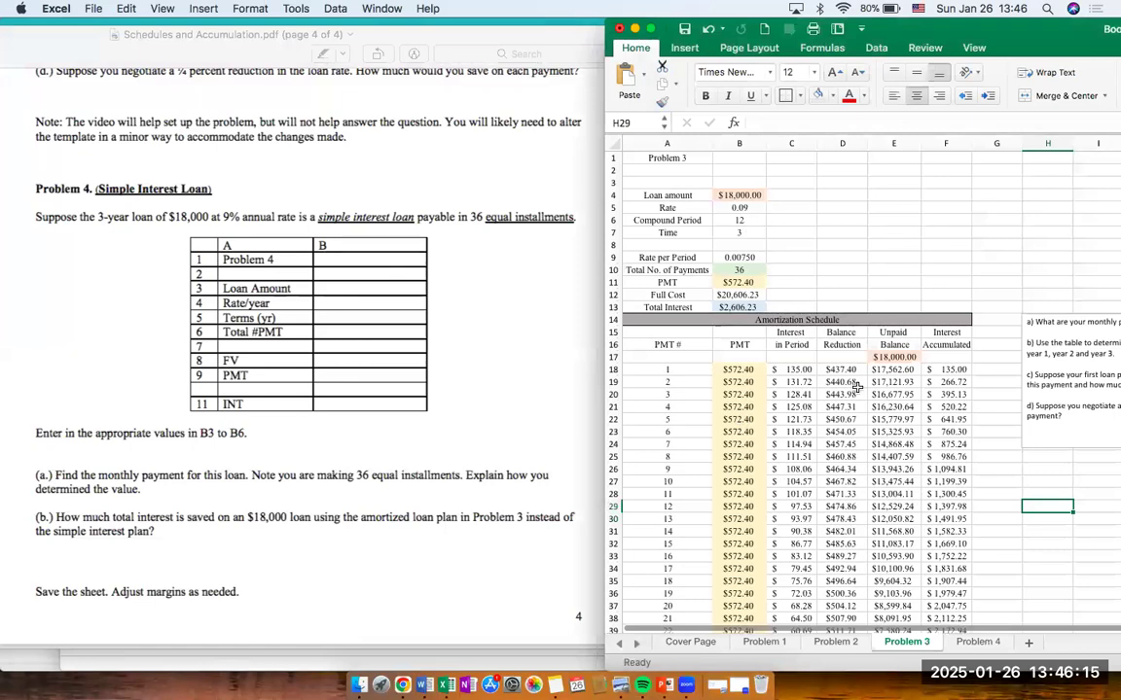
left_click(978, 642)
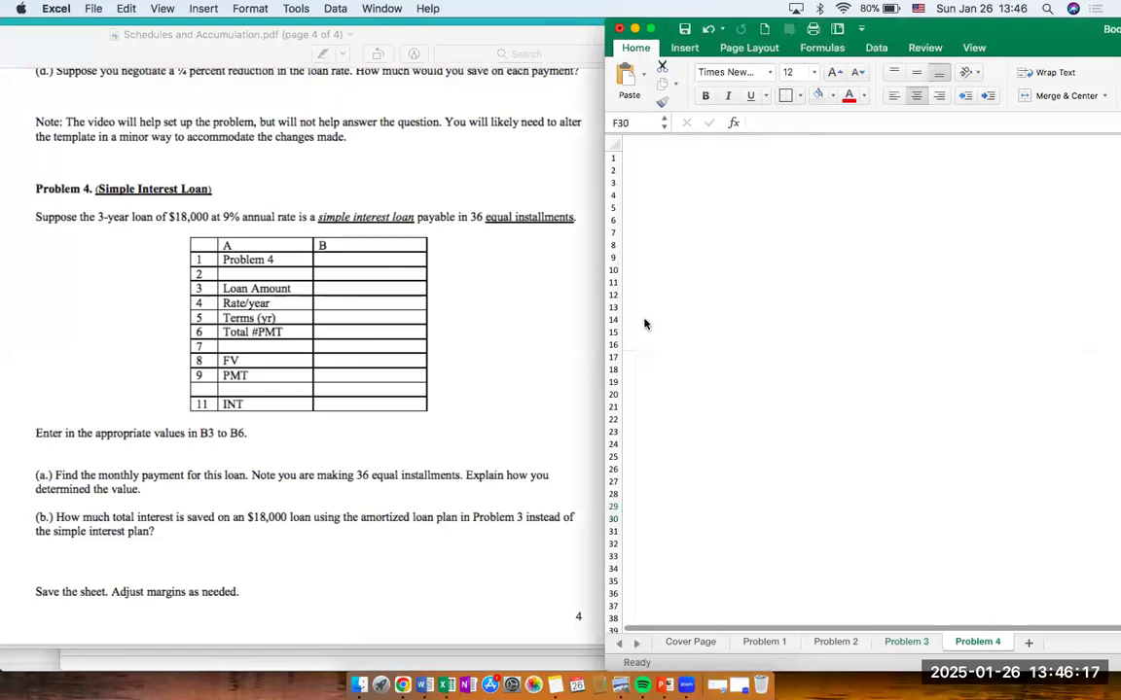
Enter the labels Problem 4 in A1, Loan in A3, Amount in A4 and Rate/year in A5.
type("Problem 4")
key("Return")
key("Return")
type("Loan")
key("Return")
type("Amount")
key("Return")
type("Rate/year")
key("Return")
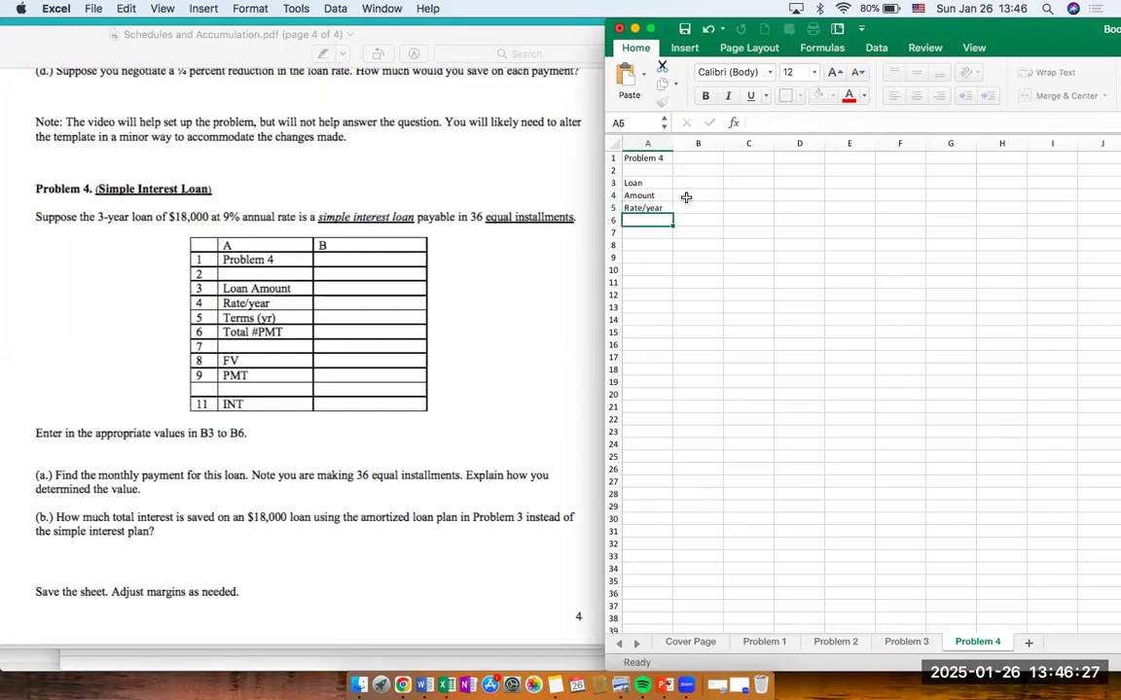
Enter the labels Terms (yr) in A6 and Total #PMT in A7.
type("Terms (yr)")
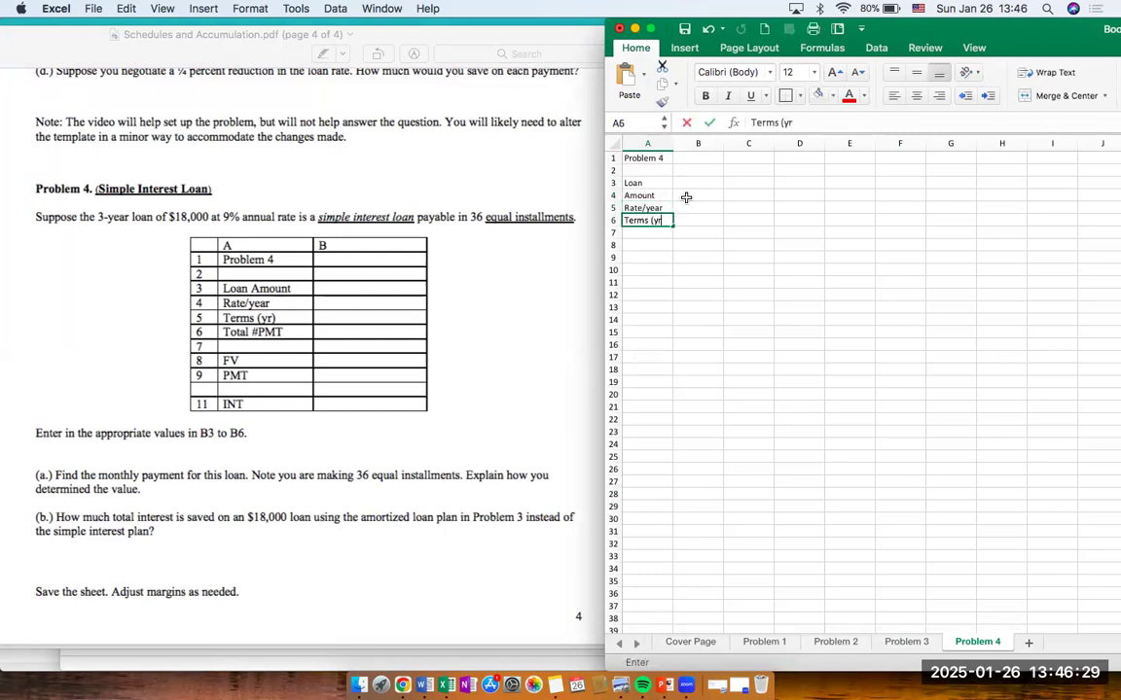
key("Return")
type("Total #PMT")
key("BackSpace")
key("BackSpace")
key("BackSpace")
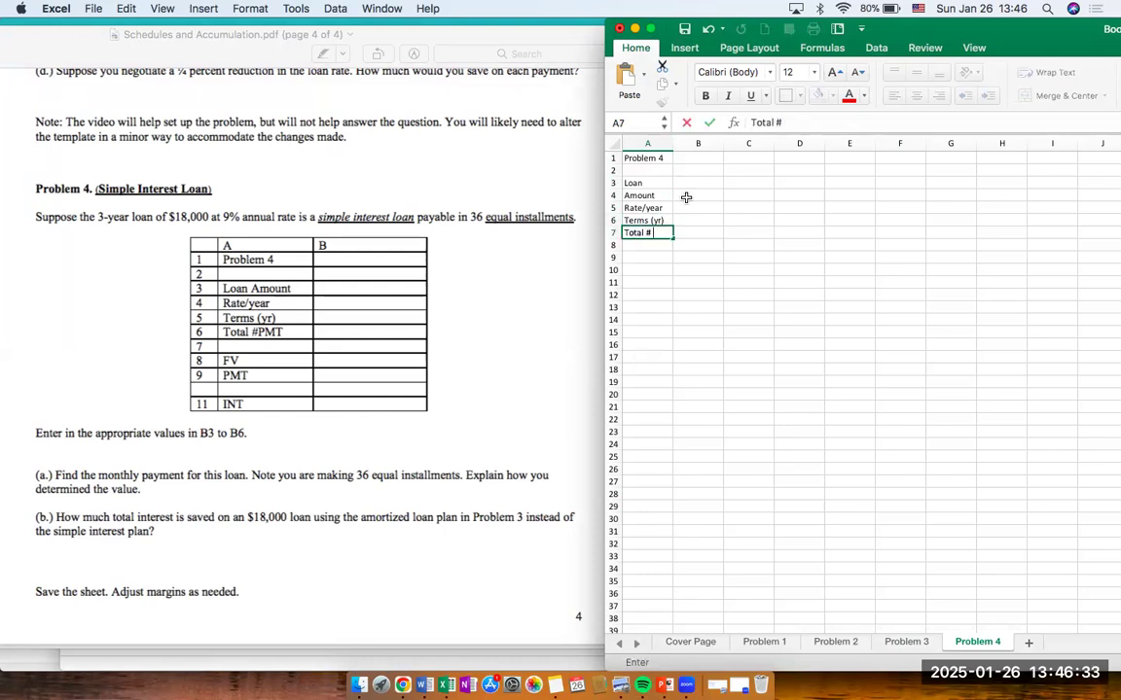
type("PT")
key("BackSpace")
key("BackSpace")
key("BackSpace")
type("#PMT")
key("Return")
key("Return")
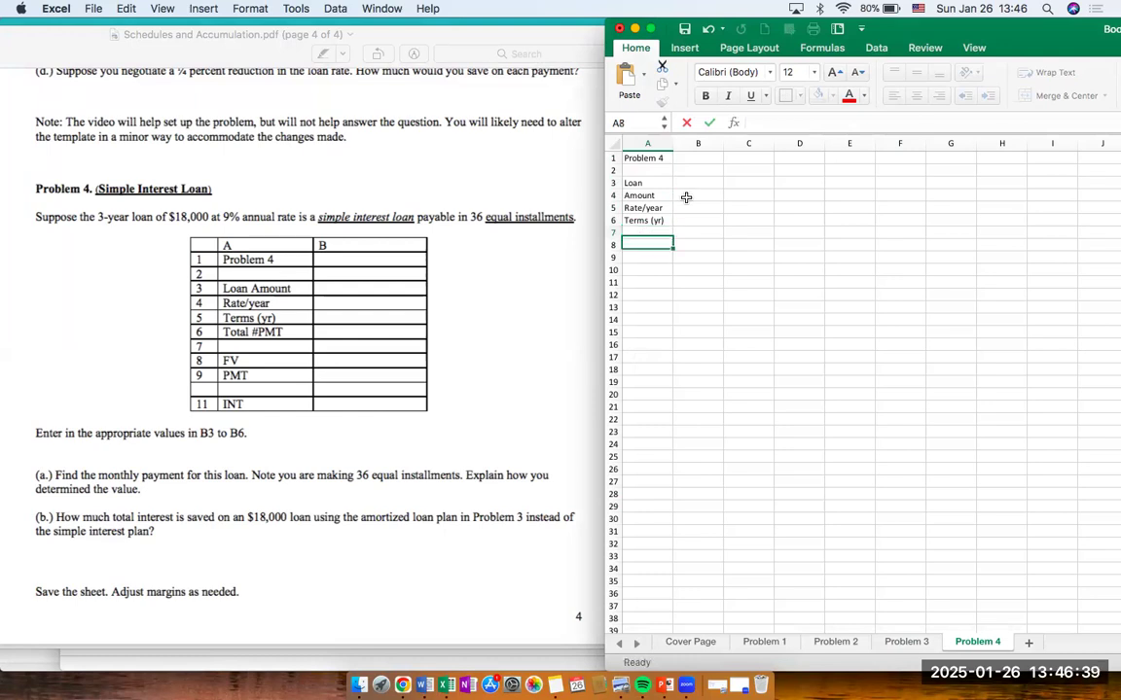
Enter the labels FV in A9, PMT in A10 and INT in A12.
type("FV")
key("Return")
type("PMT")
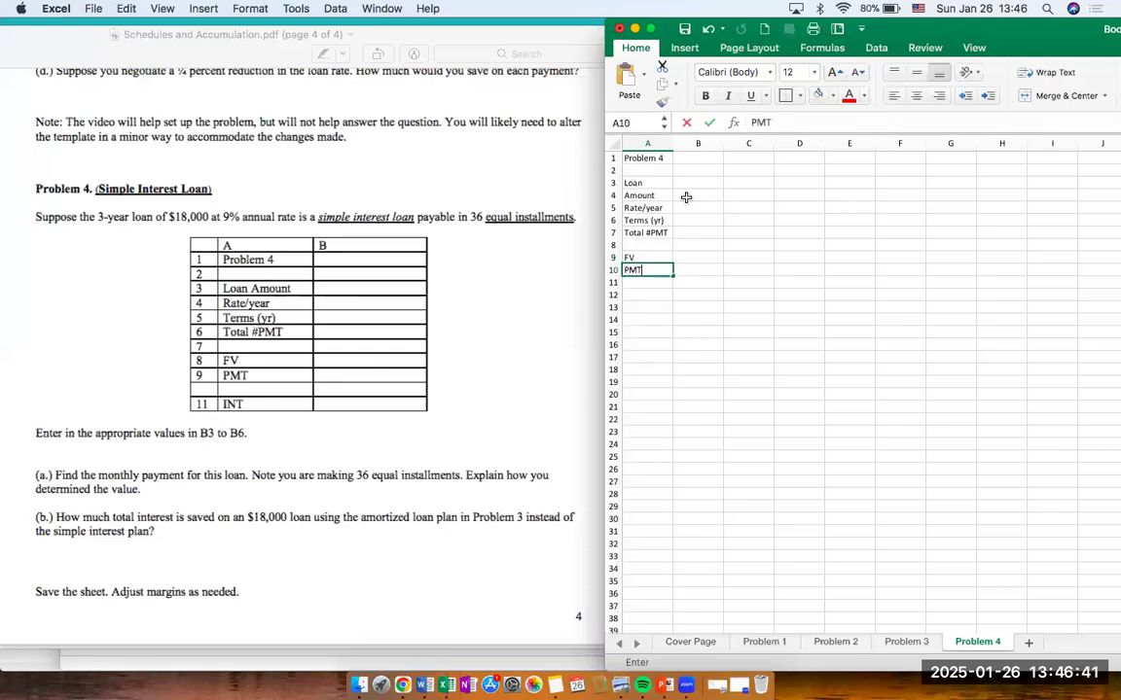
key("Return")
key("Return")
type("INT")
key("Tab")
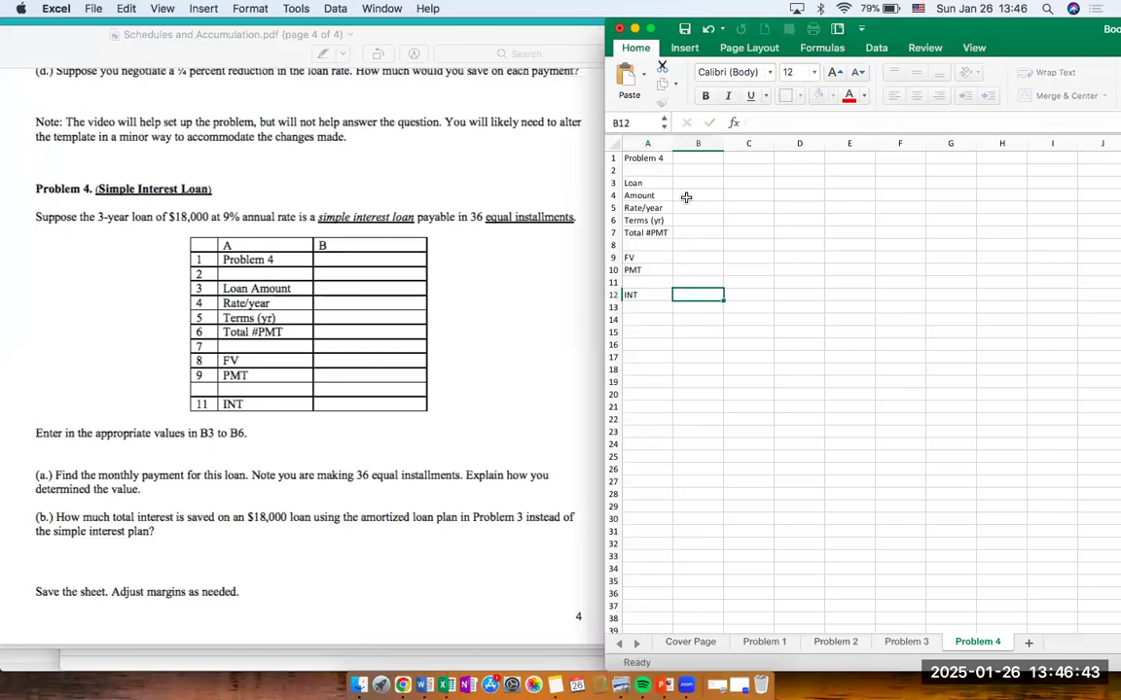
Insert a text box below the labels, spanning about A16 to J24.
left_click(691, 182)
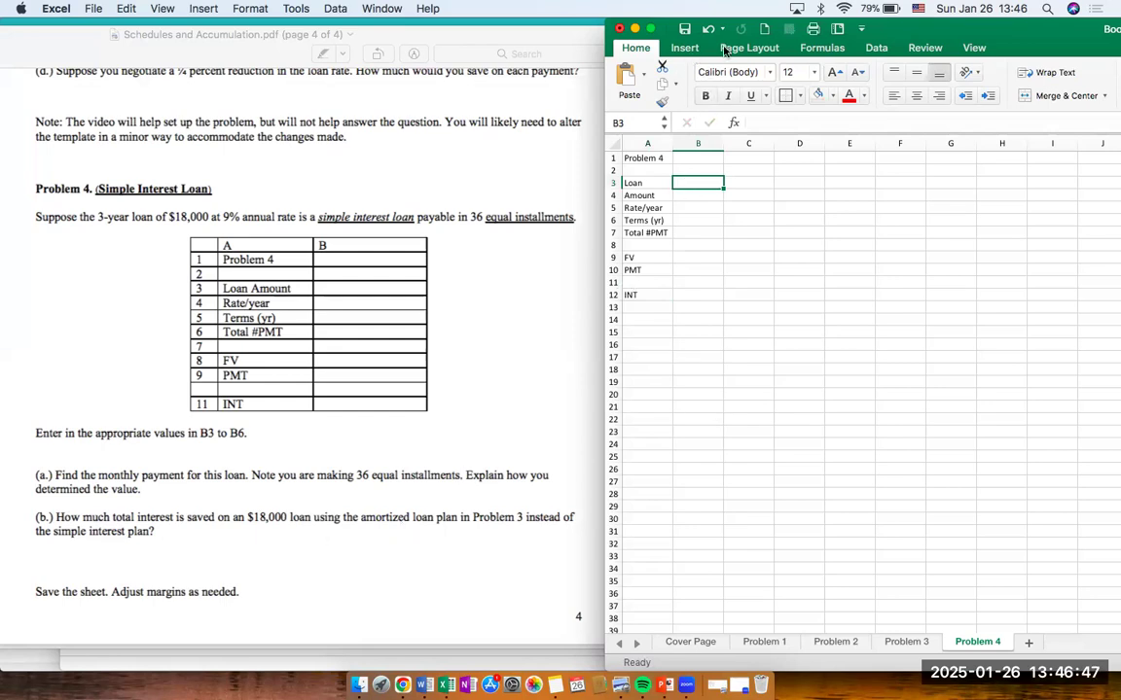
left_click(684, 48)
left_click(981, 8)
left_click_drag(1006, 49, 686, 51)
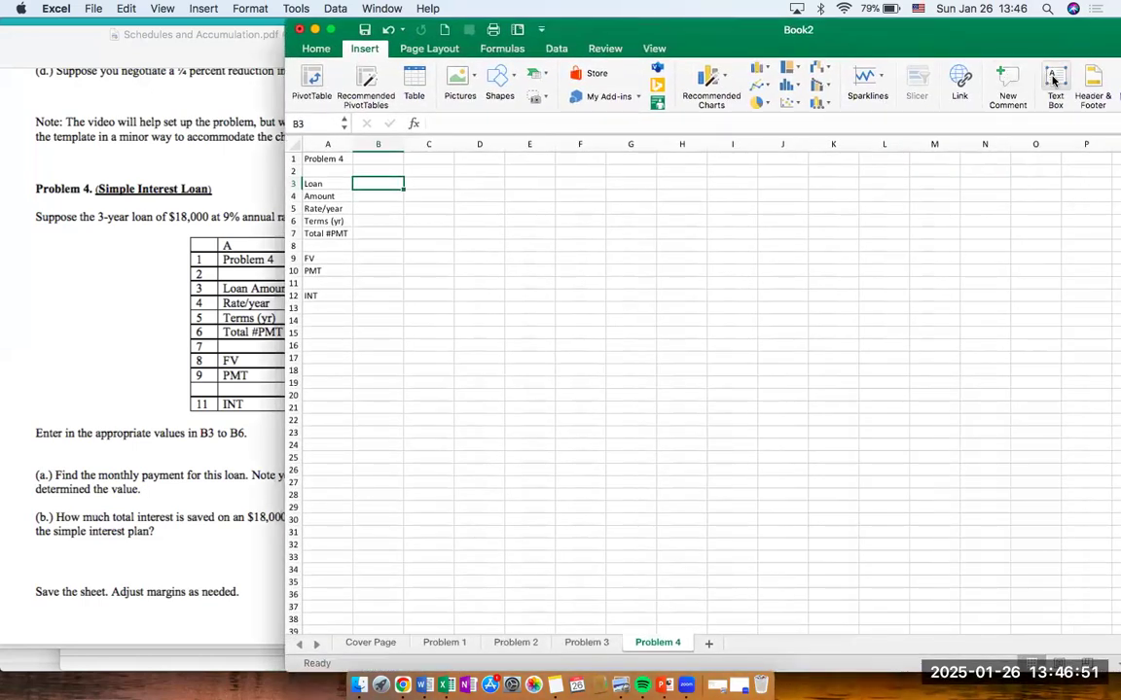
left_click(1055, 80)
left_click_drag(321, 341, 776, 451)
left_click_drag(729, 40, 961, 40)
Write question a in the text box, asking for the loan's monthly payments and noting the 36 equal installments.
type("a")
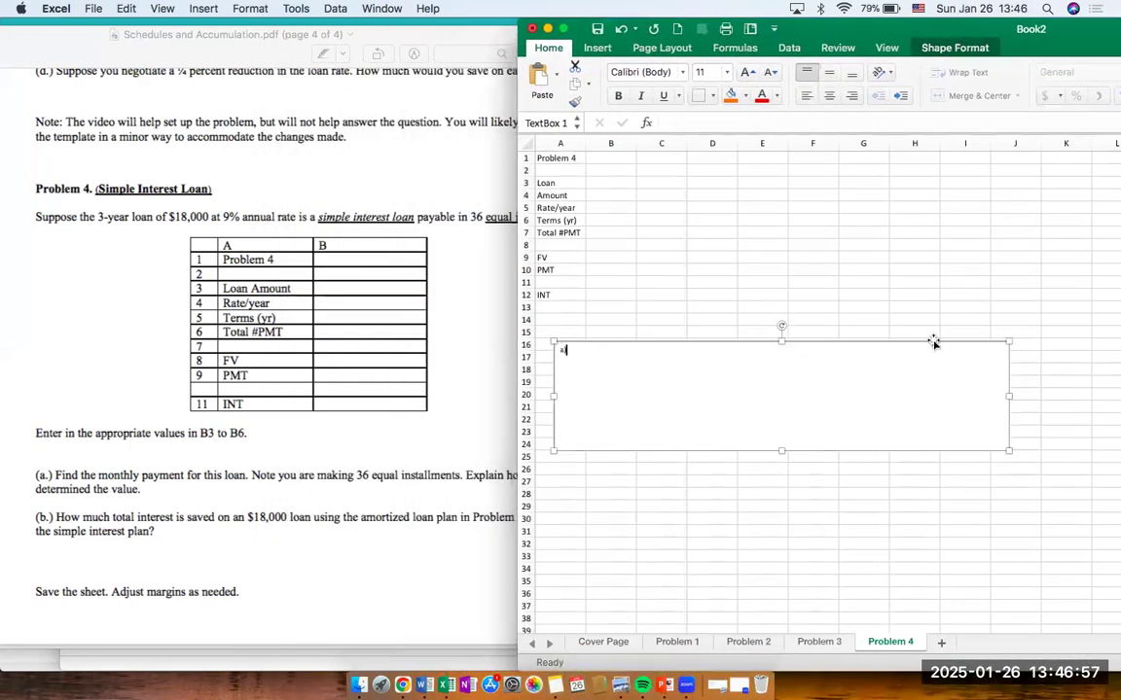
type(") Find the monthly payments of")
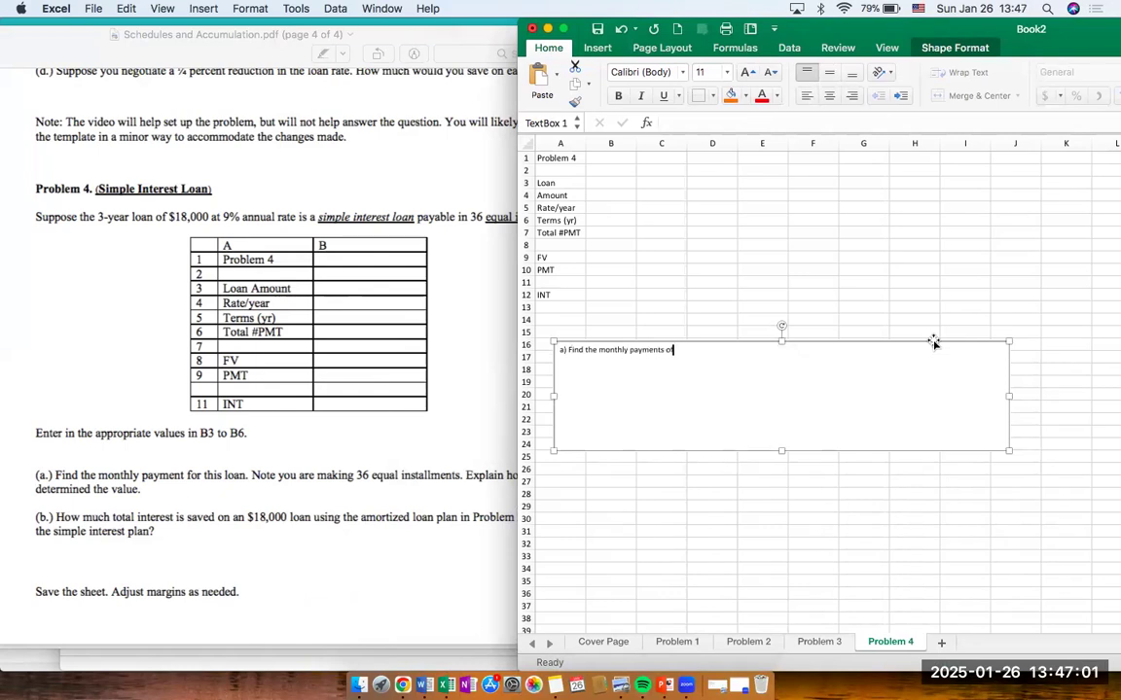
type(" this loan. Note you are make")
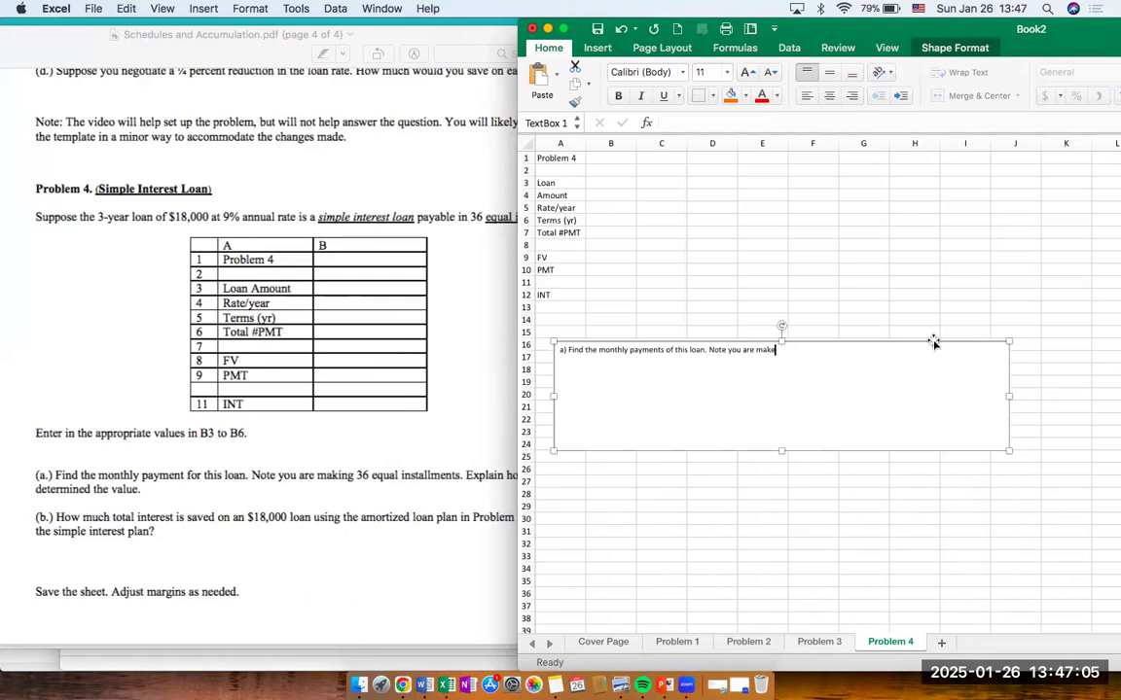
type("ing 36 equal installments.")
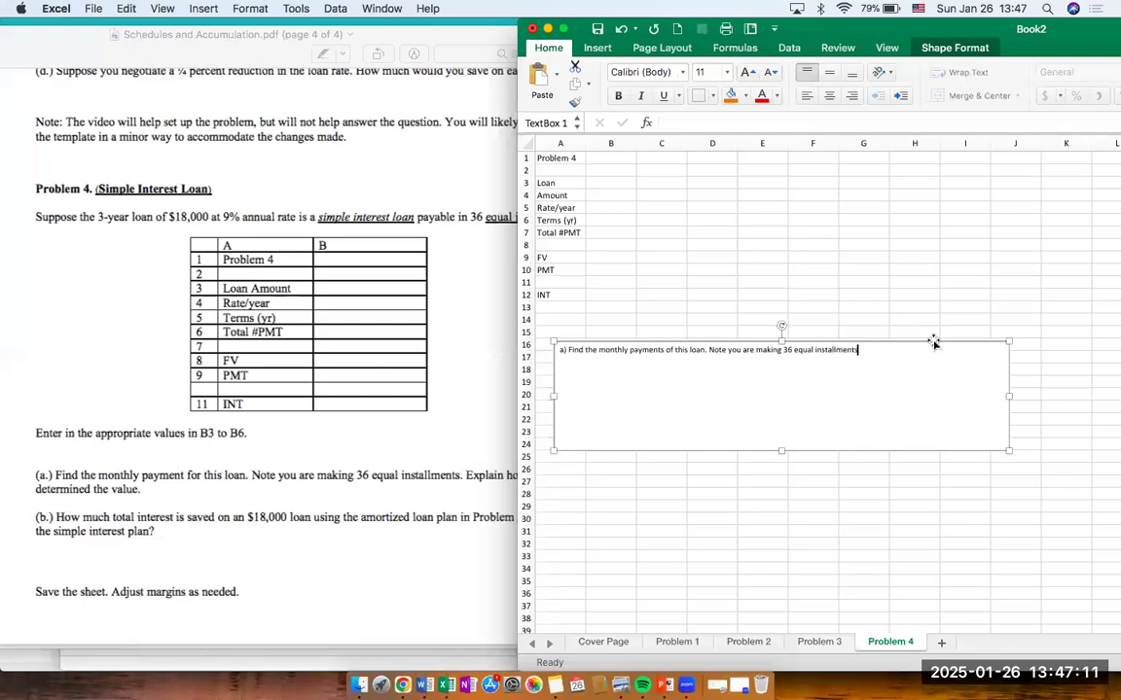
left_click_drag(951, 35, 1030, 35)
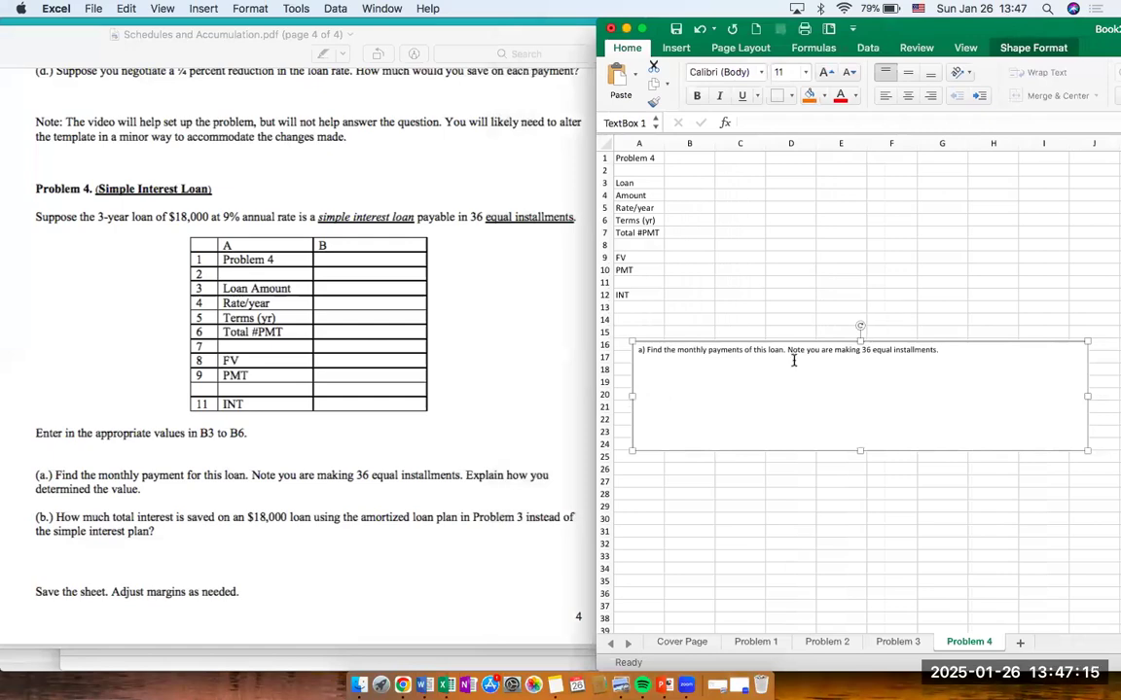
Below a blank line, write question b on the total interest saved on an $18000 loan with Problem 3's amortized plan instead of simple interest.
key("Return")
type("b) How much total interest is saved")
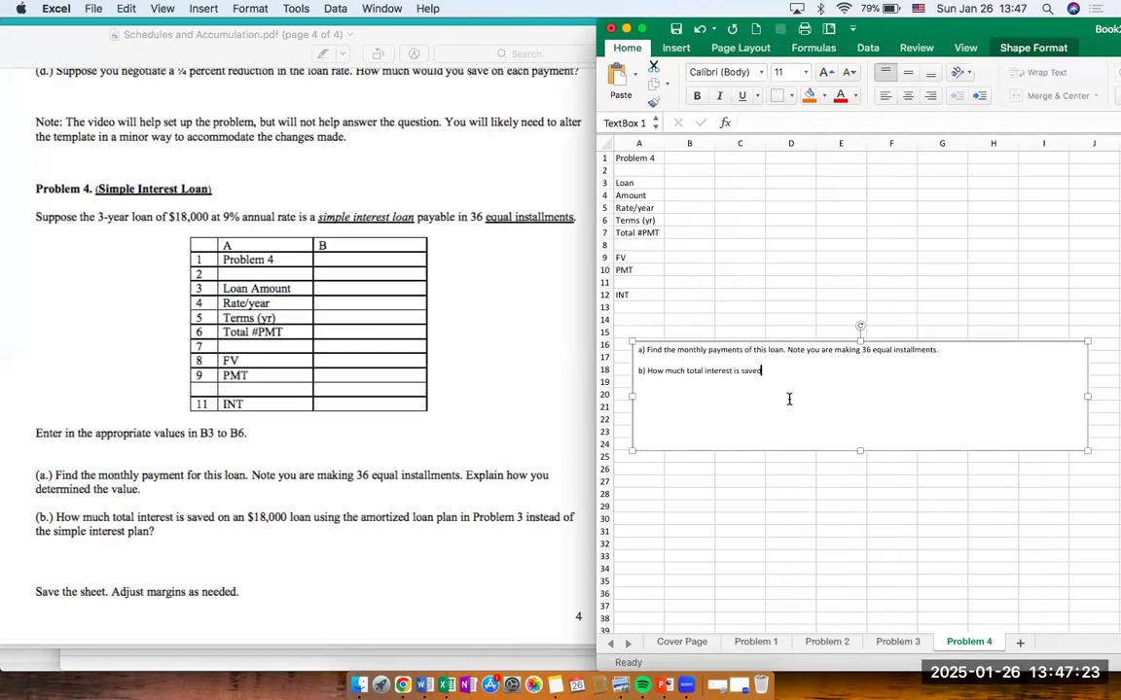
type("an $18000 loan using the amortized loan plan in Prob")
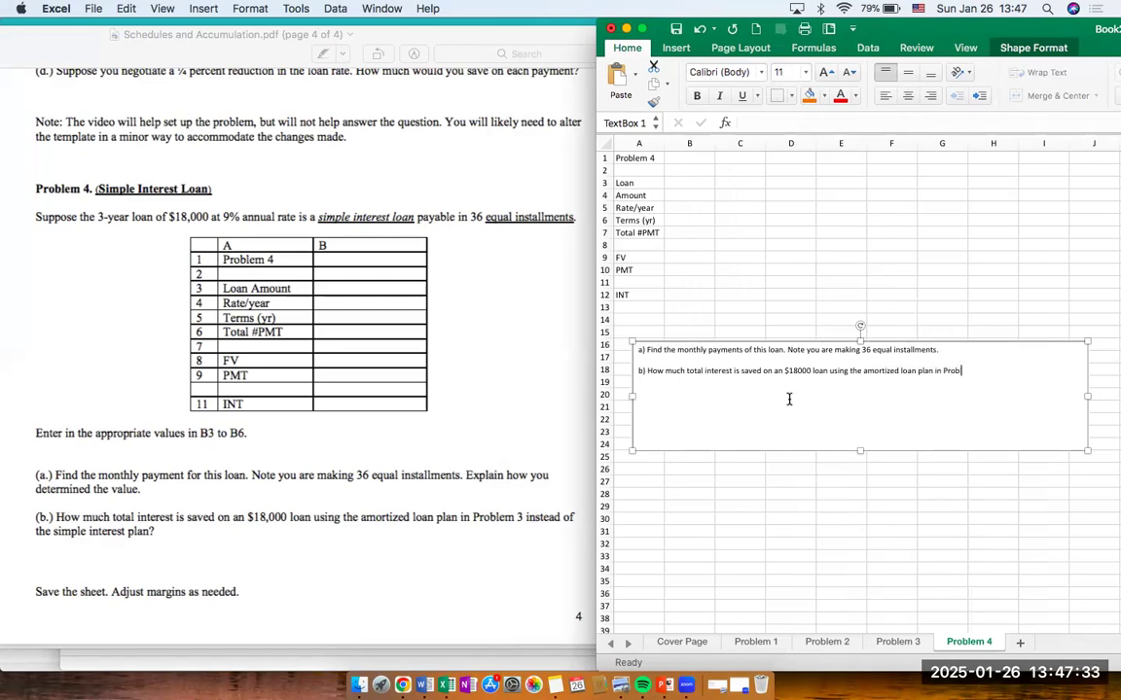
type("lem 3 instead od the simple interst plan?")
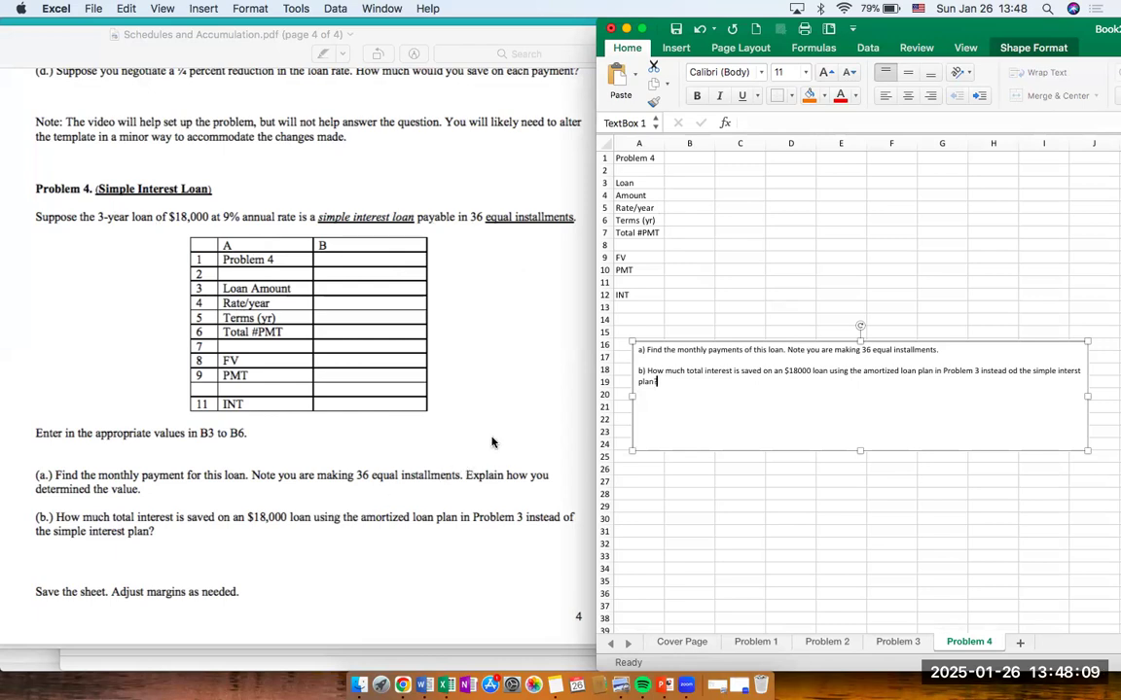
left_click(696, 181)
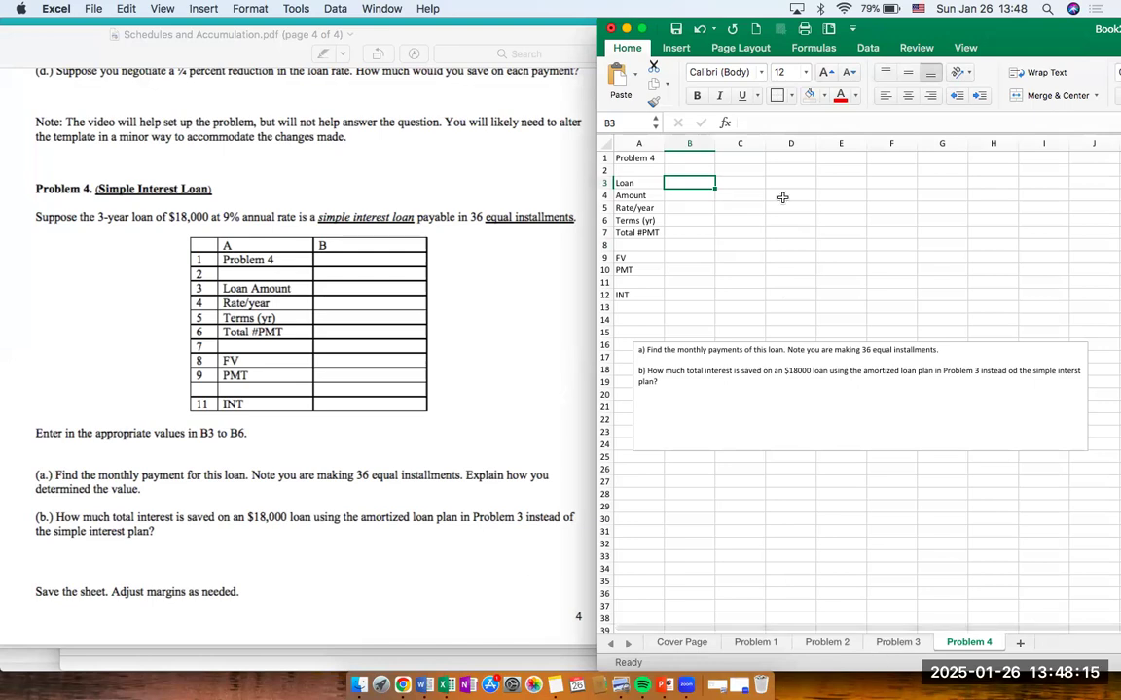
Apply Narrow page margins to the Problem 4 sheet and reduce the text box's width so it ends within column H.
left_click(677, 49)
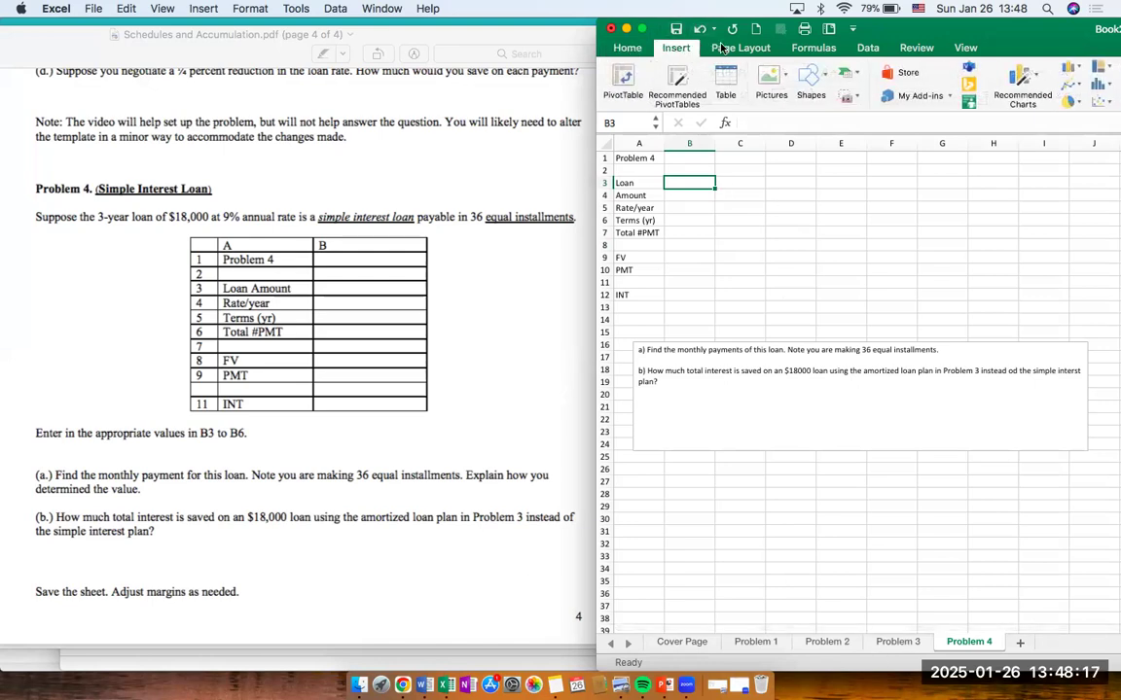
left_click(738, 48)
left_click(730, 82)
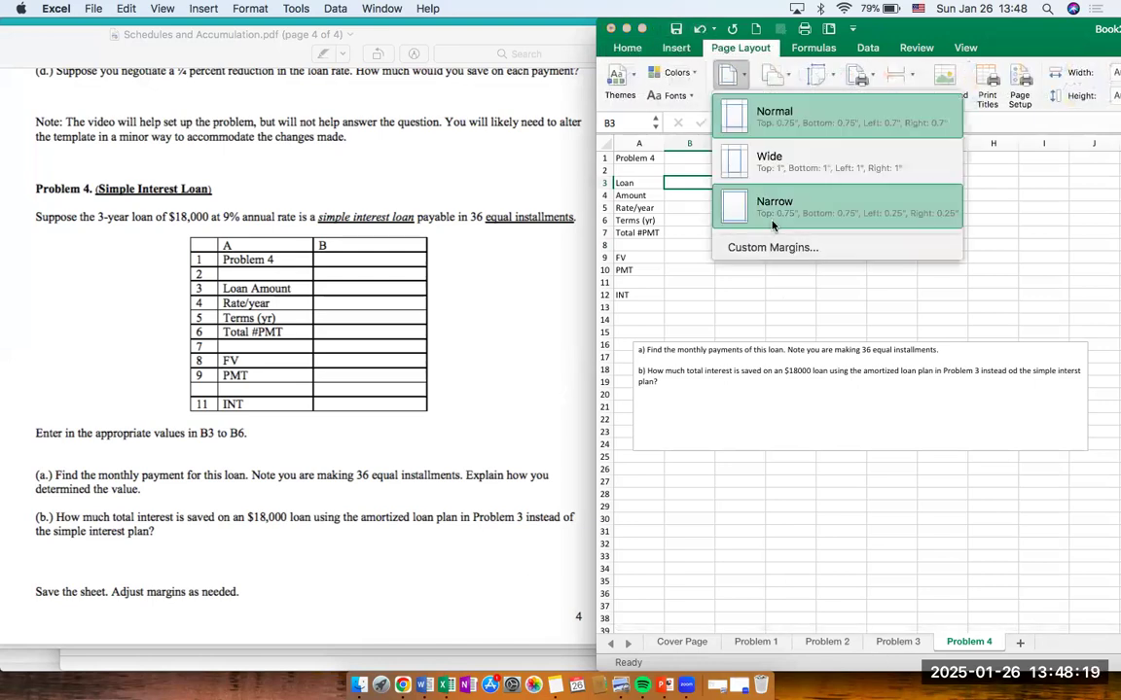
left_click(769, 206)
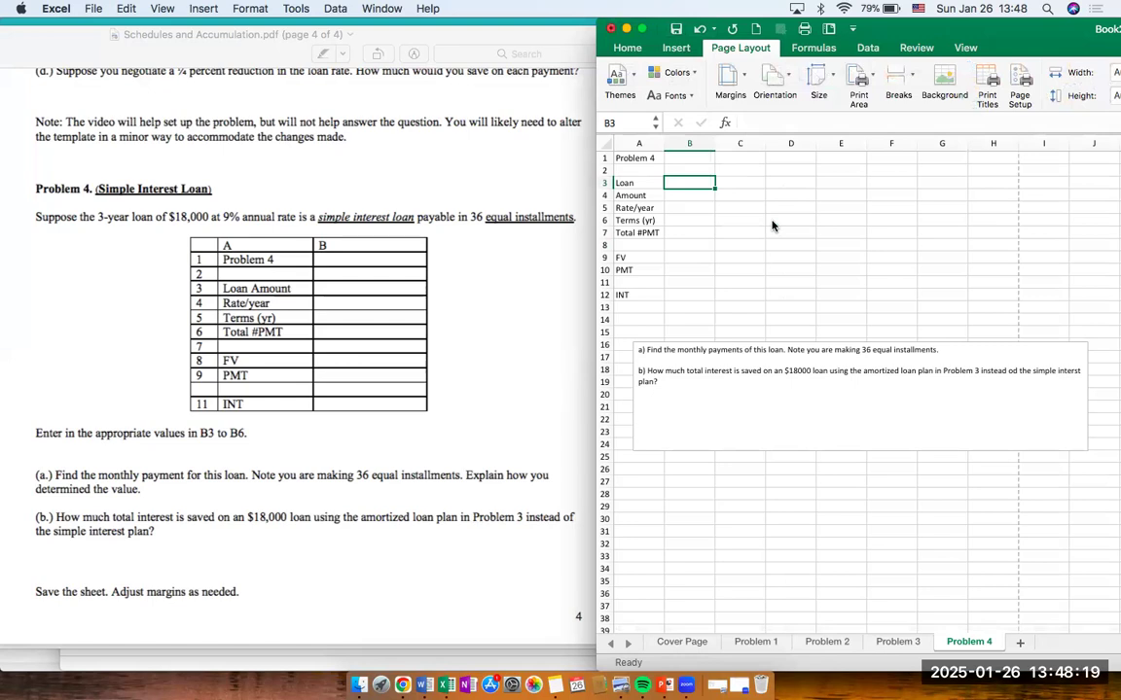
left_click(1057, 348)
left_click_drag(1087, 396, 987, 408)
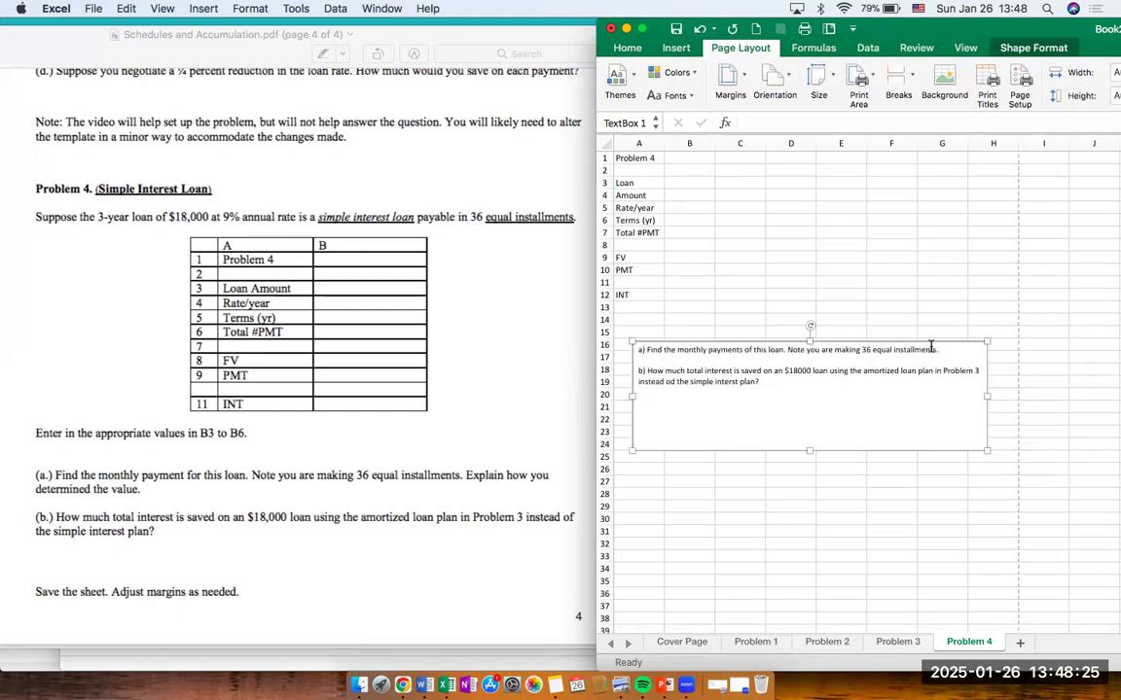
Shift the Problem 4 text box to about 0.19" left and 3.42" top, and apply Narrow page margins to the Problem 3 sheet.
left_click_drag(924, 343, 917, 387)
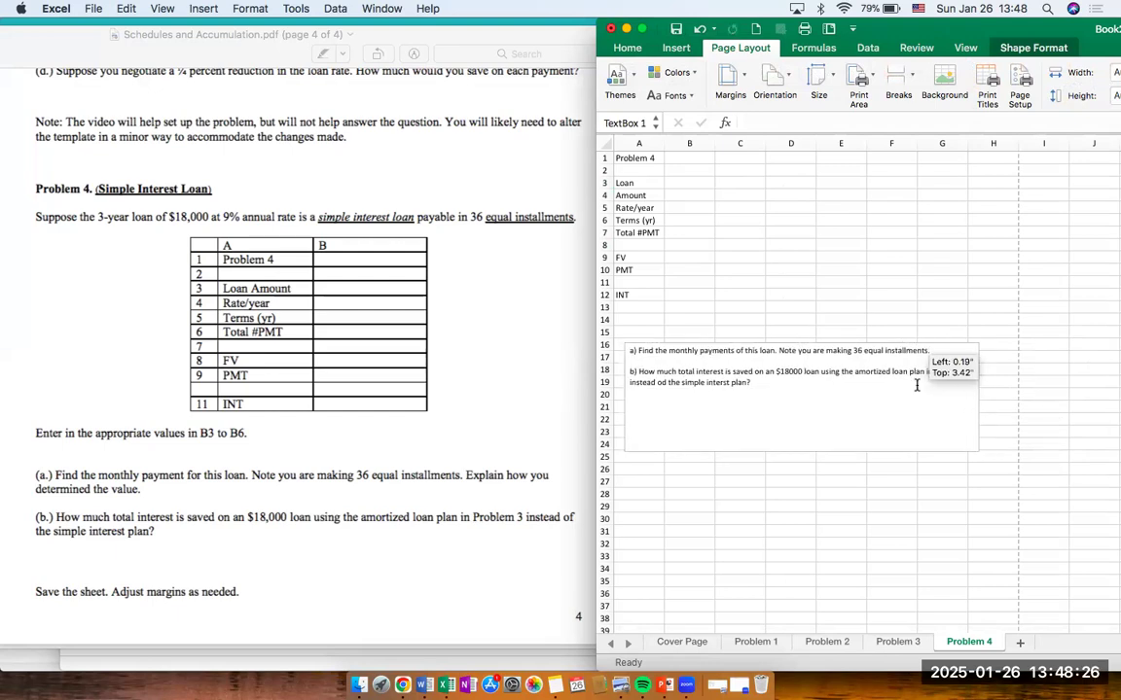
left_click(909, 645)
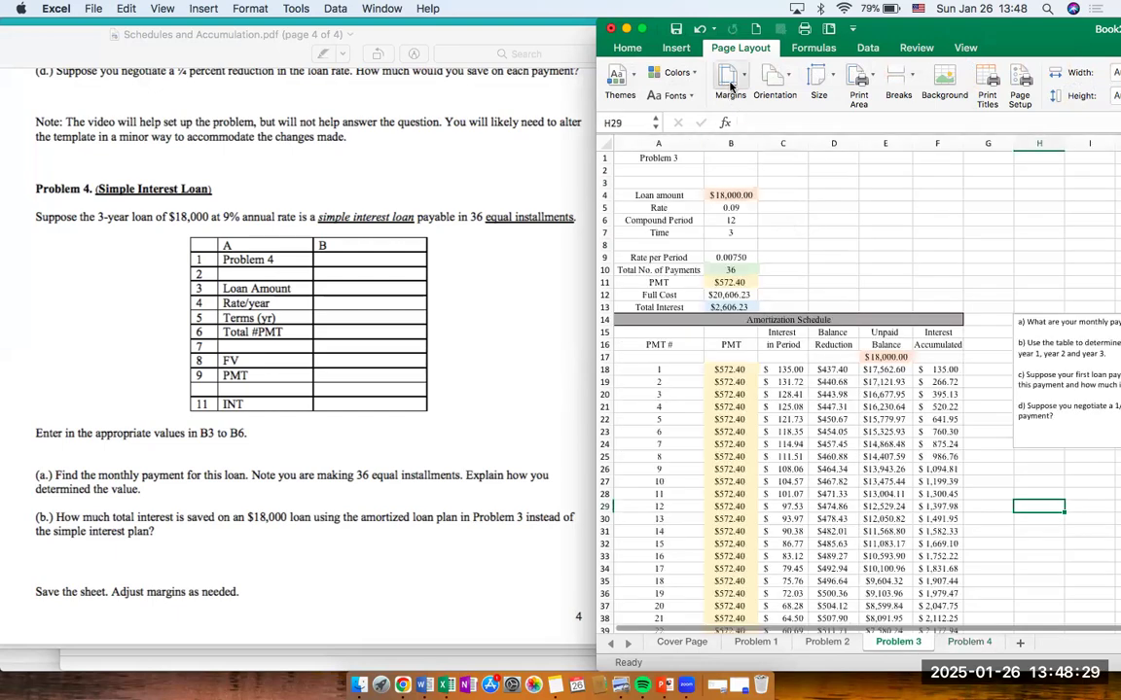
left_click(729, 80)
left_click(746, 204)
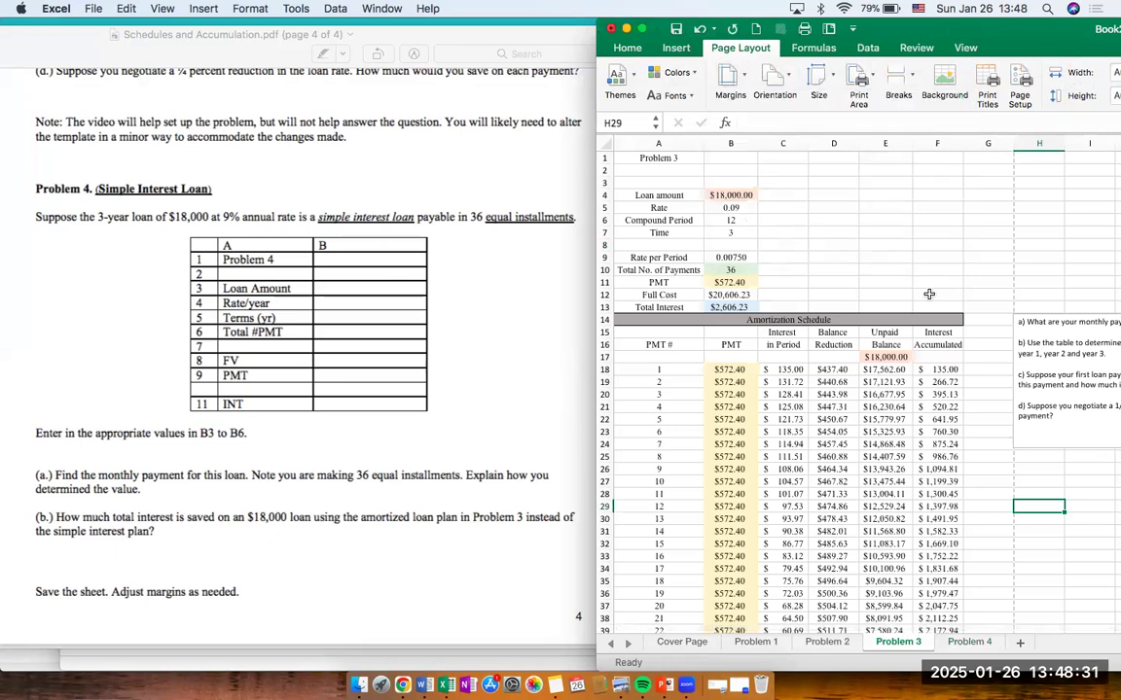
Move the Problem 3 questions text box up to about row 7, starting in column H, and narrow it to end within column O.
scroll(933, 294, "right", 3)
left_click(1005, 316)
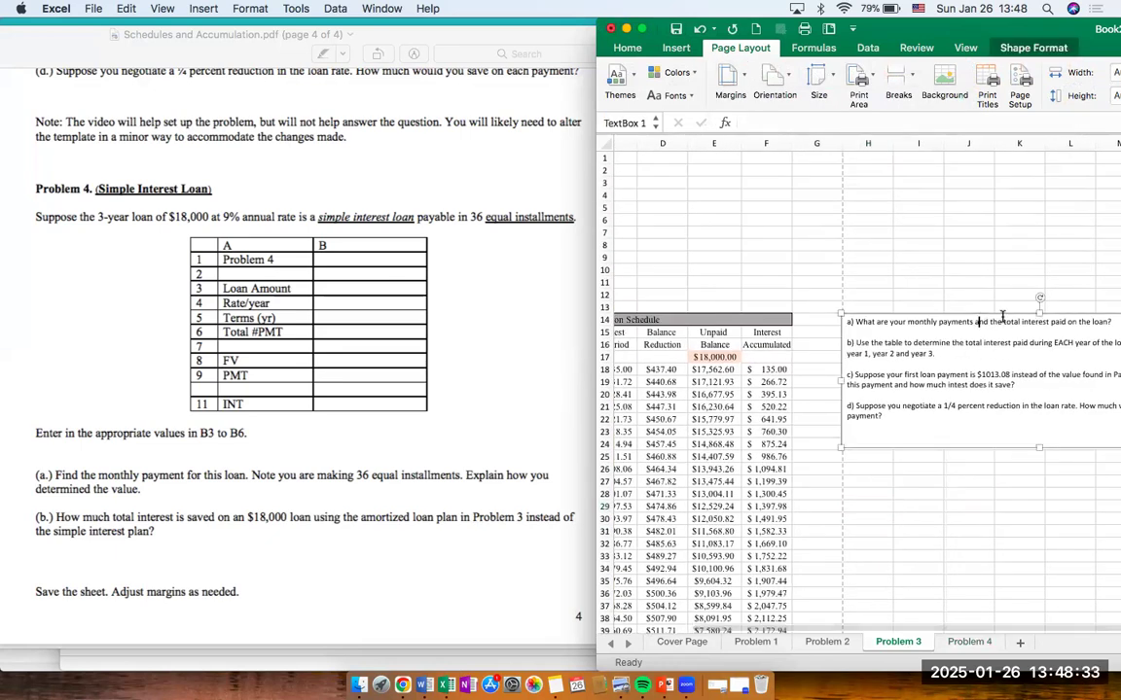
left_click_drag(1005, 316, 1007, 229)
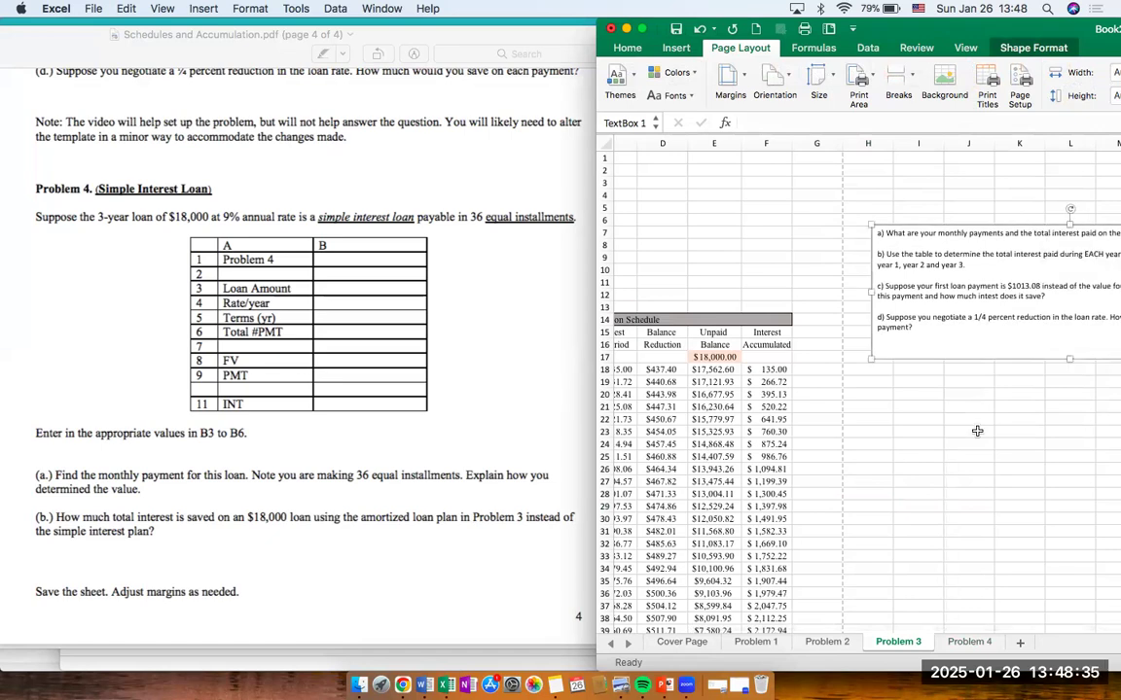
scroll(977, 431, "right", 2)
scroll(977, 431, "right", 1)
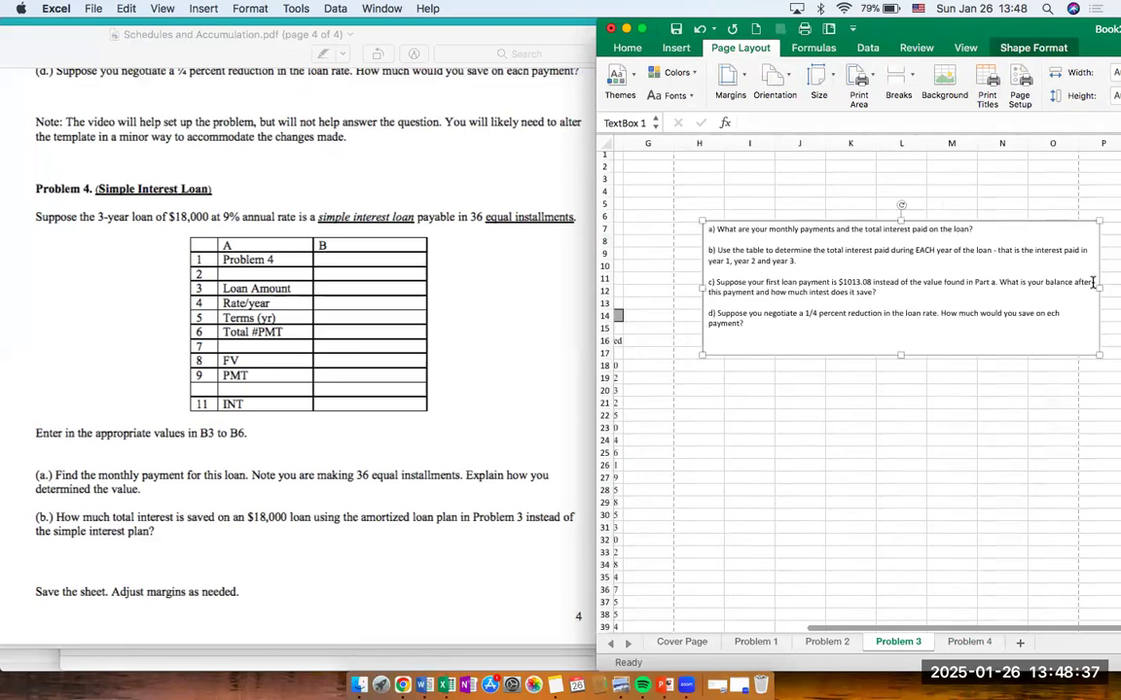
left_click_drag(1101, 289, 1063, 289)
left_click(963, 401)
Check the amortization schedule against the page breaks and expand the workbook window to full screen.
scroll(963, 393, "left", 5)
scroll(963, 393, "down", 8)
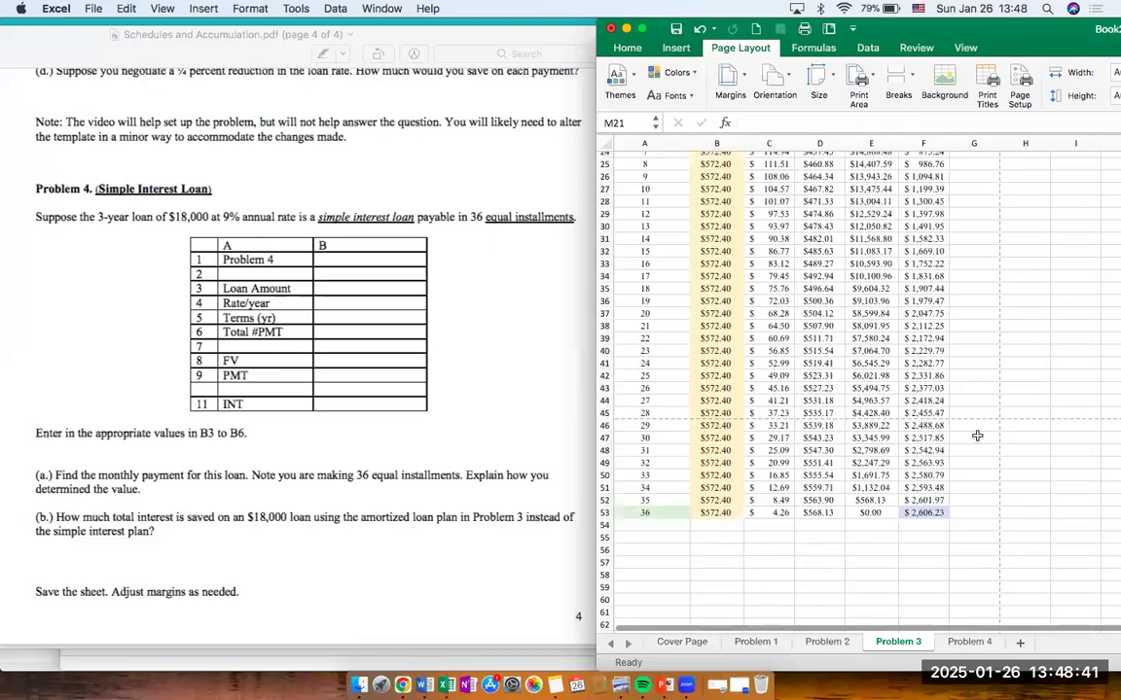
scroll(863, 442, "up", 8)
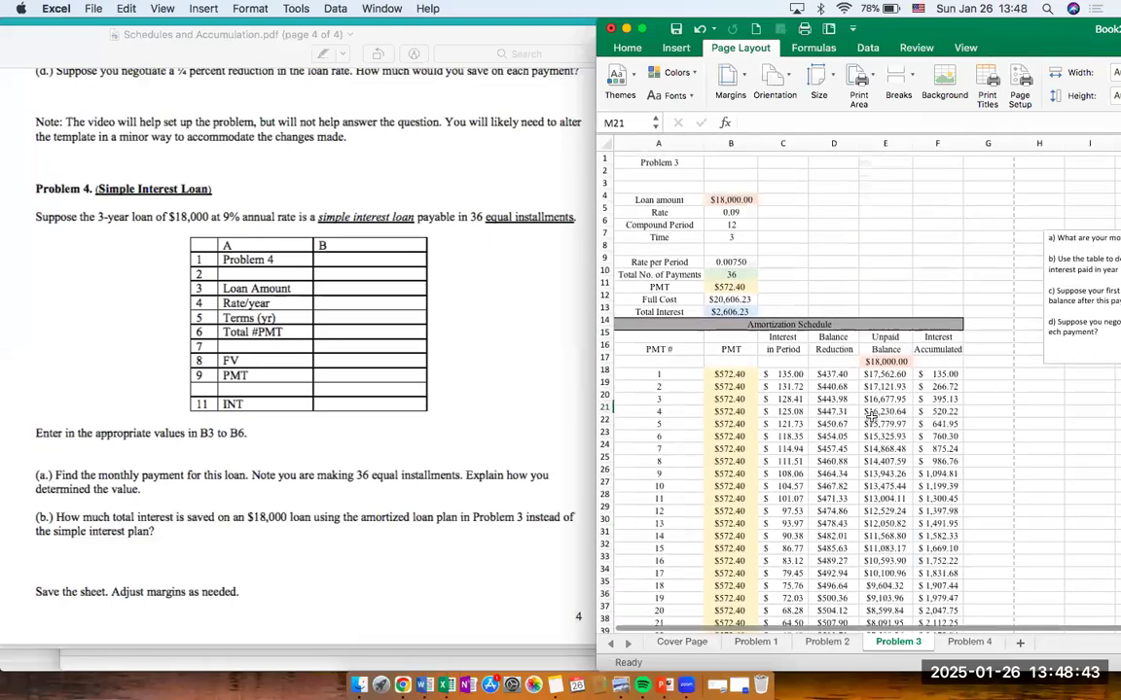
left_click_drag(895, 34, 475, 35)
left_click(112, 35)
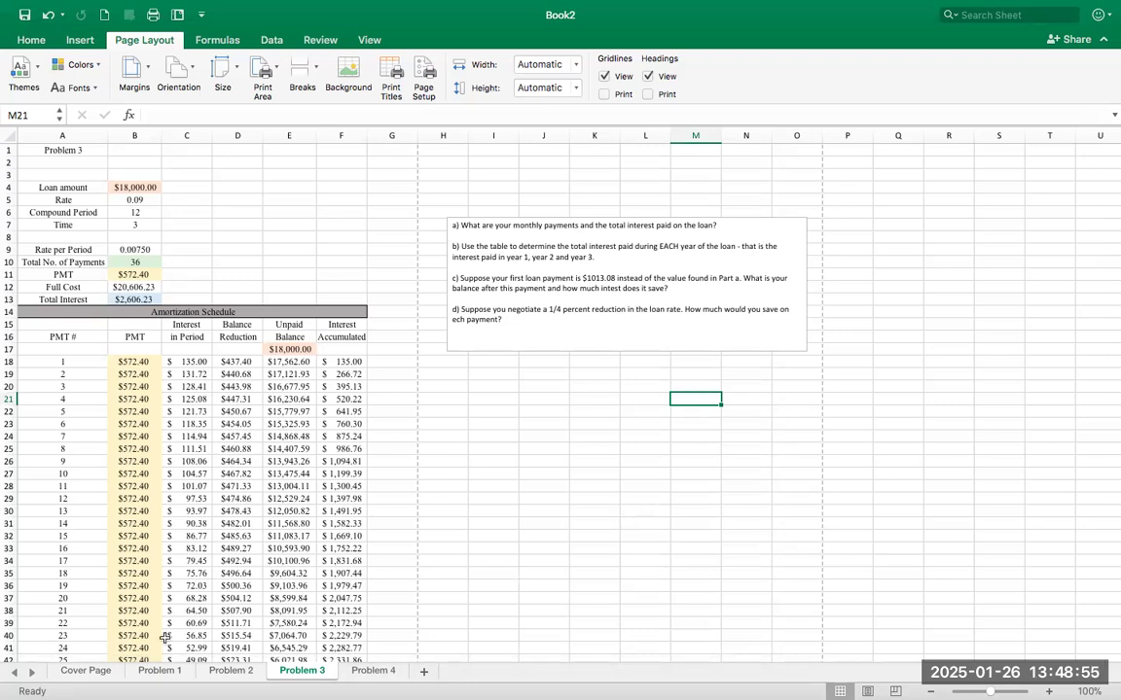
Enter Cover Page in cell E14 of the Cover Page sheet and apply Narrow page margins to that sheet.
left_click(85, 671)
left_click(347, 370)
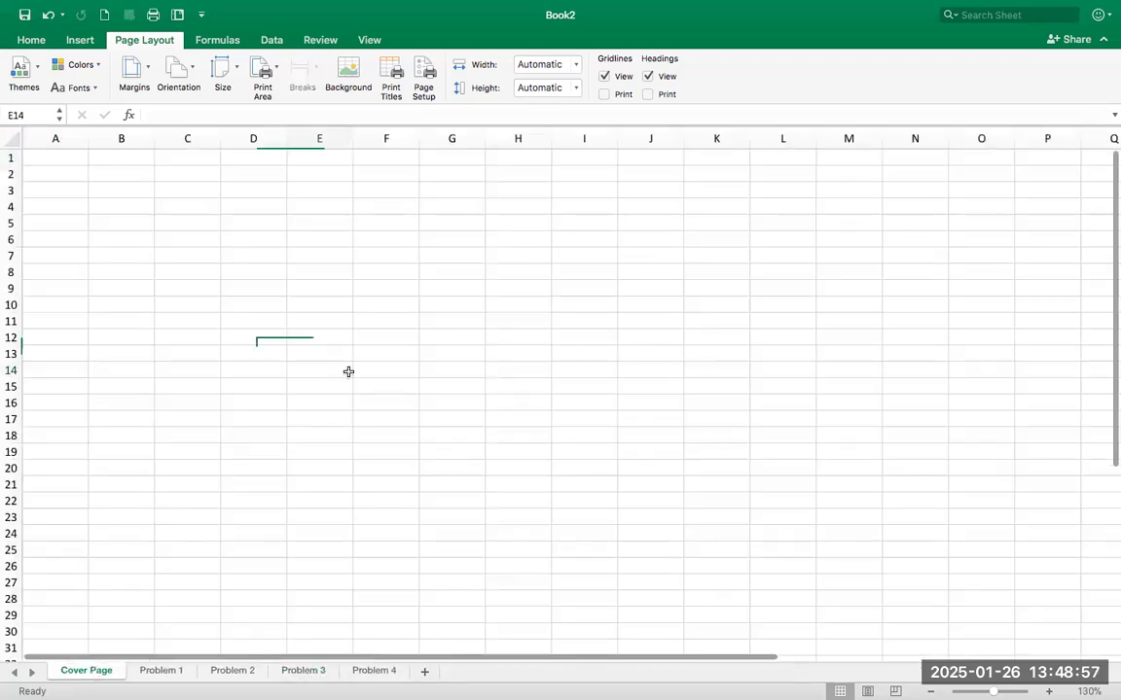
type("Cover P")
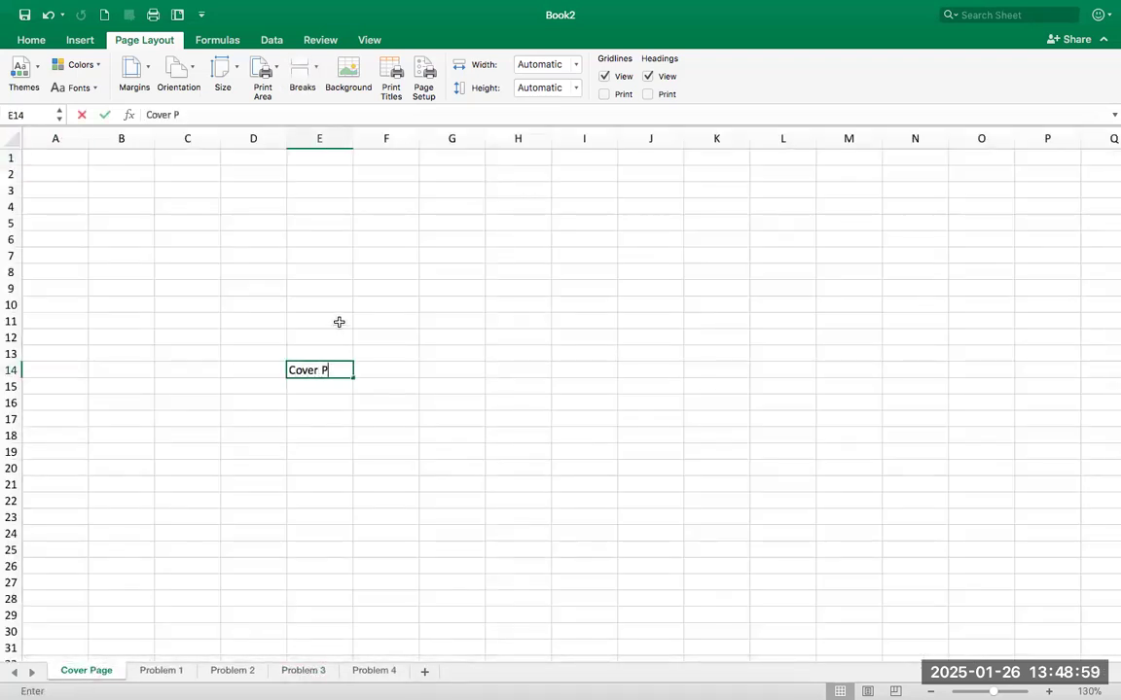
type("age")
key("Return")
left_click(132, 70)
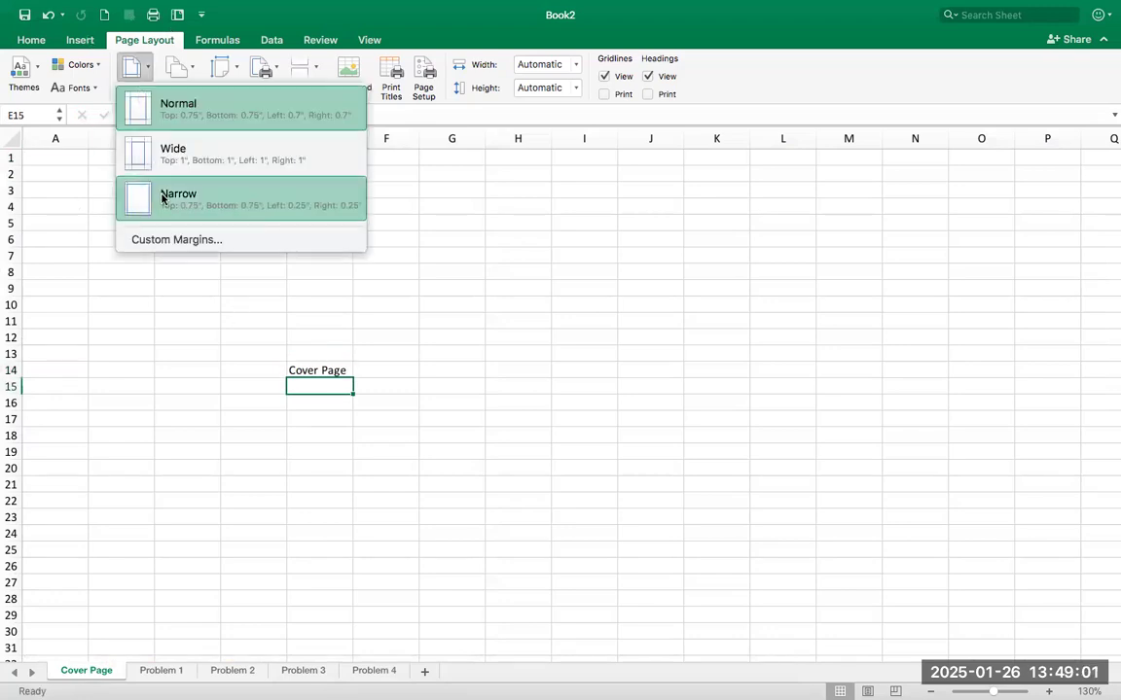
left_click(162, 197)
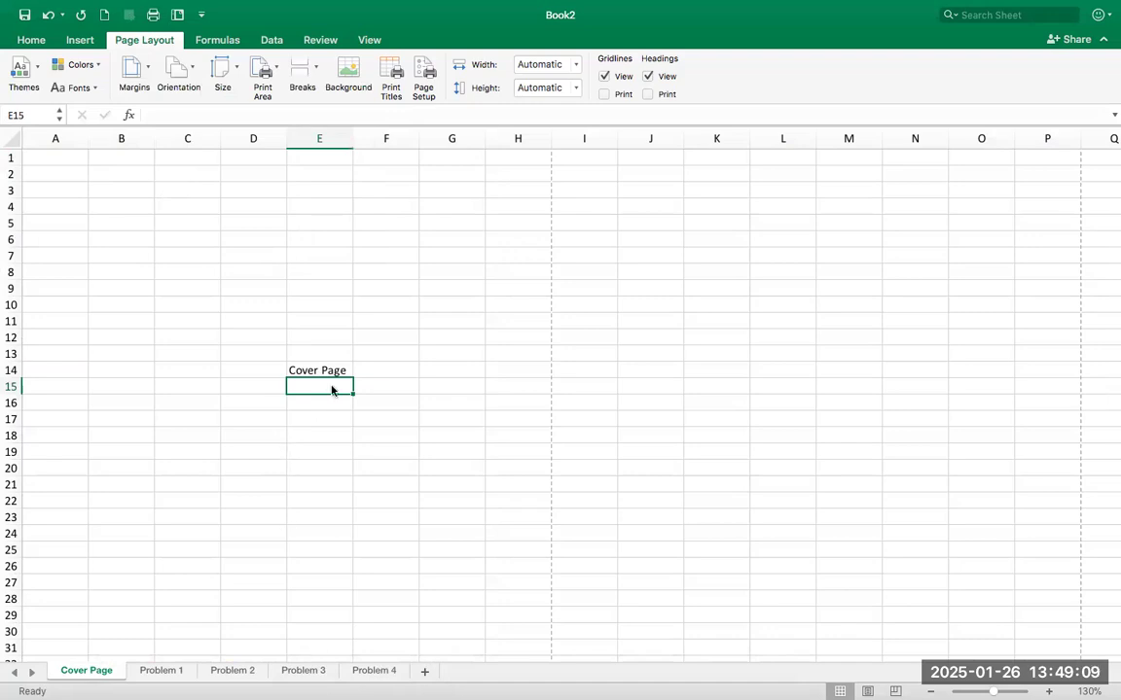
Preview the printout of the entire workbook through page 5, examining how each sheet fits its page, and close without printing.
key("super+p")
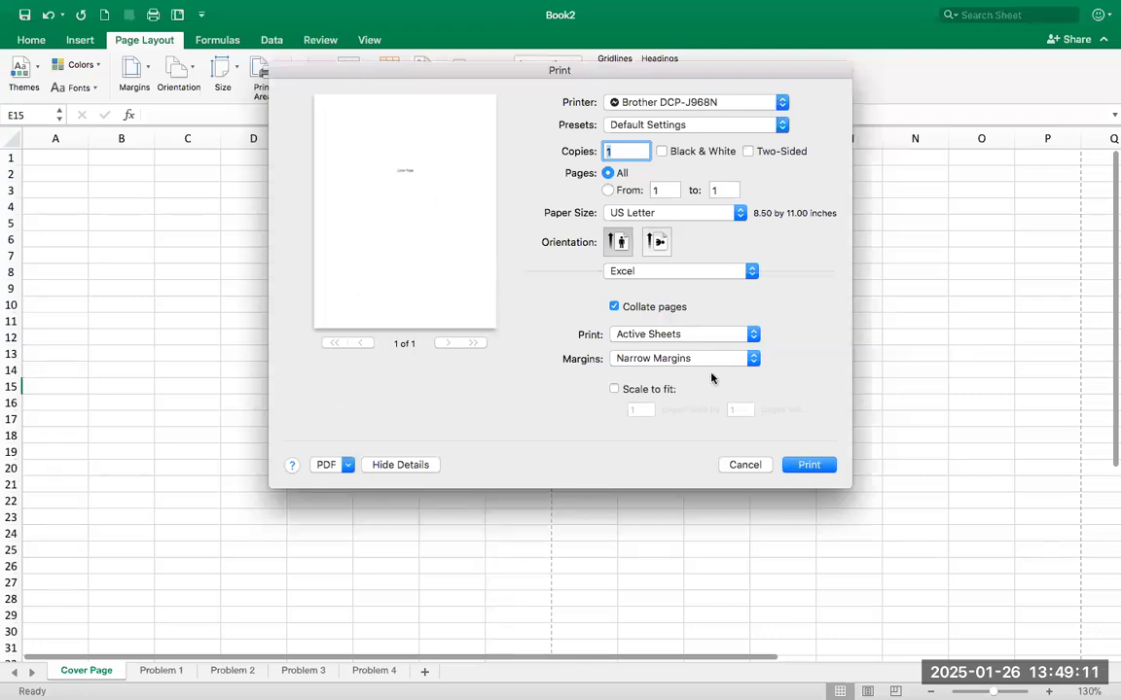
left_click(755, 335)
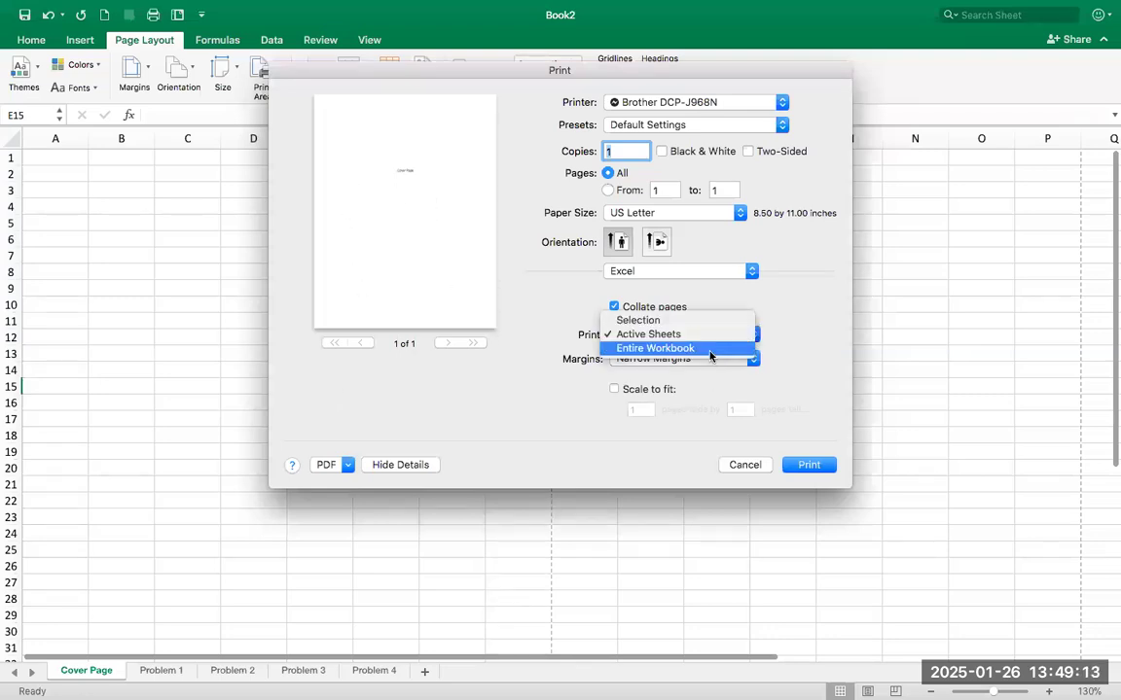
left_click(707, 350)
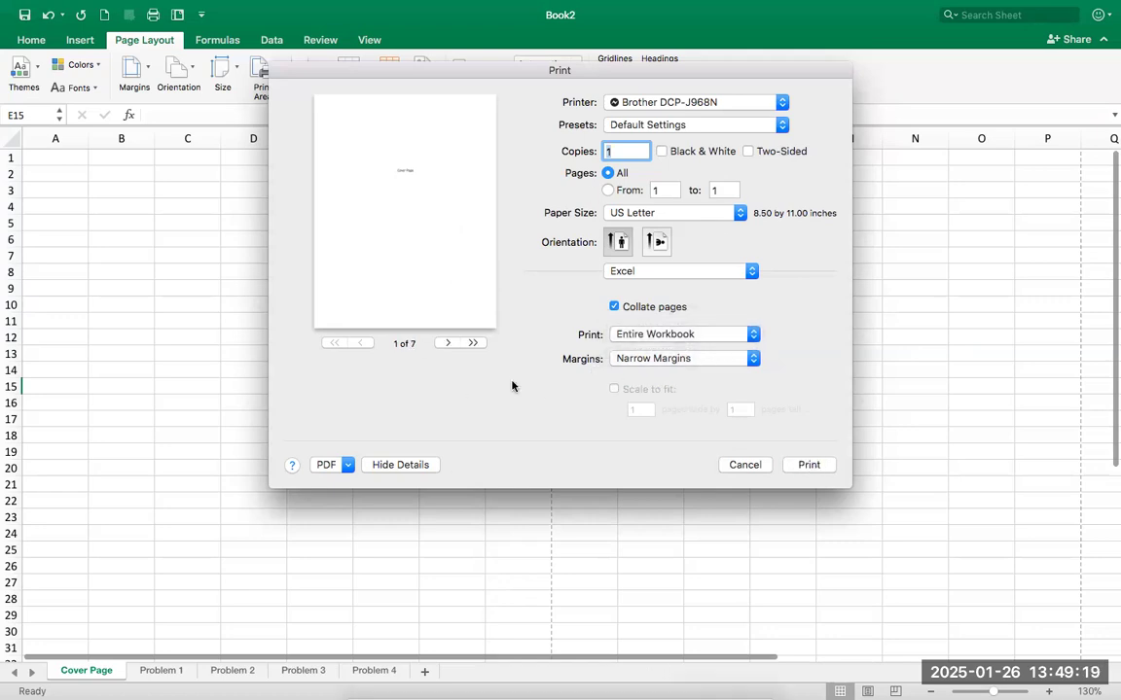
left_click(443, 346)
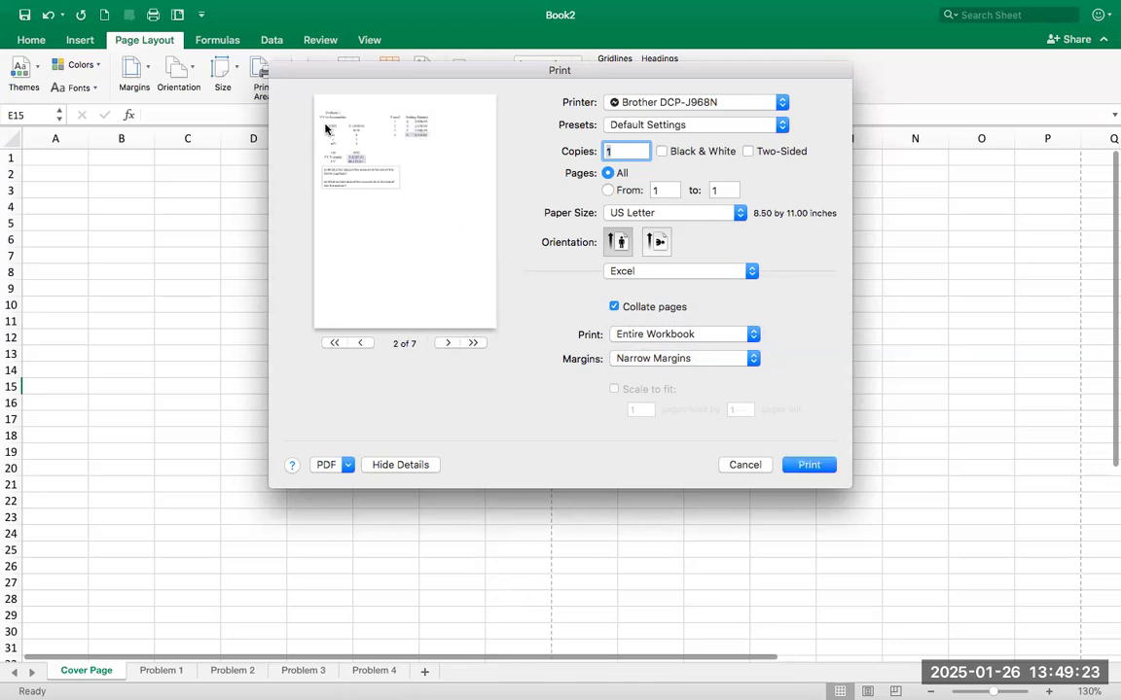
left_click(447, 344)
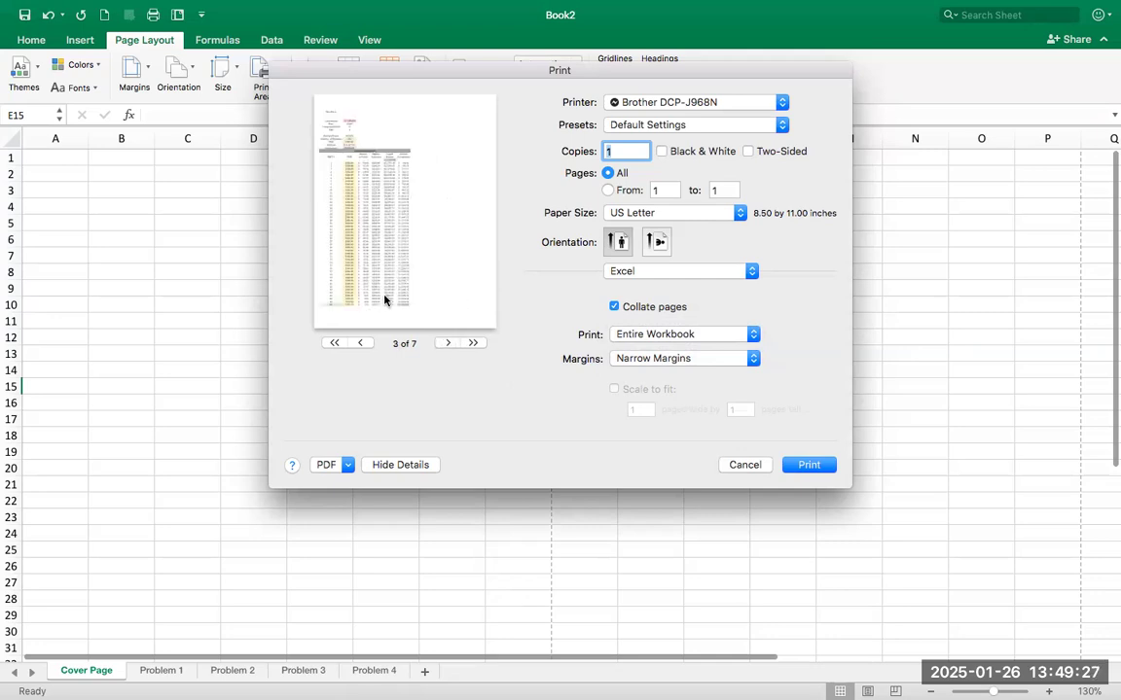
left_click(446, 342)
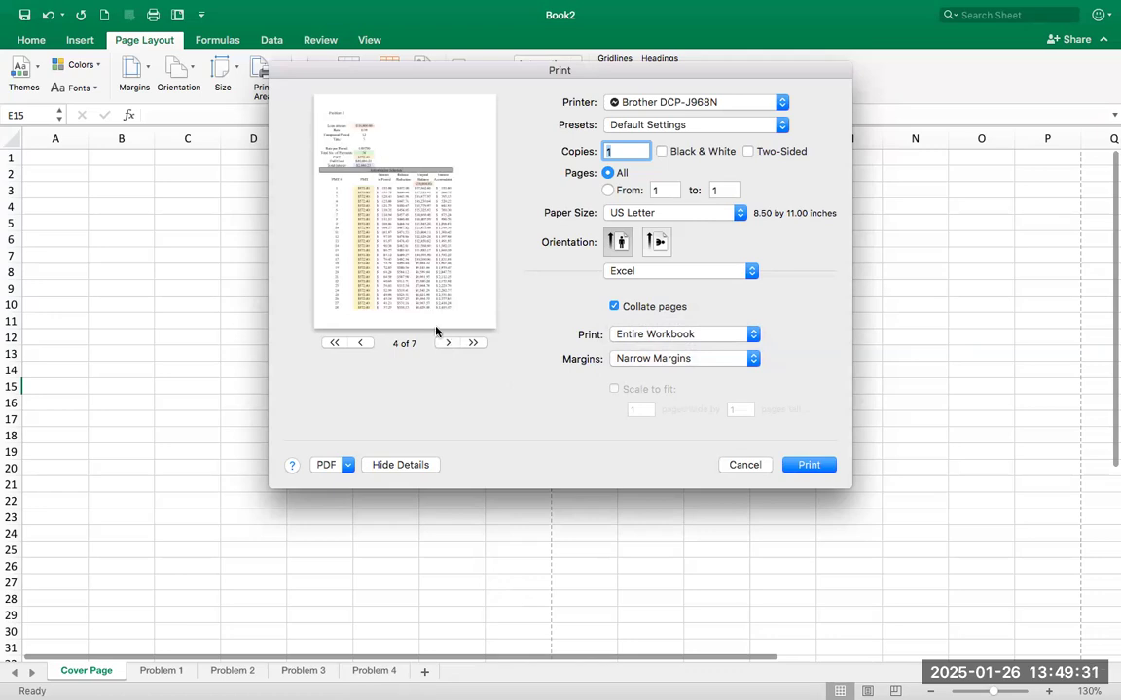
left_click(446, 343)
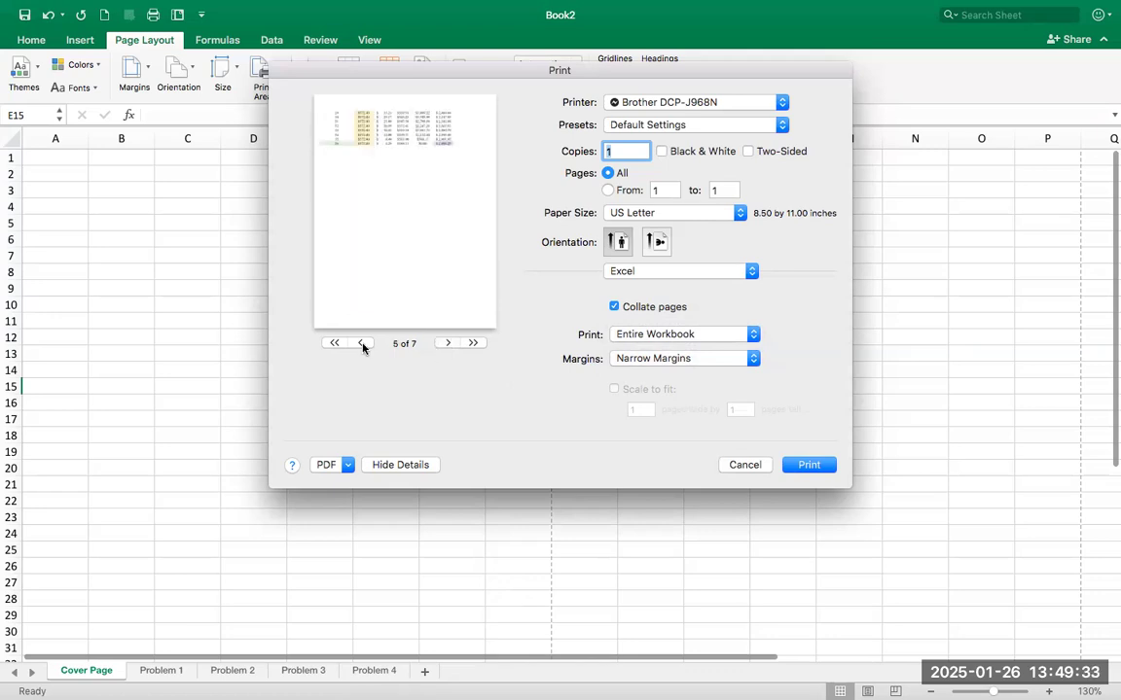
left_click(362, 343)
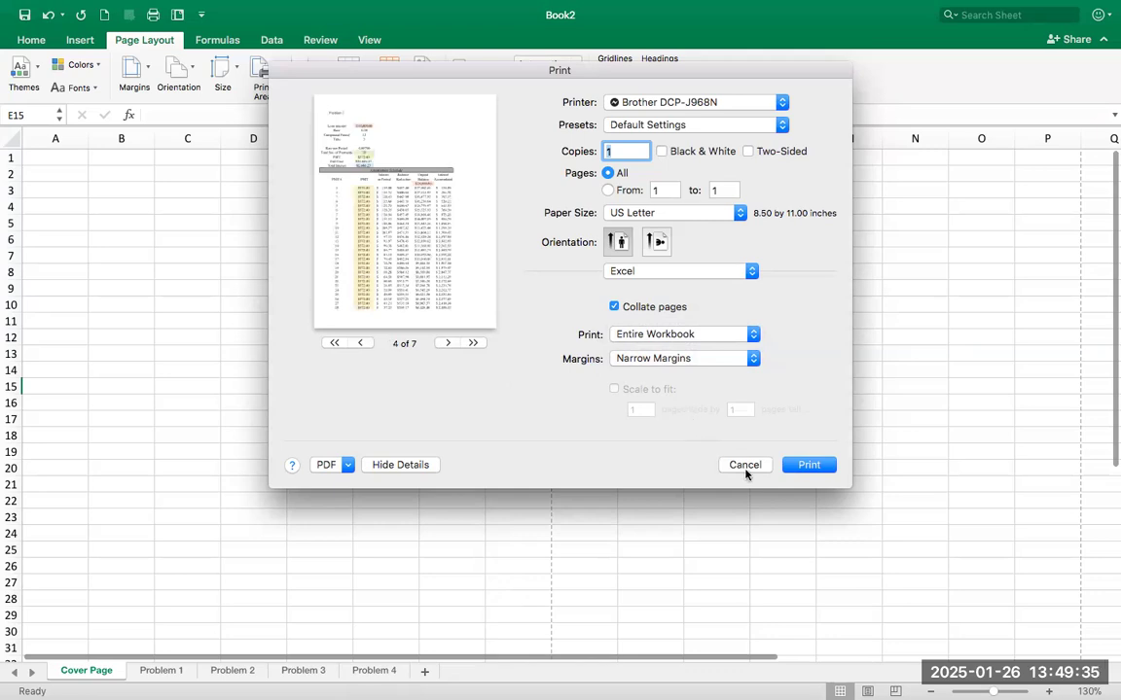
left_click(745, 466)
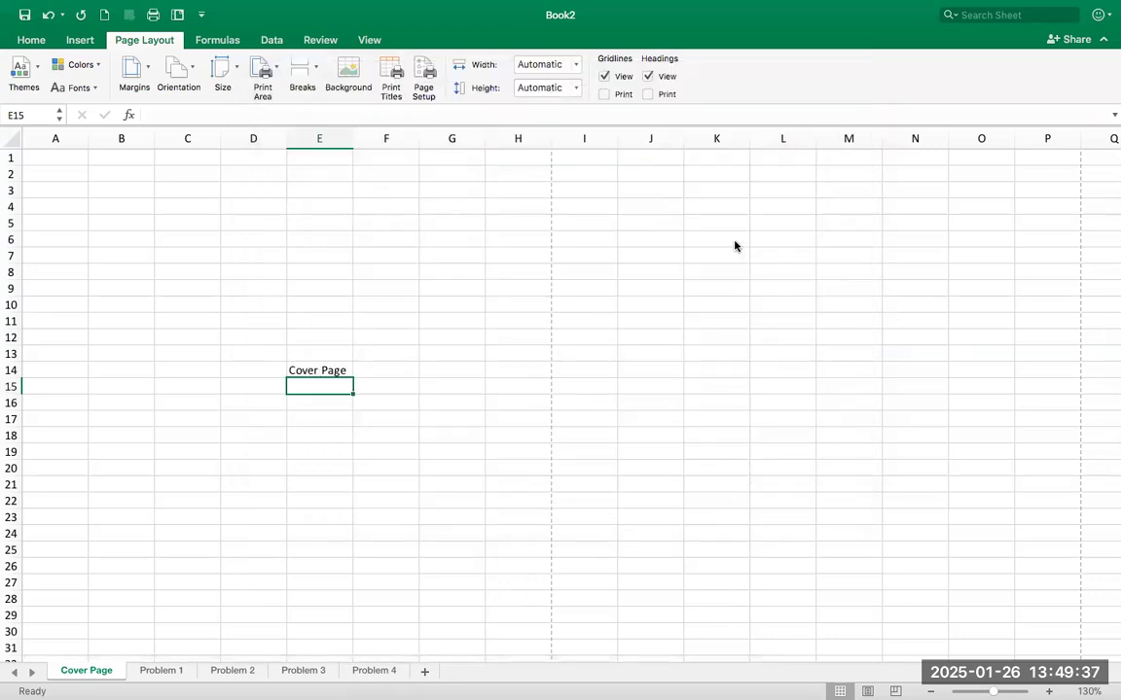
Scale the Problem 3 sheet's printout to fit 1 page wide by 1 page tall and close the print settings without printing.
left_click(306, 673)
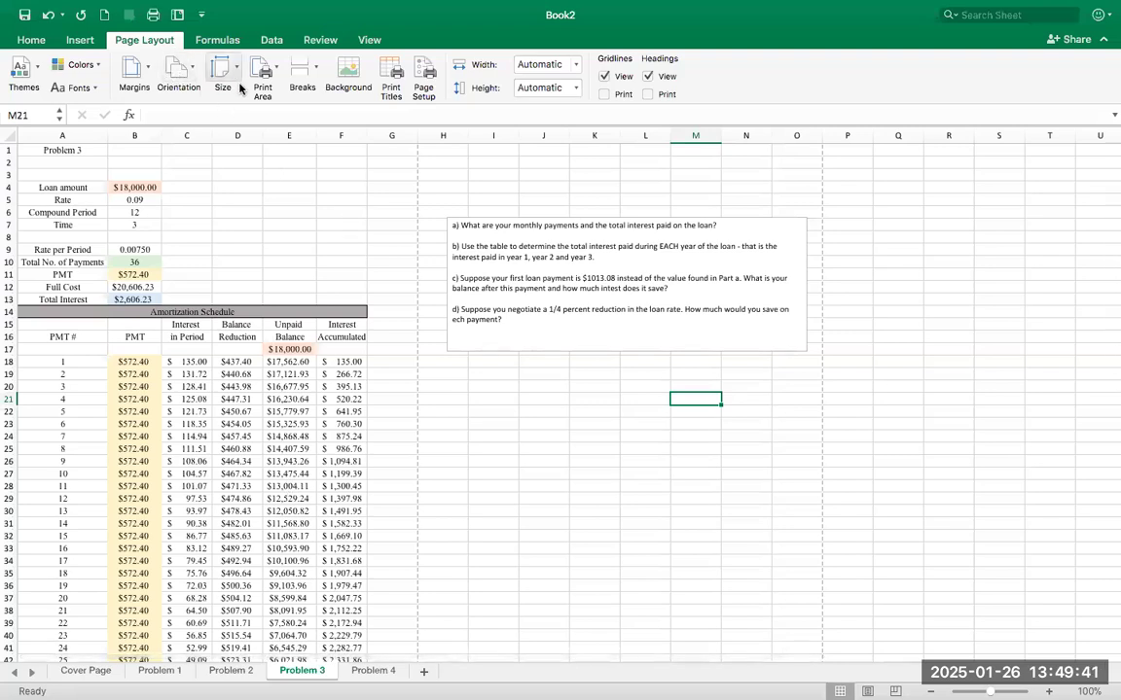
left_click(233, 183)
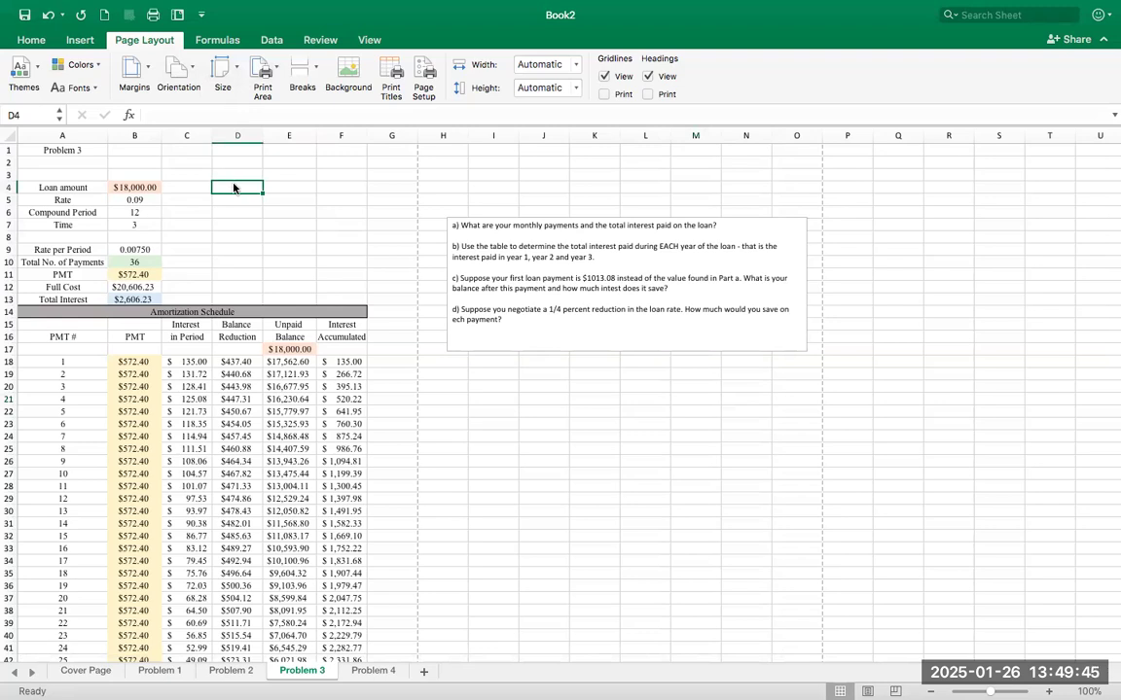
key("super+p")
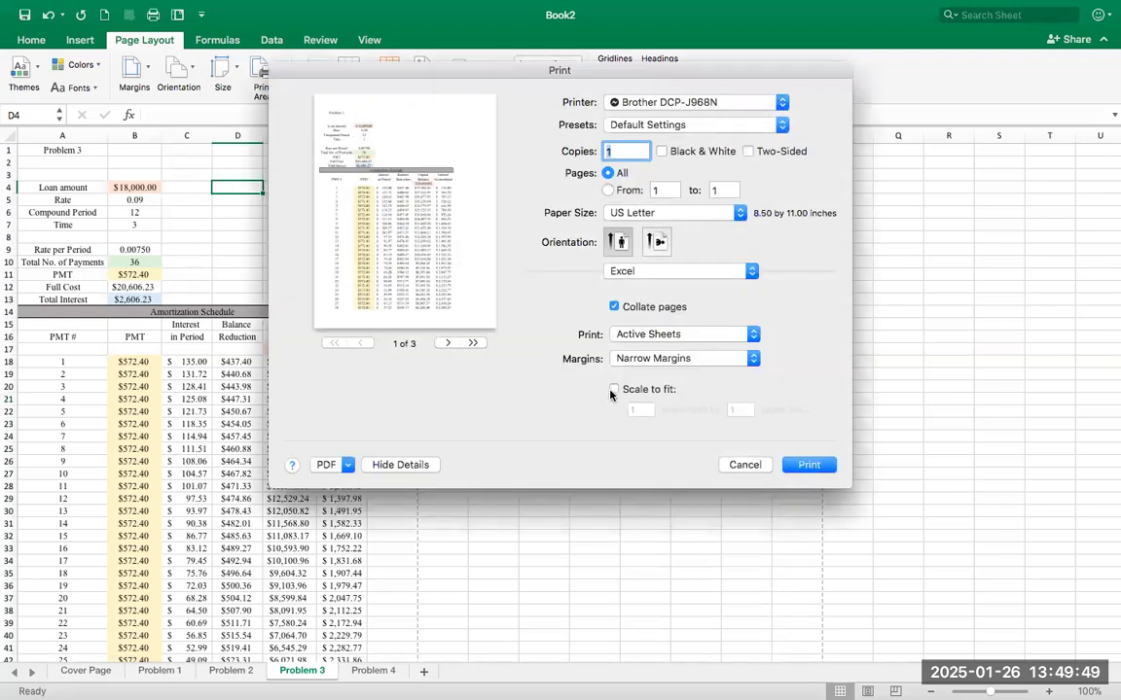
left_click(613, 390)
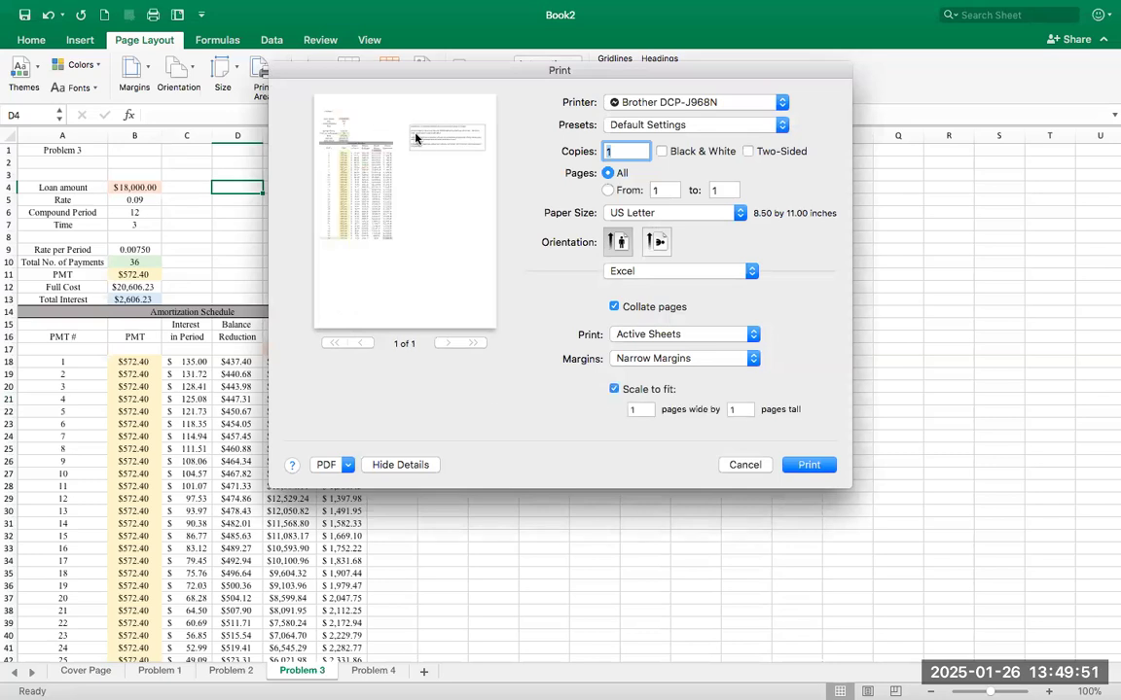
key("Escape")
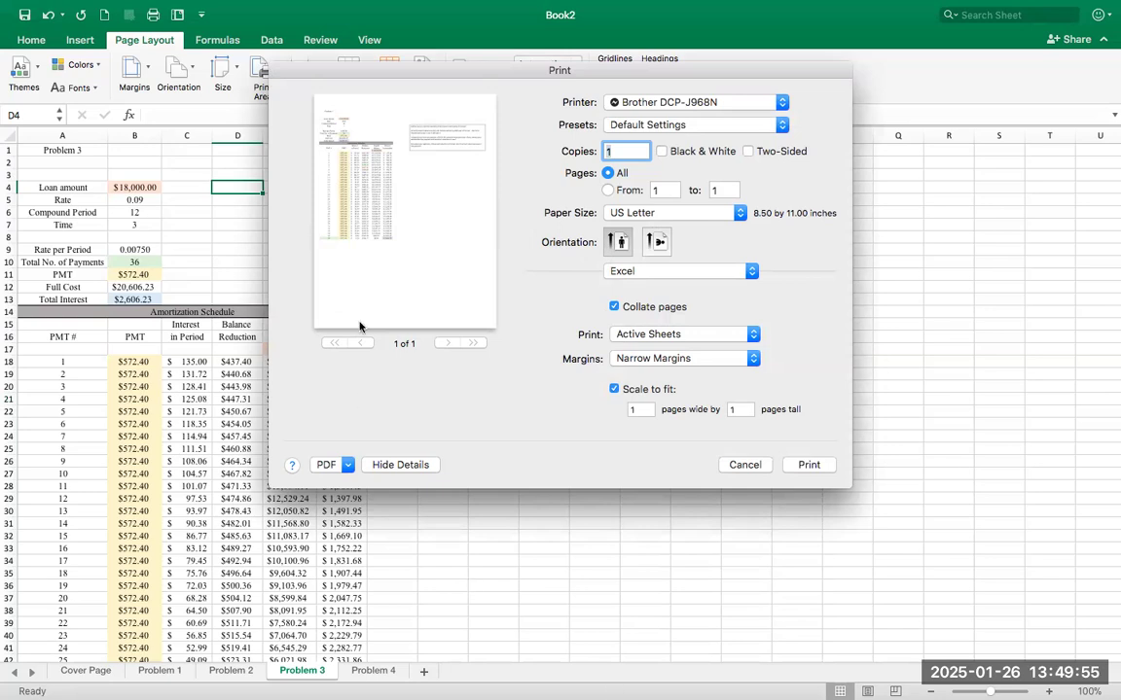
left_click(744, 466)
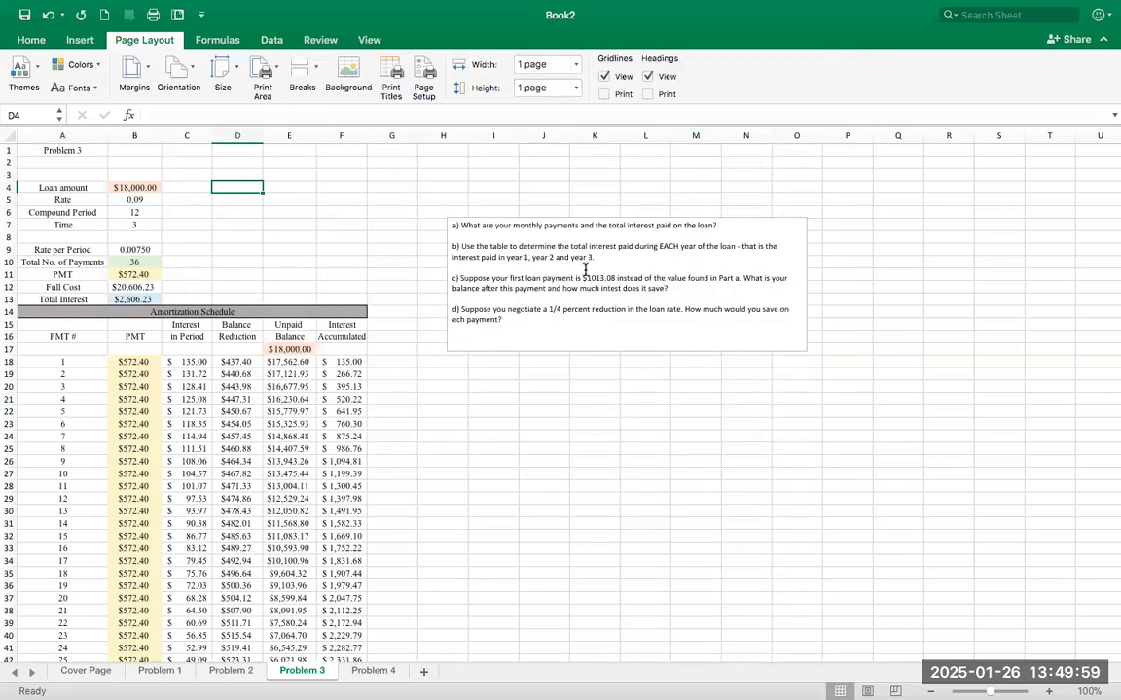
Move the Problem 3 questions text box beside the amortization schedule, starting at about G14.
left_click(585, 269)
left_click_drag(658, 215, 687, 295)
left_click(595, 275)
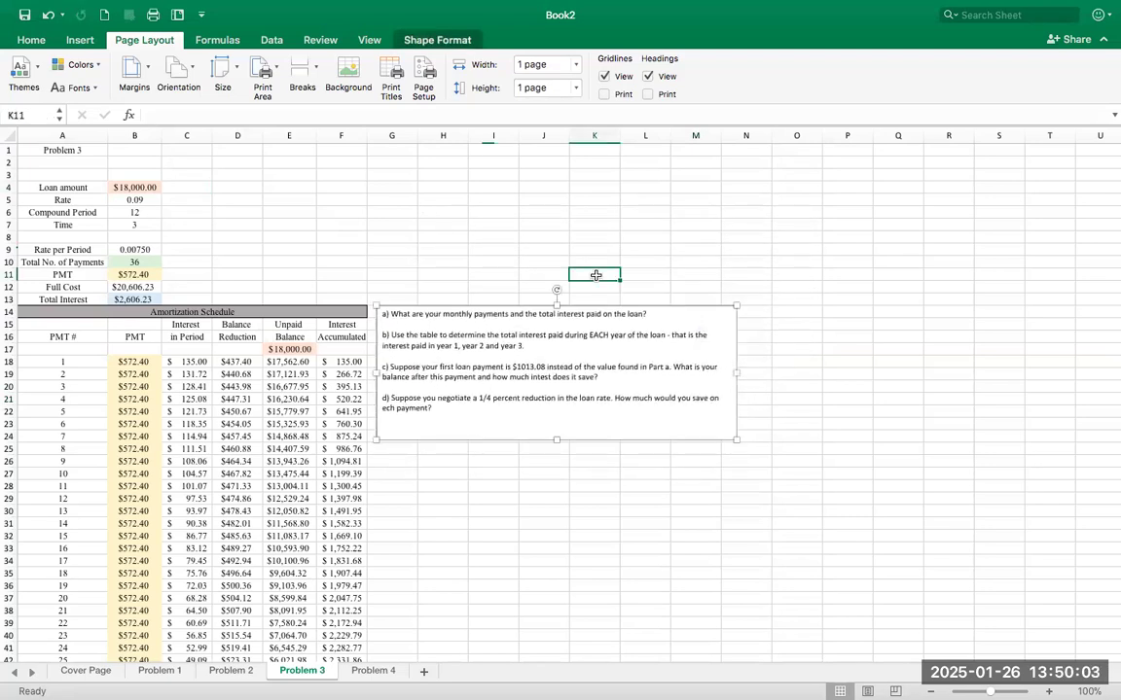
Lengthen the questions text box down to about row 38 and narrow it to end just inside column K.
scroll(744, 233, "down", 5)
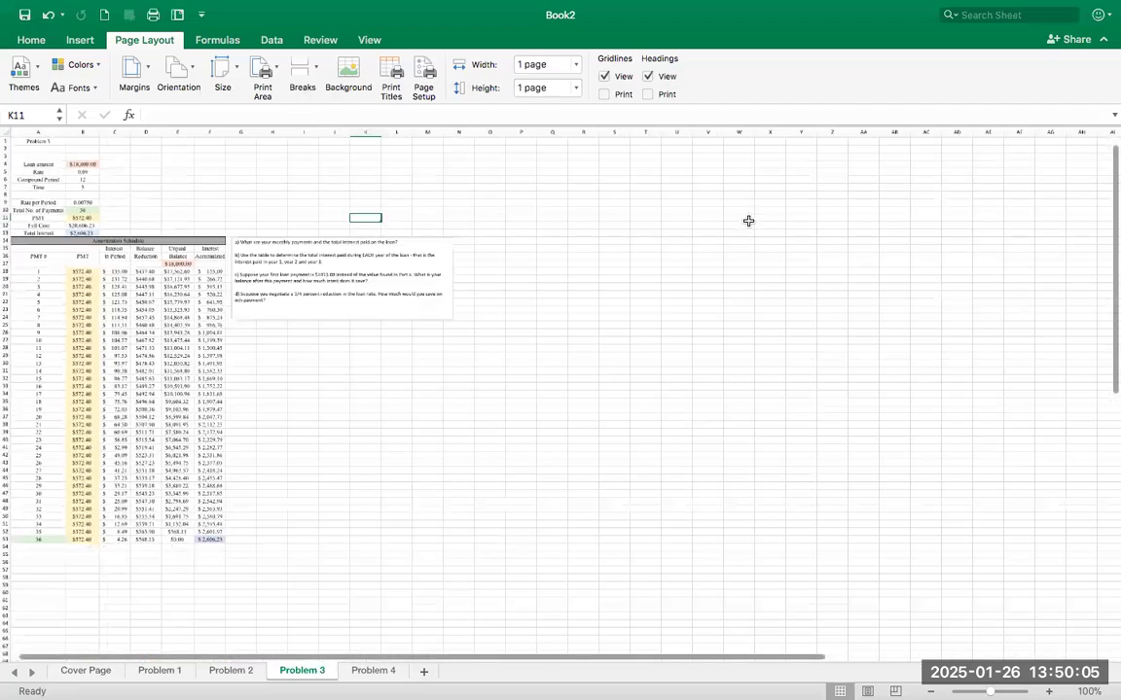
scroll(748, 221, "up", 3)
scroll(748, 224, "down", 5)
scroll(720, 242, "up", 2)
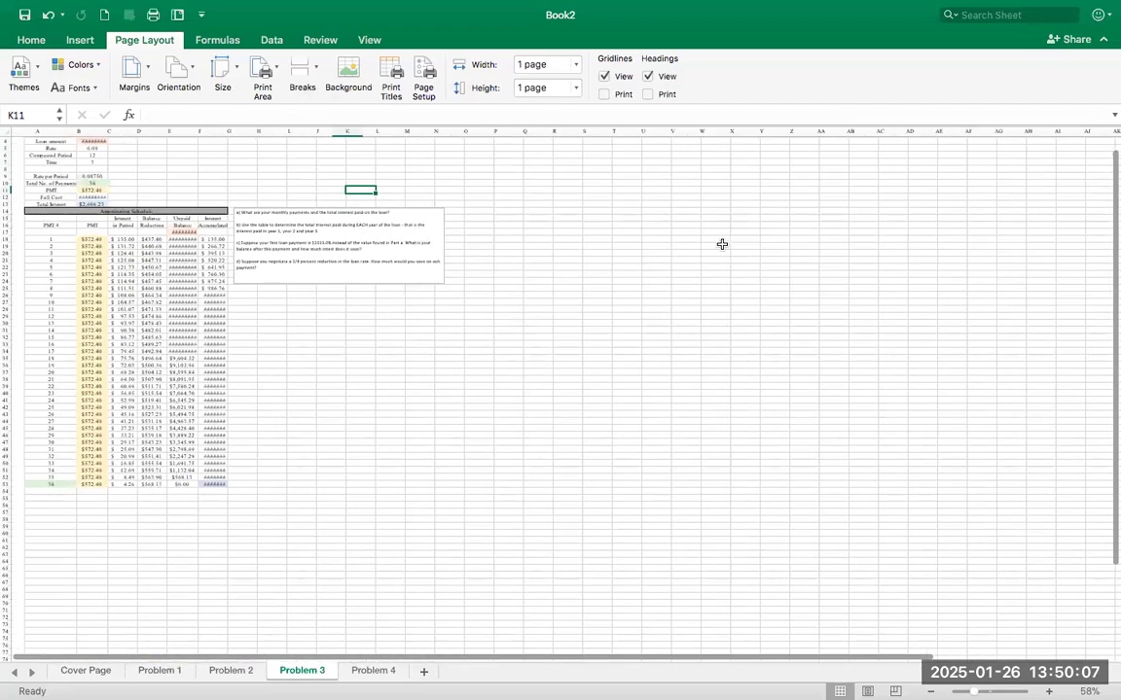
left_click_drag(27, 140, 431, 495)
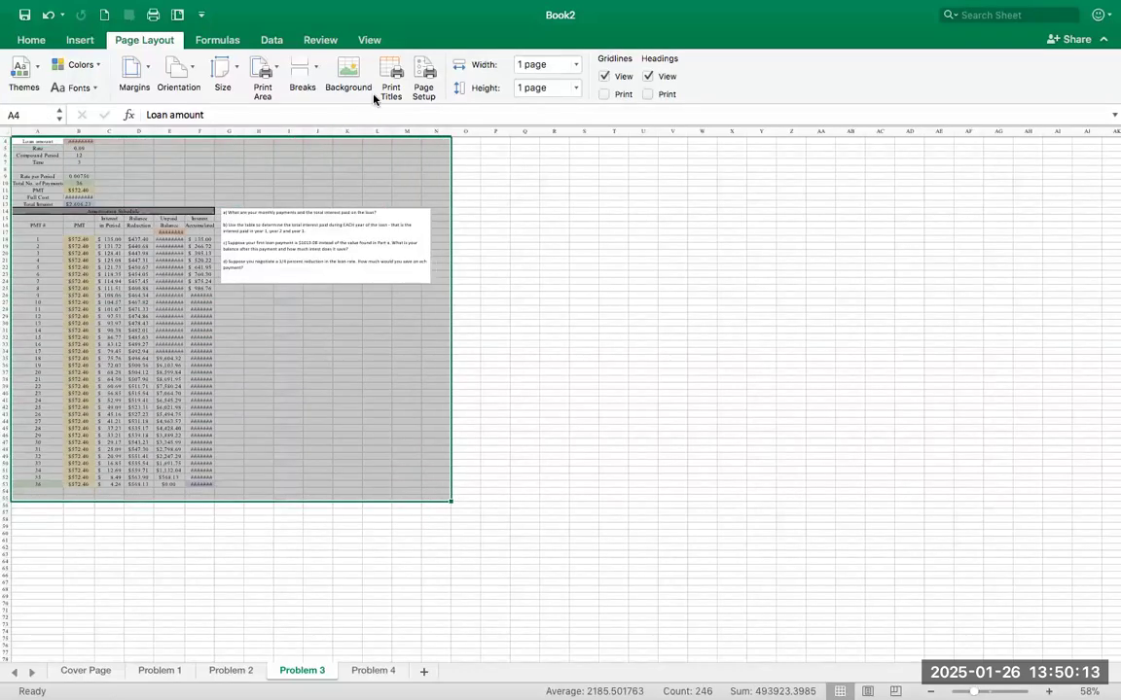
left_click(336, 329)
left_click(333, 277)
left_click_drag(324, 285, 325, 382)
left_click_drag(429, 294, 341, 296)
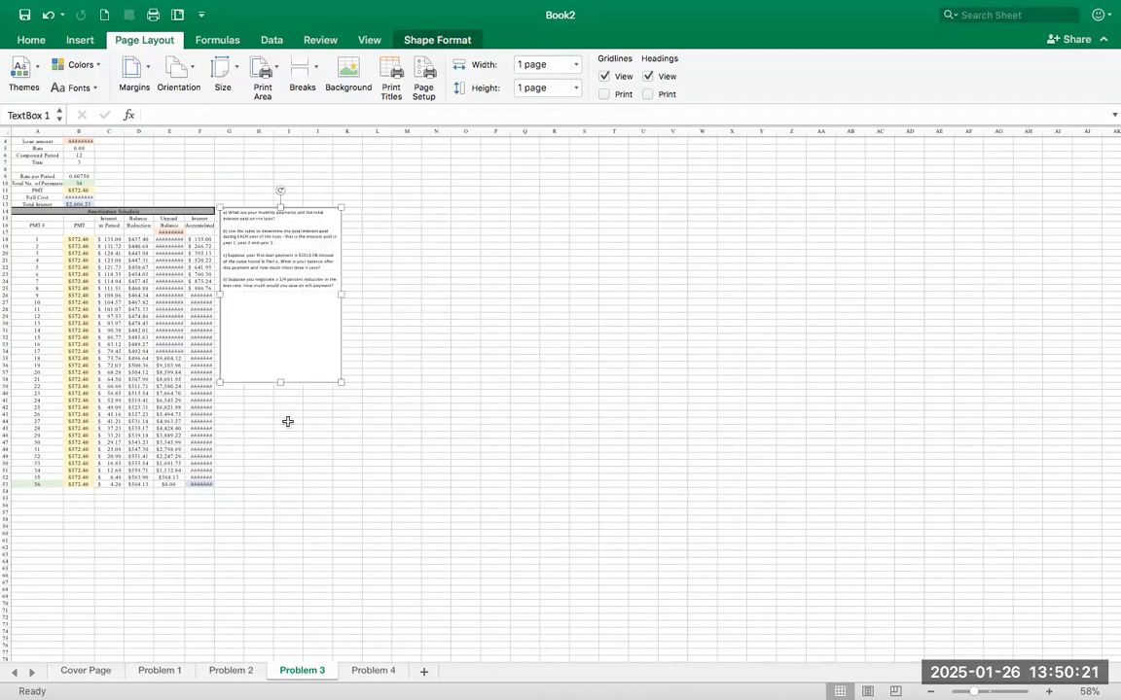
Set the Problem 3 print area from A4 to about K56, covering the schedule and text box, and open the print preview.
left_click(285, 454)
left_click_drag(41, 142, 354, 503)
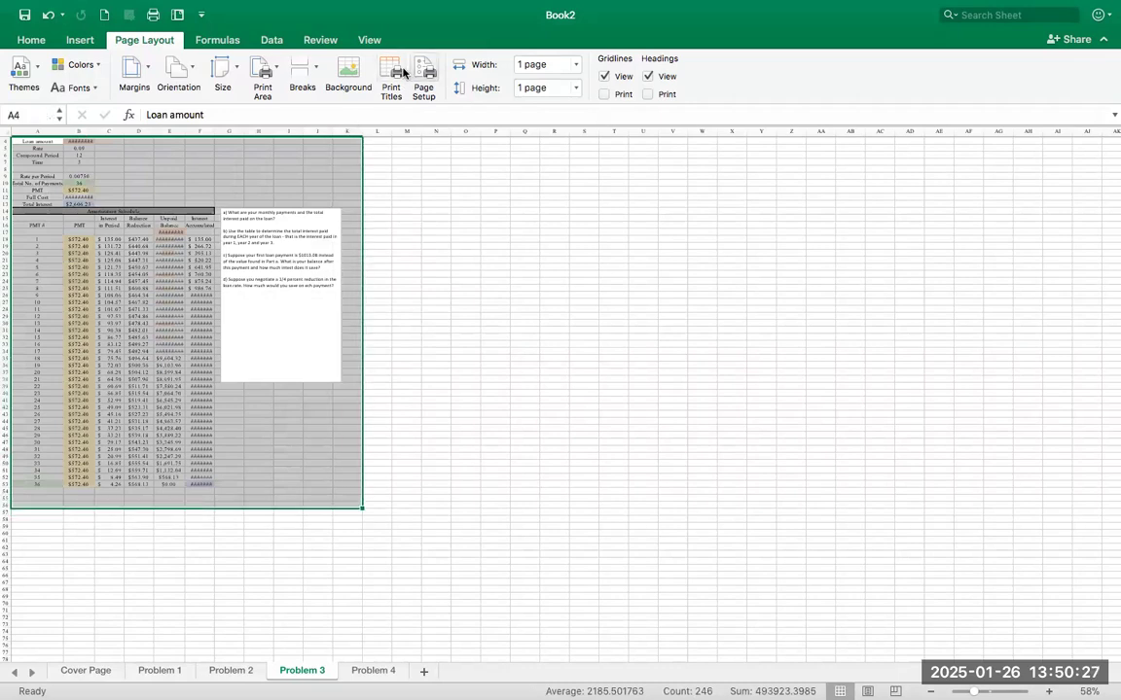
left_click(263, 70)
left_click(288, 97)
key("super+p")
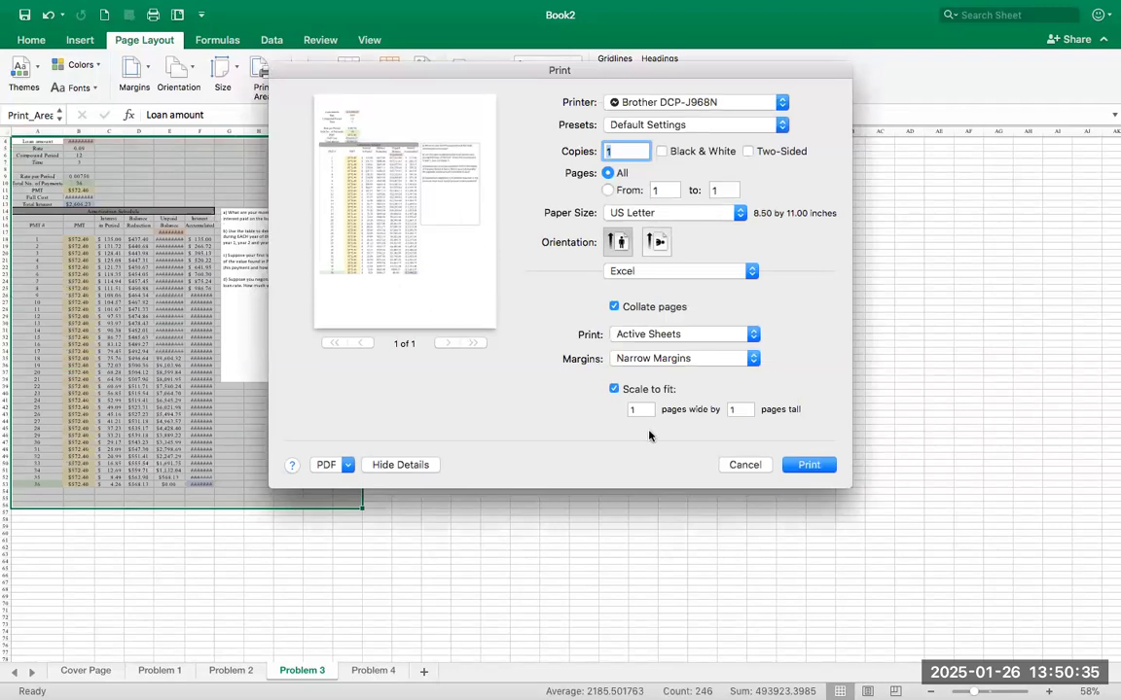
Close the Problem 3 print preview without printing, glance at Problem 4, and switch to the Problem 2 sheet.
left_click(743, 468)
left_click(367, 673)
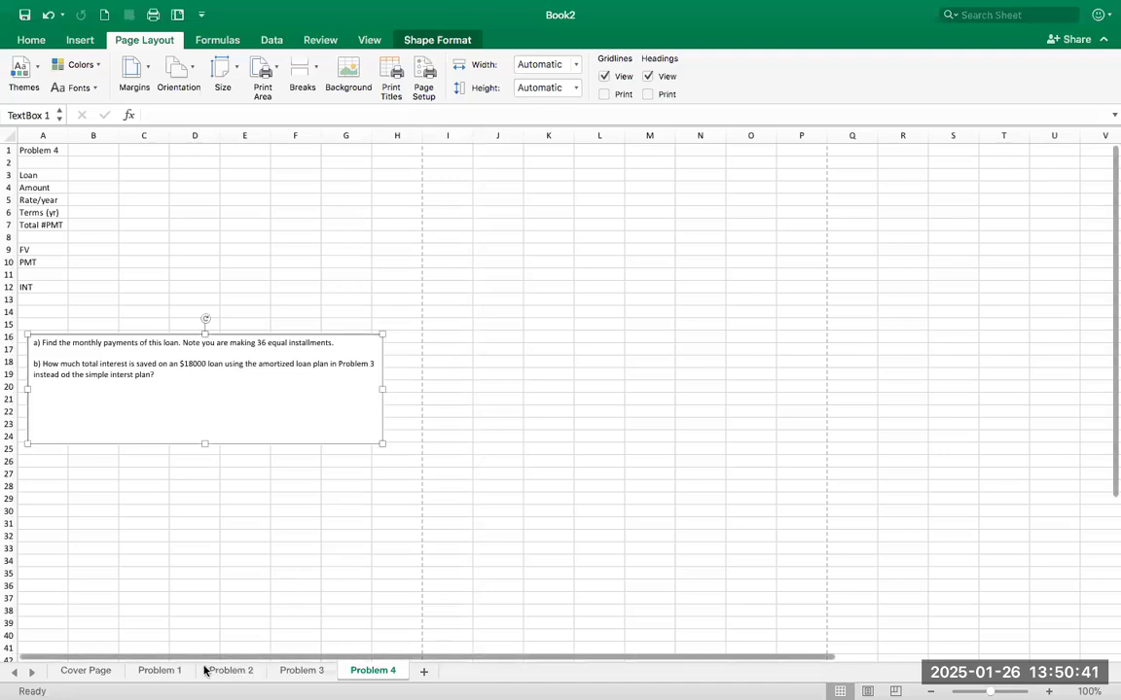
left_click(245, 673)
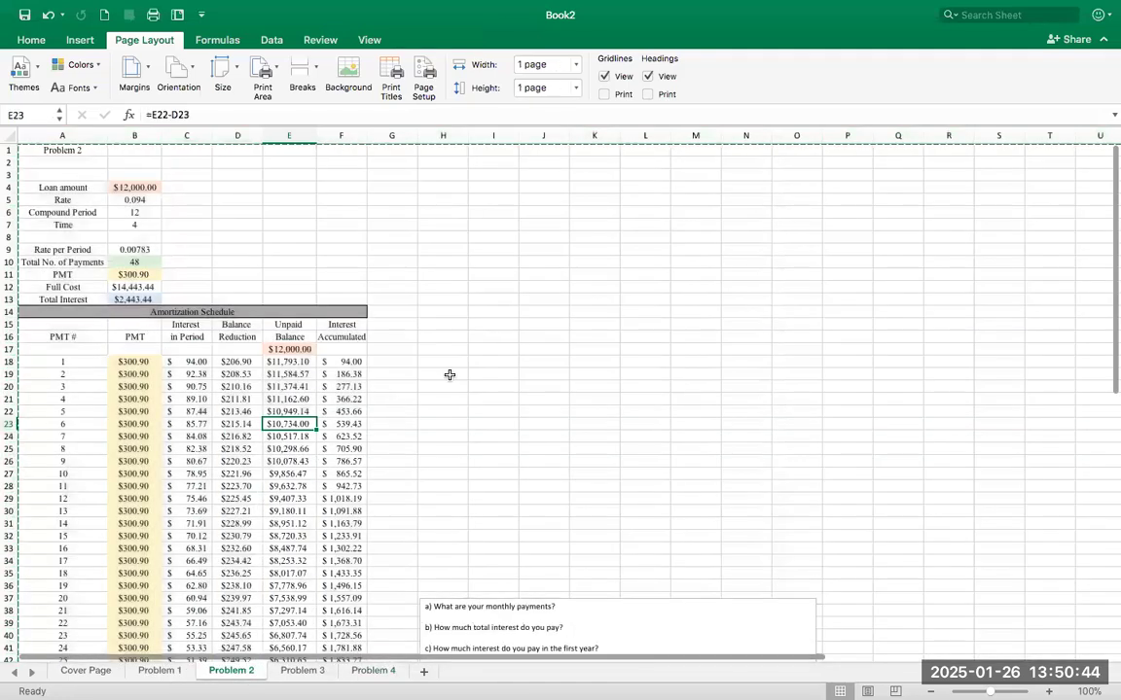
left_click(449, 376)
scroll(449, 377, "down", 10)
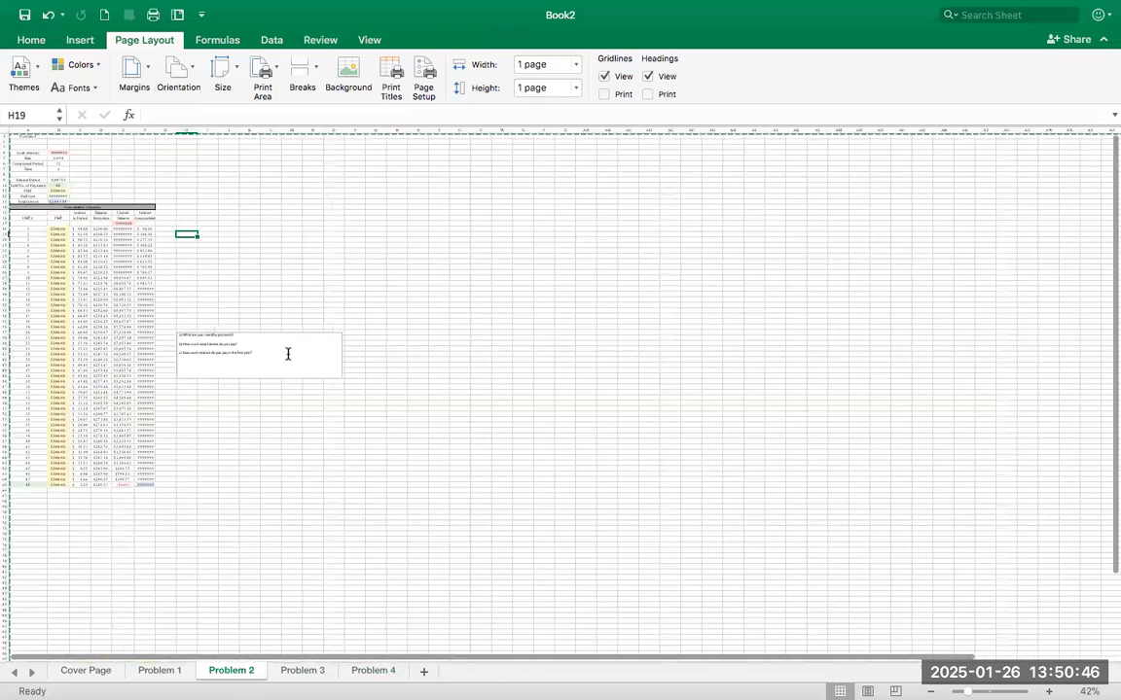
Move the Problem 2 questions text box up beside the amortization schedule, starting at about H19.
left_click(288, 354)
left_click_drag(295, 332, 358, 210)
left_click(229, 239)
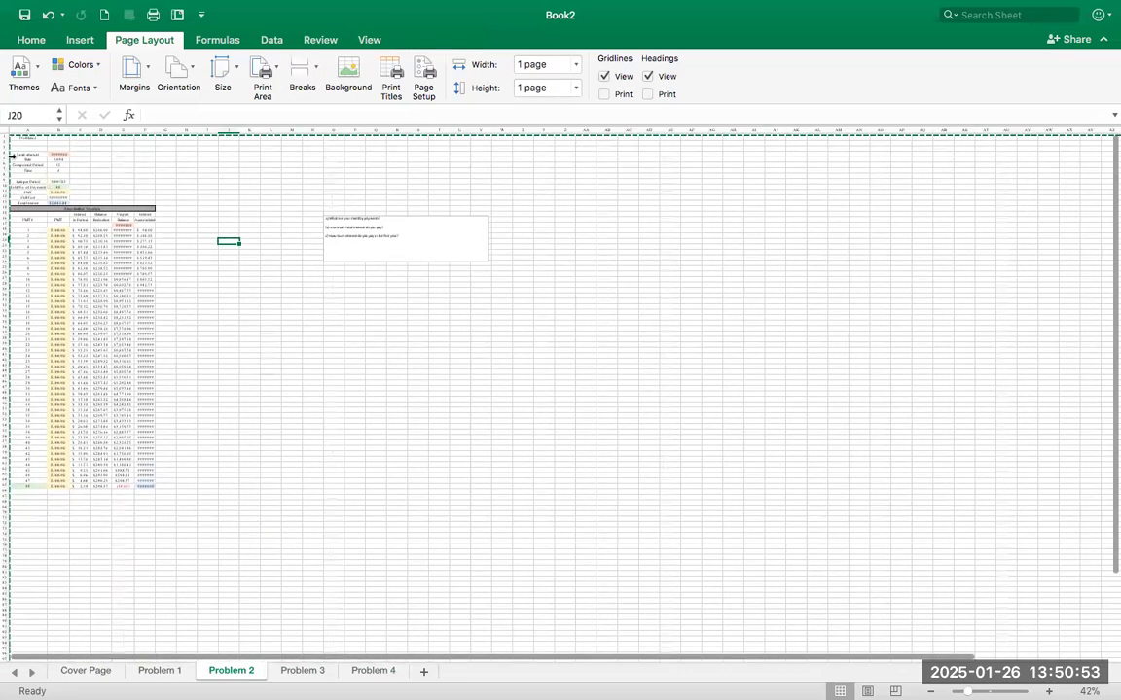
left_click_drag(25, 135, 91, 172)
left_click(336, 302)
left_click(430, 220)
left_click_drag(435, 216, 299, 236)
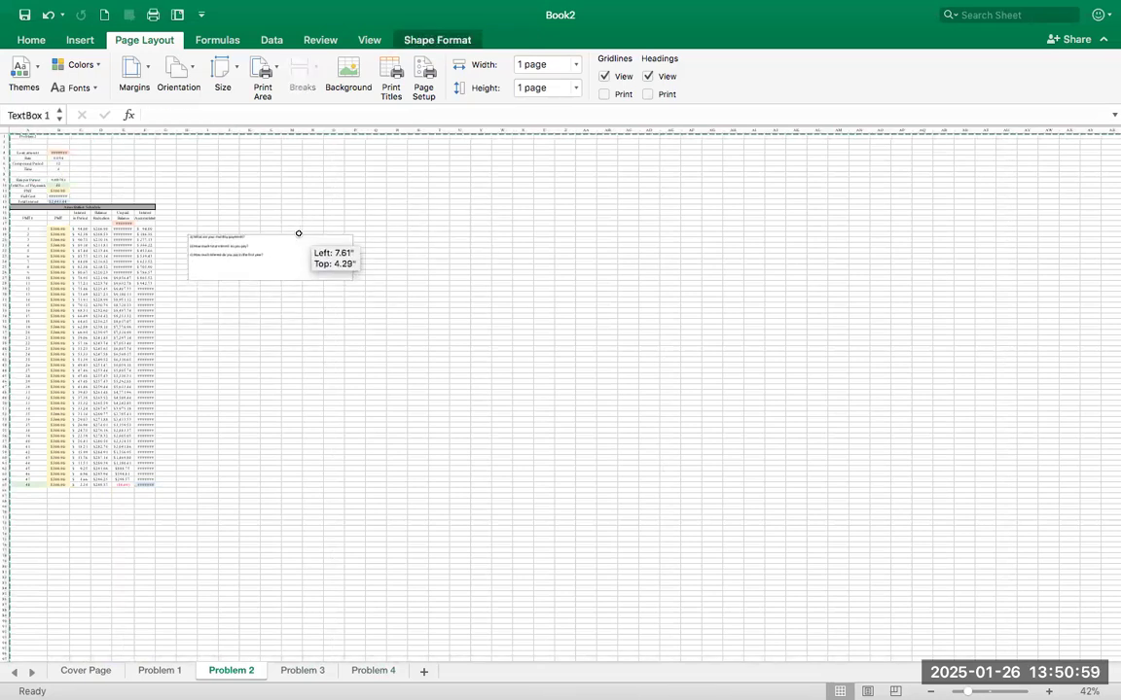
left_click(271, 195)
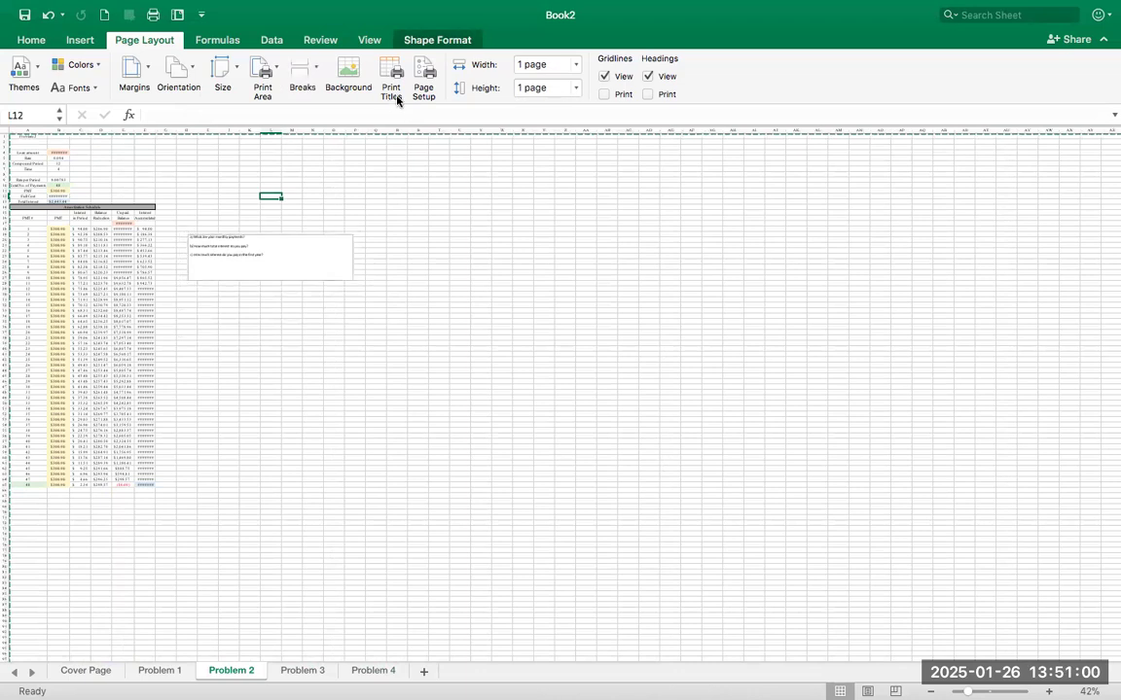
Apply narrow margins and landscape orientation to the Problem 2 sheet.
left_click(266, 76)
left_click(281, 114)
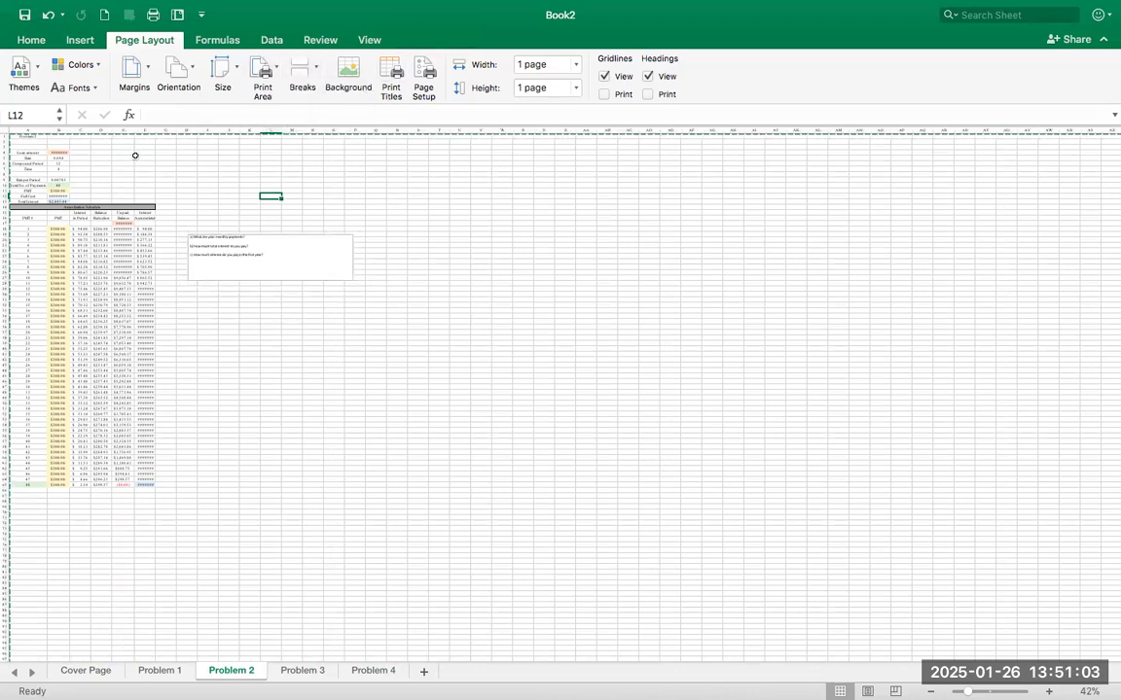
left_click(142, 157)
left_click(288, 235)
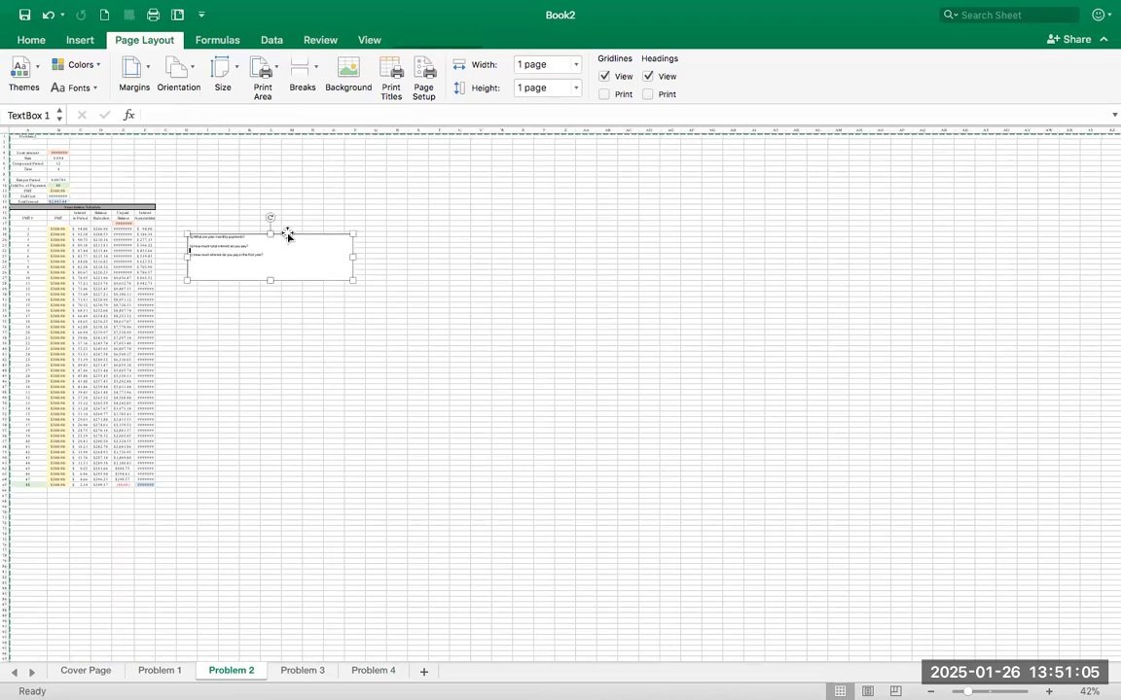
left_click(134, 73)
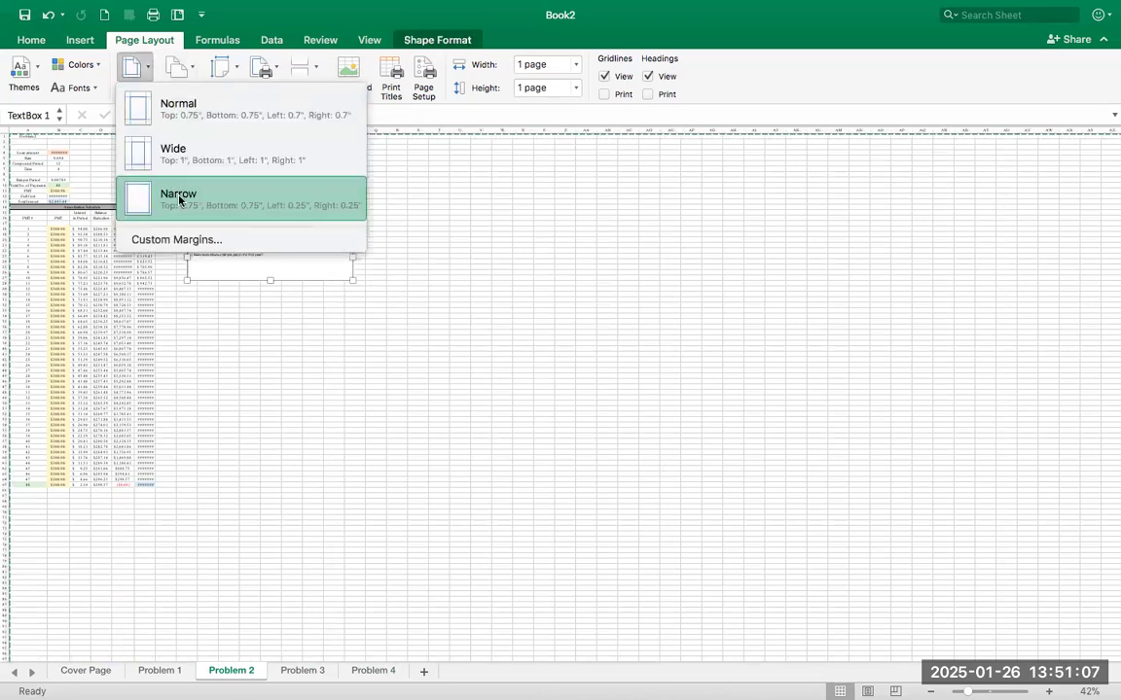
left_click(175, 189)
left_click(175, 70)
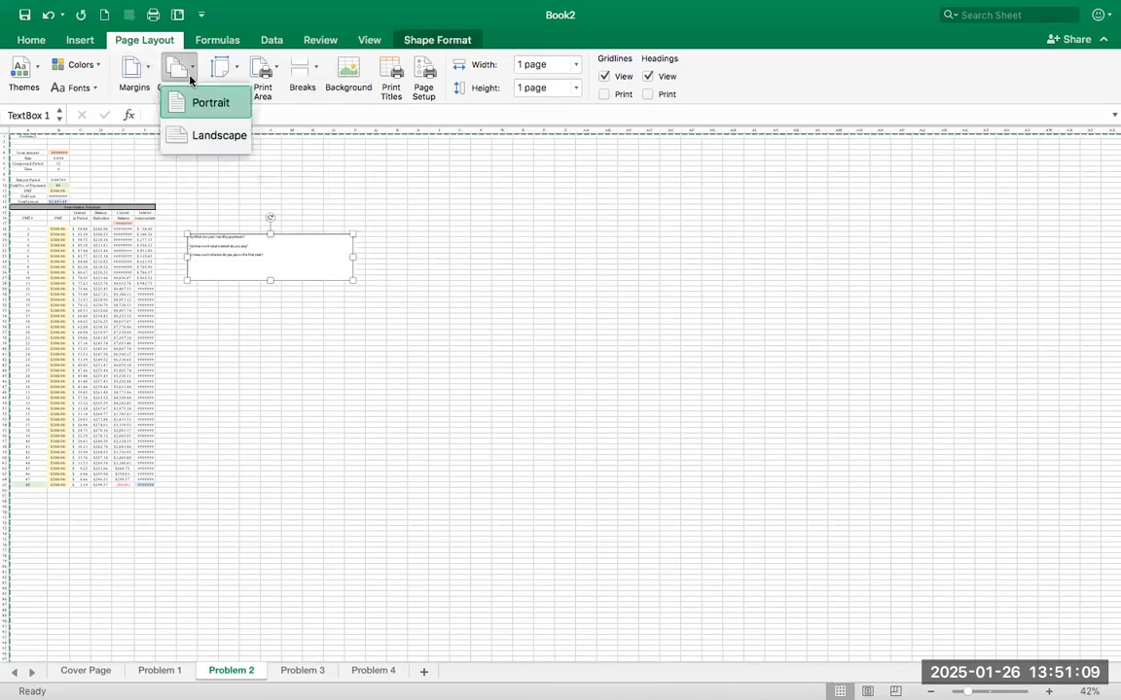
left_click(196, 135)
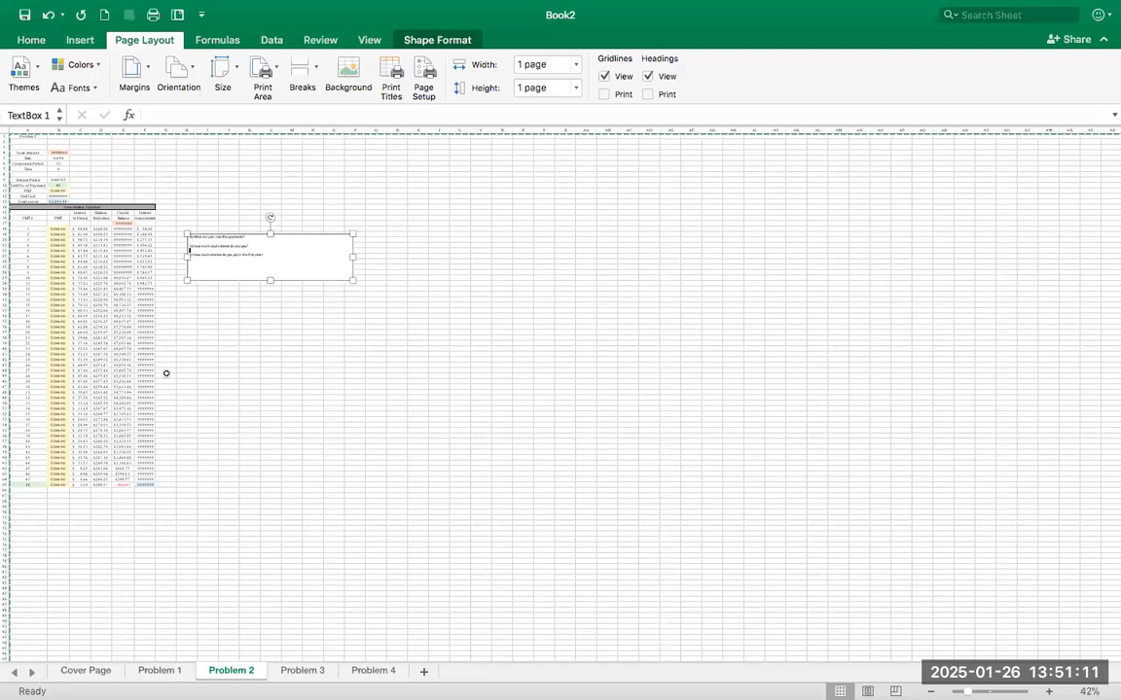
Widen column F of the Problem 2 amortization schedule so the accumulated interest amounts fit.
scroll(166, 373, "up", 5)
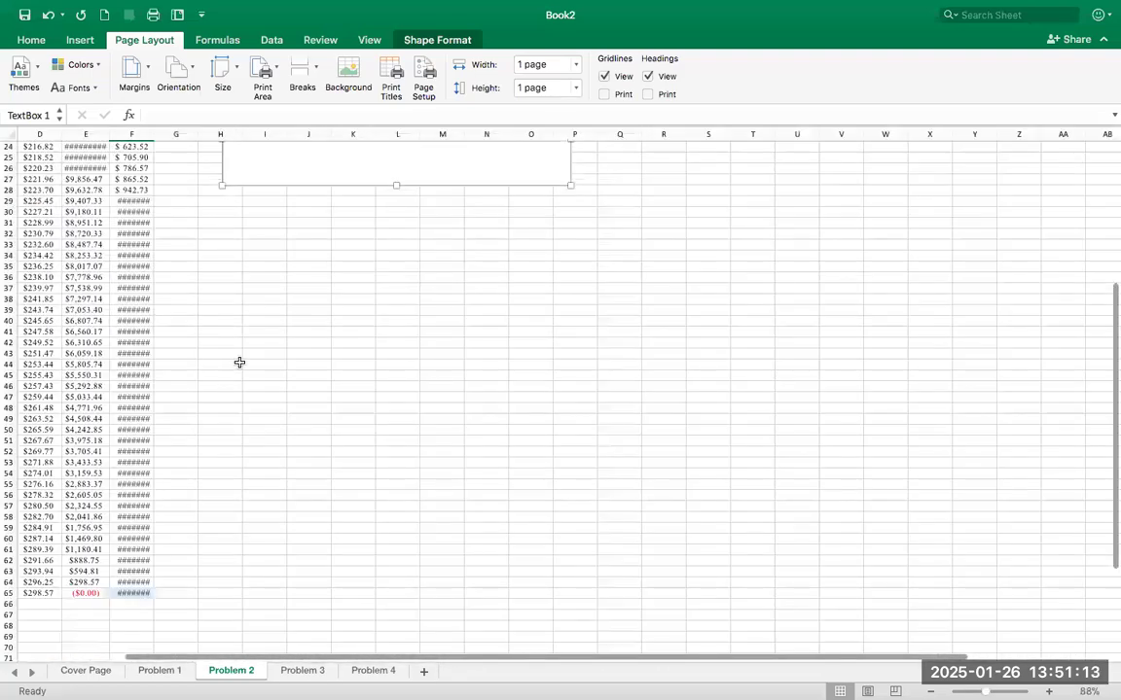
scroll(240, 362, "up", 5)
left_click_drag(201, 133, 201, 134)
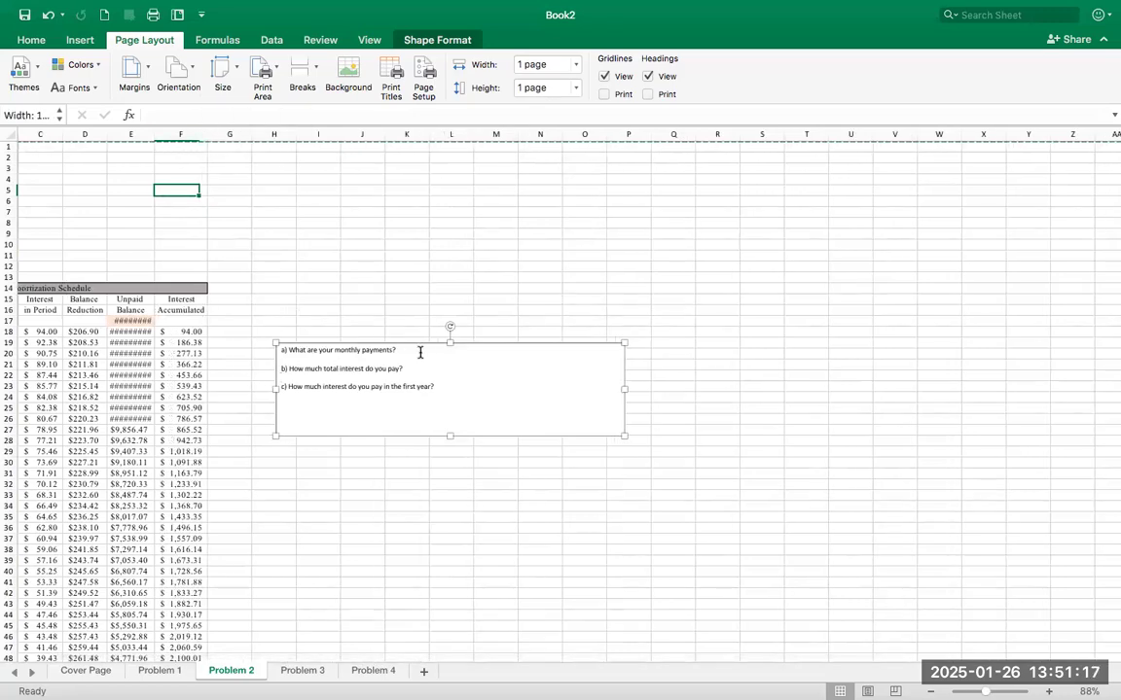
scroll(420, 352, "left", 3)
scroll(420, 352, "down", 1)
scroll(420, 352, "down", 5)
scroll(292, 292, "up", 3)
Set the Problem 2 page to portrait orientation with narrow margins and nudge the questions text box to about I15.
left_click(133, 70)
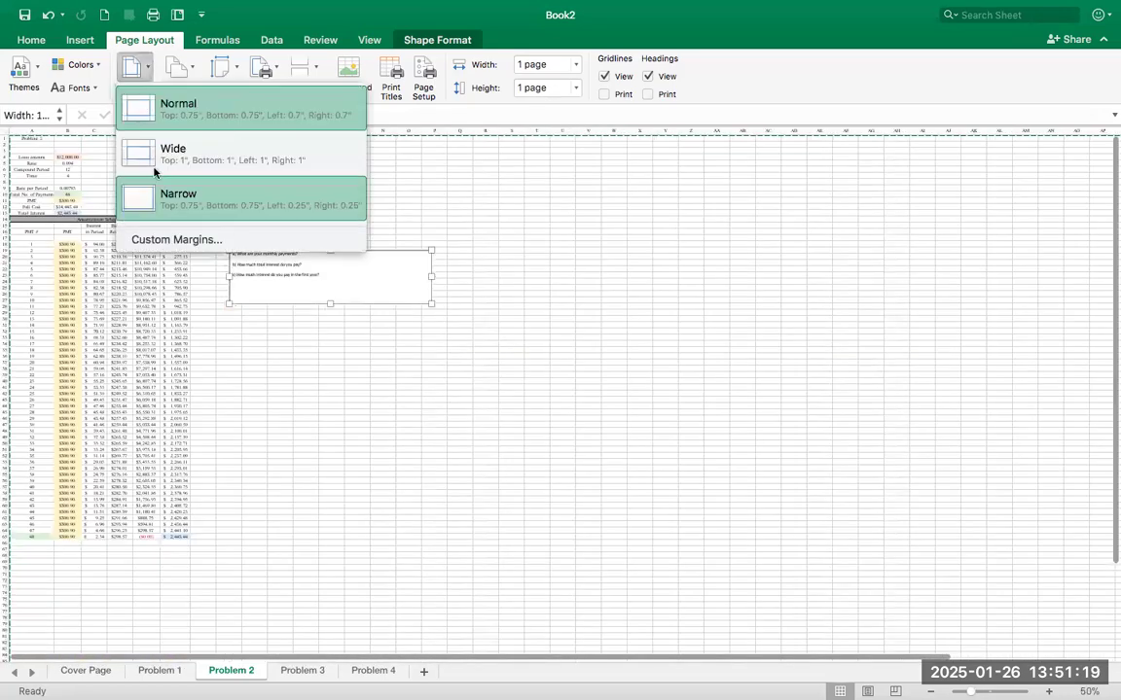
left_click(195, 200)
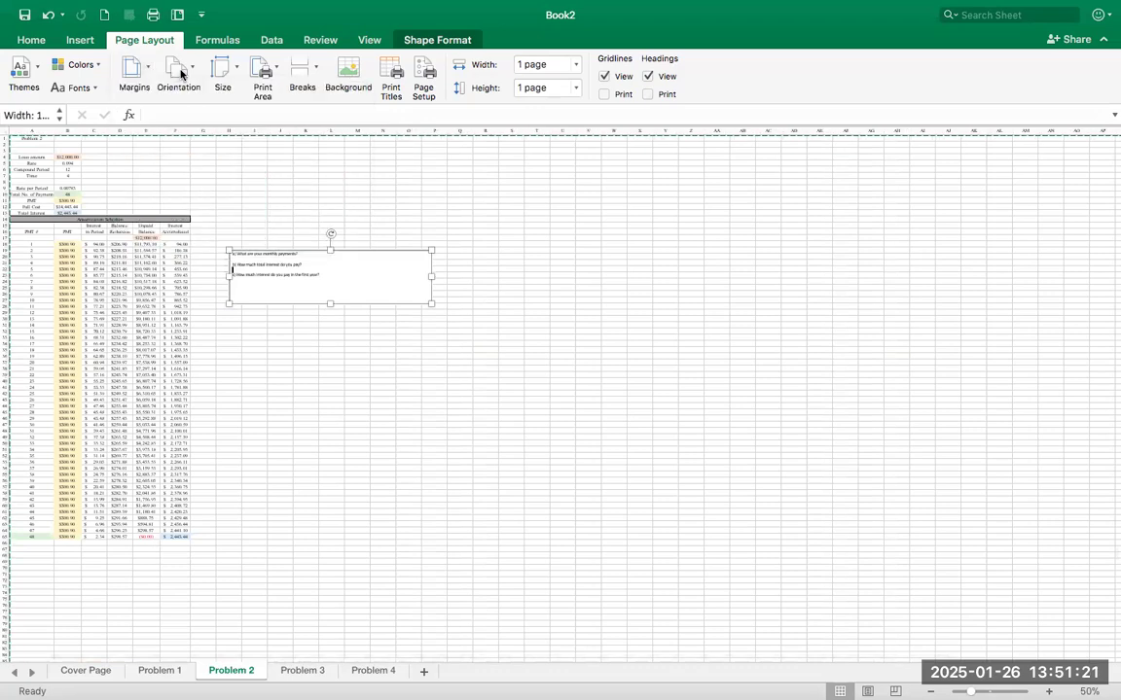
left_click(181, 76)
left_click(188, 102)
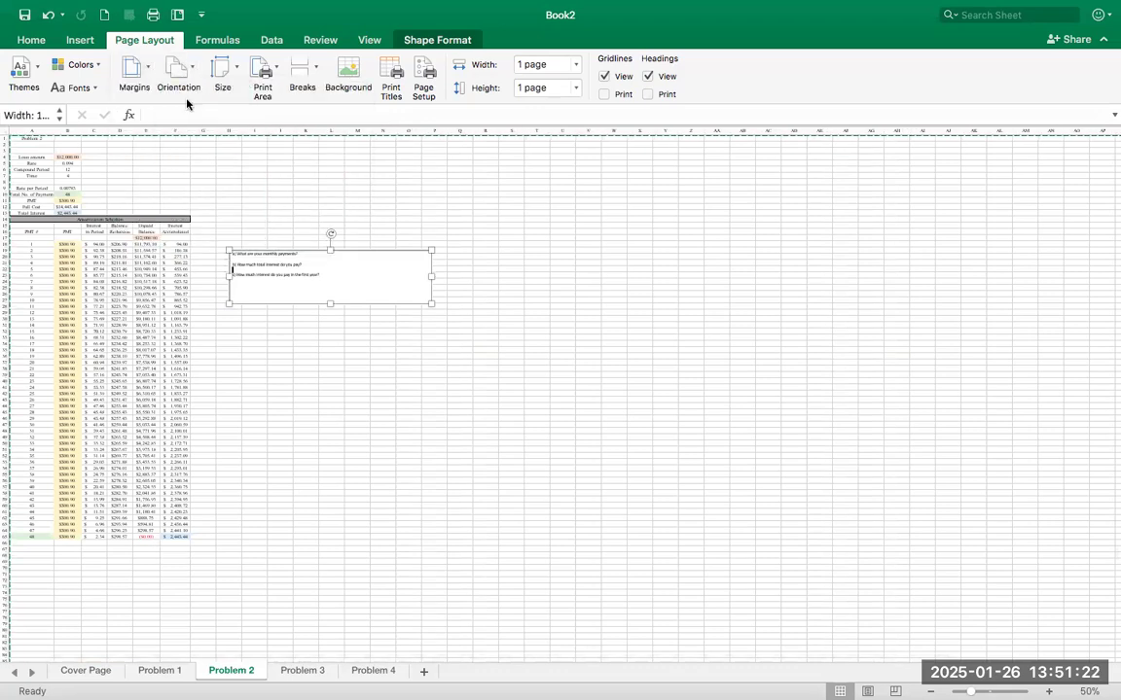
left_click(133, 72)
left_click(154, 201)
left_click_drag(313, 251, 326, 227)
left_click(290, 351)
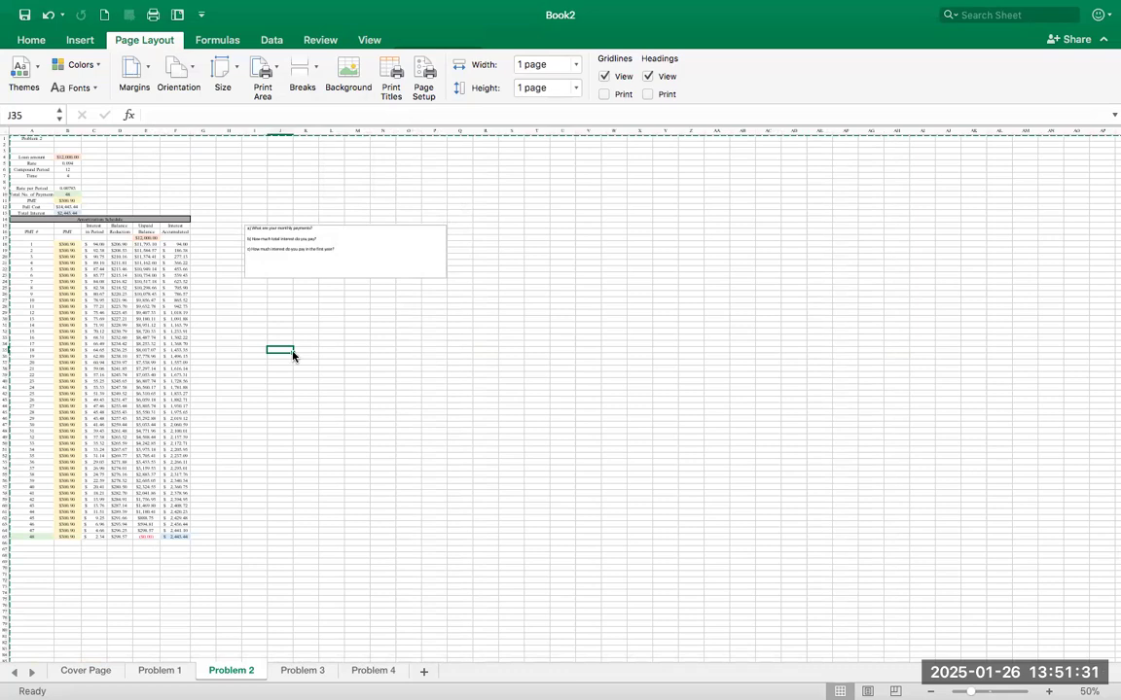
Turn off scale-to-fit in Problem 2's print settings, check the resulting preview pages, and close without printing.
key("super+p")
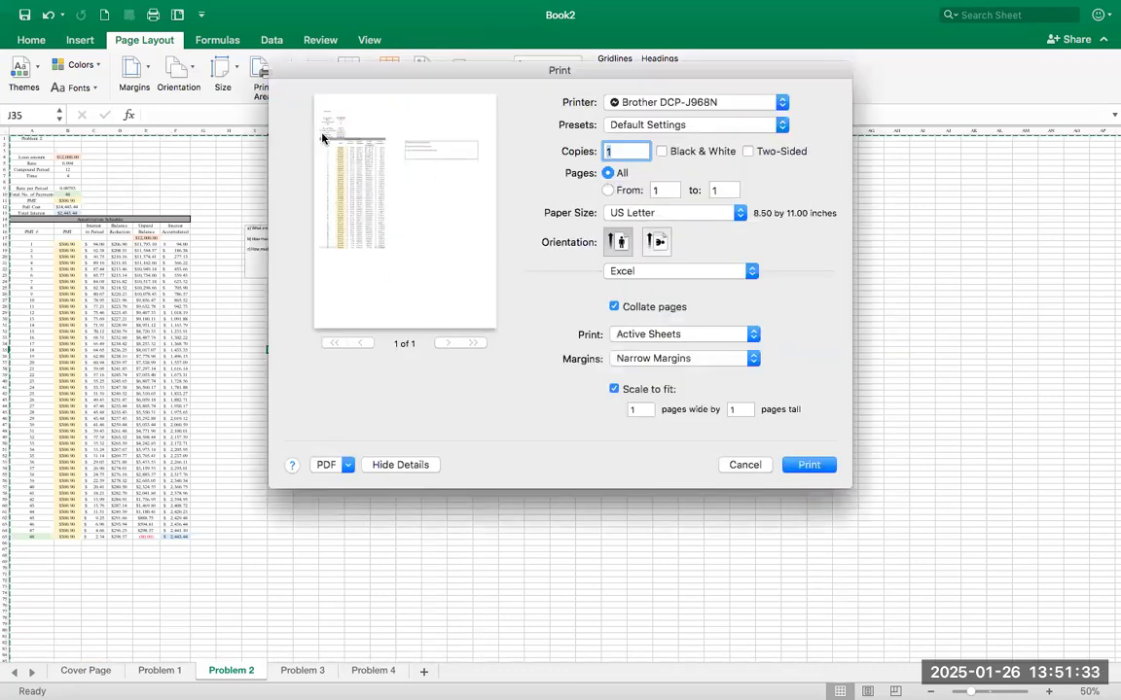
left_click(614, 390)
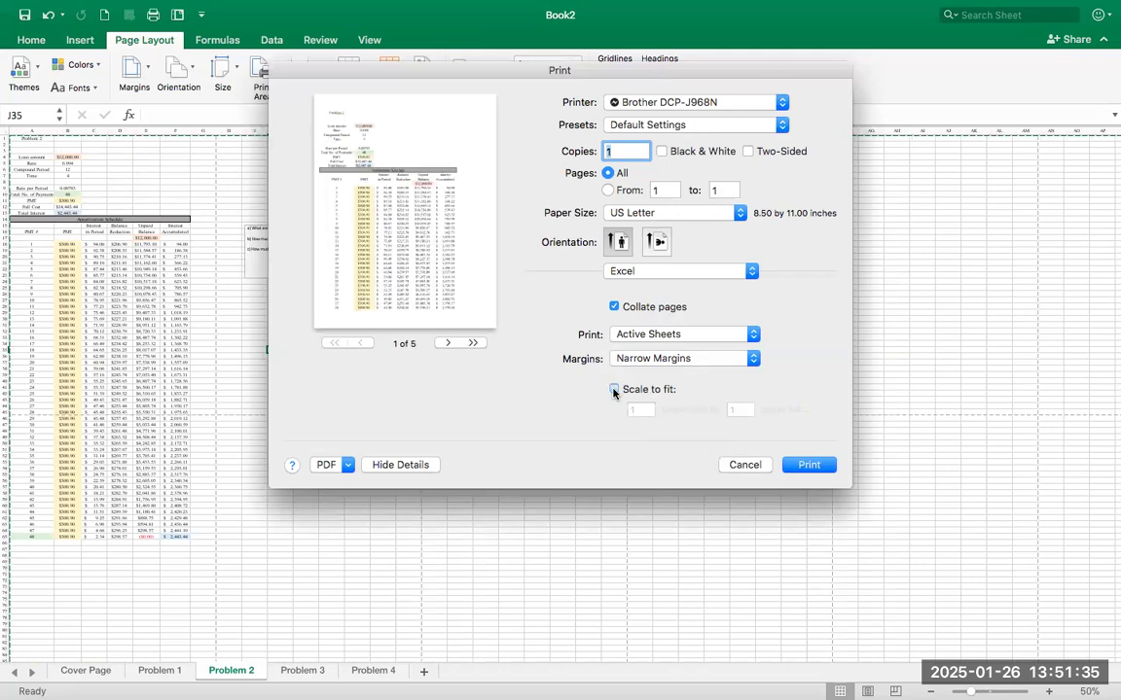
left_click(446, 344)
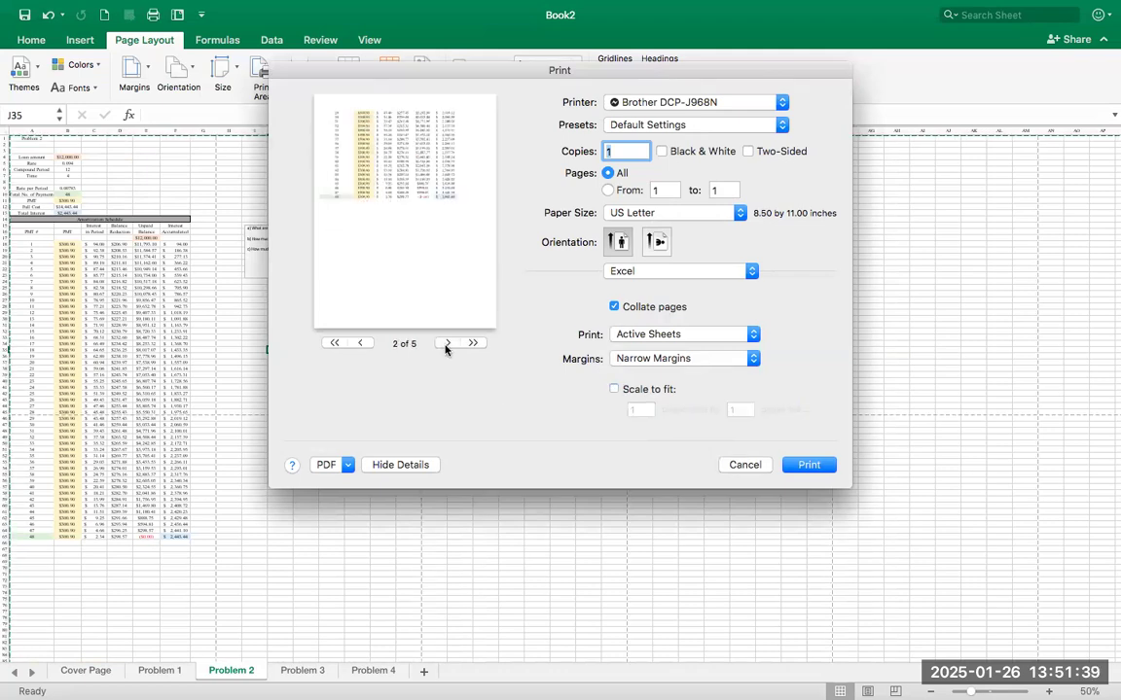
left_click(447, 346)
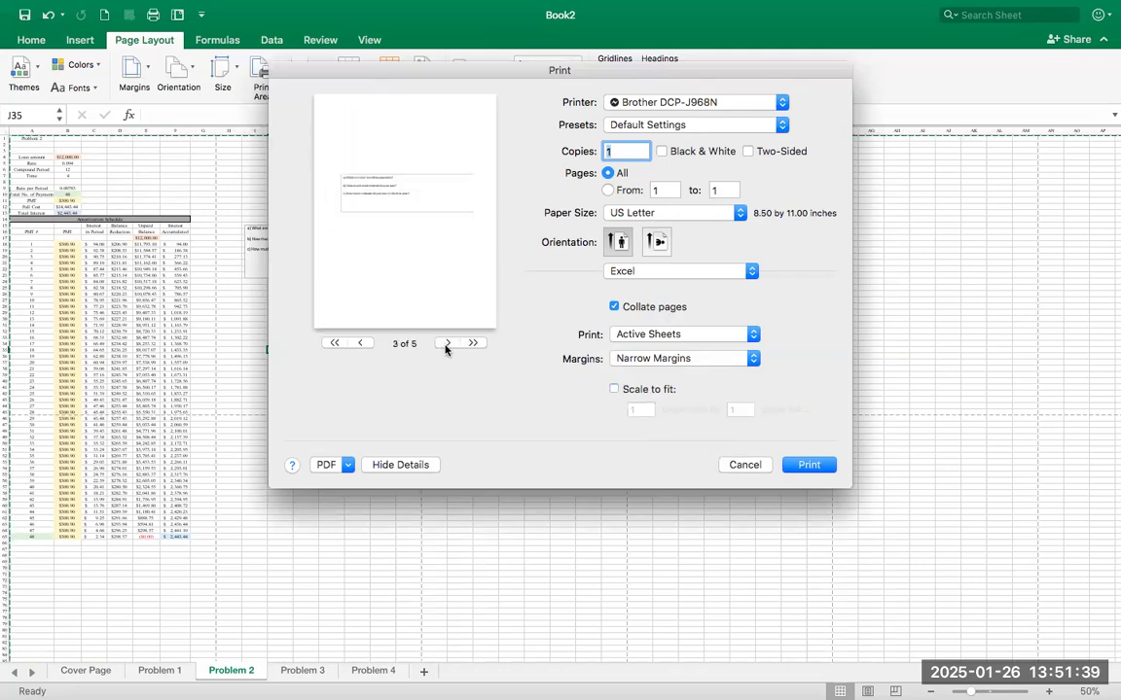
left_click(364, 343)
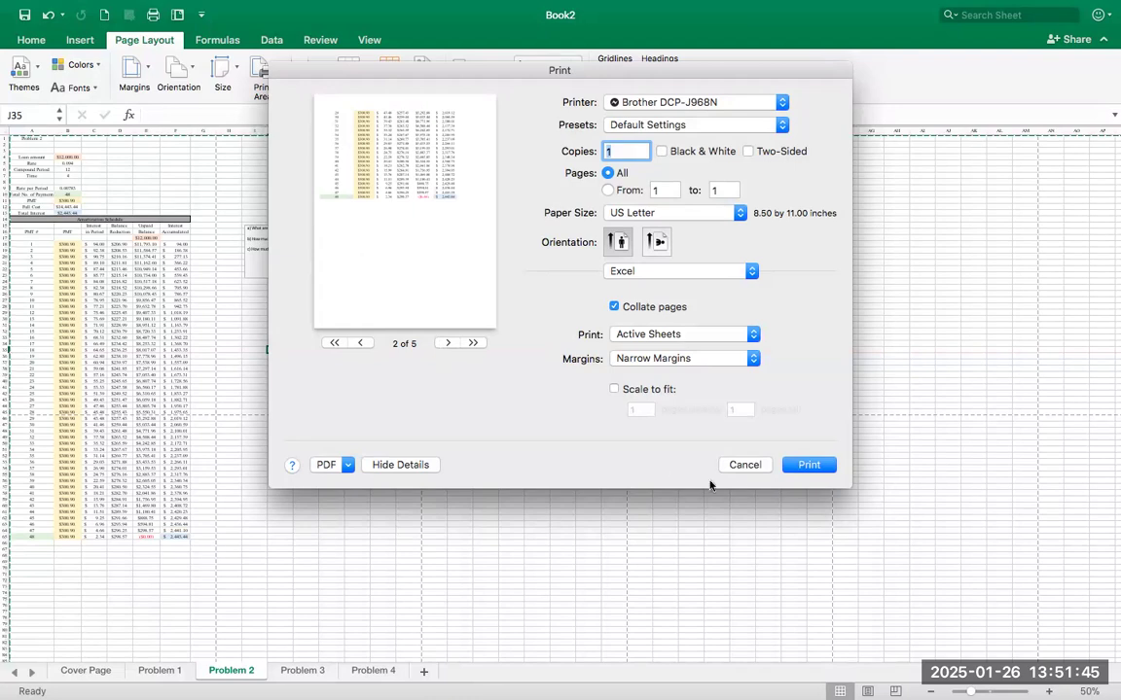
left_click(748, 467)
Copy the Problem 2 questions text box onto a new sheet placed after Problem 2 and shift it a few rows down.
left_click(389, 223)
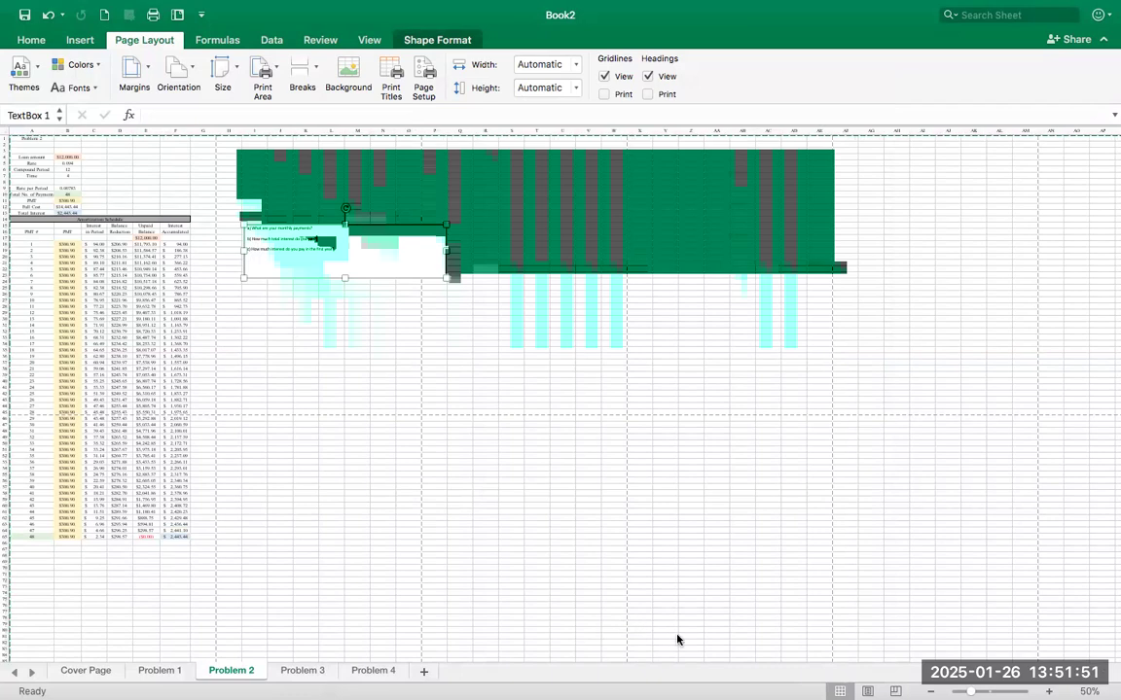
left_click(423, 674)
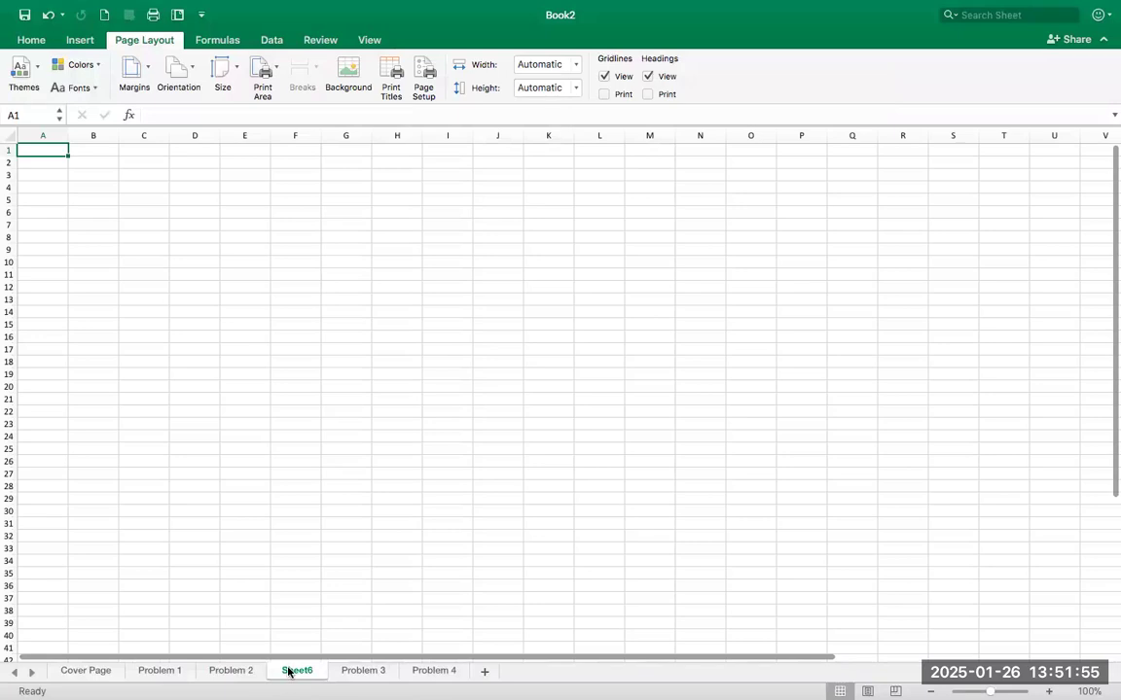
left_click(226, 671)
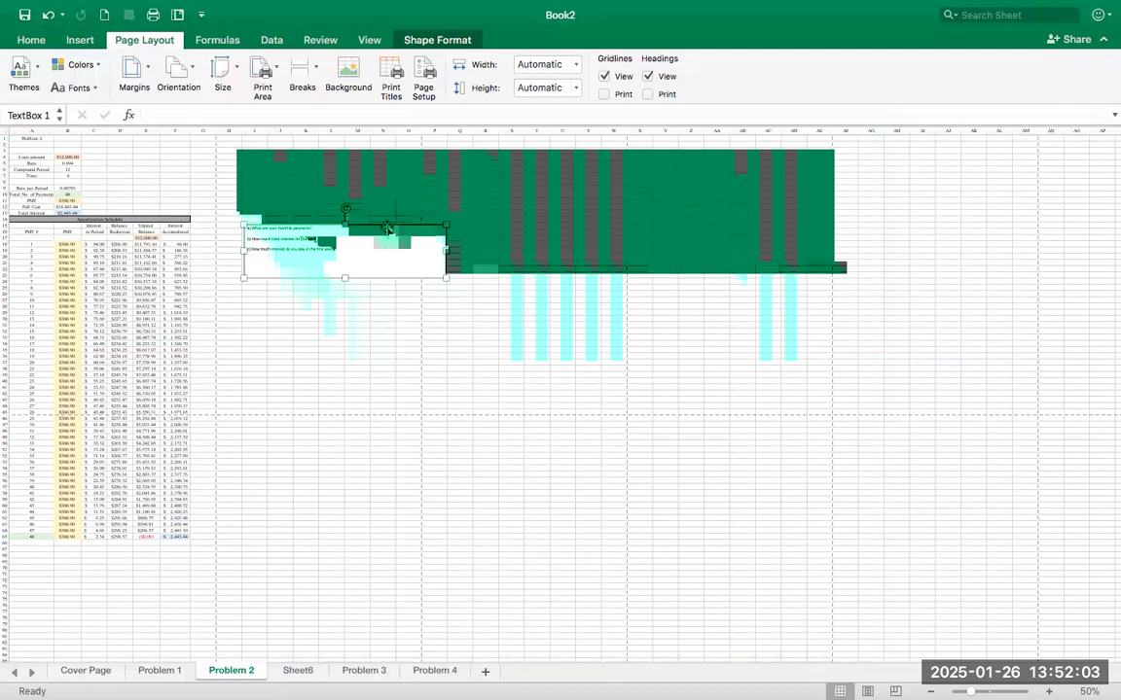
left_click(300, 670)
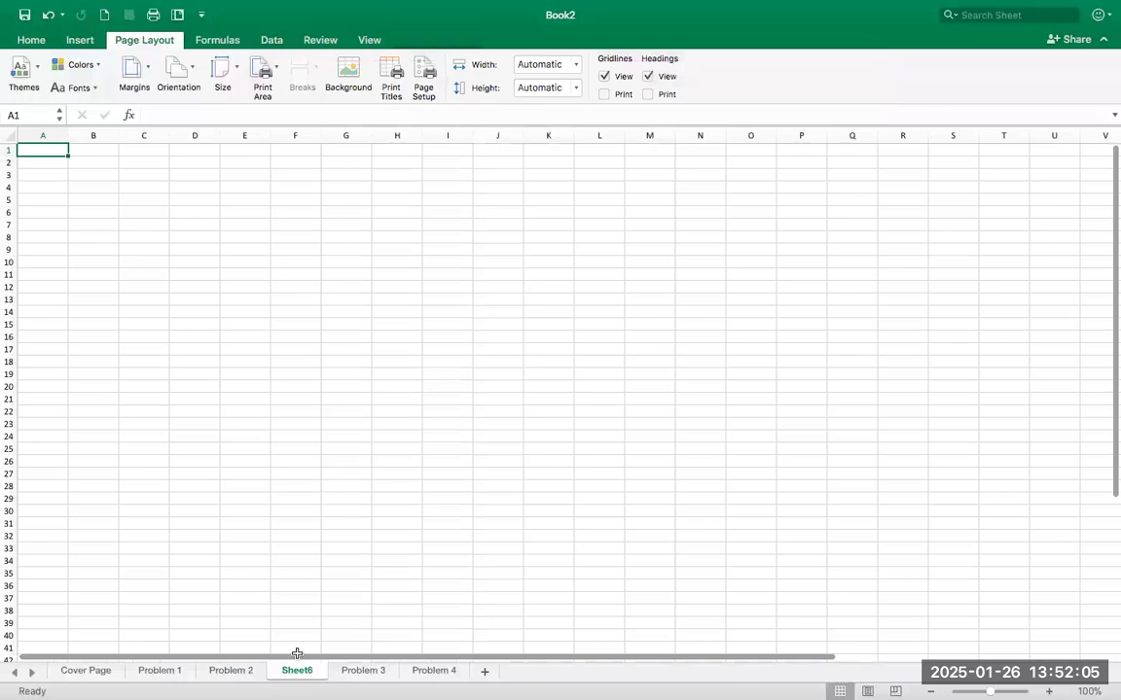
key("super+v")
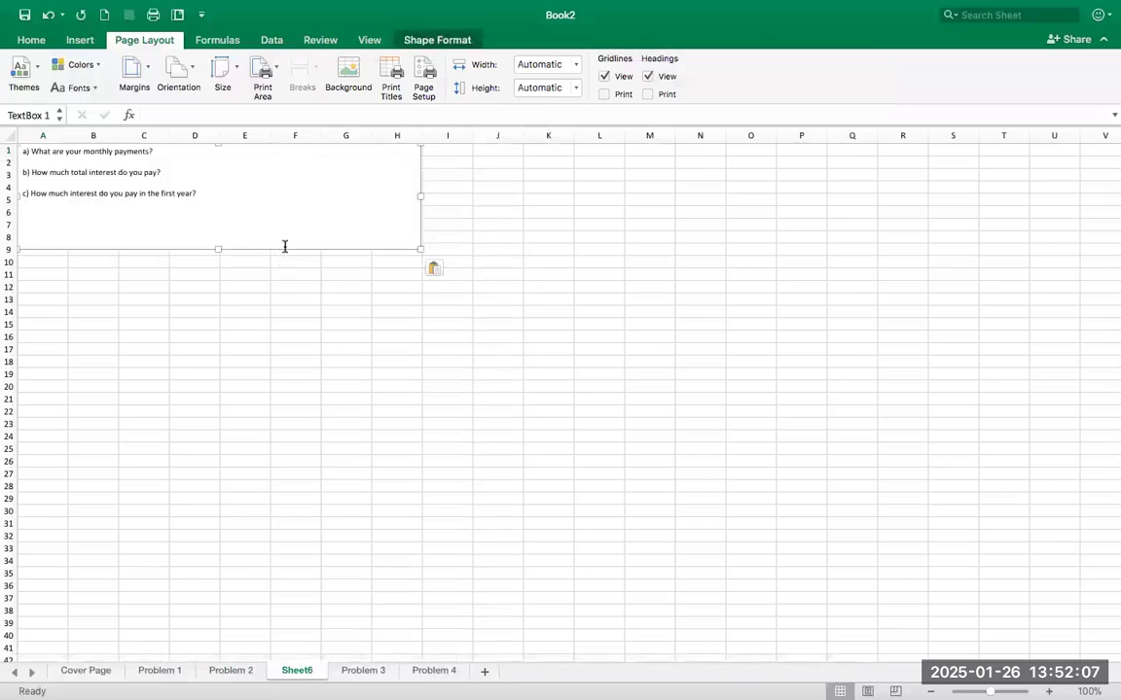
left_click_drag(286, 252, 340, 331)
left_click(315, 499)
Delete the original questions text box from Problem 2 and scale that sheet's printout to 1 page wide by 1 page tall.
left_click(234, 670)
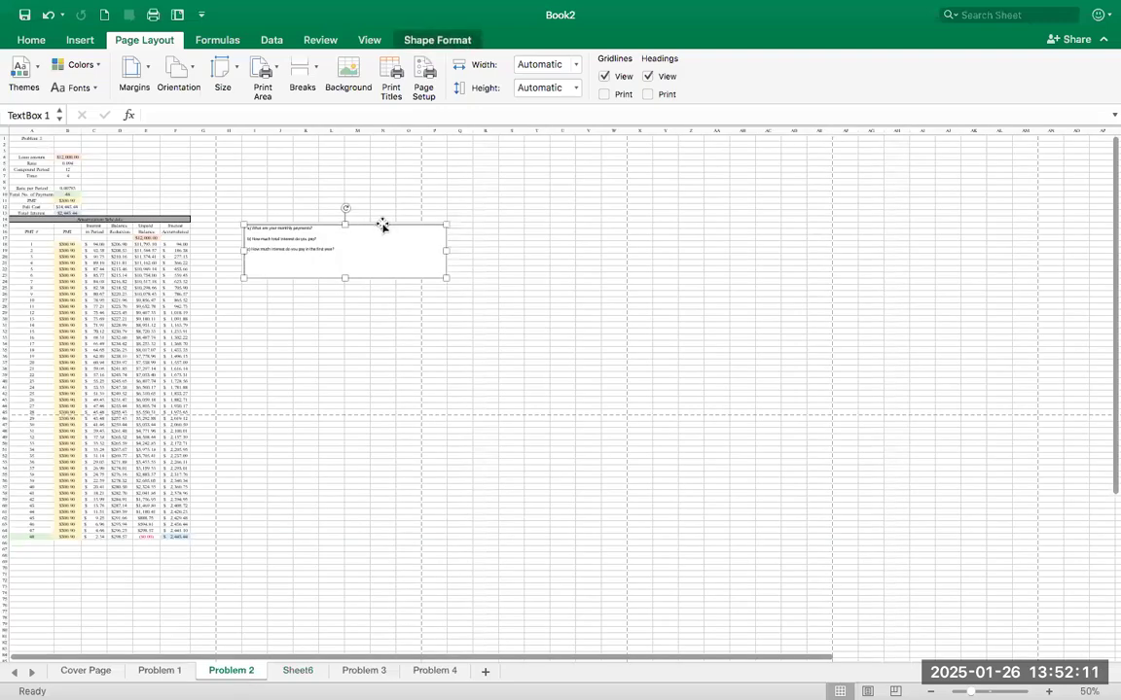
key("Delete")
left_click(334, 261)
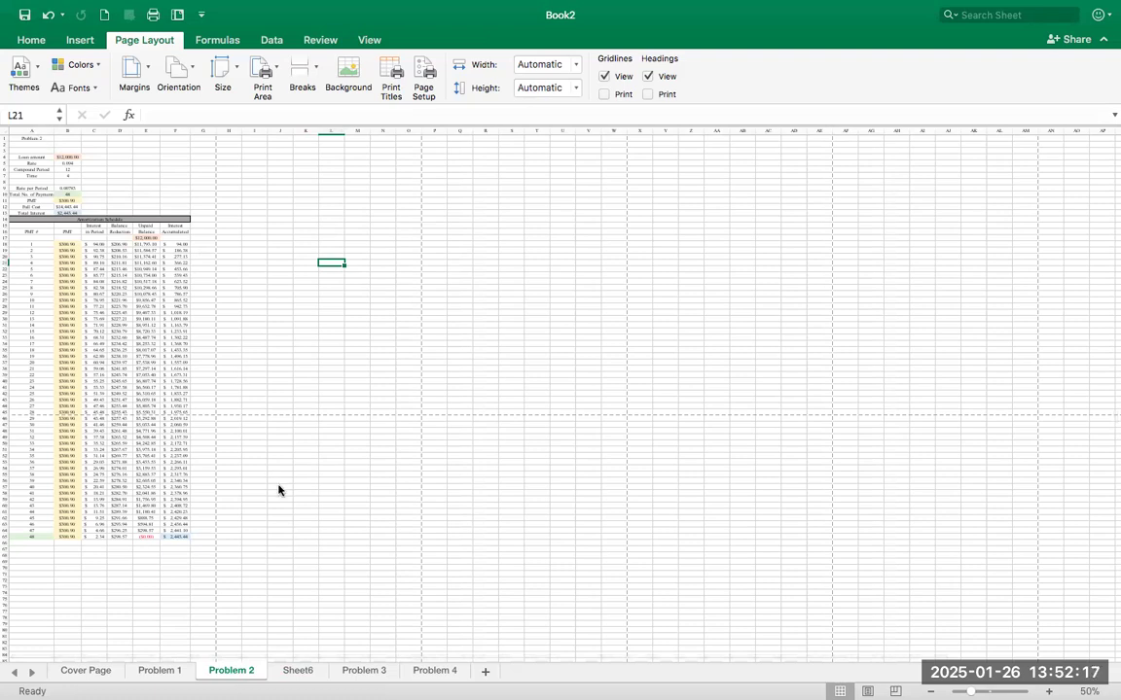
key("super+p")
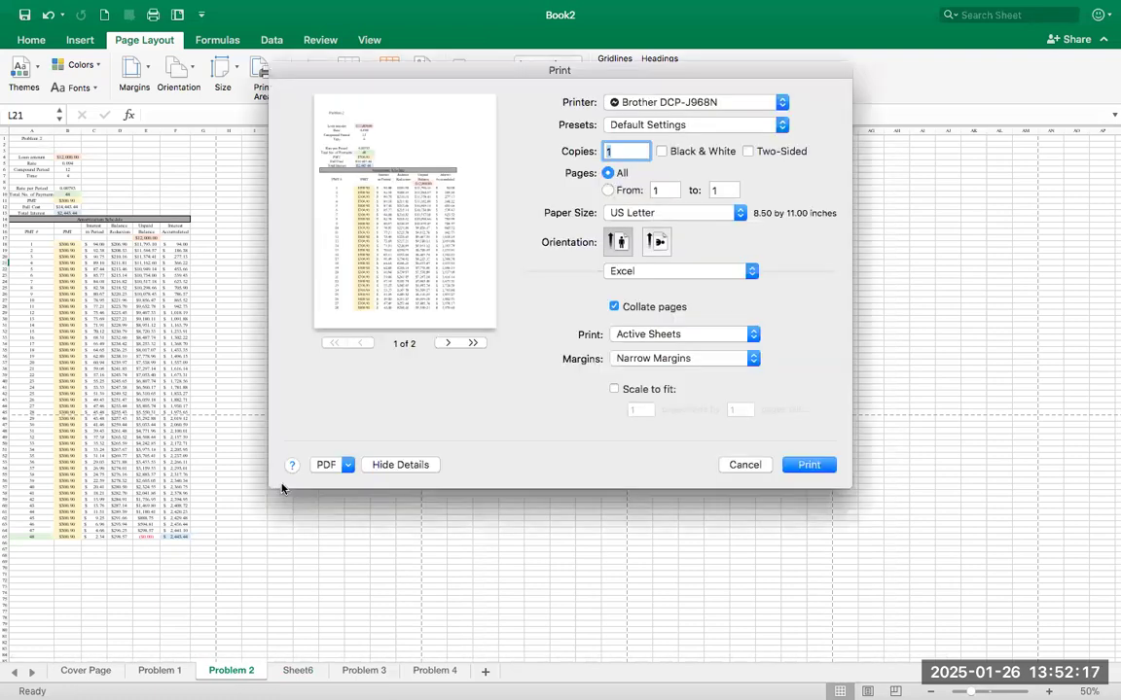
left_click(614, 389)
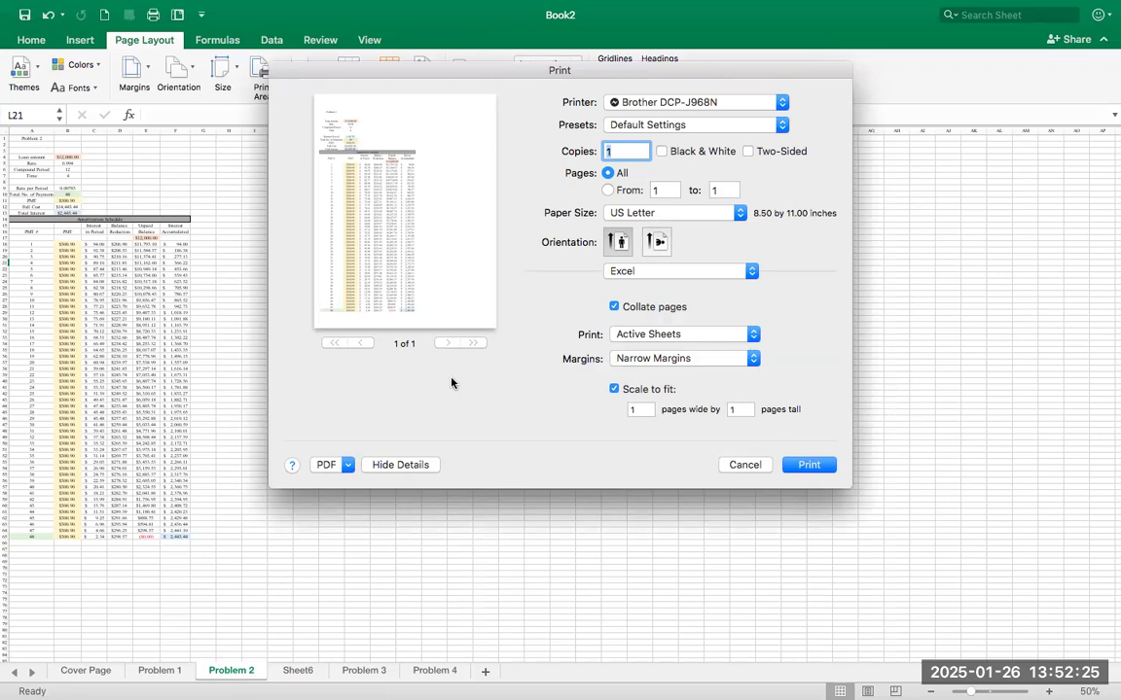
Set the print scope to Entire Workbook and page through the preview to check every sheet's layout.
left_click(752, 335)
left_click(740, 346)
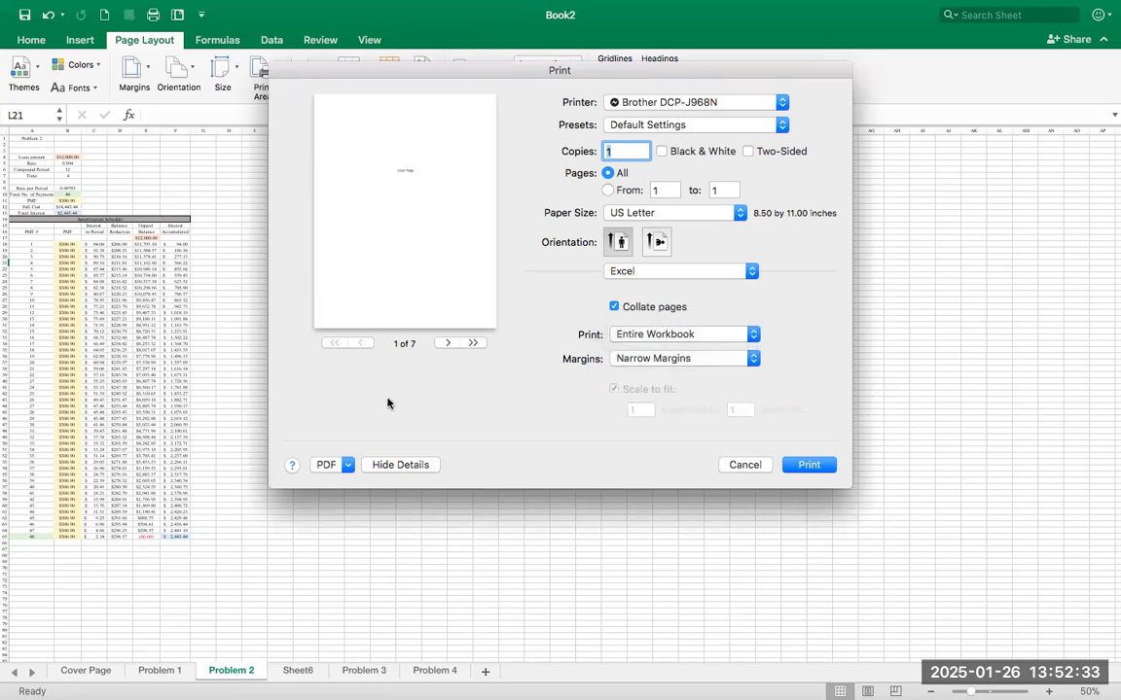
left_click(448, 343)
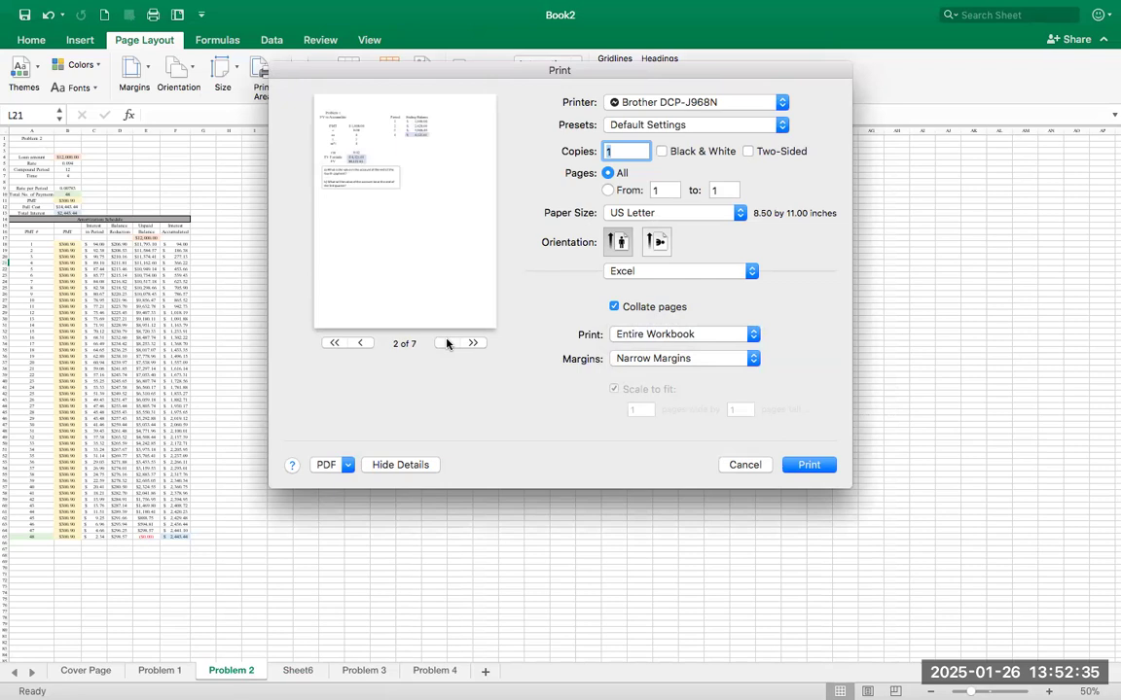
left_click(448, 342)
left_click(447, 342)
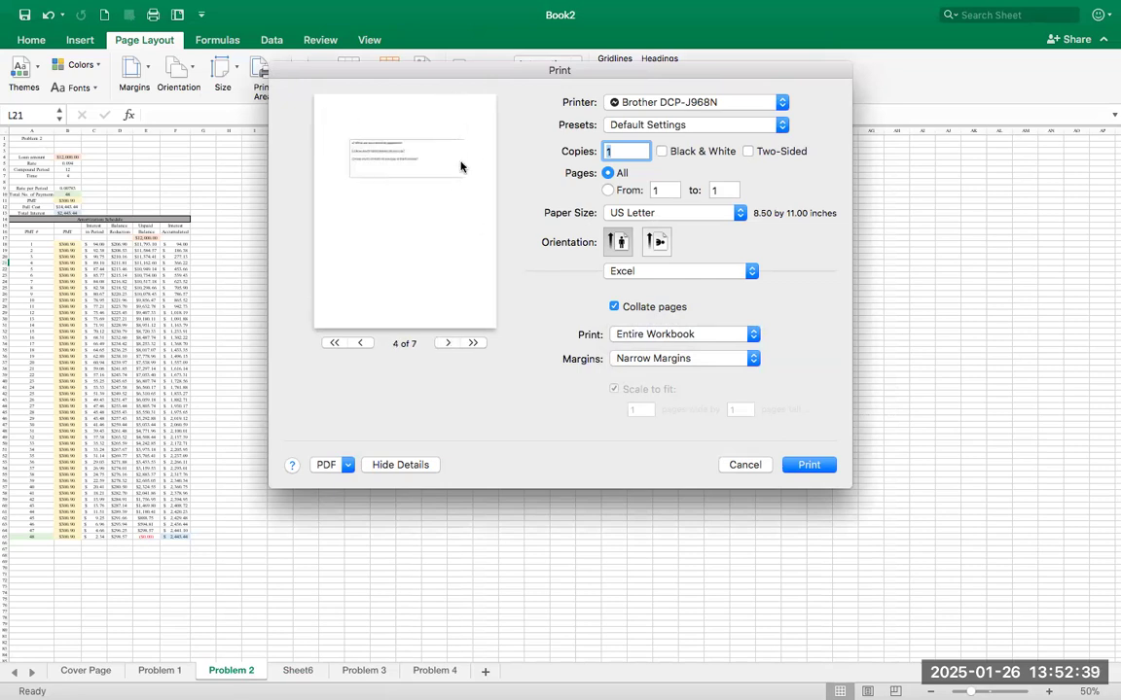
left_click(447, 343)
left_click(448, 343)
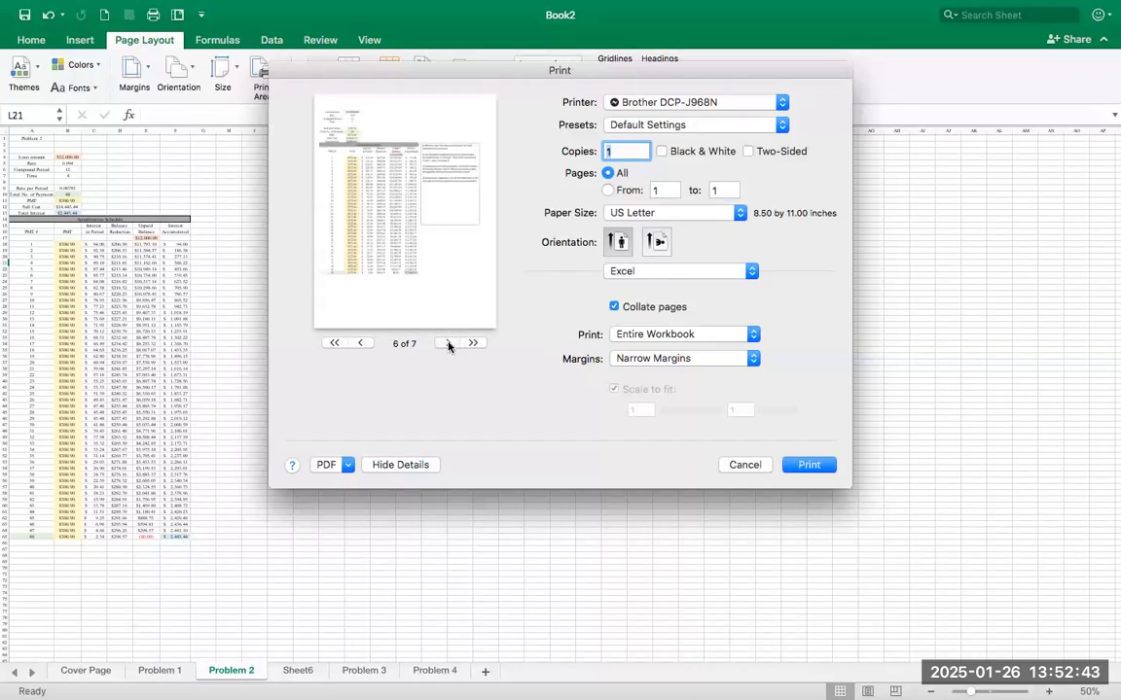
left_click(448, 344)
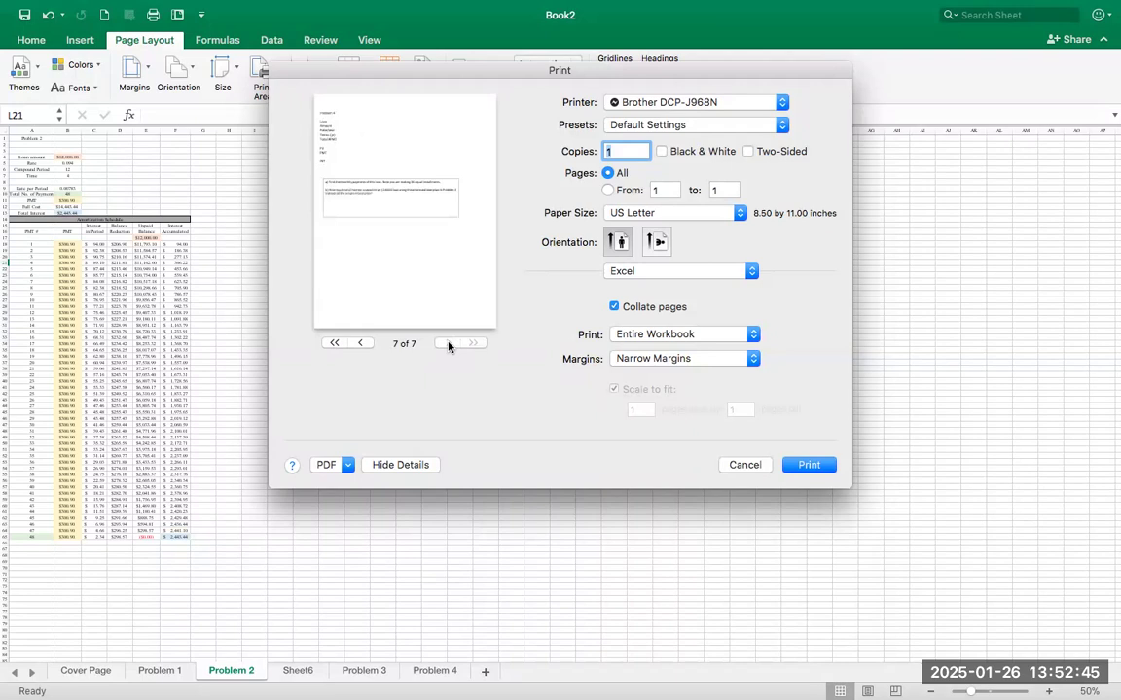
Open the settings for saving the entire workbook as a PDF and cancel without saving.
left_click(344, 466)
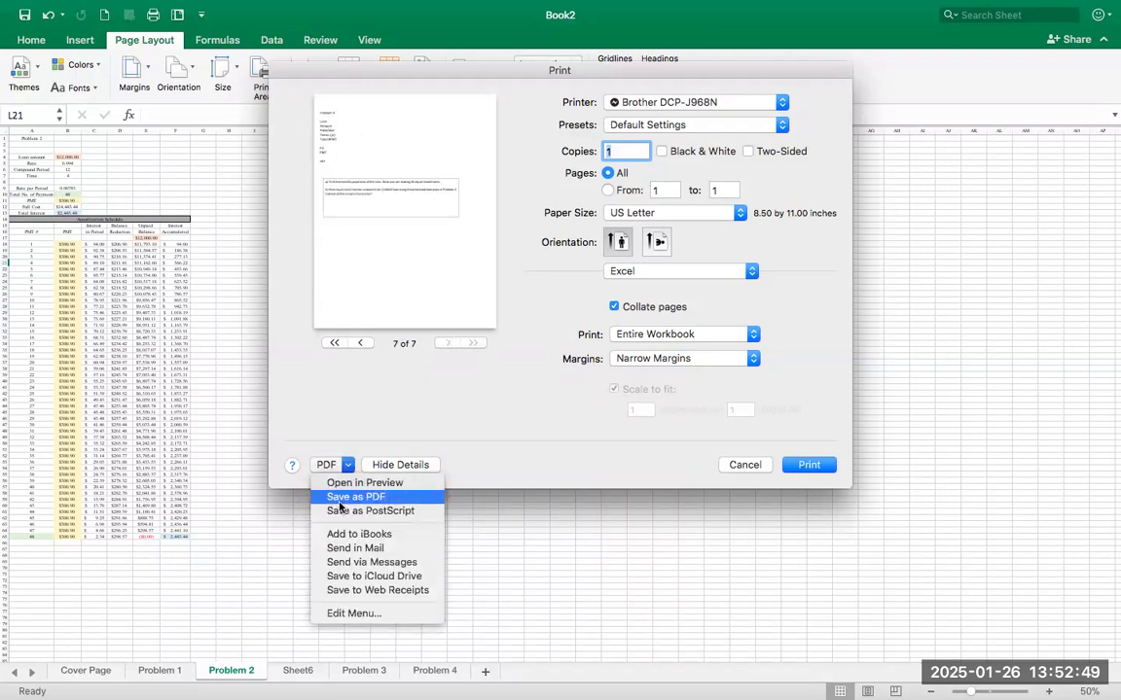
left_click(337, 504)
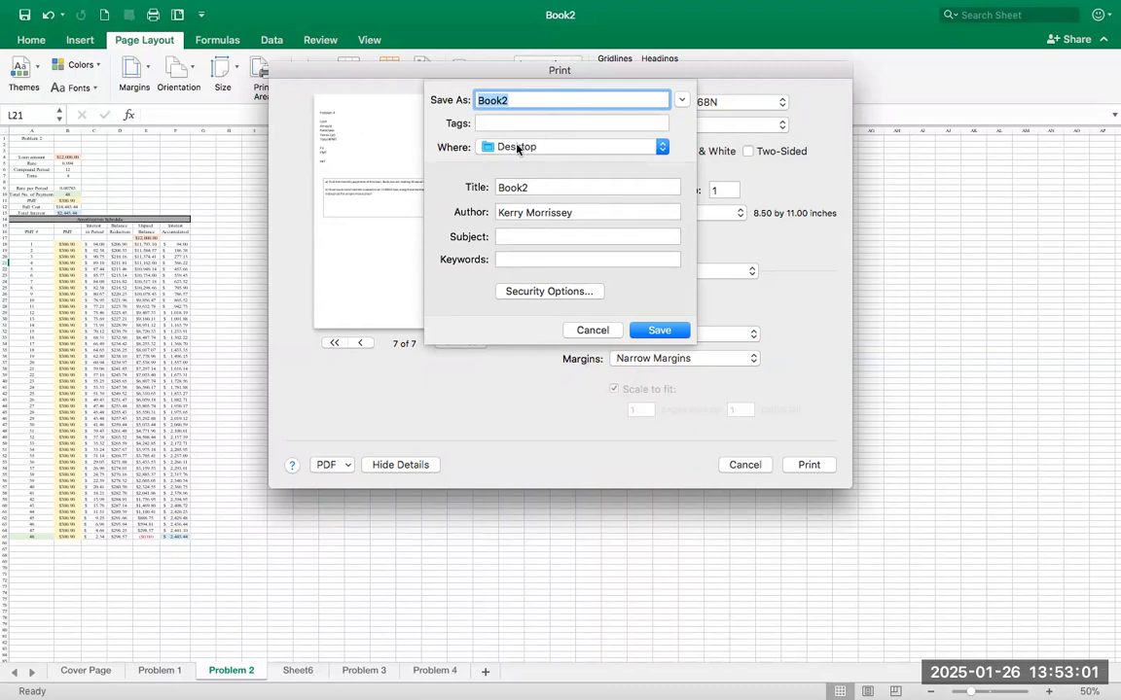
left_click(592, 331)
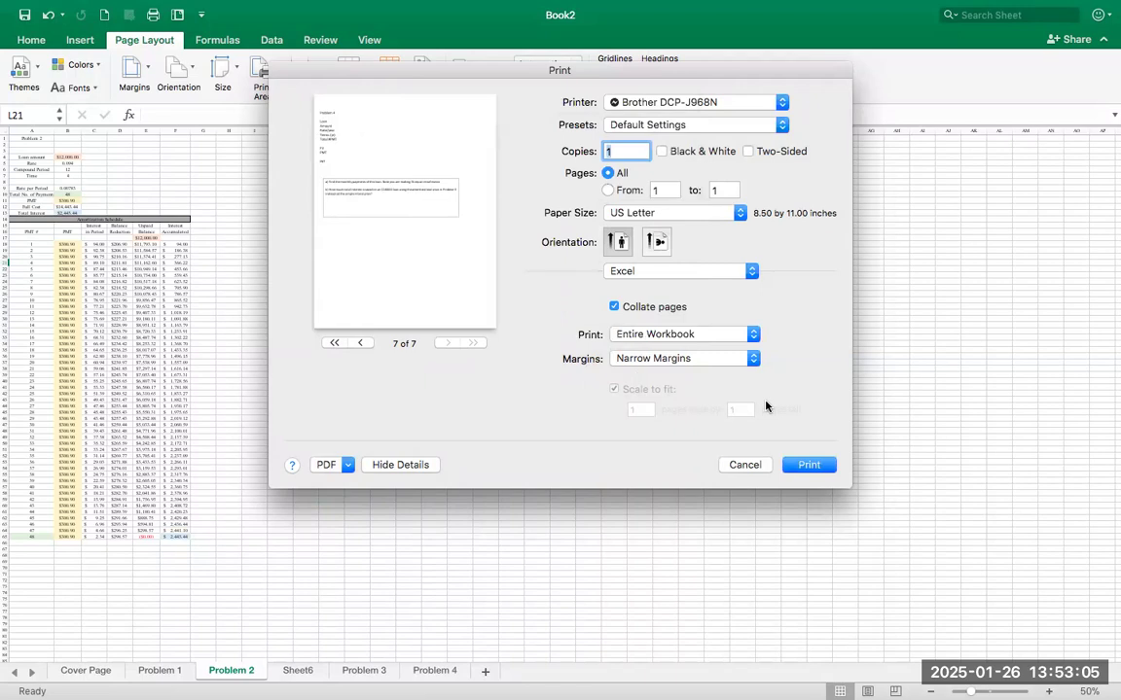